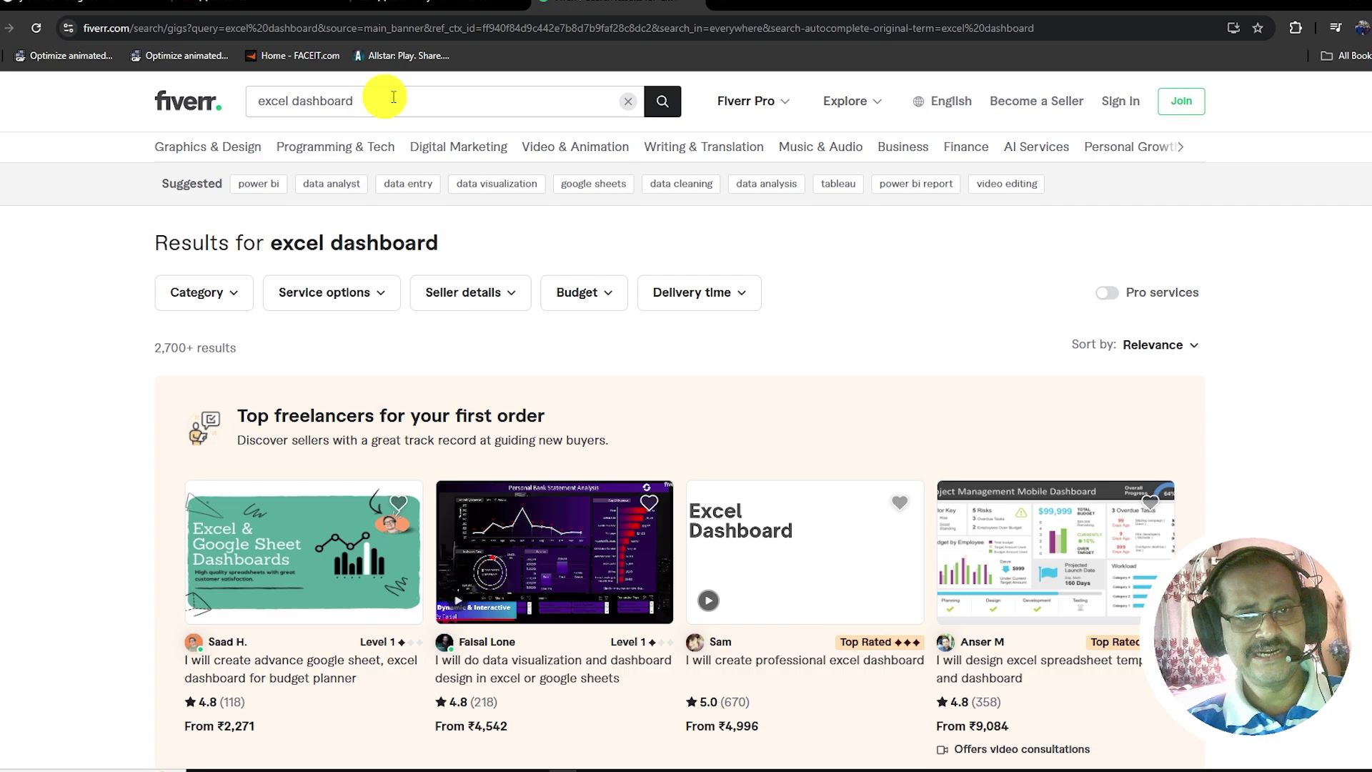
- Look through the Fiverr search results for "excel dashboard", examining the gigs, ratings and starting prices
scroll(1323, 348, down, 5)
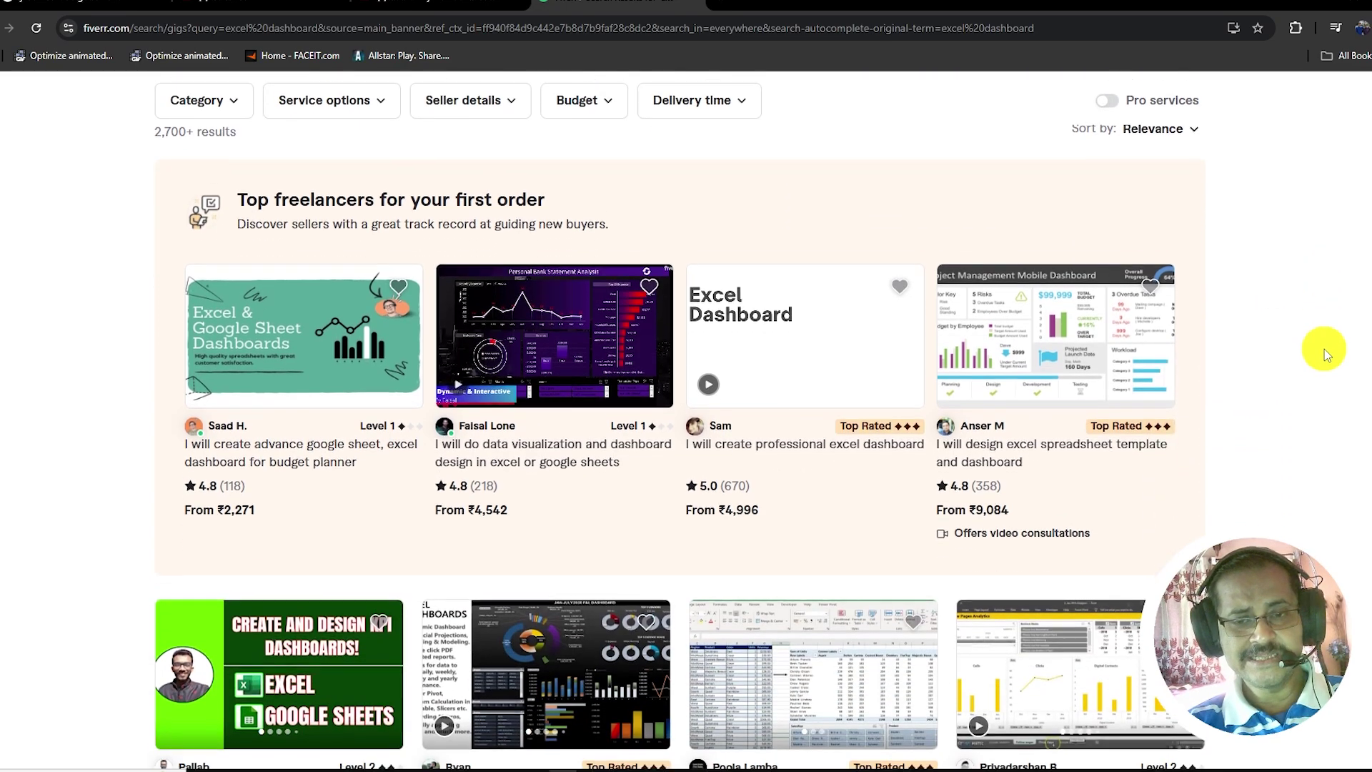
scroll(1325, 348, down, 2)
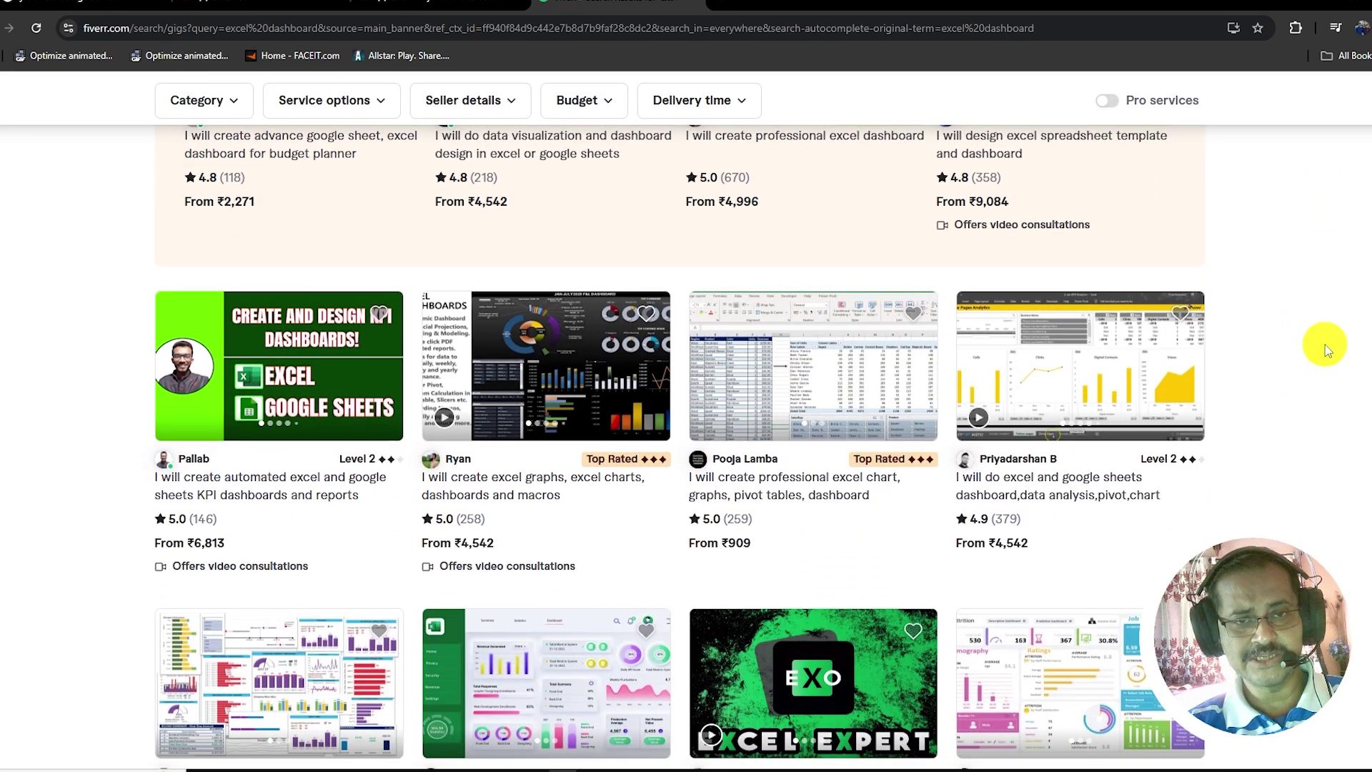
scroll(1324, 345, up, 2)
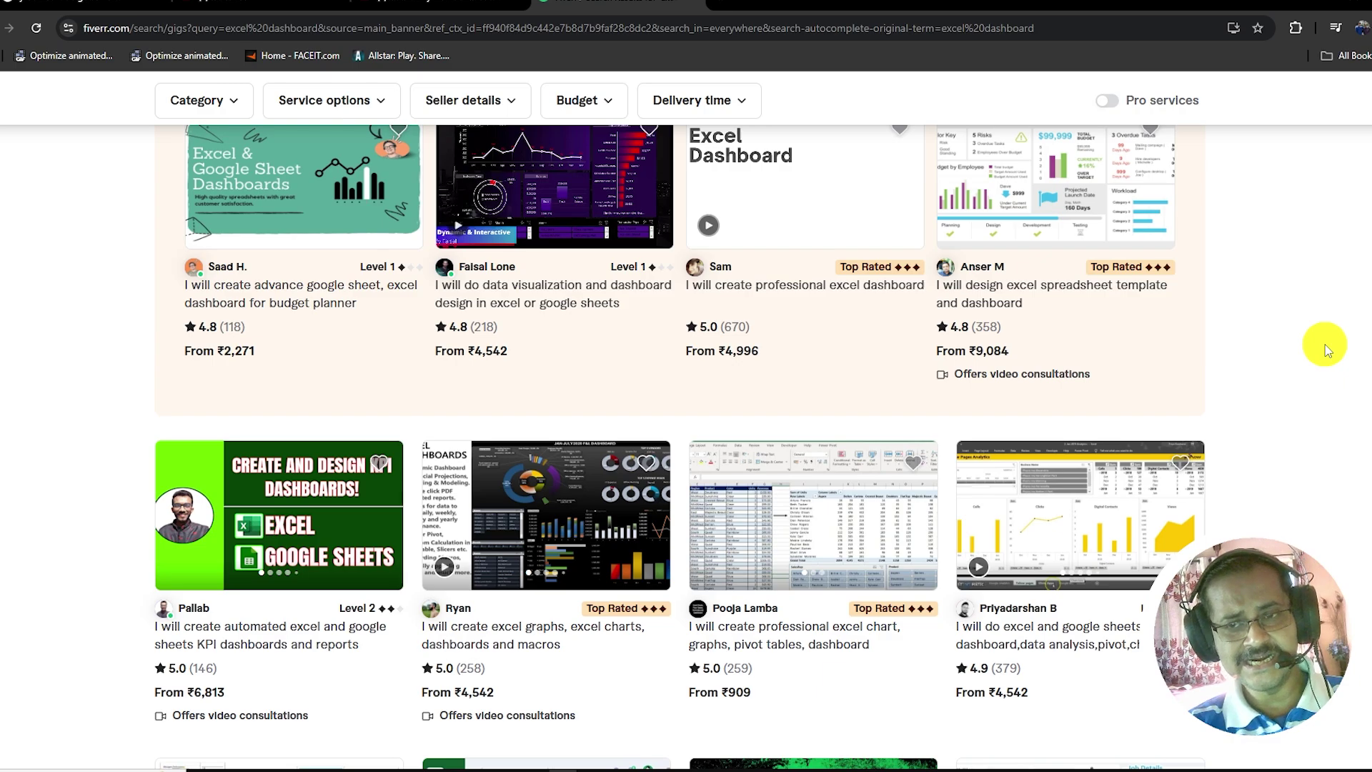
scroll(1323, 349, down, 2)
scroll(1323, 349, down, 2)
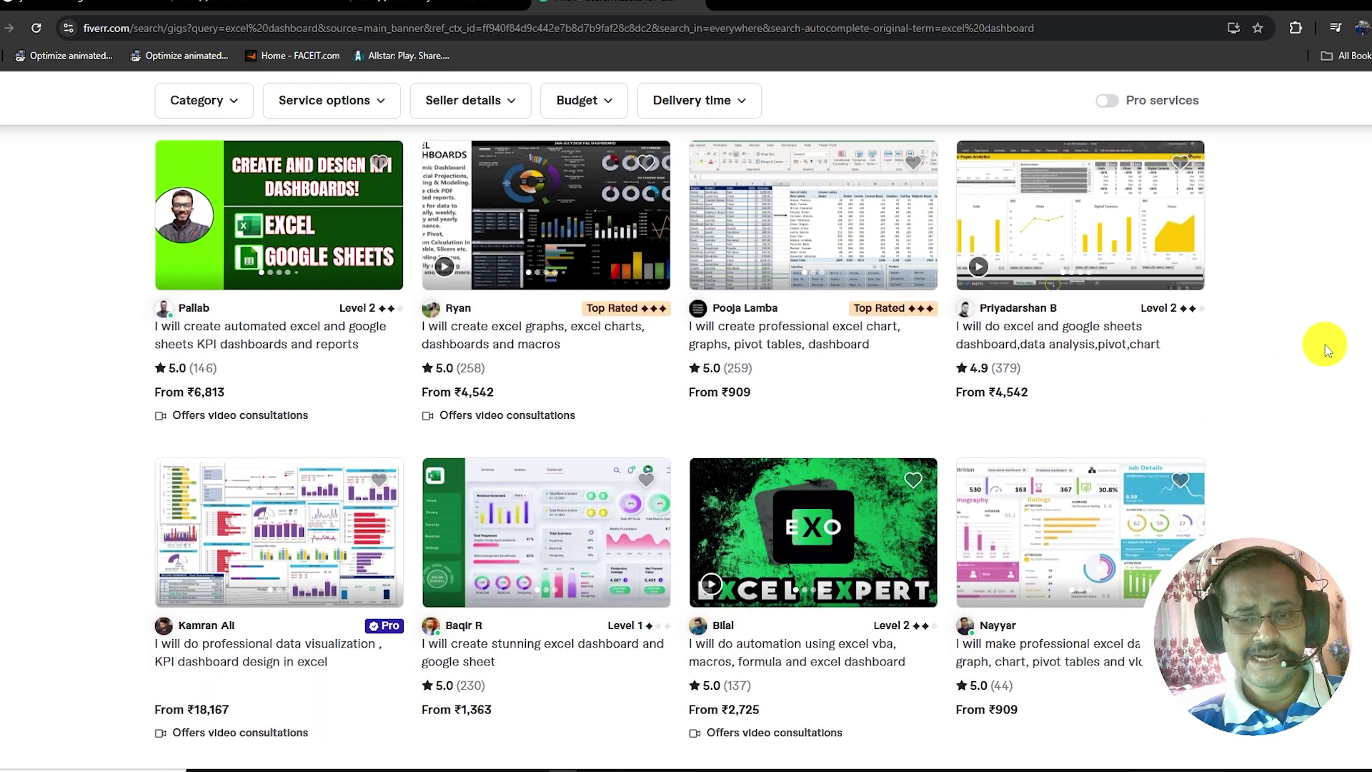
scroll(1325, 348, down, 2)
scroll(1325, 348, down, 10)
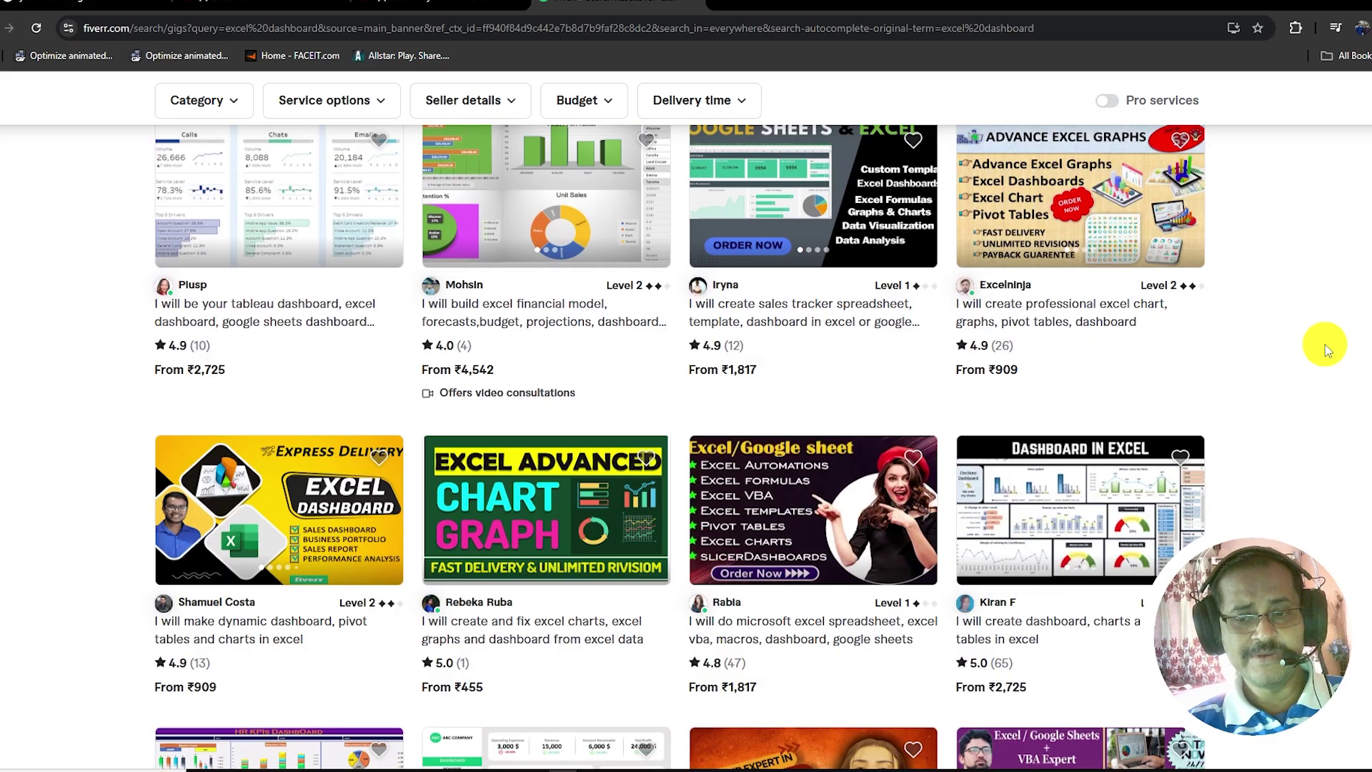
scroll(1325, 348, down, 9)
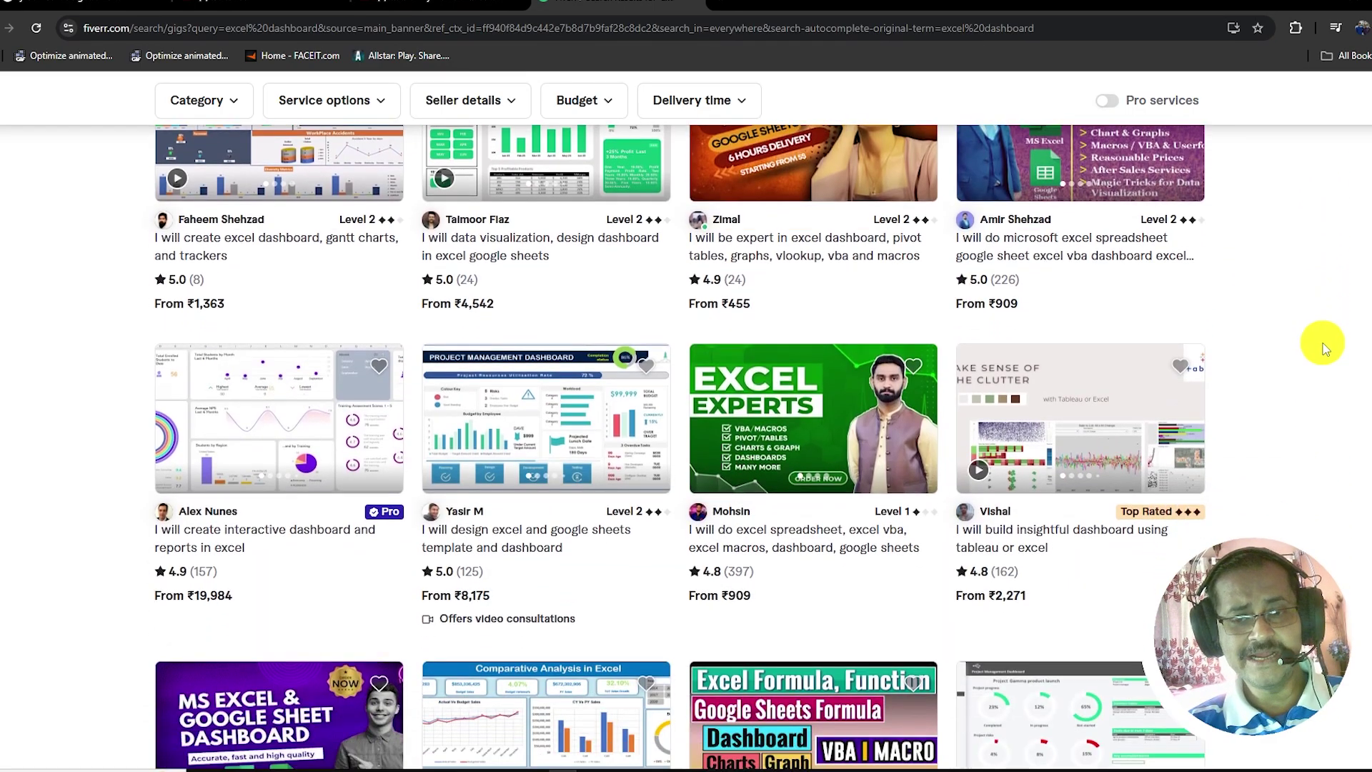
scroll(1323, 348, up, 16)
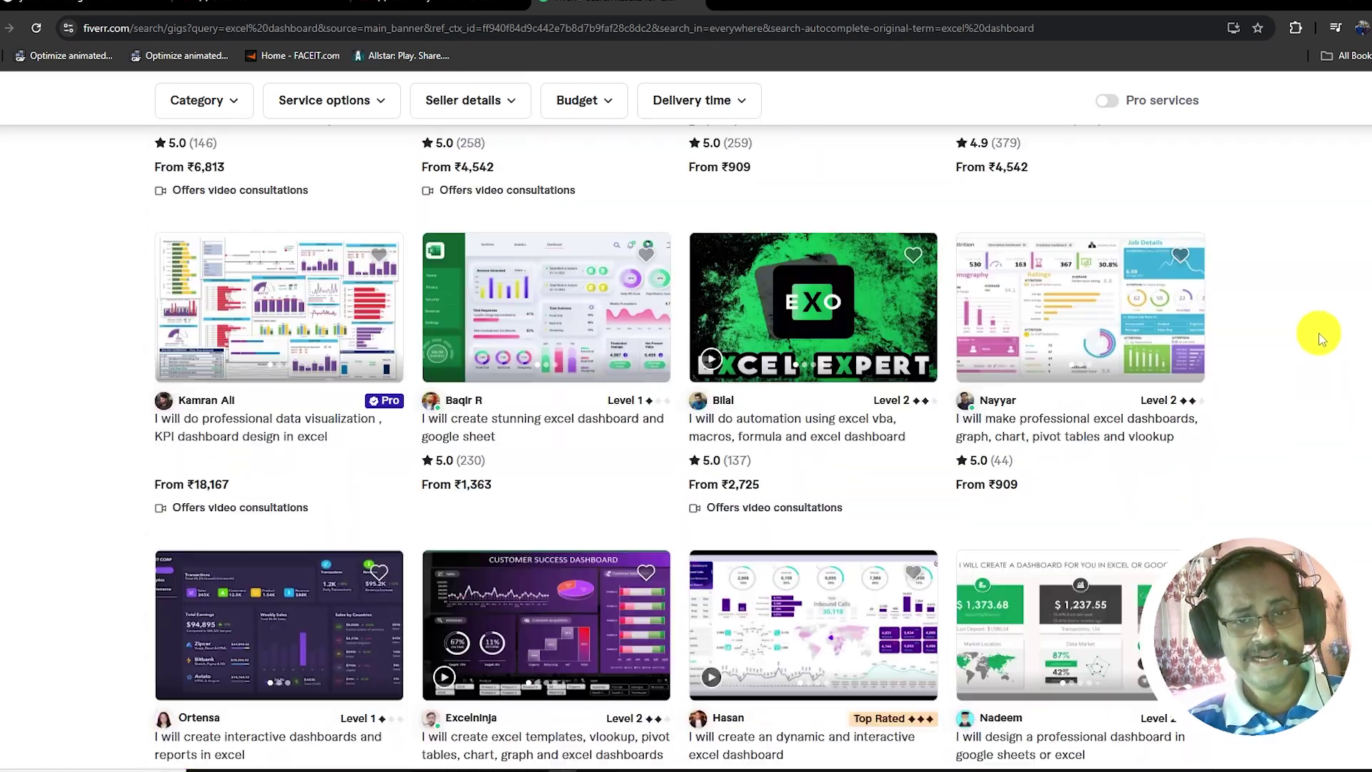
scroll(1319, 338, up, 7)
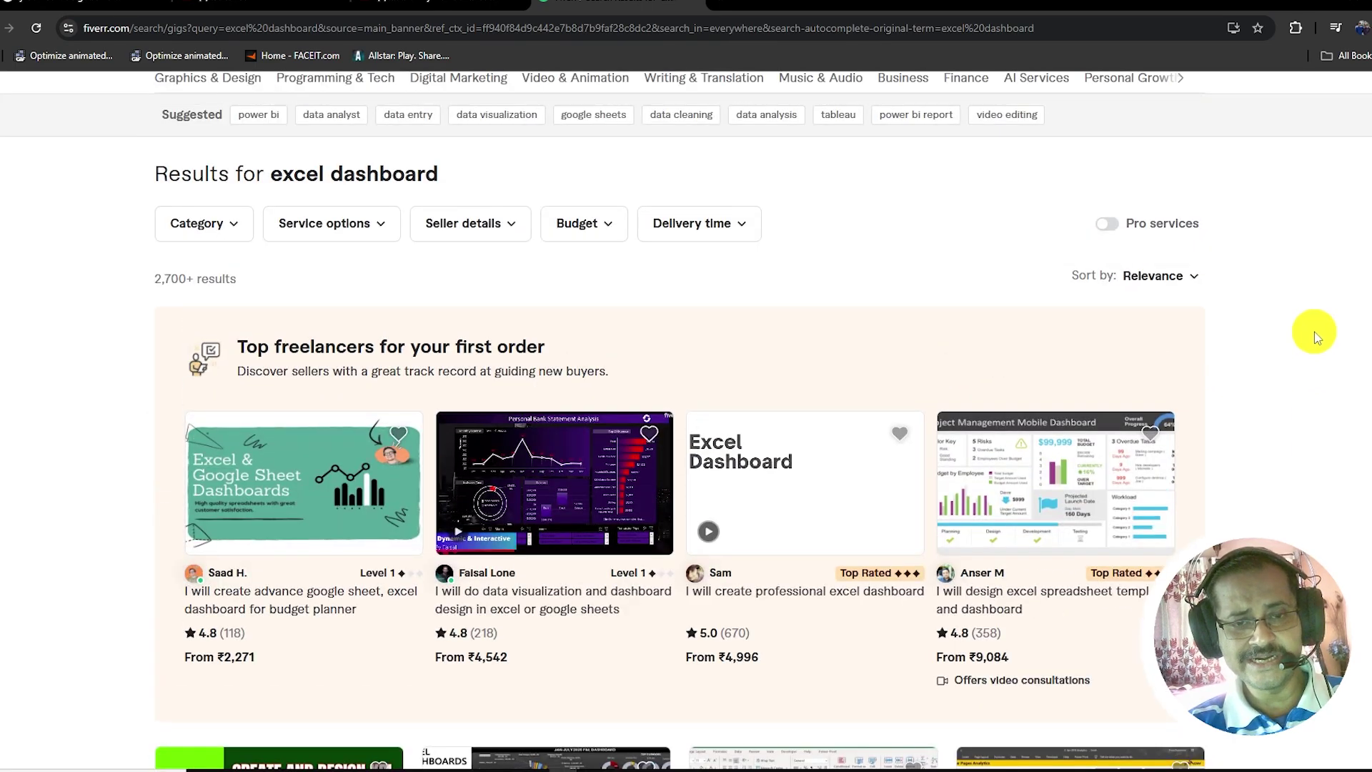
- Open the "I will design excel spreadsheet template and dashboard" gig and compare its Basic, Standard and Premium packages
click(1000, 485)
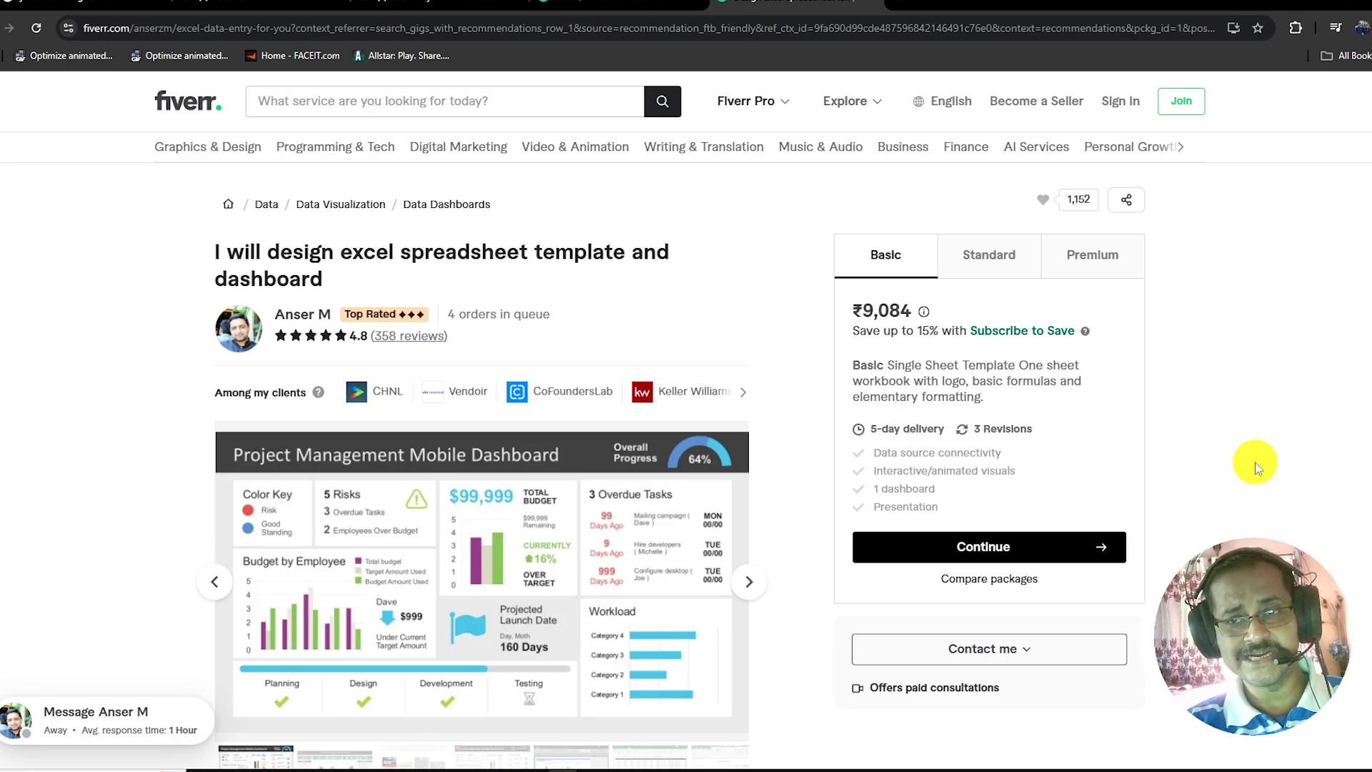
click(1015, 260)
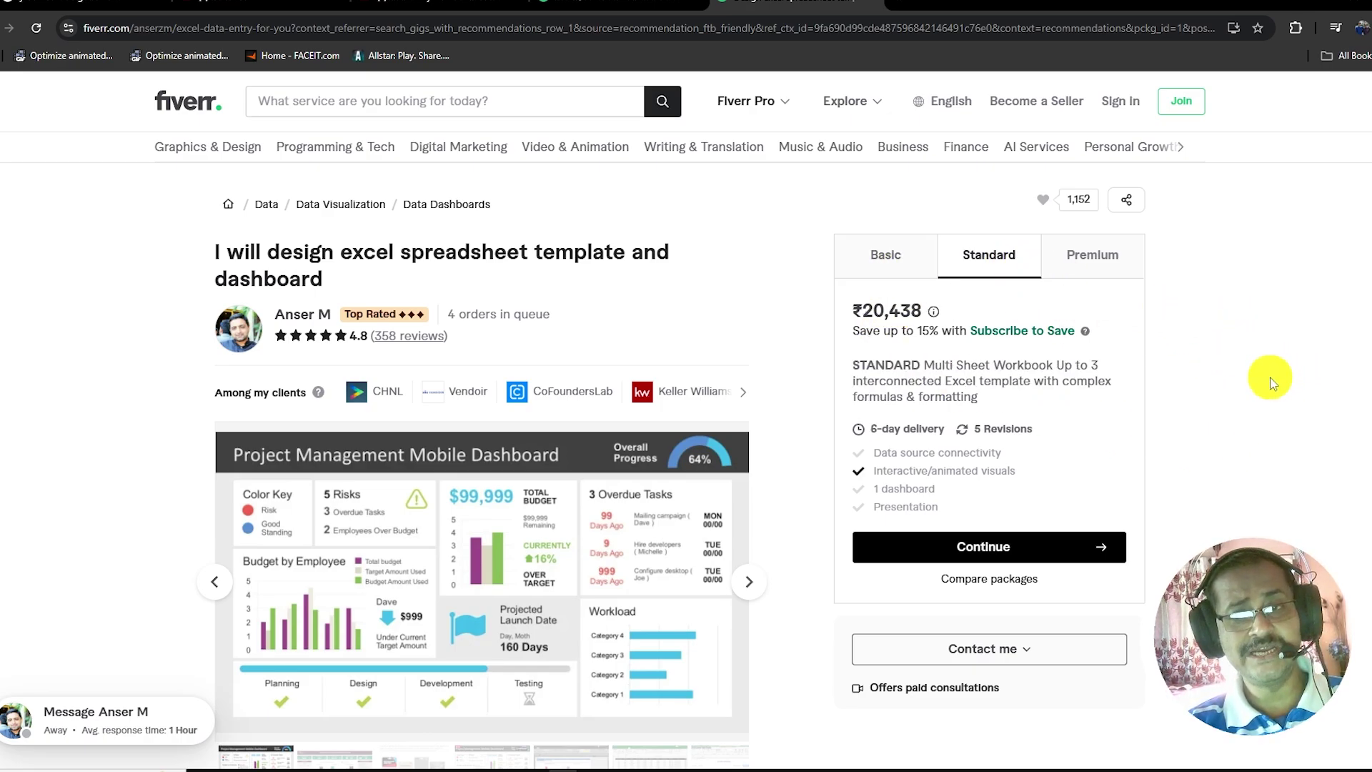
click(1104, 266)
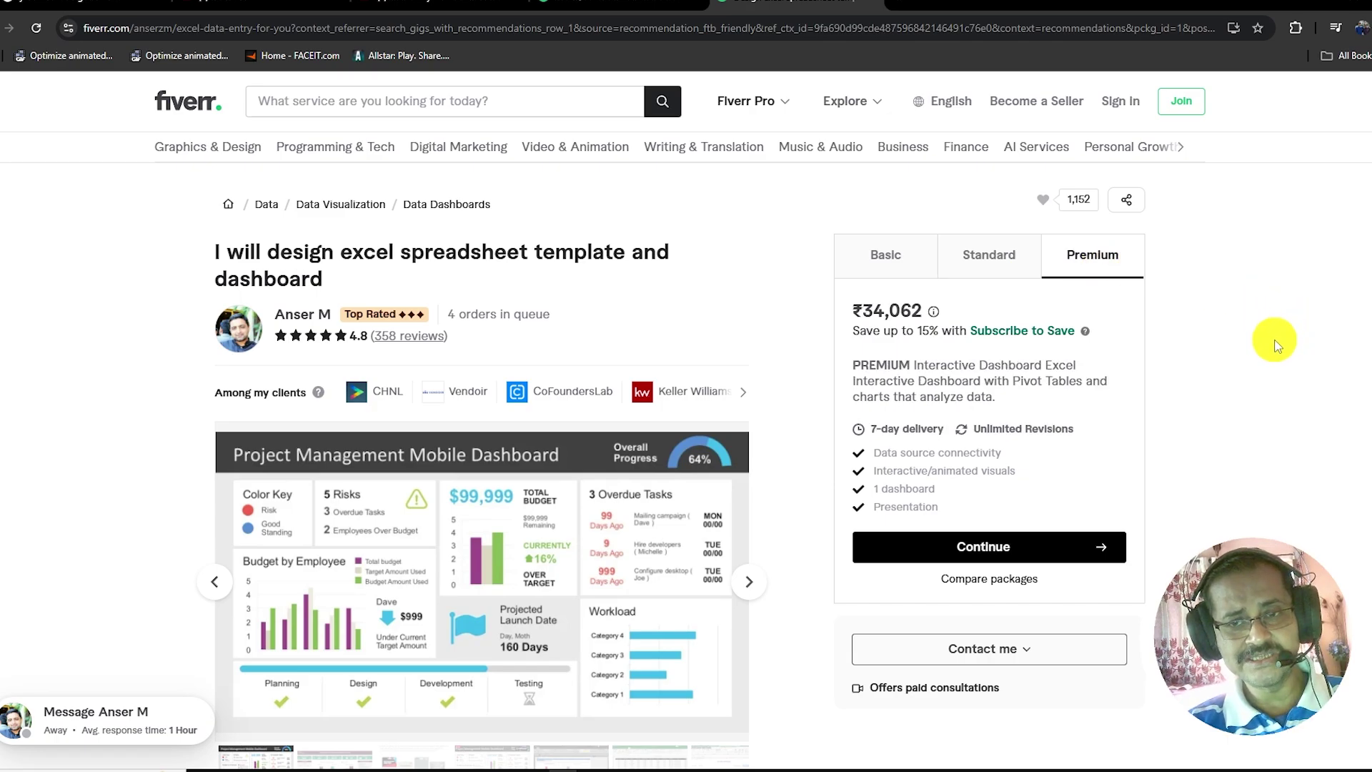
click(876, 261)
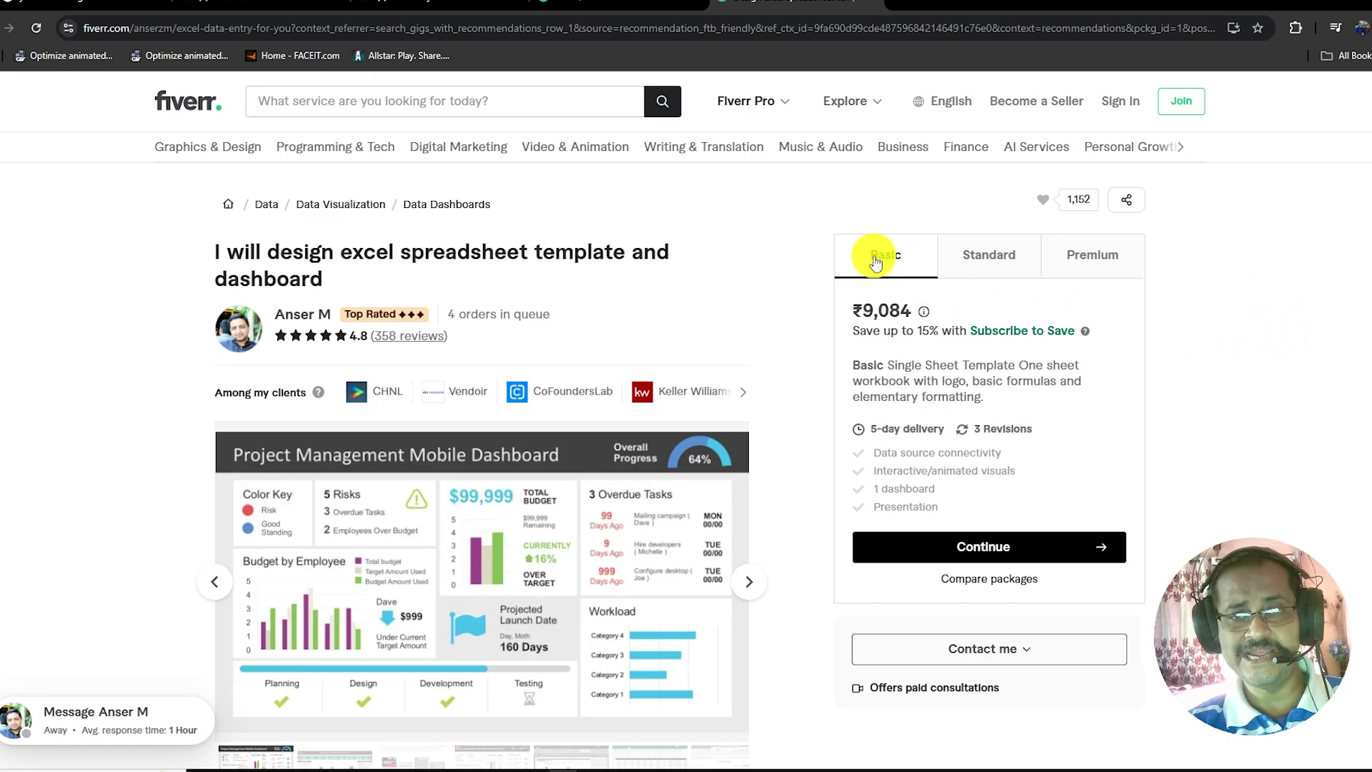
- Return to the "excel dashboard" search results and skim the first rows of gigs again
click(873, 10)
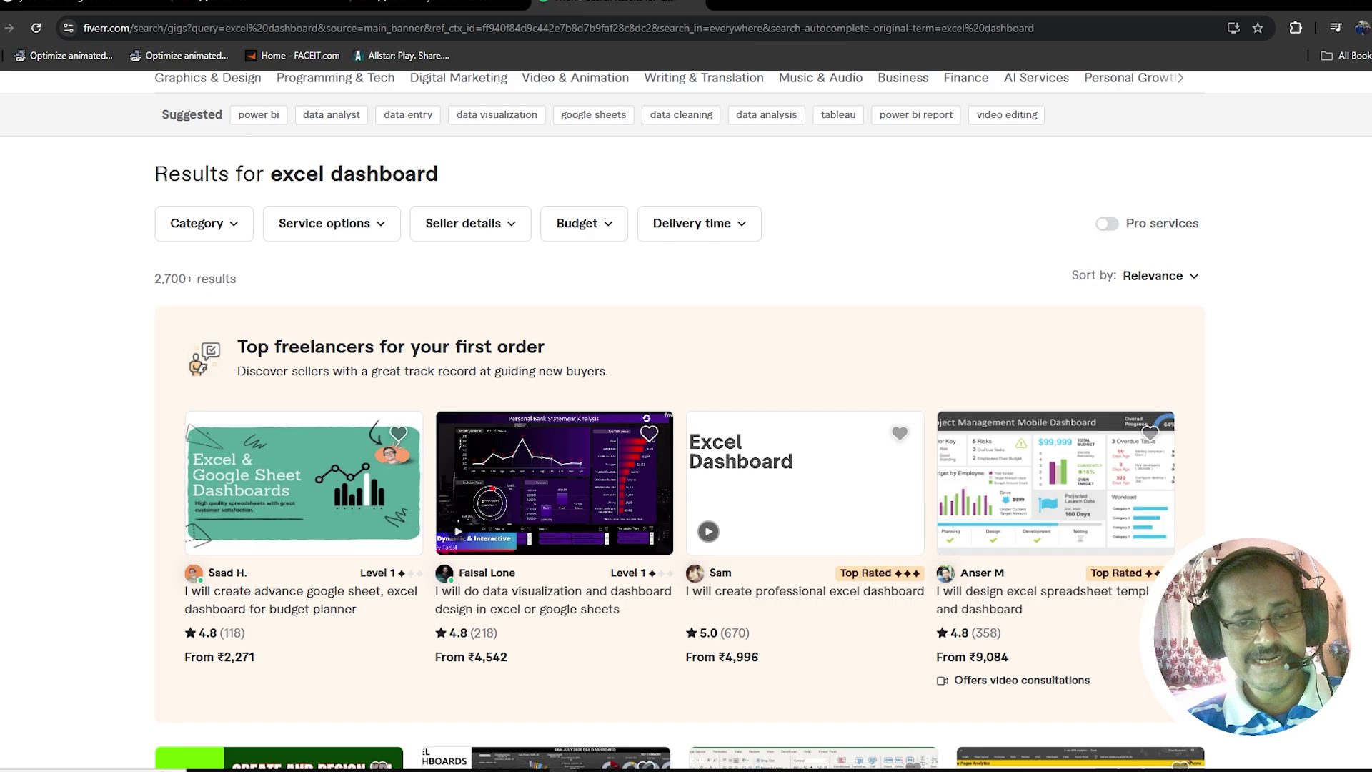
scroll(1206, 513, down, 3)
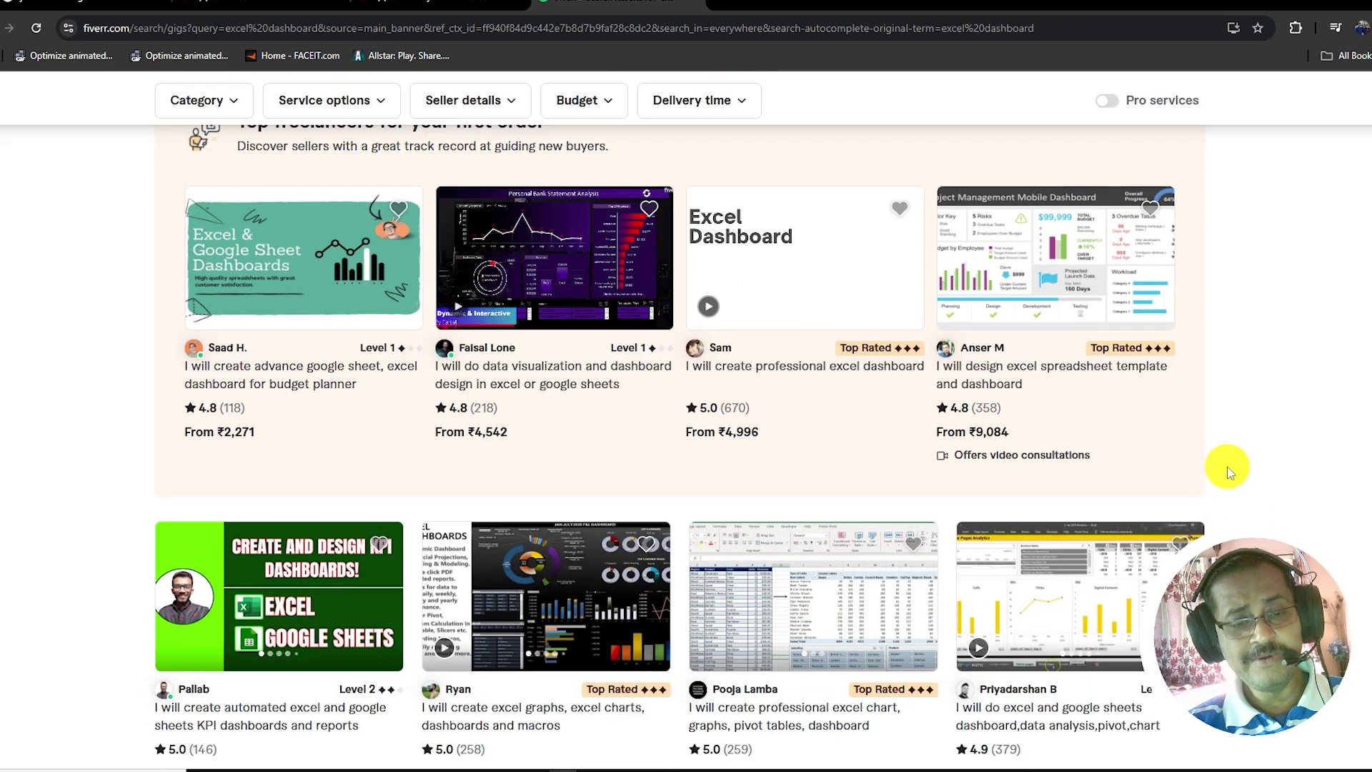
scroll(1228, 468, down, 4)
scroll(1226, 463, up, 7)
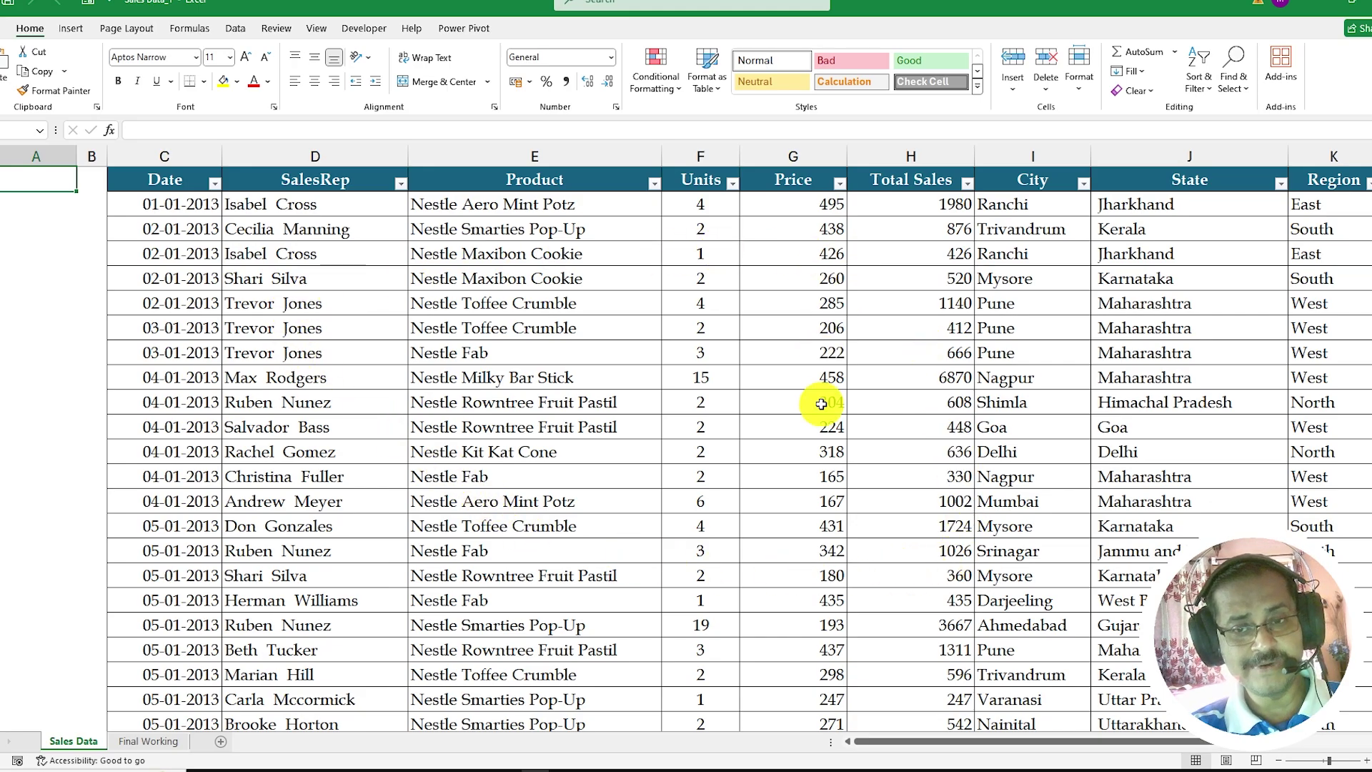
- Switch to Excel, skim the records on the Sales Data sheet and open the finished workbook's Dashboard sheet
scroll(821, 405, down, 8)
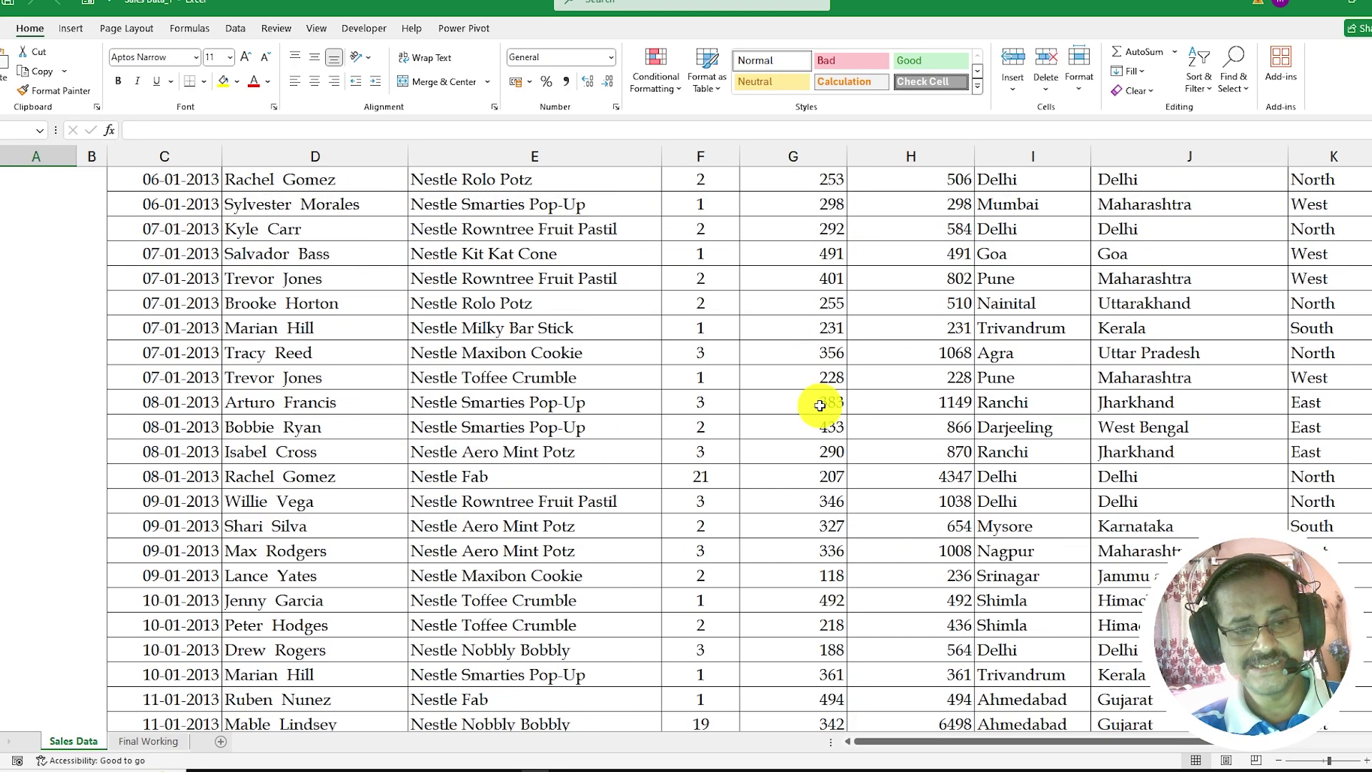
scroll(817, 400, up, 8)
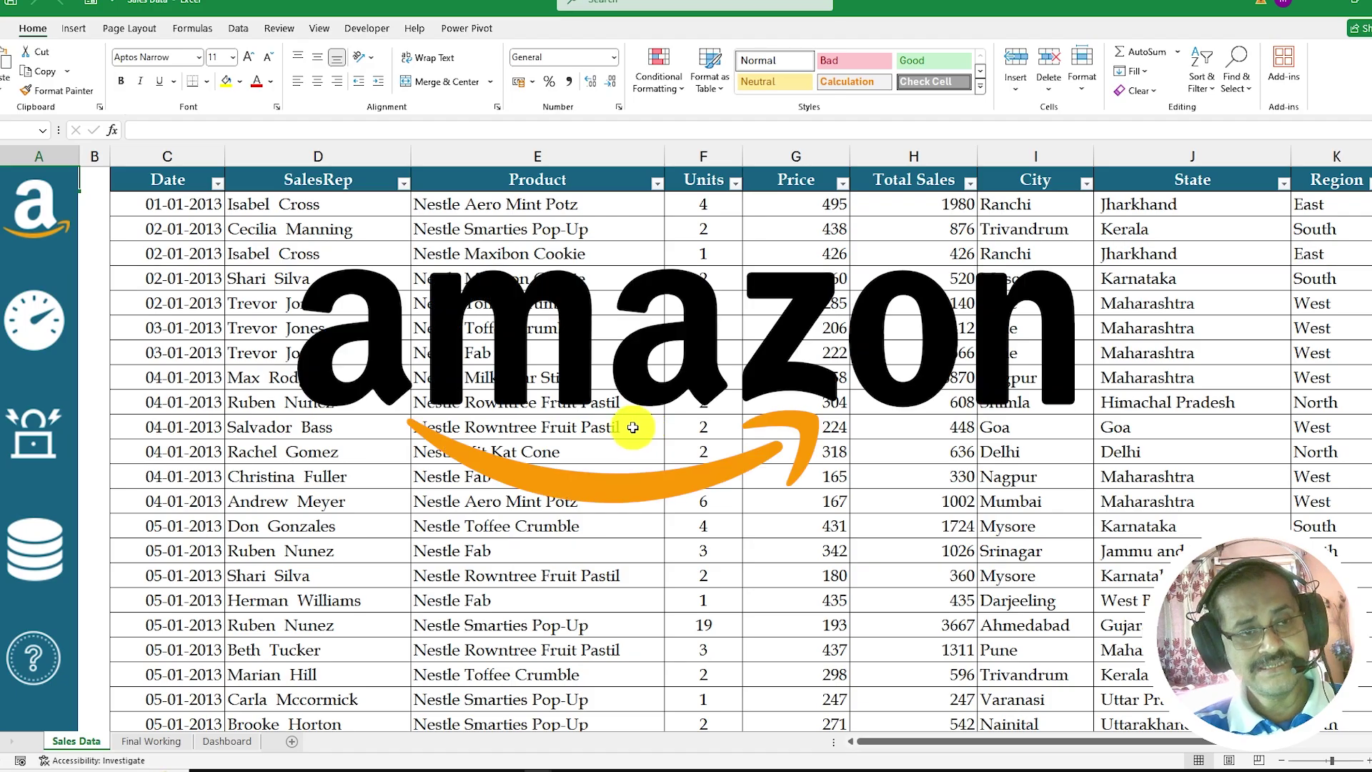
scroll(631, 425, down, 20)
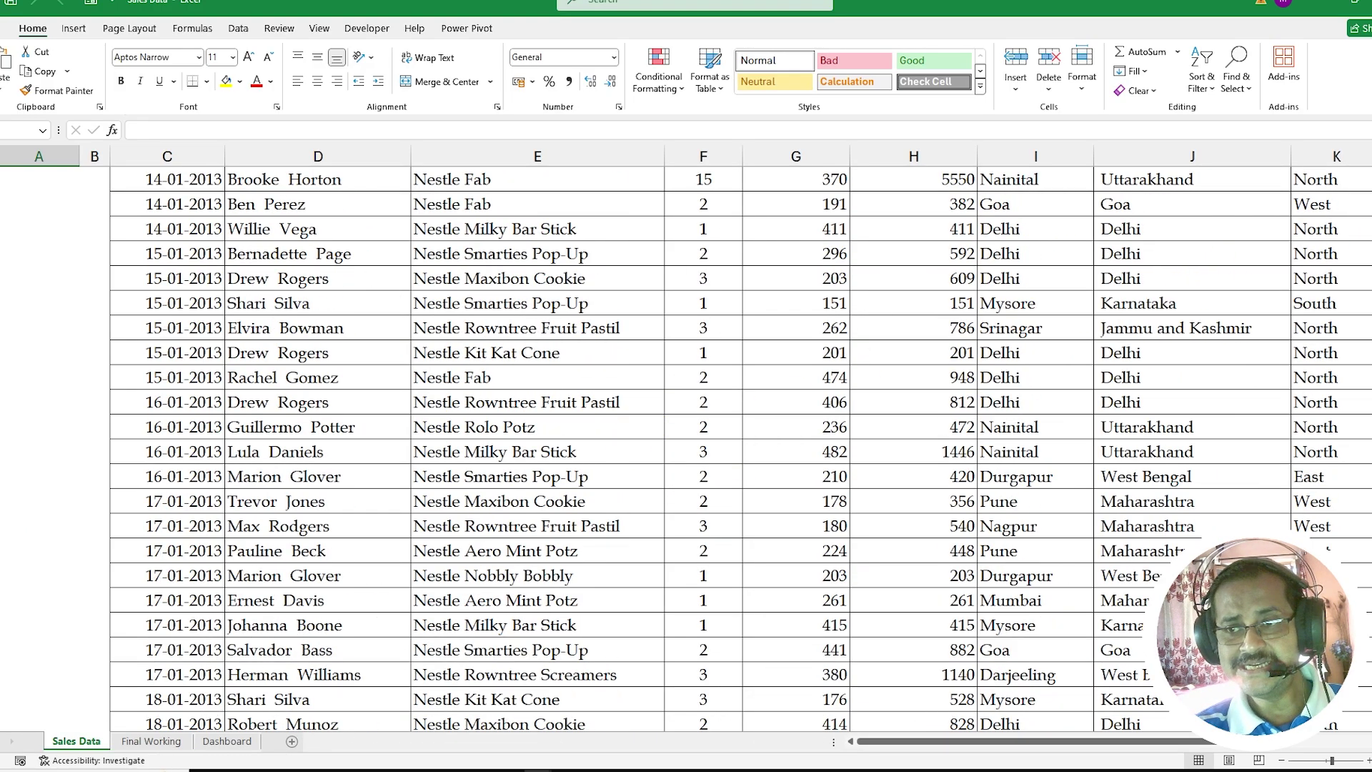
mouse_move(1371, 175)
mouse_down()
mouse_move(1371, 486)
mouse_move(1371, 168)
mouse_up()
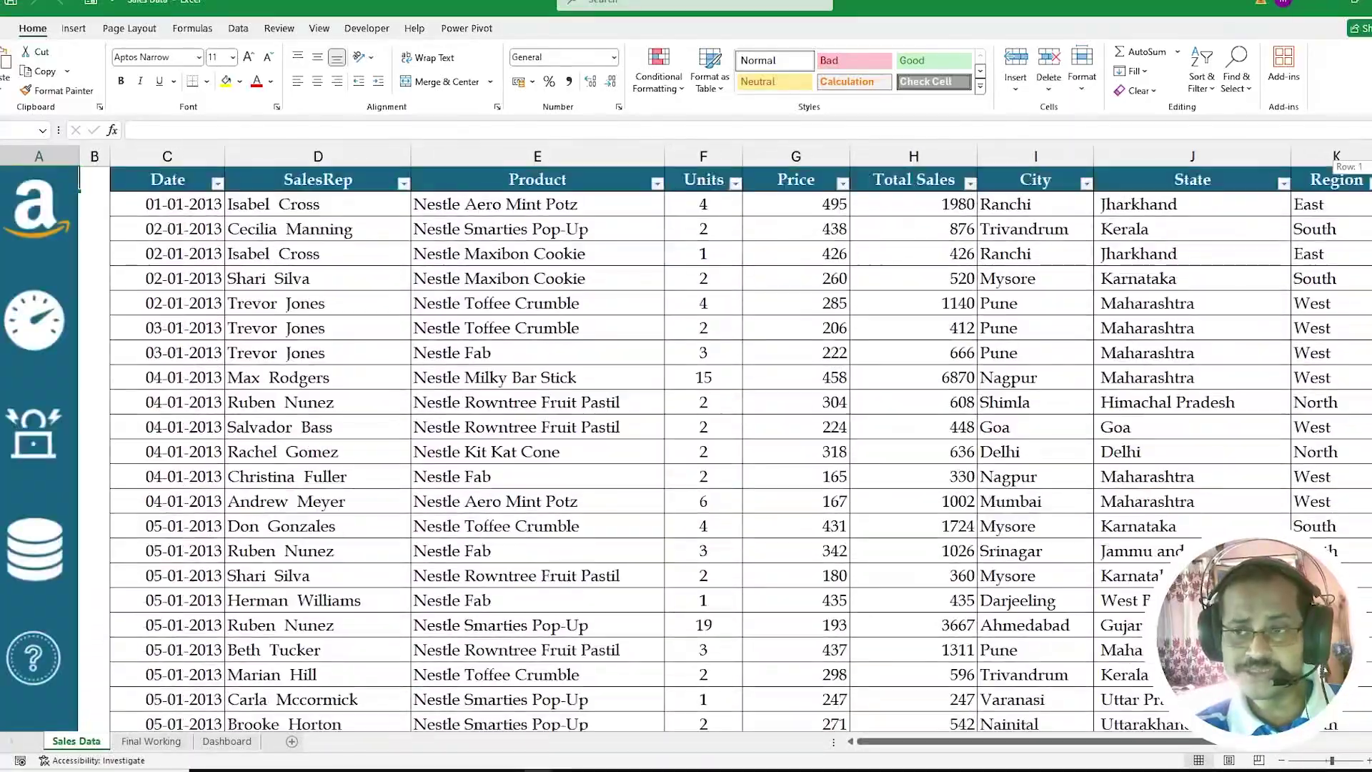
click(227, 741)
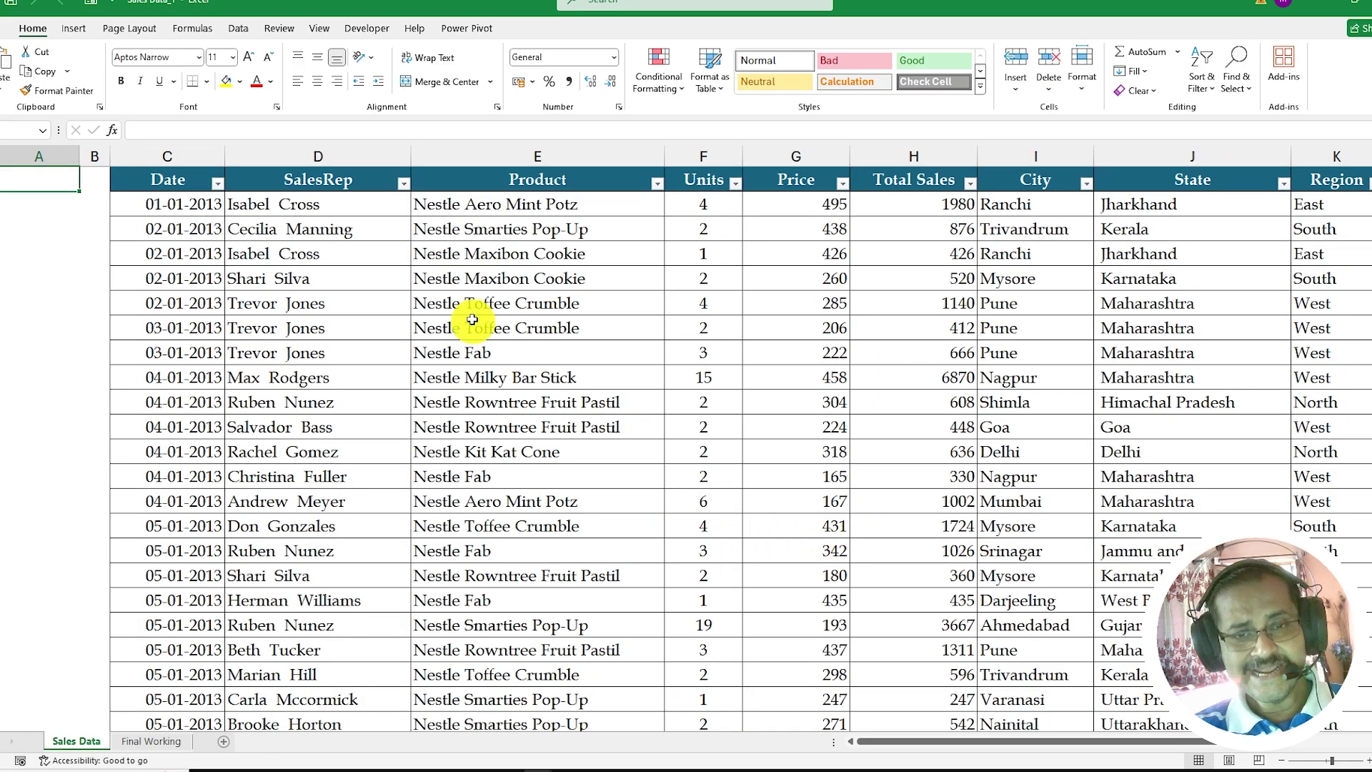
- Look through the January 2013 records on the Sales Data sheet of the workbook without a dashboard
drag(1099, 745, 1057, 740)
scroll(945, 478, down, 4)
scroll(945, 478, down, 16)
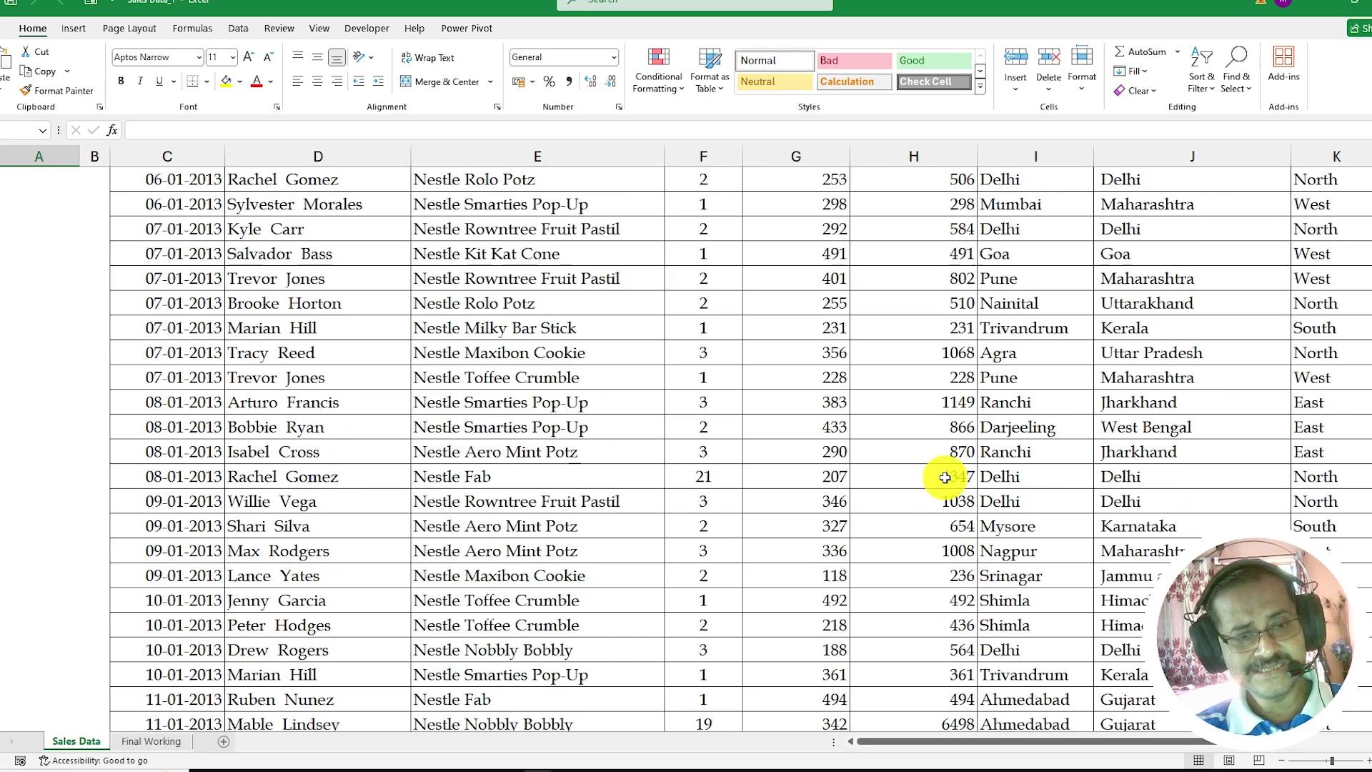
scroll(943, 477, down, 4)
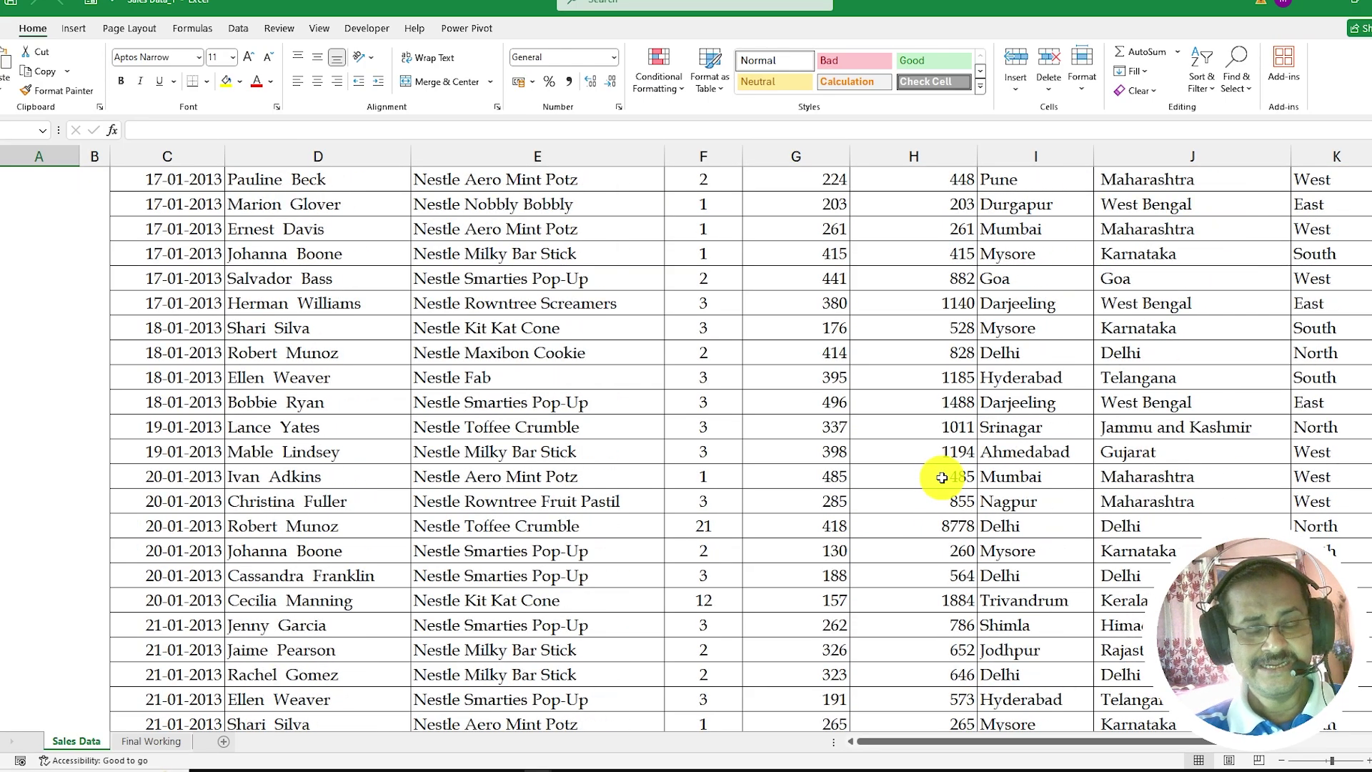
scroll(943, 474, up, 4)
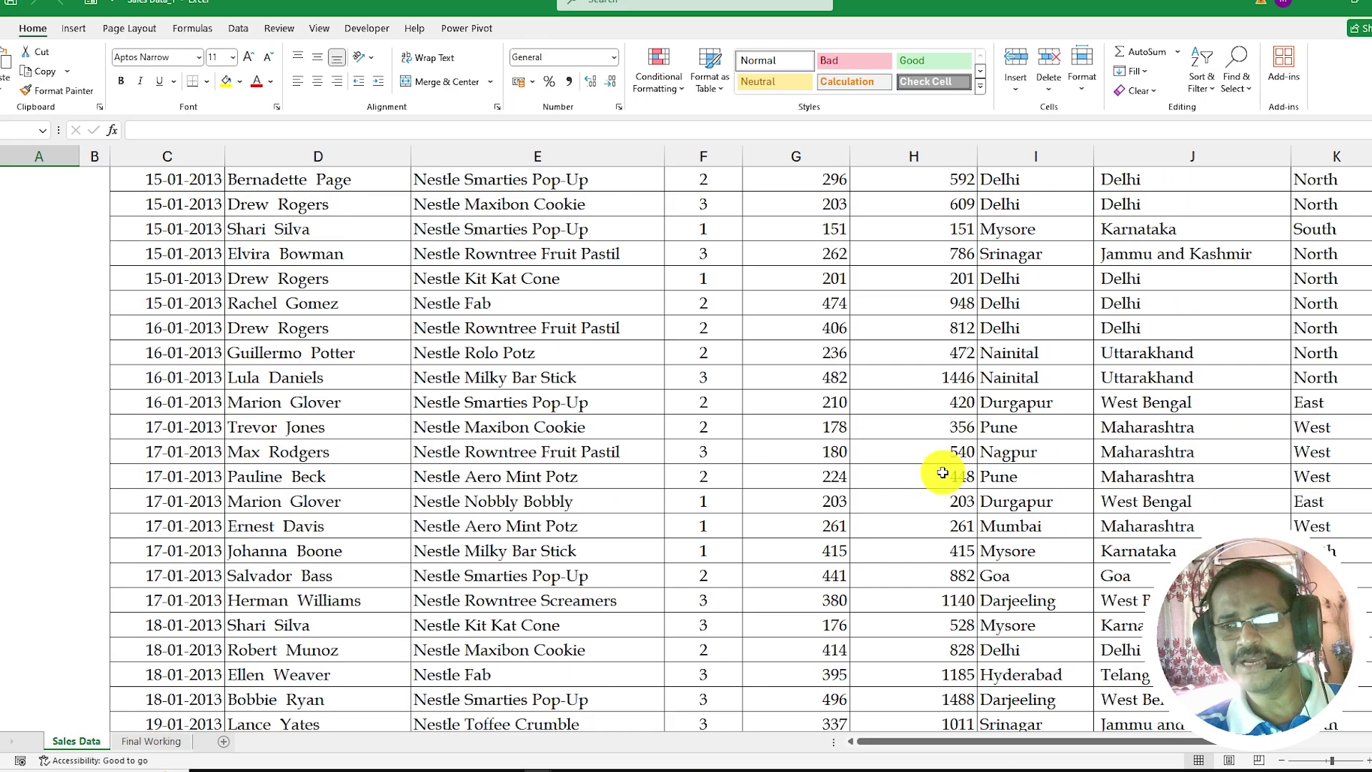
scroll(943, 473, up, 20)
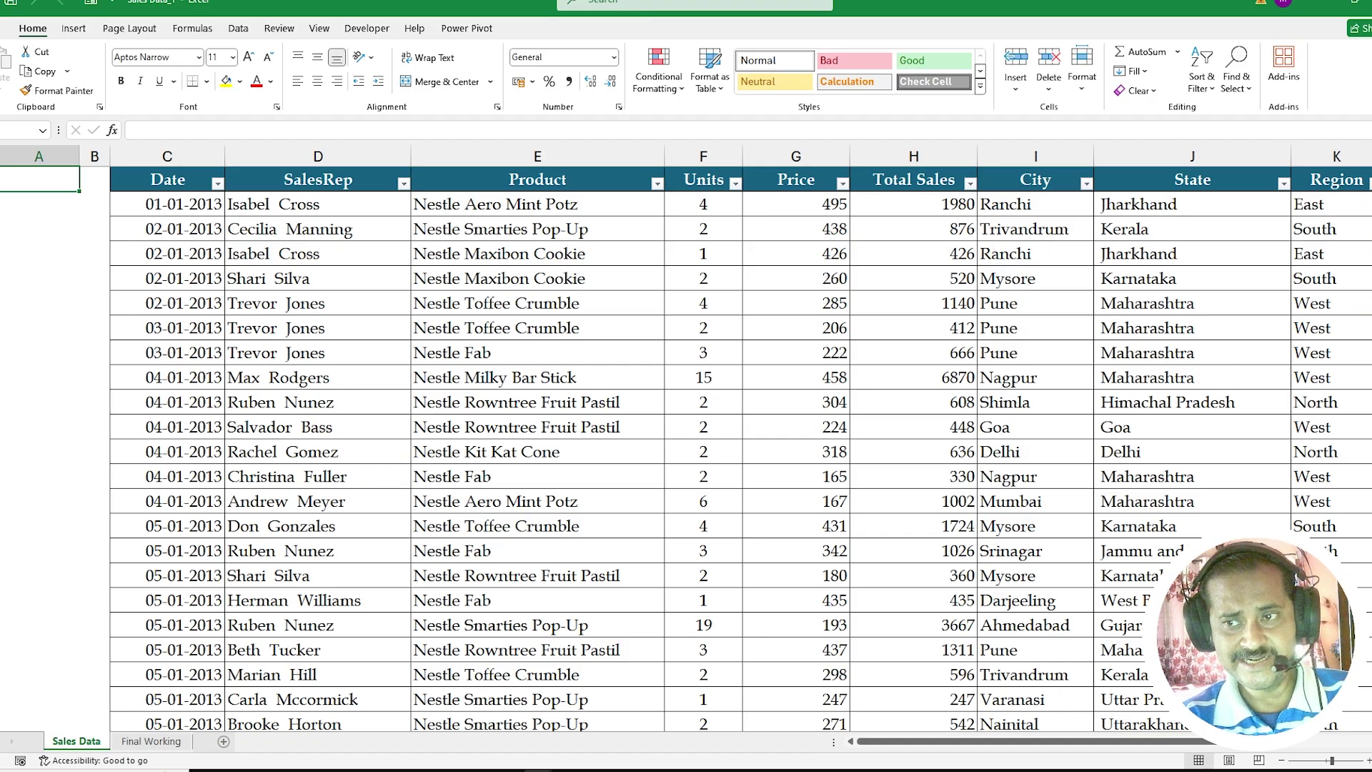
- Check the extent of the sales table by selecting its last row, 10001, and return to cell A1
drag(1371, 182, 1371, 718)
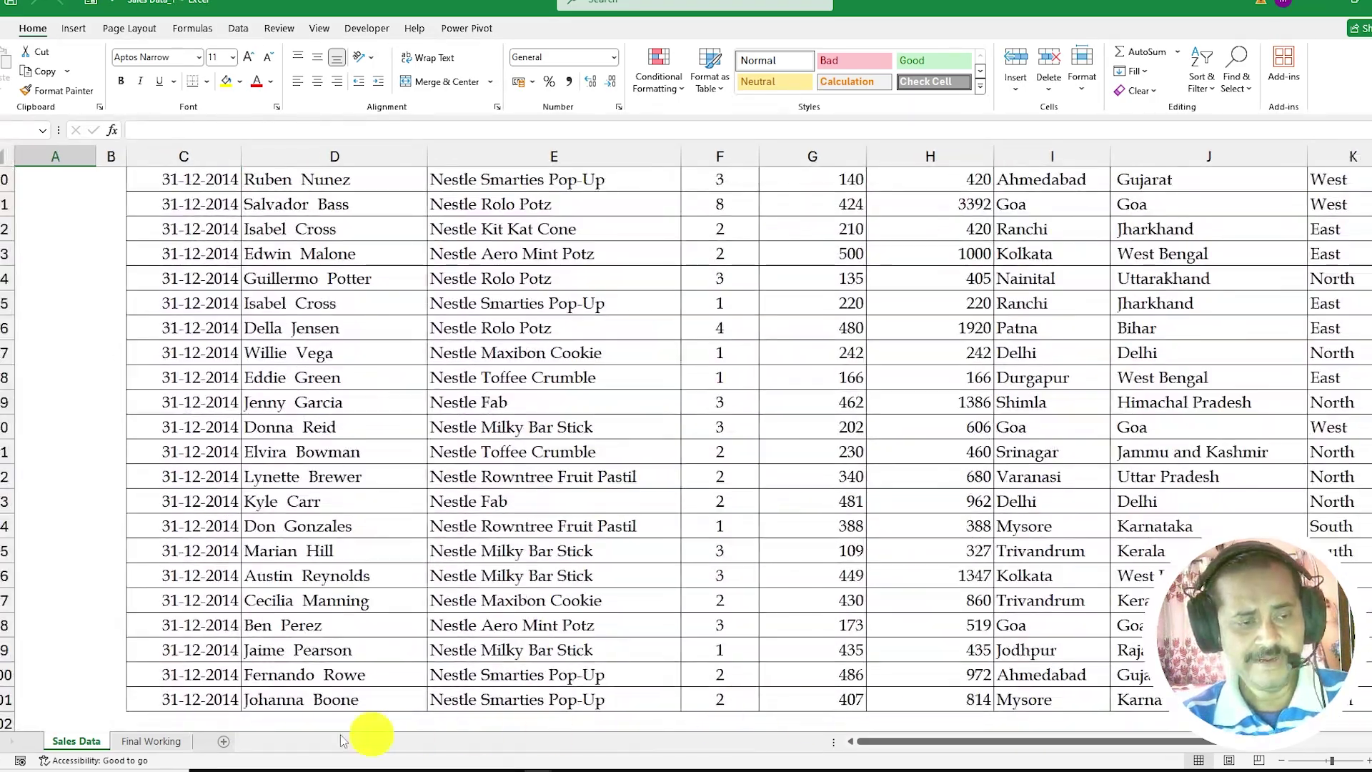
click(7, 700)
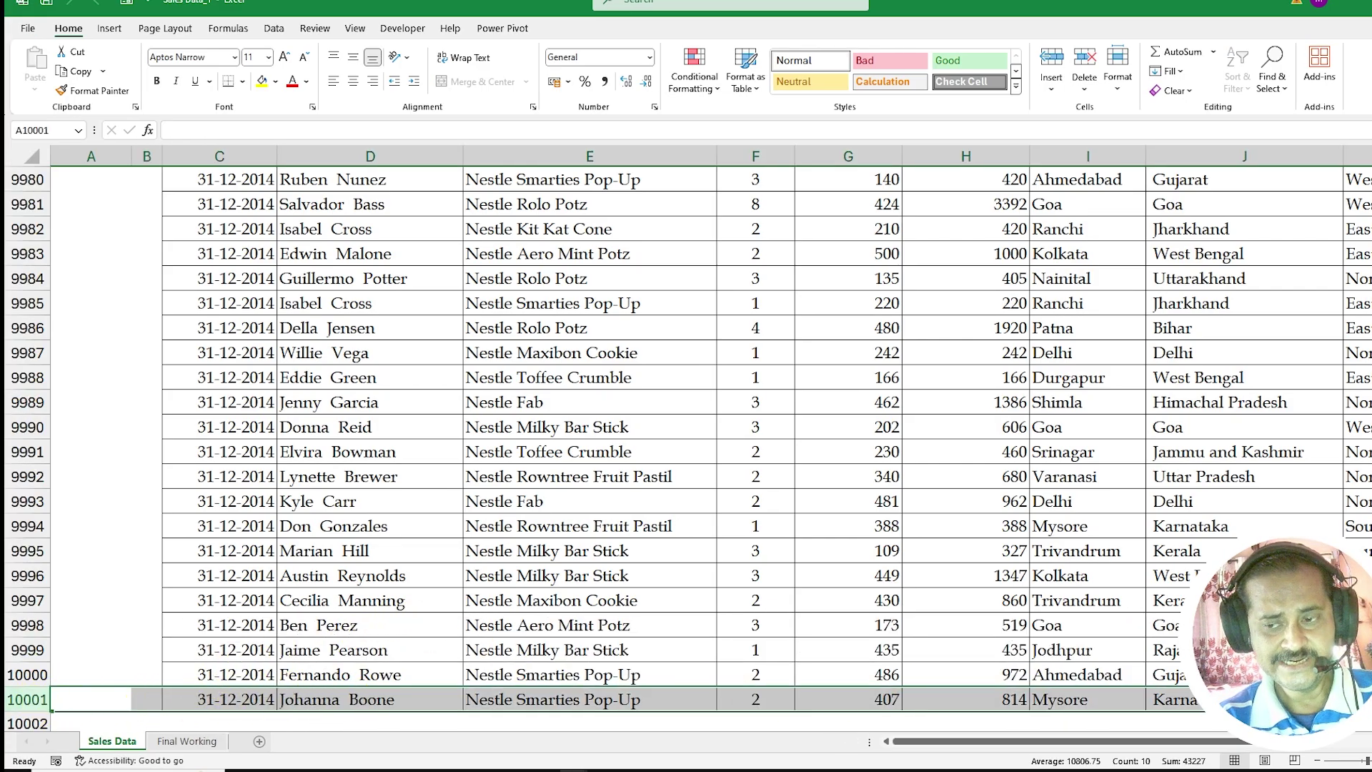
drag(1371, 718, 1371, 182)
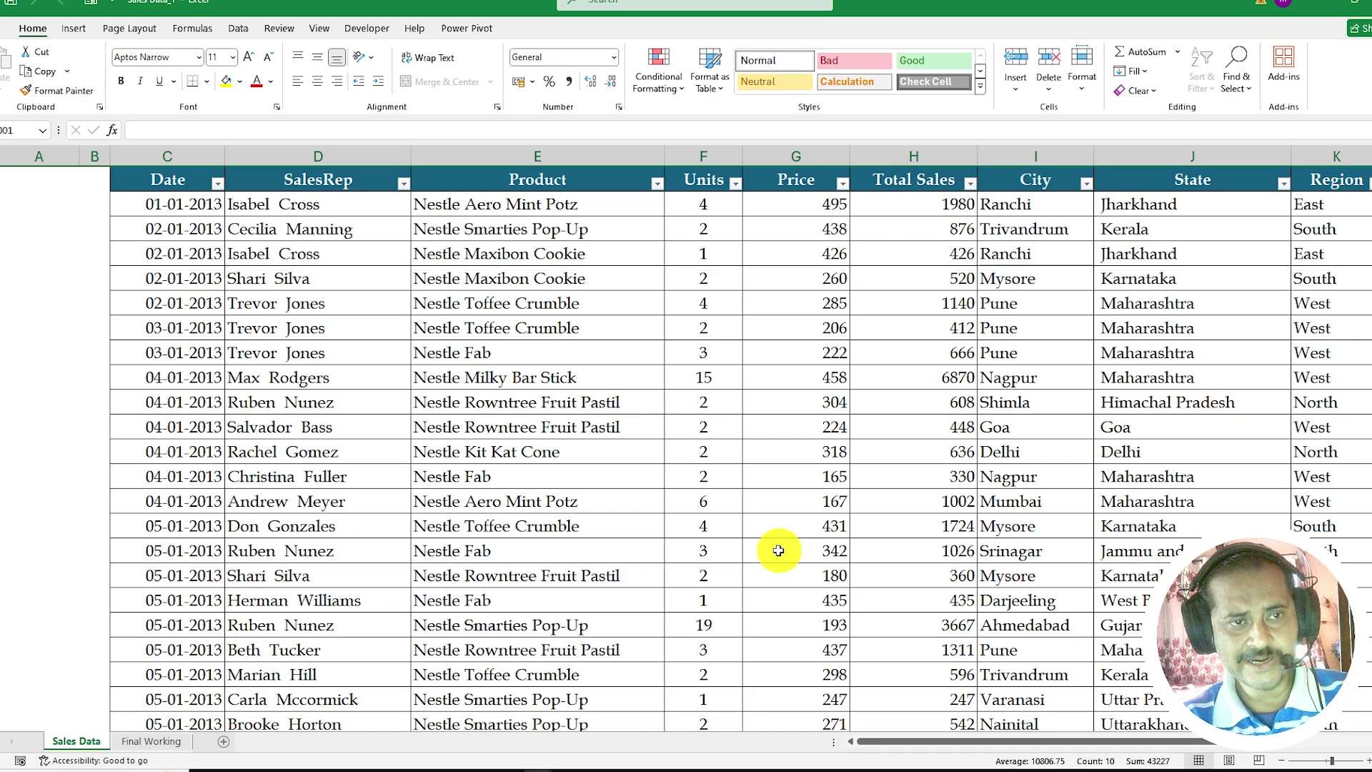
click(57, 180)
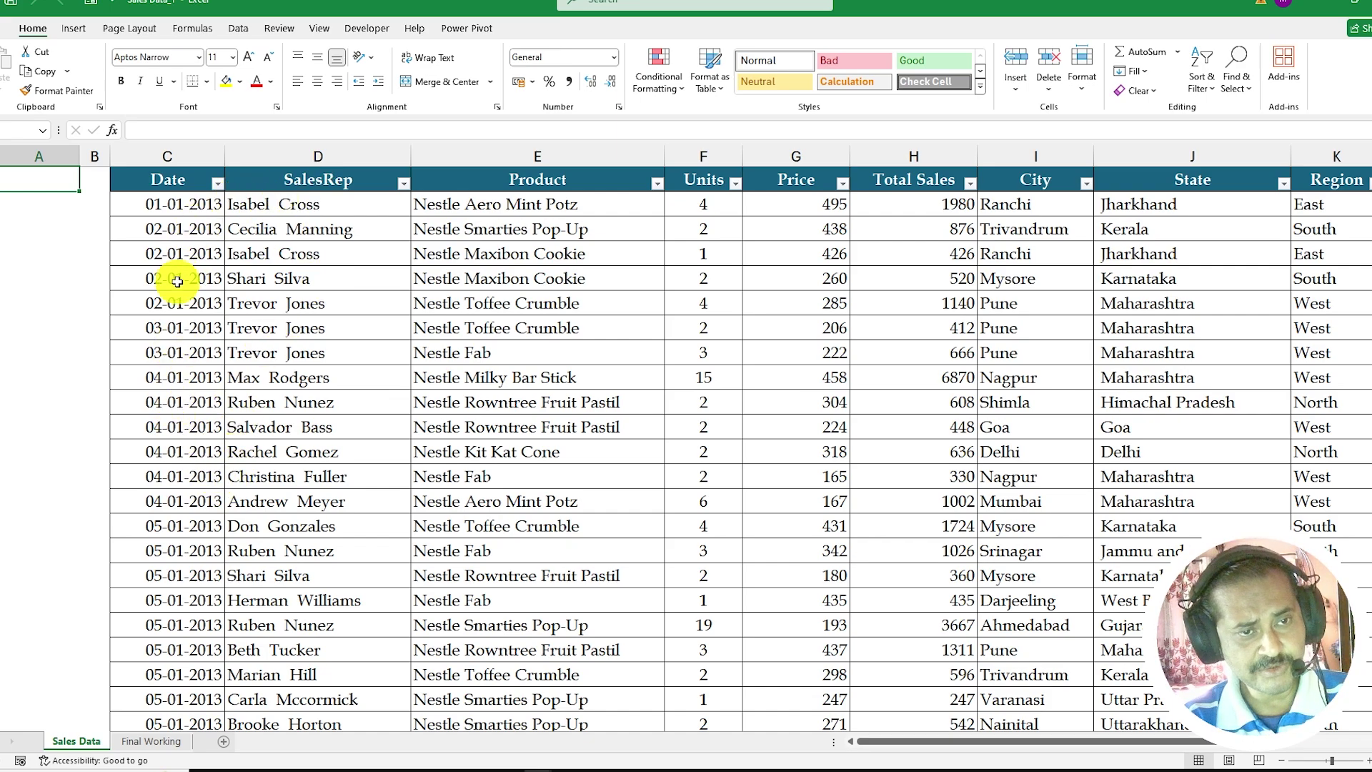
- Review the first sales record field by field, from Date, SalesRep, Product and Units through Price, Total Sales, City and State
click(185, 211)
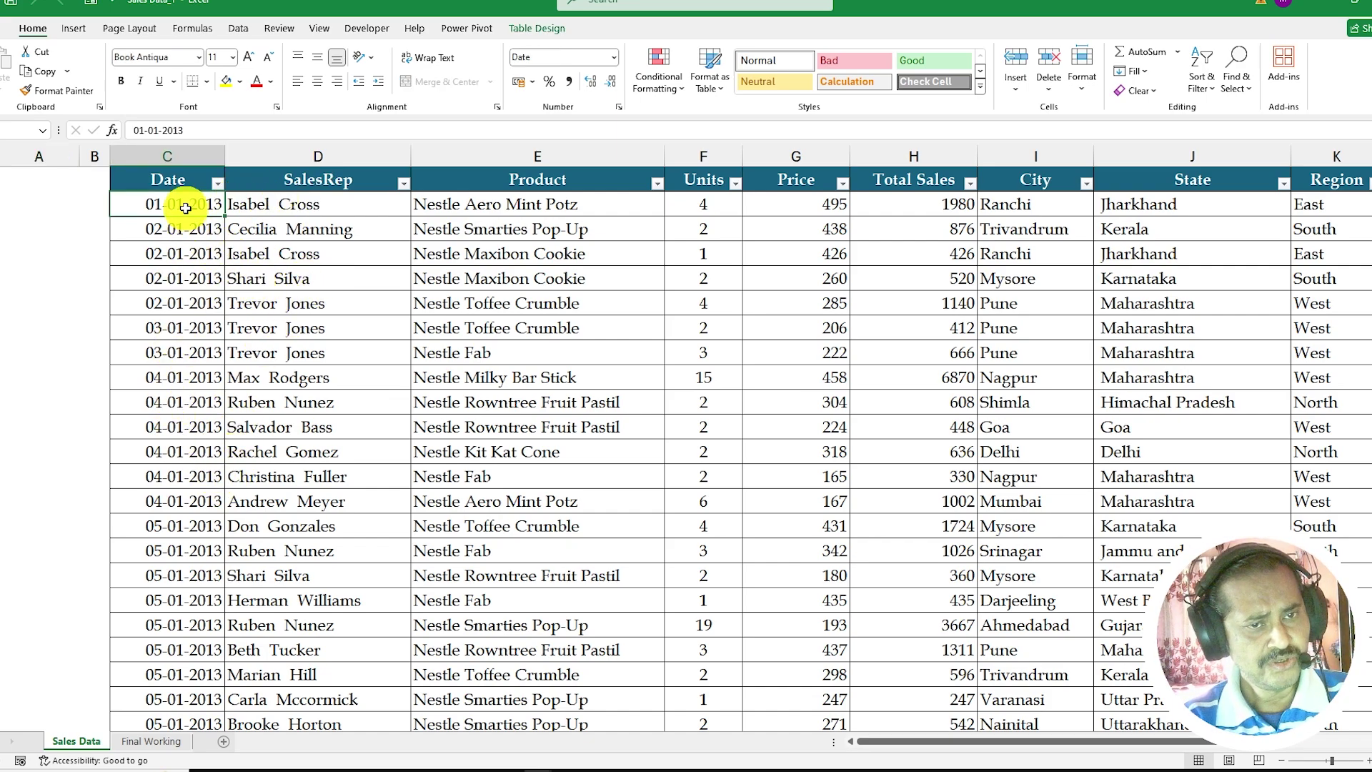
click(318, 204)
click(556, 201)
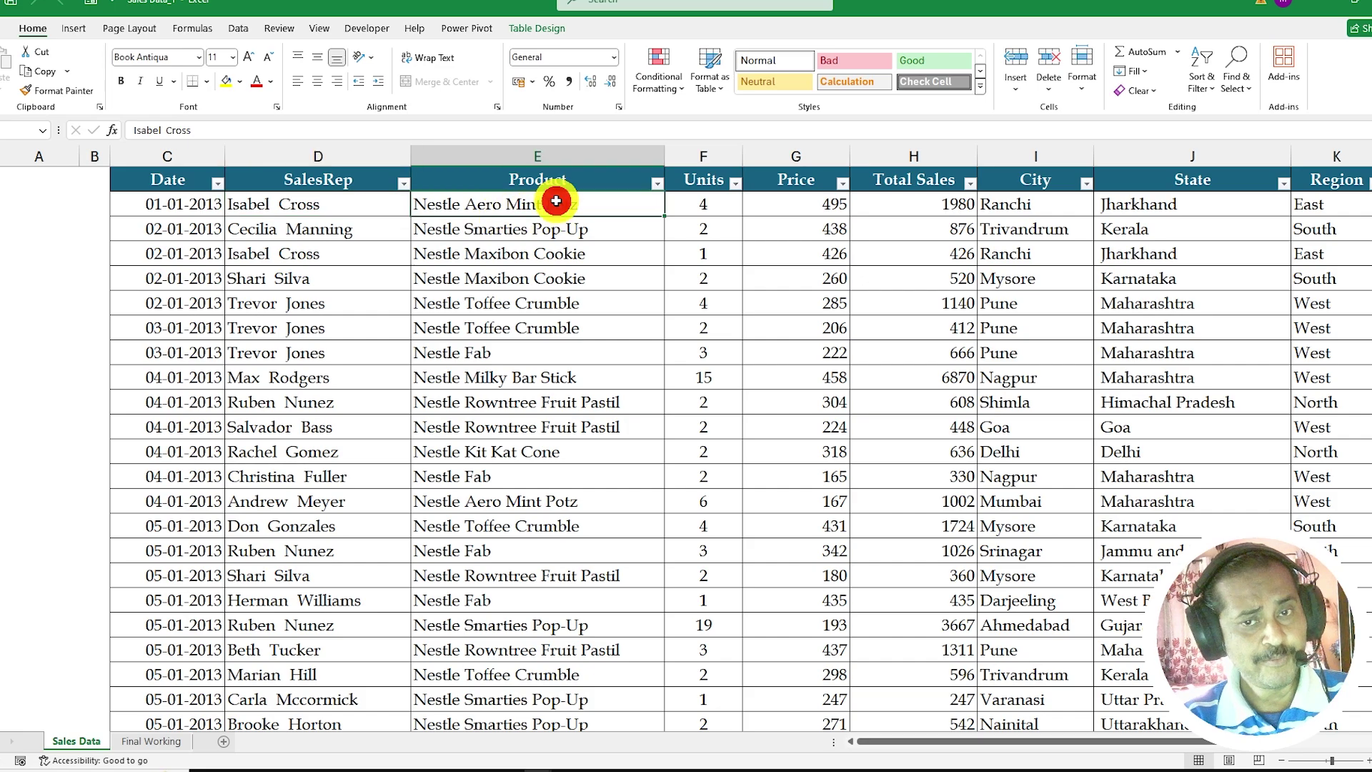
click(707, 205)
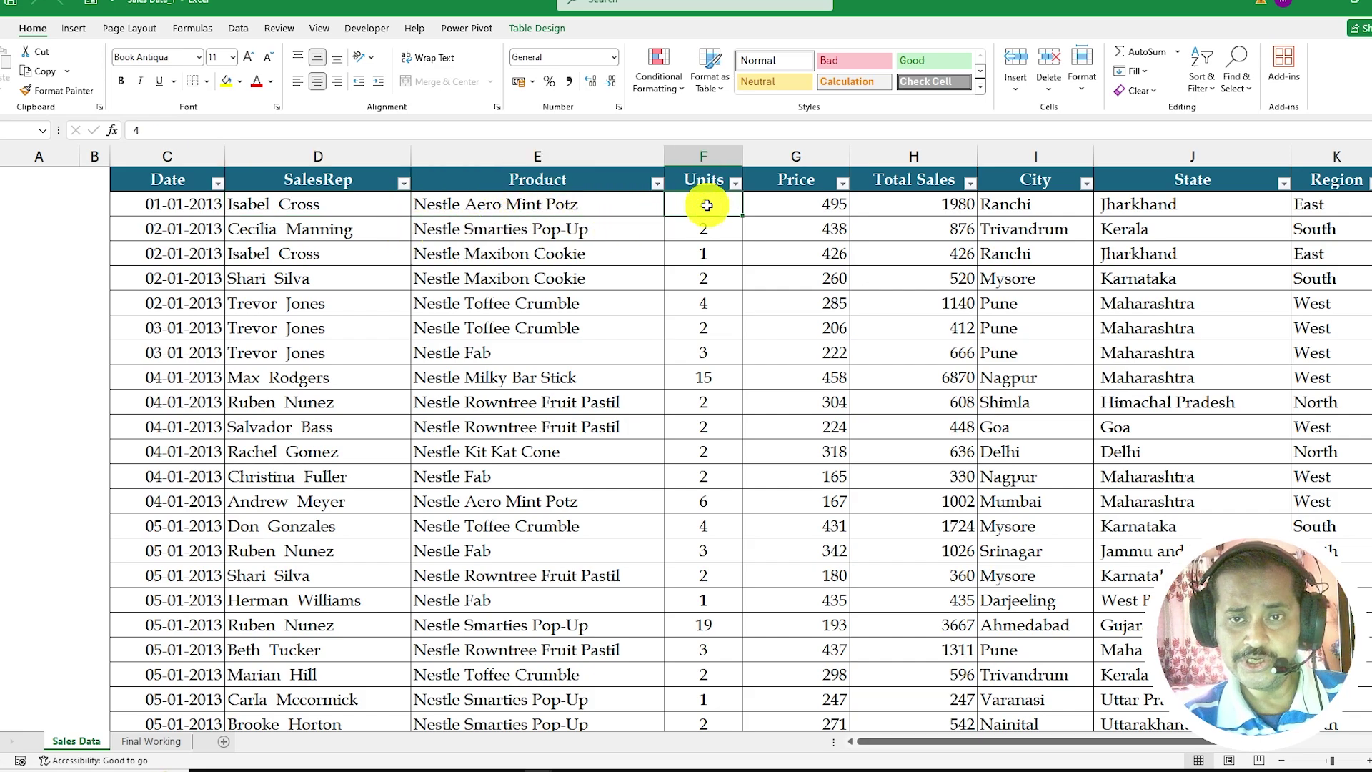
click(803, 204)
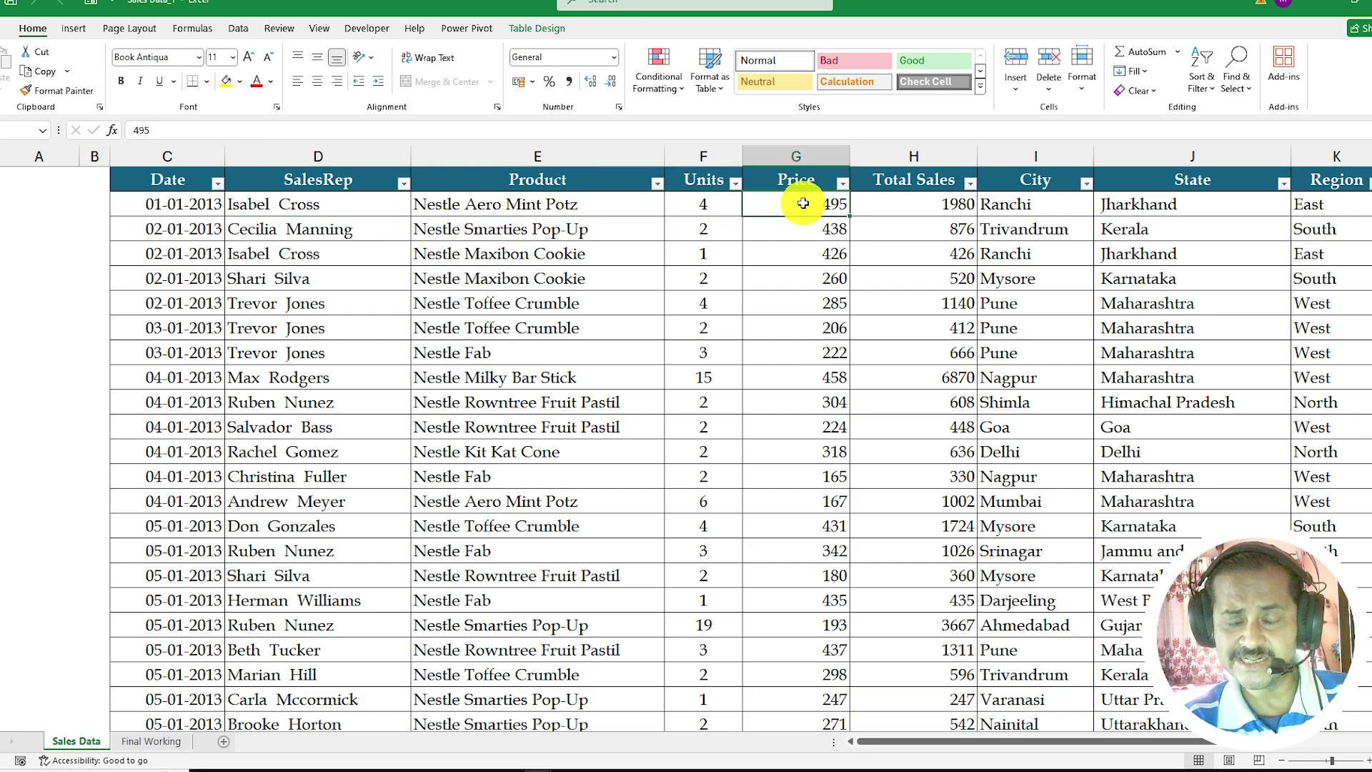
click(914, 204)
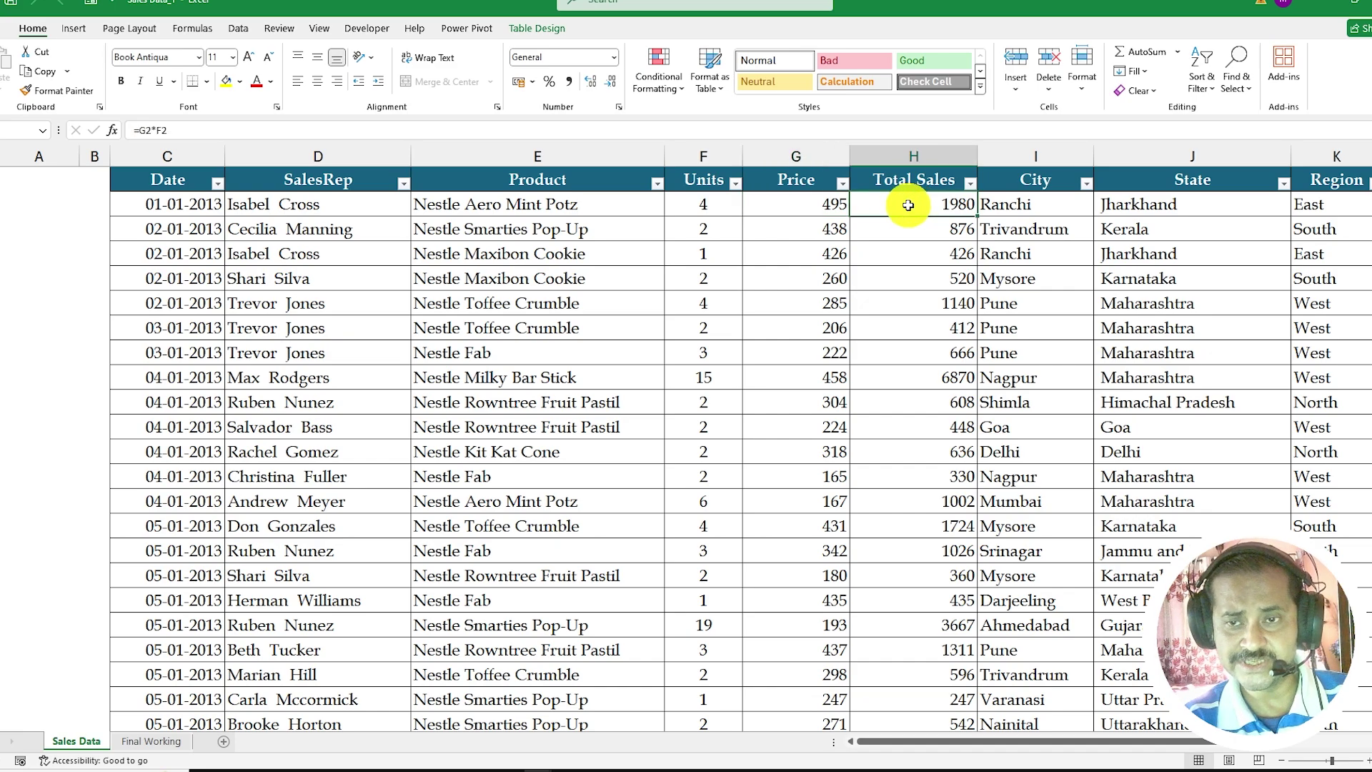
click(1076, 206)
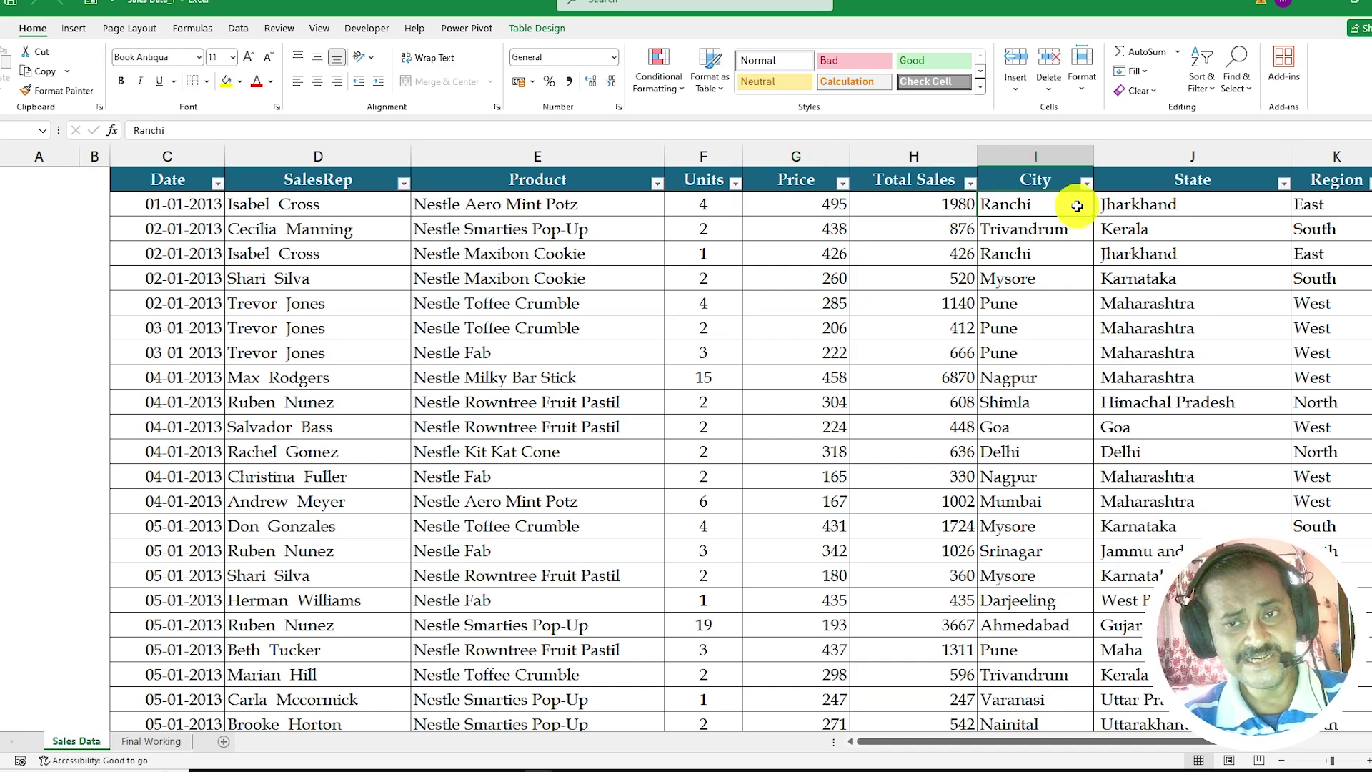
click(1182, 204)
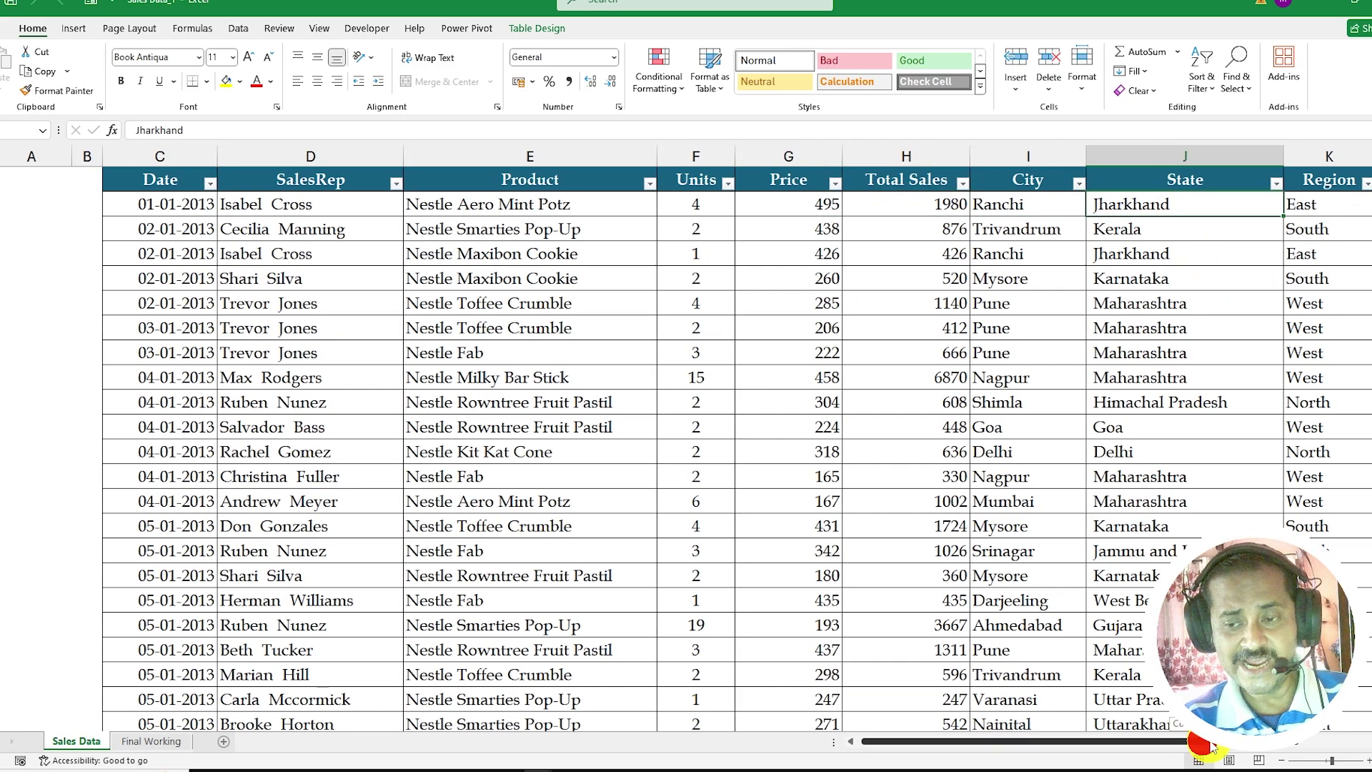
- Review the Region and Day columns of the sales table and return to the empty first cell of the sheet
drag(1206, 748, 1295, 750)
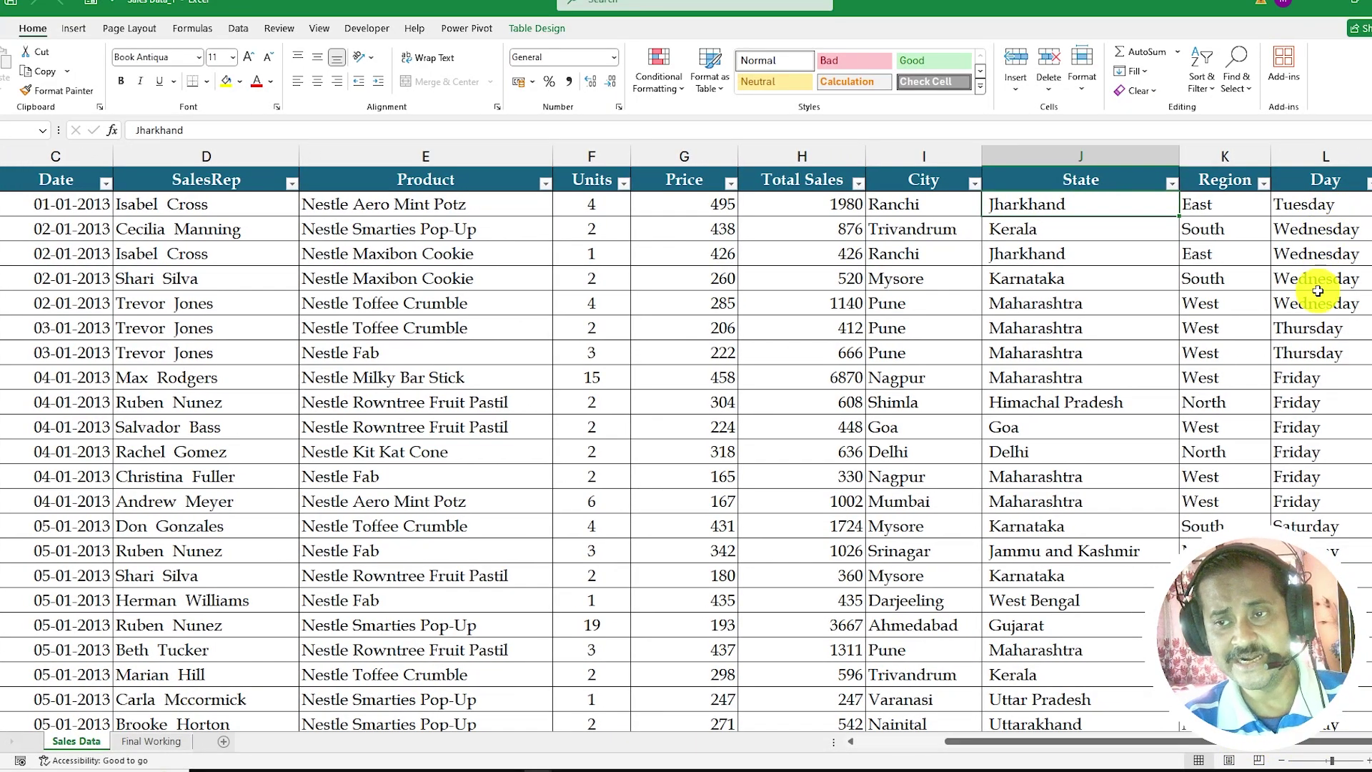
drag(1162, 743, 1075, 746)
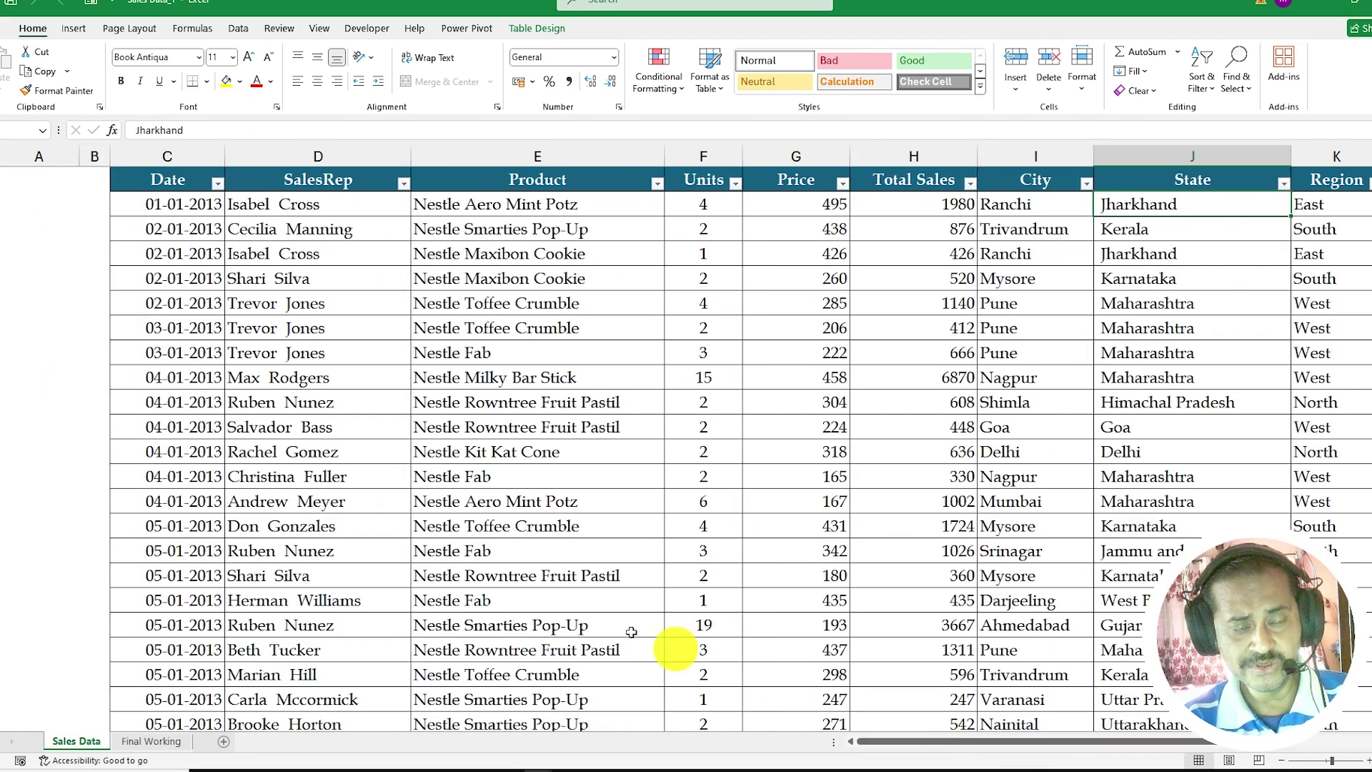
click(61, 186)
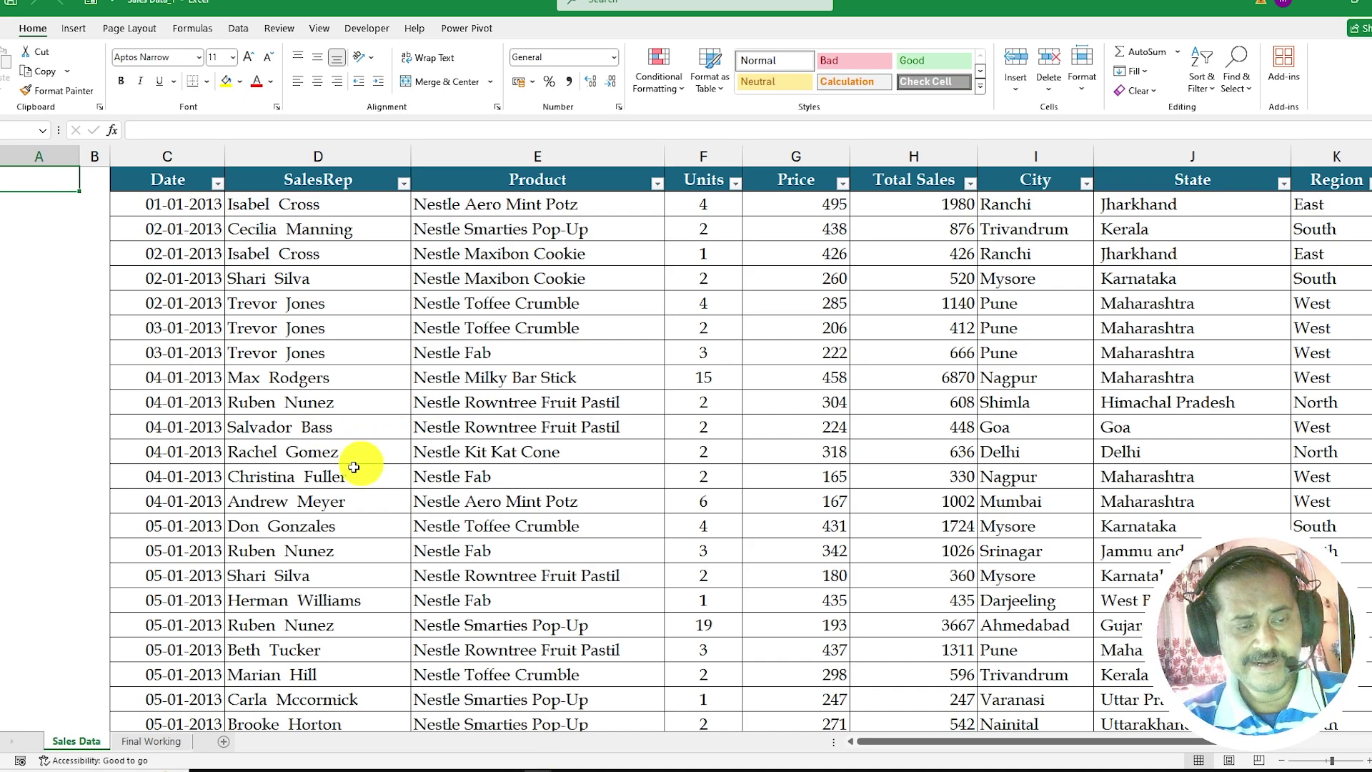
- Examine the Final Working sheet and compare it with the Dashboard sheet in the finished workbook
click(165, 742)
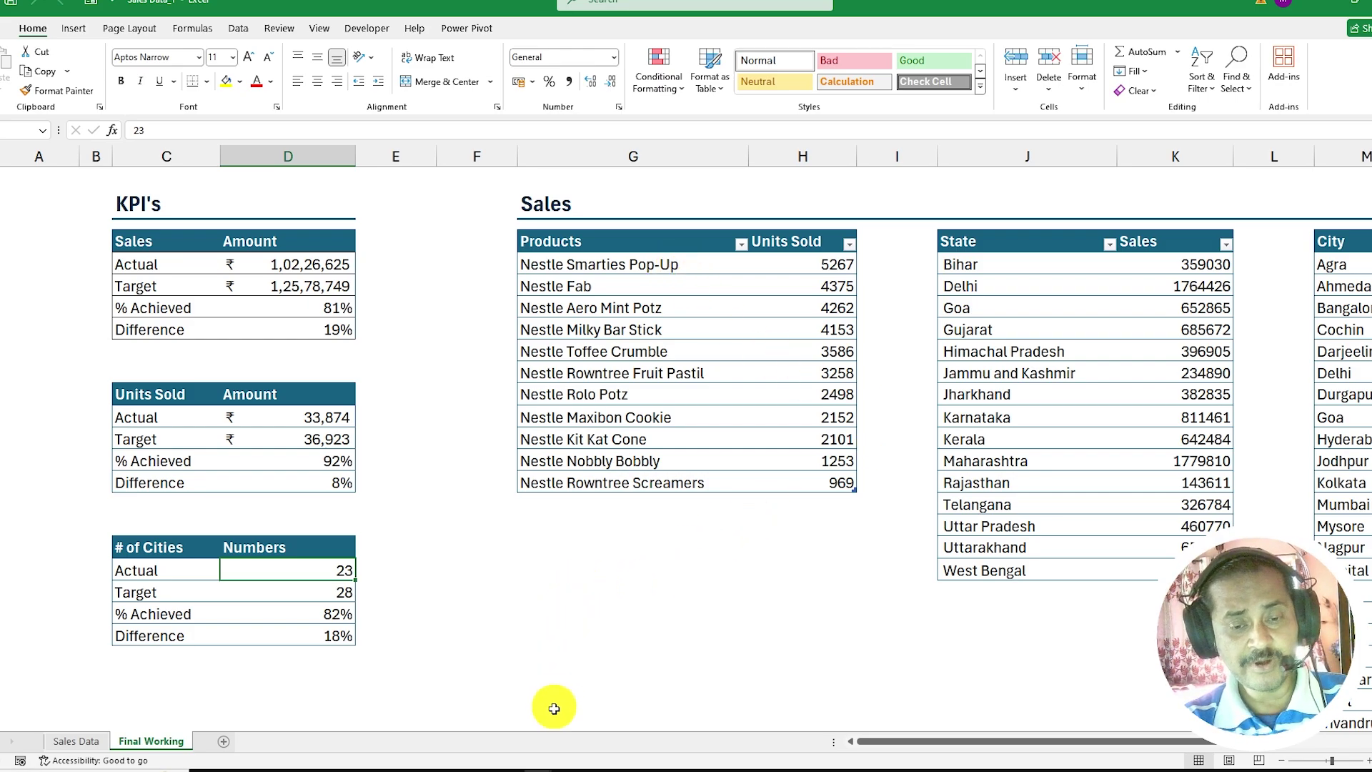
mouse_move(543, 768)
click(580, 746)
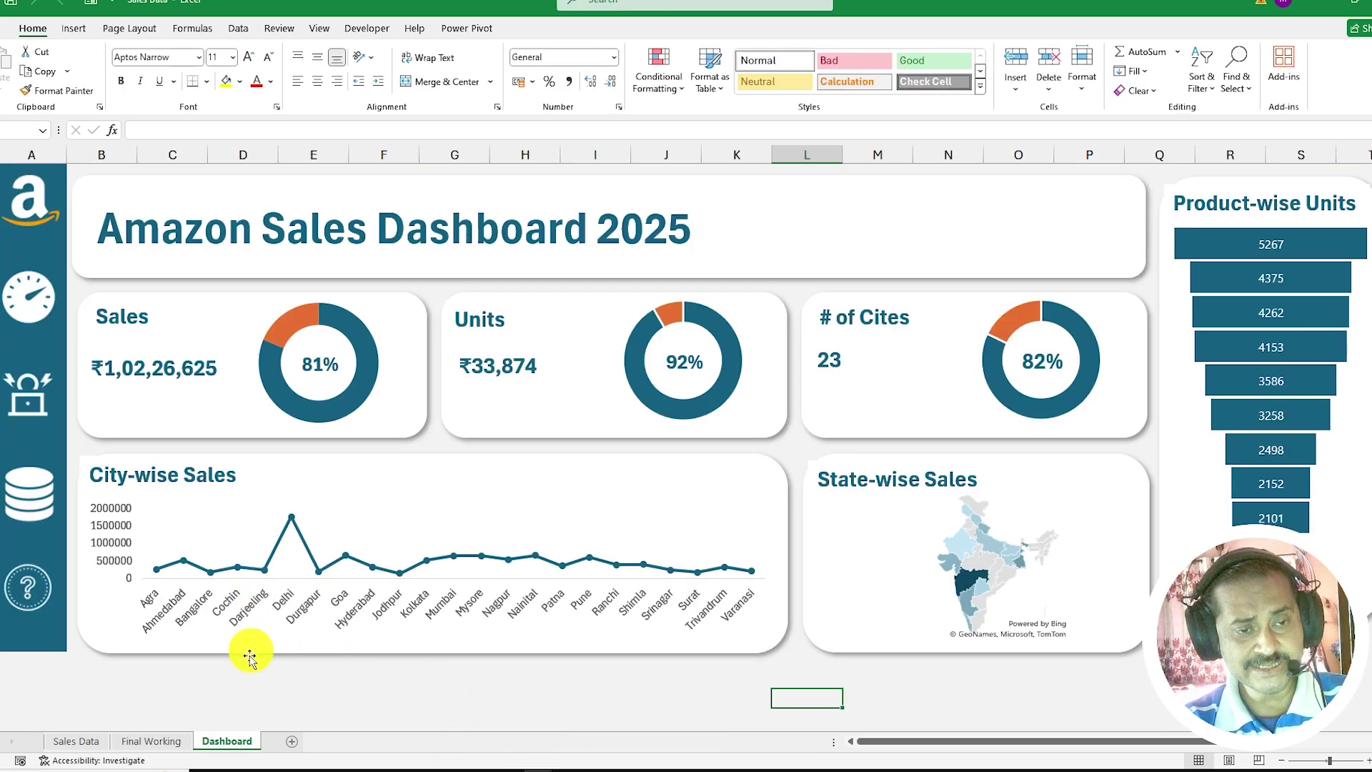
click(148, 742)
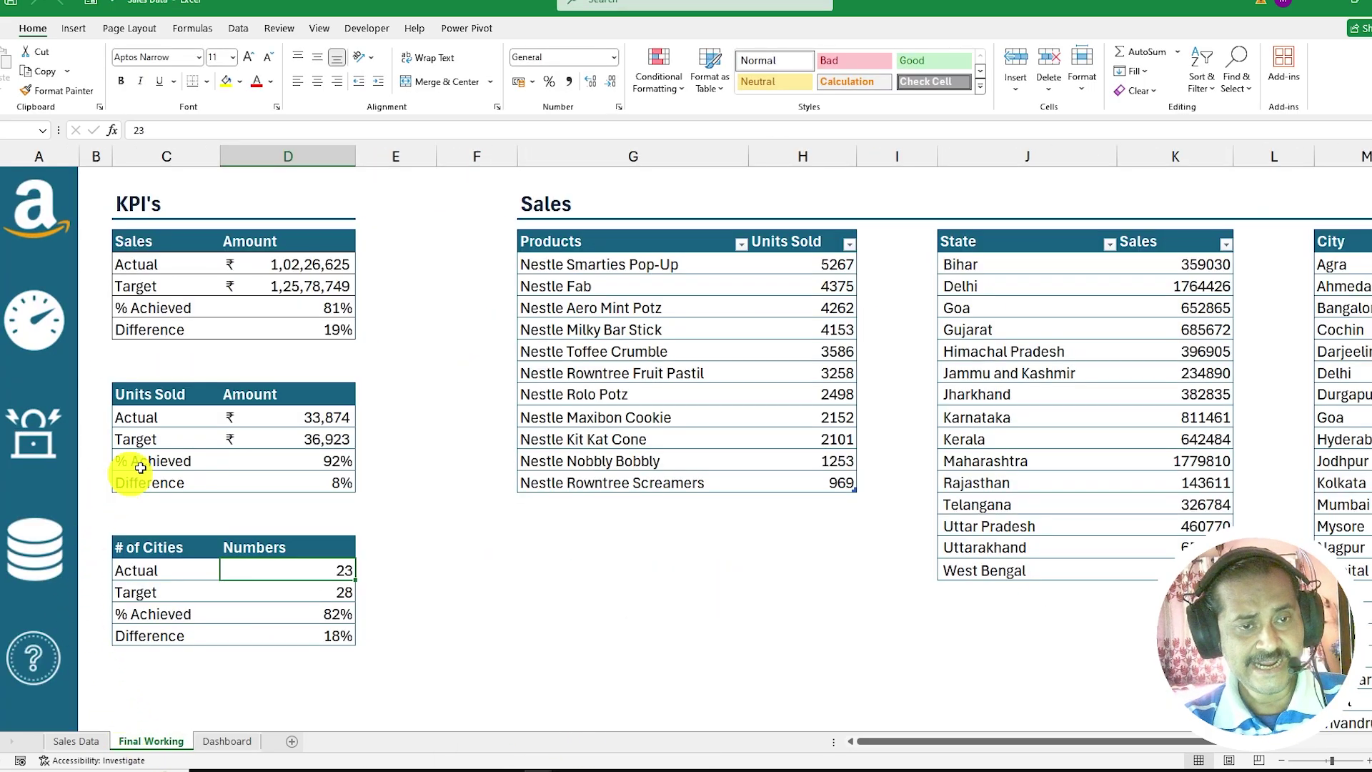
click(227, 744)
click(168, 743)
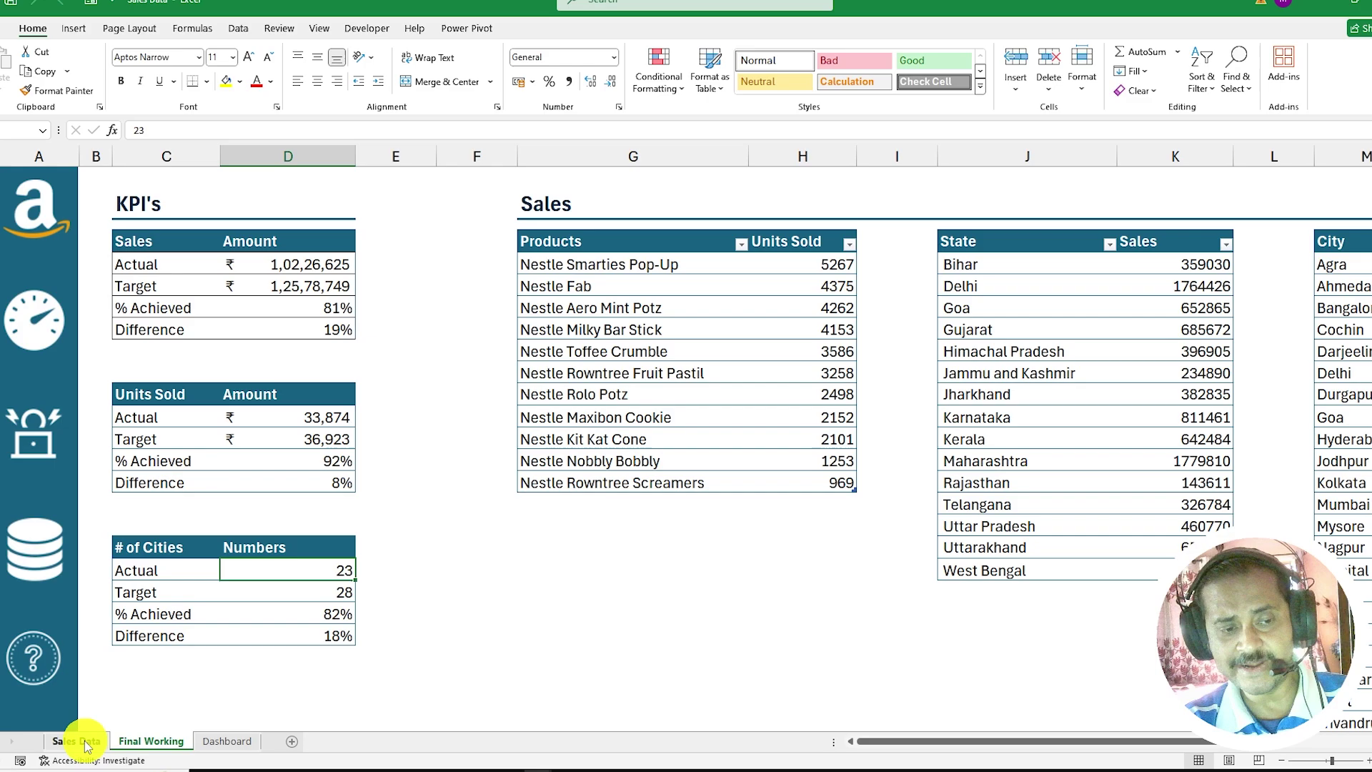
- Review how the Sales Data, Final Working and Dashboard sheets relate, finishing on the Final Working sheet
click(86, 743)
click(151, 742)
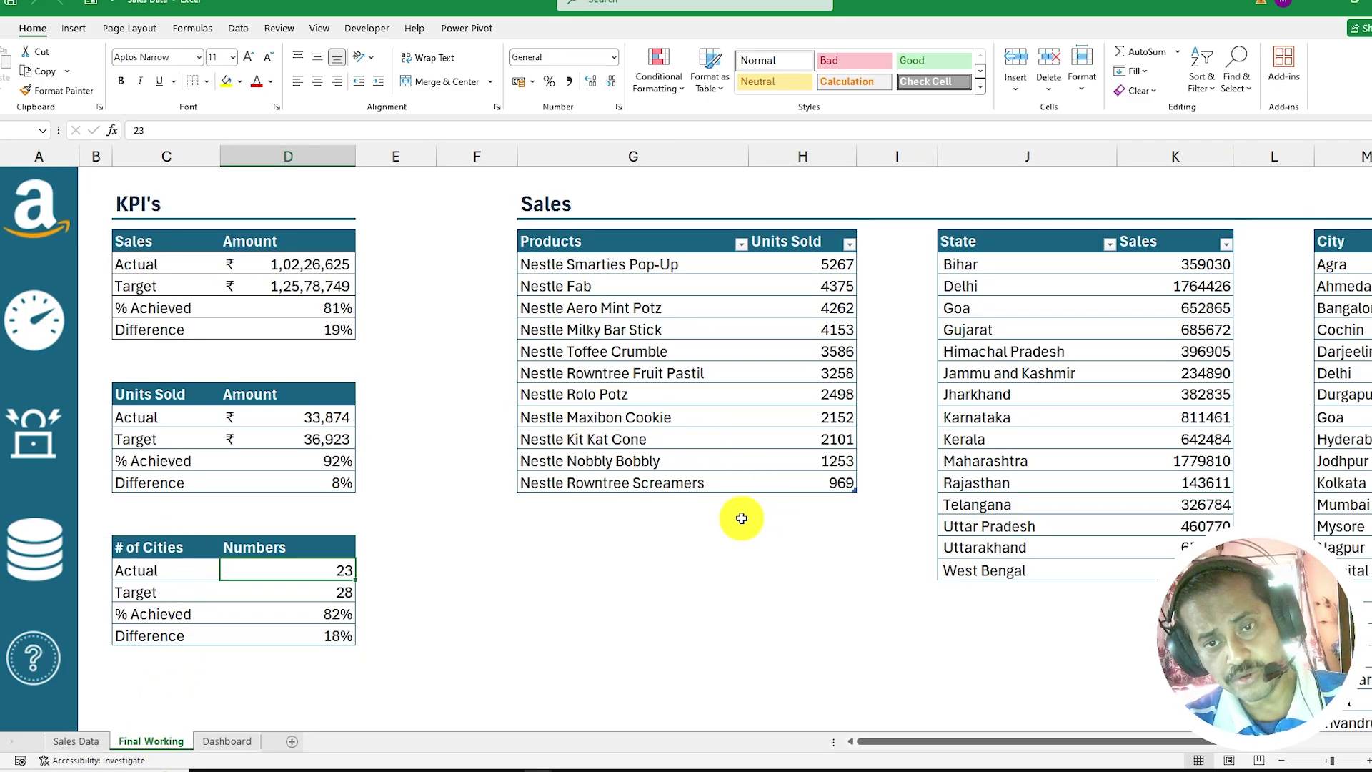
click(231, 741)
click(166, 741)
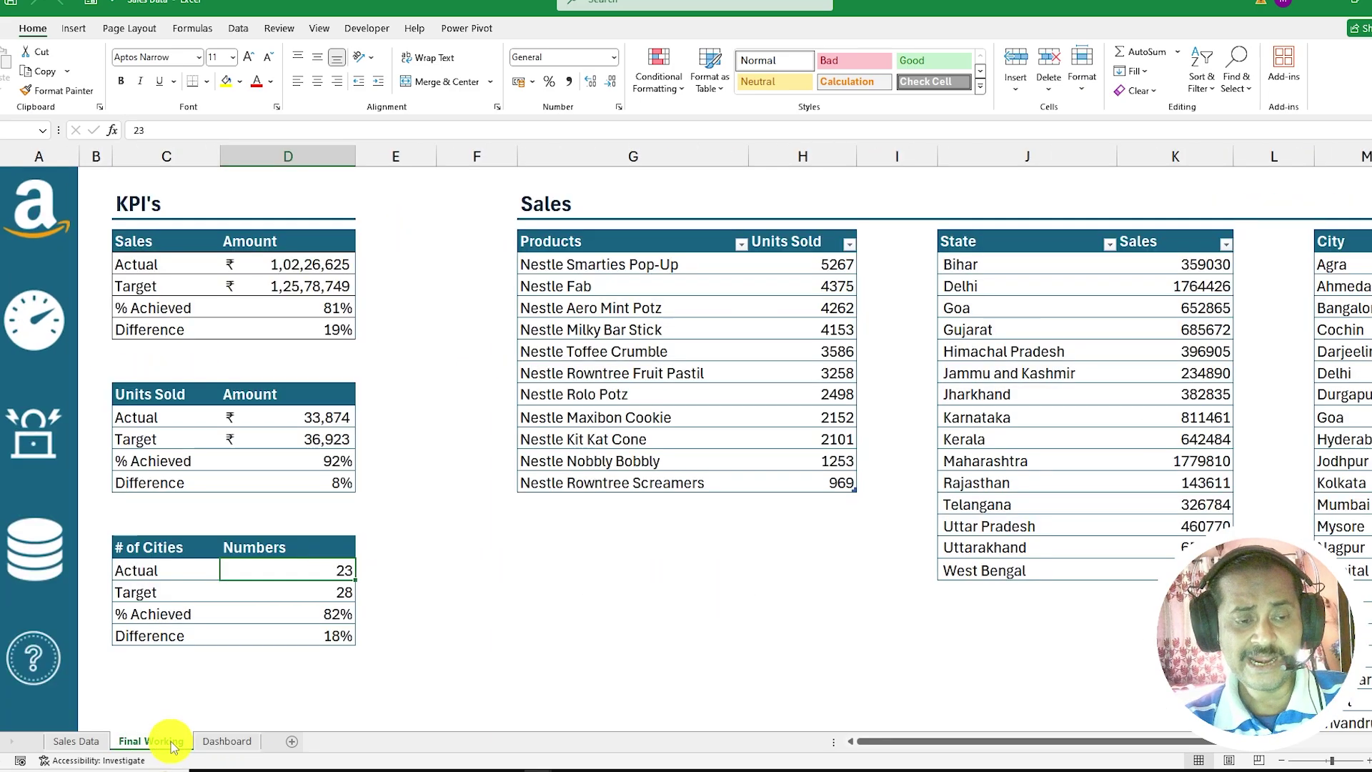
click(89, 741)
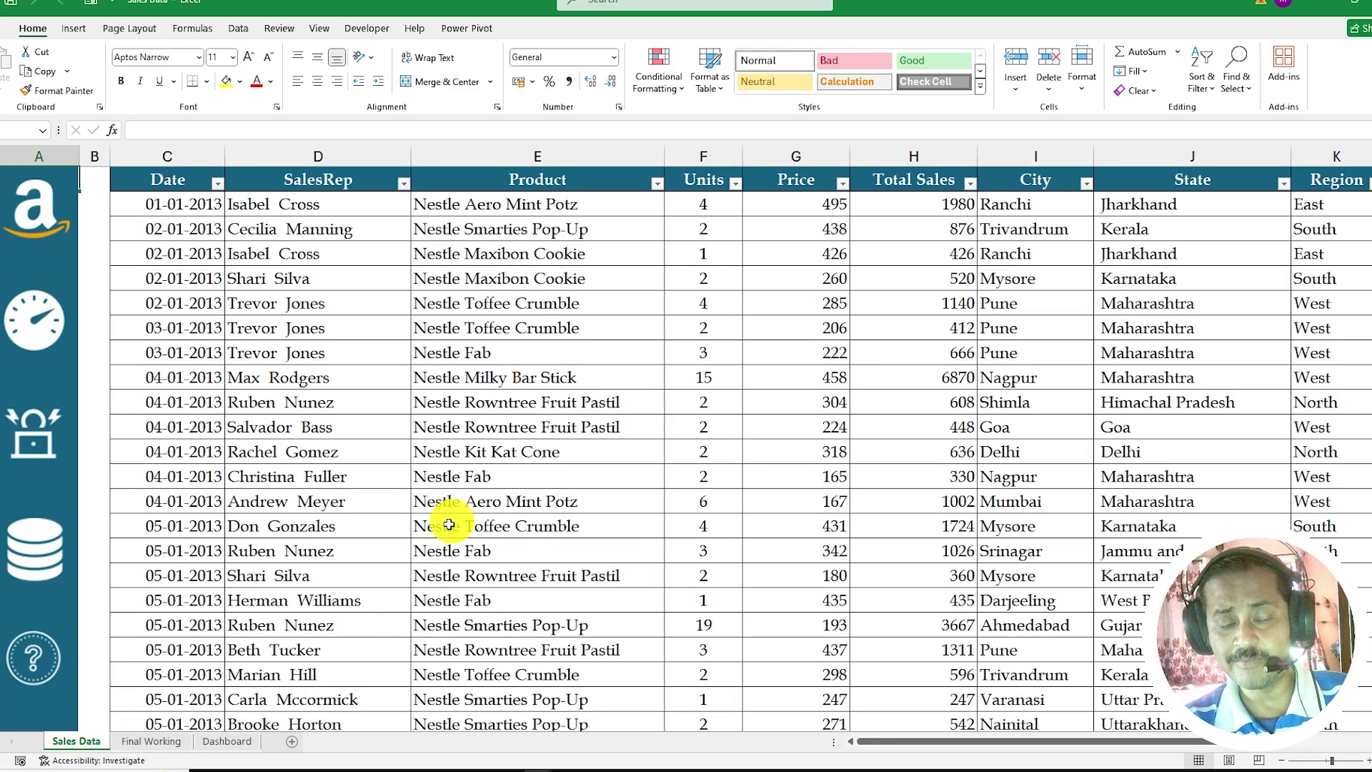
click(151, 741)
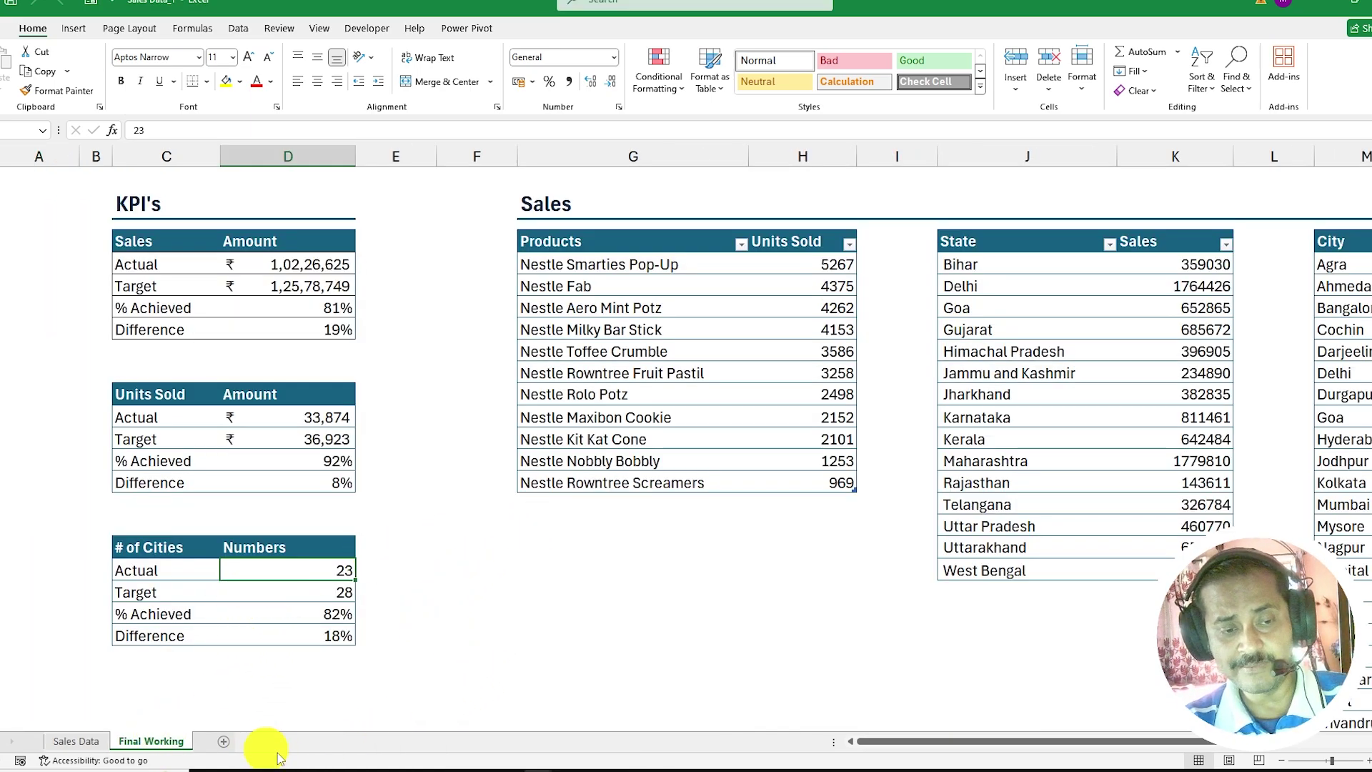
- Return to the finished workbook and trace its Dashboard sheet back through Final Working to Sales Data
mouse_move(543, 759)
click(575, 736)
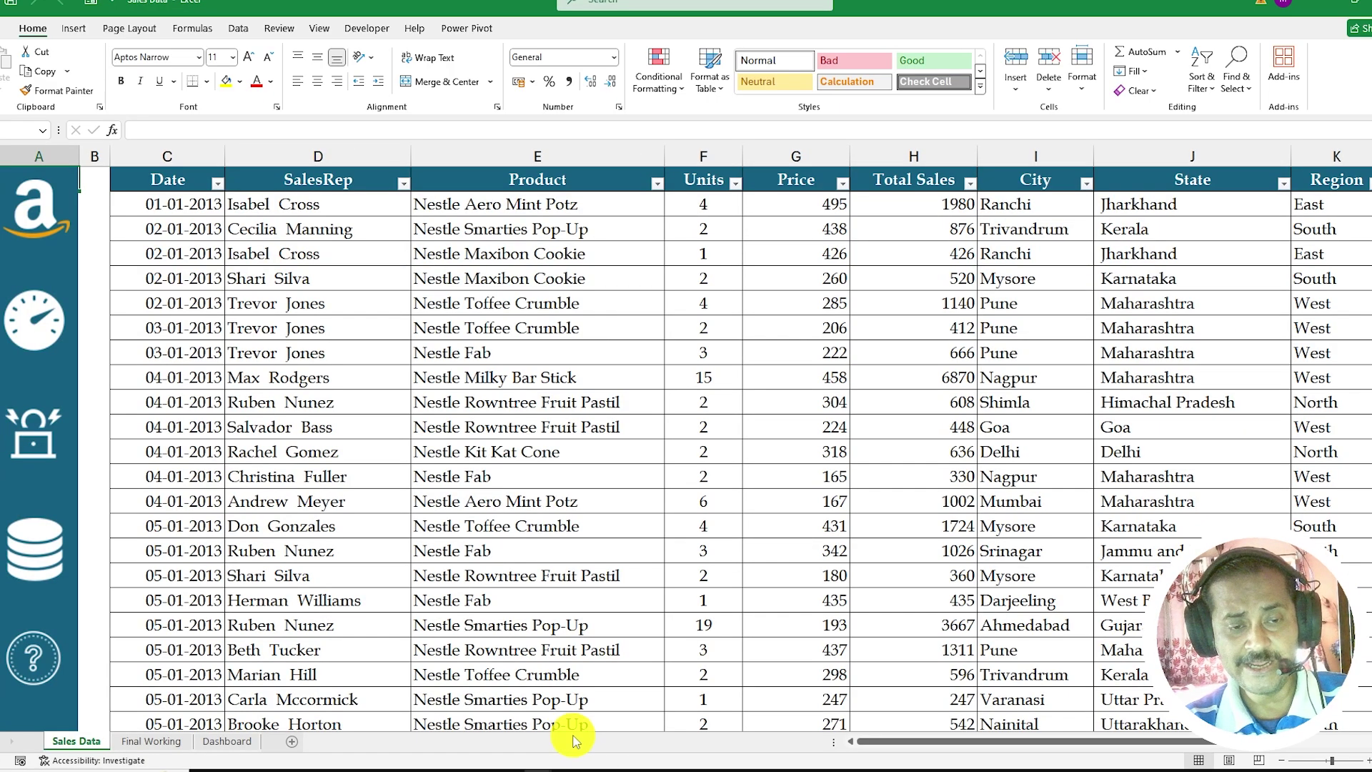
click(227, 741)
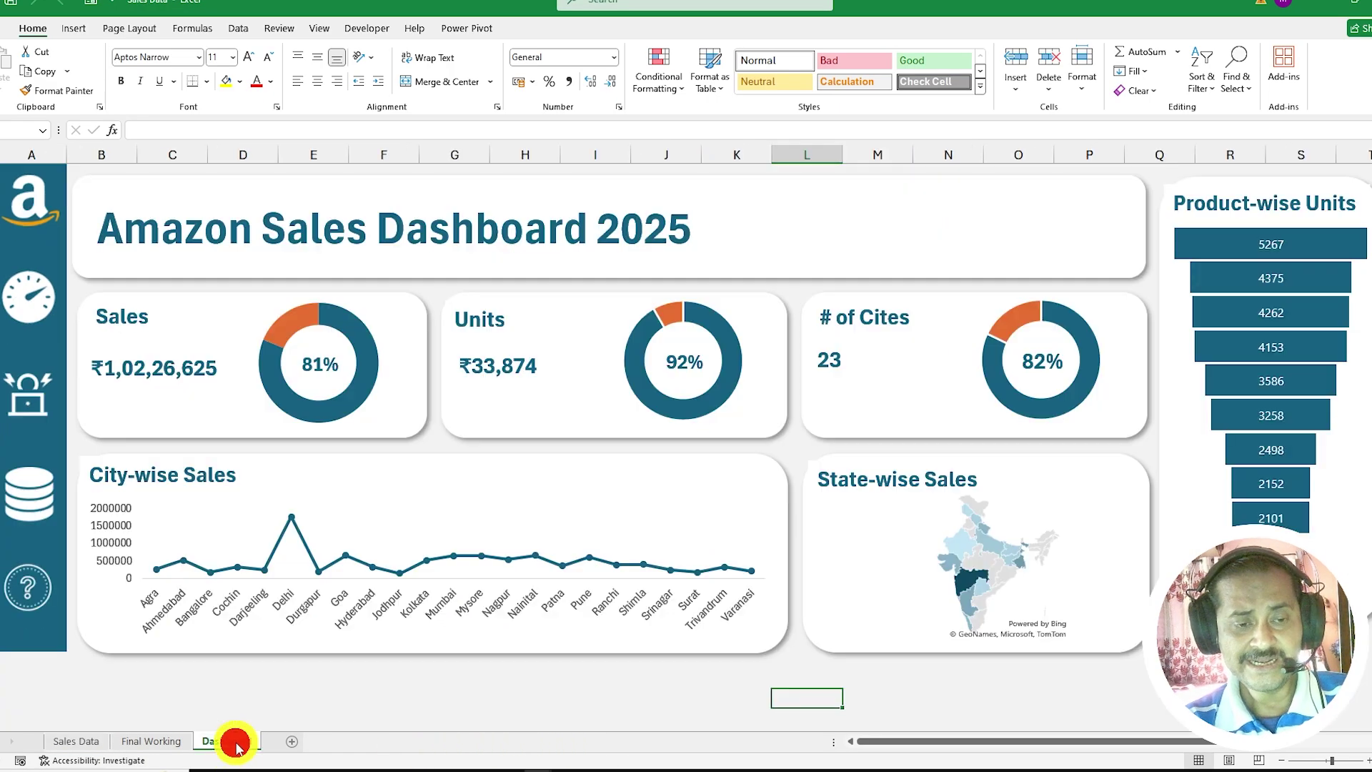
click(165, 743)
click(98, 740)
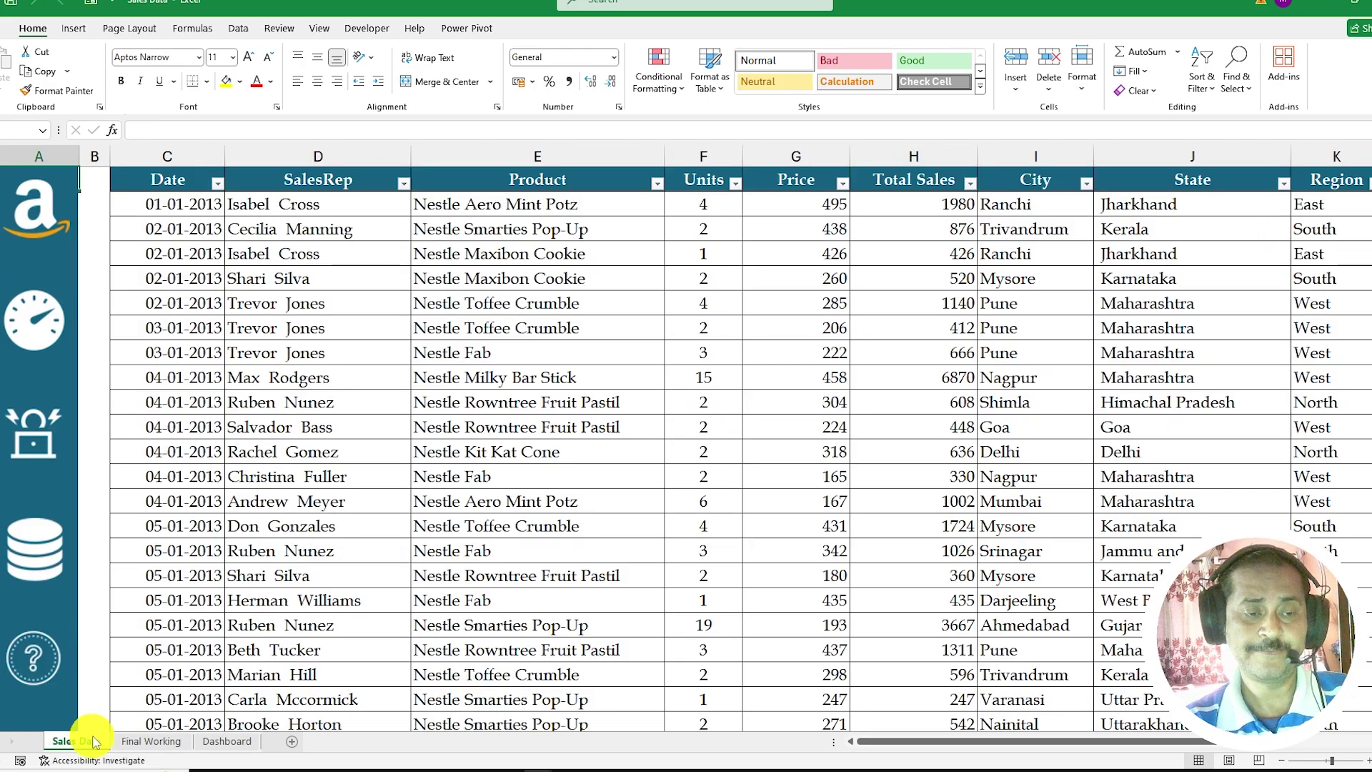
click(152, 743)
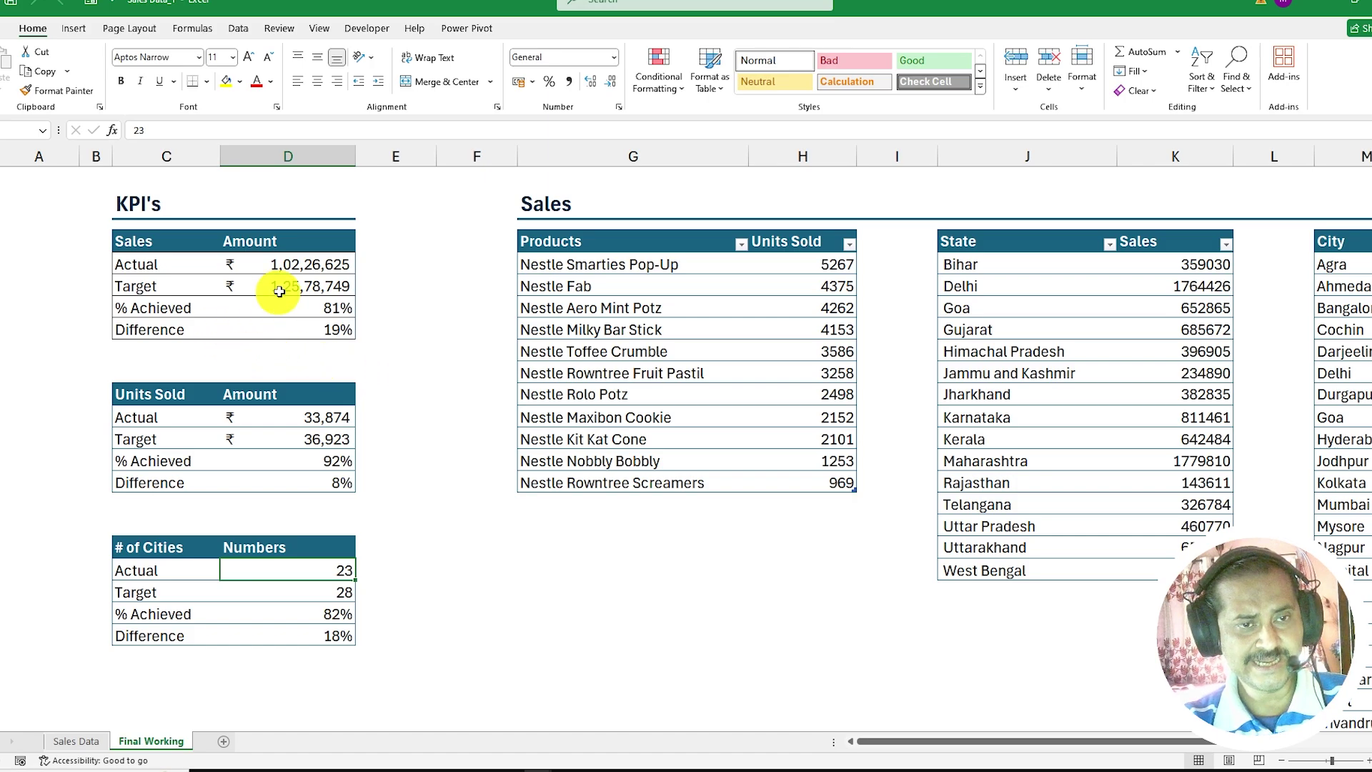
- Review the KPI tables for Sales, Units Sold and # of Cities, checking Actual, Target, % Achieved and Difference
click(309, 266)
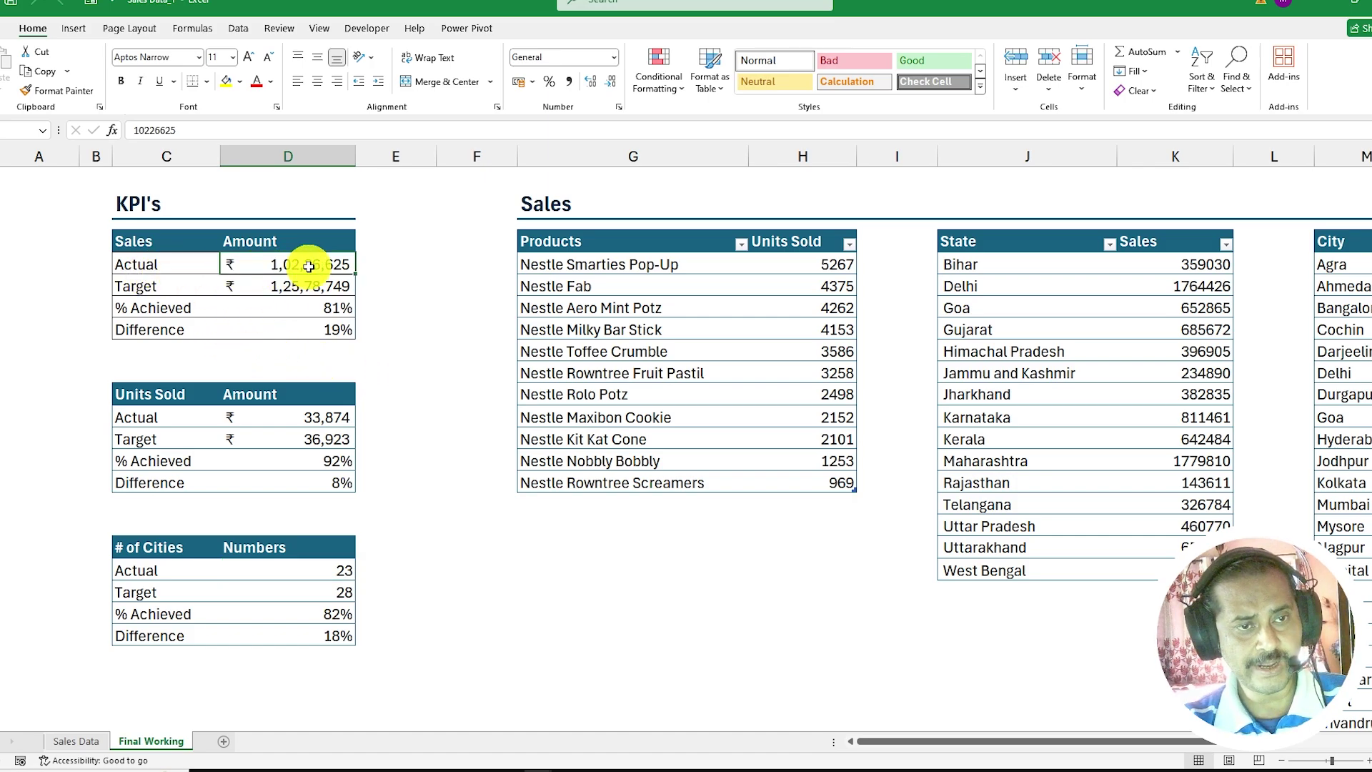
click(286, 285)
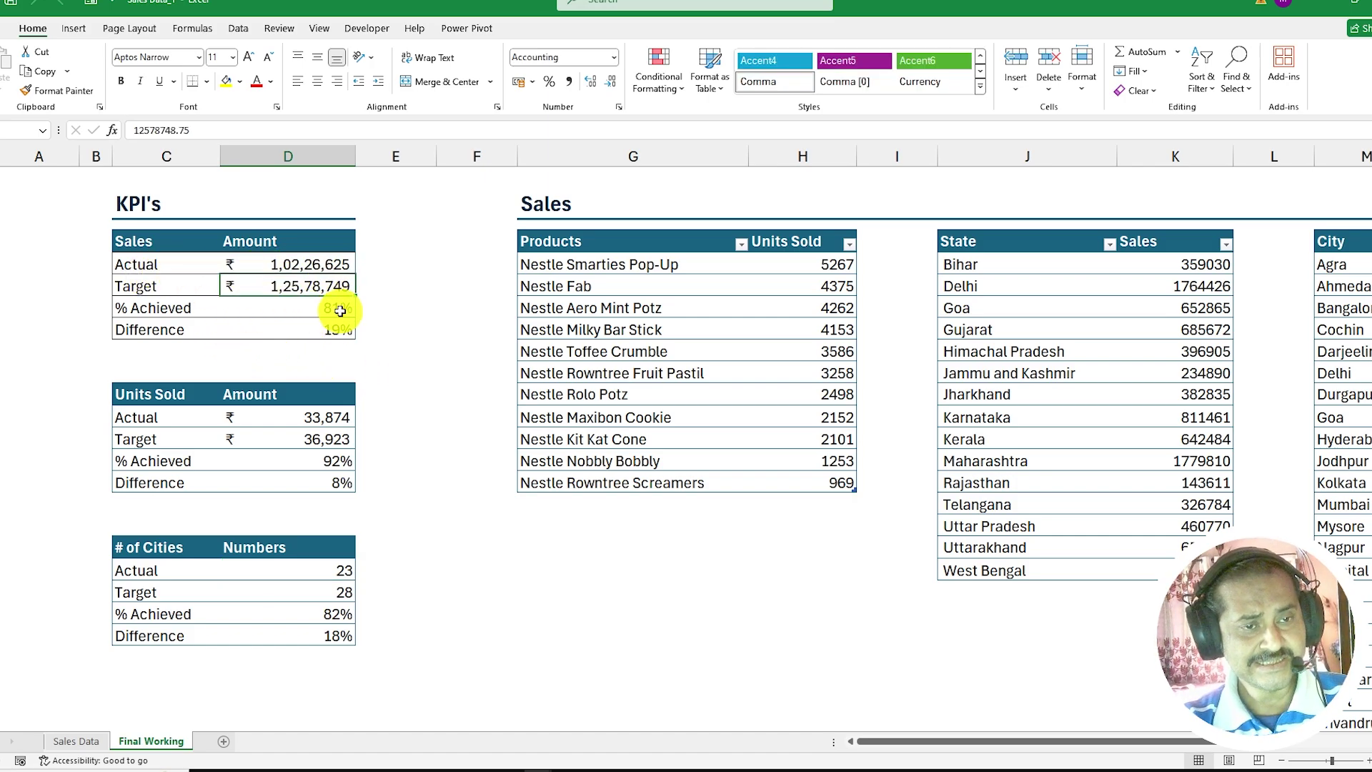
click(328, 308)
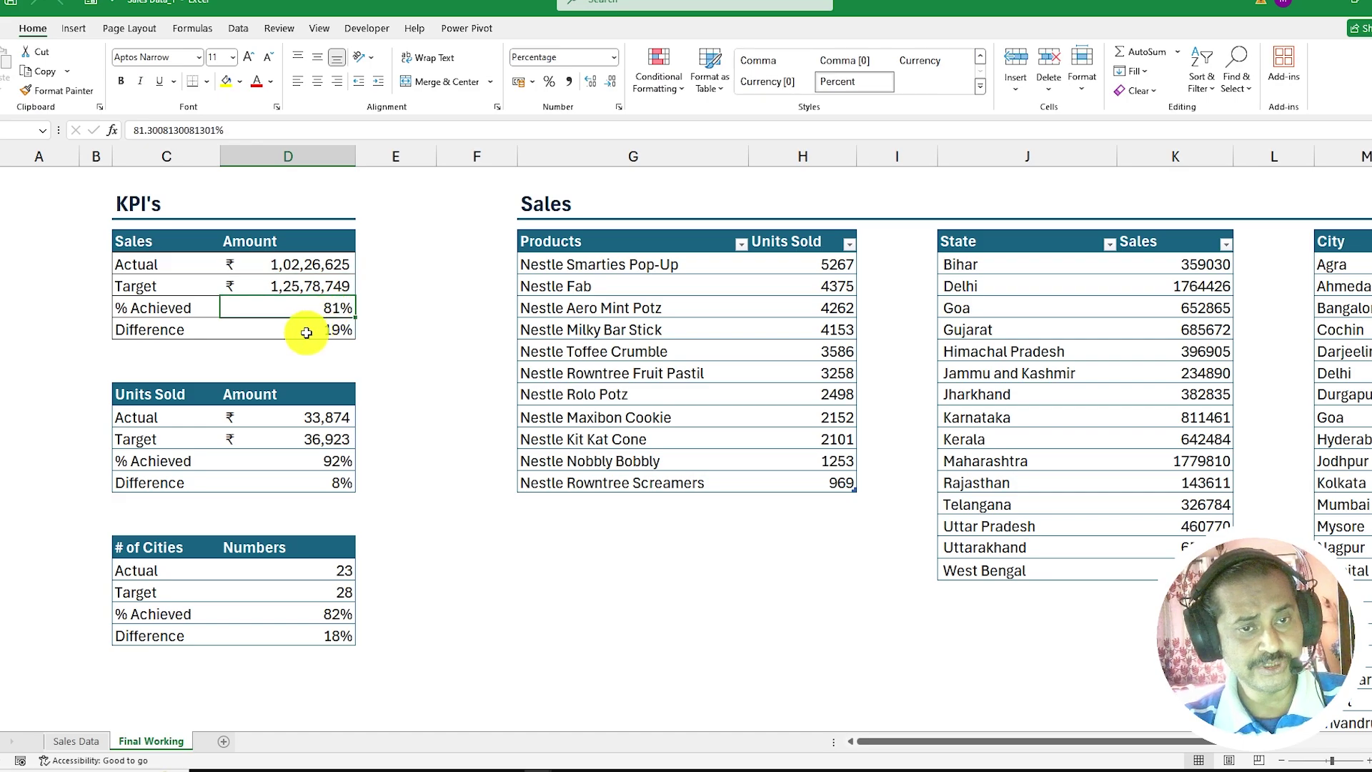
click(308, 330)
drag(134, 400, 309, 481)
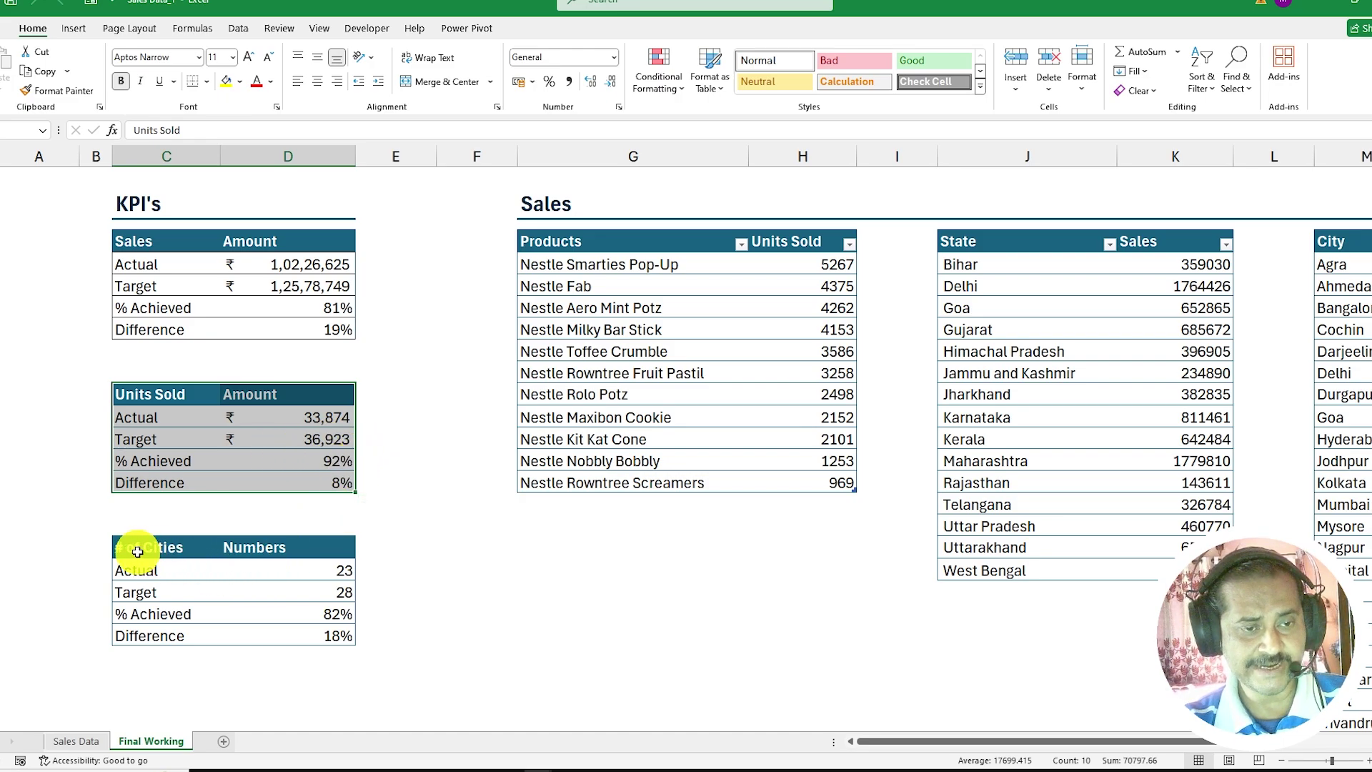
drag(131, 547, 291, 630)
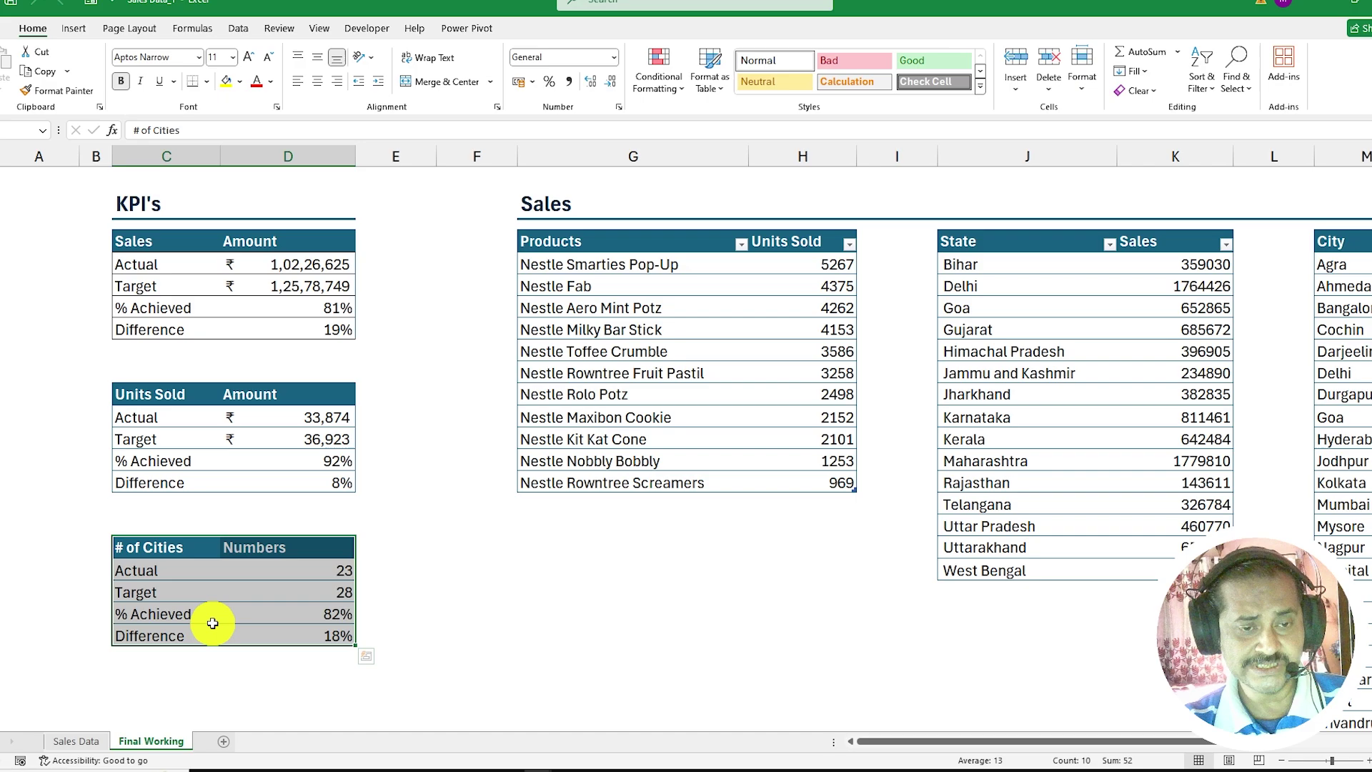
click(137, 246)
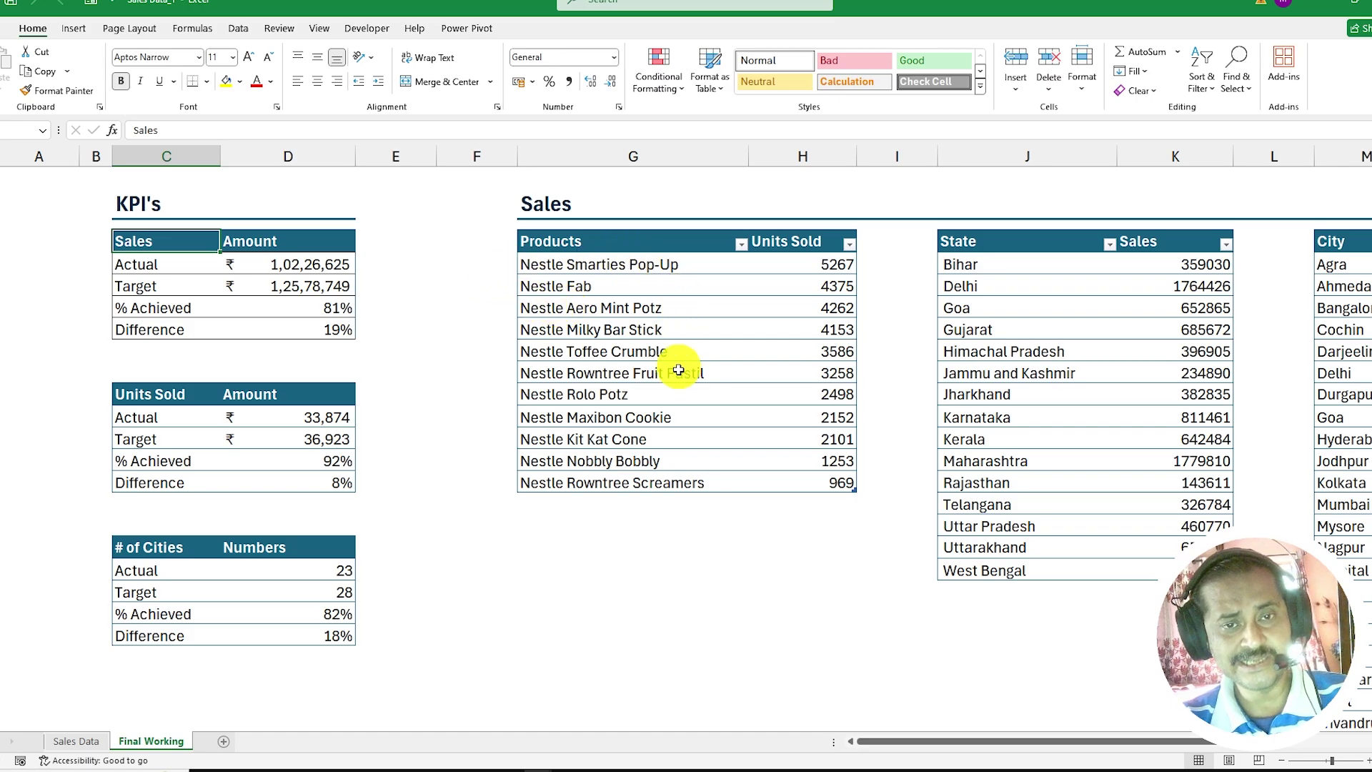
- Review the summary tables of units sold by product, sales by state and total sales by city
drag(541, 244, 802, 481)
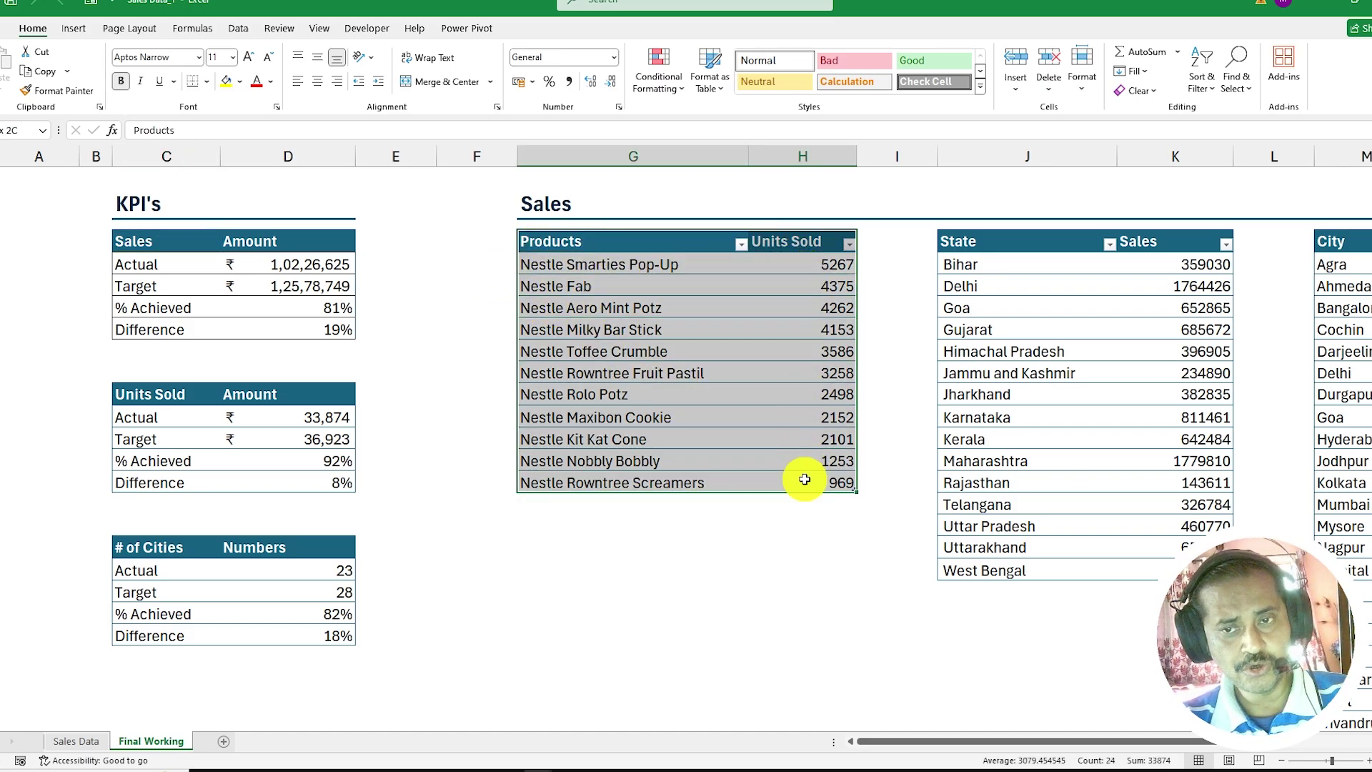
drag(968, 242, 1149, 692)
drag(1143, 741, 1289, 754)
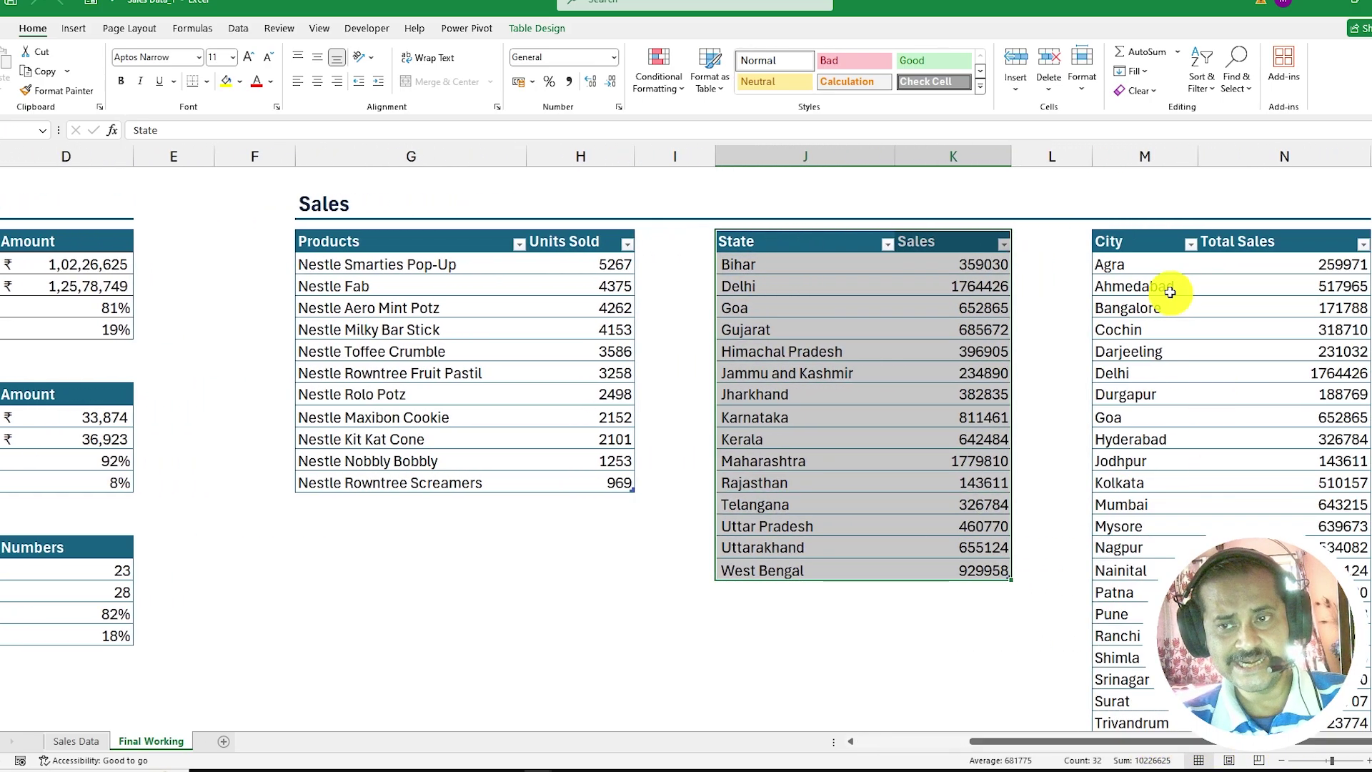
drag(1151, 239, 1346, 707)
click(370, 244)
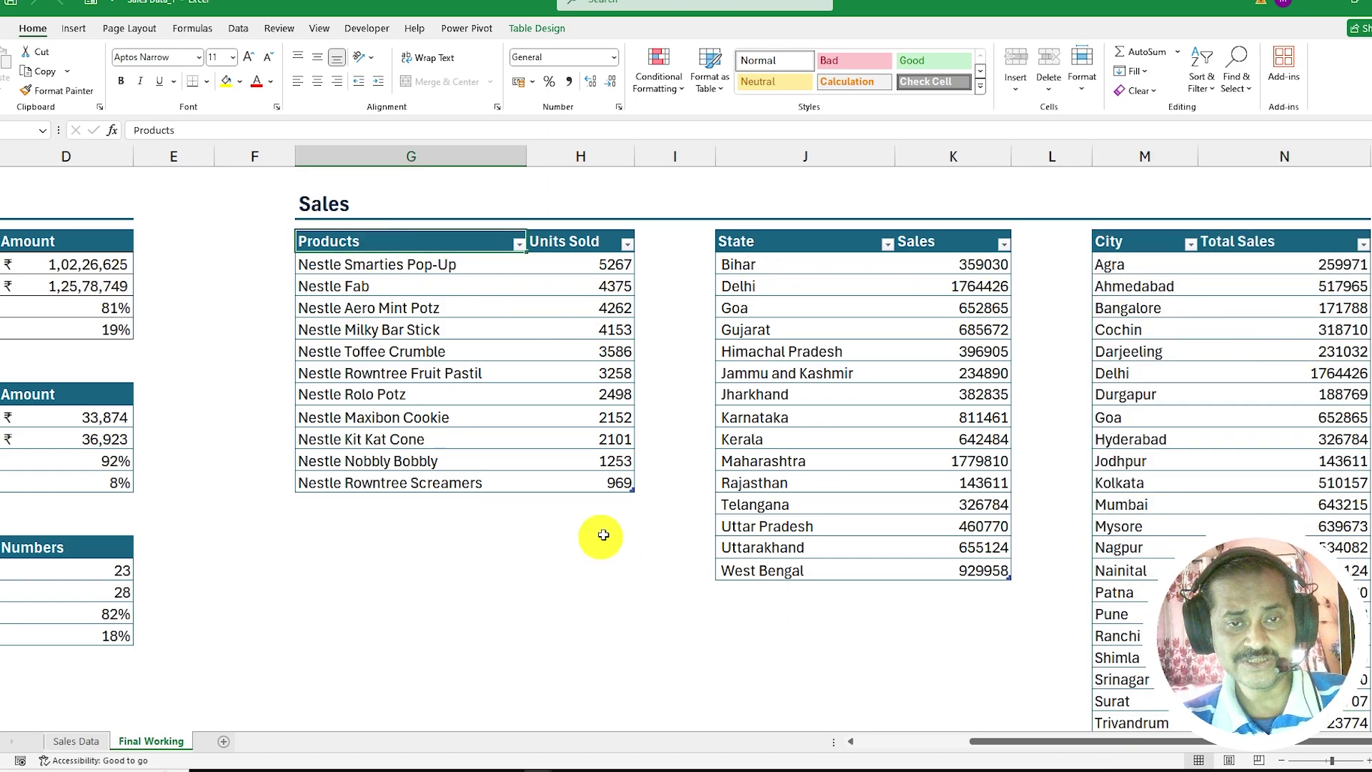
drag(1067, 741, 892, 729)
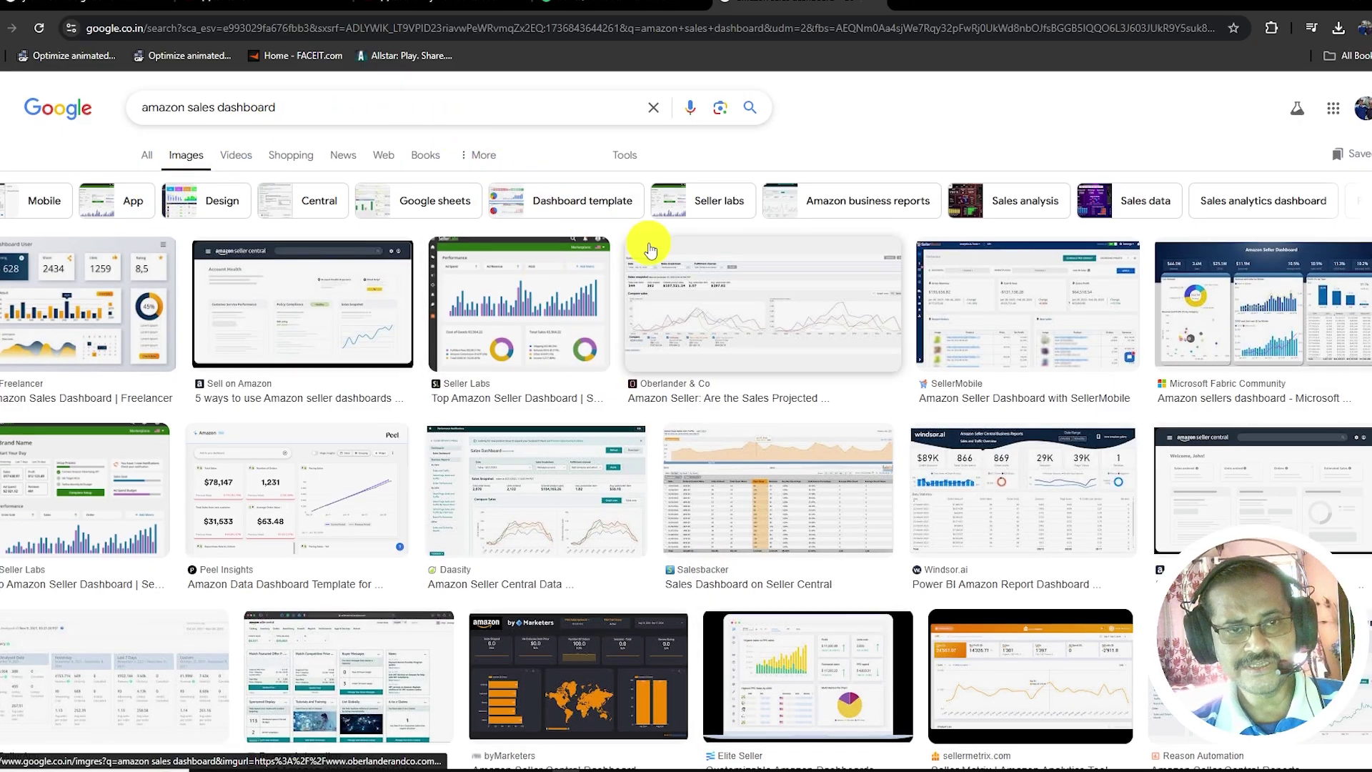
- Browse the Google Images results for "amazon sales dashboard" for dashboard design examples
scroll(647, 239, down, 3)
scroll(650, 248, down, 10)
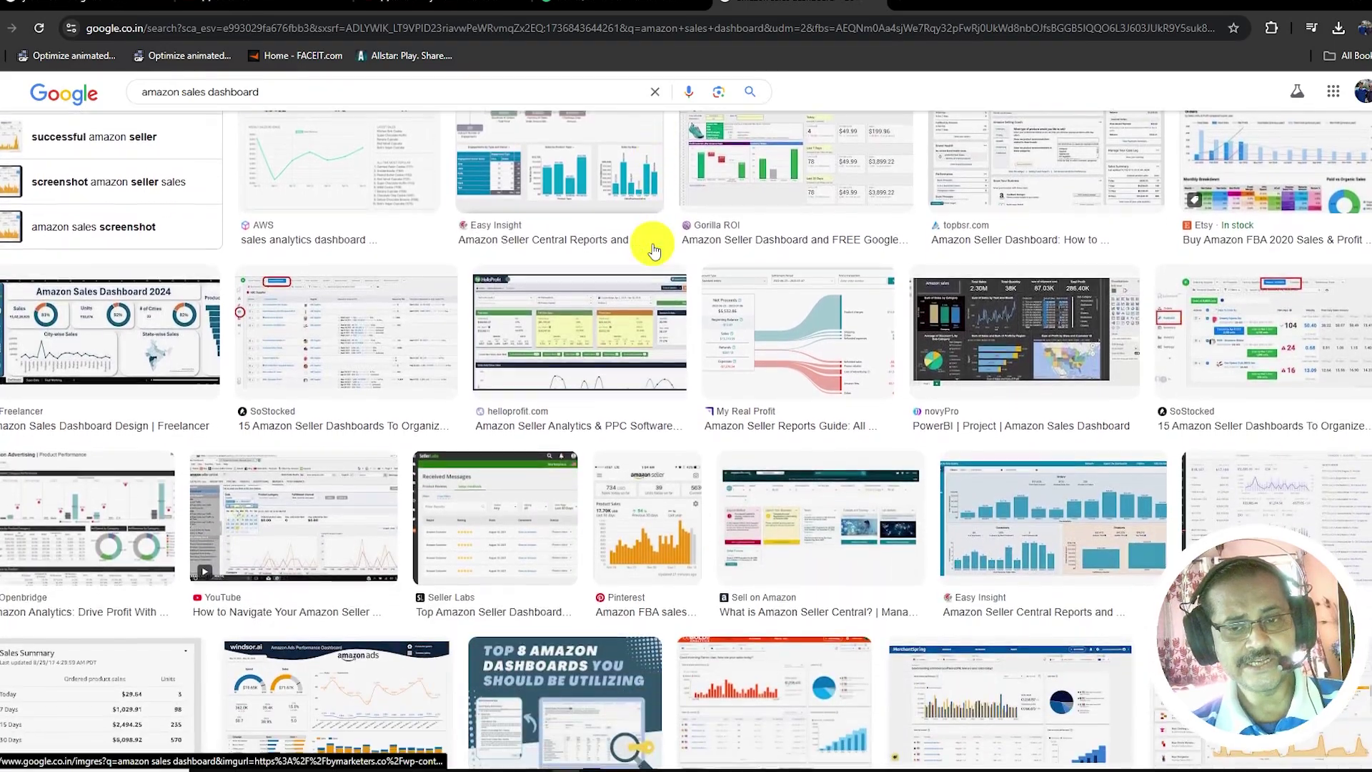
scroll(654, 250, up, 15)
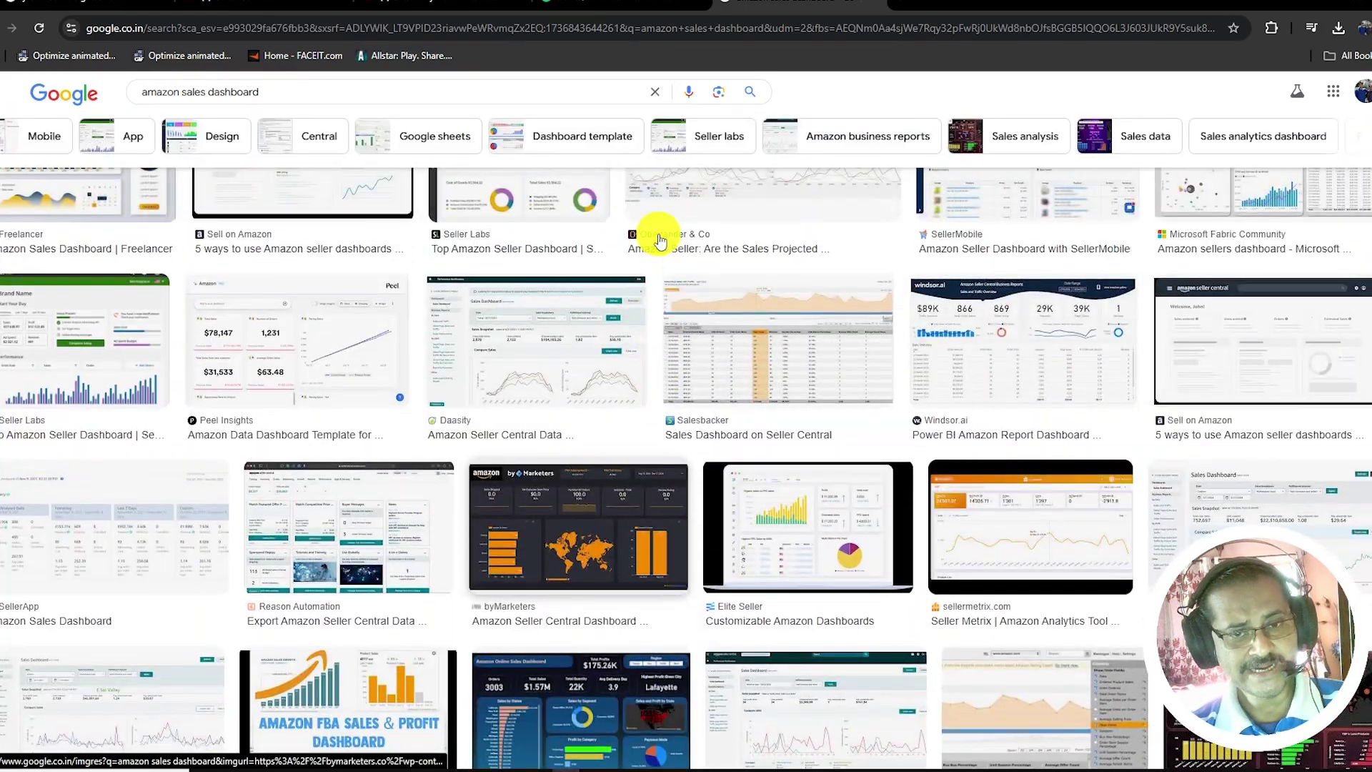
scroll(658, 233, down, 6)
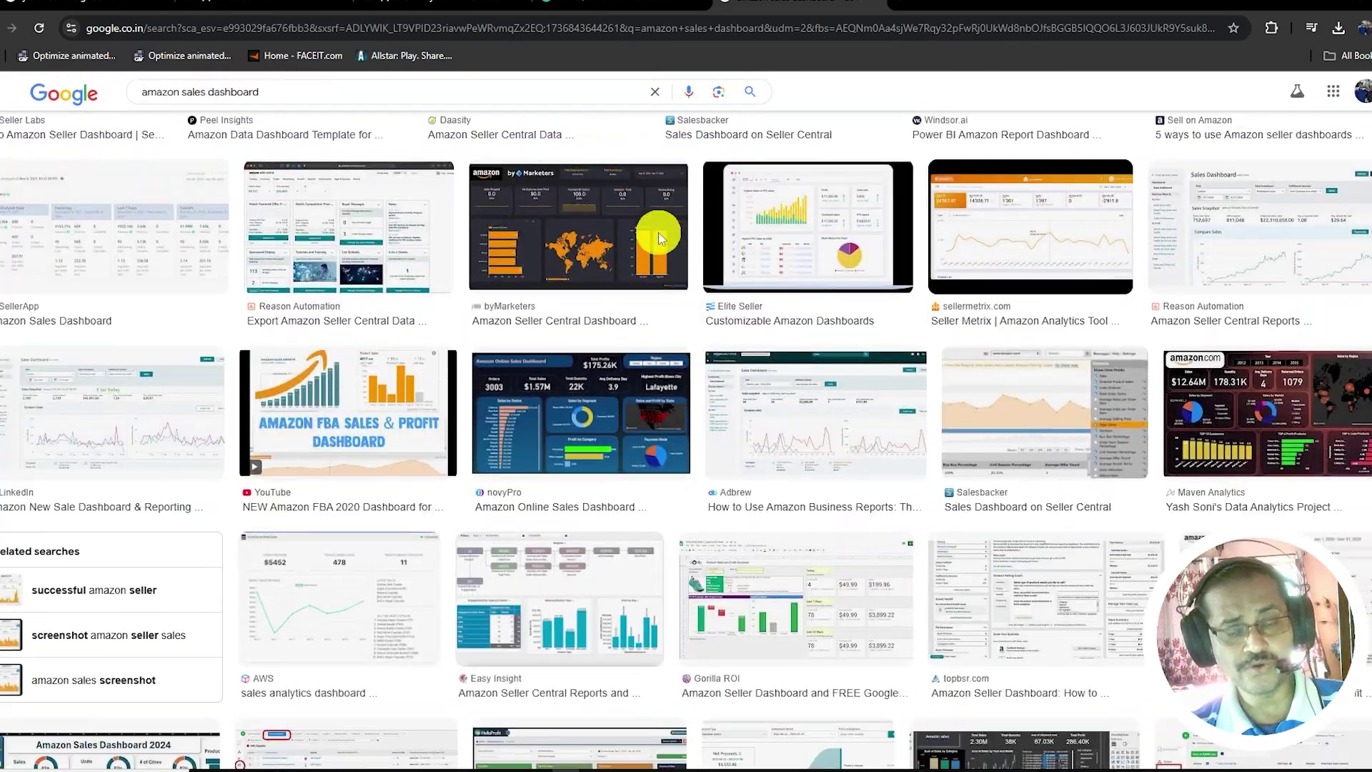
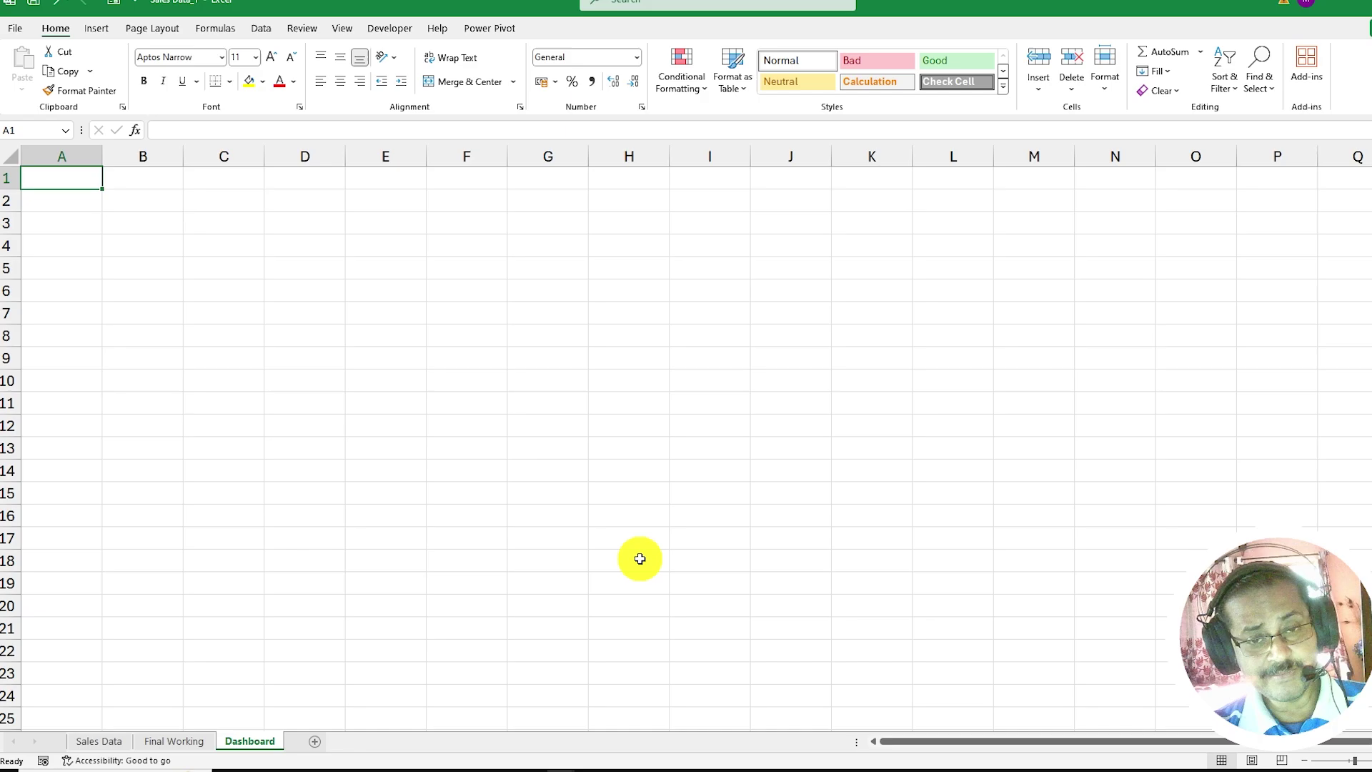
- Hide the gridlines on the blank Dashboard sheet
ctrl+scroll(639, 558, down, 1)
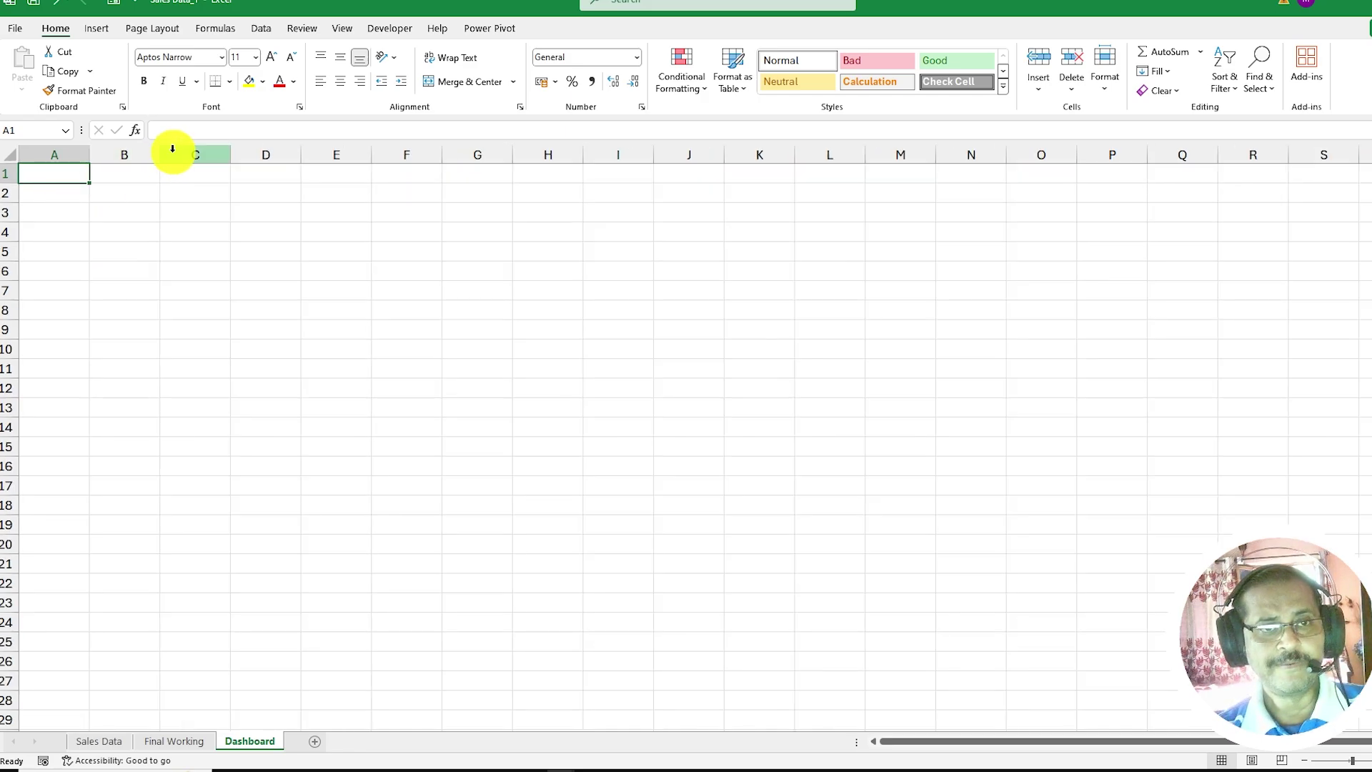
click(342, 29)
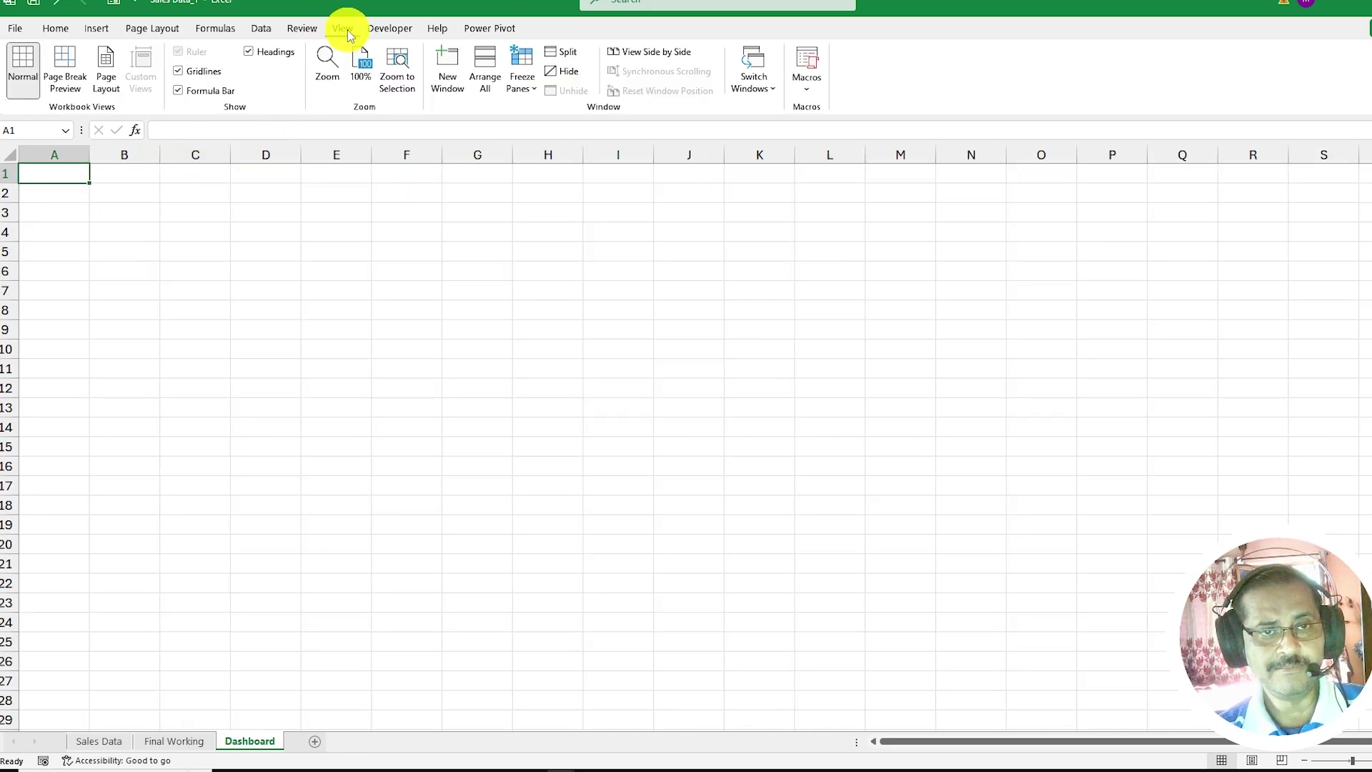
click(179, 71)
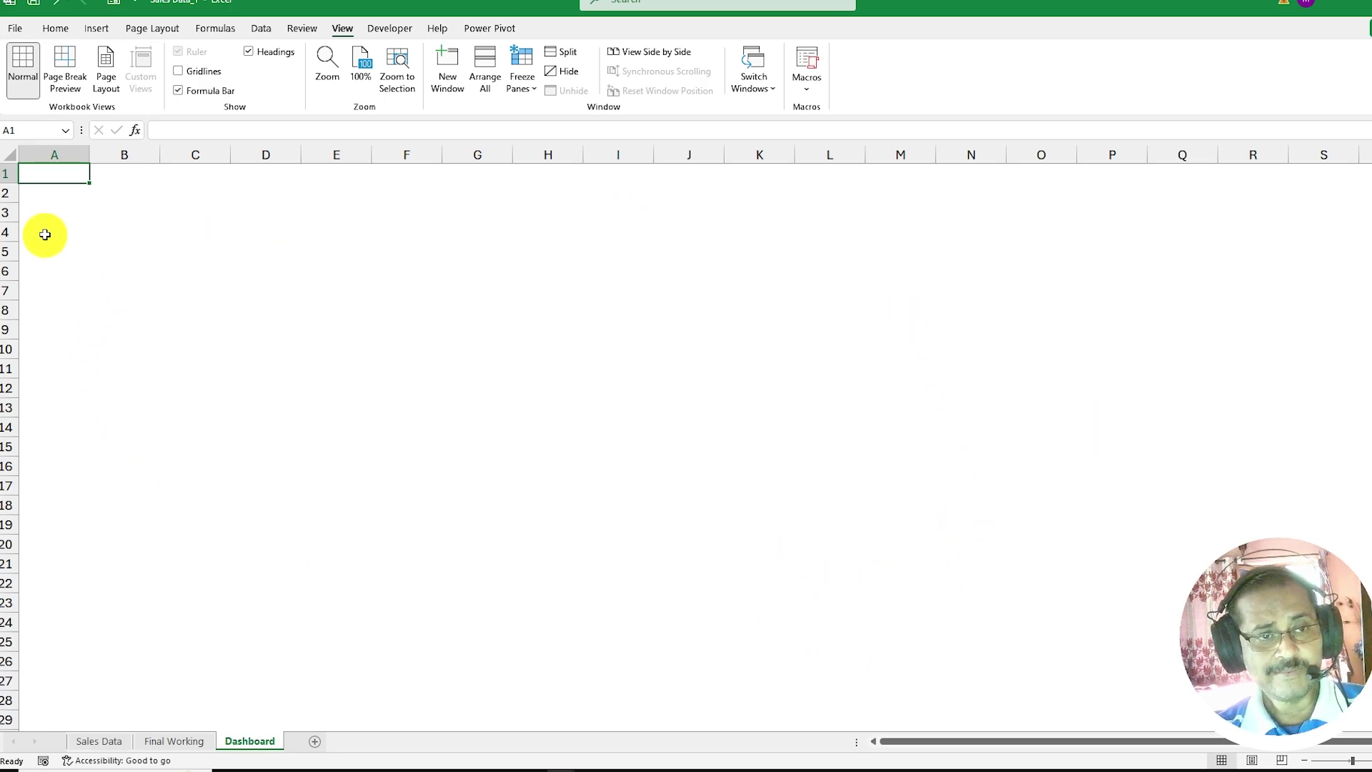
- Fill the dashboard area from A1 through row 59, extending across to column T, with a light gray theme colour
click(57, 28)
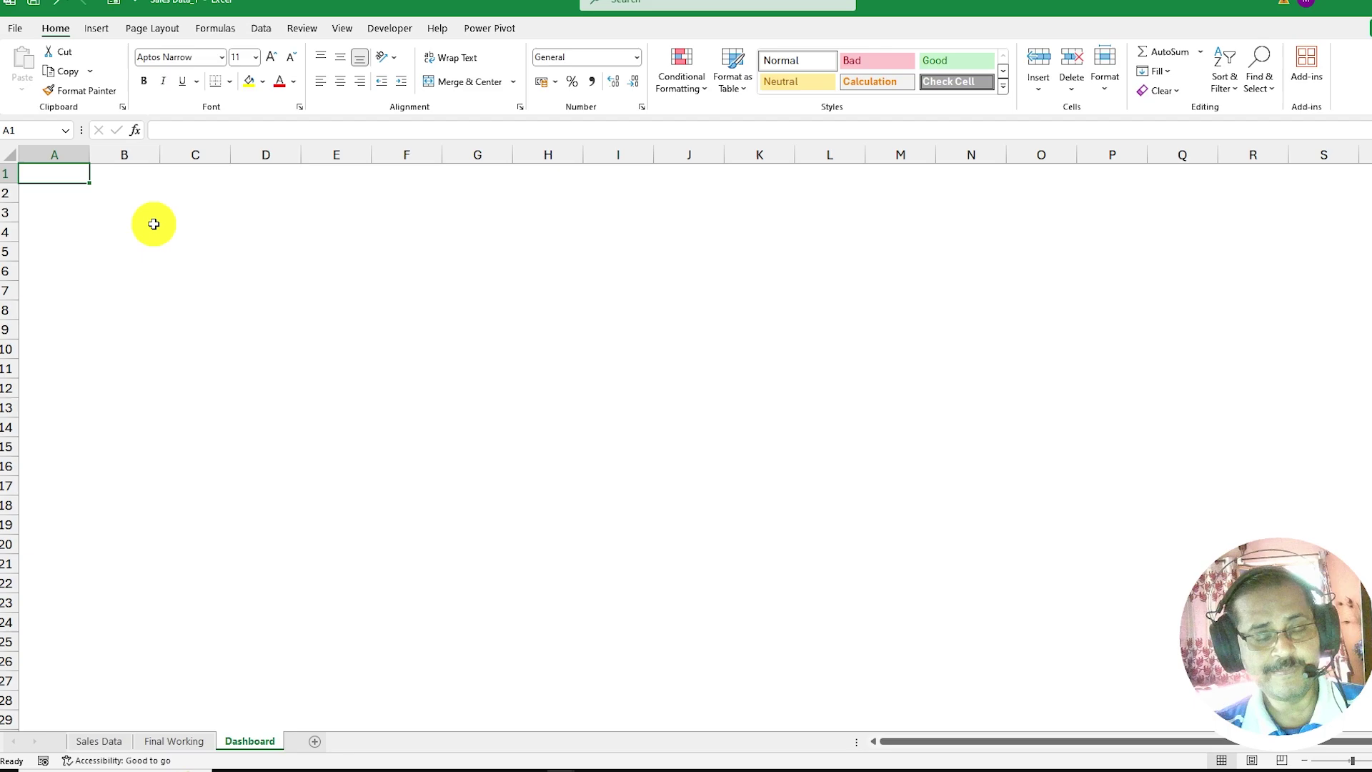
key(shift+Page_Down)
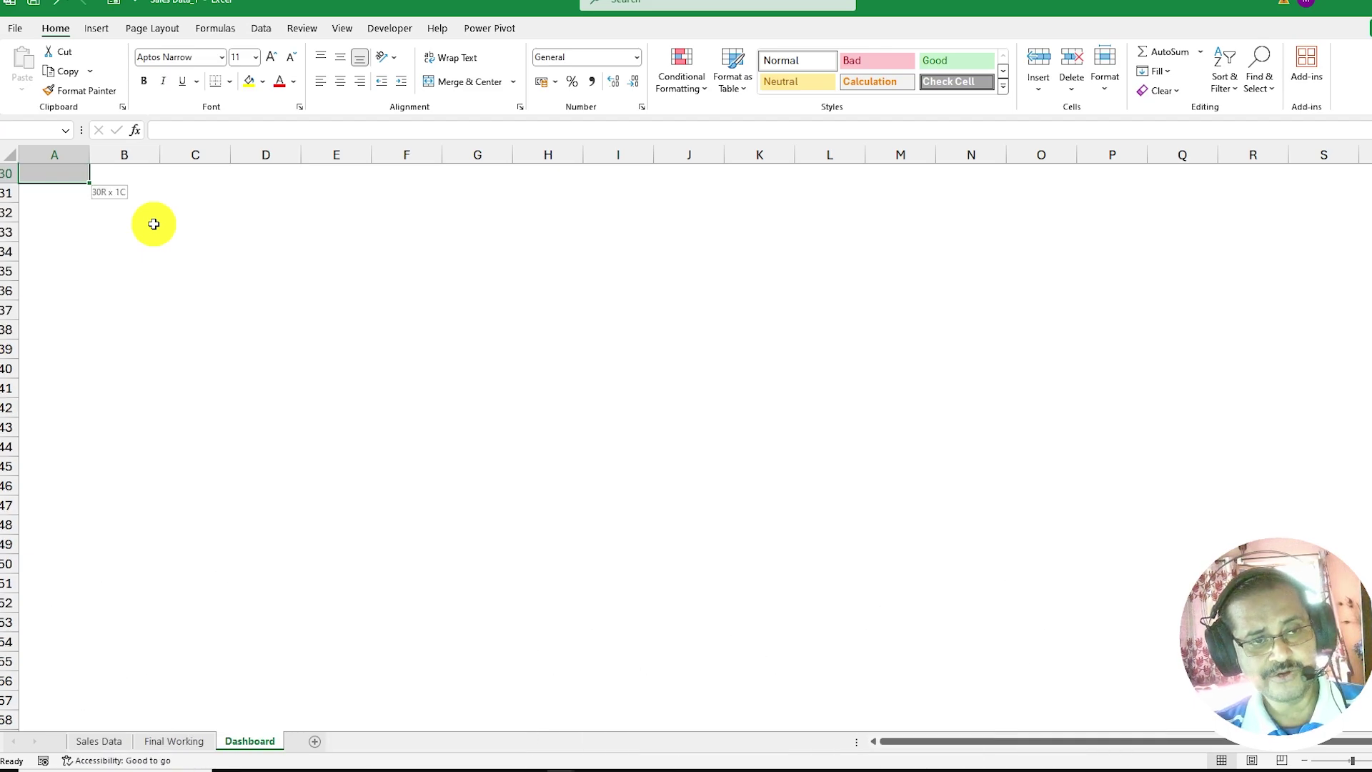
key(shift+Page_Down)
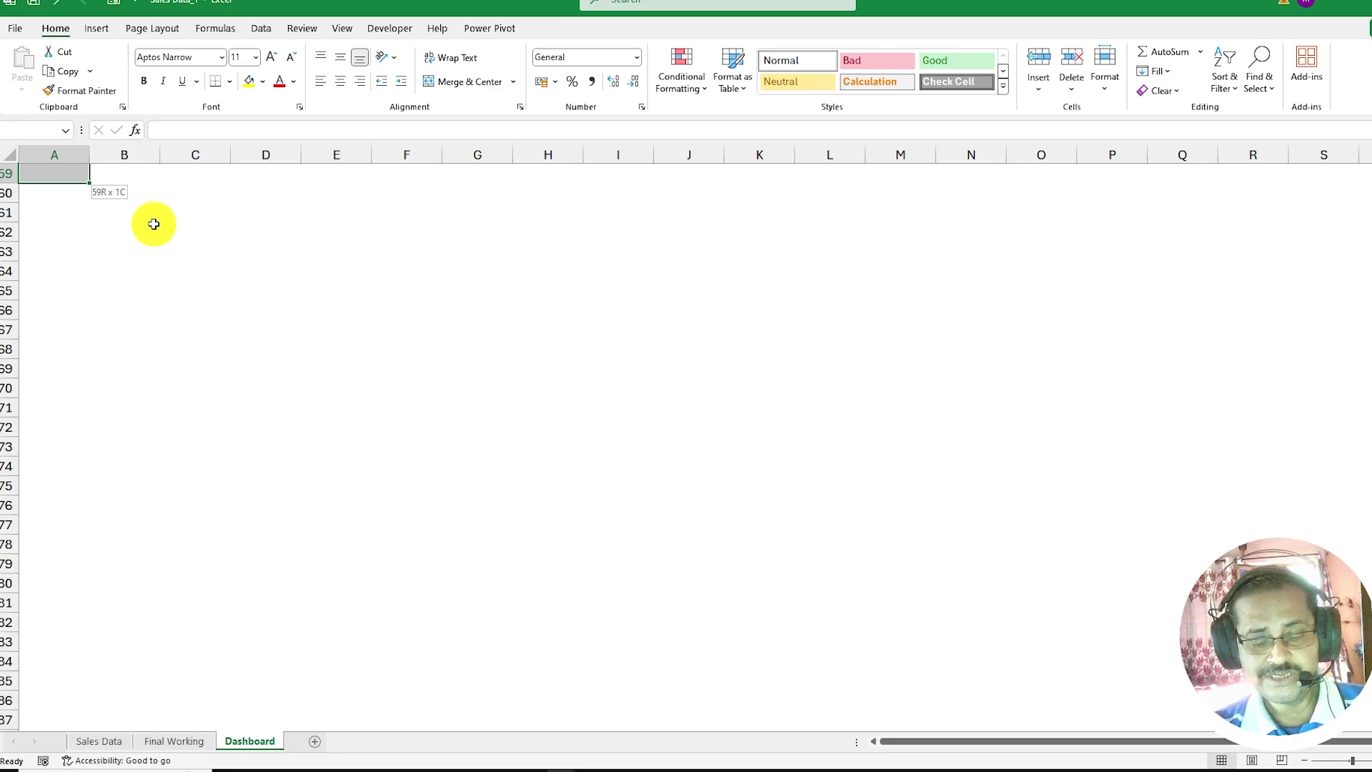
key(shift+Right)
key(shift+Right)
key(shift+Right)
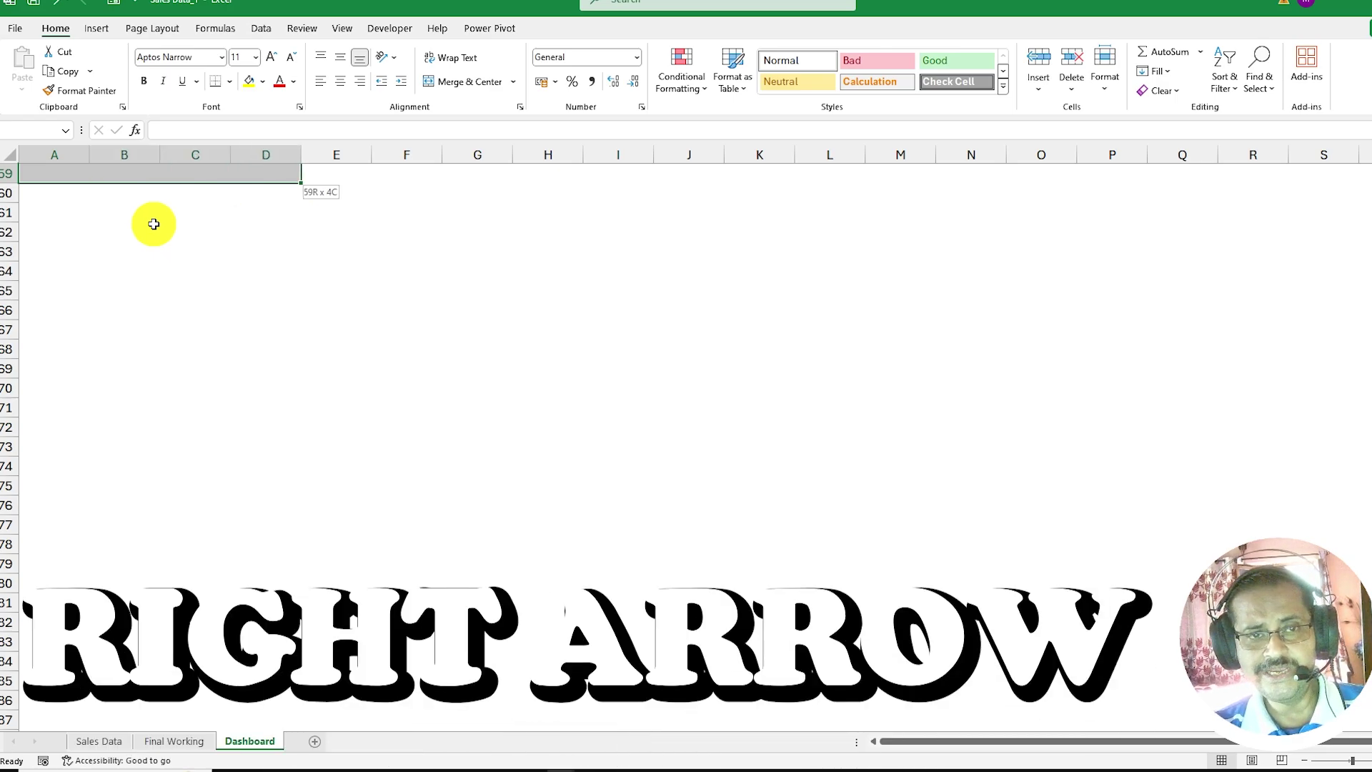
key(shift+Right)
key(shift+Right)
key(shift+Right)
key(shift+Right)
key(shift+Right)
key(shift+Right)
key(shift+Right)
key(shift+Right)
key(shift+Right)
key(shift+Right)
key(shift+Right)
key(shift+Right)
key(shift+Right)
key(shift+Right)
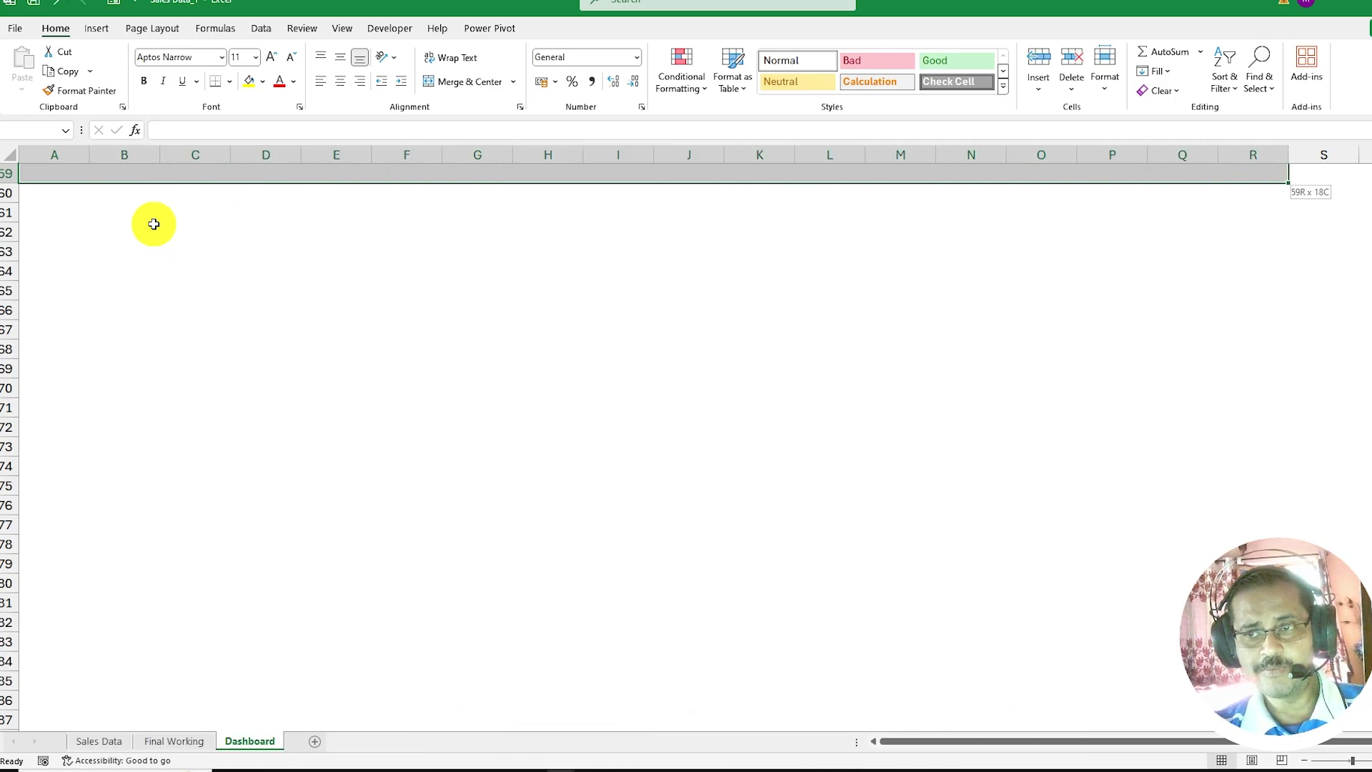
key(shift+Right)
key(shift+Right)
key(ctrl+BackSpace)
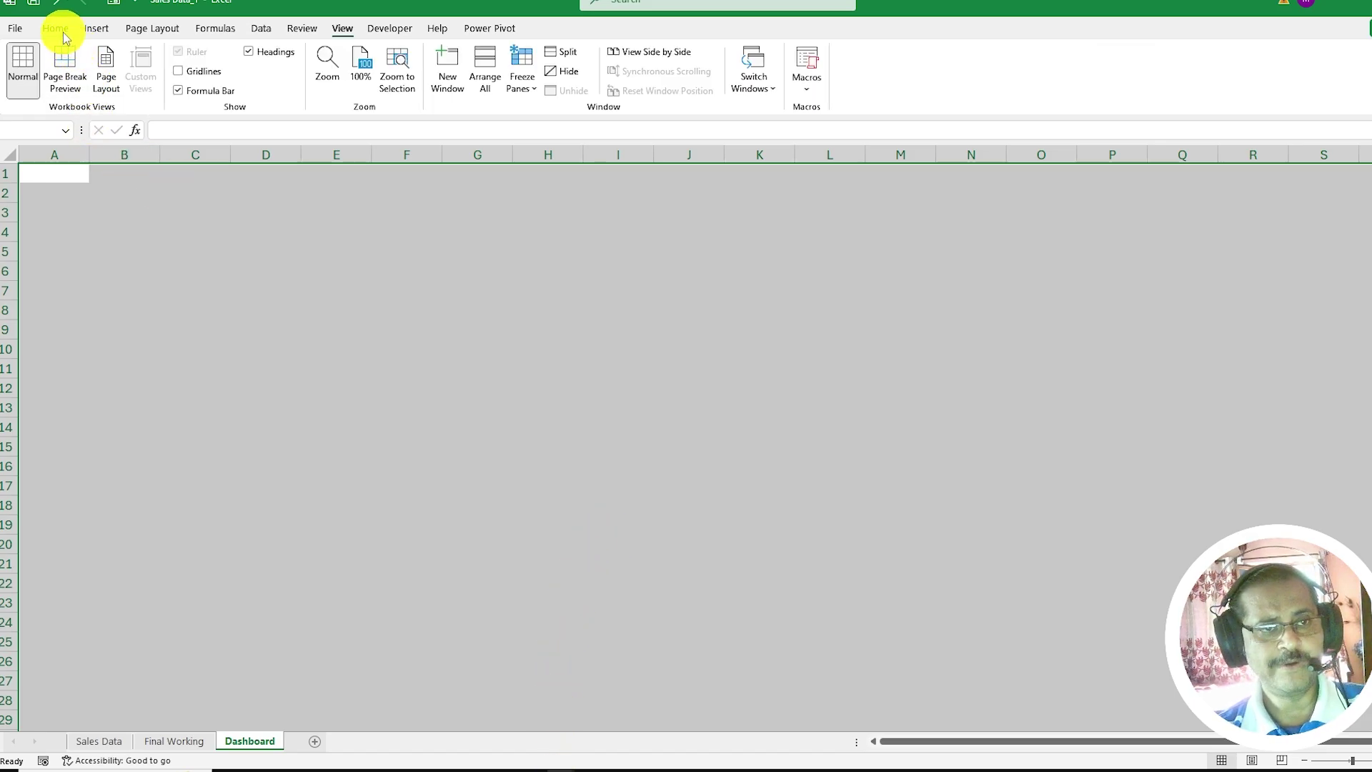
click(57, 30)
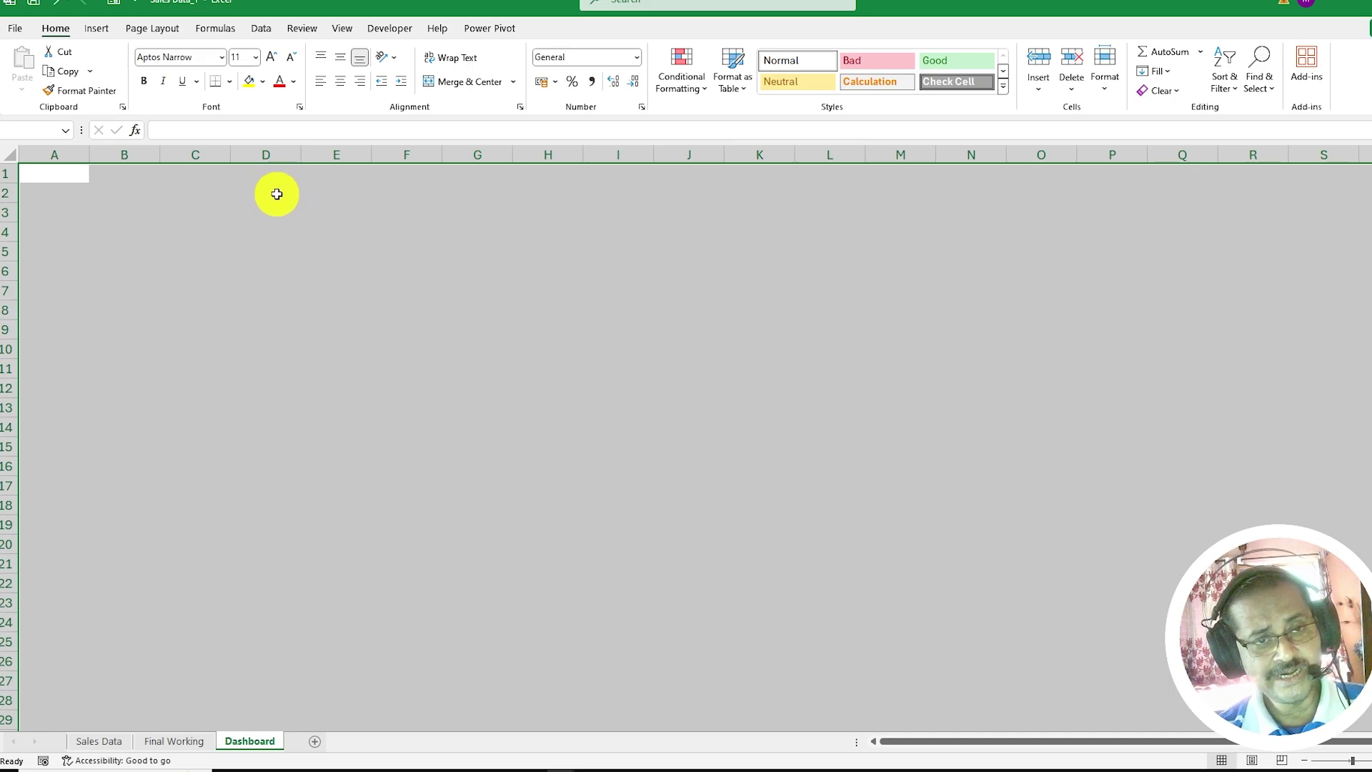
click(263, 81)
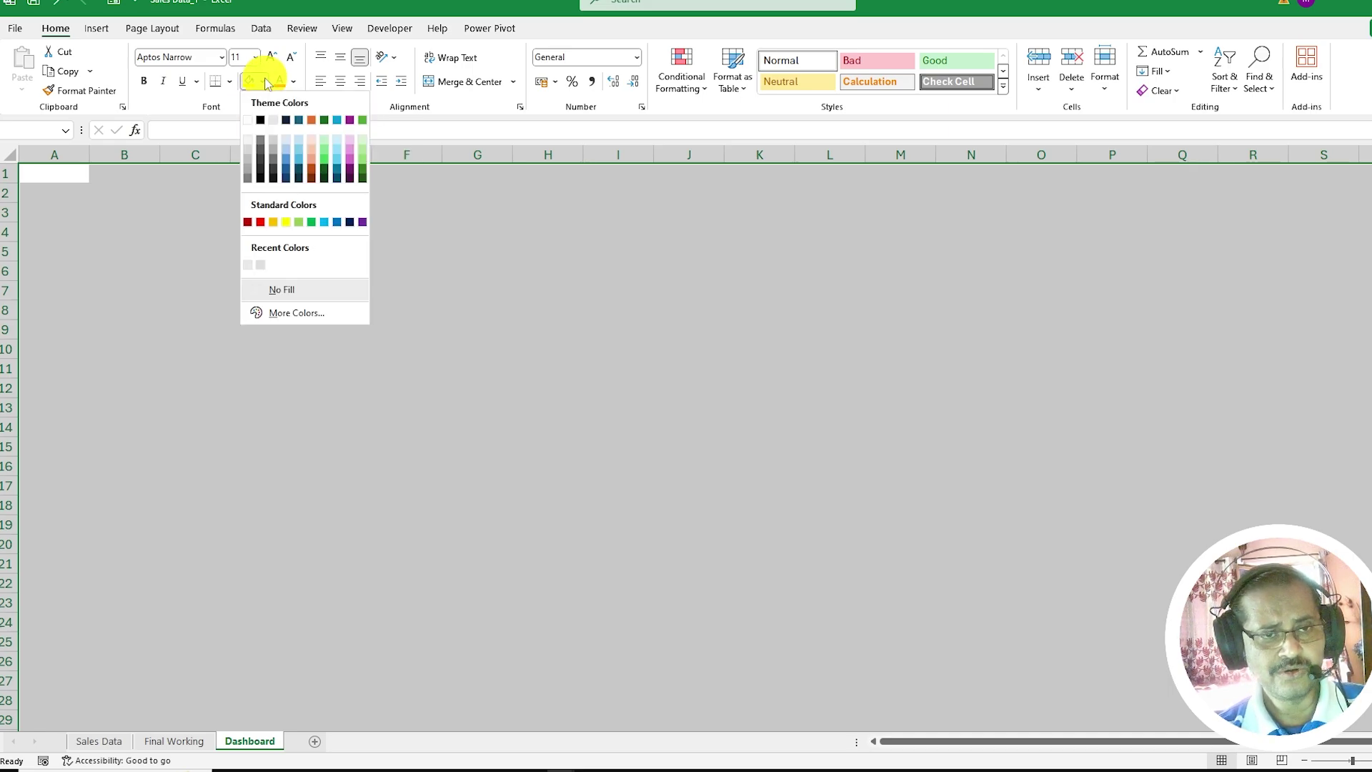
click(247, 159)
click(70, 176)
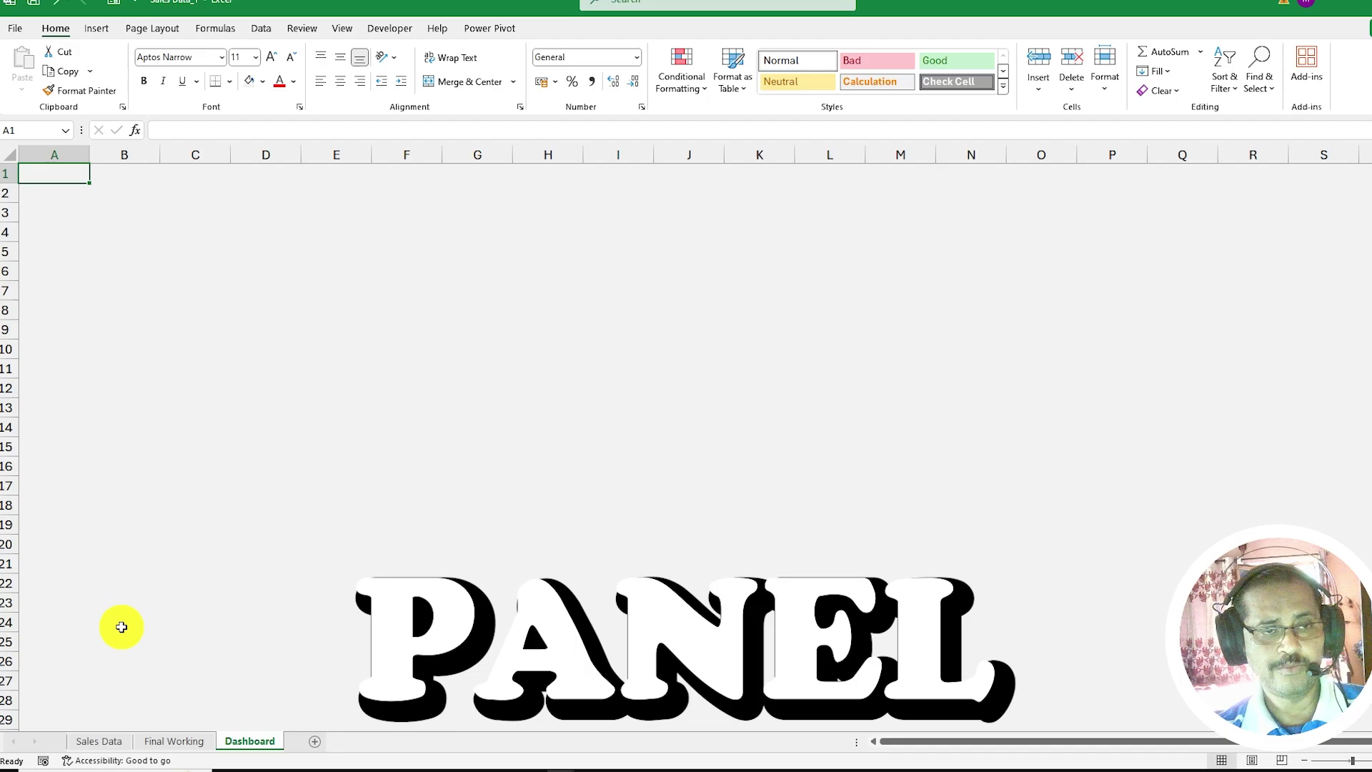
- Draw a vertical rectangle over column A from row 1 to row 26, about 13.74 cm high and 1.87 cm wide
click(643, 768)
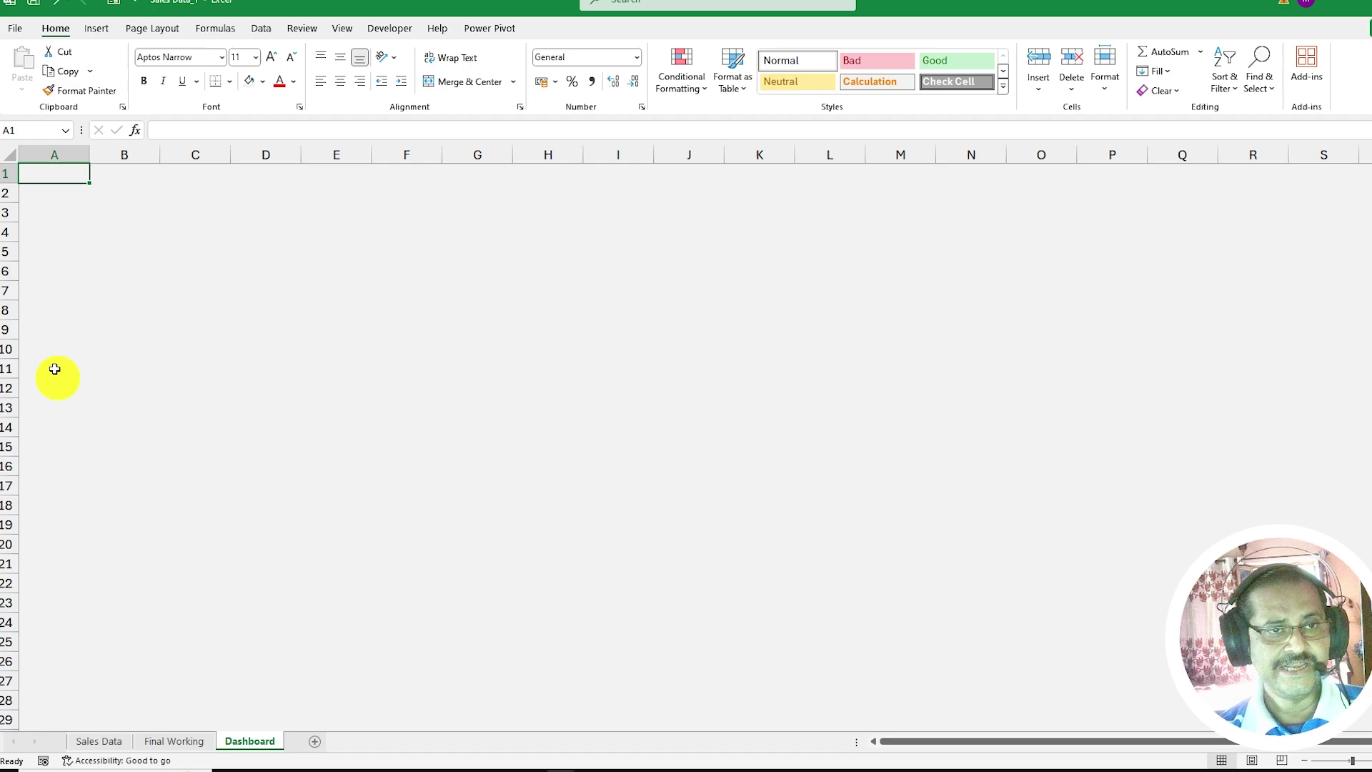
click(99, 30)
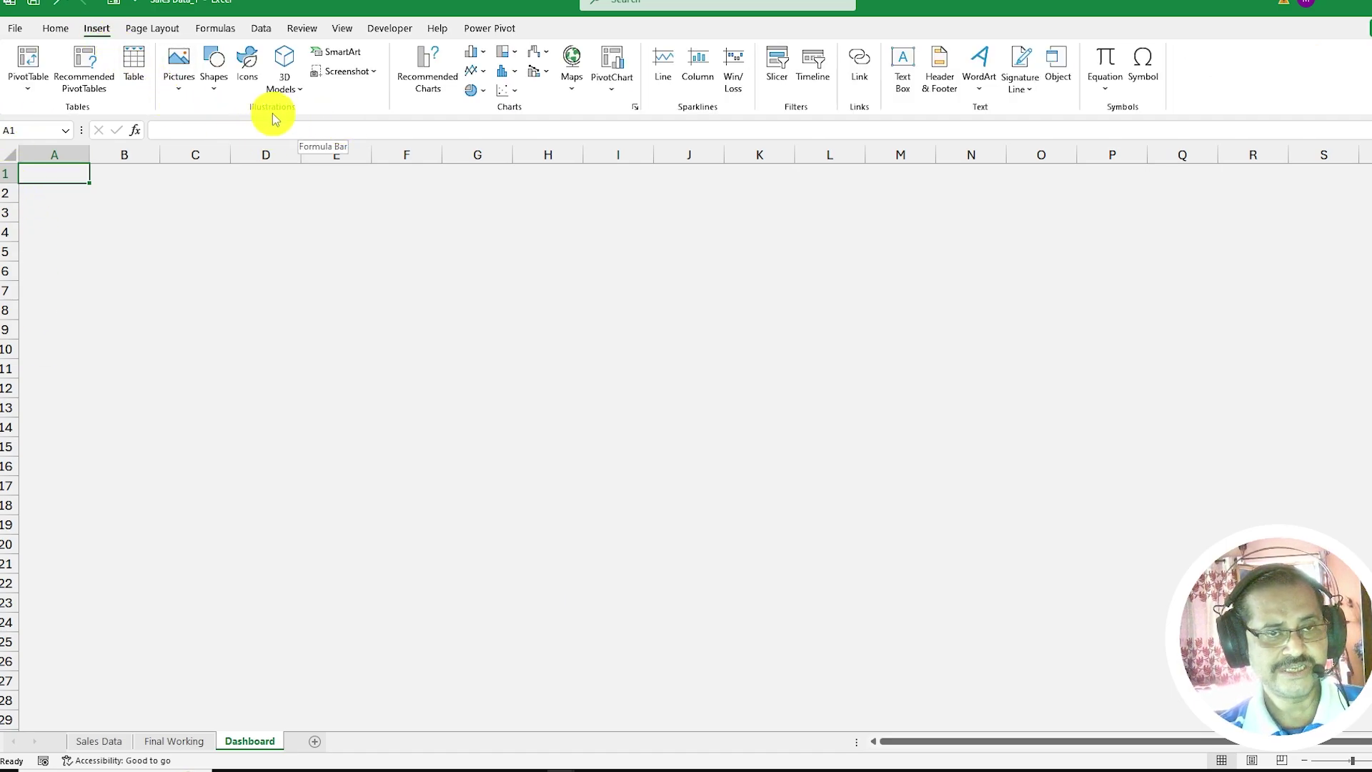
click(215, 75)
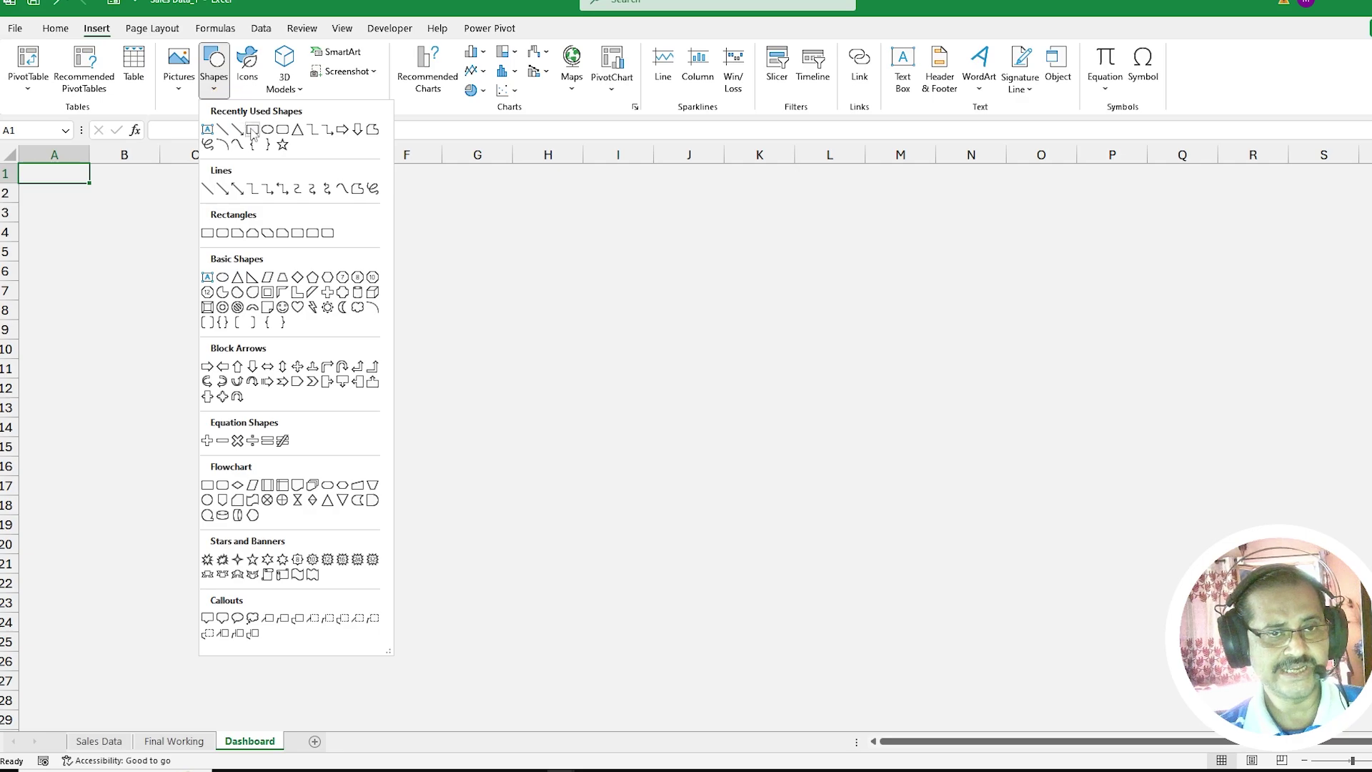
click(252, 130)
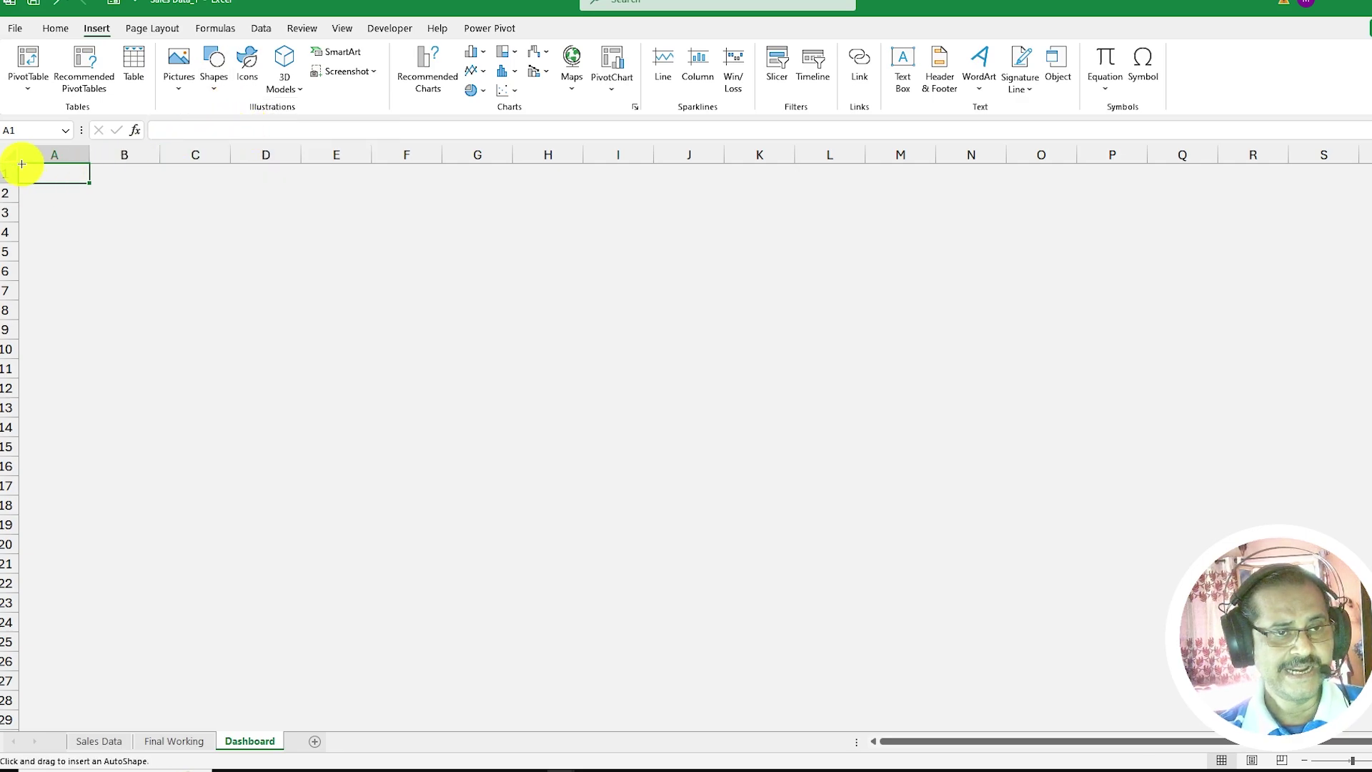
drag(19, 164, 88, 671)
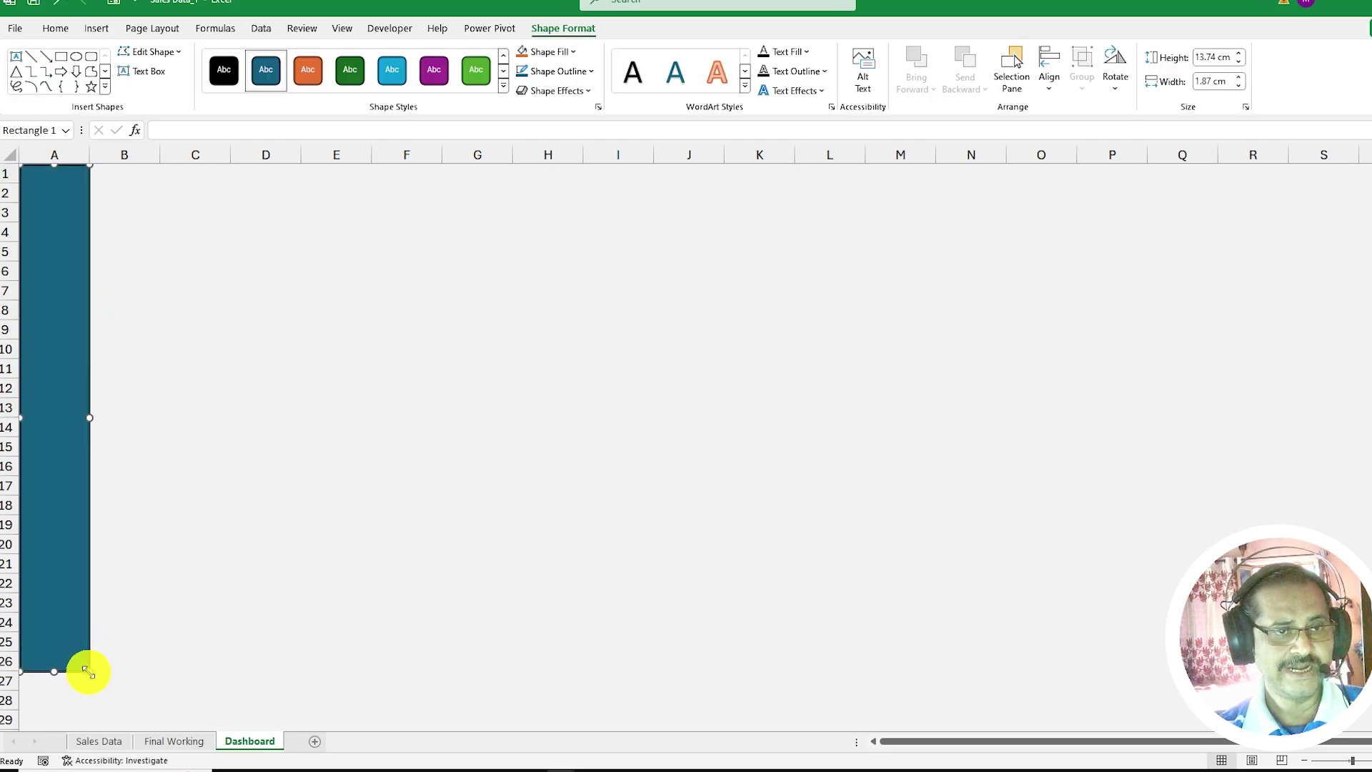
- Fill the column A rectangle with the dark teal theme colour and remove its outline
click(573, 51)
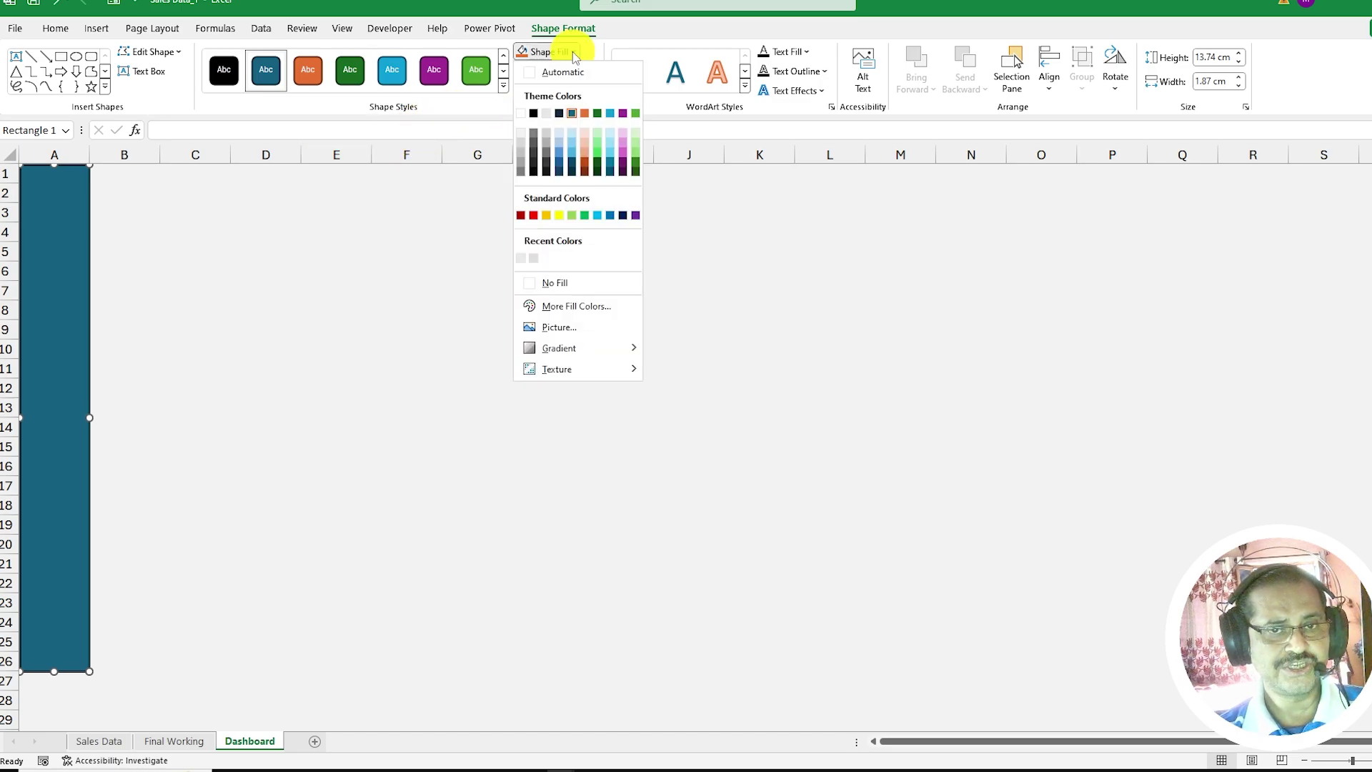
click(571, 112)
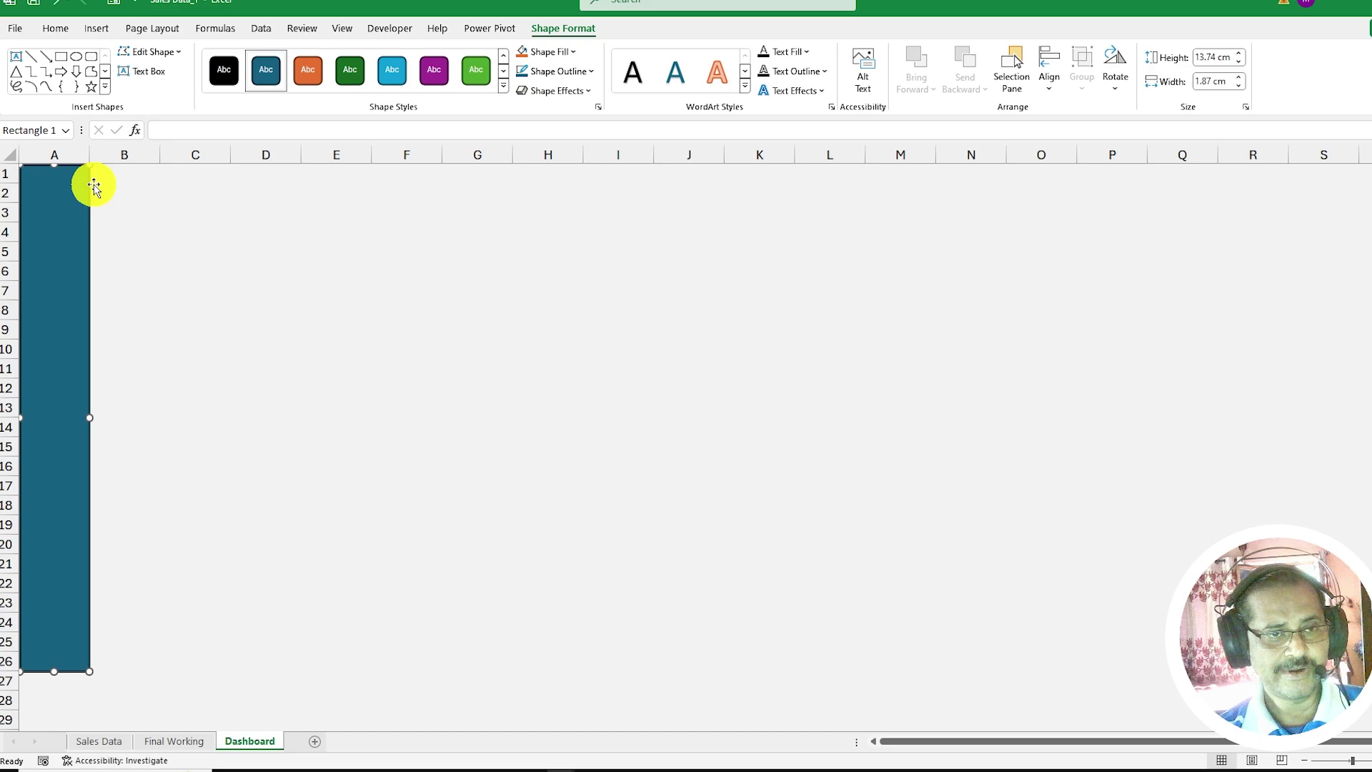
click(587, 71)
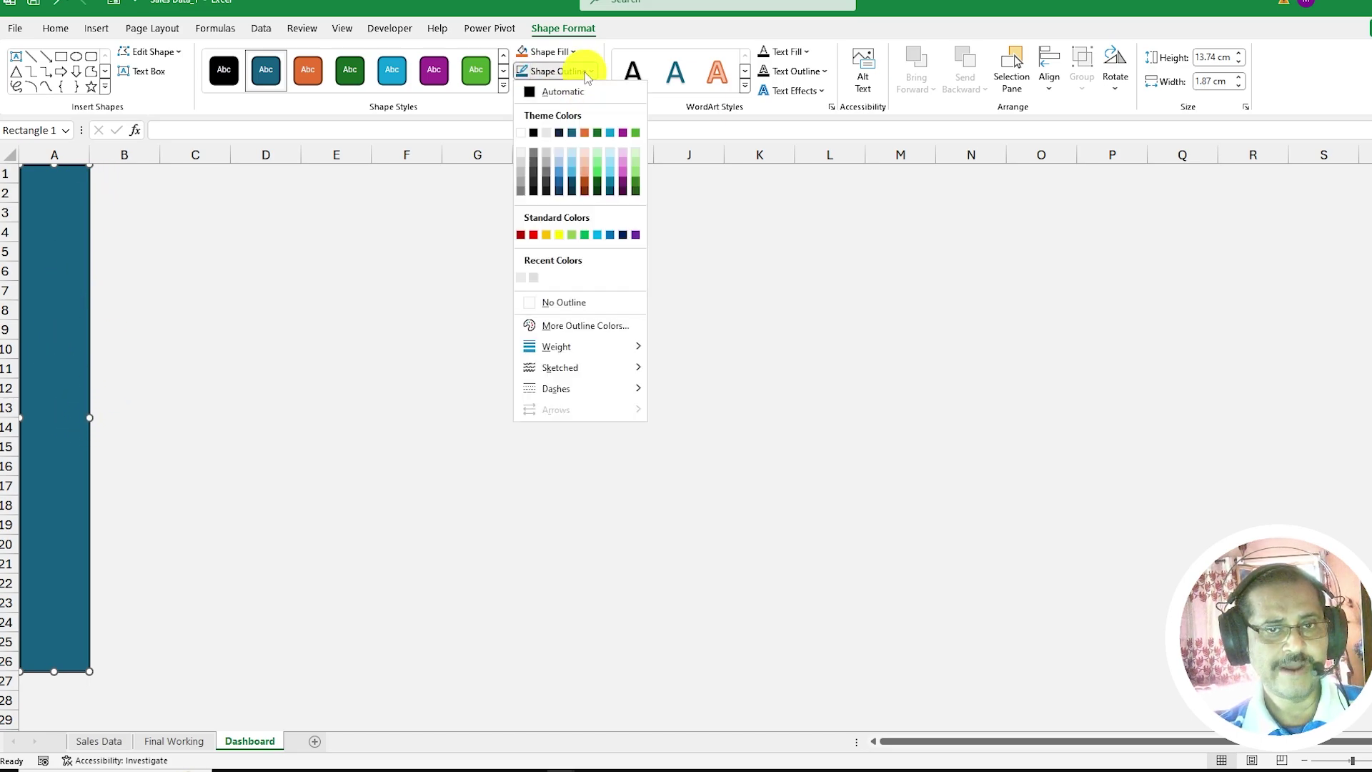
click(563, 302)
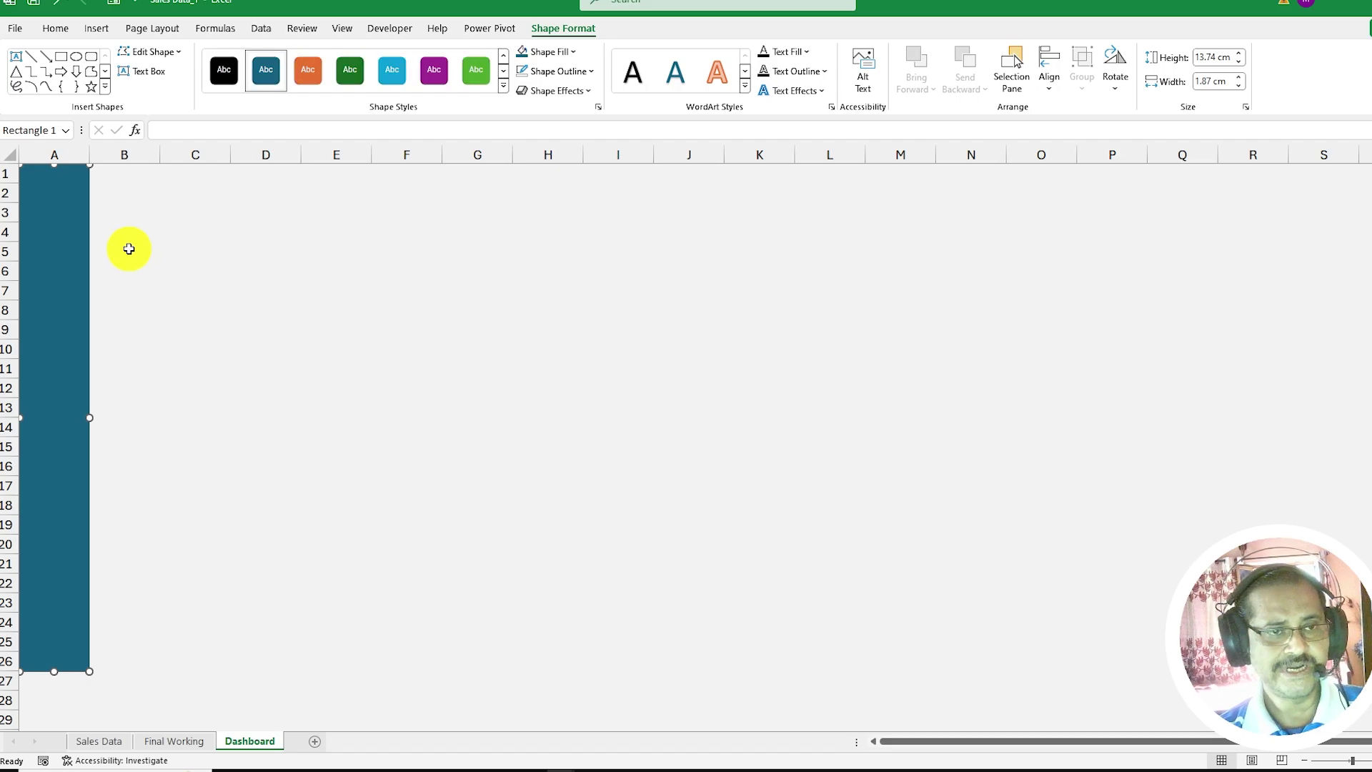
click(125, 232)
click(71, 184)
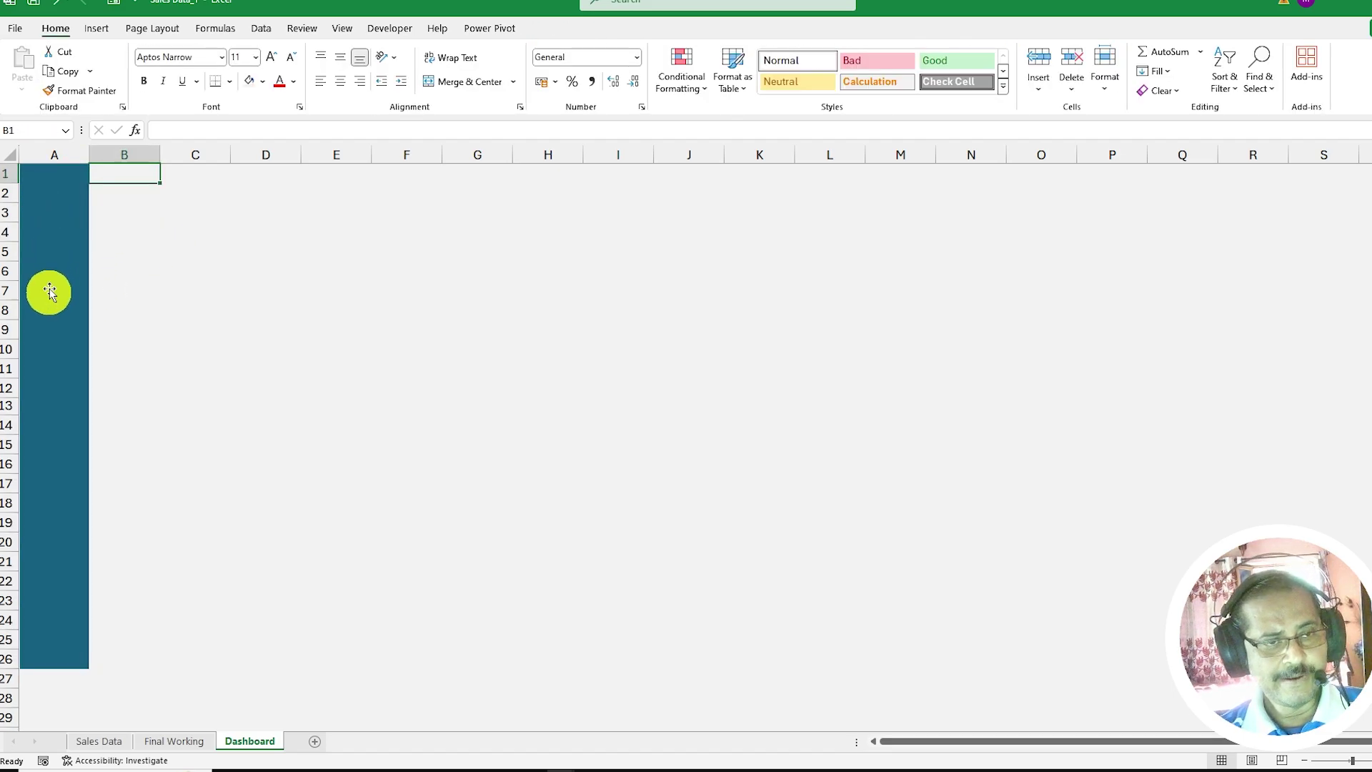
click(52, 254)
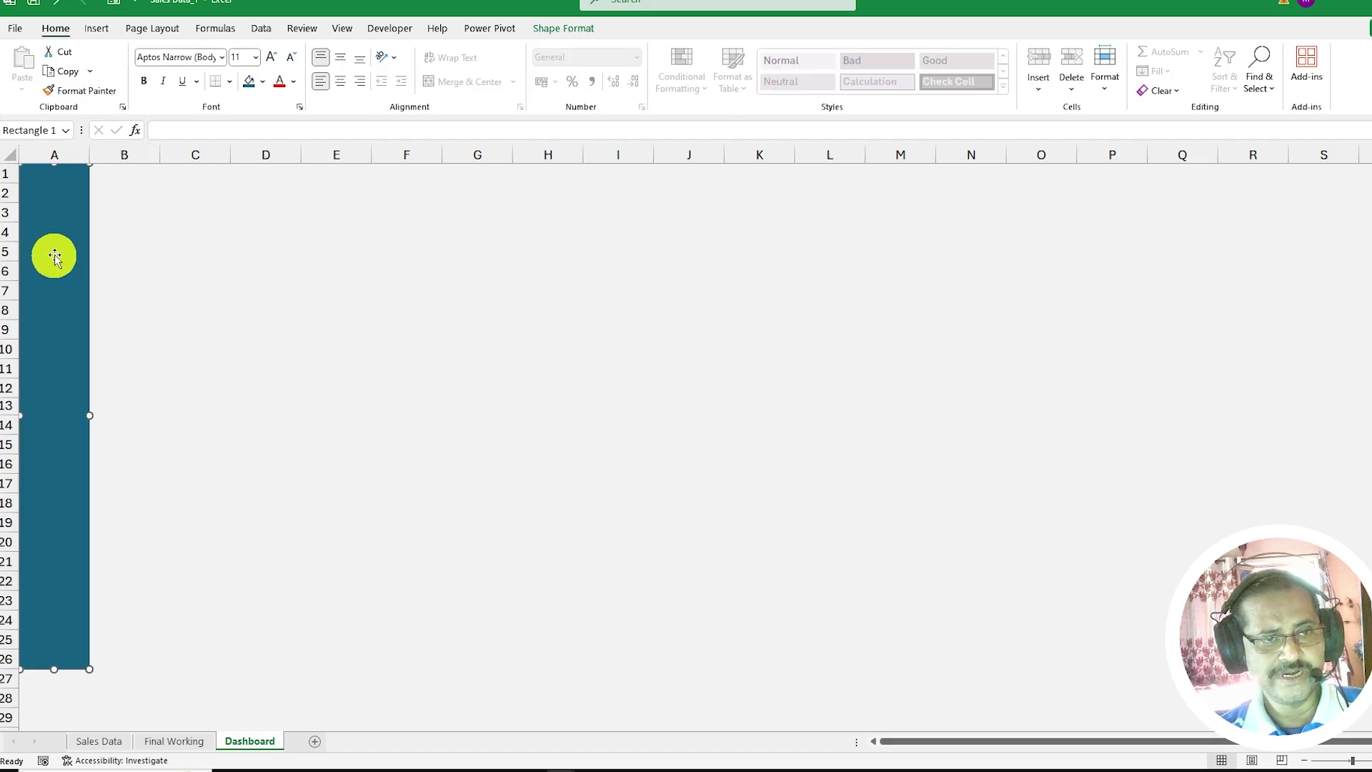
click(572, 27)
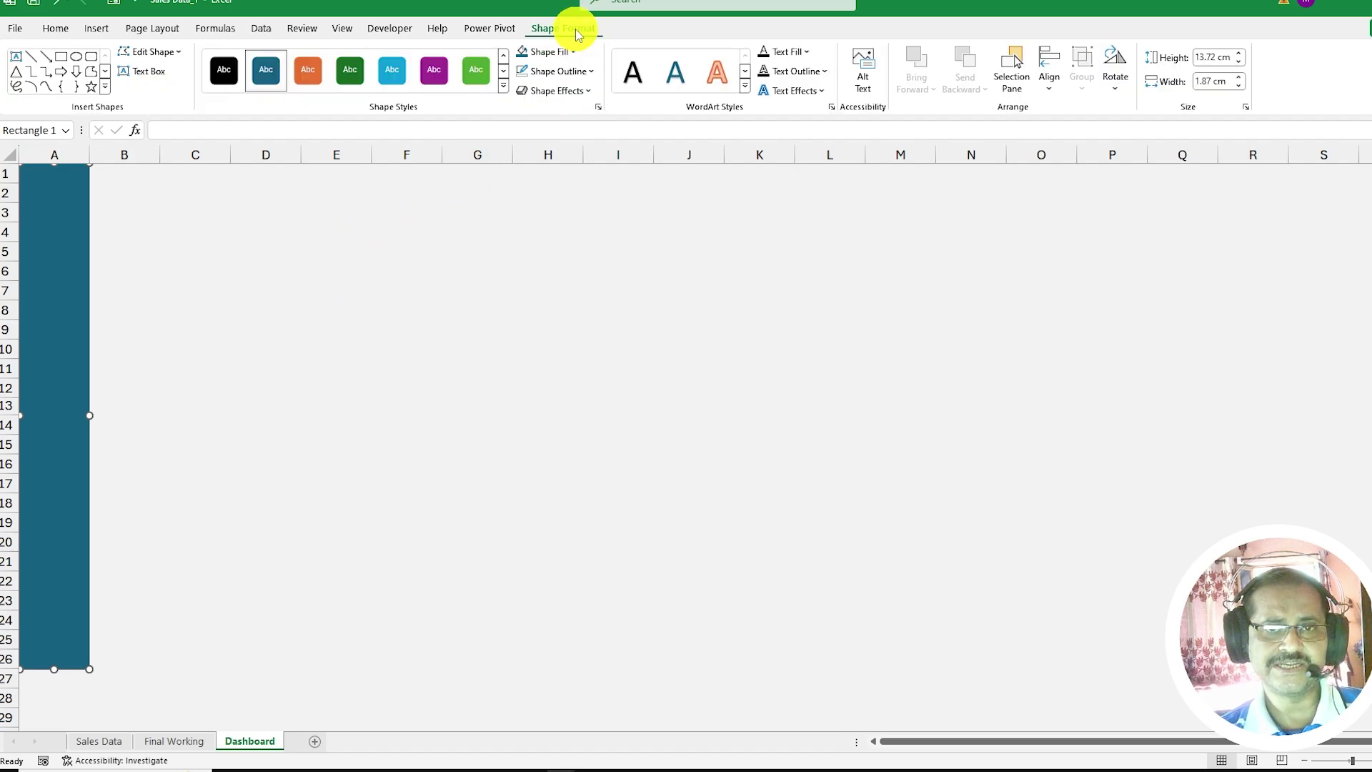
click(563, 52)
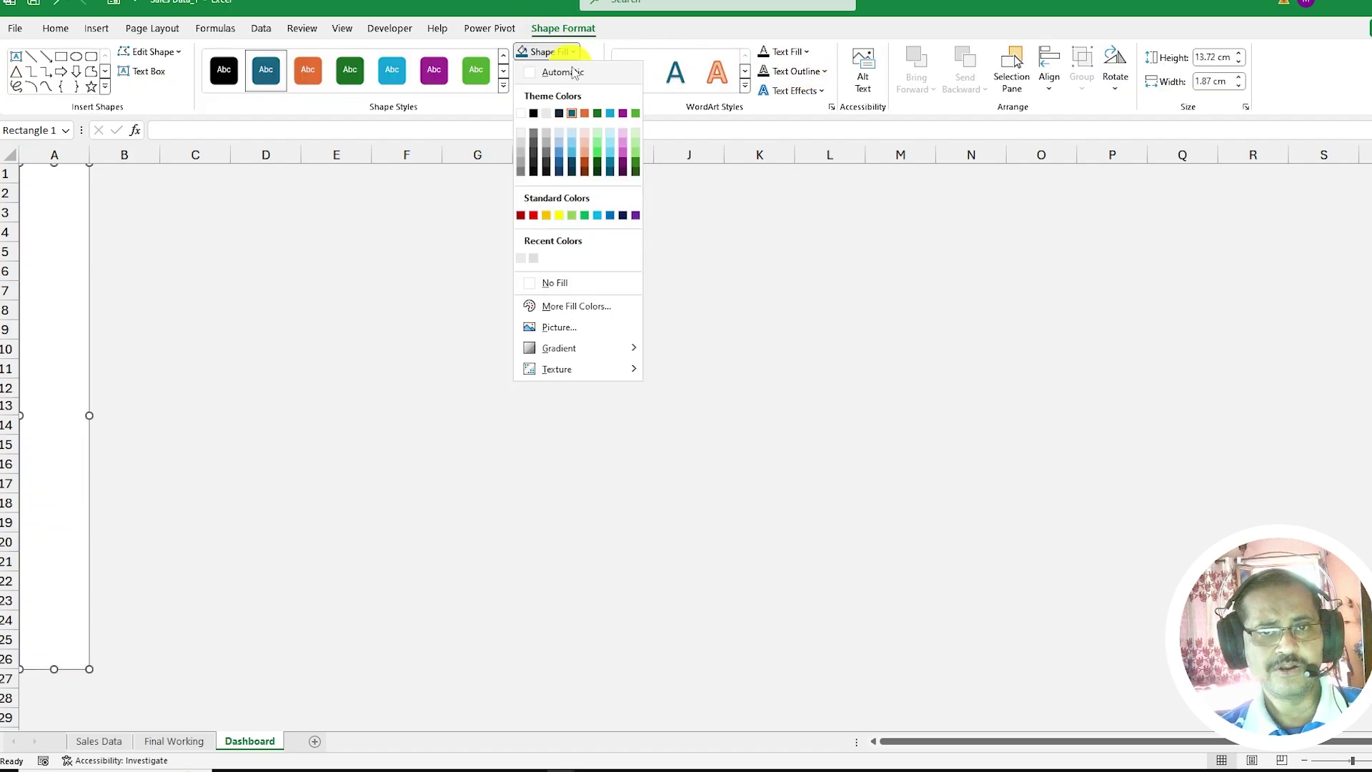
click(570, 31)
click(114, 192)
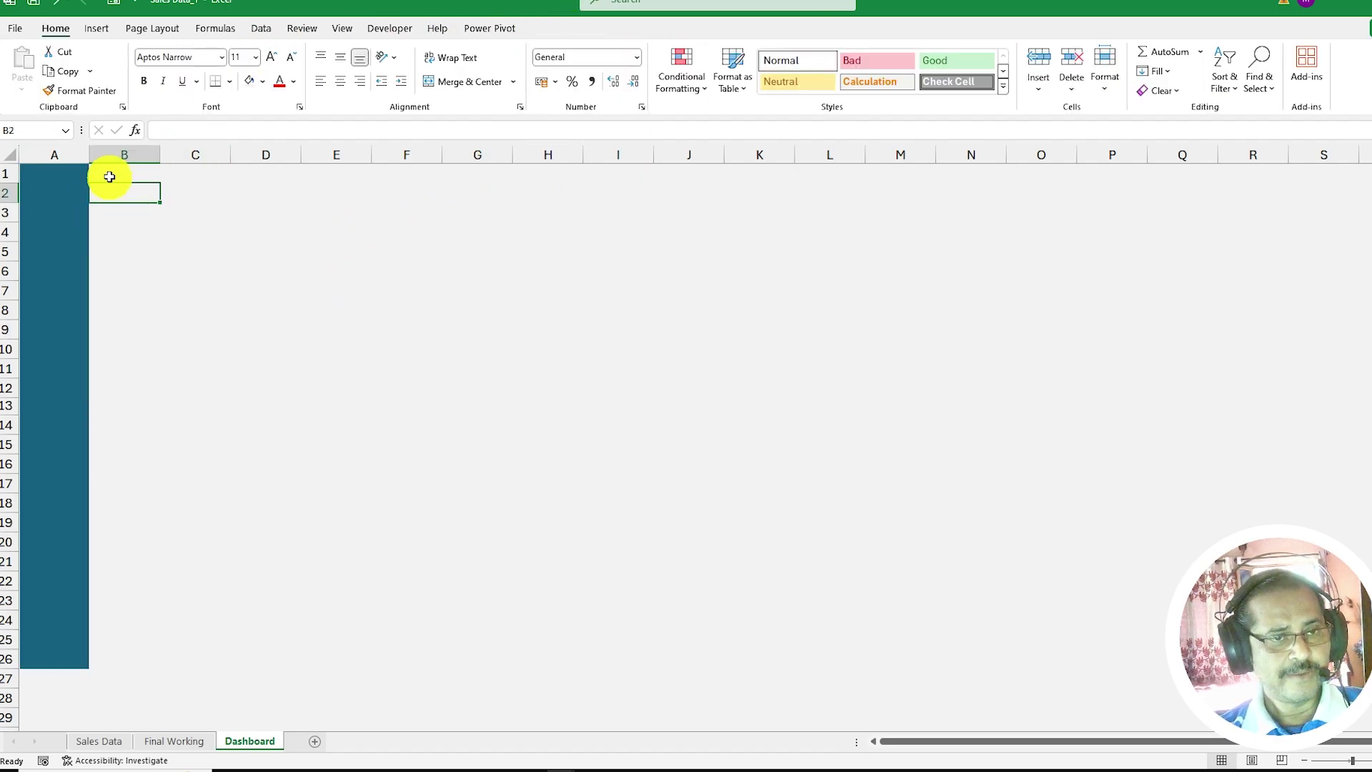
click(118, 256)
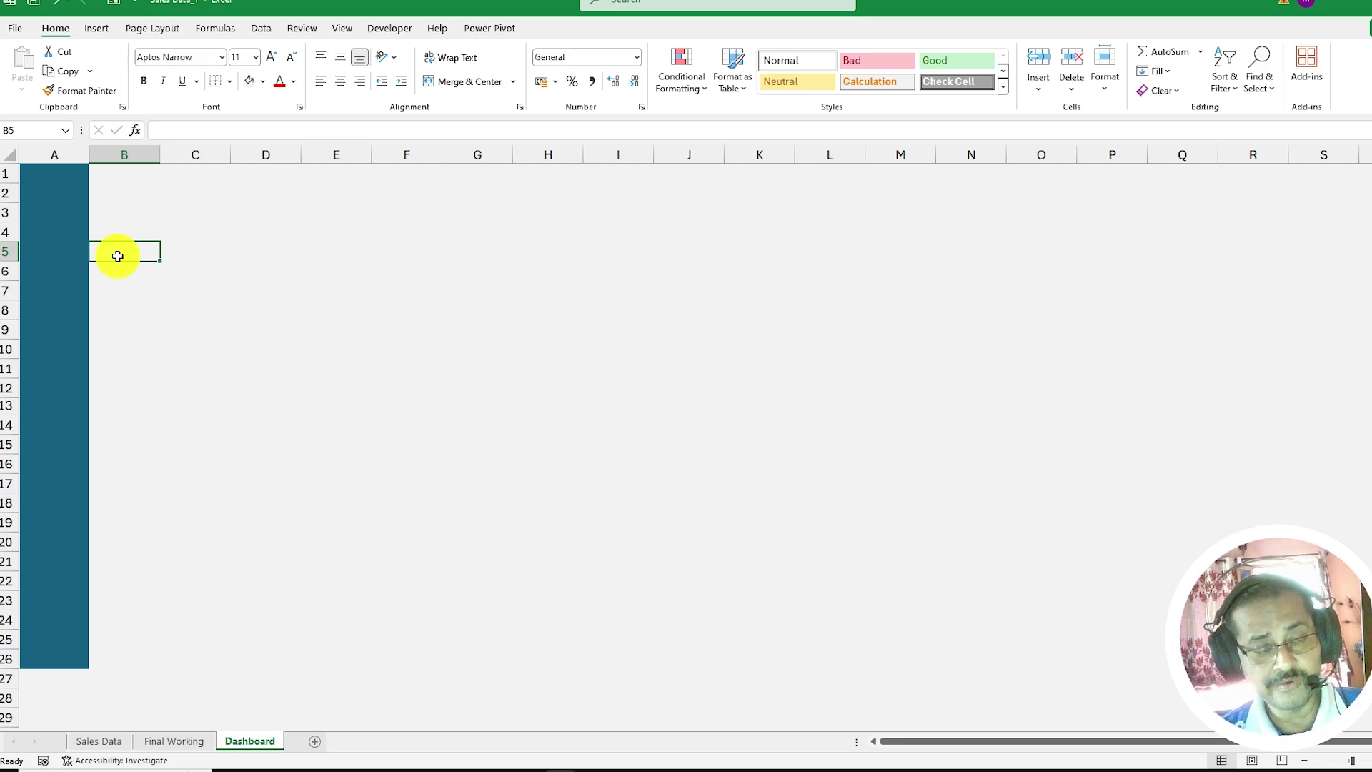
- Check the reference dashboard image, and insert the picture "1. Amazon" from the device's DASHBOARD folder at cell B1
click(115, 174)
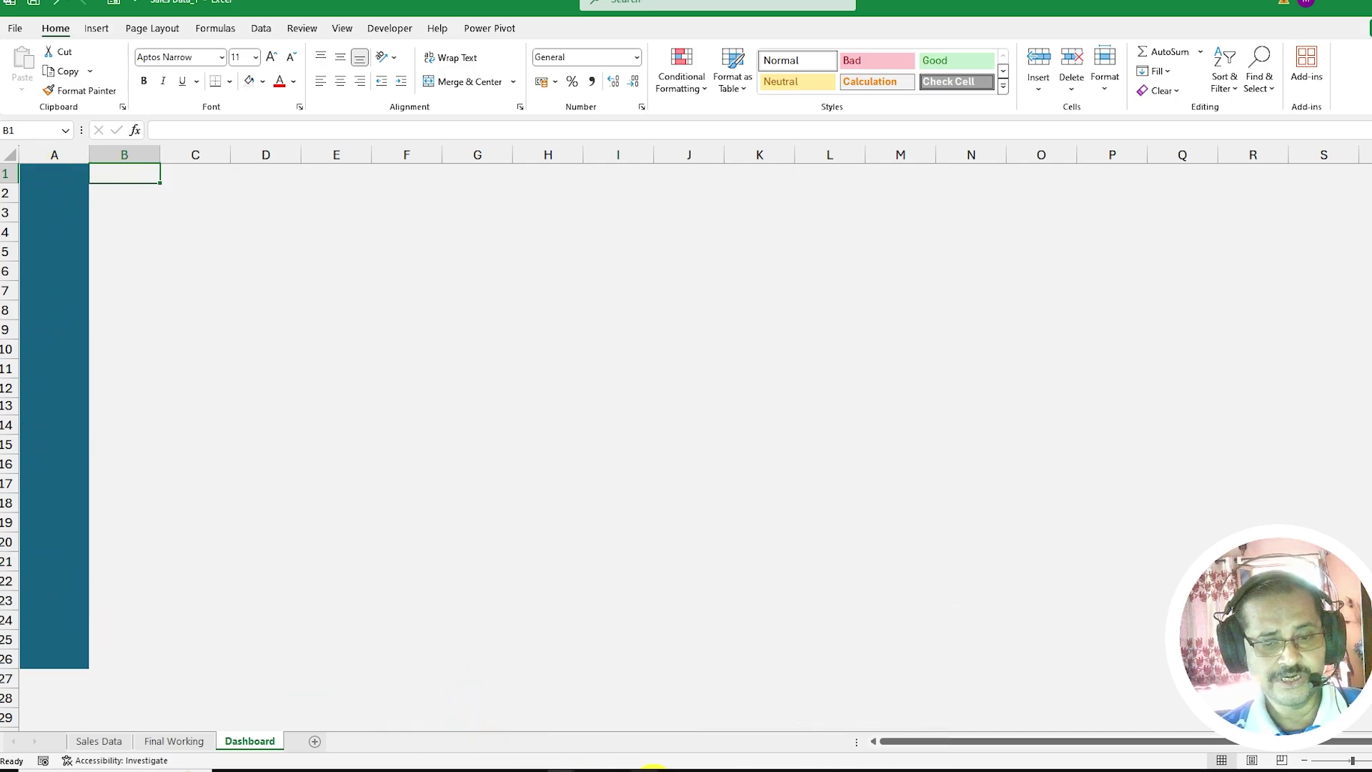
click(646, 771)
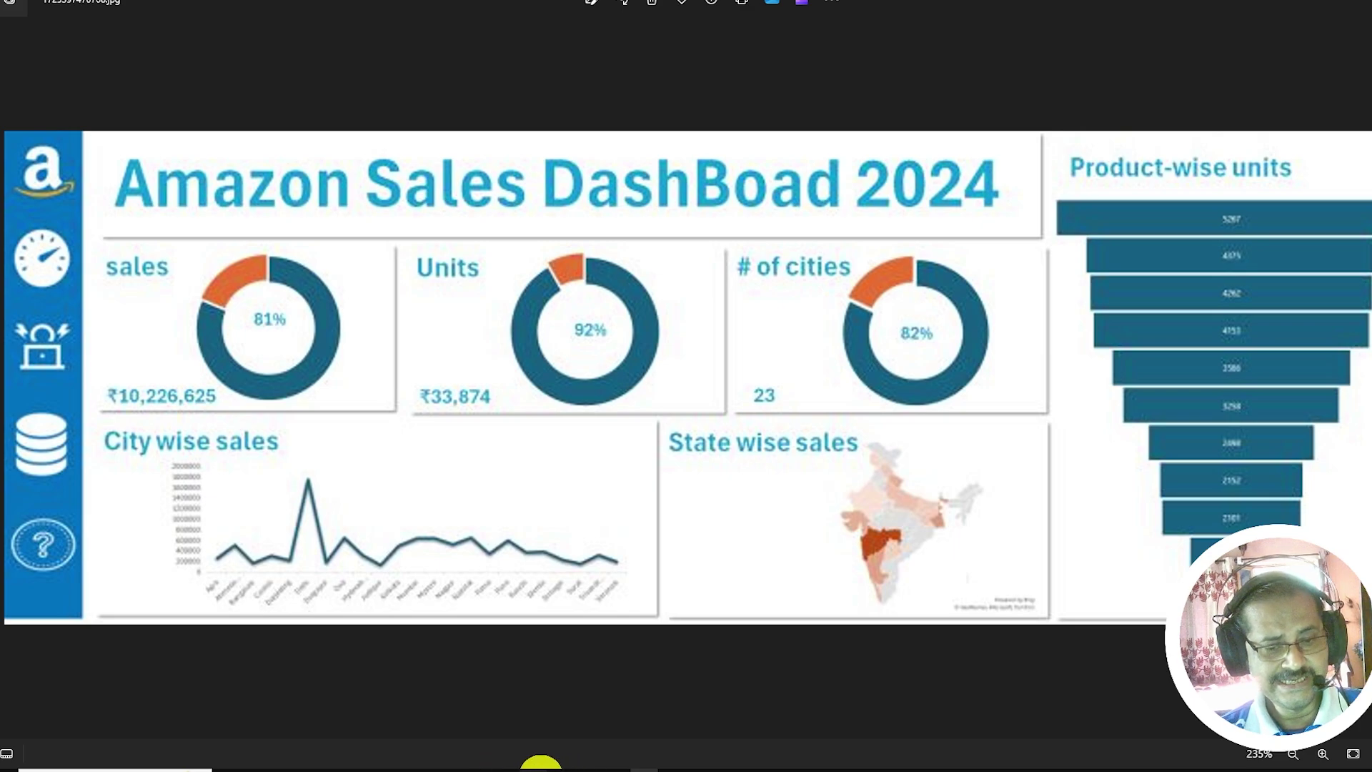
mouse_move(541, 763)
click(525, 740)
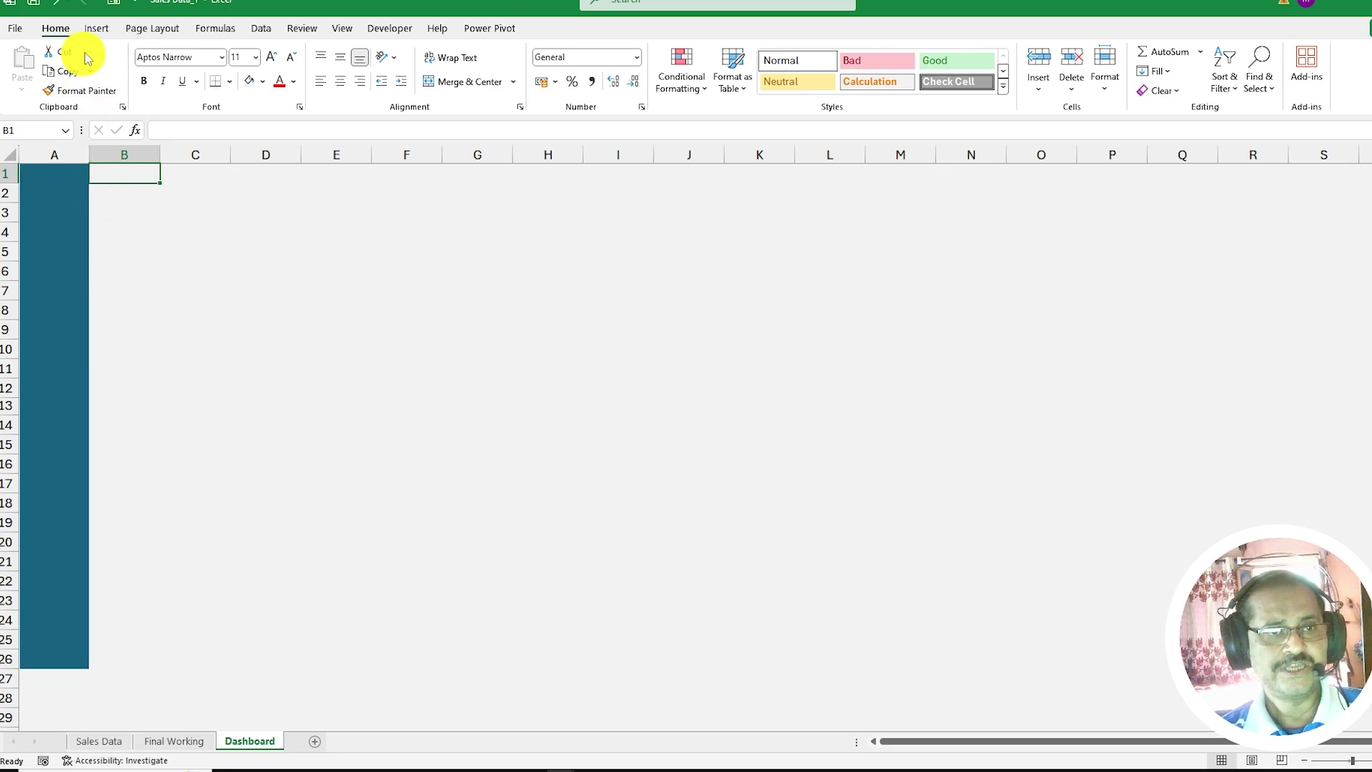
click(97, 28)
click(178, 65)
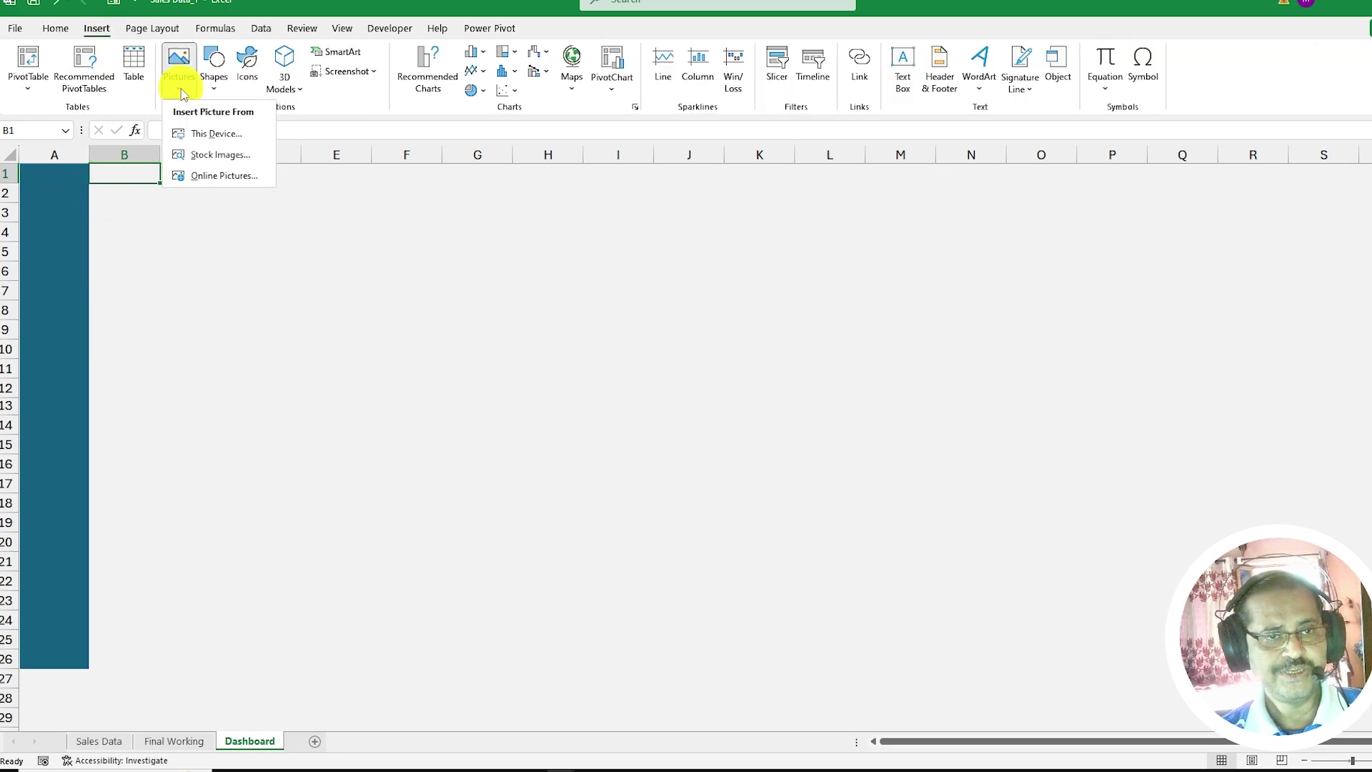
click(216, 134)
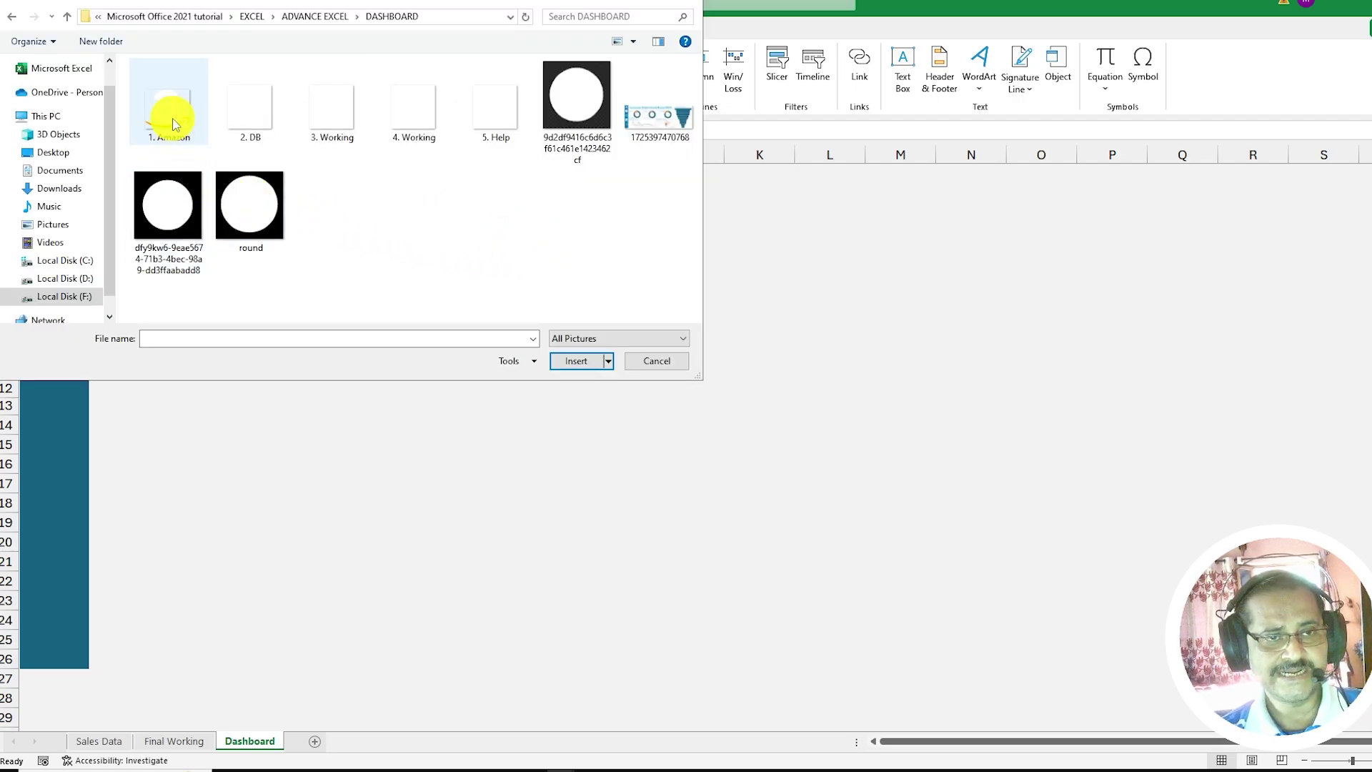
click(173, 117)
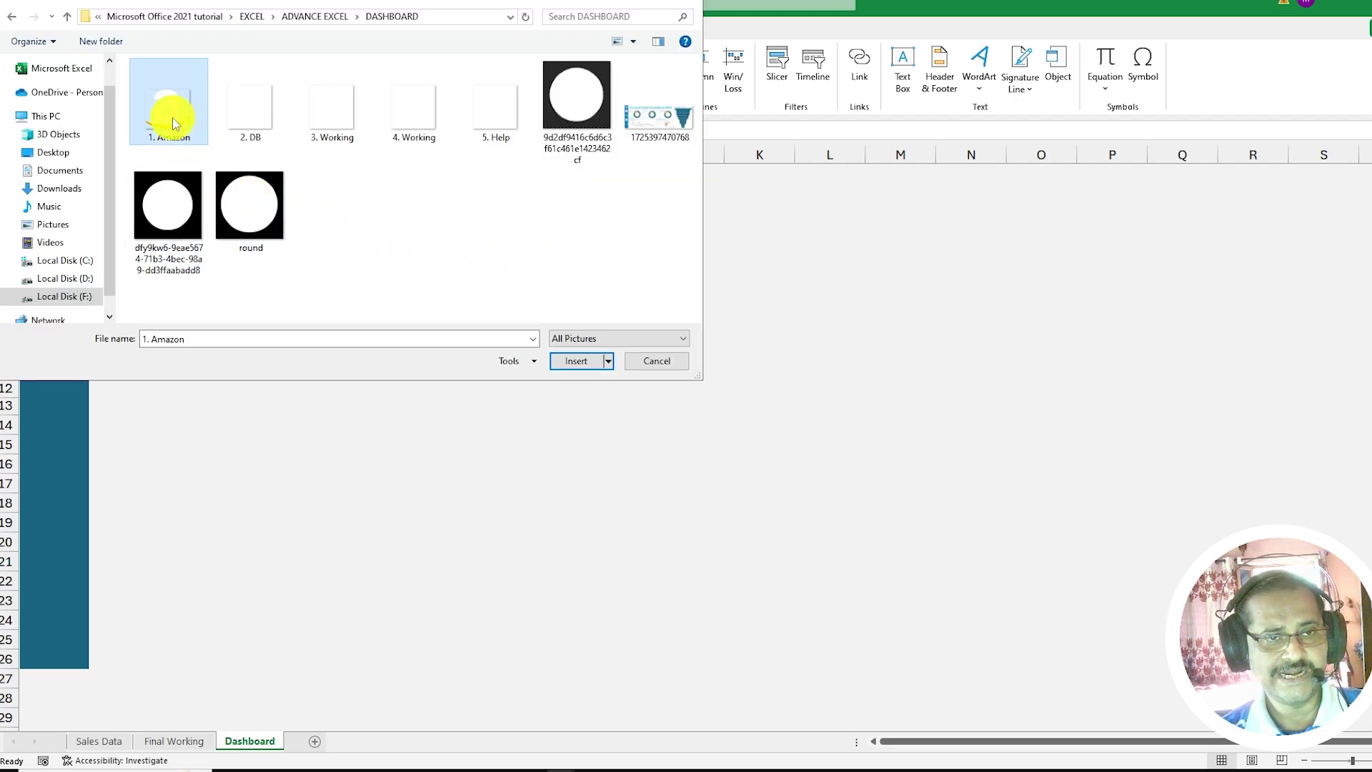
click(575, 360)
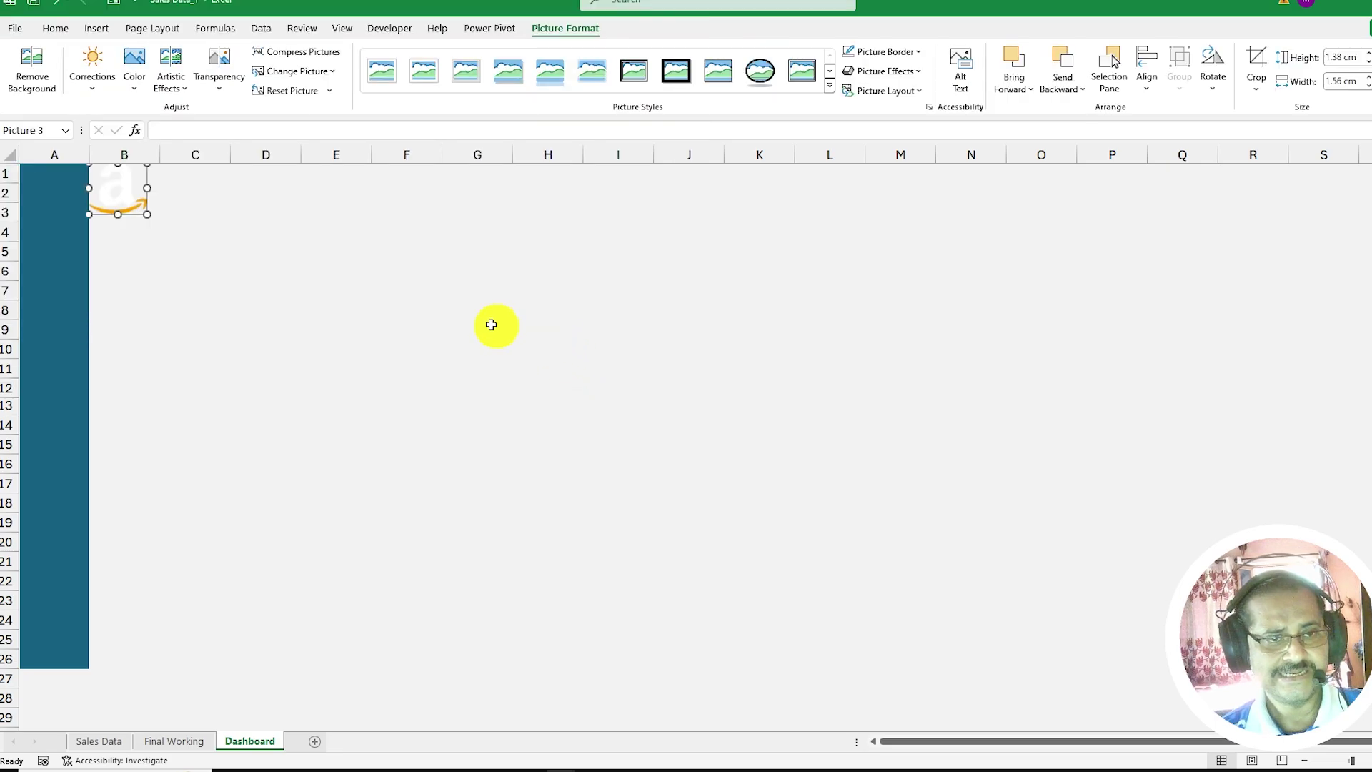
- Position the Amazon logo at the upper end of the teal rectangle in column A
drag(128, 189, 83, 227)
click(114, 207)
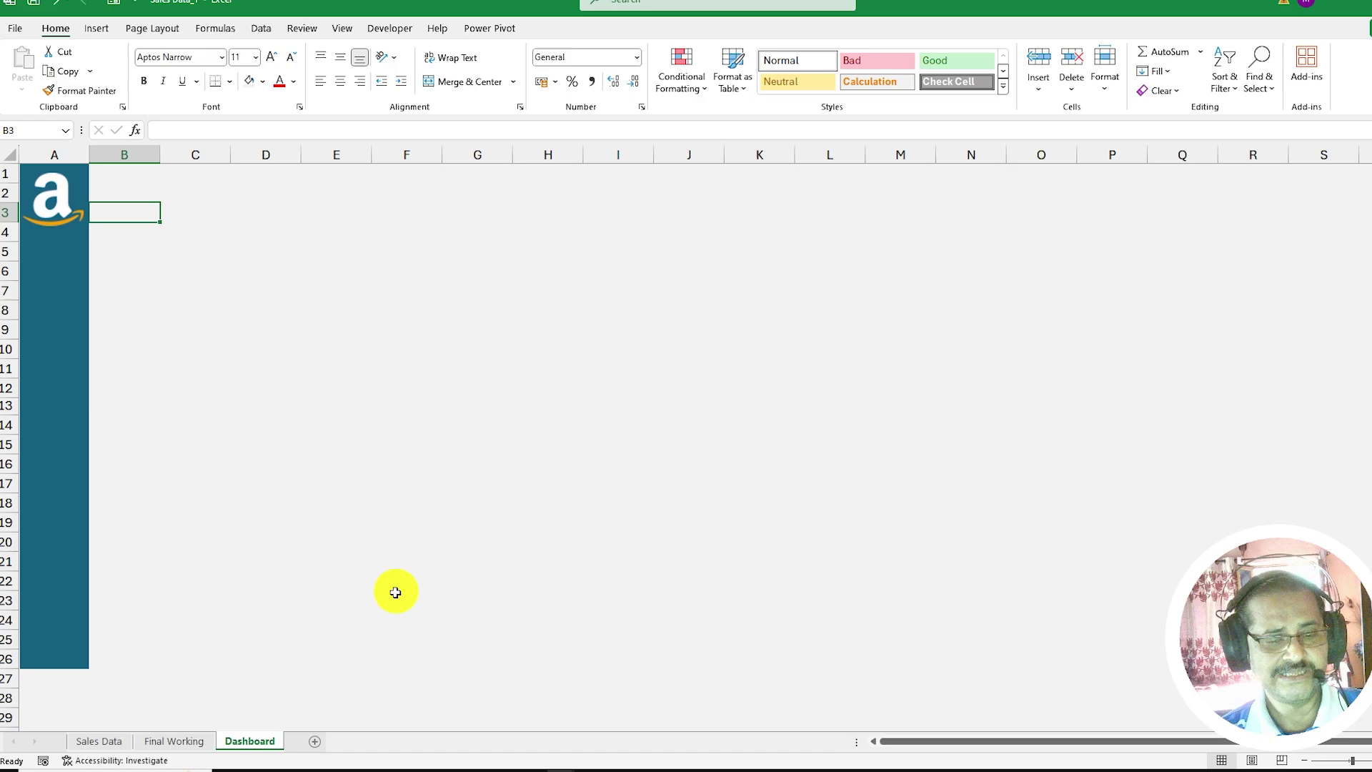
click(132, 193)
- Insert the picture "2. DB" from the device's DASHBOARD folder and place it below the Amazon logo at rows 5 to 7
click(97, 28)
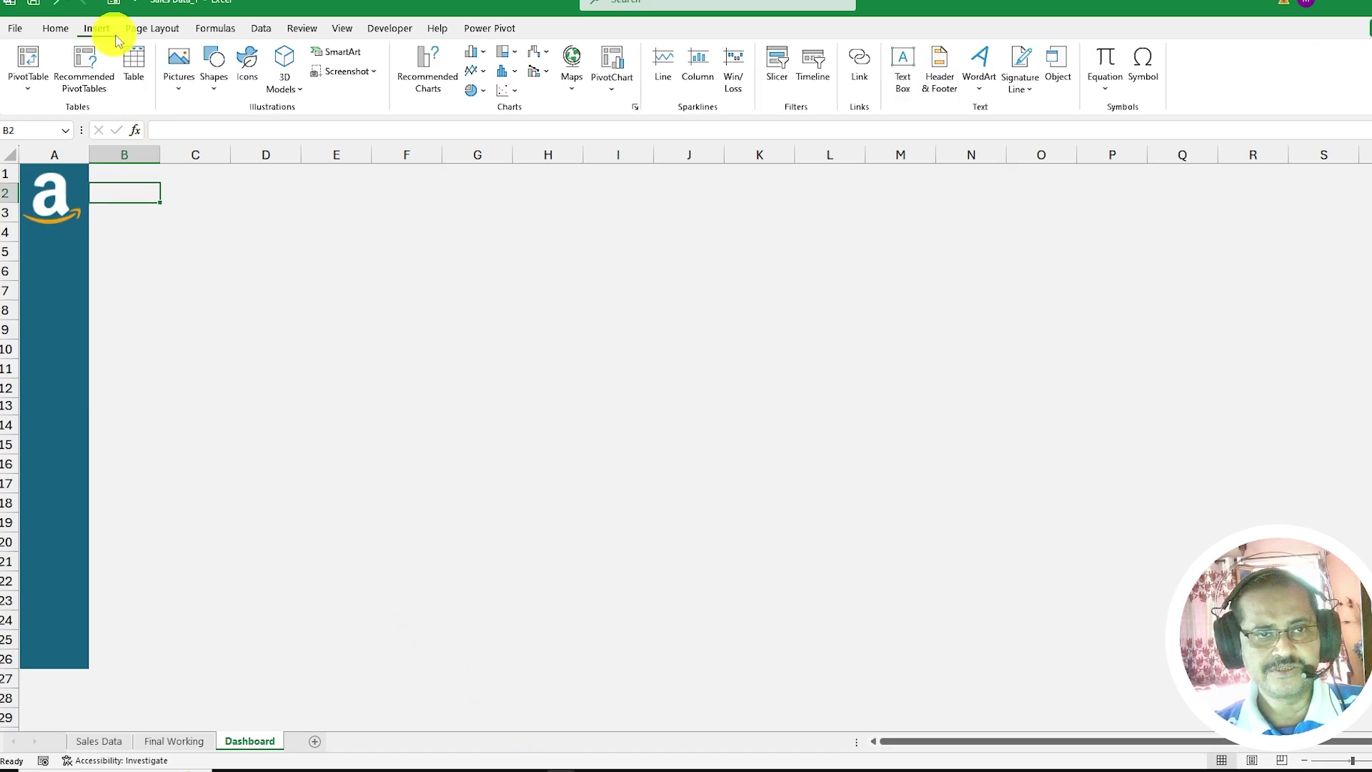
click(186, 84)
click(197, 130)
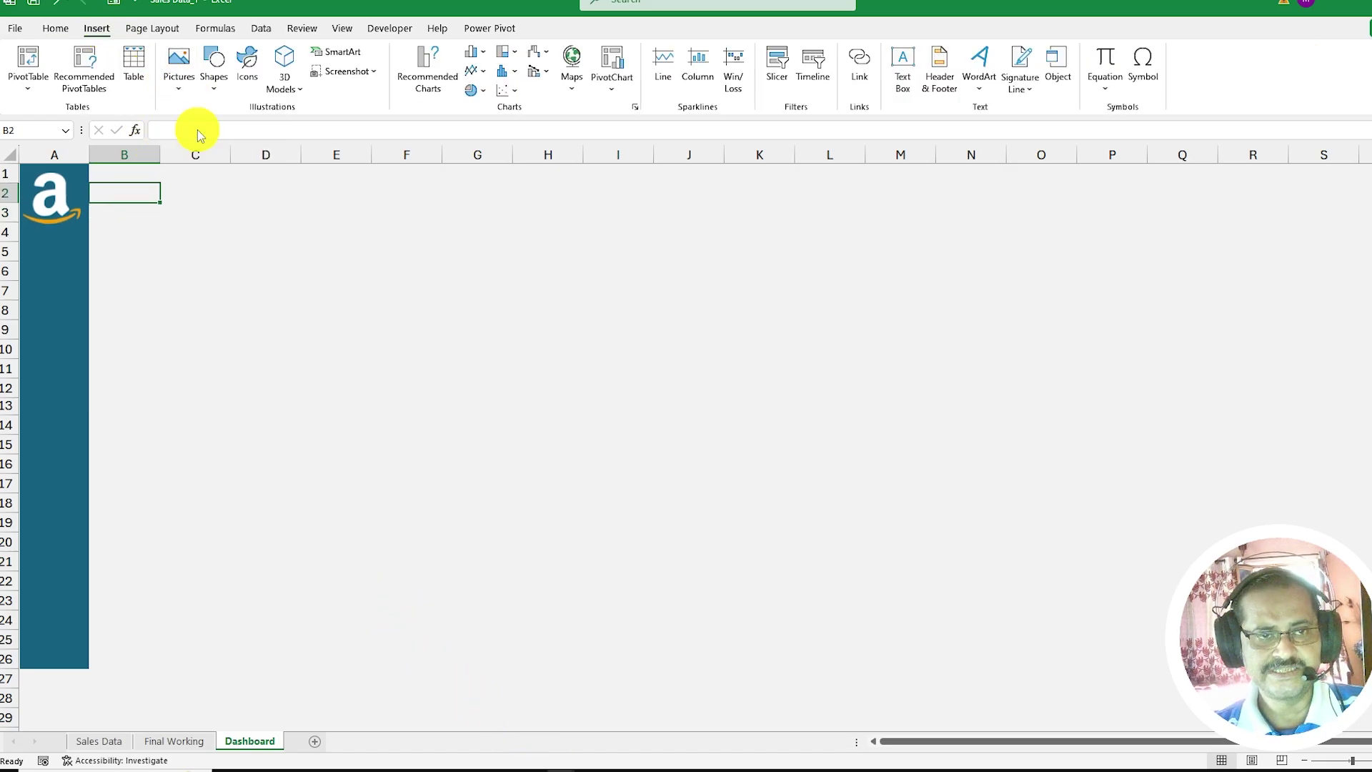
click(252, 127)
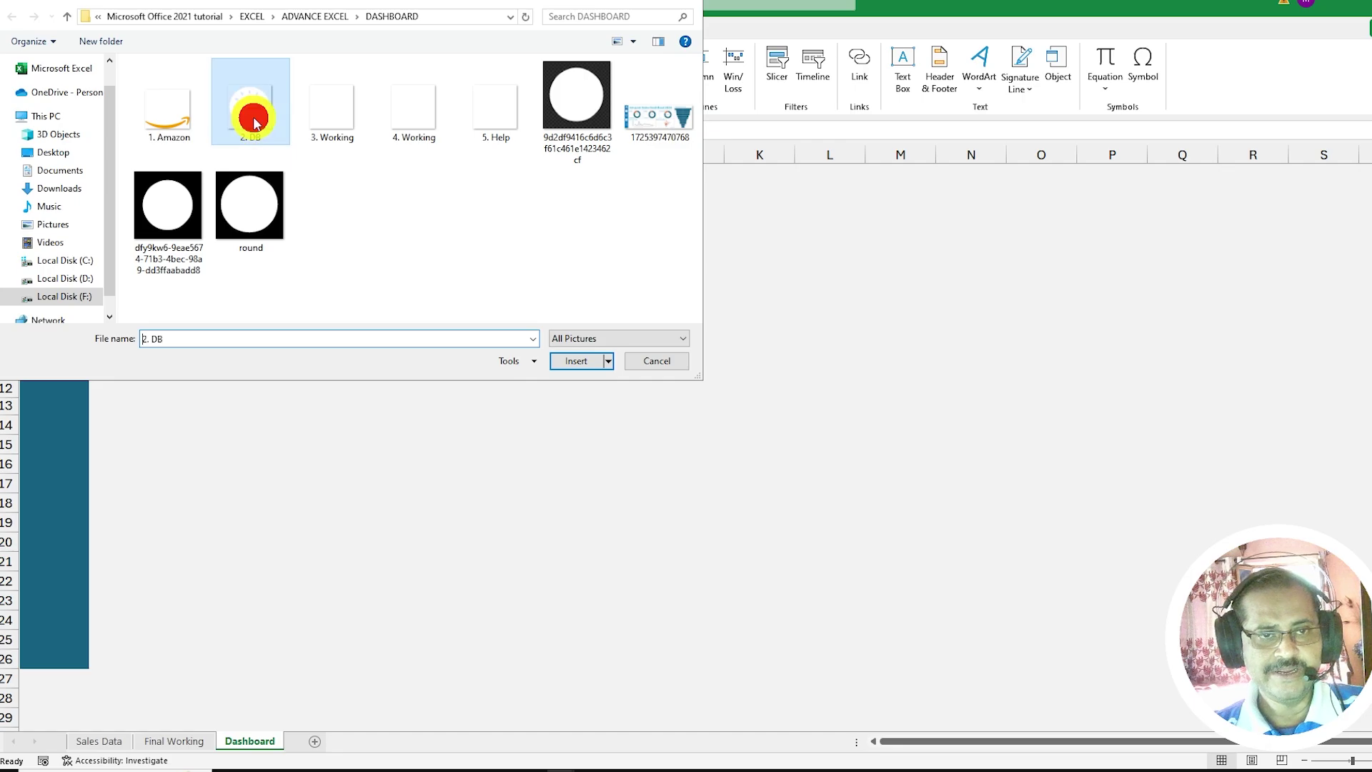
click(571, 361)
drag(147, 215, 63, 265)
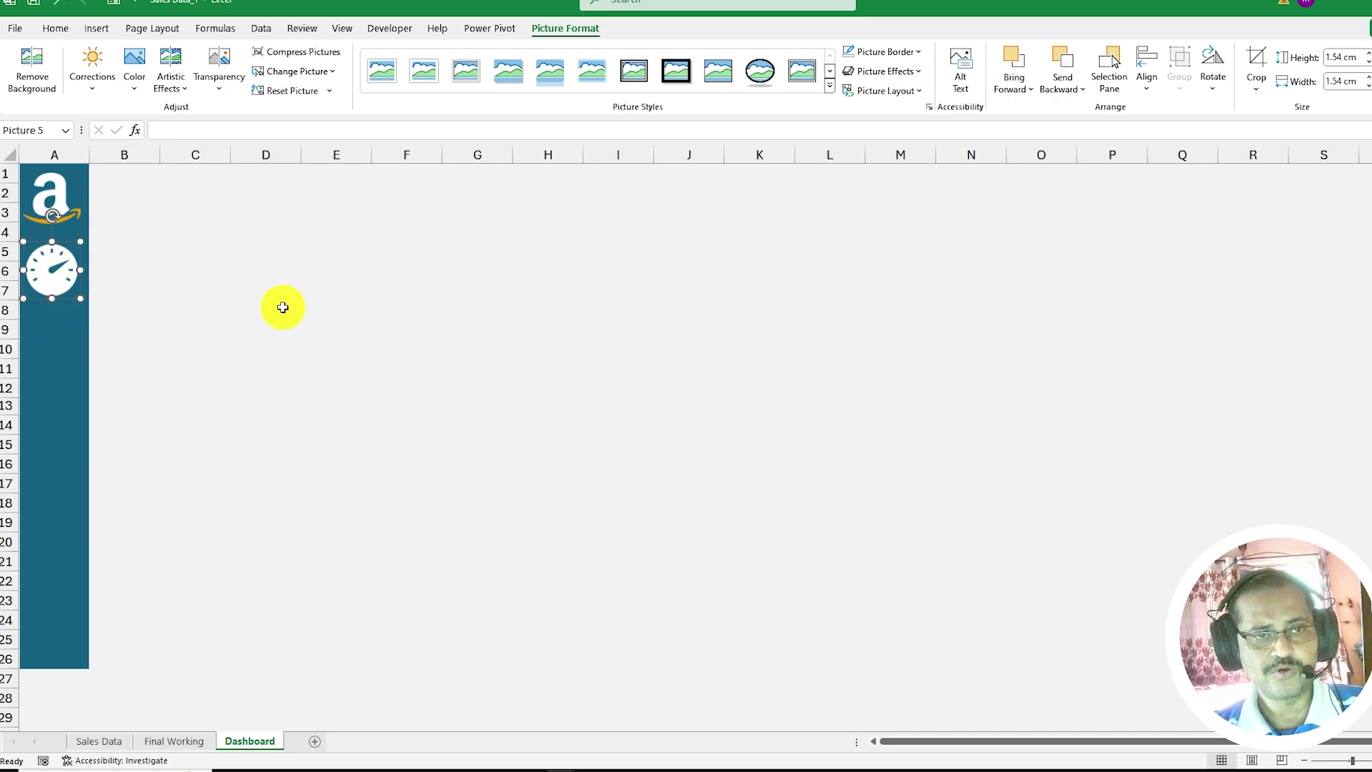
- Insert the laptop worker icon from the device and place it on the teal panel at about rows 9 to 11
click(140, 258)
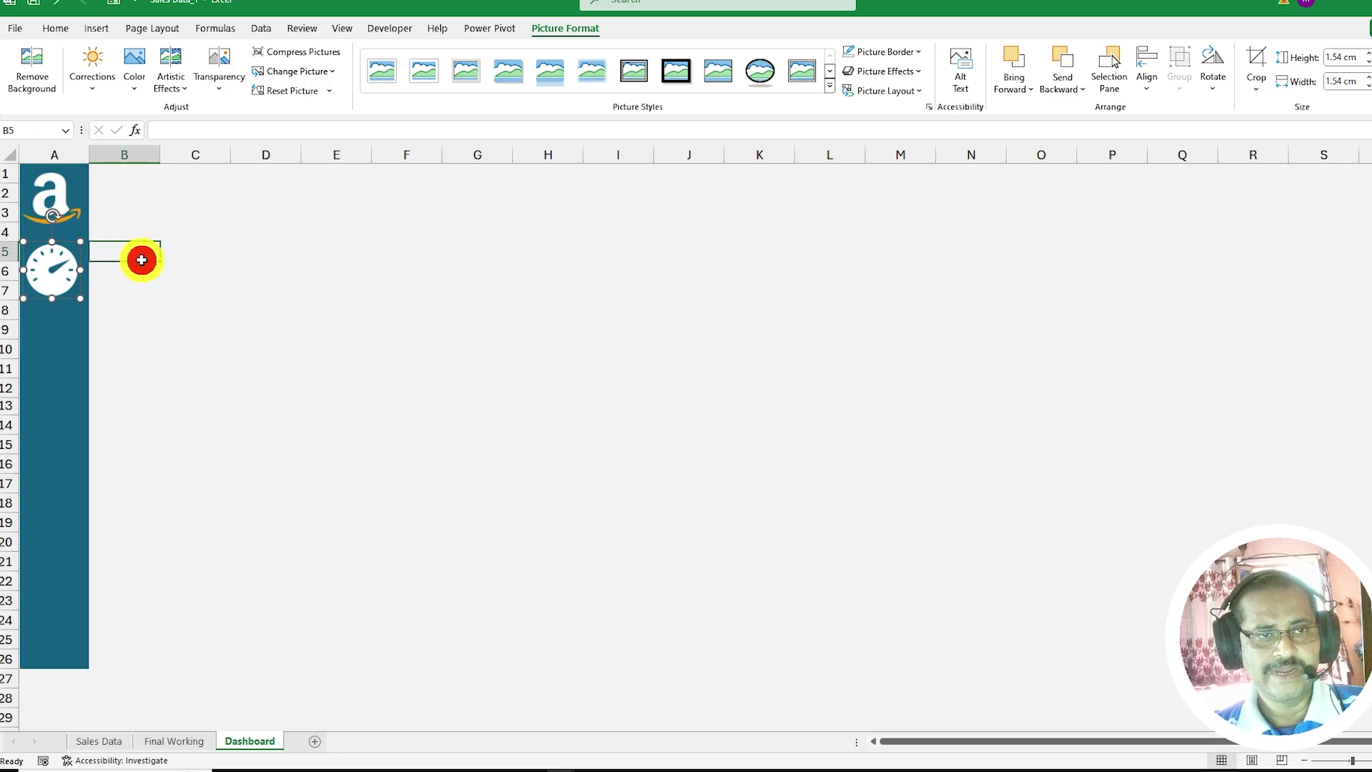
click(97, 30)
click(179, 67)
drag(110, 324, 63, 339)
click(251, 307)
- Insert the database icon from the device and place it on the teal panel at about rows 13 to 15
click(97, 29)
click(179, 68)
click(204, 125)
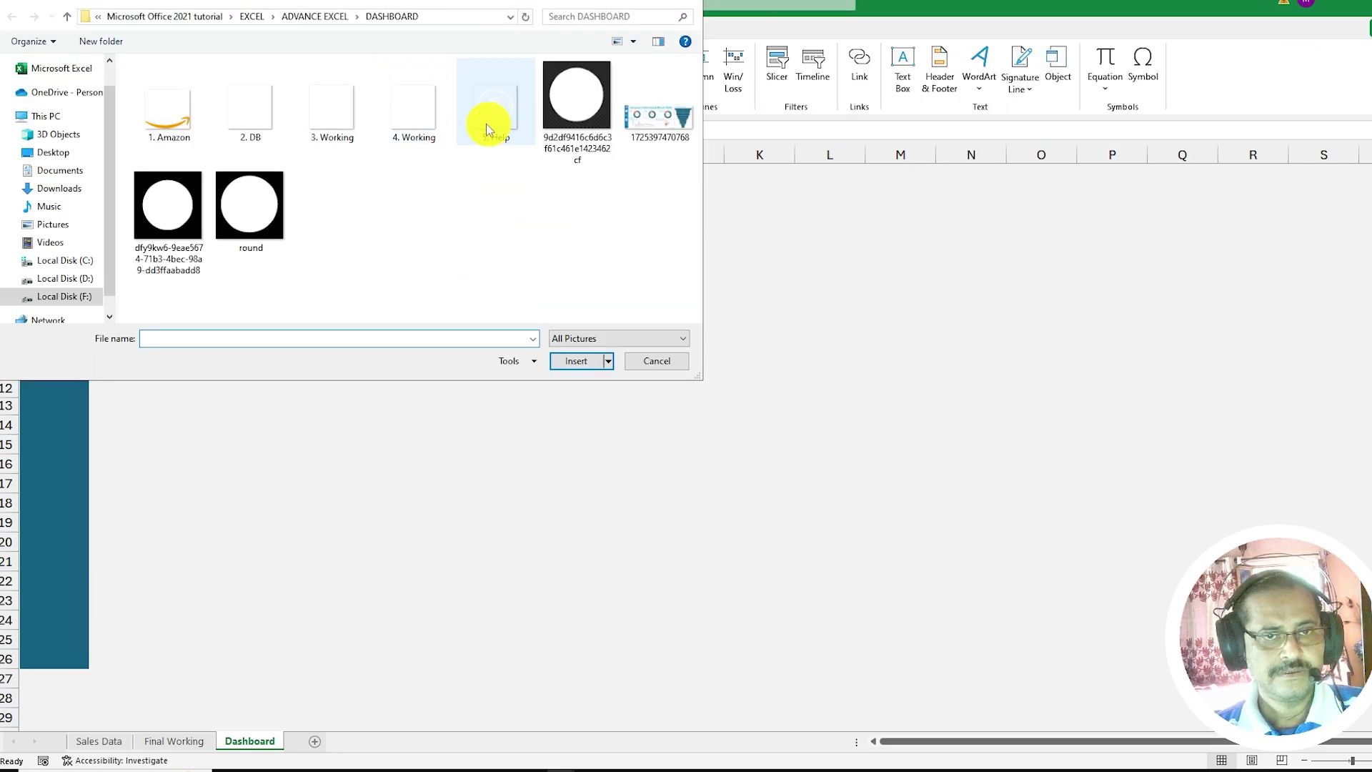
double_click(487, 125)
drag(268, 318, 64, 423)
- Insert the picture "5. Help" from the DASHBOARD folder and place it near the teal panel's lower end, around rows 22 to 24
click(97, 29)
click(179, 67)
click(203, 125)
click(496, 107)
click(579, 361)
drag(267, 317, 50, 592)
click(194, 503)
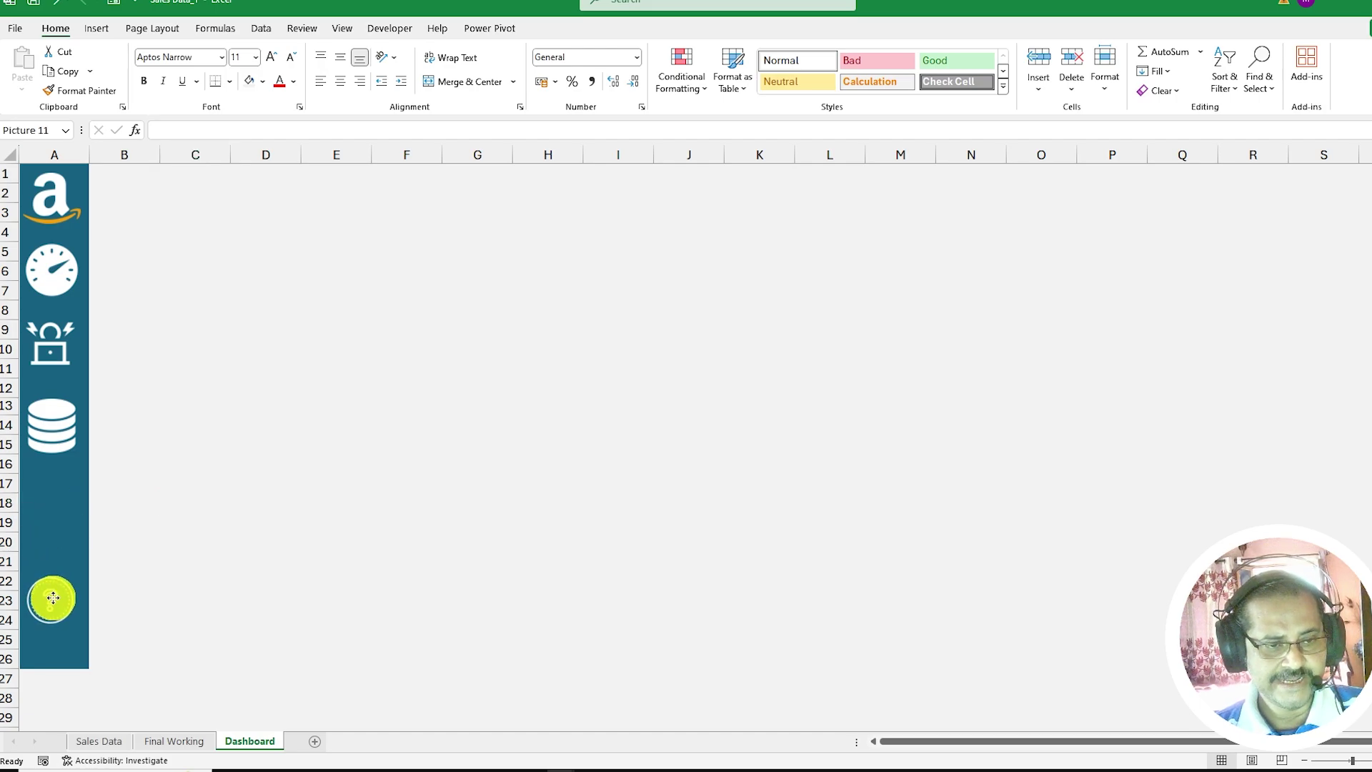
- Space the four icons evenly down the teal panel, with the database at rows 16 to 18 and the laptop at rows 10 to 13
drag(50, 425, 56, 473)
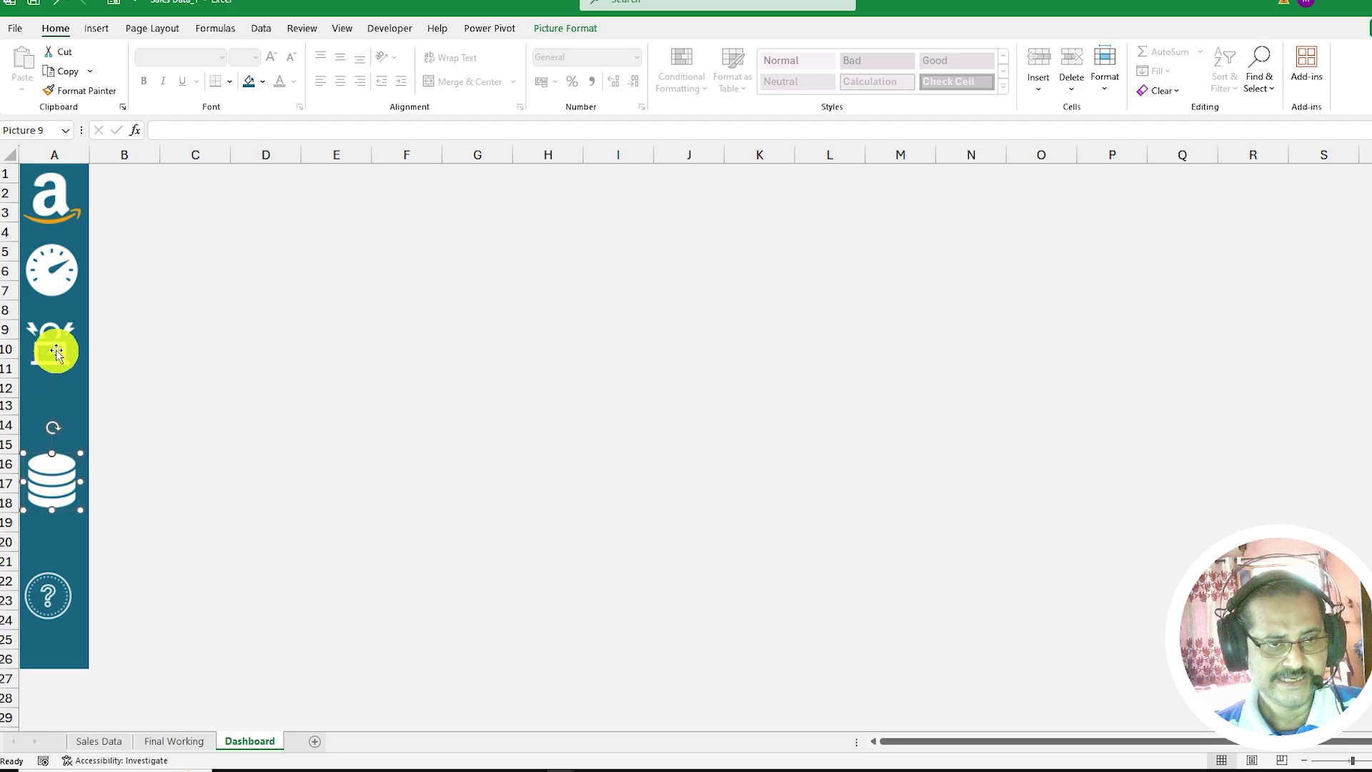
drag(55, 344, 55, 378)
drag(63, 271, 64, 283)
drag(62, 384, 62, 383)
drag(54, 586, 56, 584)
click(266, 444)
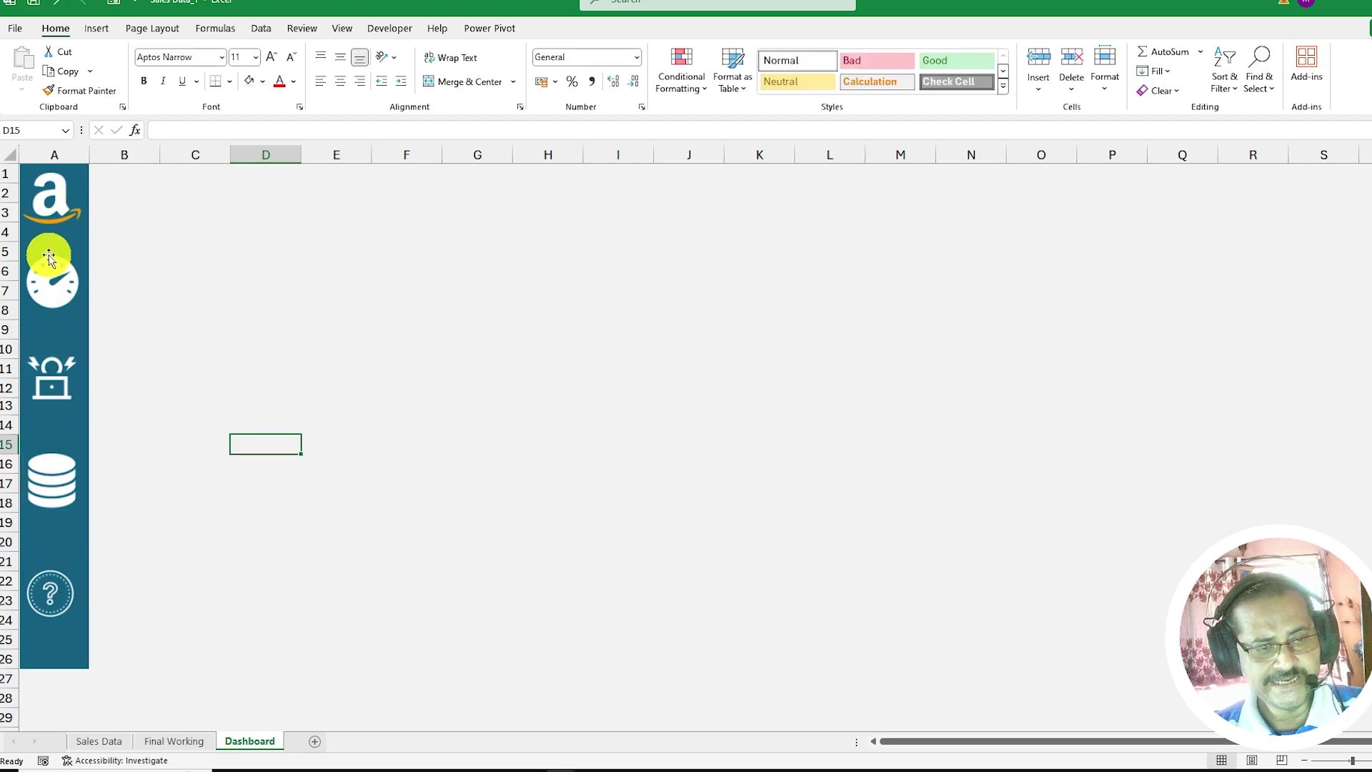
click(124, 405)
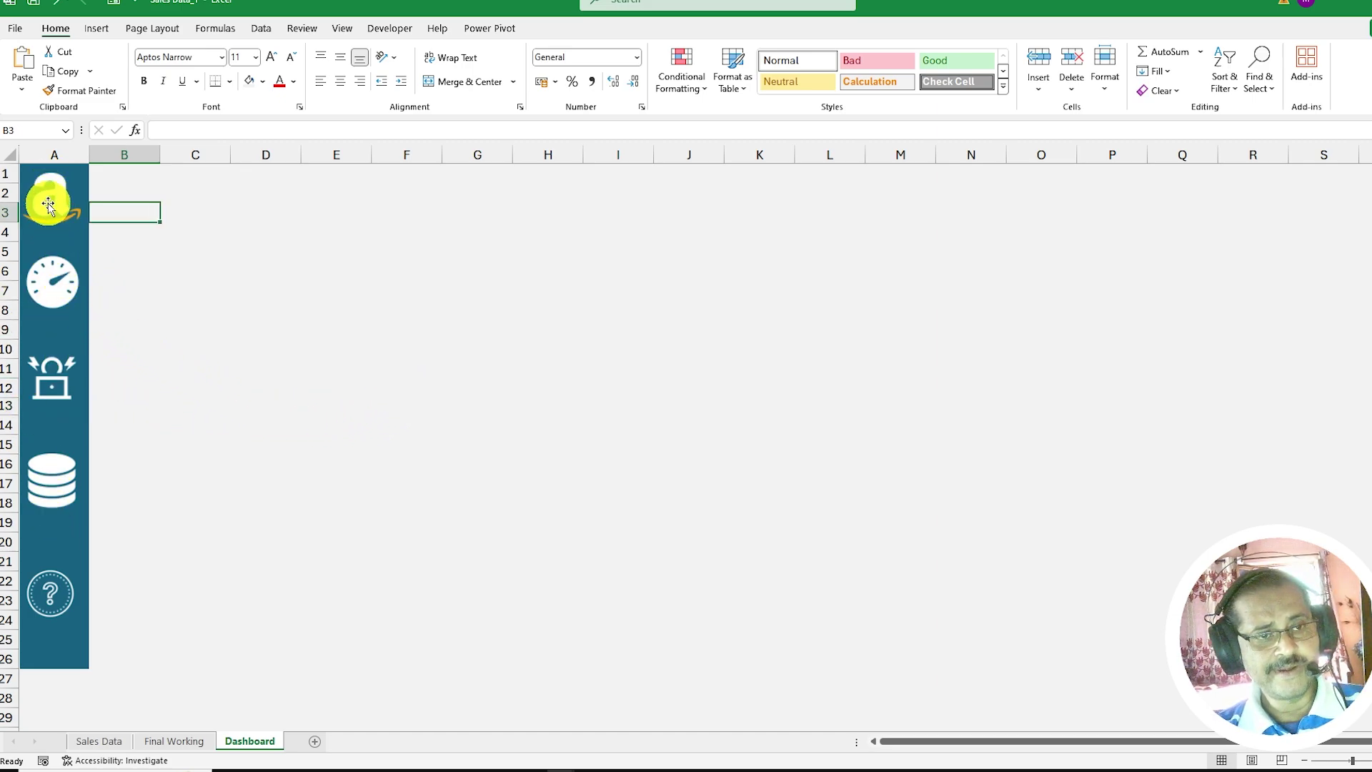
- Group the teal rectangle, Amazon logo and four icons into one object, and shift the group slightly left against the row headers
click(50, 201)
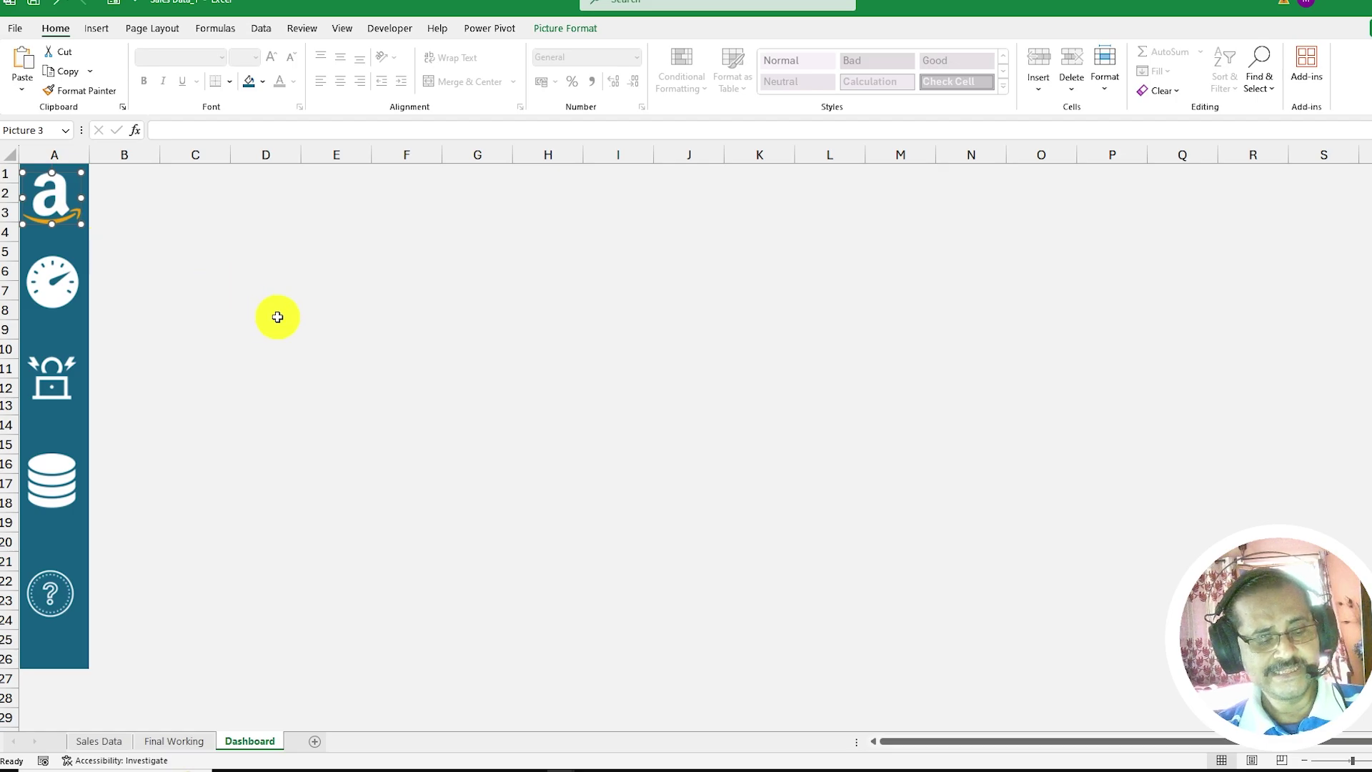
key(ctrl+a)
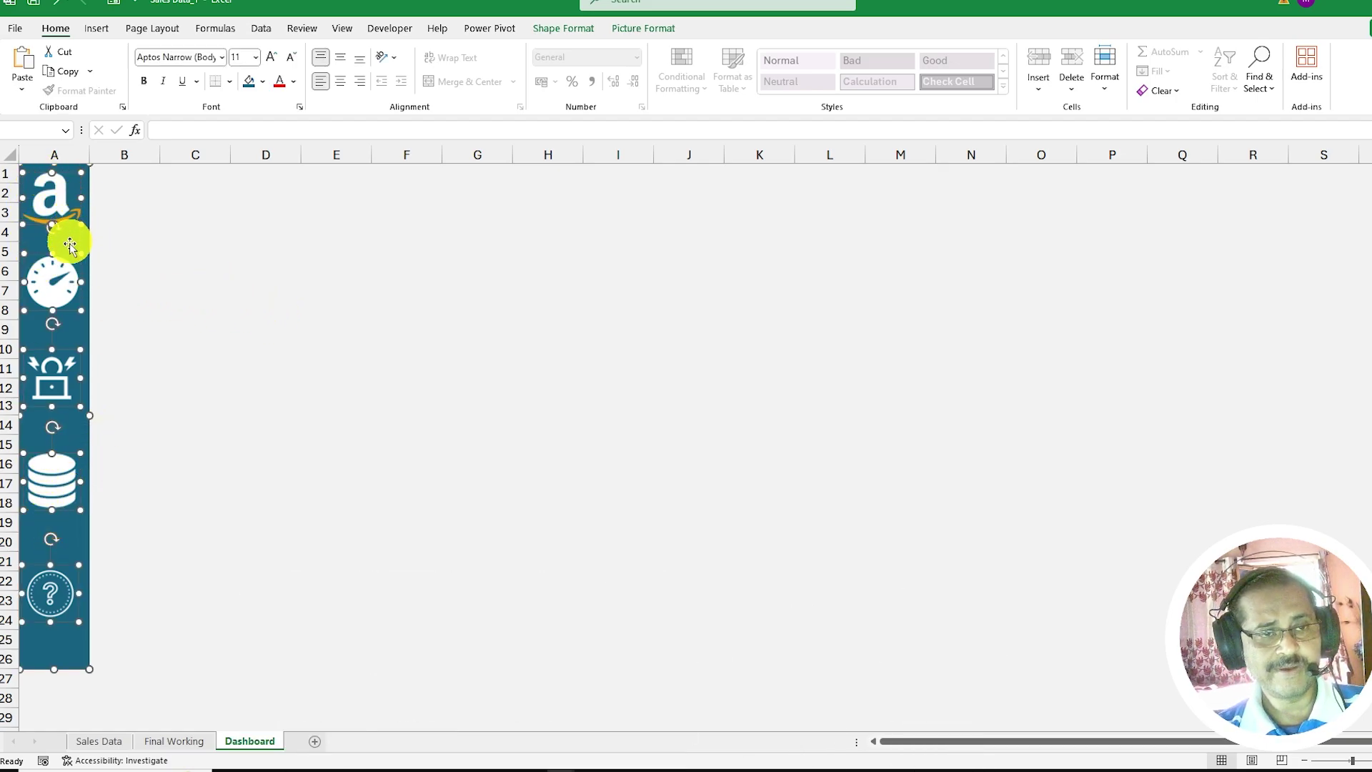
click(643, 28)
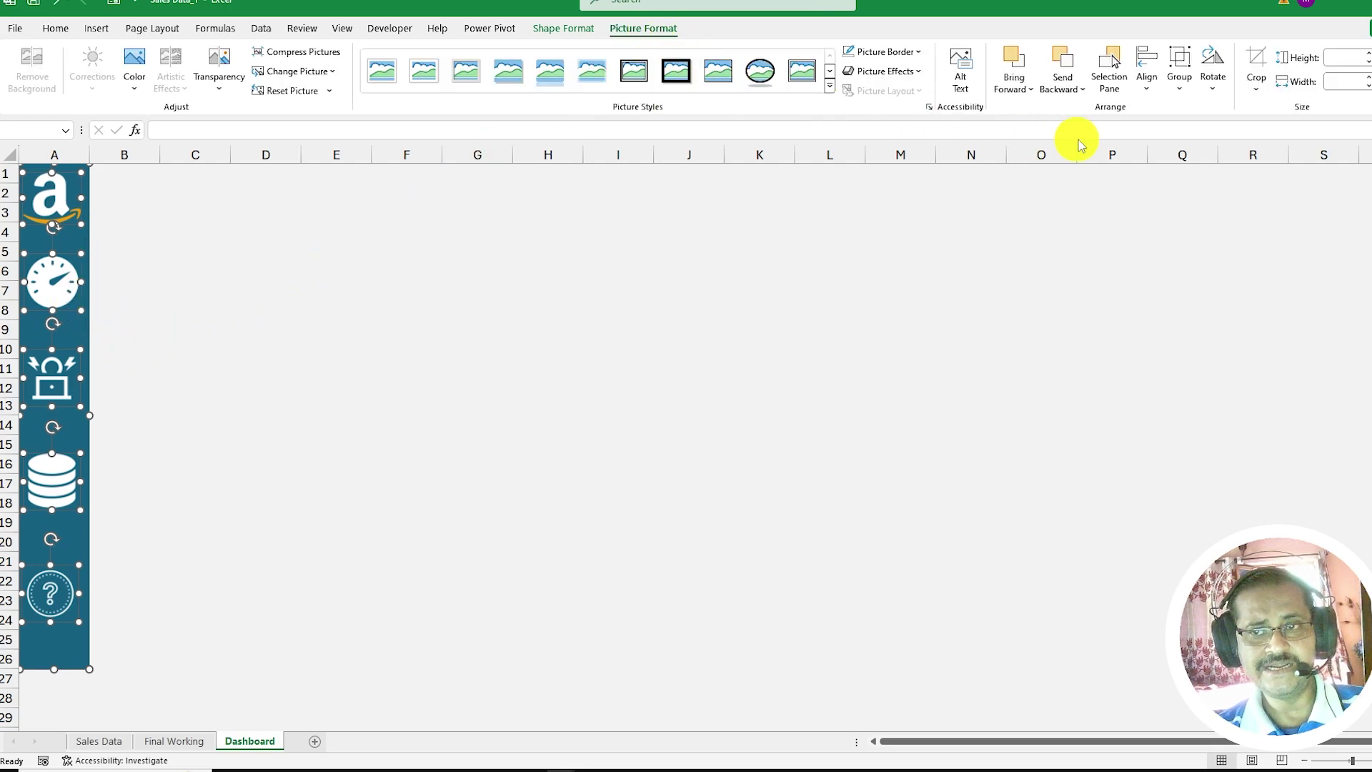
click(1179, 87)
click(1192, 113)
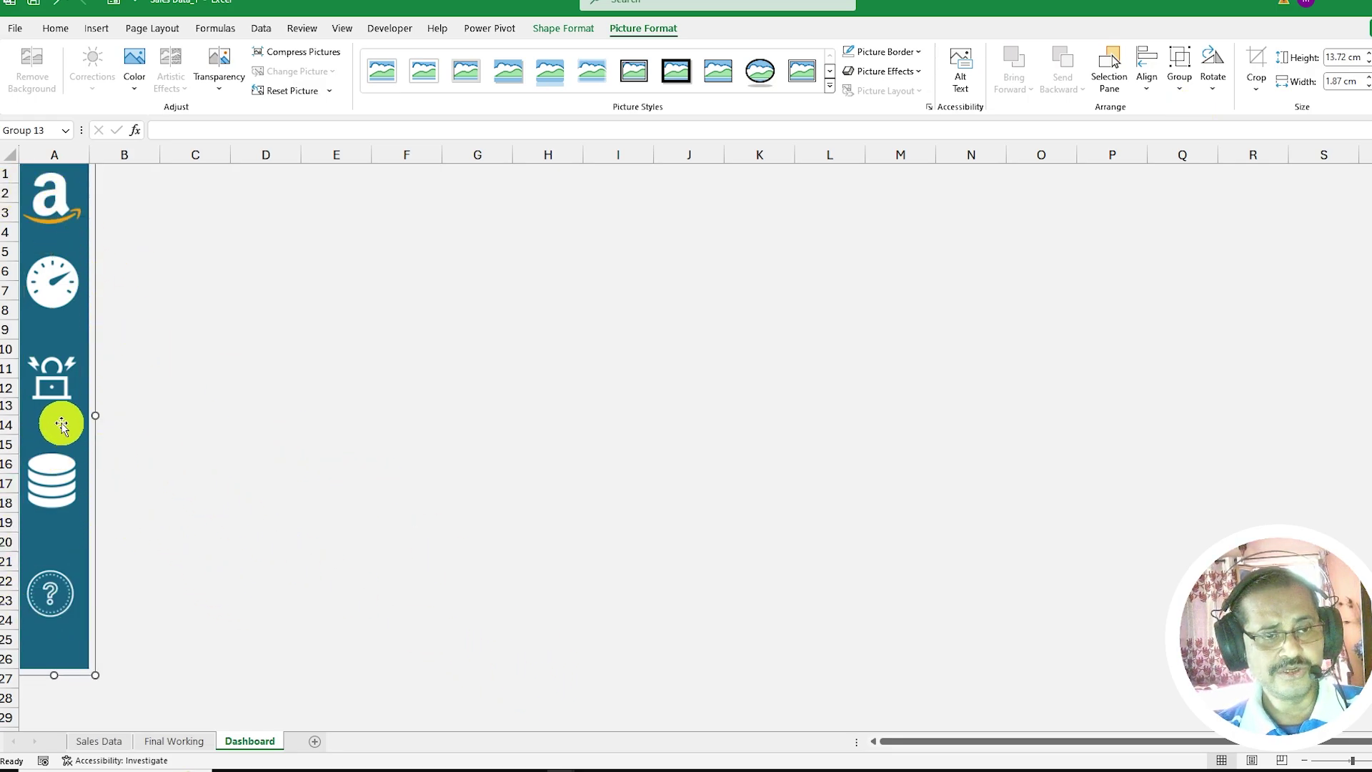
mouse_move(63, 420)
mouse_down()
mouse_move(192, 422)
mouse_move(60, 397)
mouse_up()
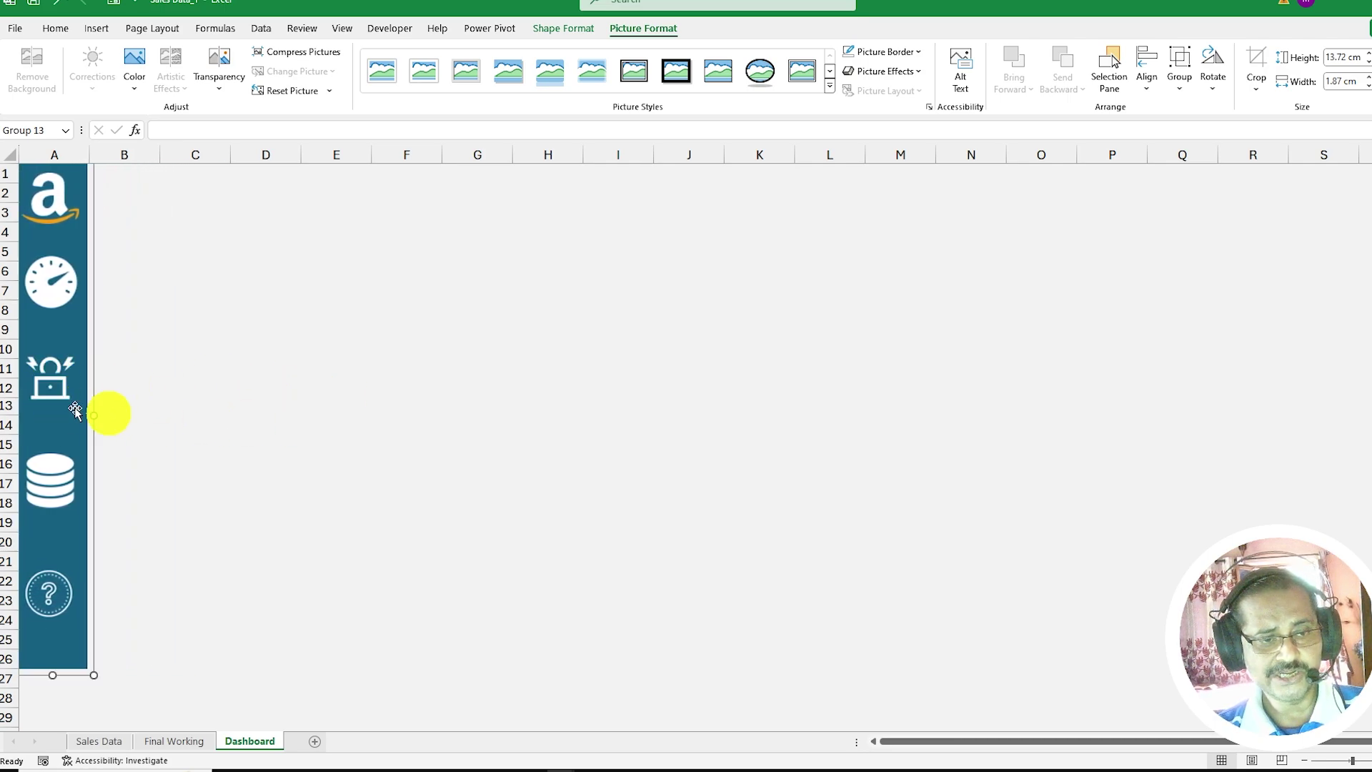
click(113, 337)
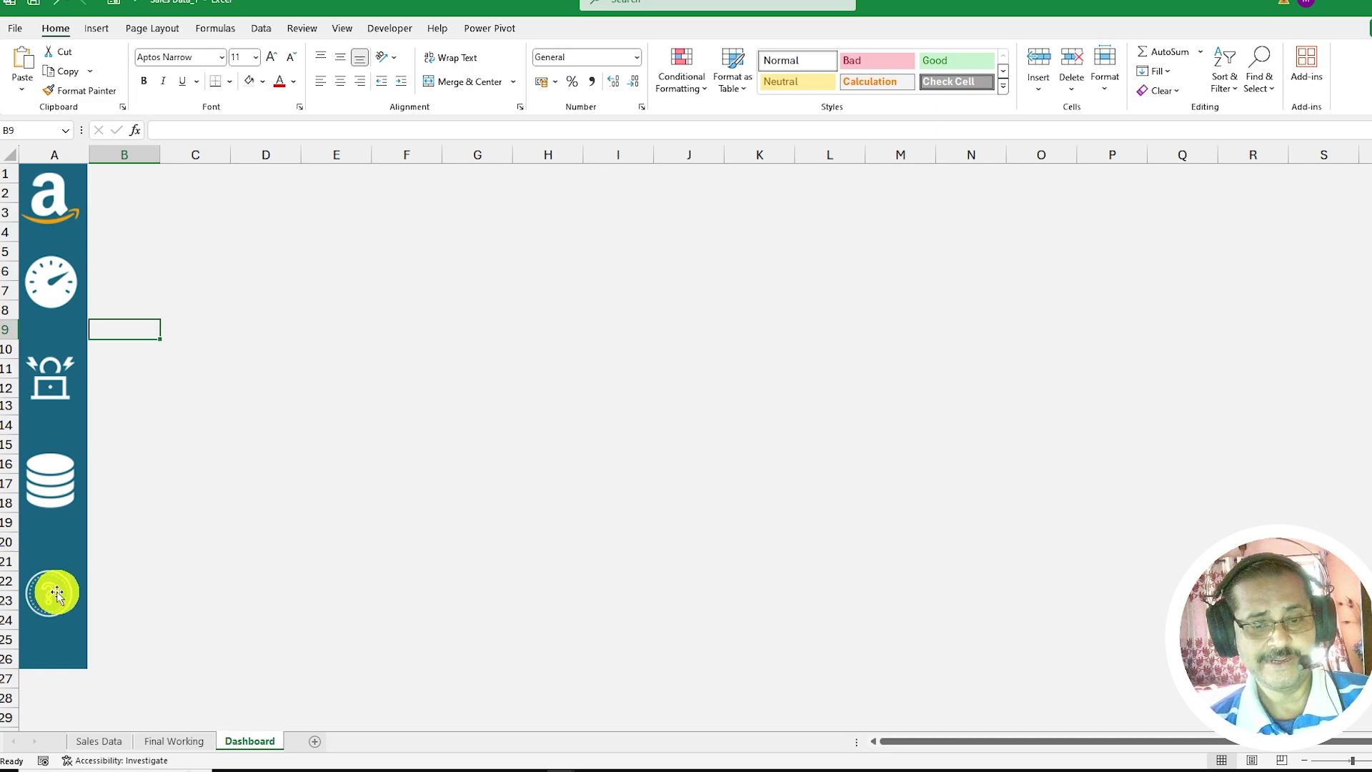
- Hyperlink the gauge icon in the side panel to cell A1 of the Dashboard sheet in this document
click(66, 281)
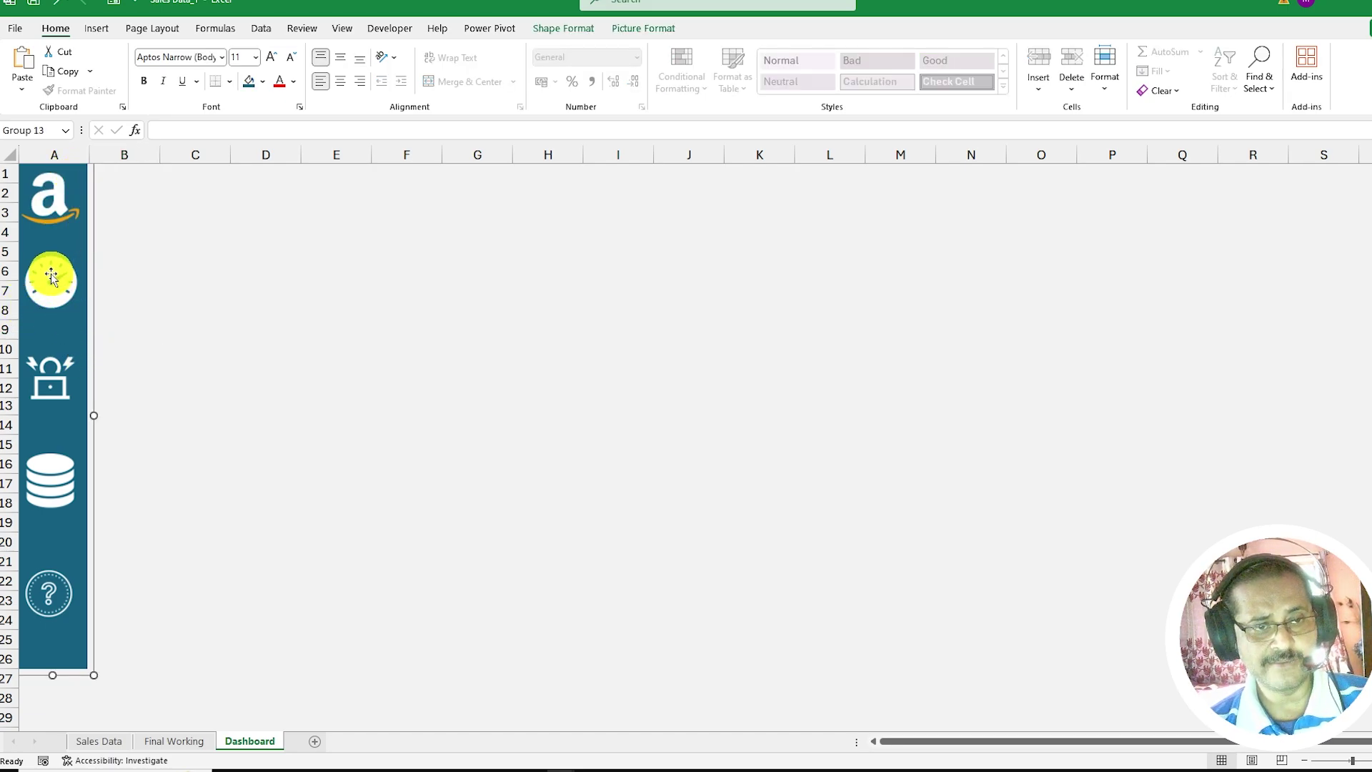
click(51, 277)
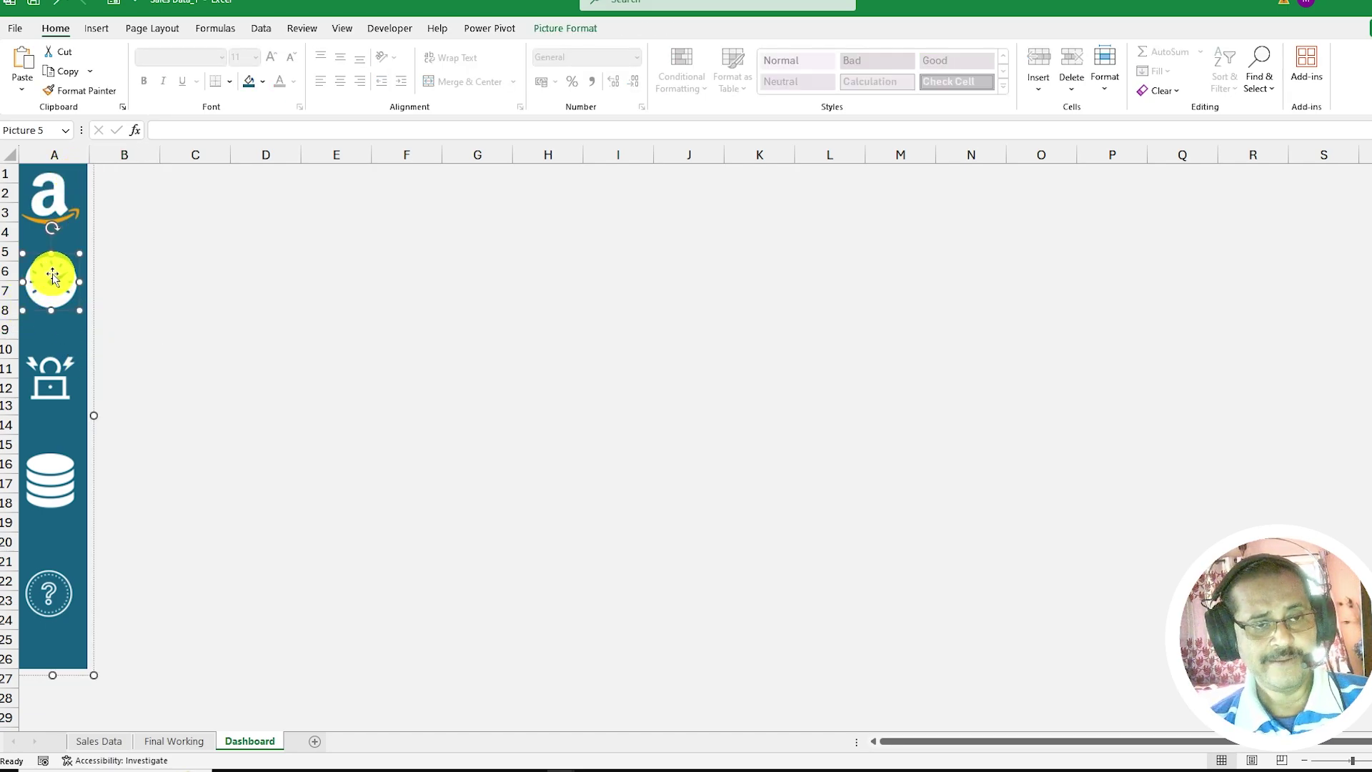
right_click(54, 272)
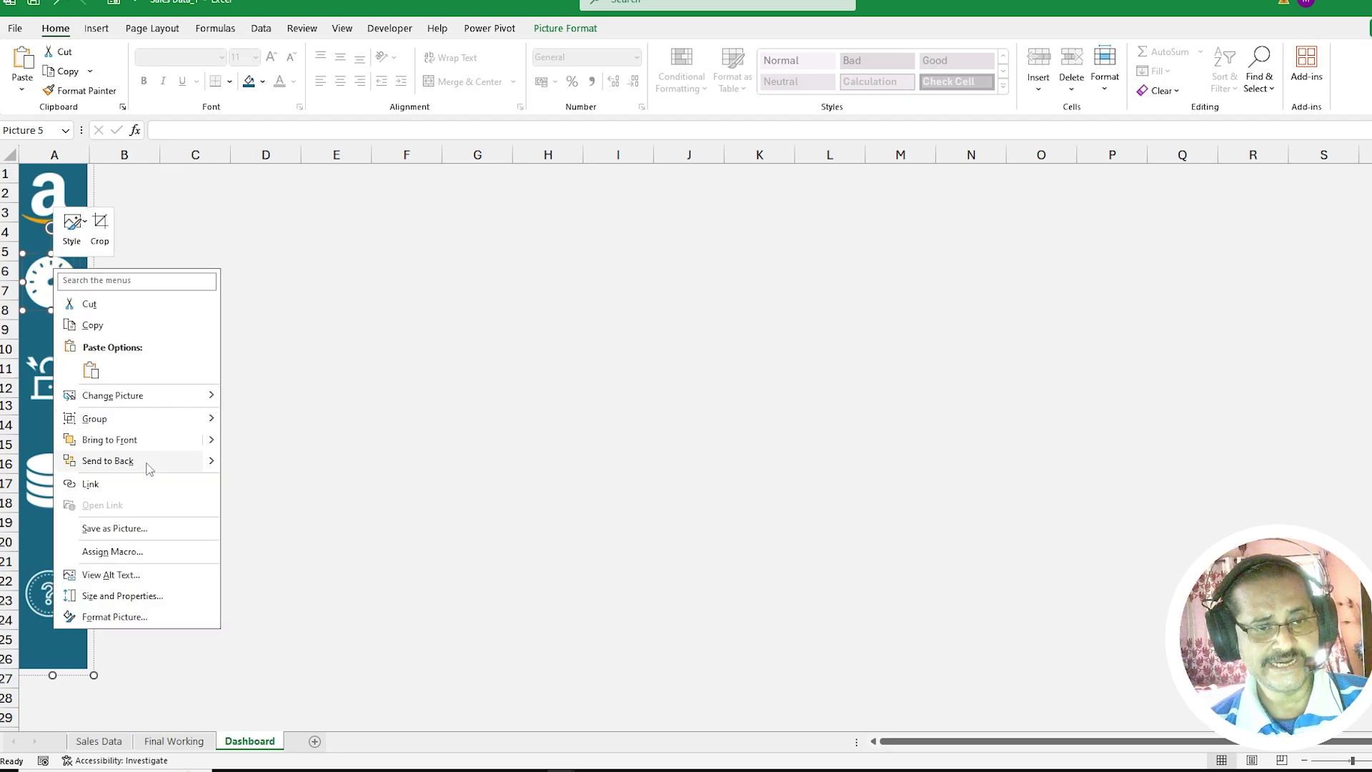
click(133, 487)
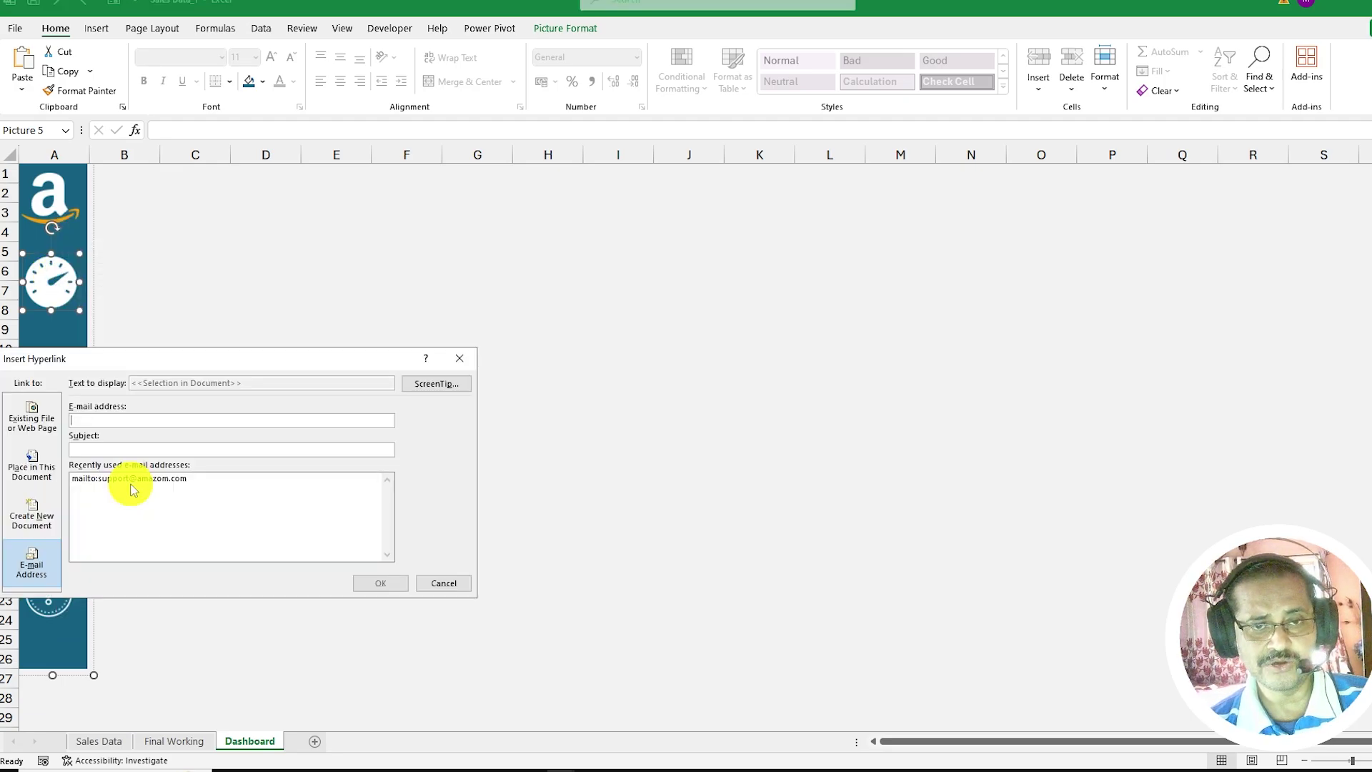
drag(187, 365, 539, 214)
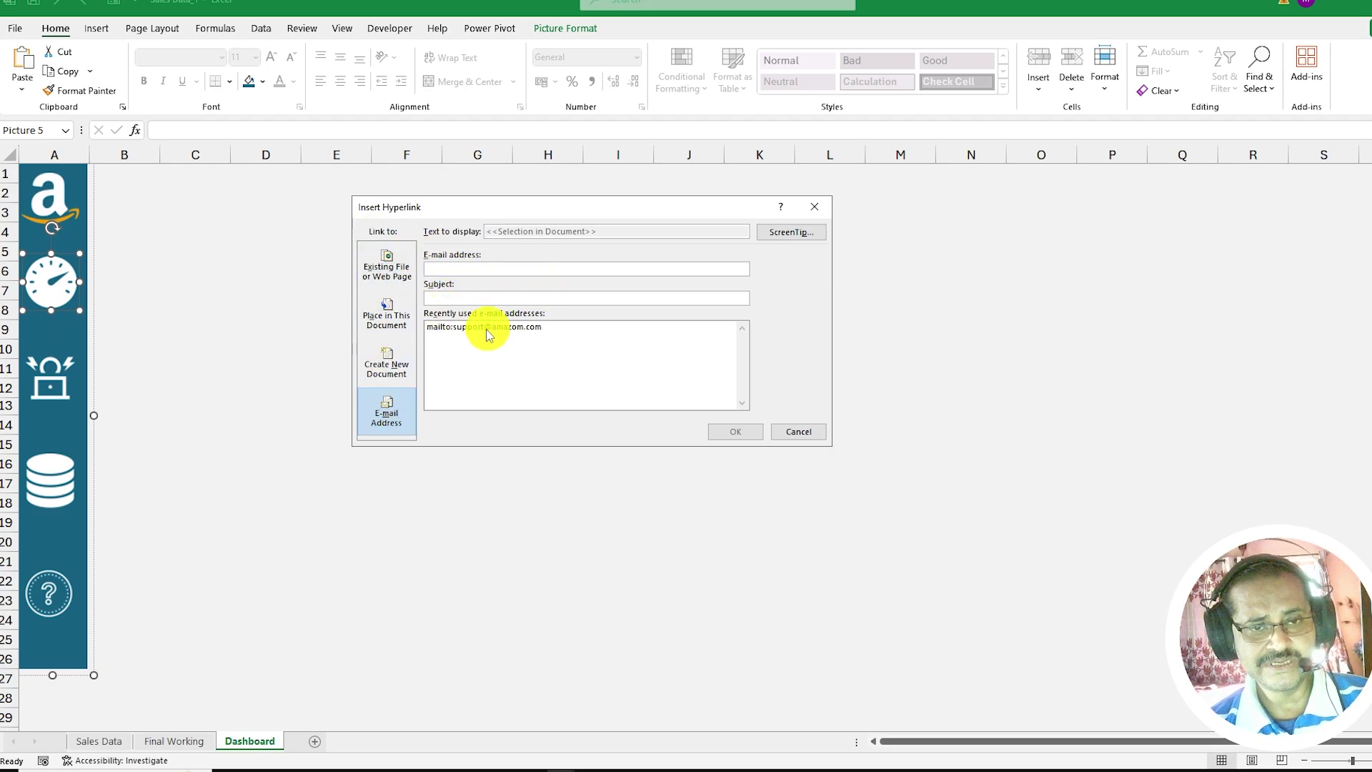
click(390, 331)
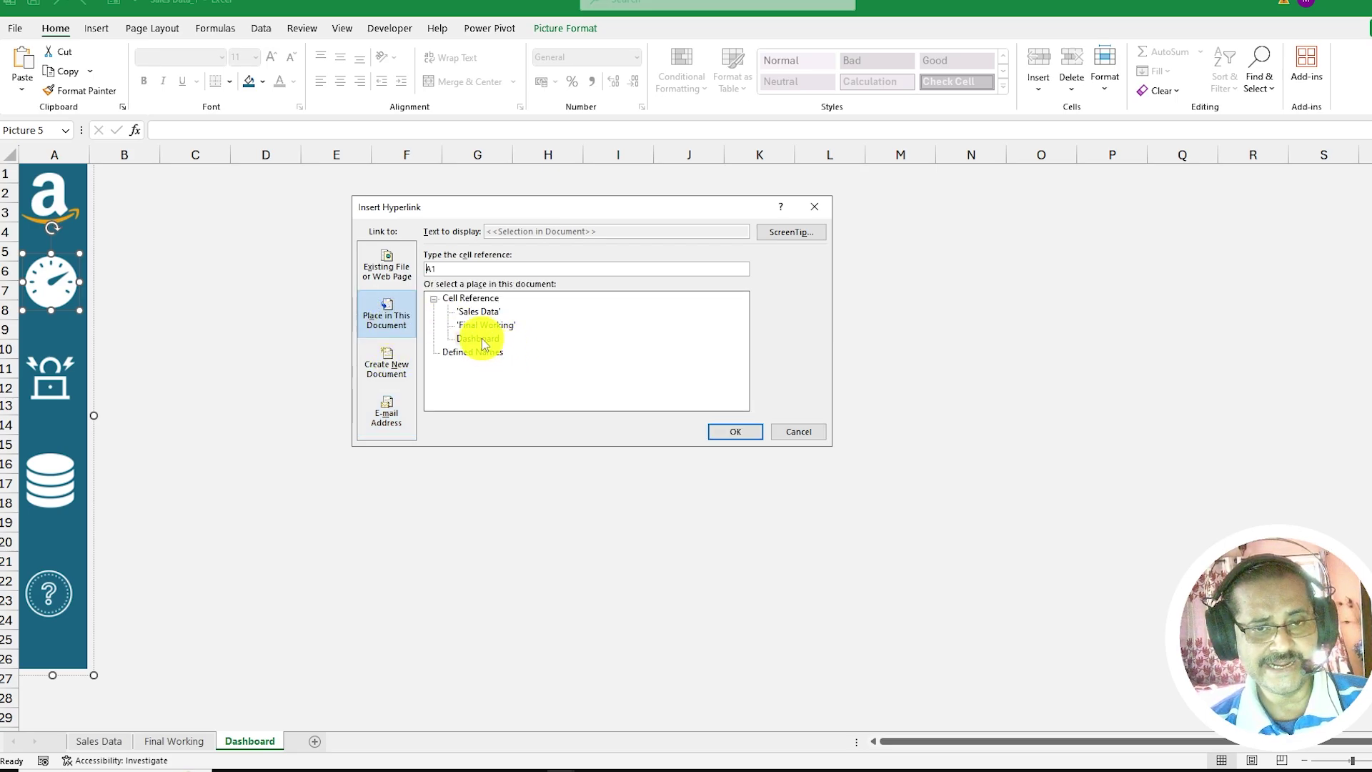
click(743, 433)
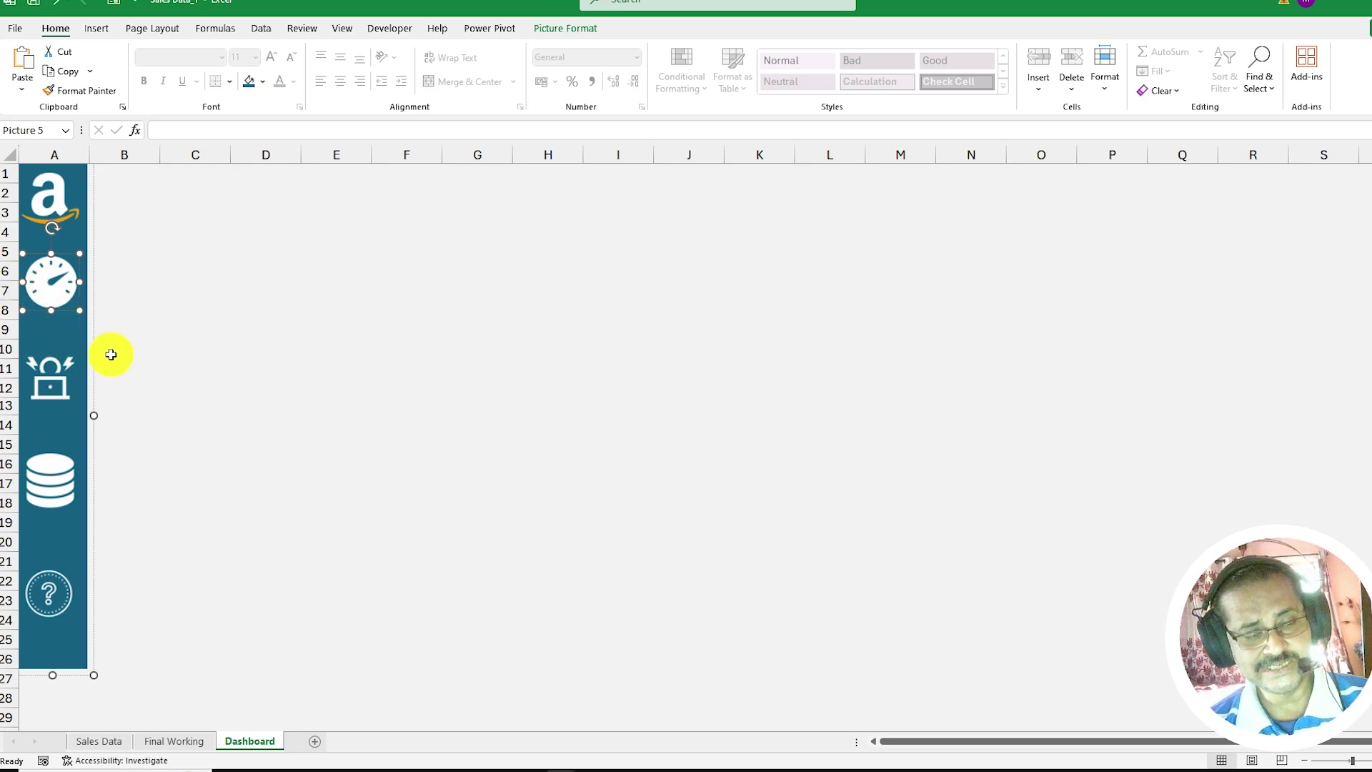
- Hyperlink the laptop icon in the side panel to cell A1 of the Final Working sheet
click(60, 380)
right_click(61, 375)
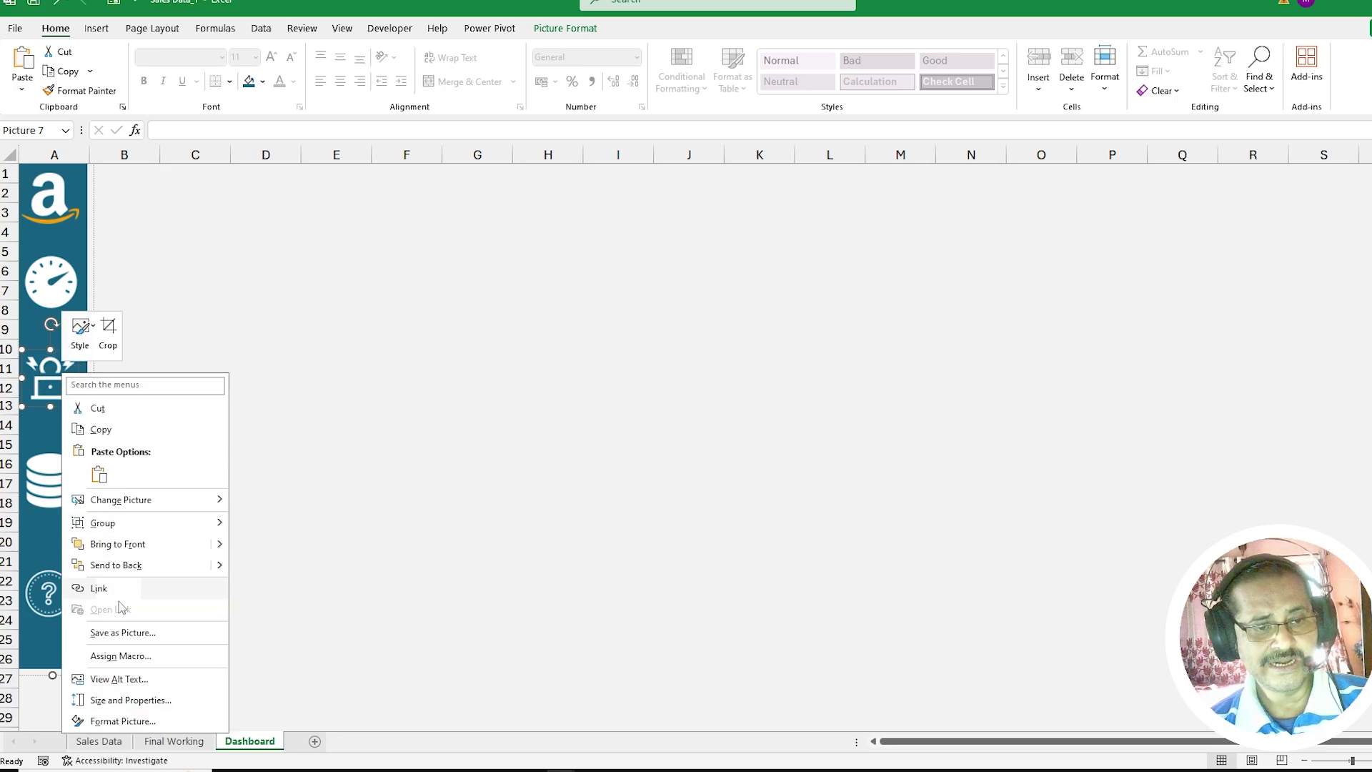
click(42, 385)
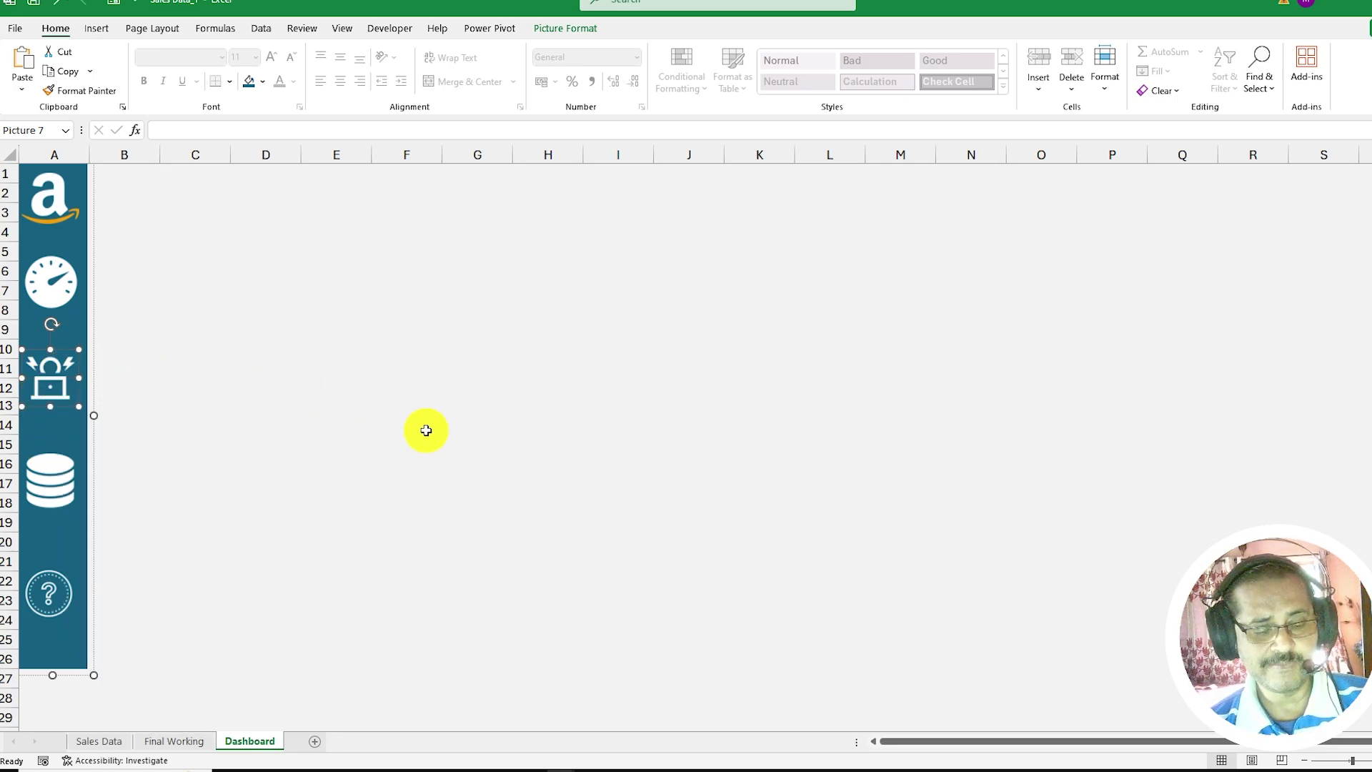
key(ctrl+k)
drag(679, 199, 545, 193)
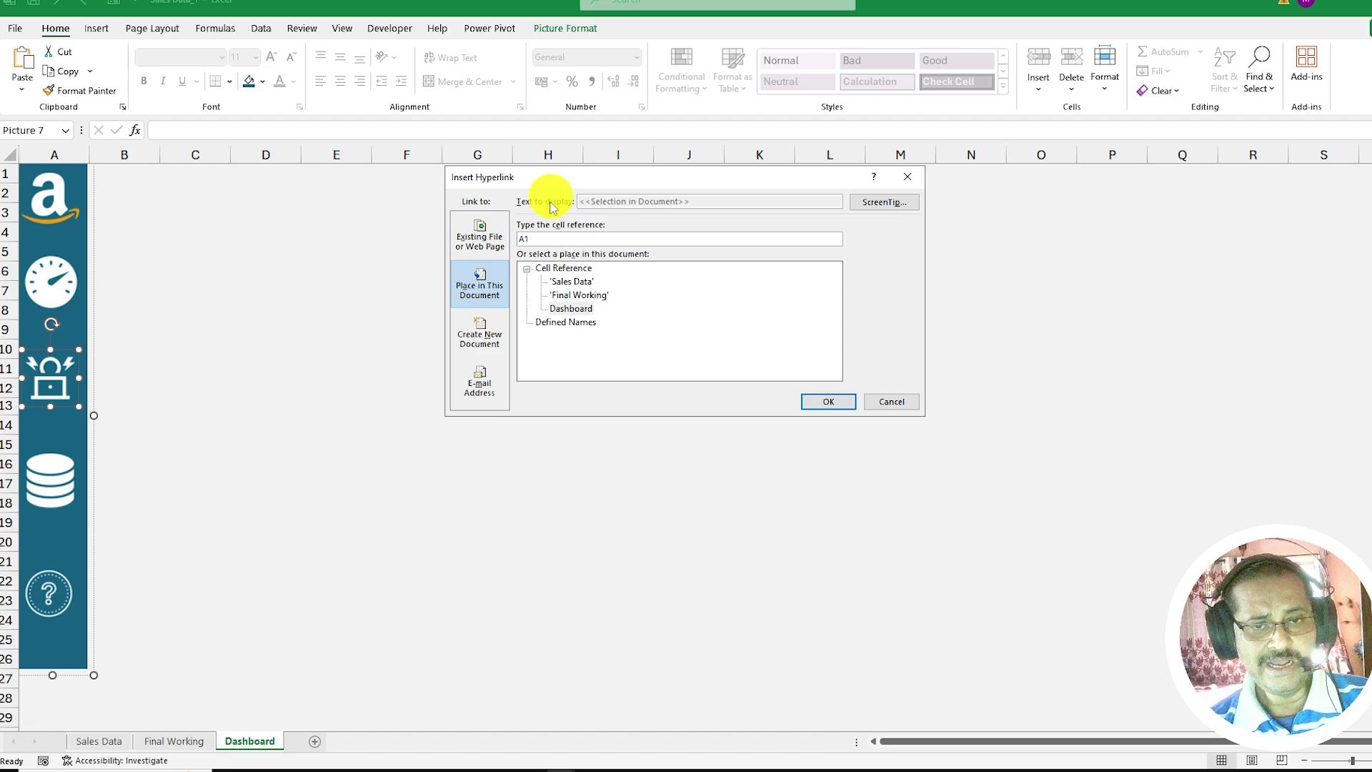
click(572, 295)
click(827, 403)
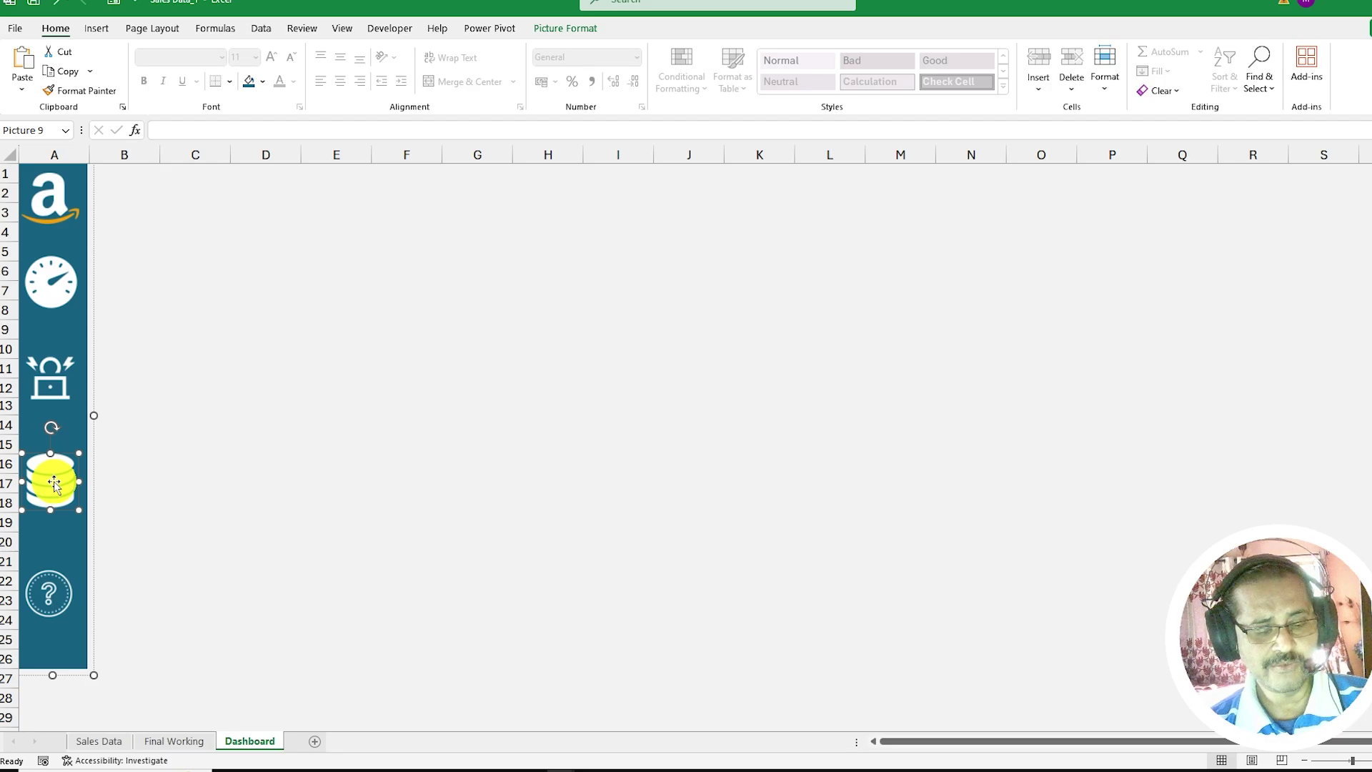
- Hyperlink the database icon in the side panel to cell A1 of the Sales Data sheet
key(ctrl+k)
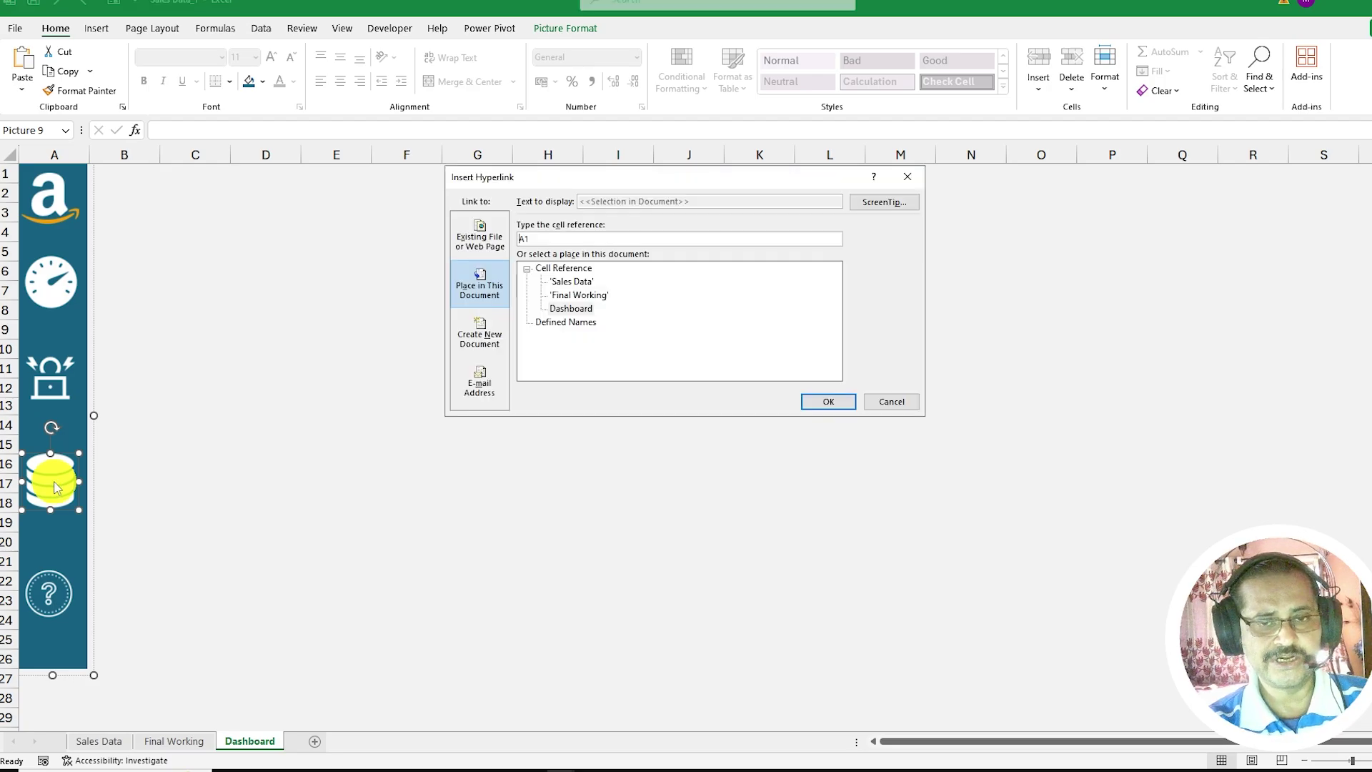
click(563, 283)
click(817, 402)
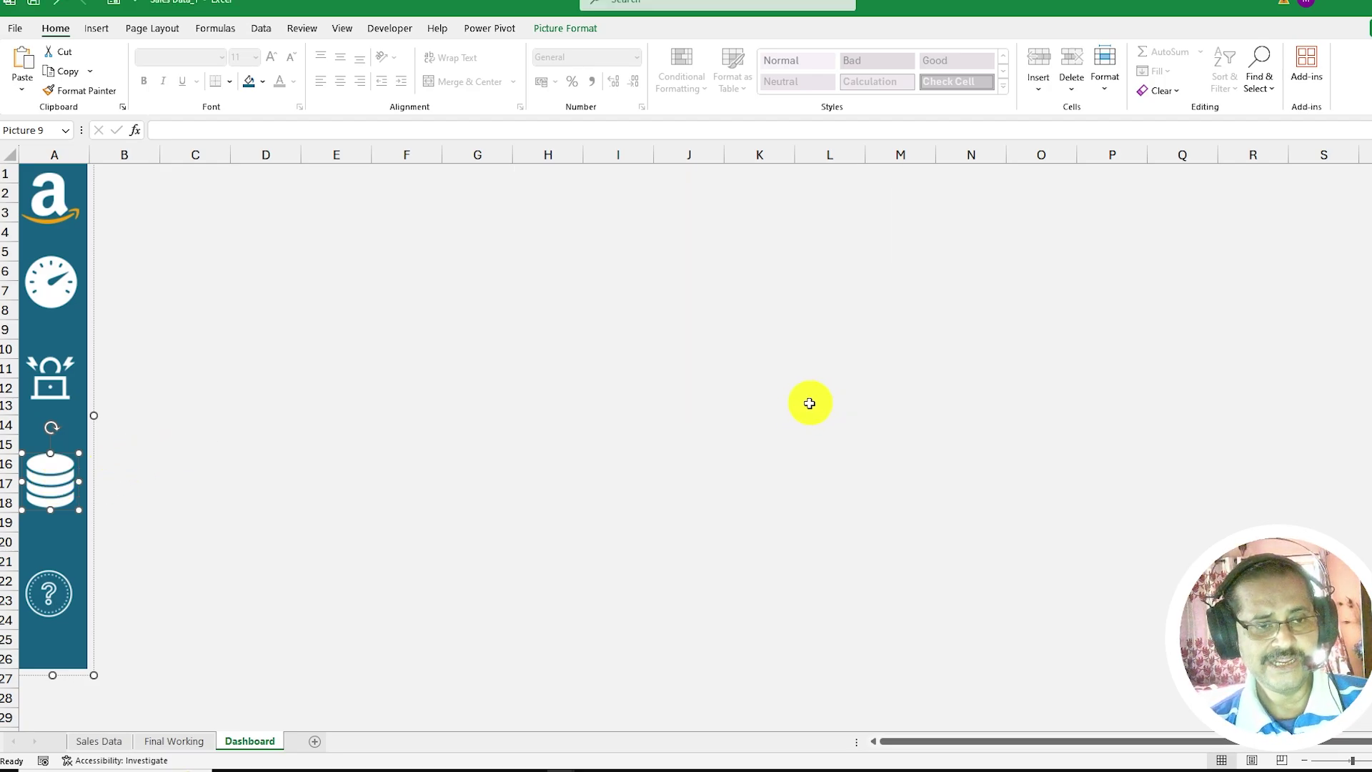
- Hyperlink the question mark icon to an e-mail address, using the recently used support address
click(55, 598)
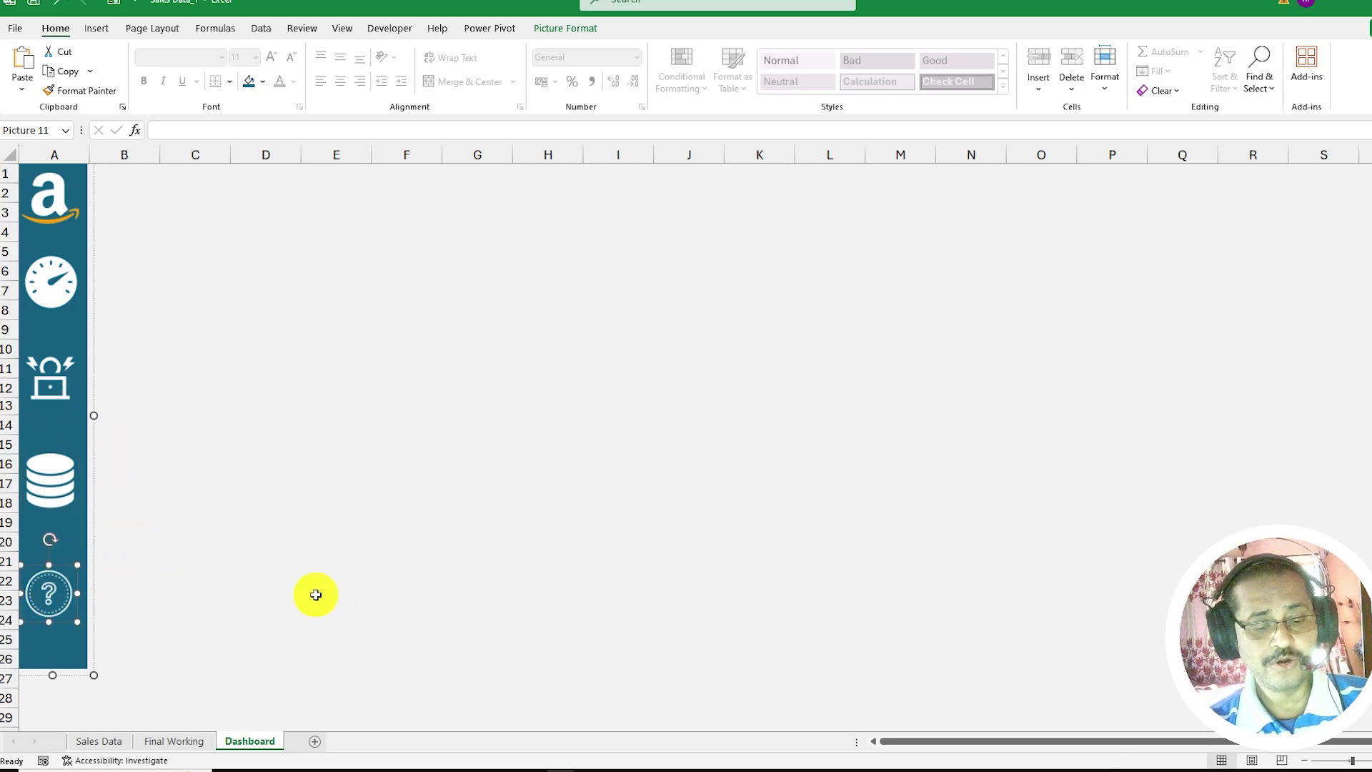
key(ctrl+k)
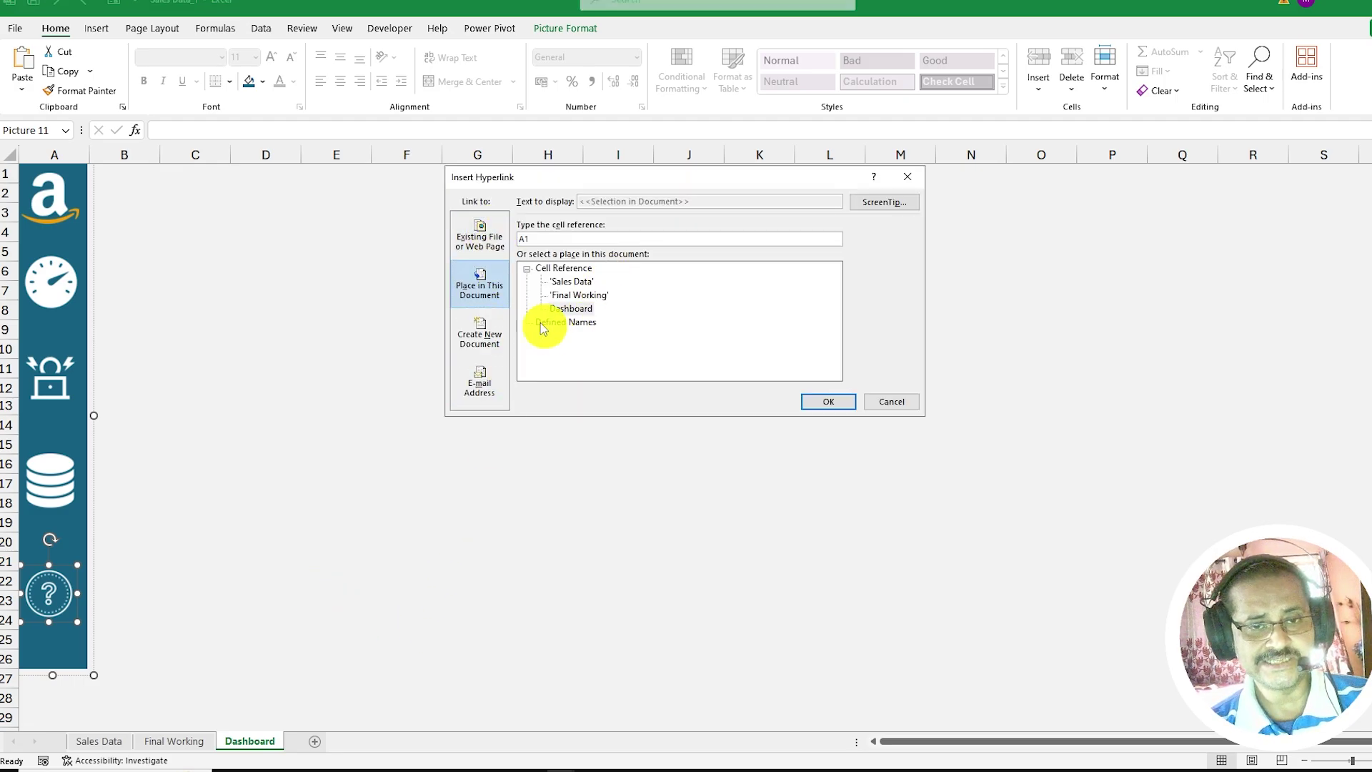
click(481, 391)
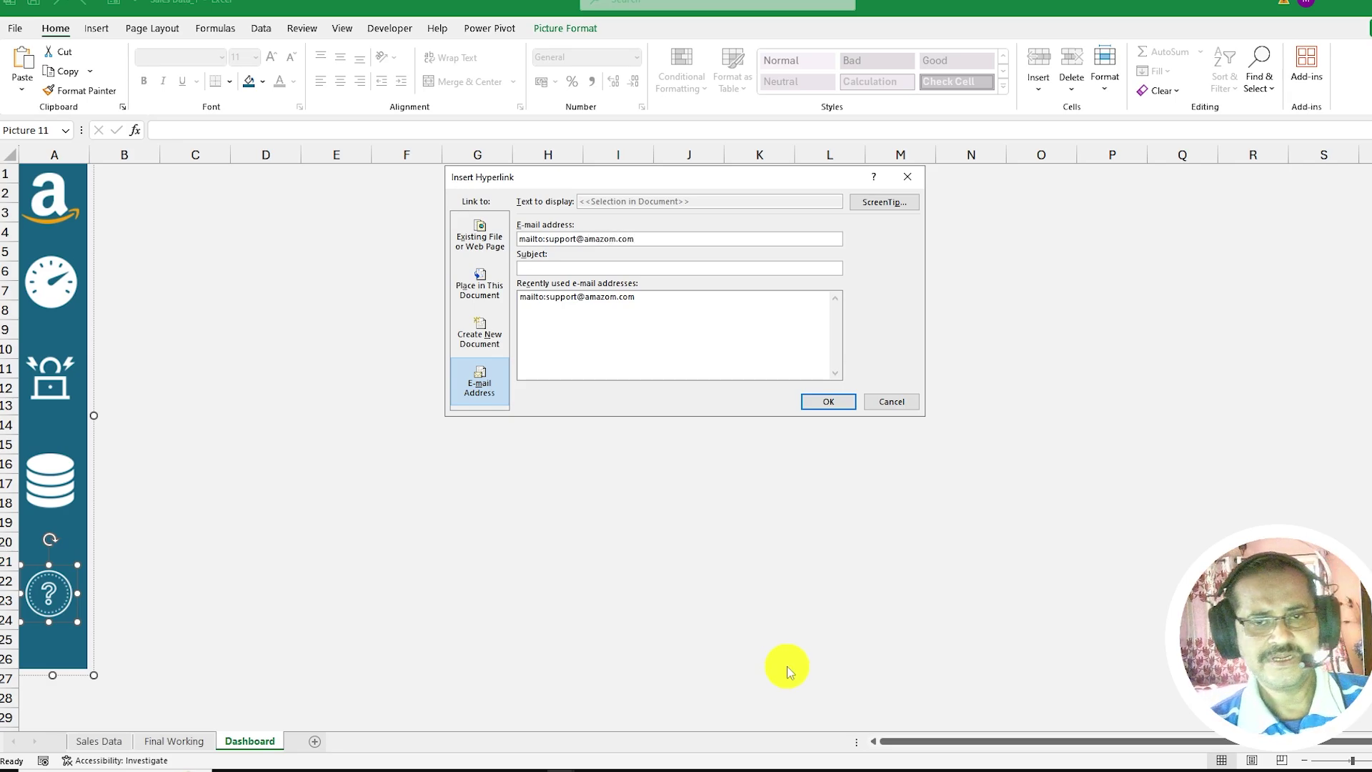
click(829, 402)
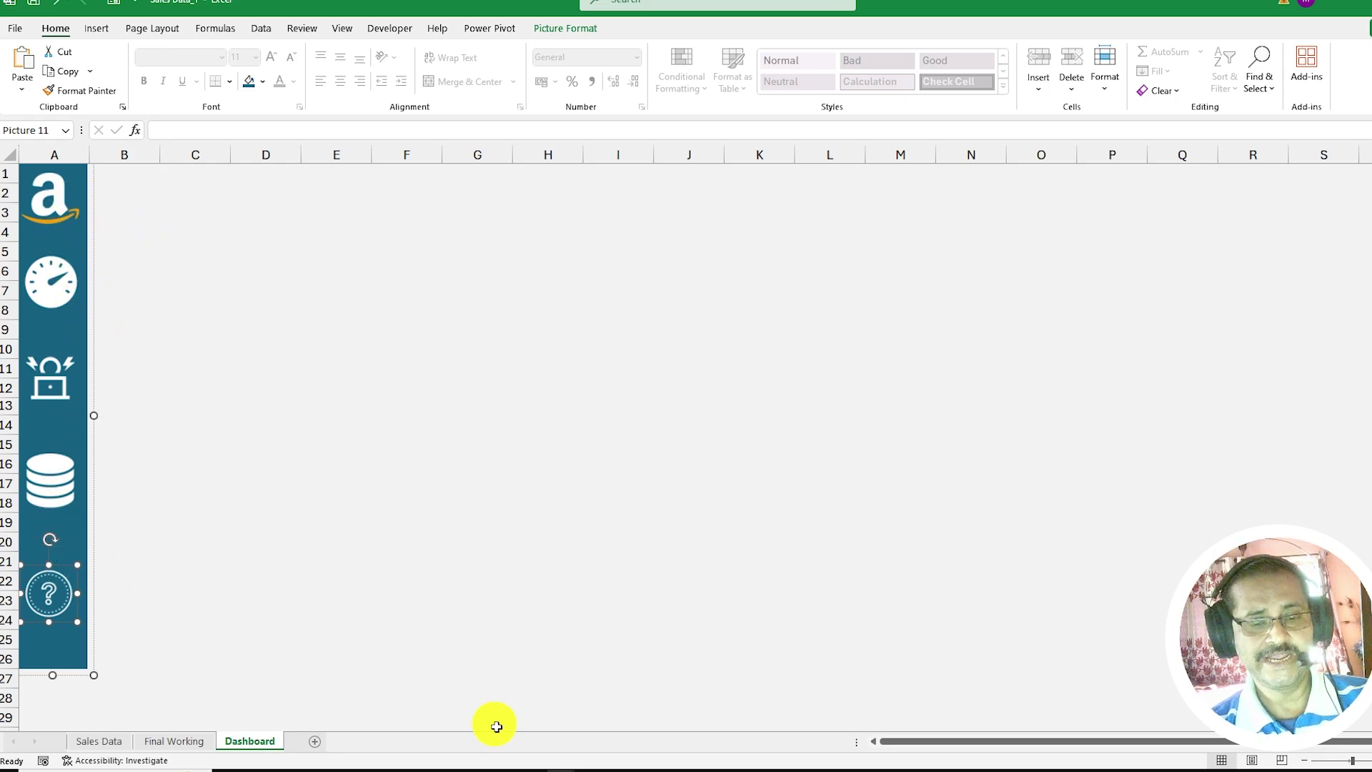
click(154, 433)
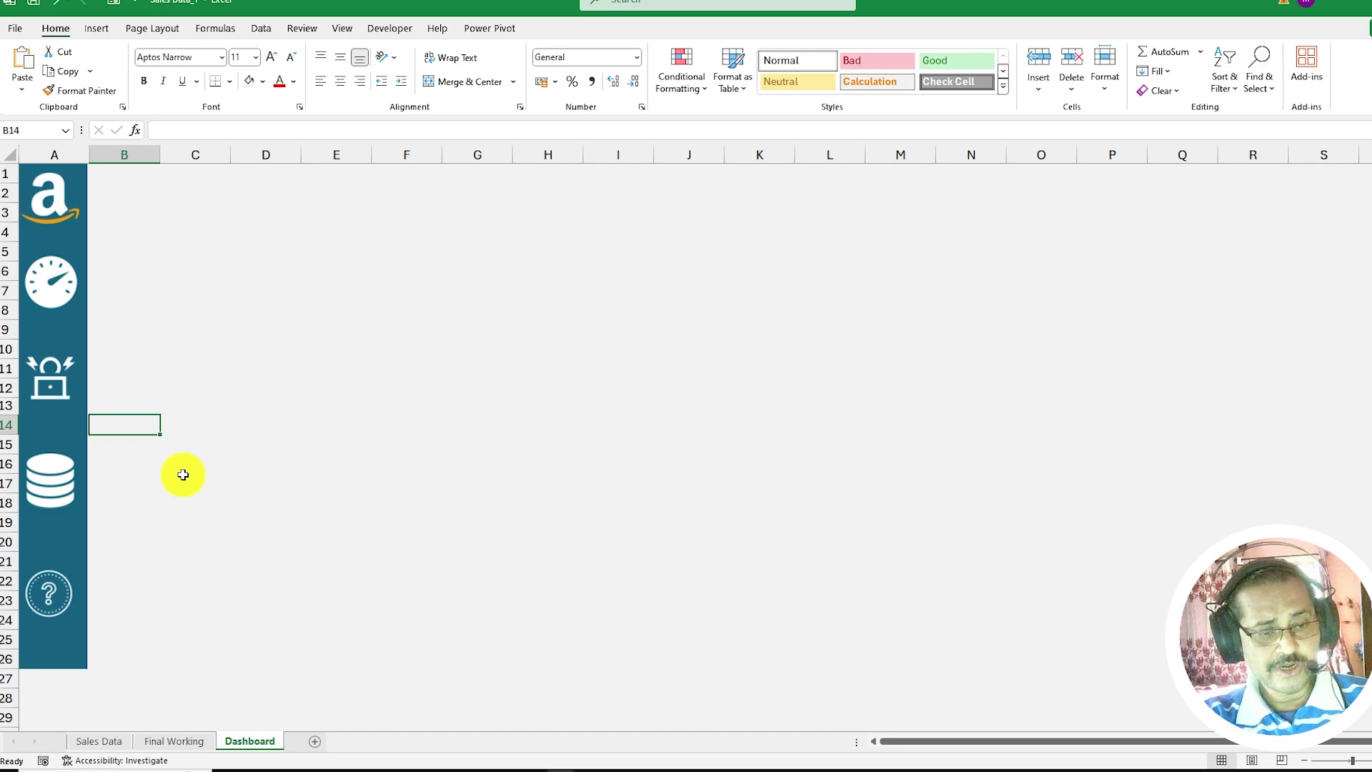
click(84, 321)
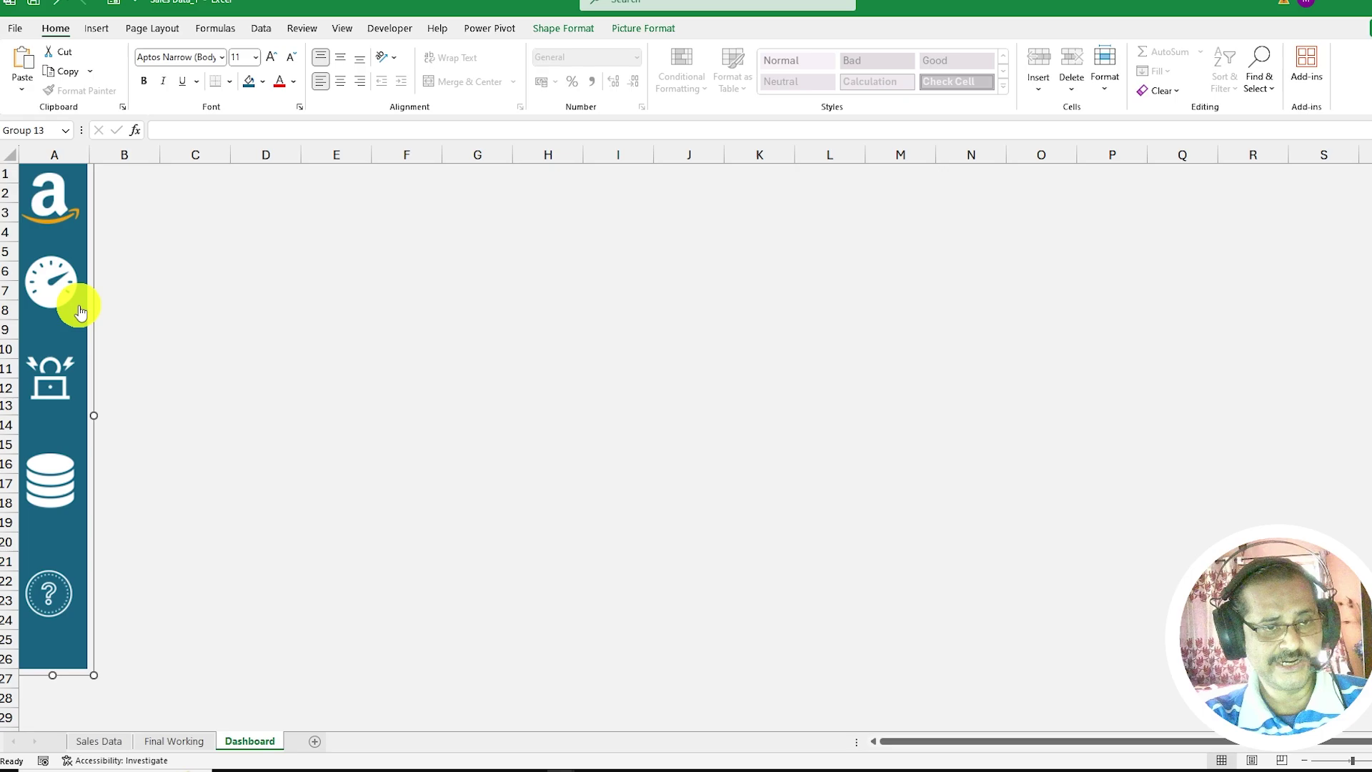
- Copy the grouped icon side panel from the Dashboard sheet to Final Working and align it over column A from row 1
right_click(81, 307)
click(102, 360)
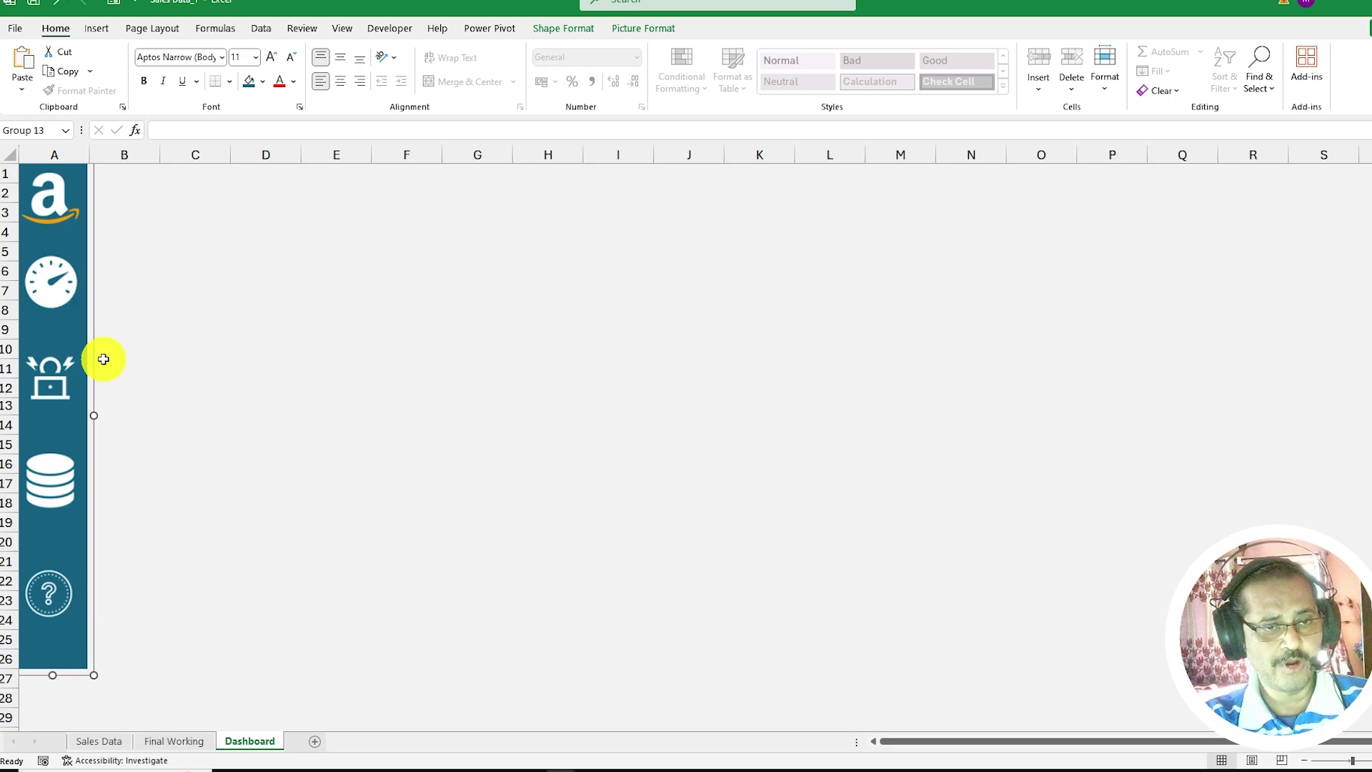
click(173, 741)
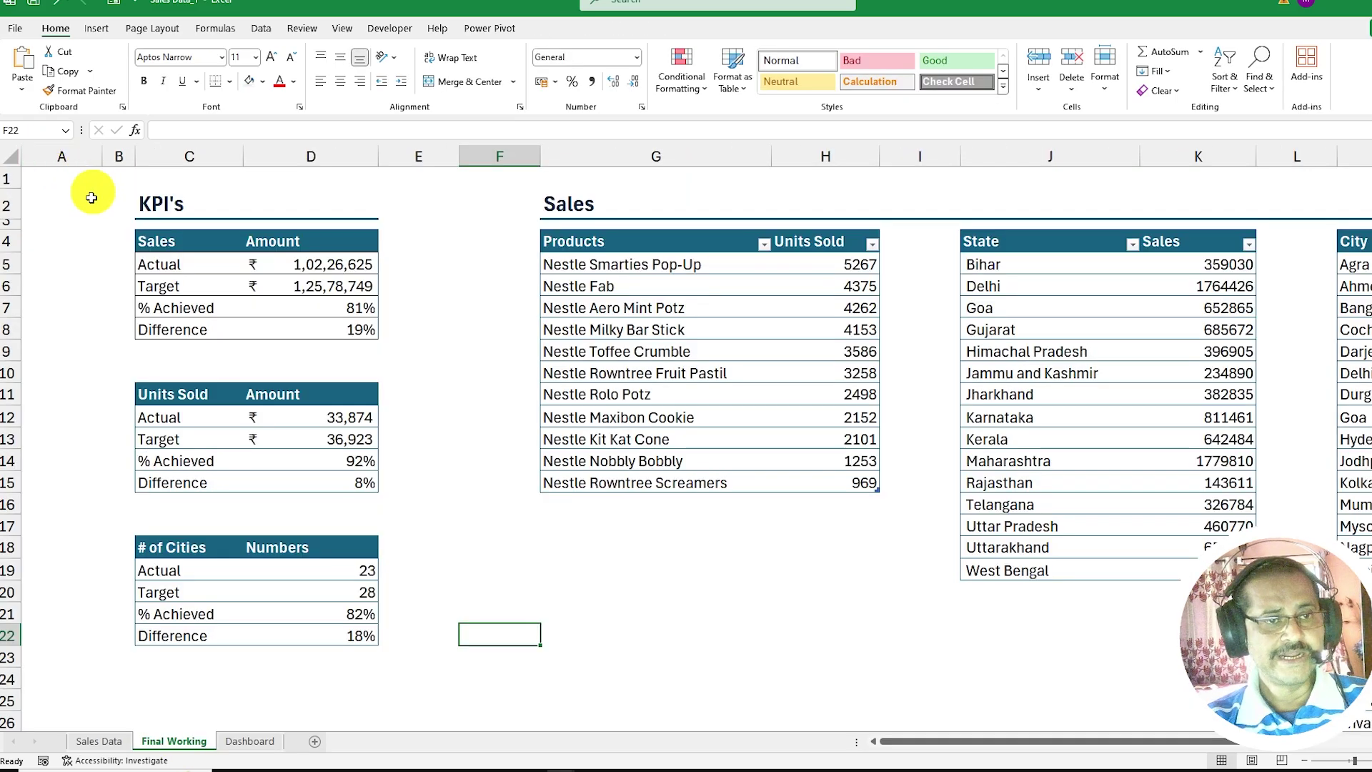
click(39, 177)
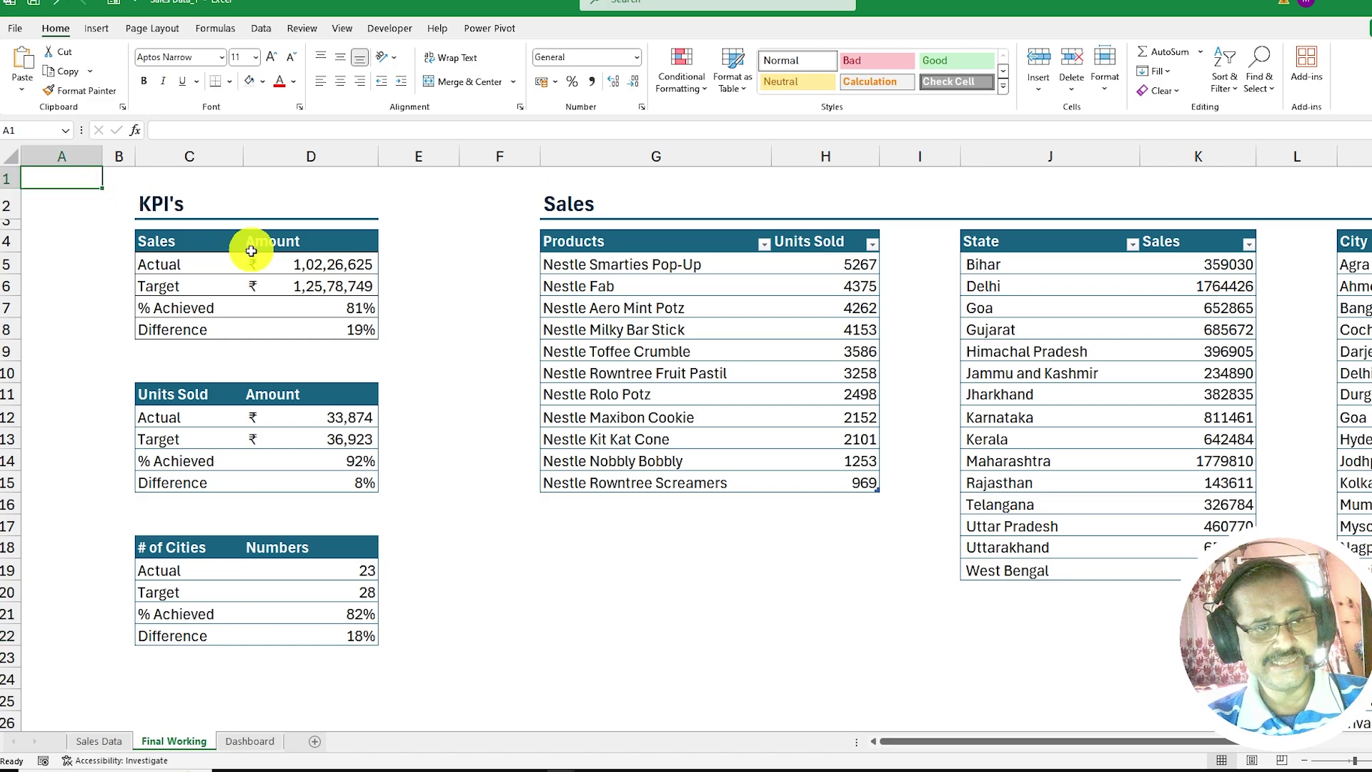
key(ctrl+v)
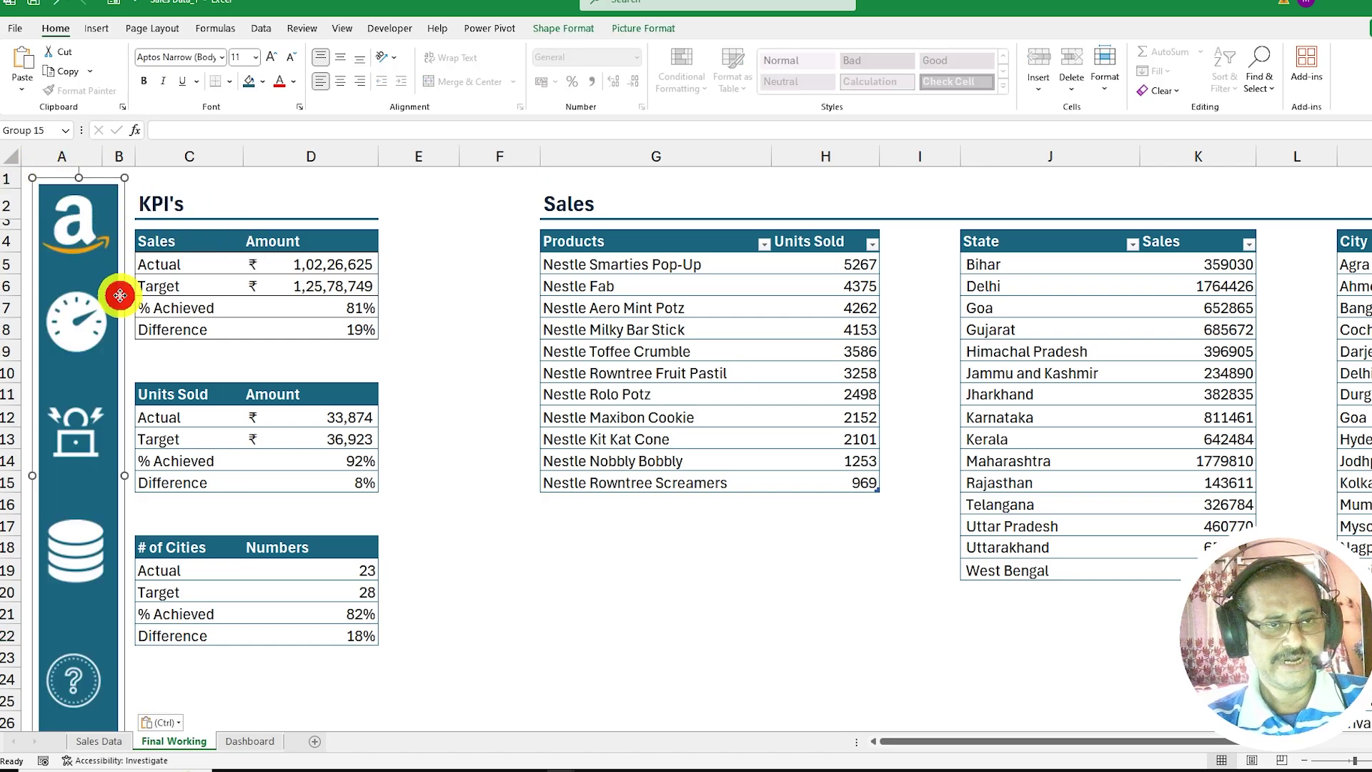
drag(116, 291, 106, 271)
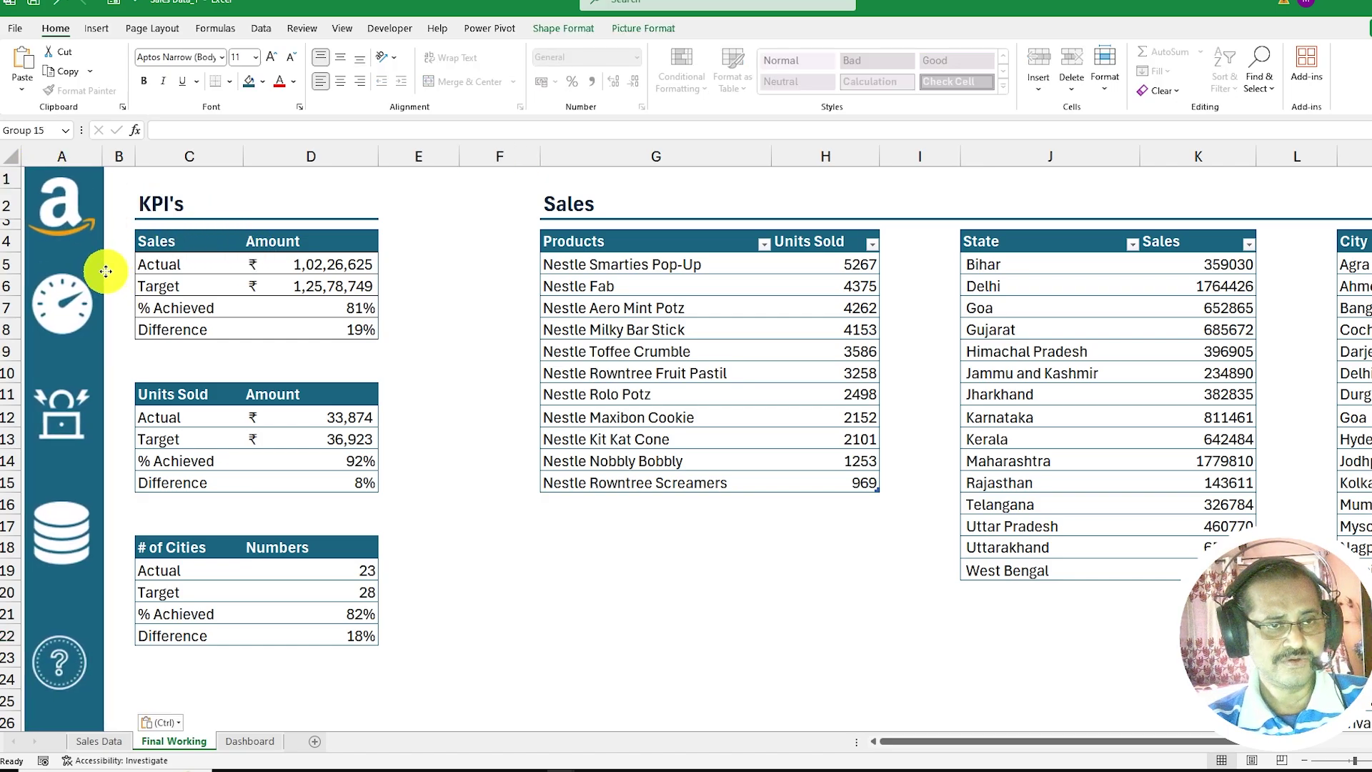
- Paste the icon side panel into the Sales Data sheet as well and align it over column A from row 1
click(100, 740)
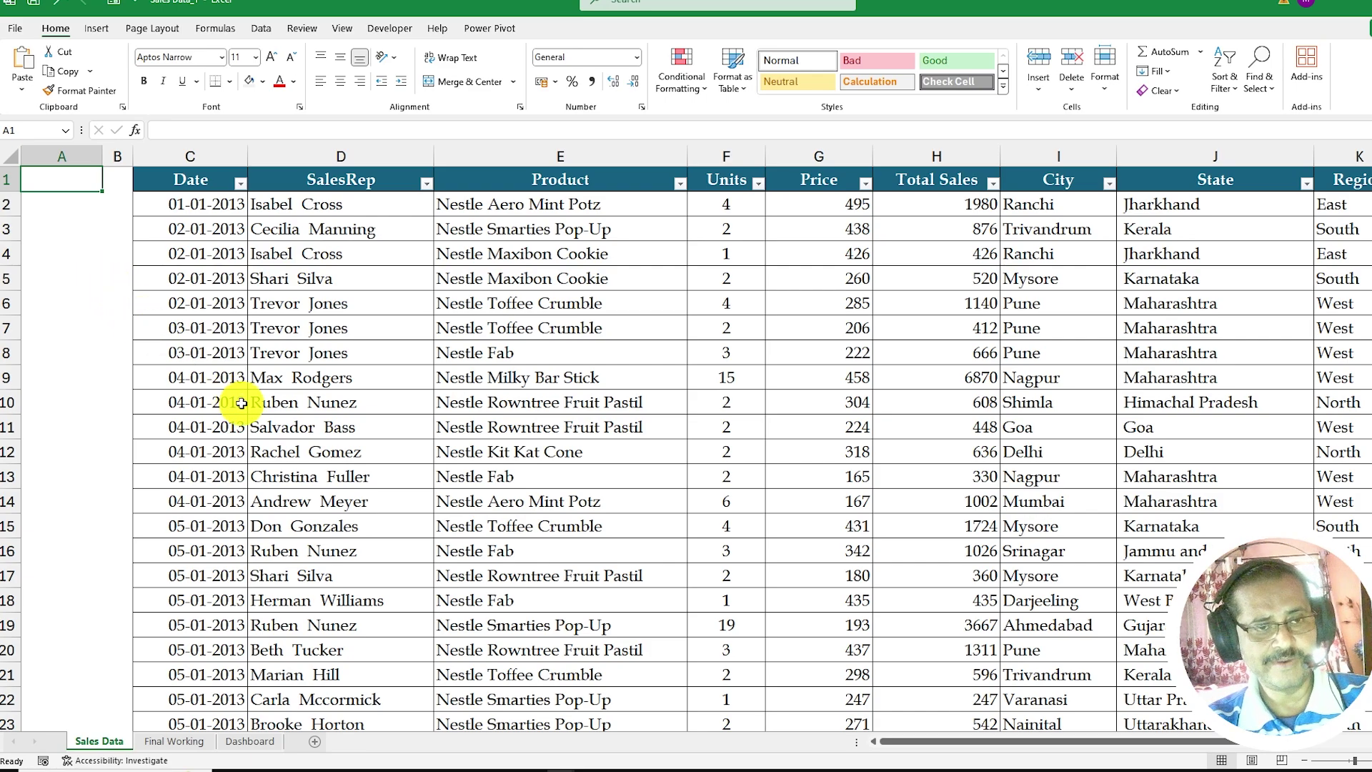
key(ctrl+v)
mouse_move(113, 362)
mouse_down()
mouse_move(107, 336)
mouse_move(96, 342)
mouse_up()
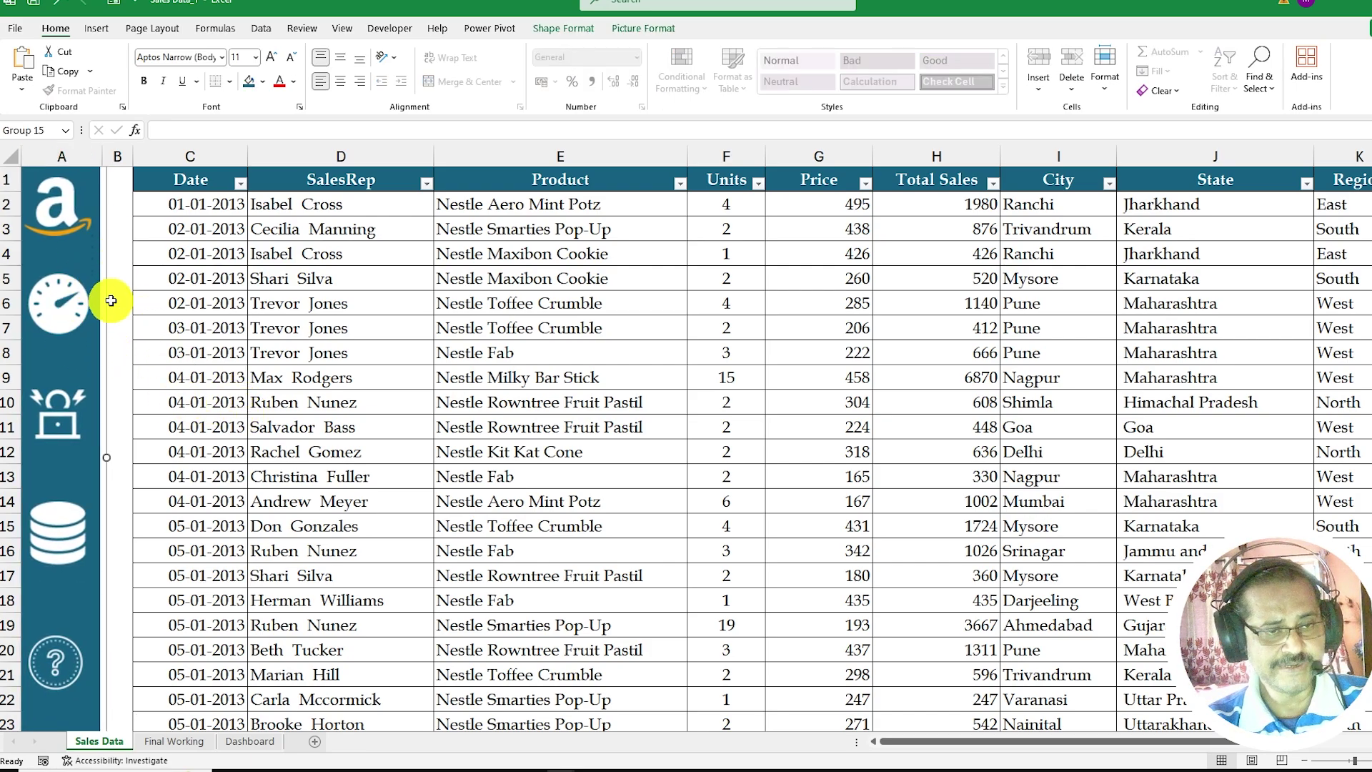
click(115, 471)
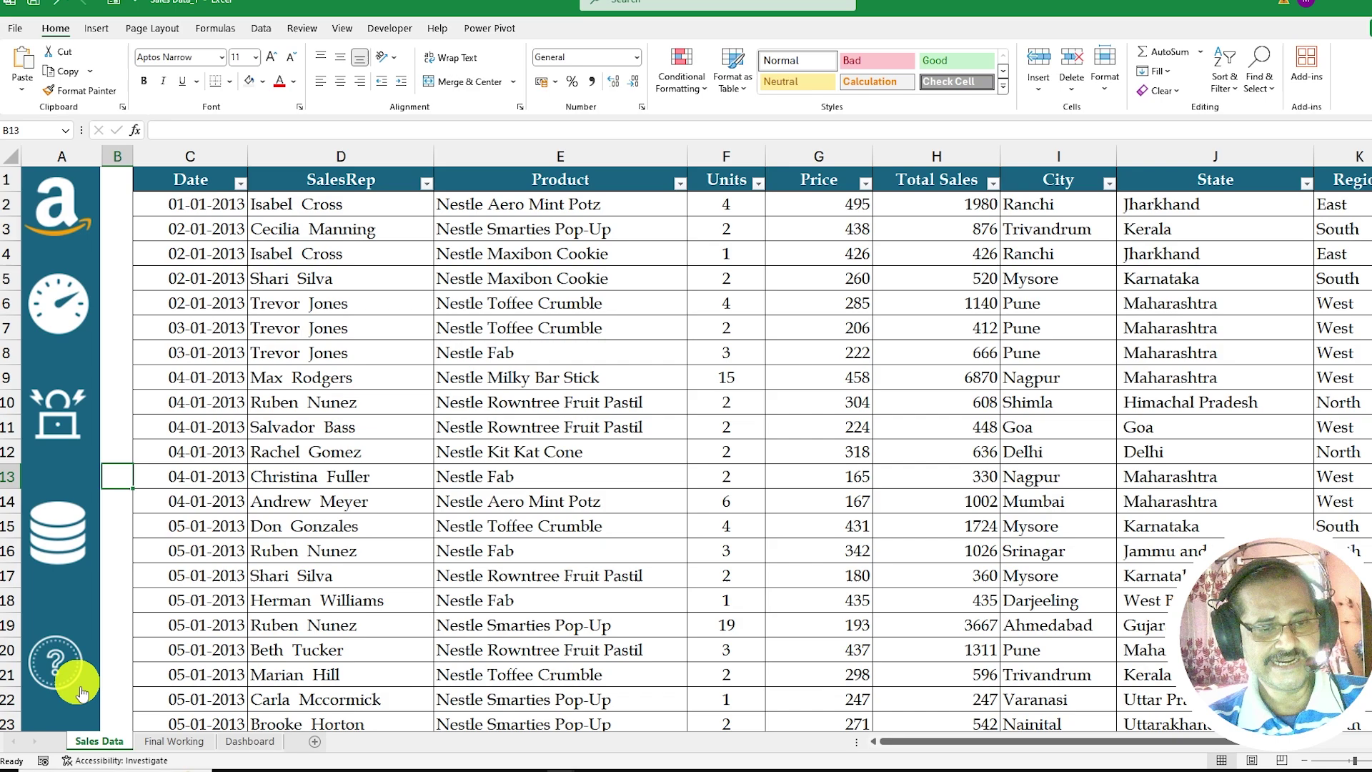
- Test the side panel's gauge, database and question mark hyperlinks across the sheets, closing the mail account setup window
click(69, 314)
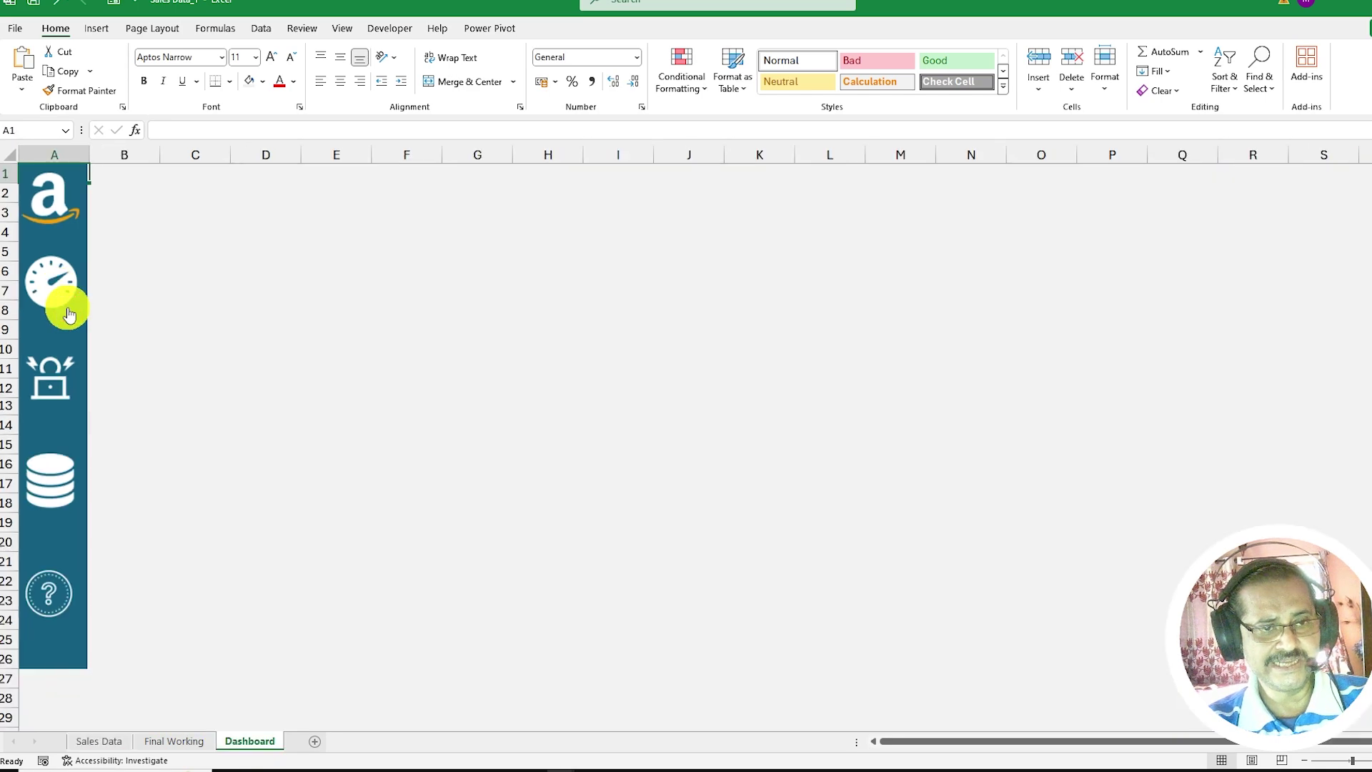
click(183, 739)
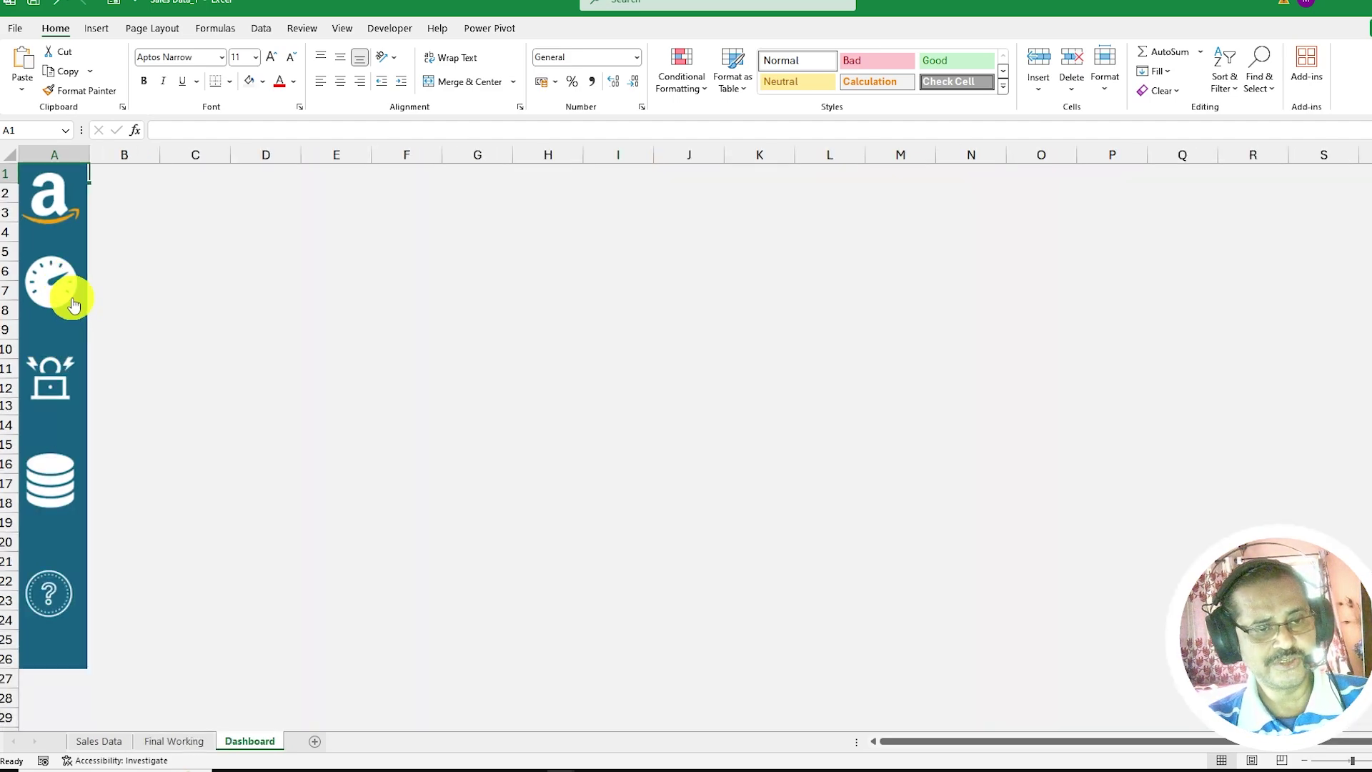
click(60, 489)
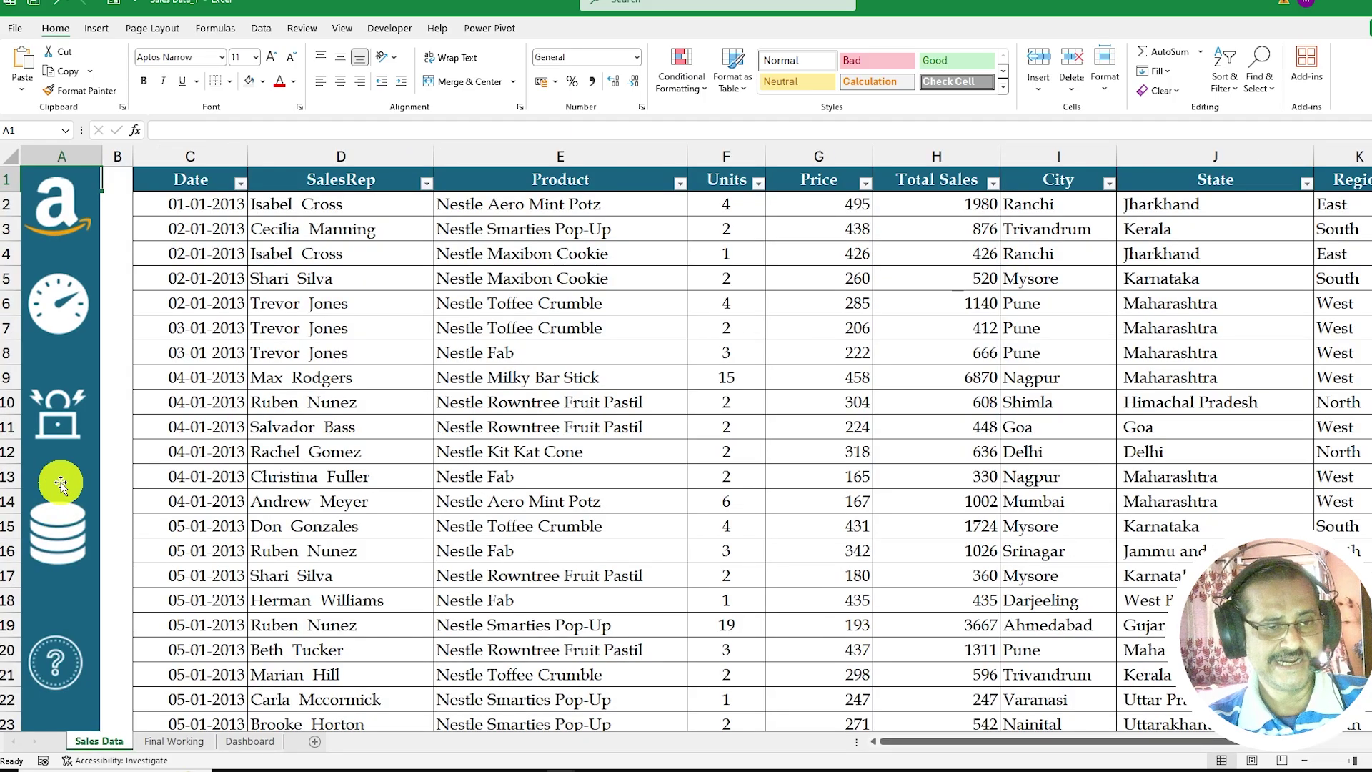
click(66, 314)
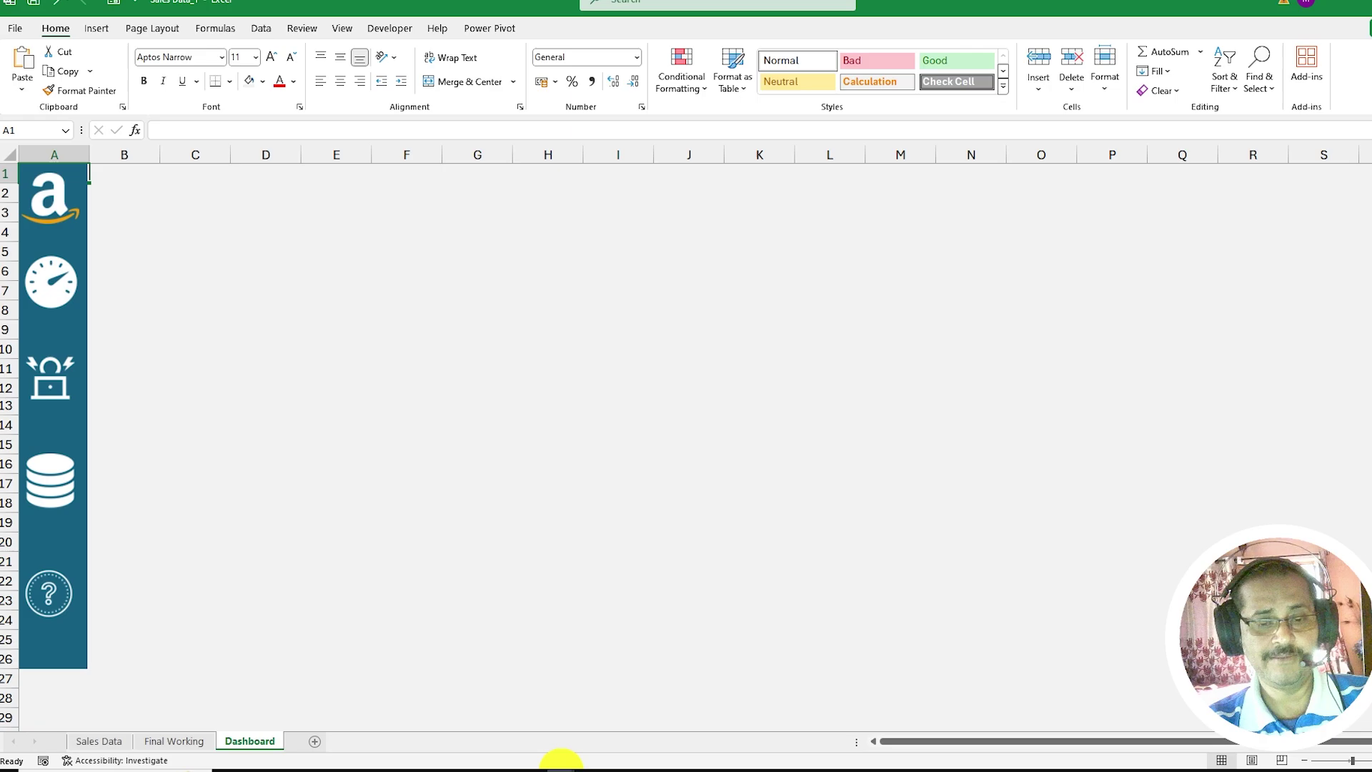
click(52, 578)
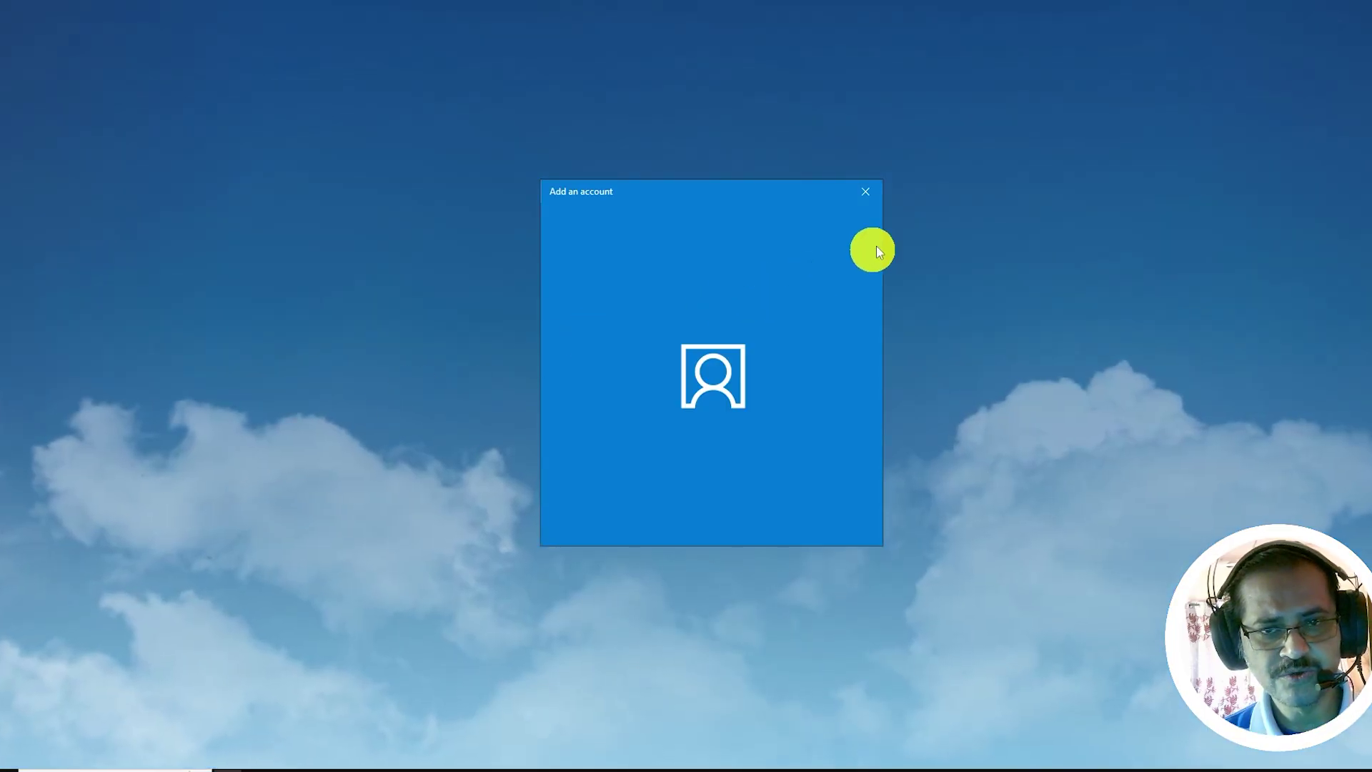
click(867, 193)
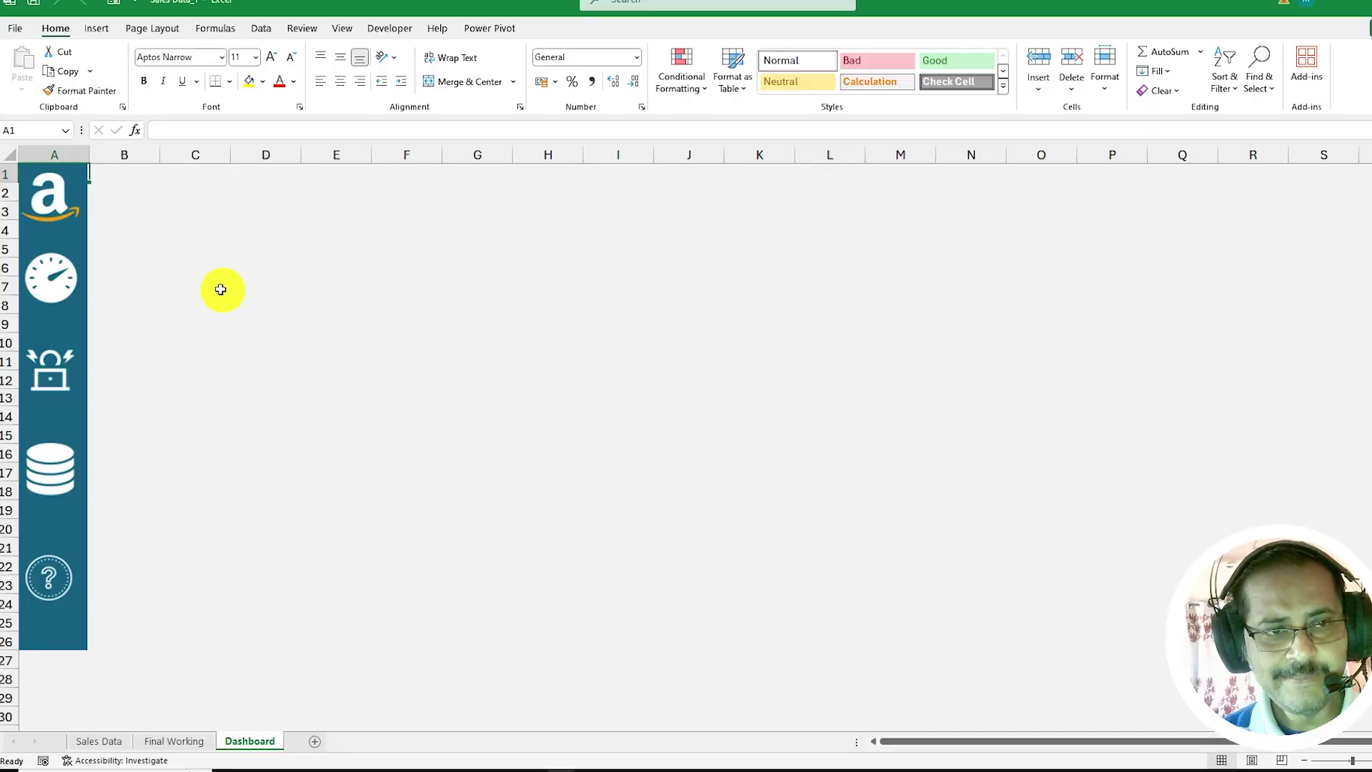
- Draw a rounded rectangle about 2.48 cm high and 28.47 cm wide across the top of the Dashboard sheet, checking the reference dashboard image
click(184, 249)
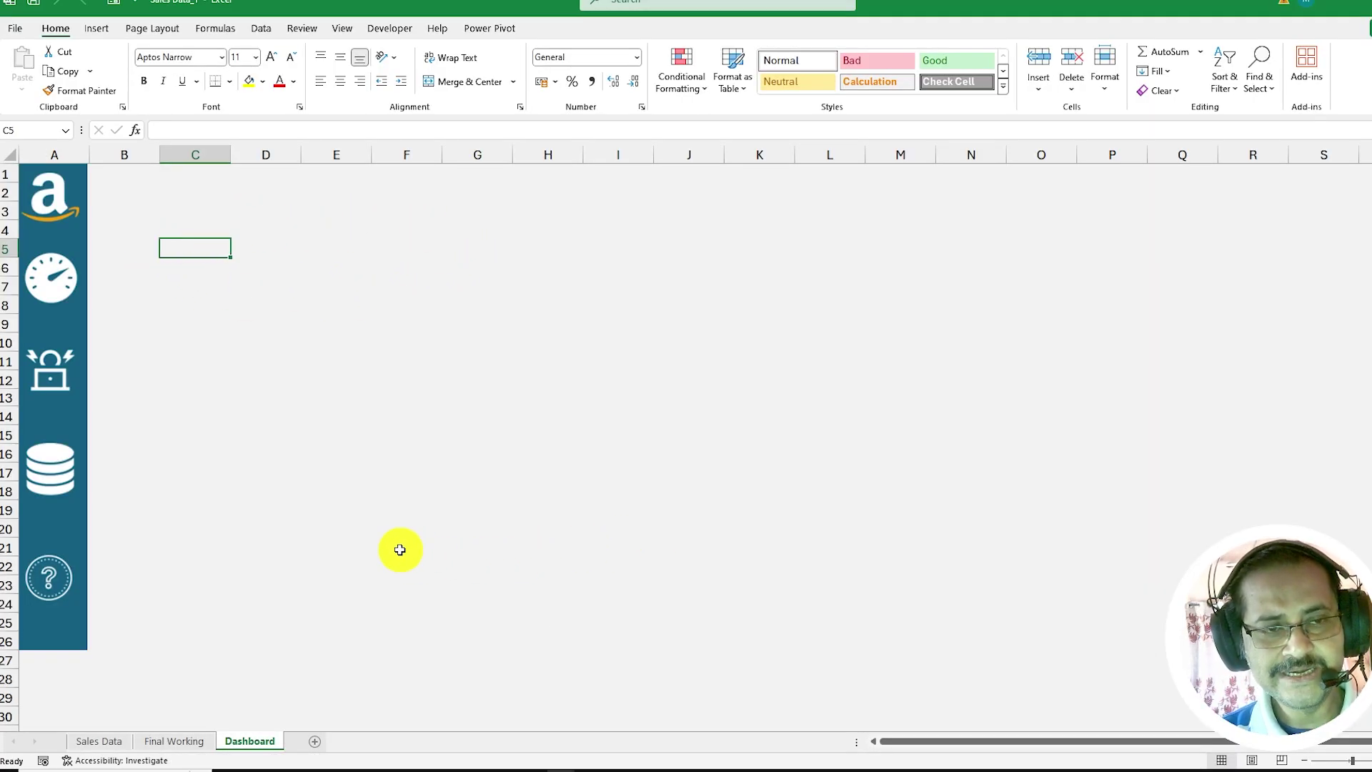
click(100, 29)
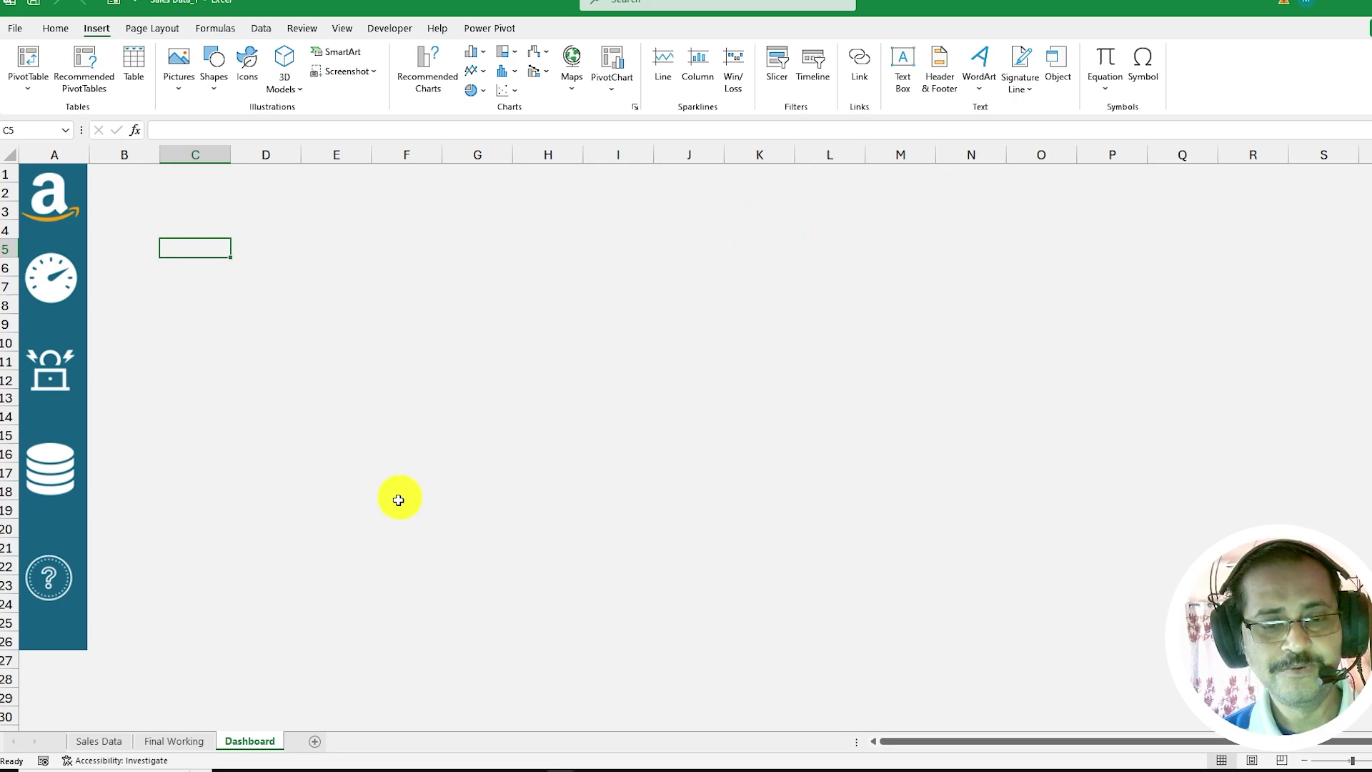
click(216, 93)
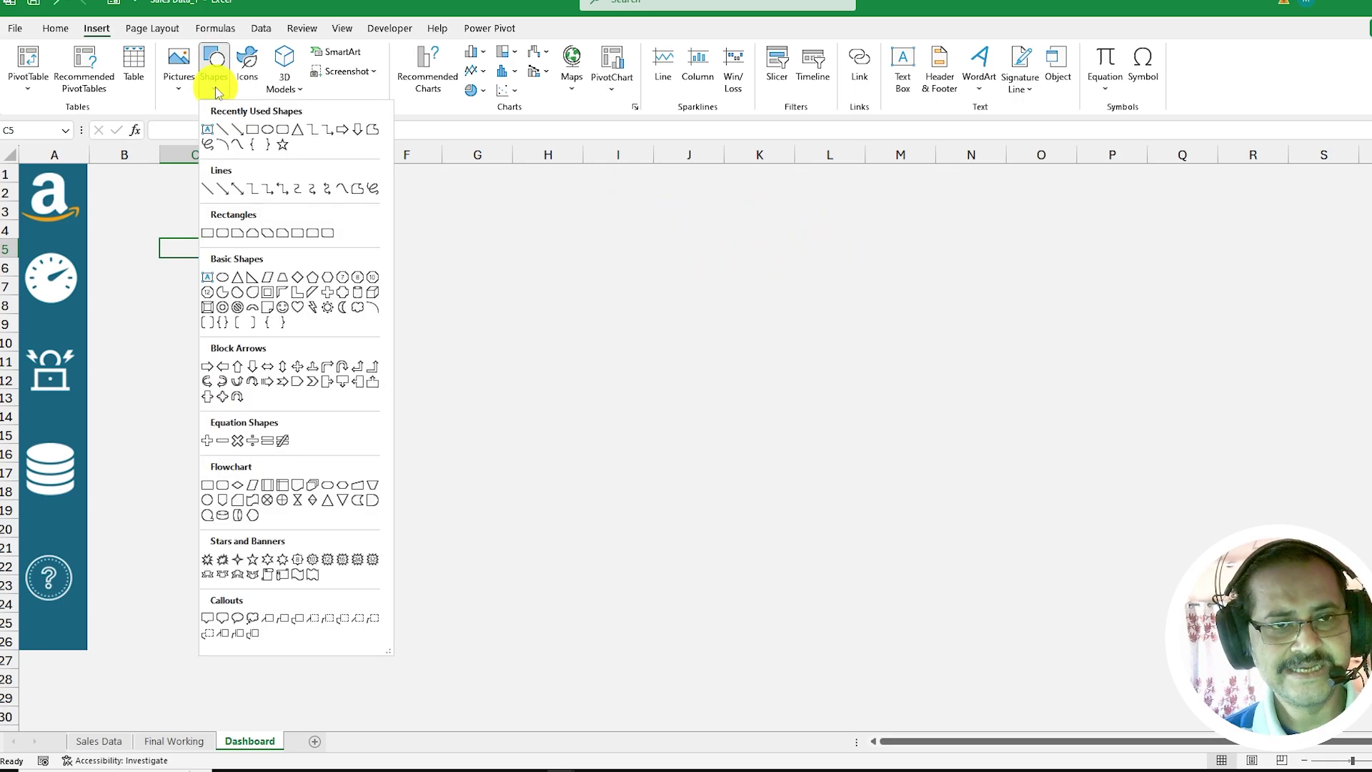
click(283, 131)
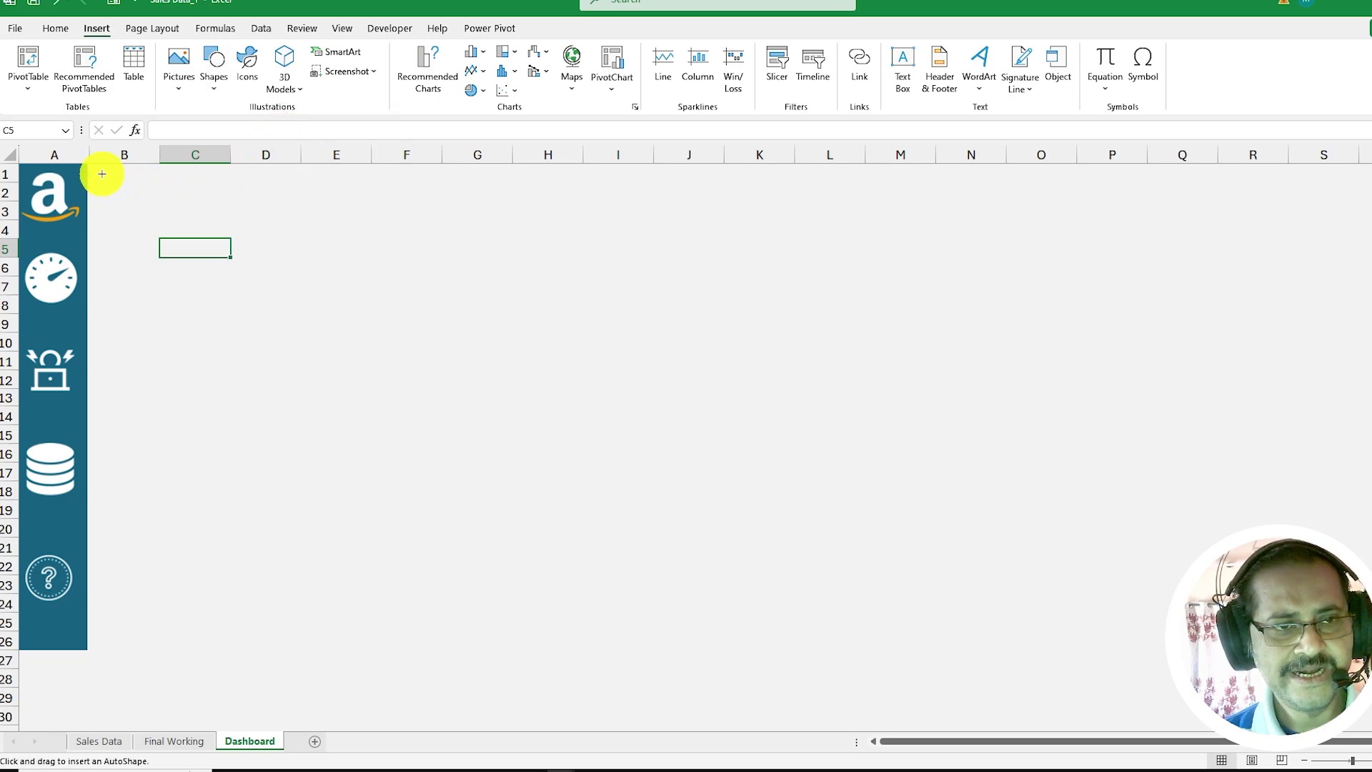
drag(100, 173, 1149, 264)
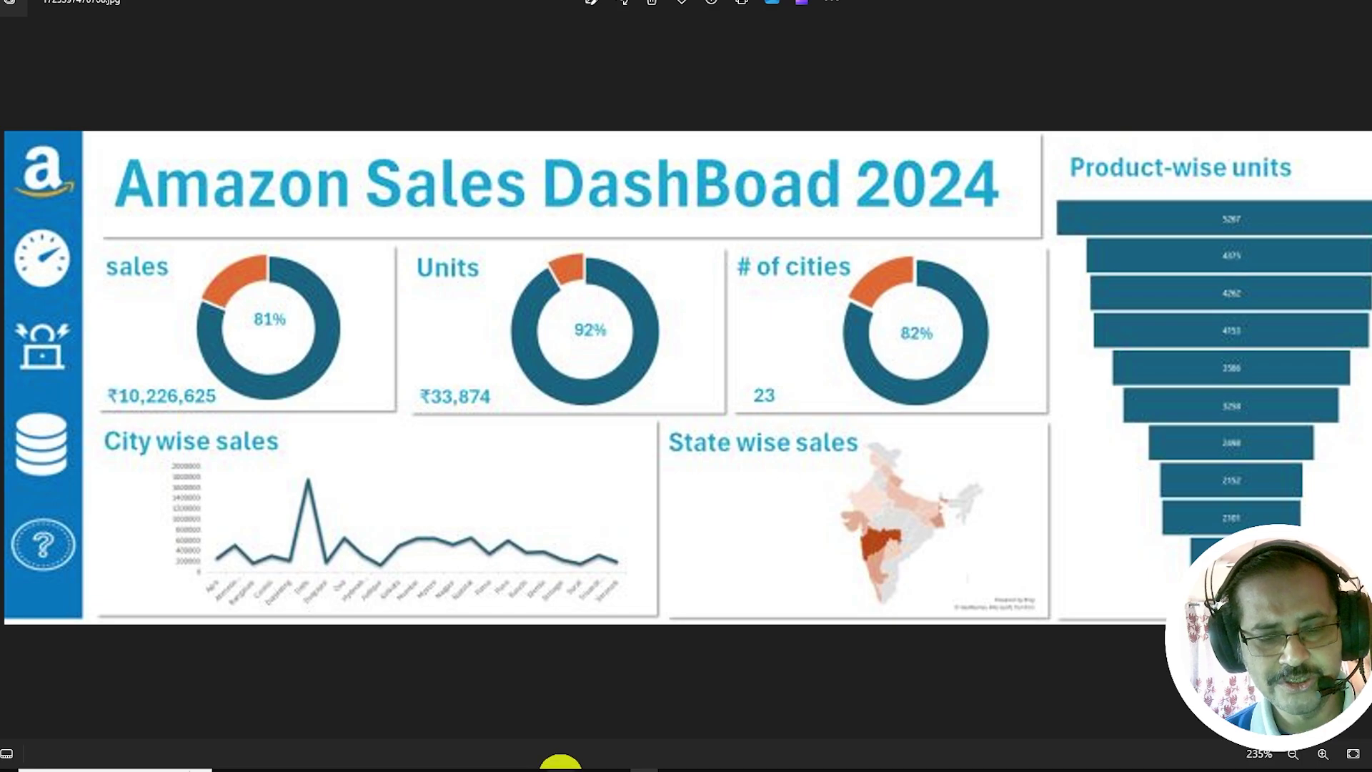
mouse_move(564, 768)
click(520, 743)
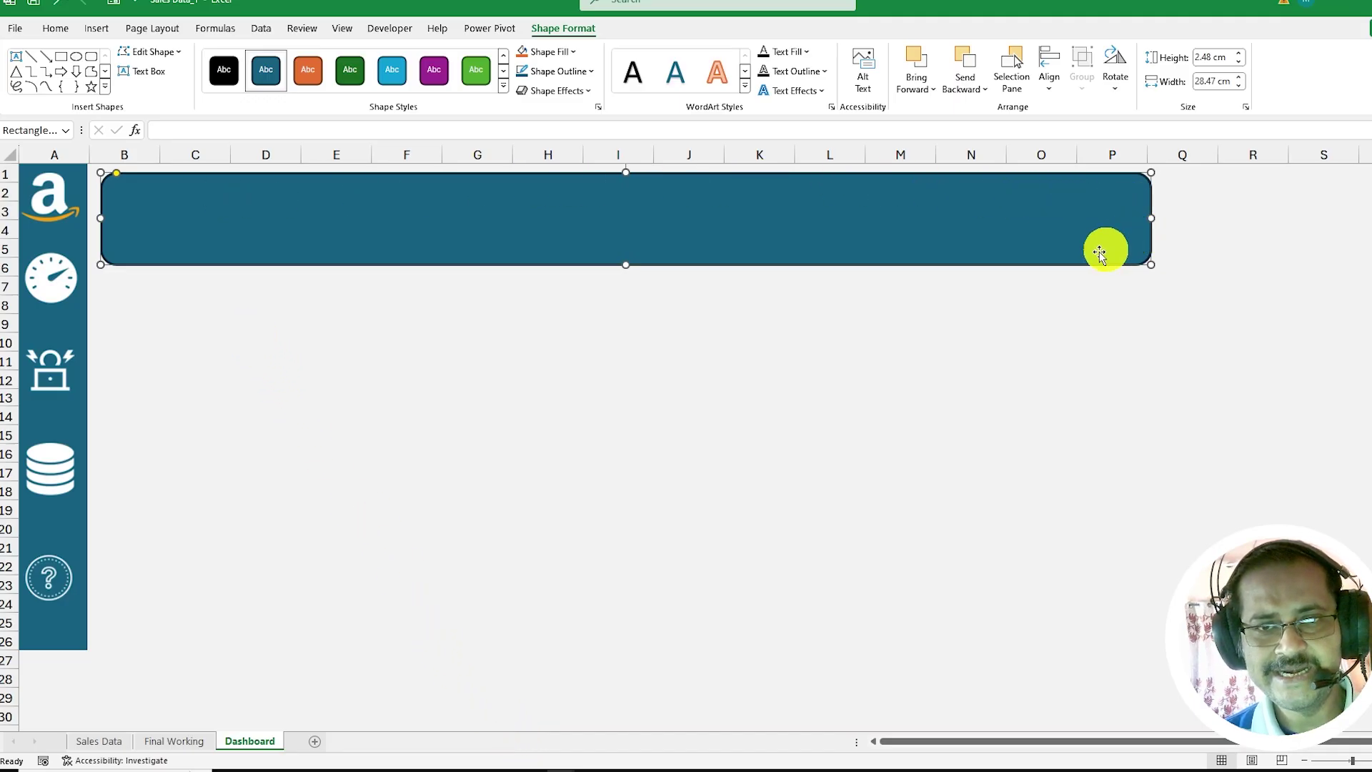
- Move the rounded rectangle closer to the side panel and top edge, and enlarge it to about 3.09 cm by 29.29 cm
drag(493, 230, 480, 224)
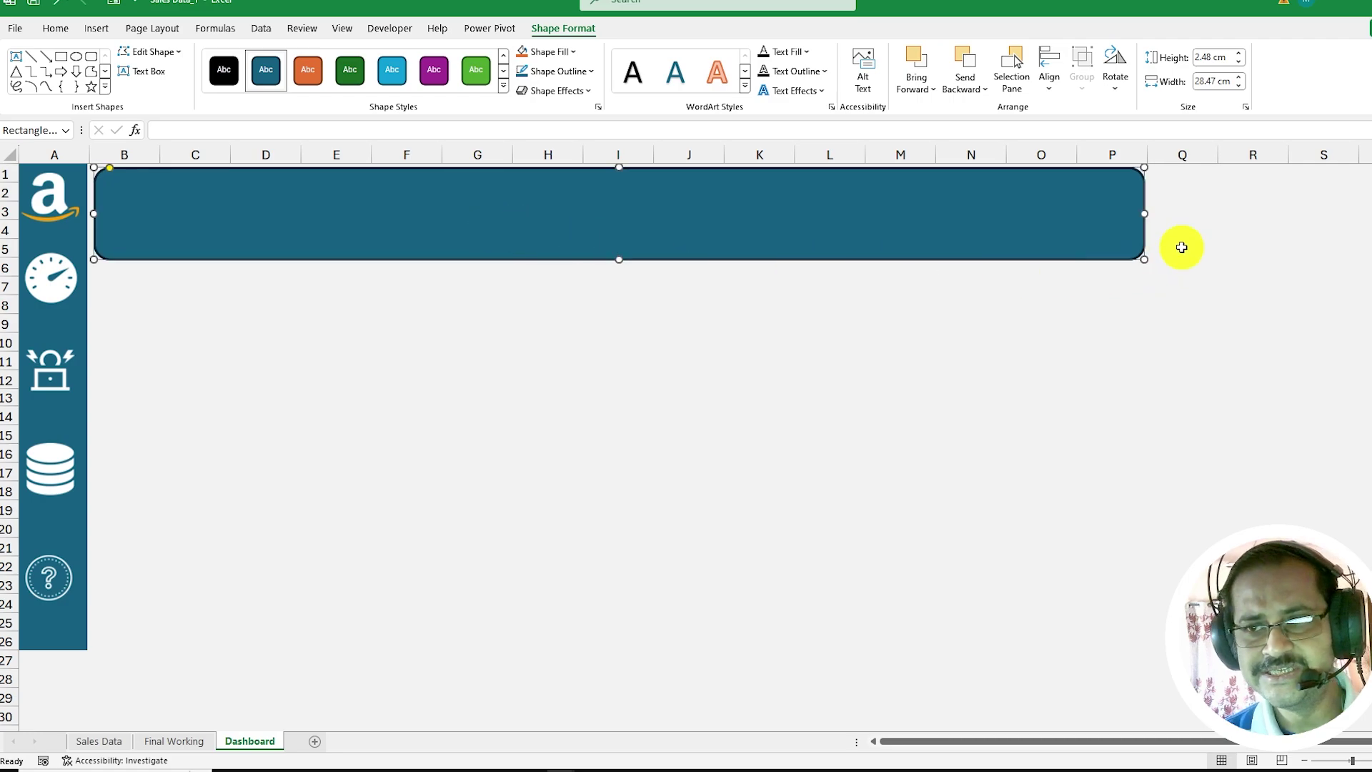
drag(1146, 214, 1160, 212)
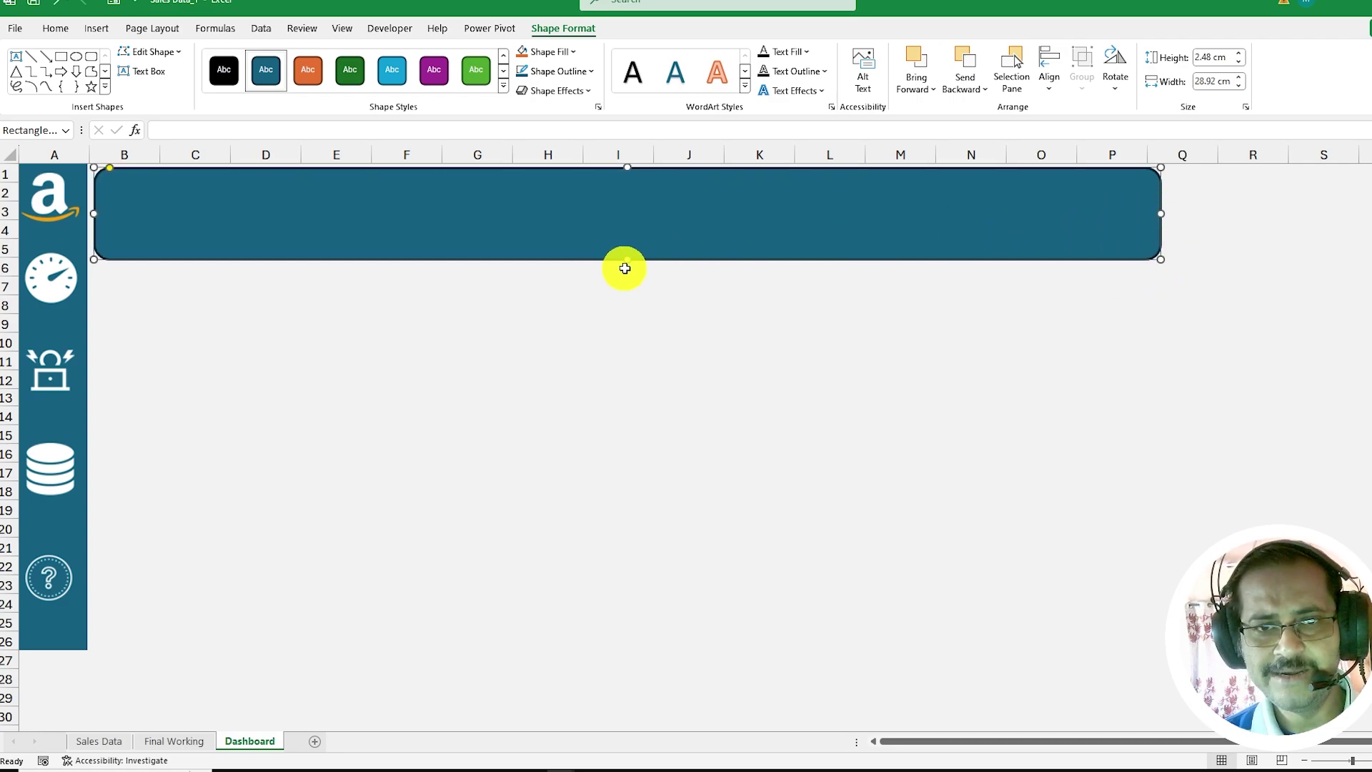
drag(626, 260, 625, 268)
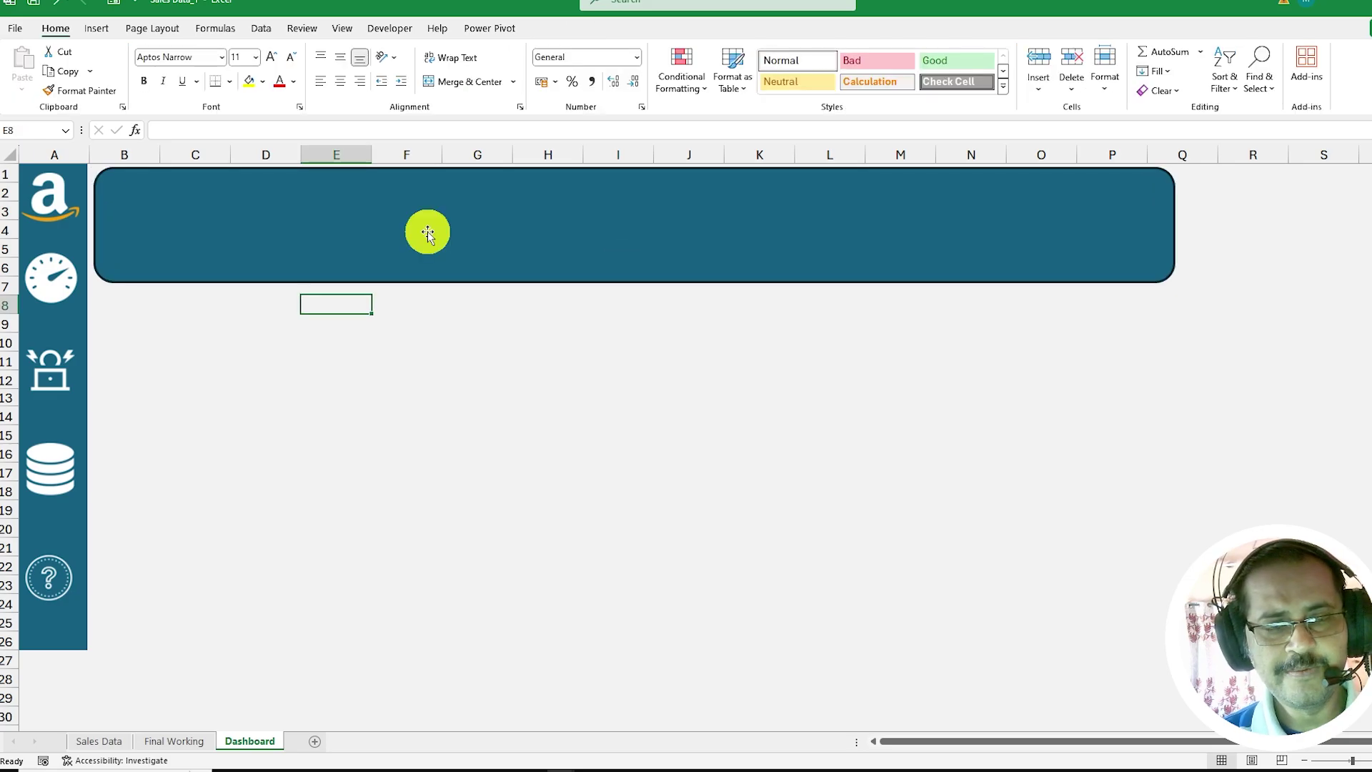
- Remove the outline of the rounded banner rectangle and fill it with white
click(427, 232)
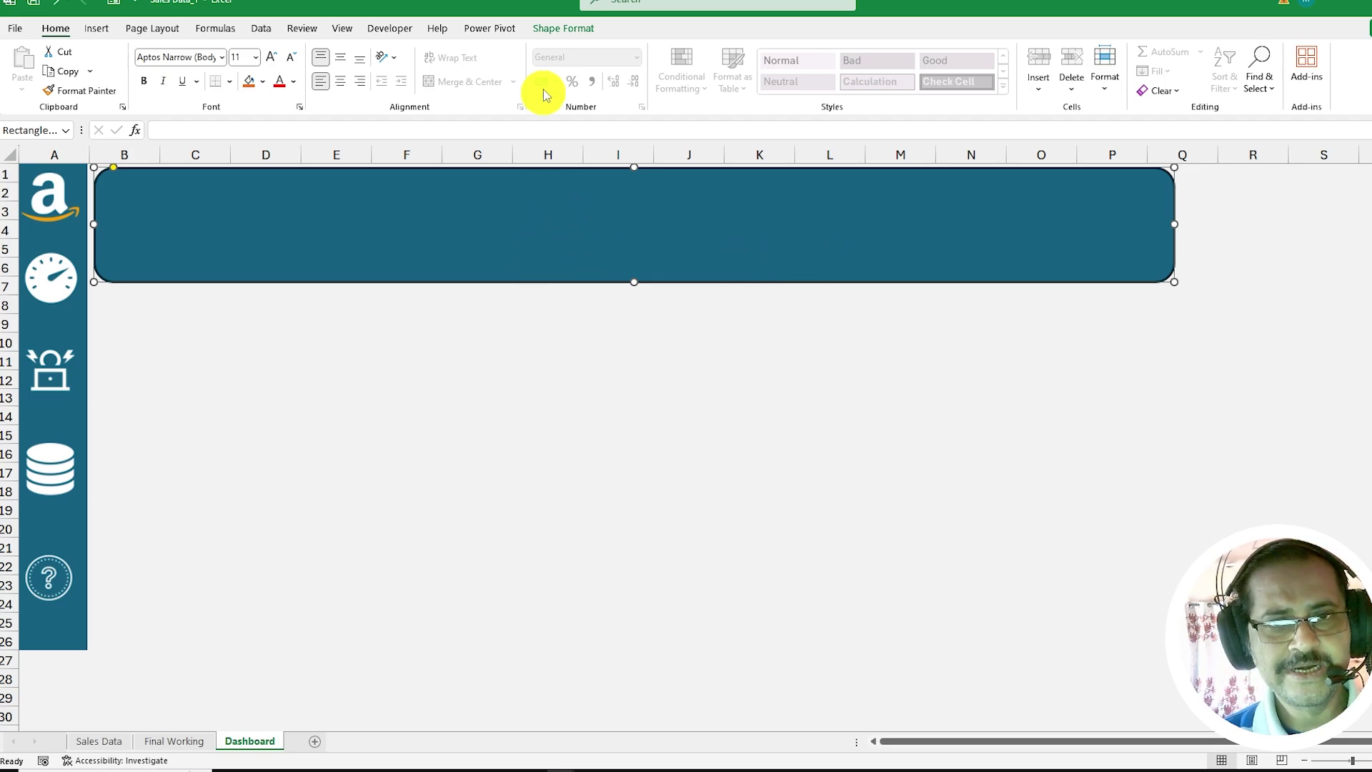
click(569, 30)
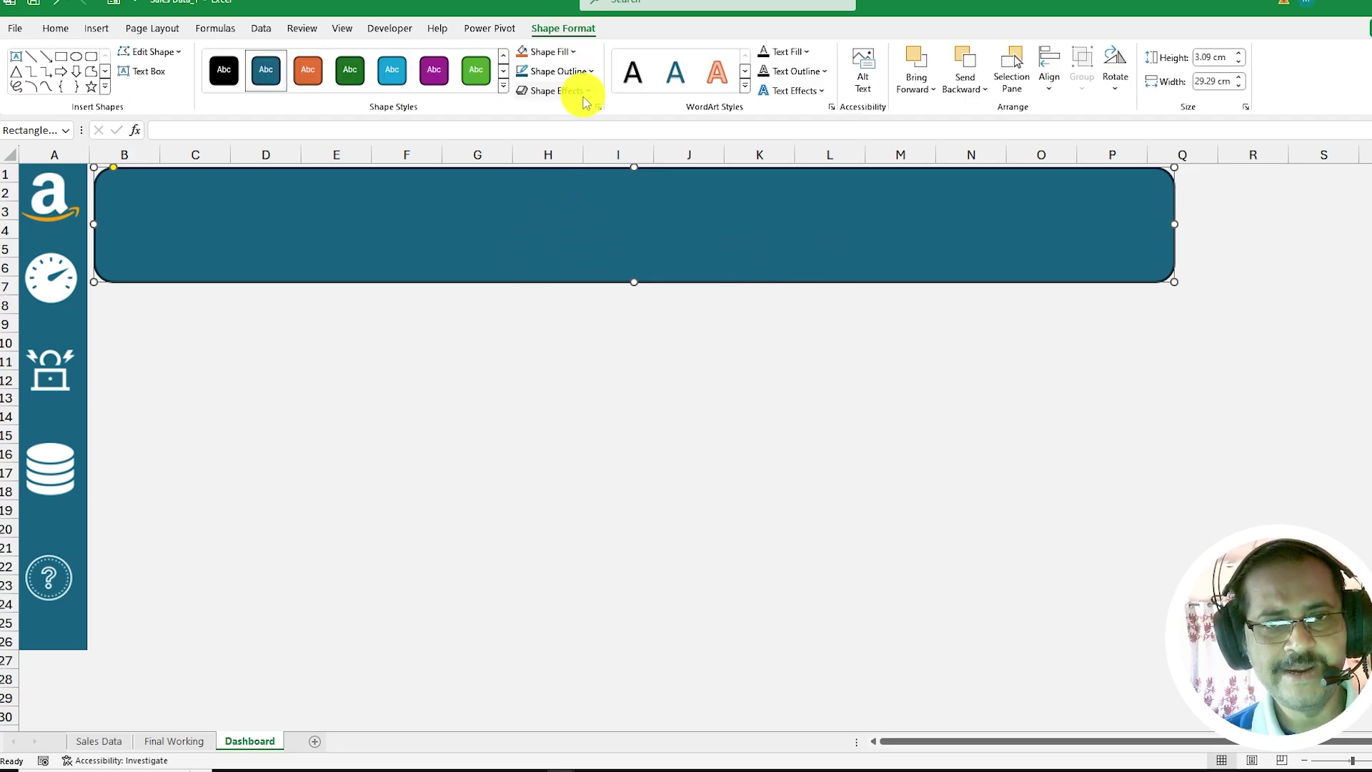
click(565, 77)
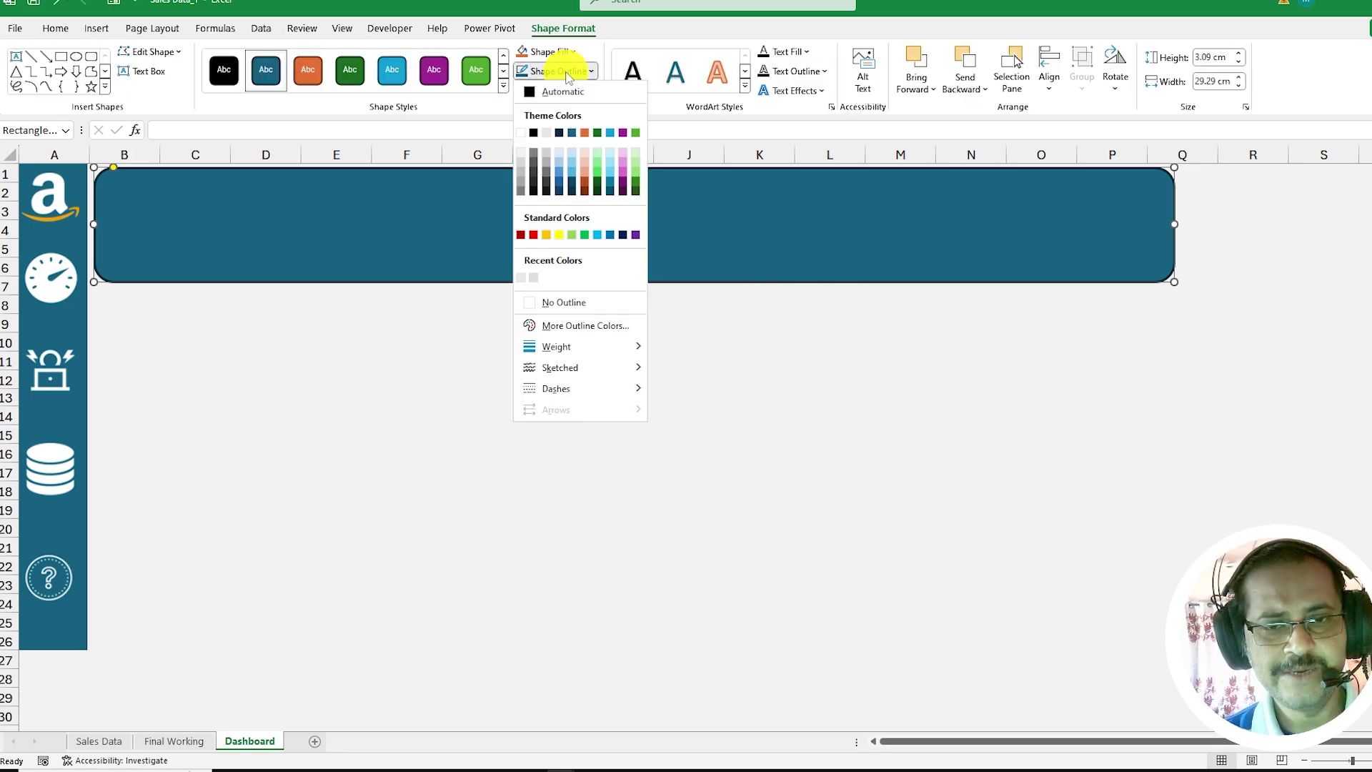
click(546, 301)
click(549, 51)
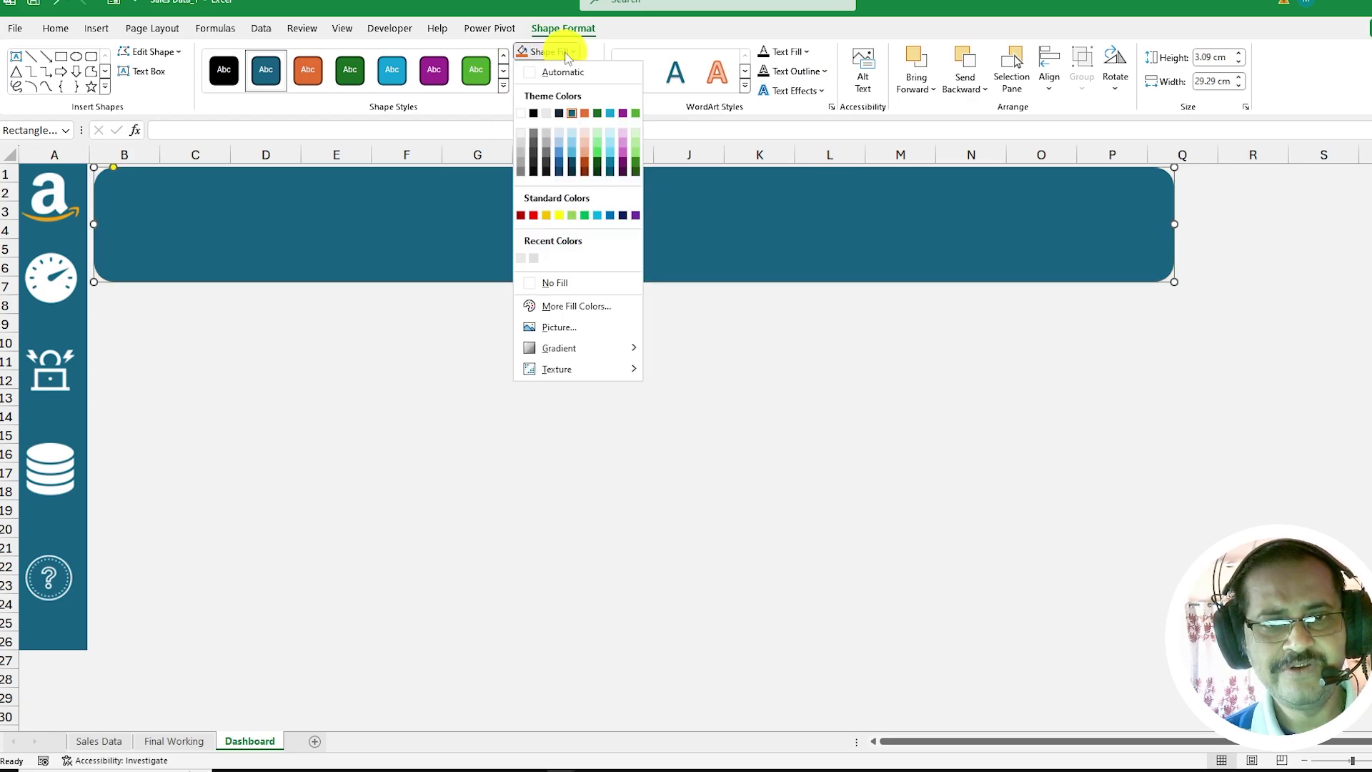
click(521, 114)
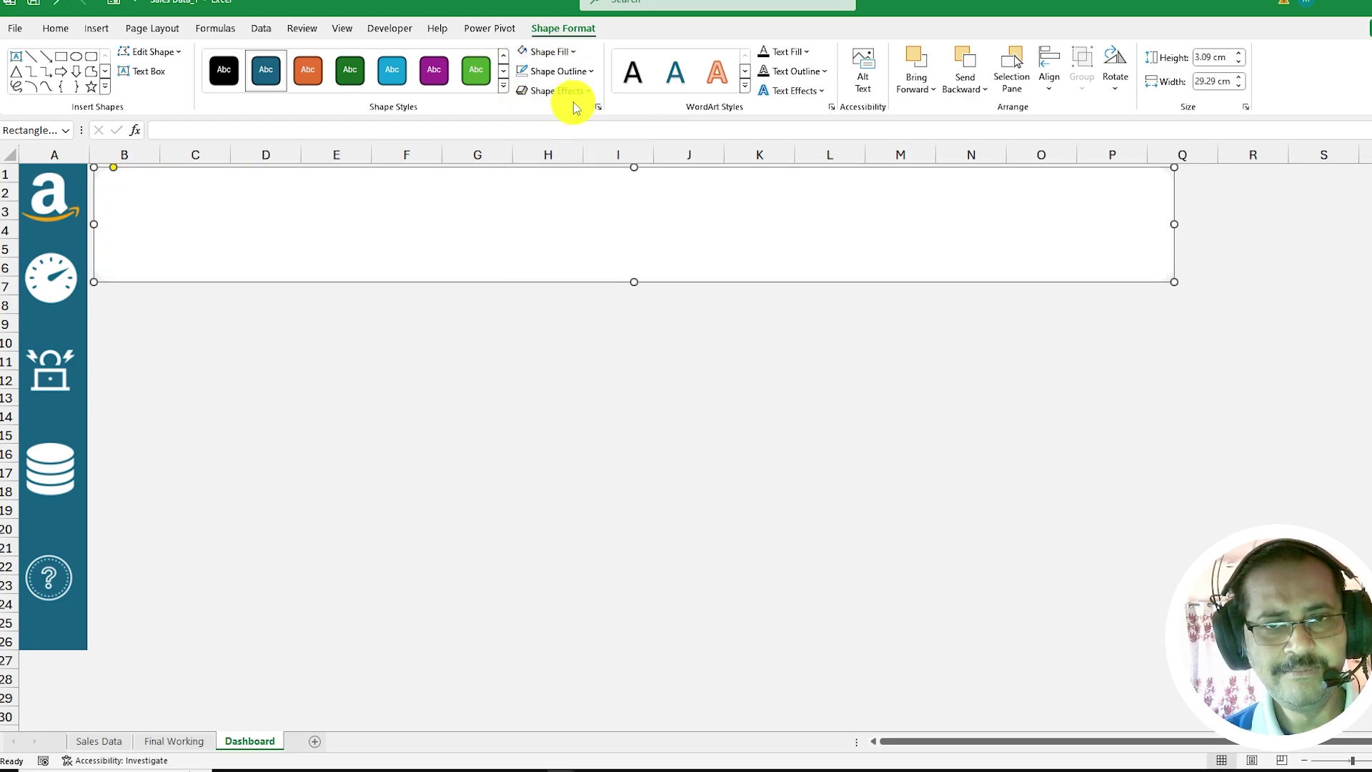
- Add the first outer shadow preset (offset to the bottom right) to the white banner and nudge it slightly down
click(557, 90)
mouse_move(572, 156)
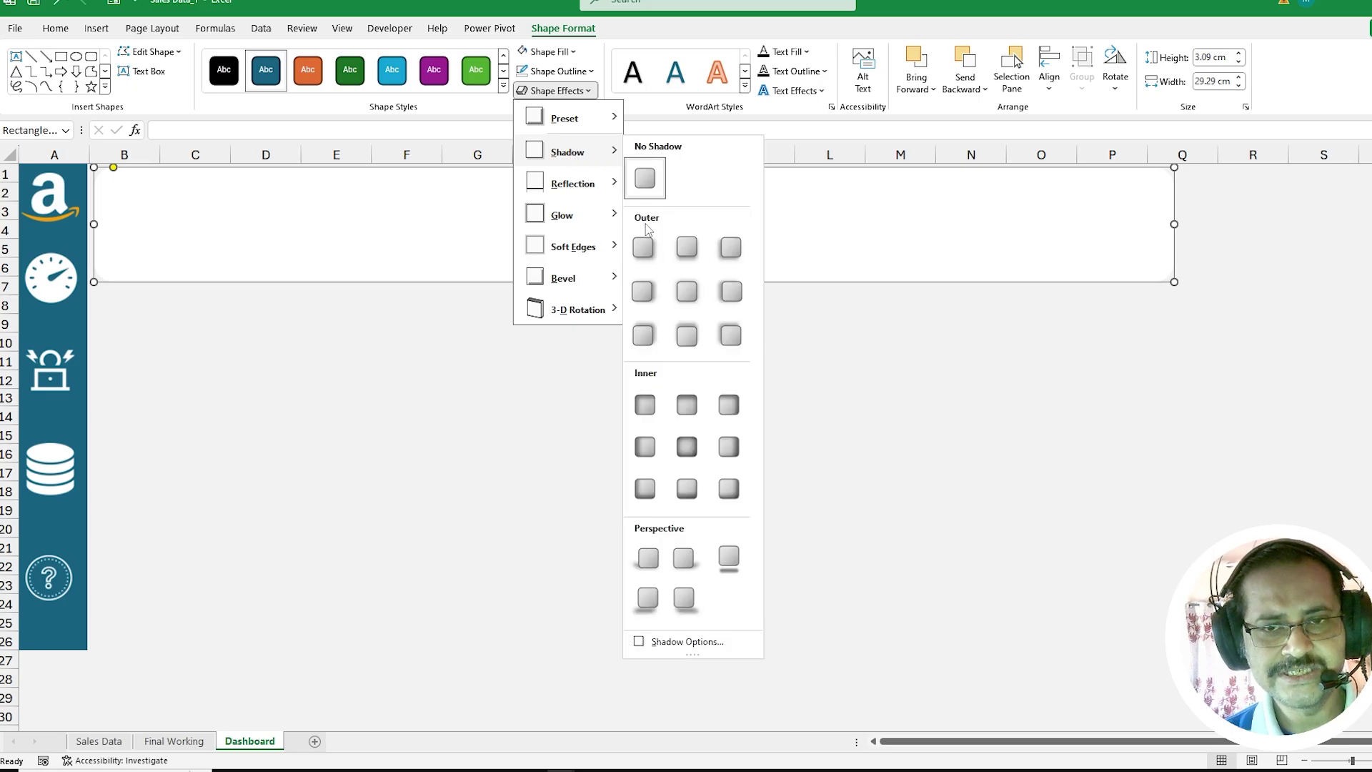
click(643, 247)
click(333, 328)
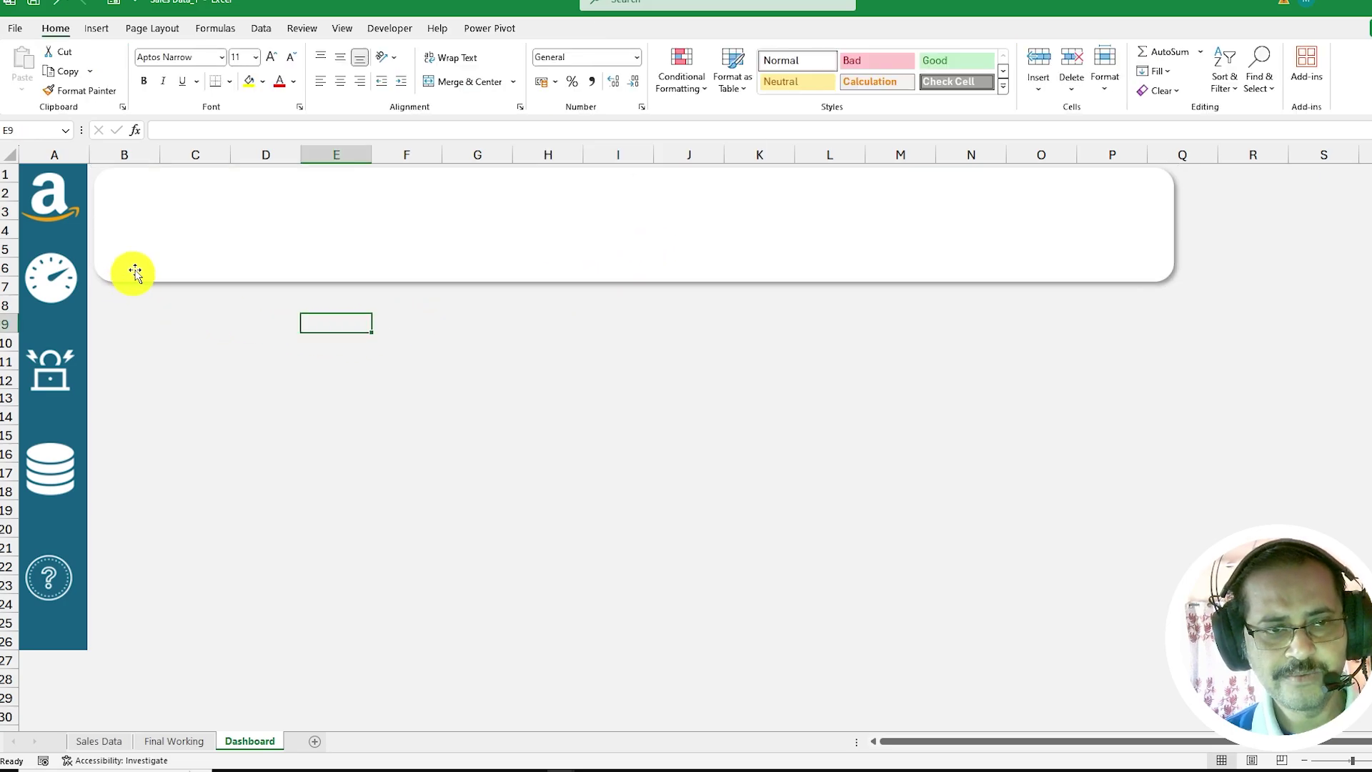
click(588, 232)
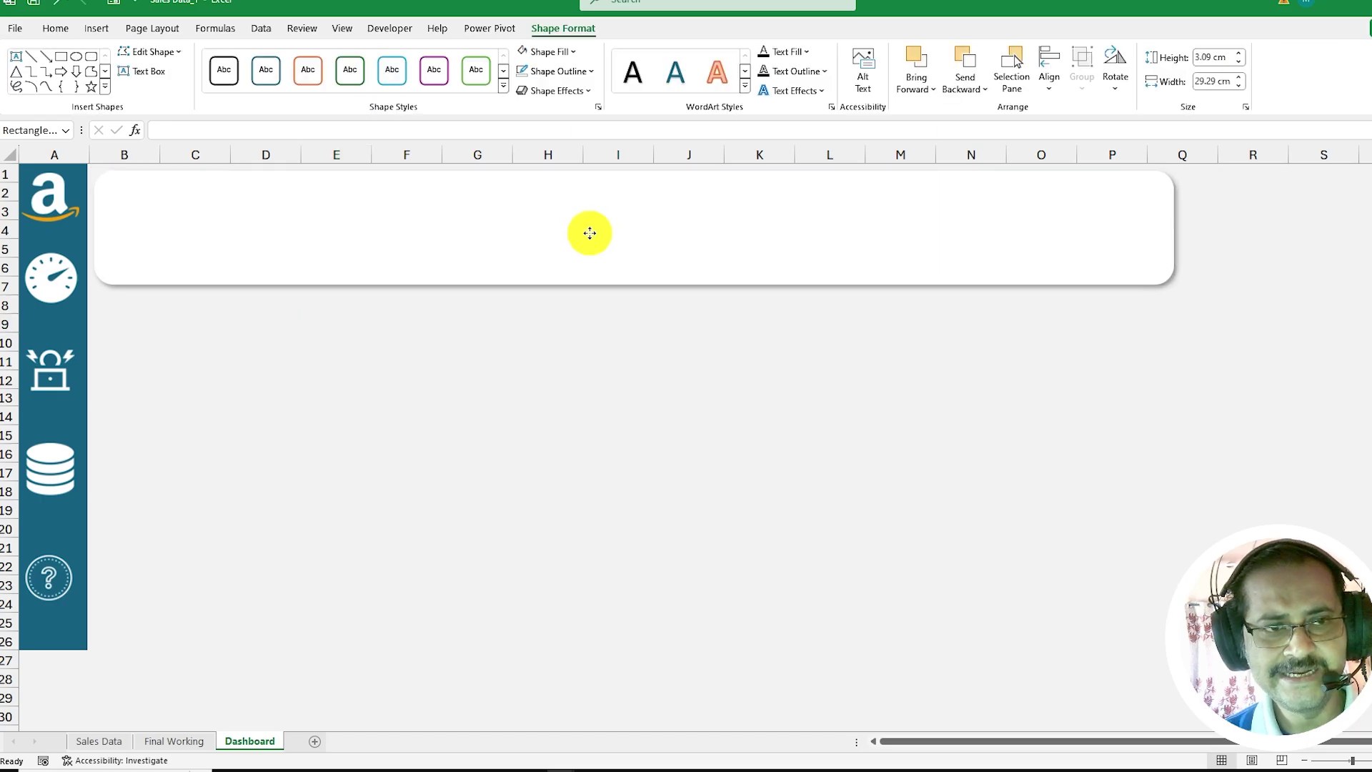
click(459, 321)
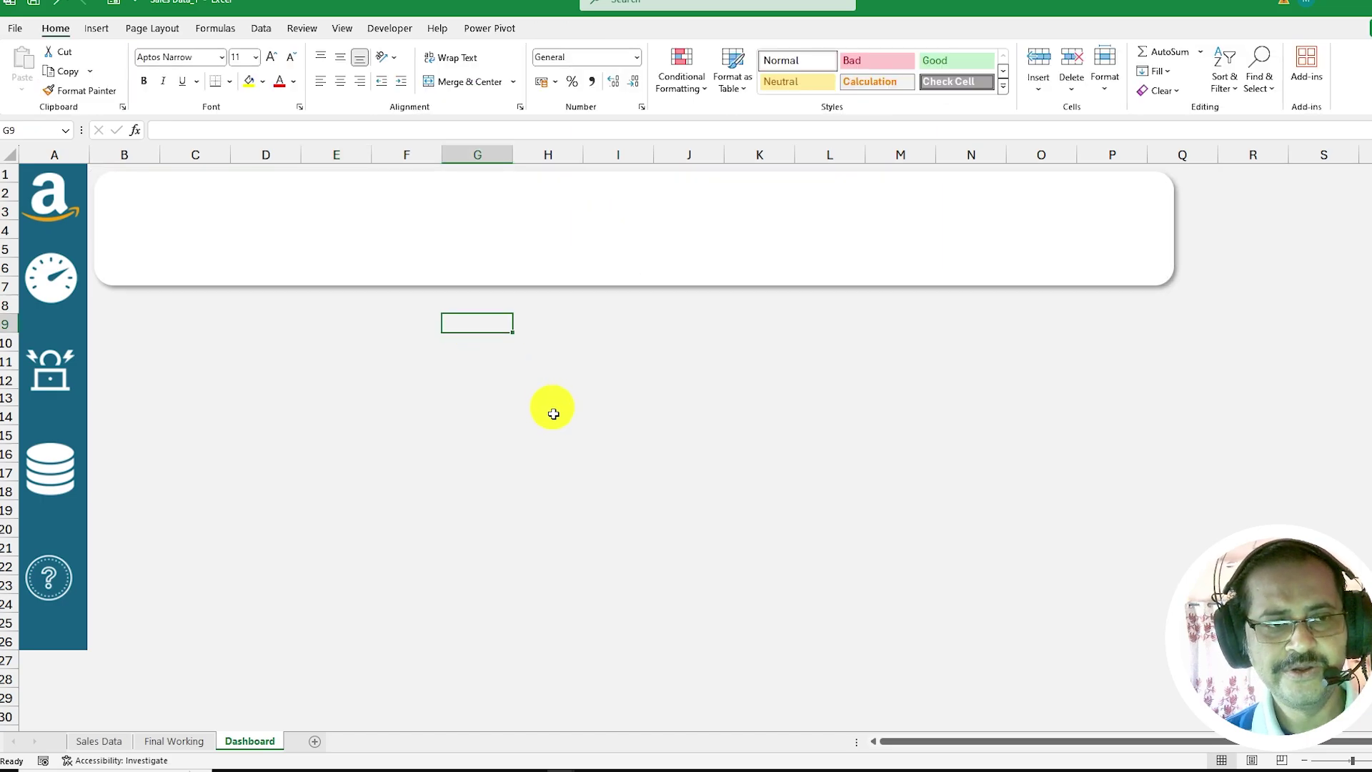
- Duplicate the white rounded banner directly below the original, over about rows 8 to 13, aligned with its edges
click(500, 235)
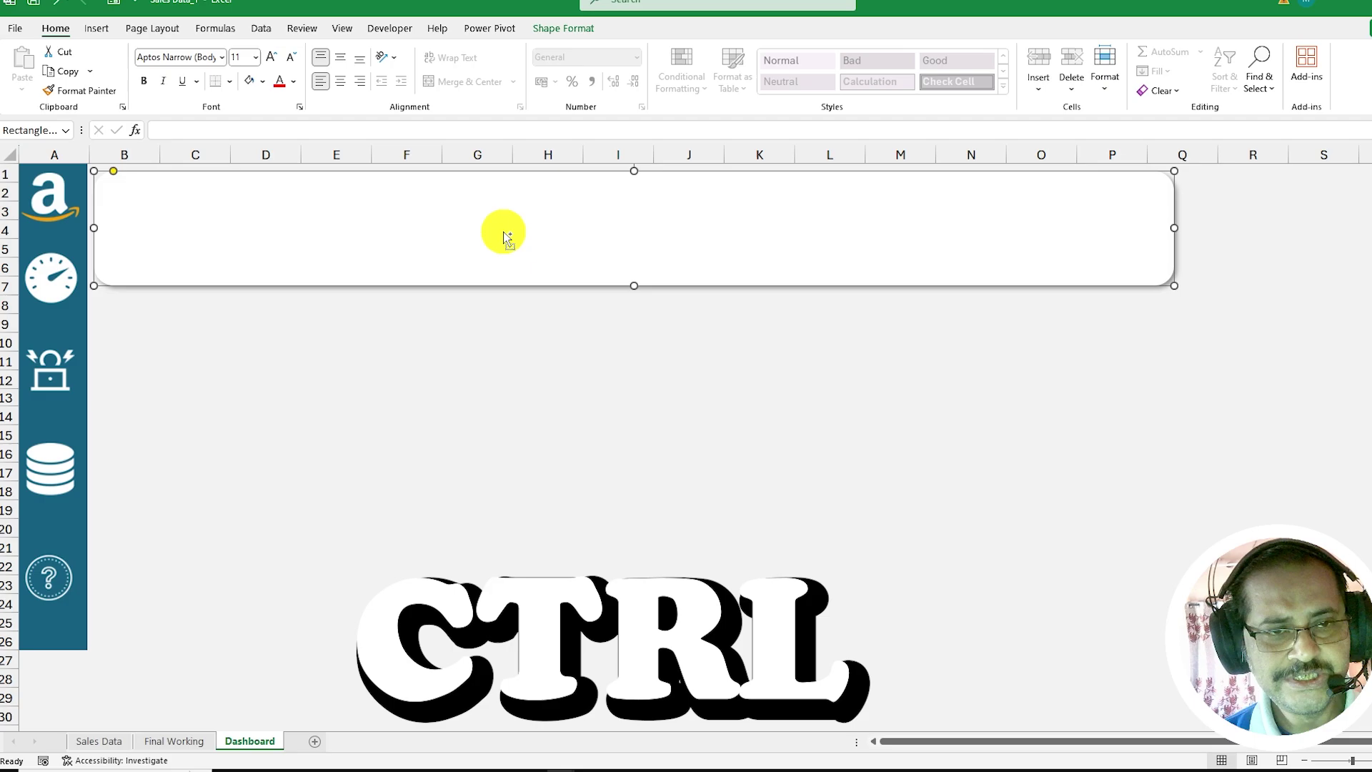
drag(503, 231, 509, 364)
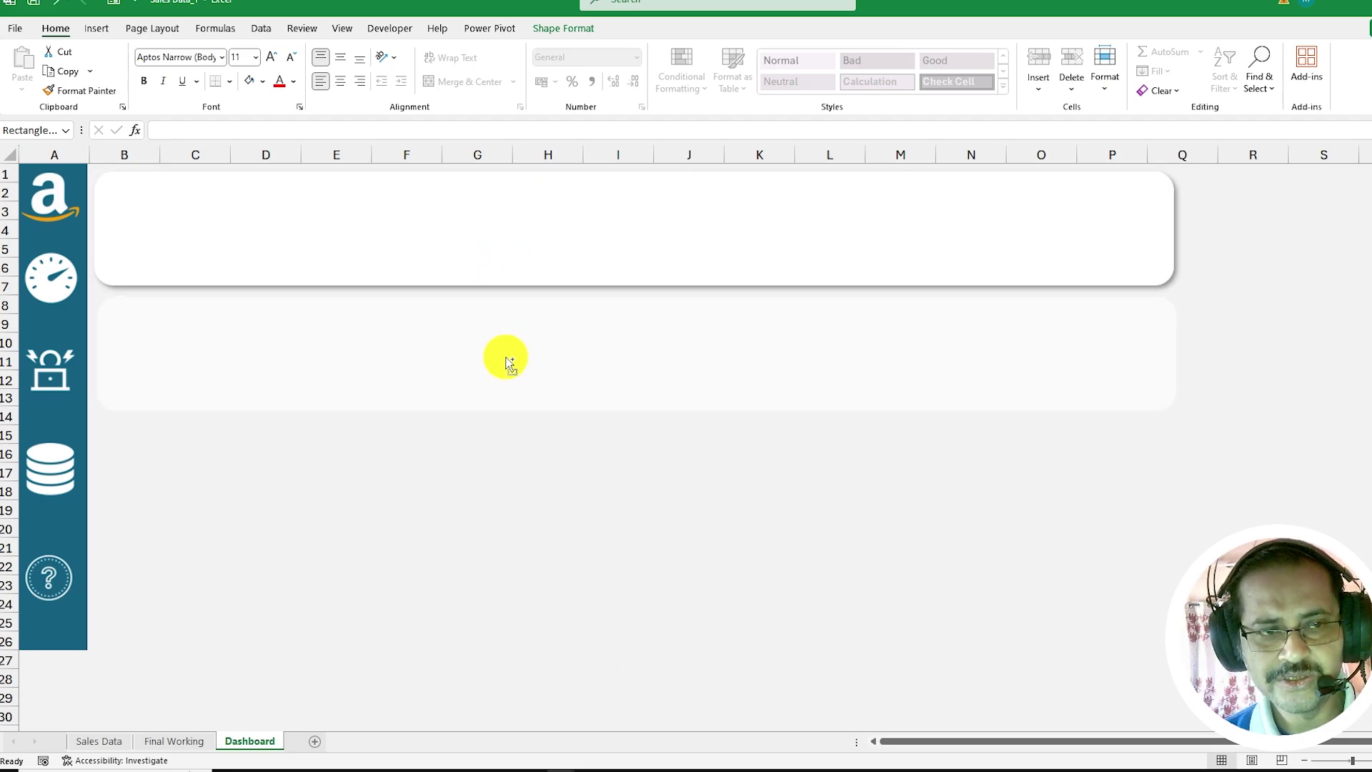
drag(504, 359, 505, 359)
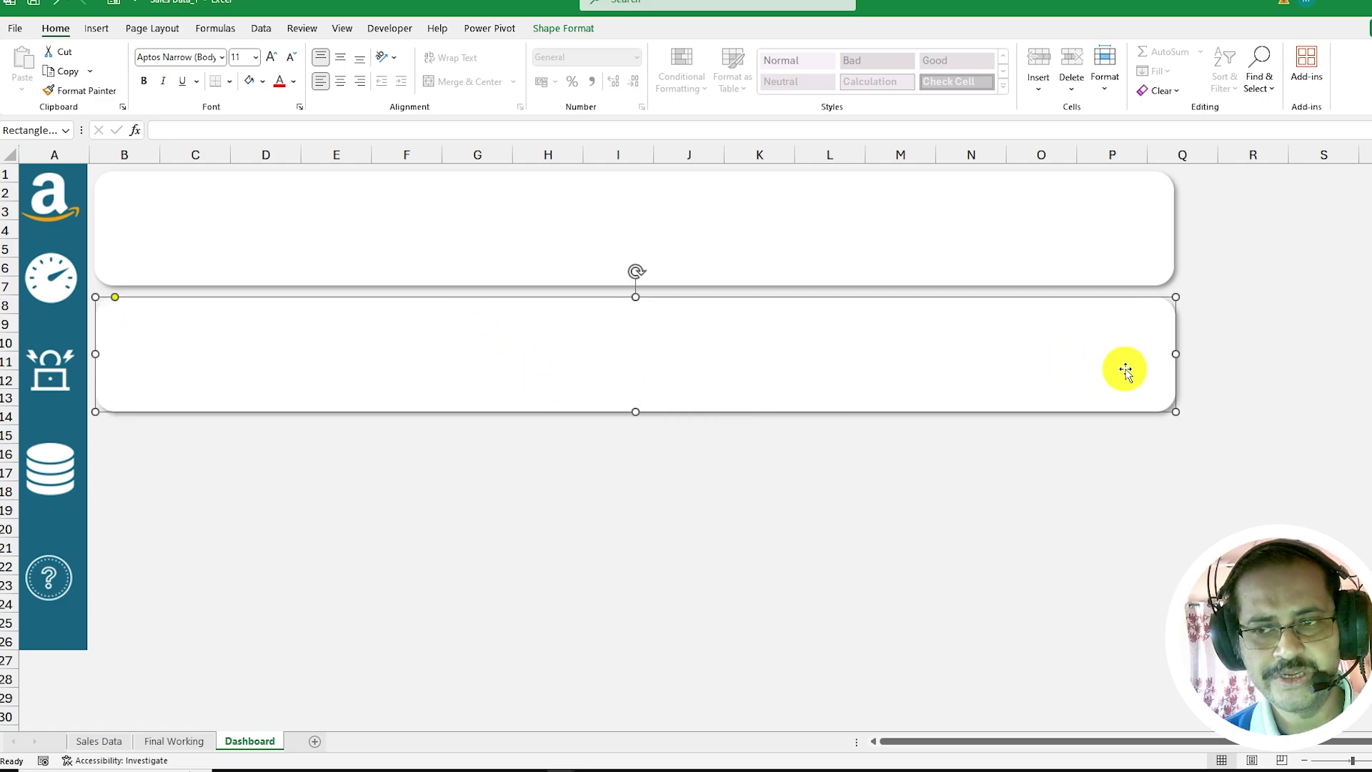
- Narrow the lower white card to about a third of the banner's width and place two copies beside it in a row of three
drag(1172, 353, 461, 358)
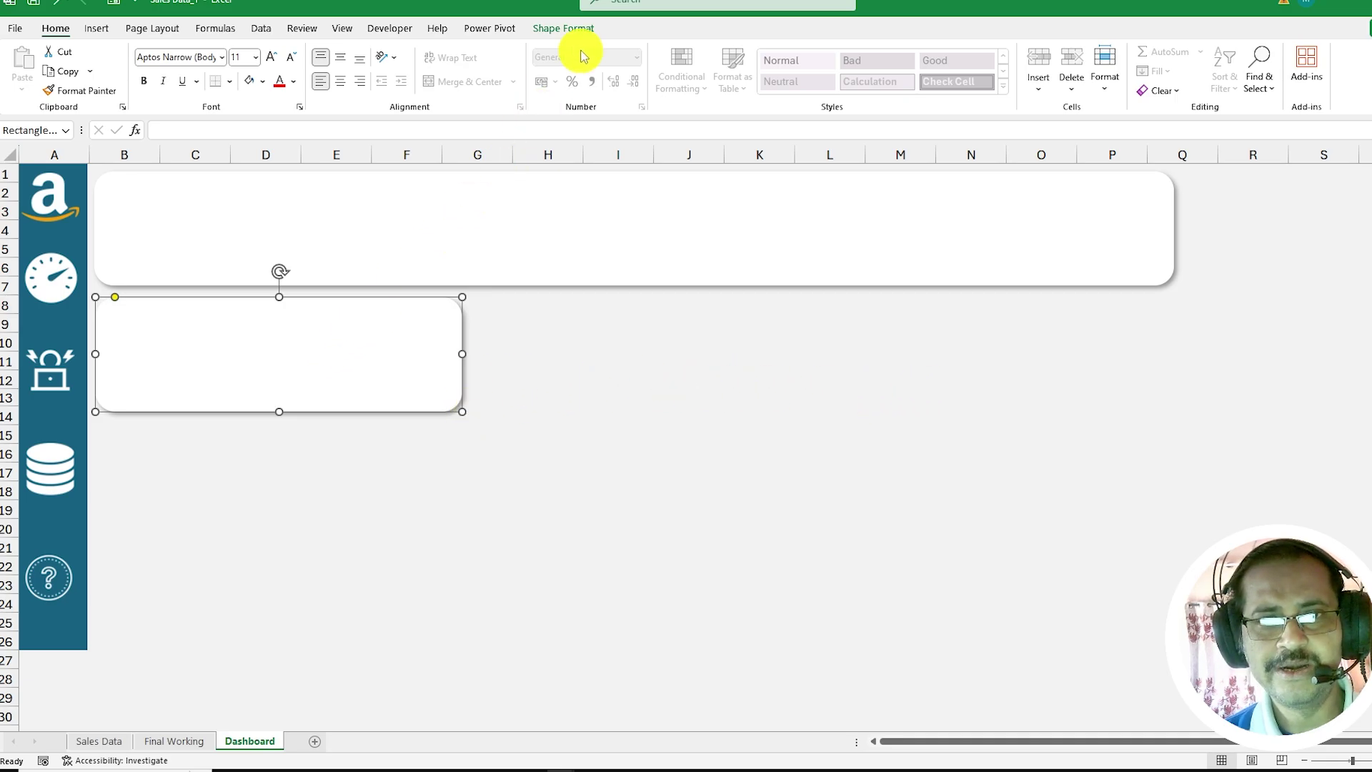
click(568, 29)
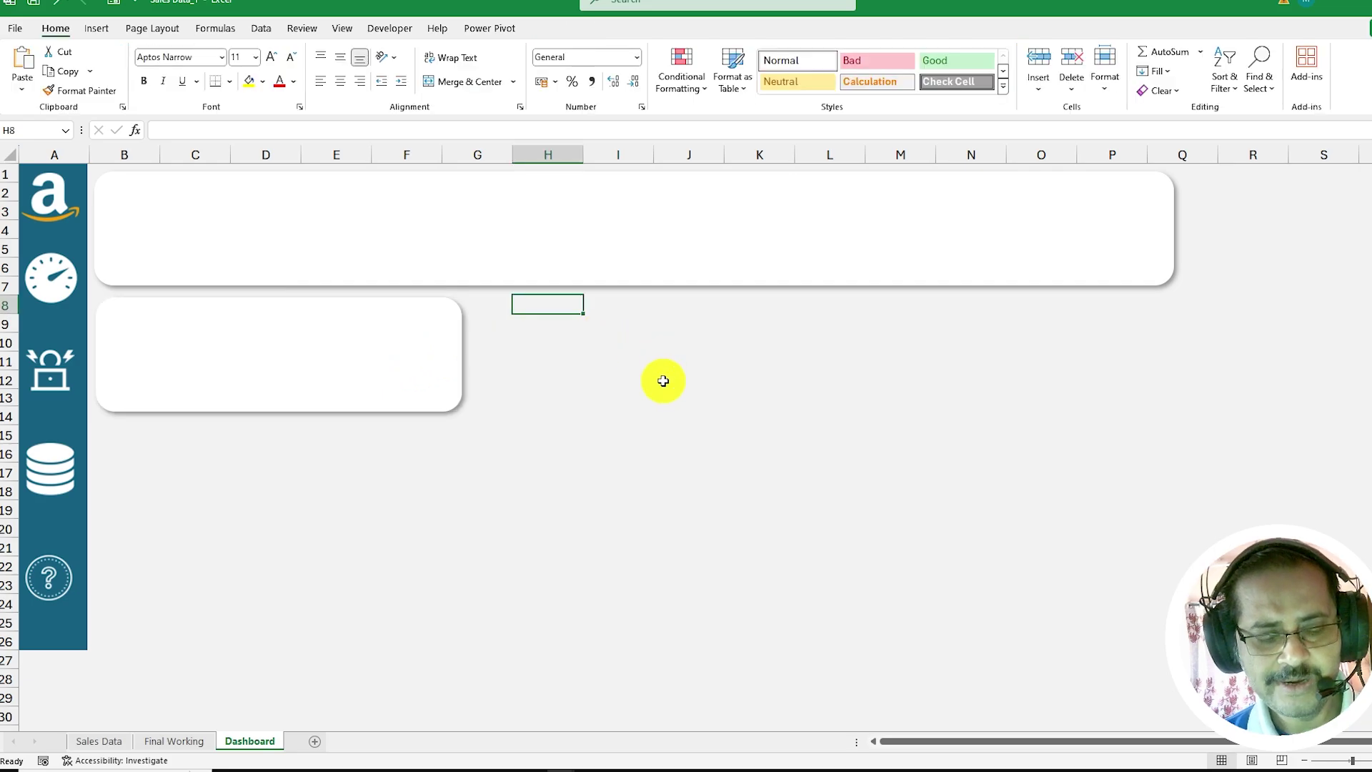
key(ctrl+v)
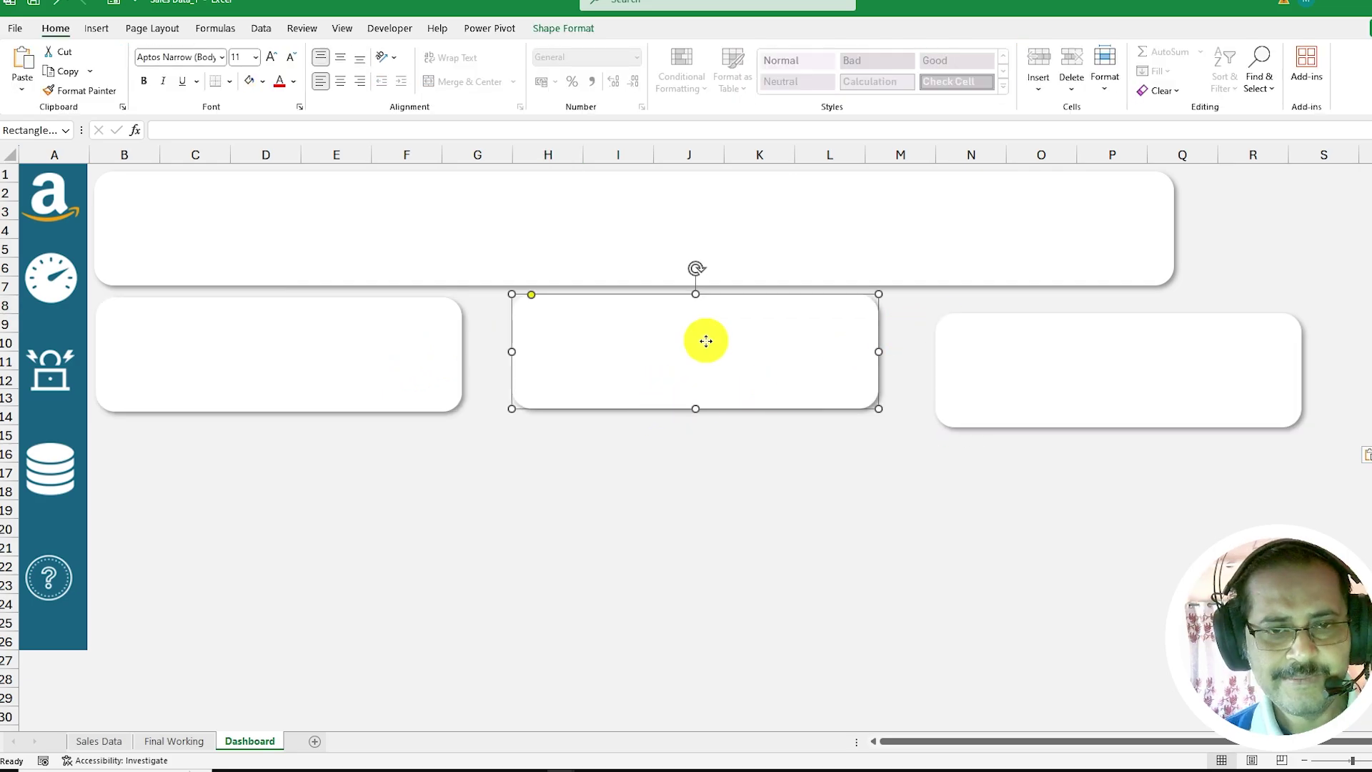
drag(706, 341, 668, 343)
click(1177, 363)
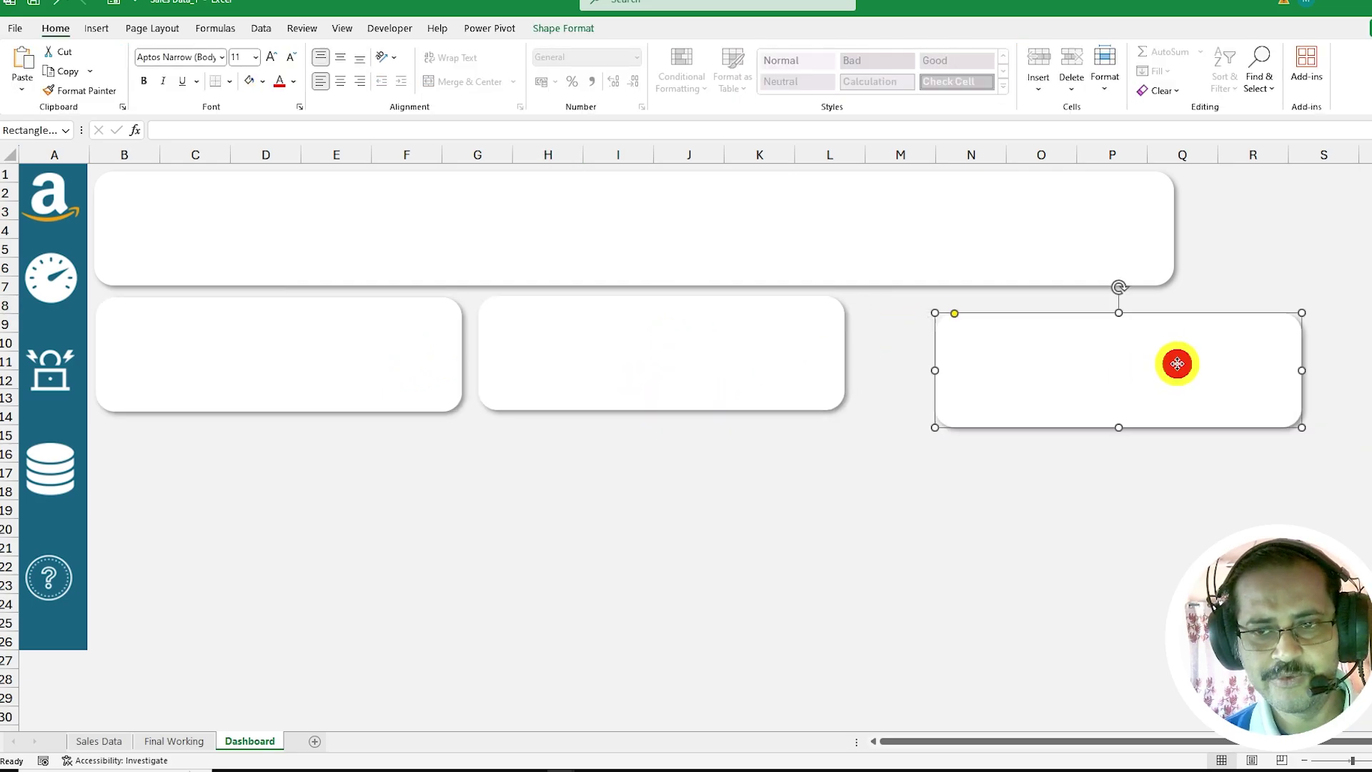
drag(1177, 364, 1098, 350)
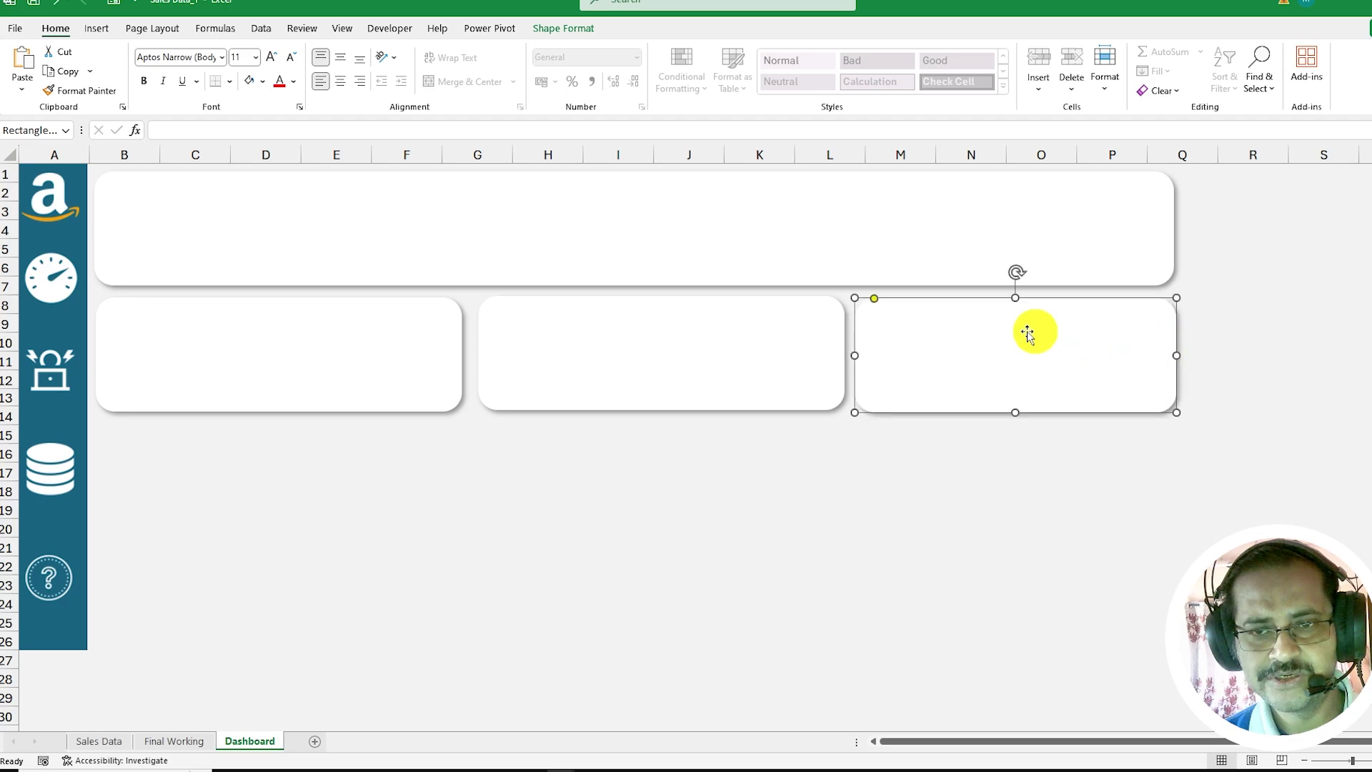
click(811, 343)
drag(849, 350, 830, 350)
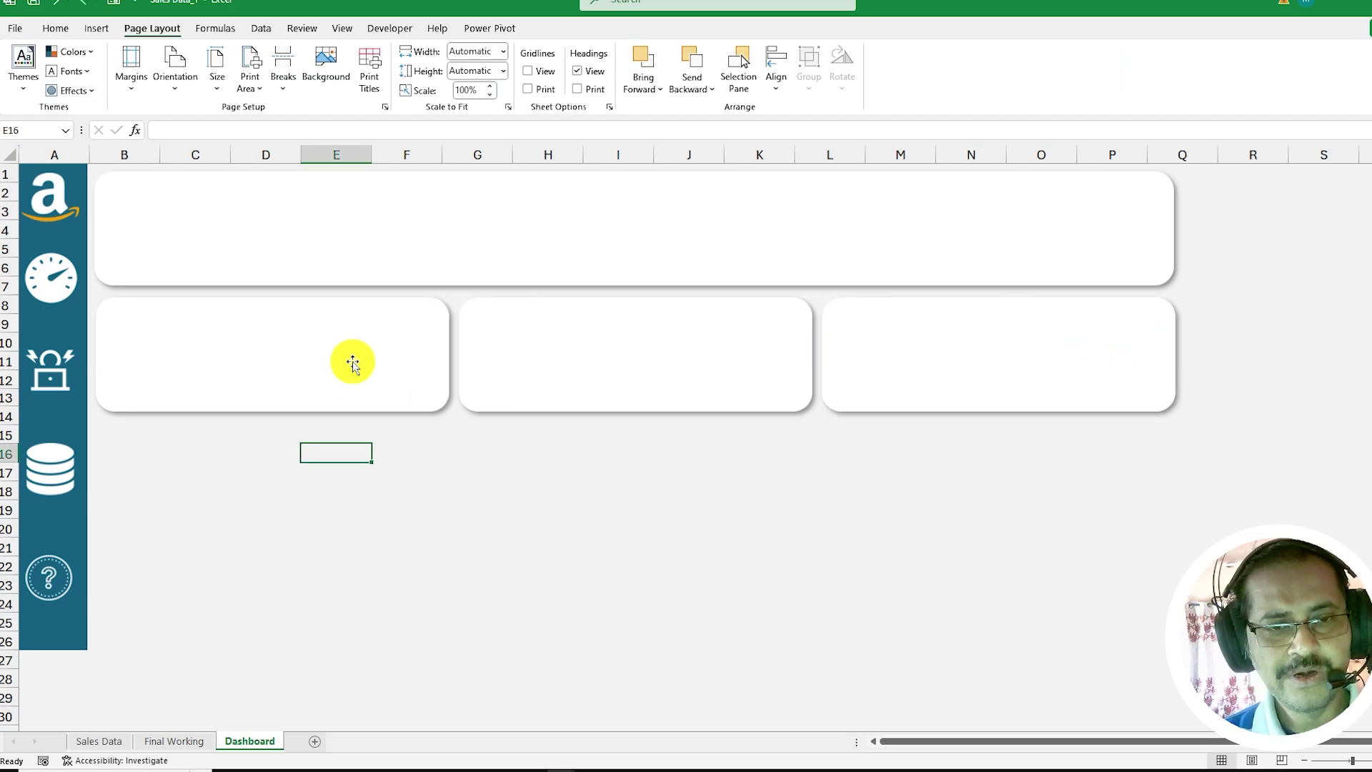
- Distribute the three cards below the banner evenly in the horizontal direction and extend them down to row 15
click(372, 361)
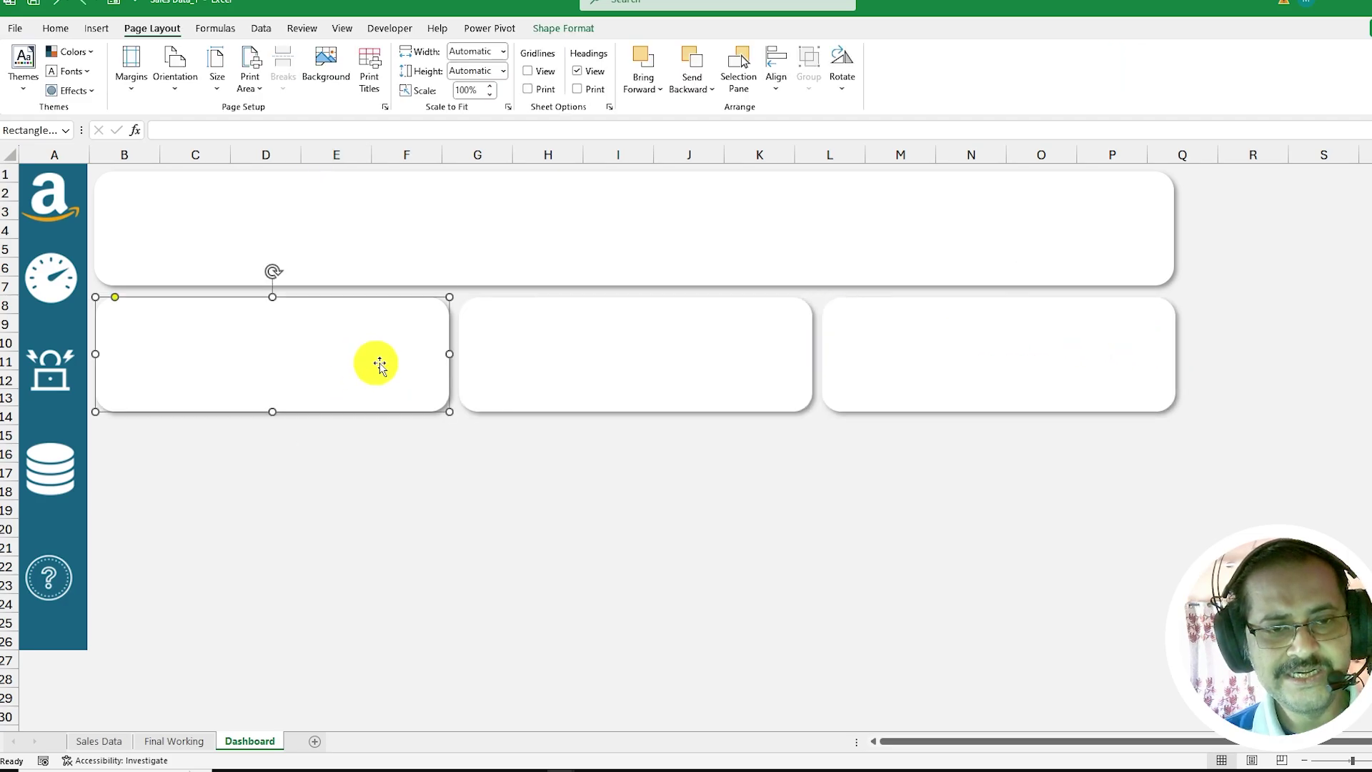
ctrl+click(619, 370)
ctrl+click(949, 358)
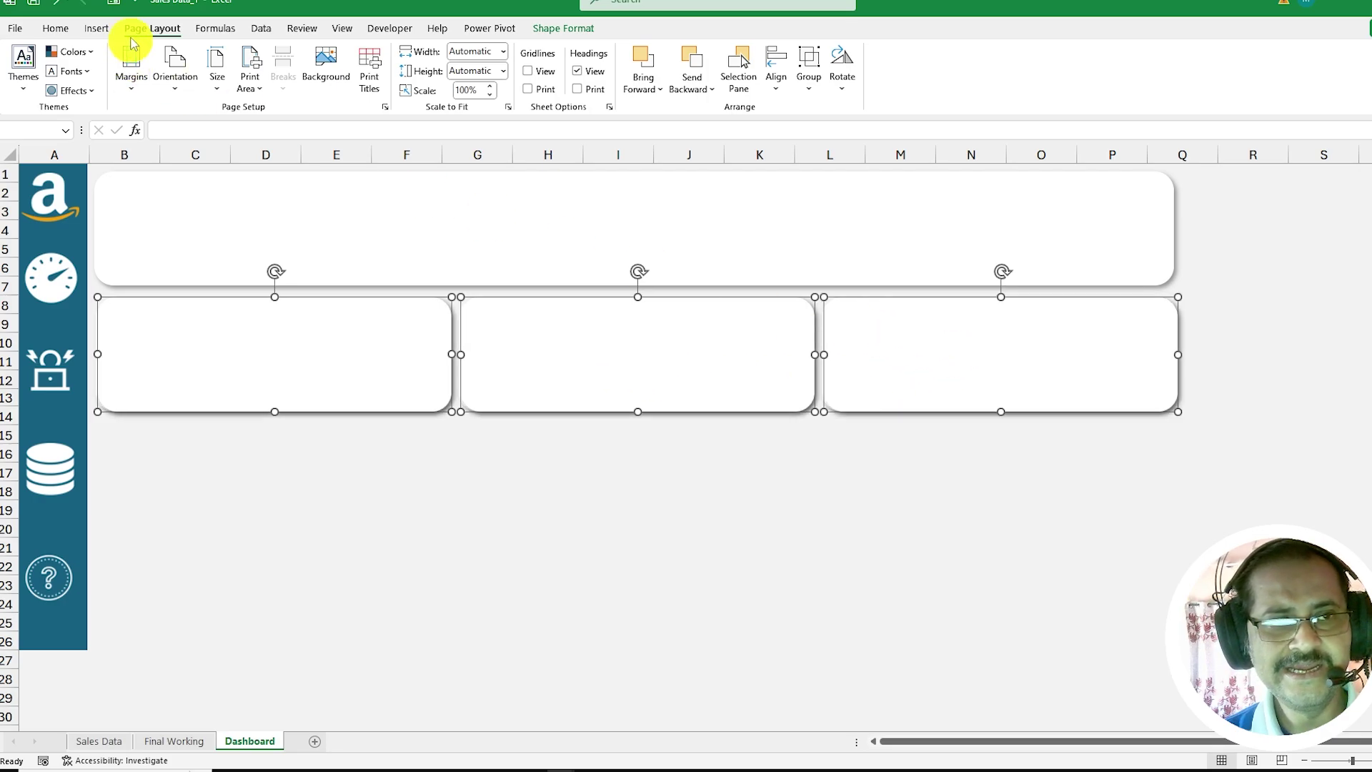
click(97, 28)
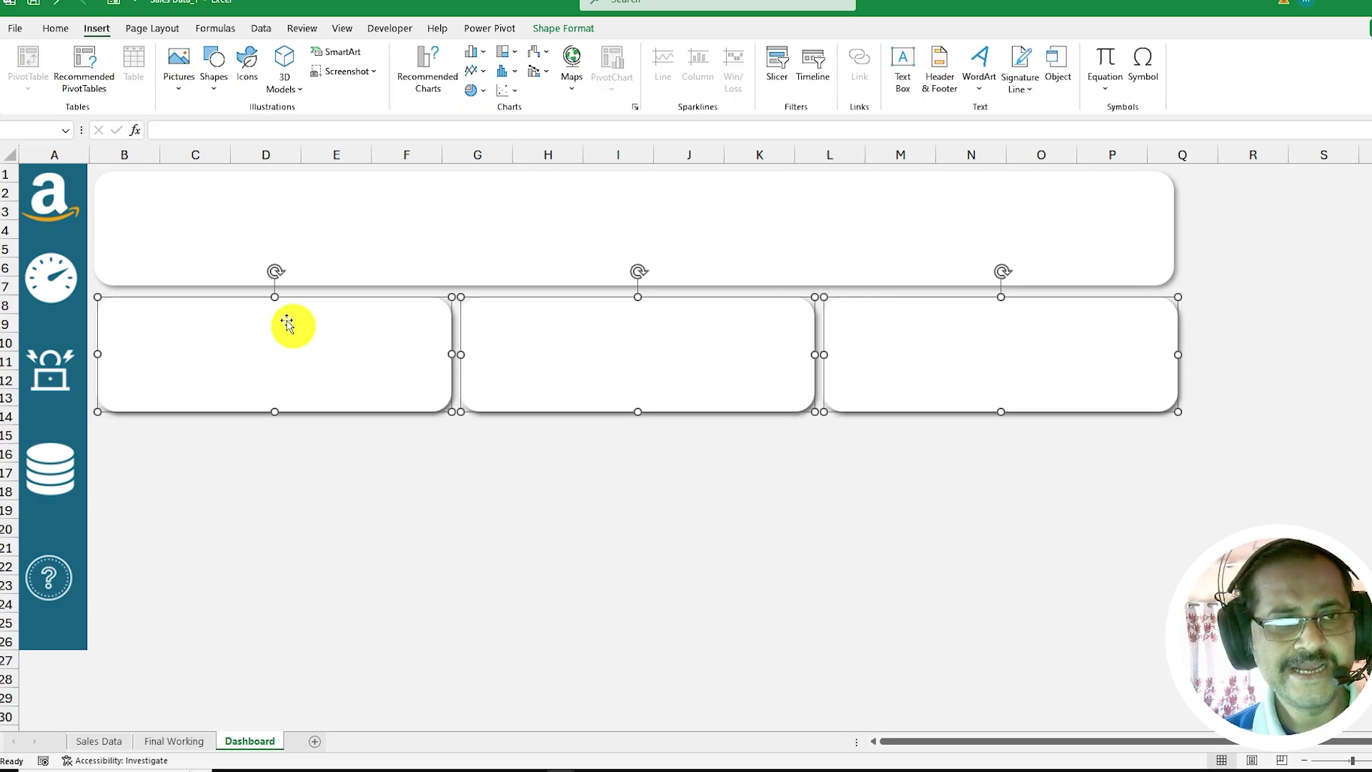
click(161, 32)
click(777, 78)
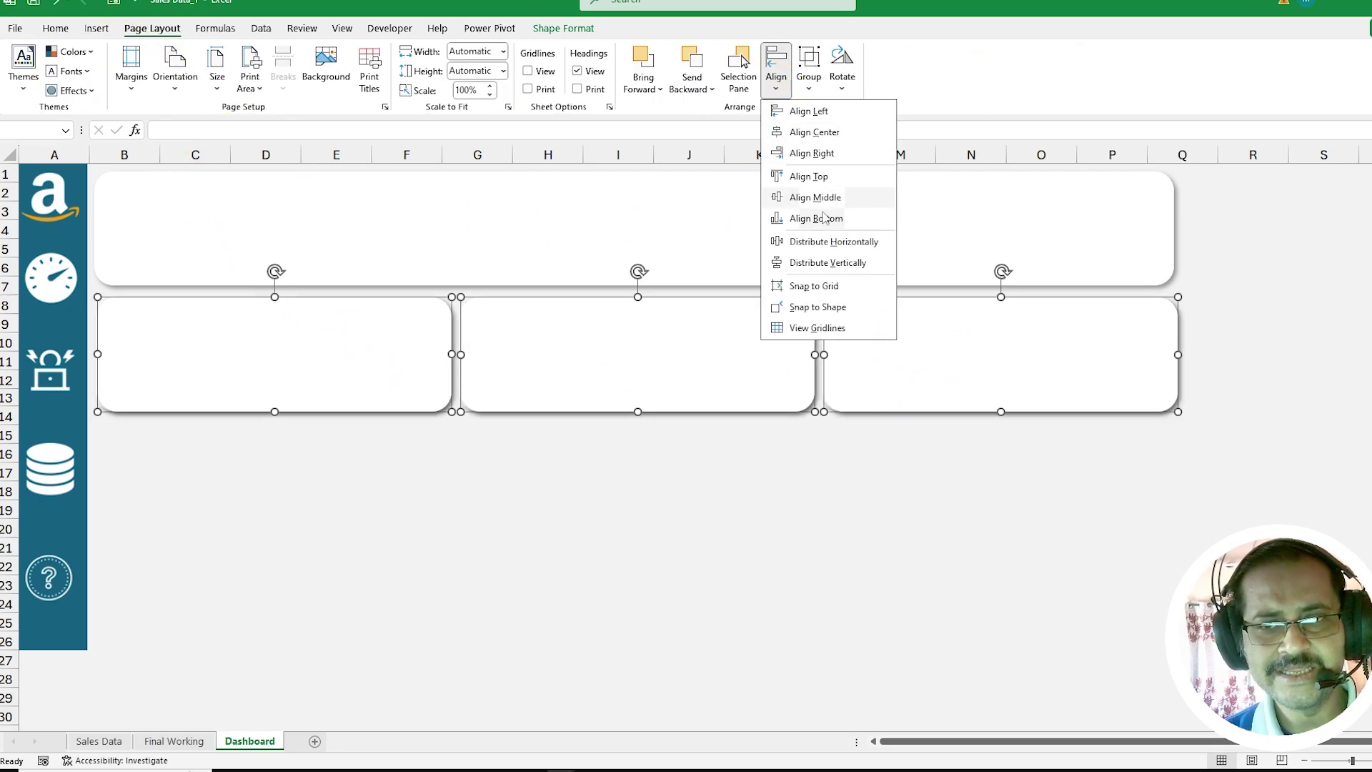
click(820, 243)
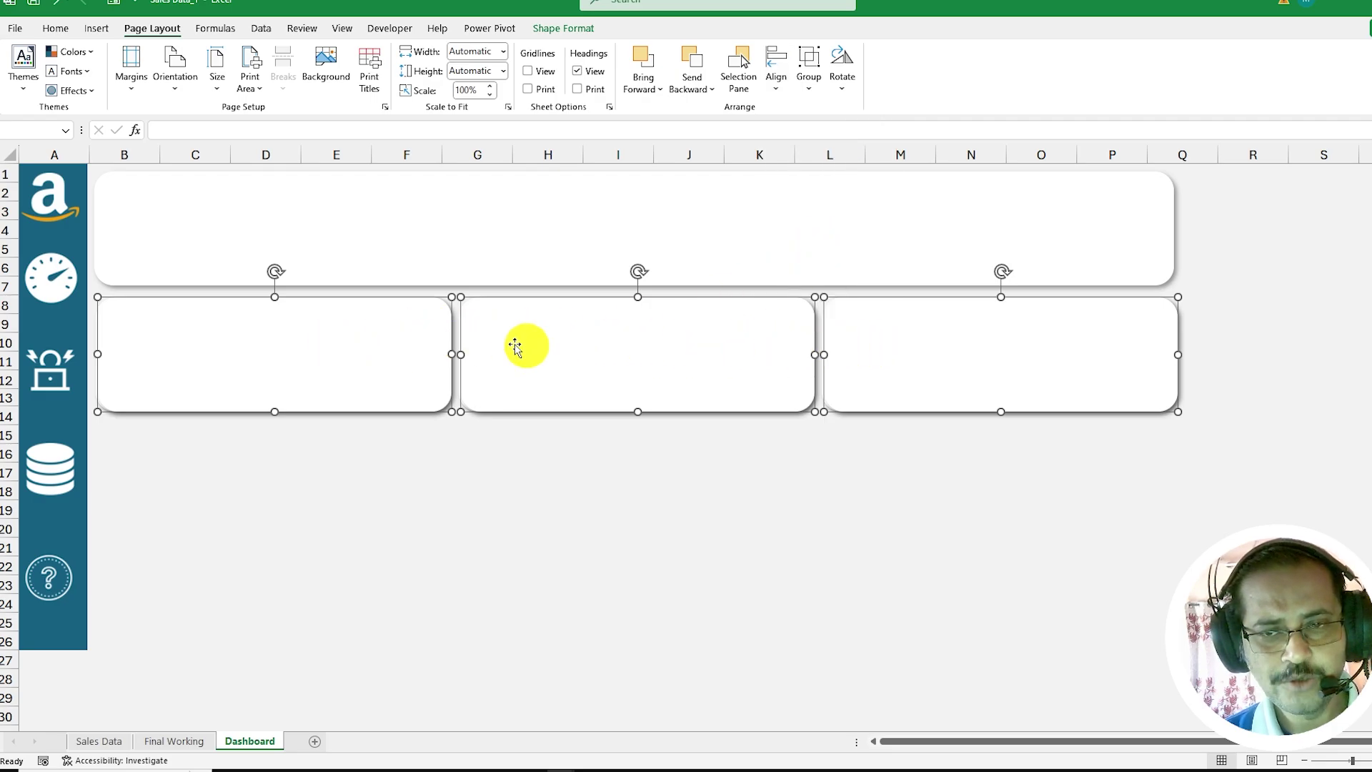
click(618, 509)
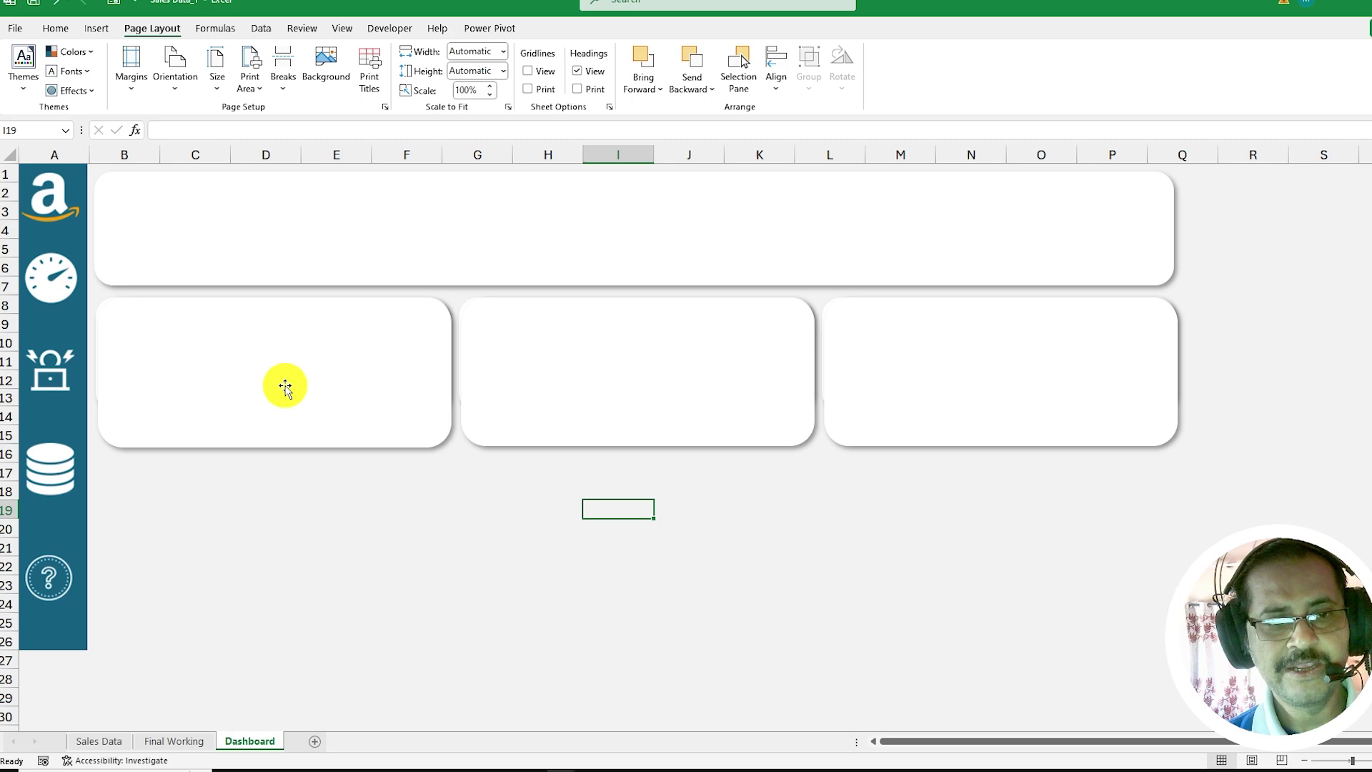
- Duplicate the first card of the row directly below it and enlarge the copy to span two card widths over rows 17 to 26
click(285, 385)
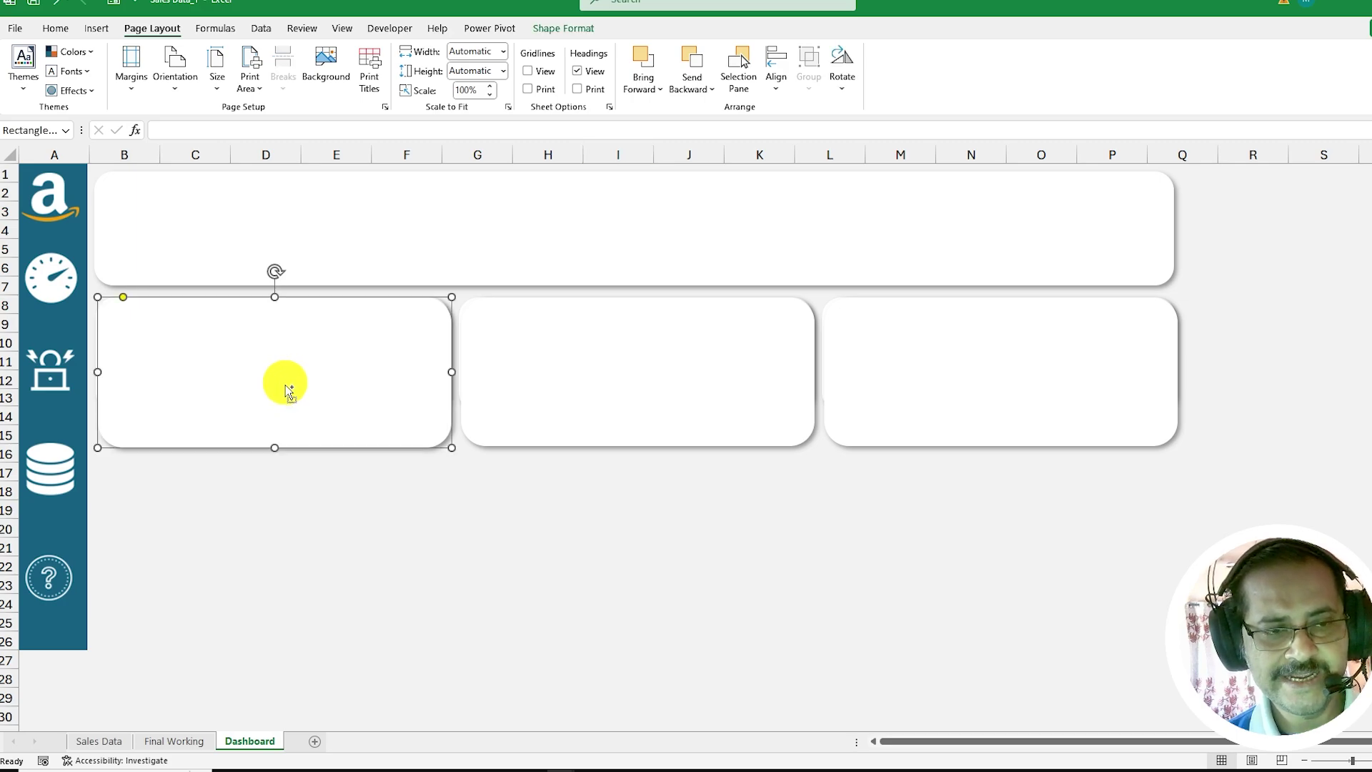
drag(289, 392, 291, 468)
drag(281, 519, 288, 542)
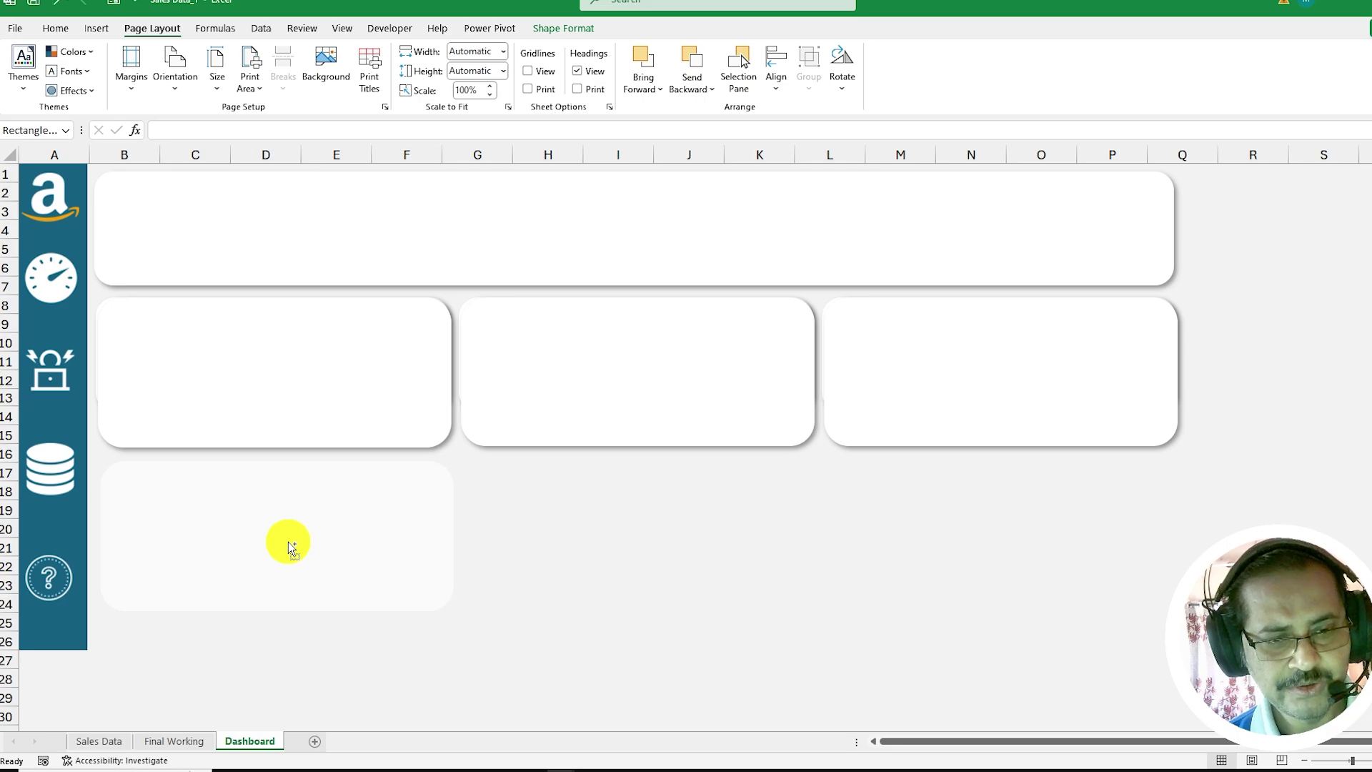
drag(289, 541, 289, 542)
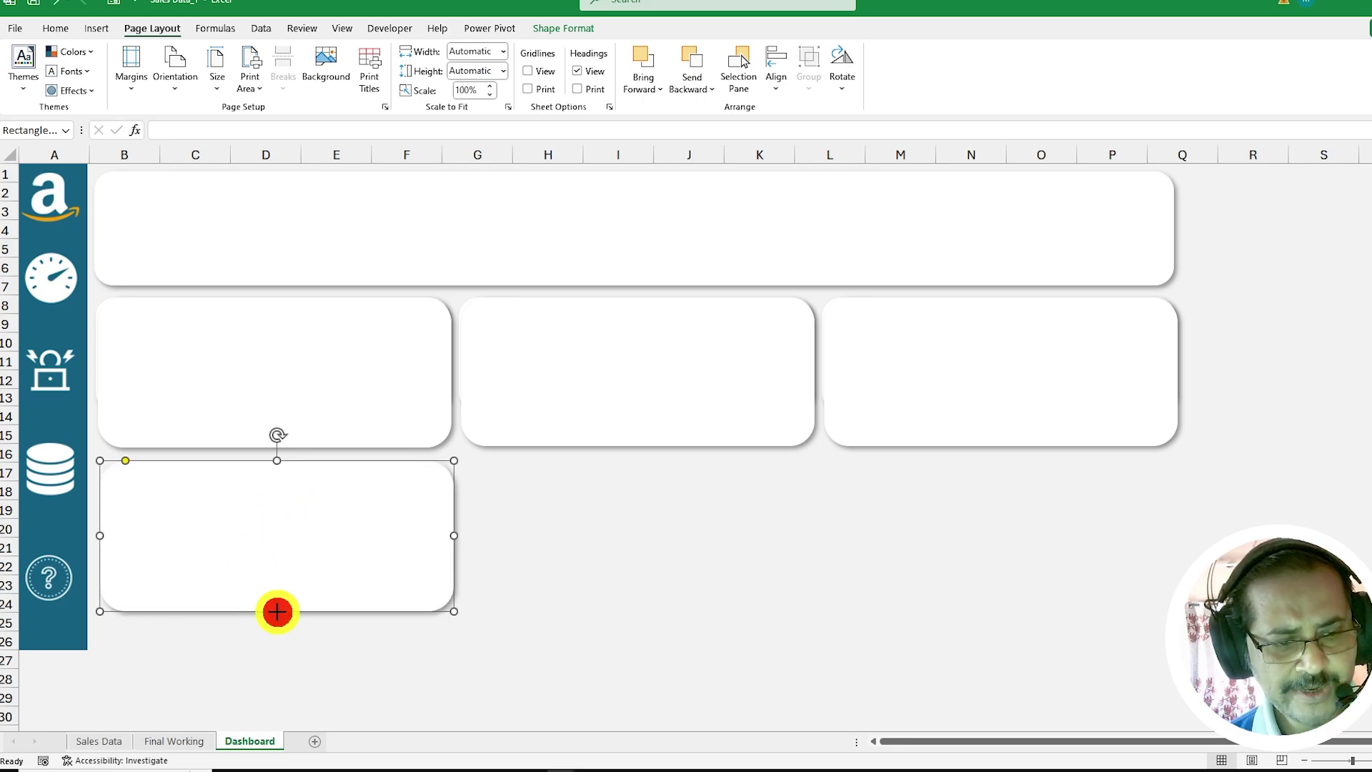
drag(277, 611, 272, 645)
drag(451, 552, 819, 562)
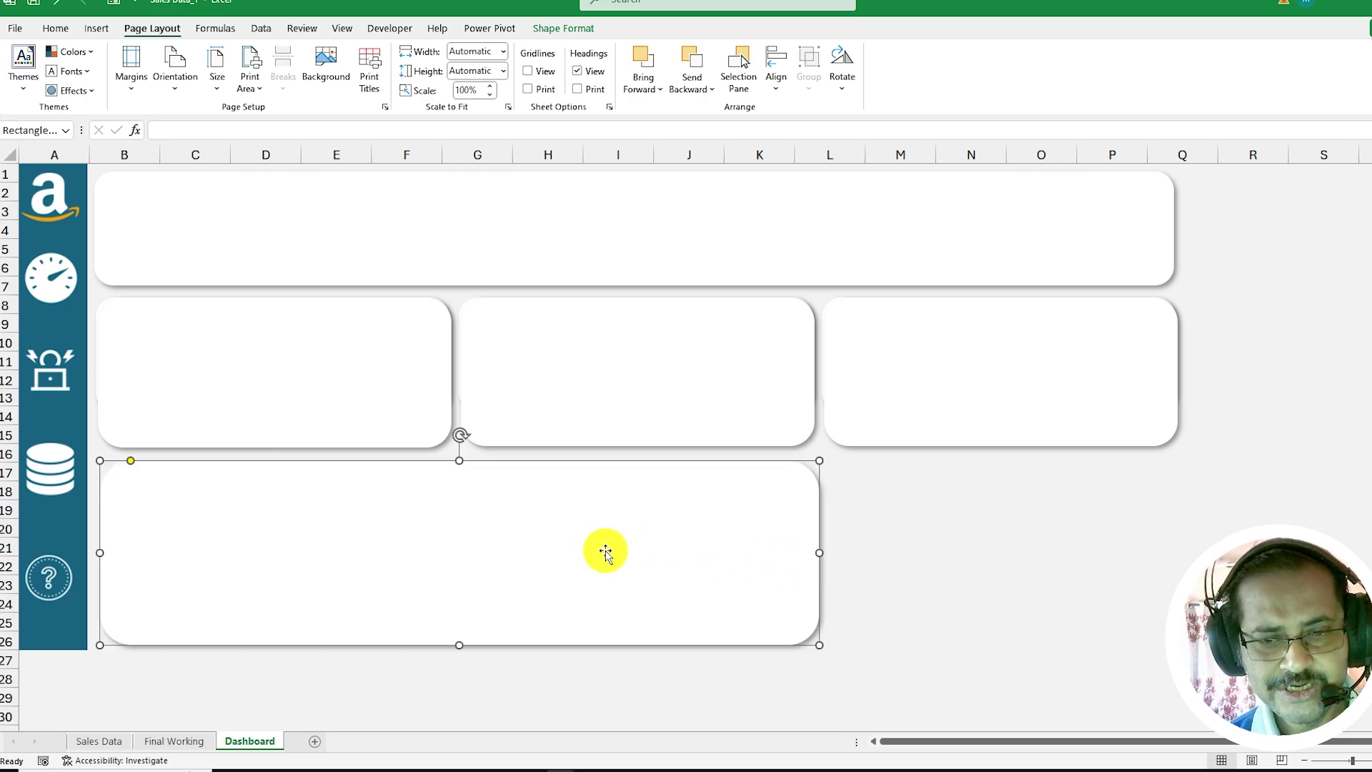
click(665, 679)
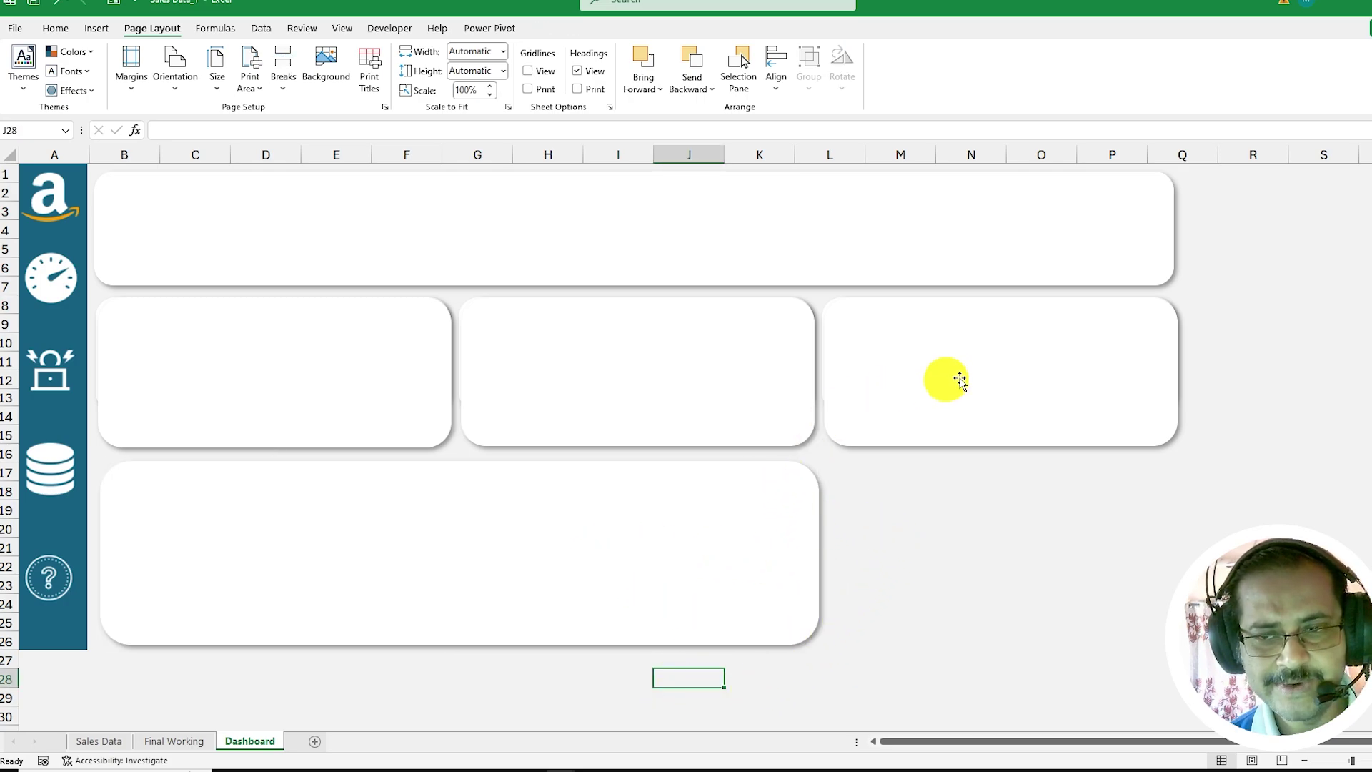
- Duplicate the third card of the row below it, beside the wide card, and extend the copy down to row 26
click(986, 377)
drag(993, 368, 992, 416)
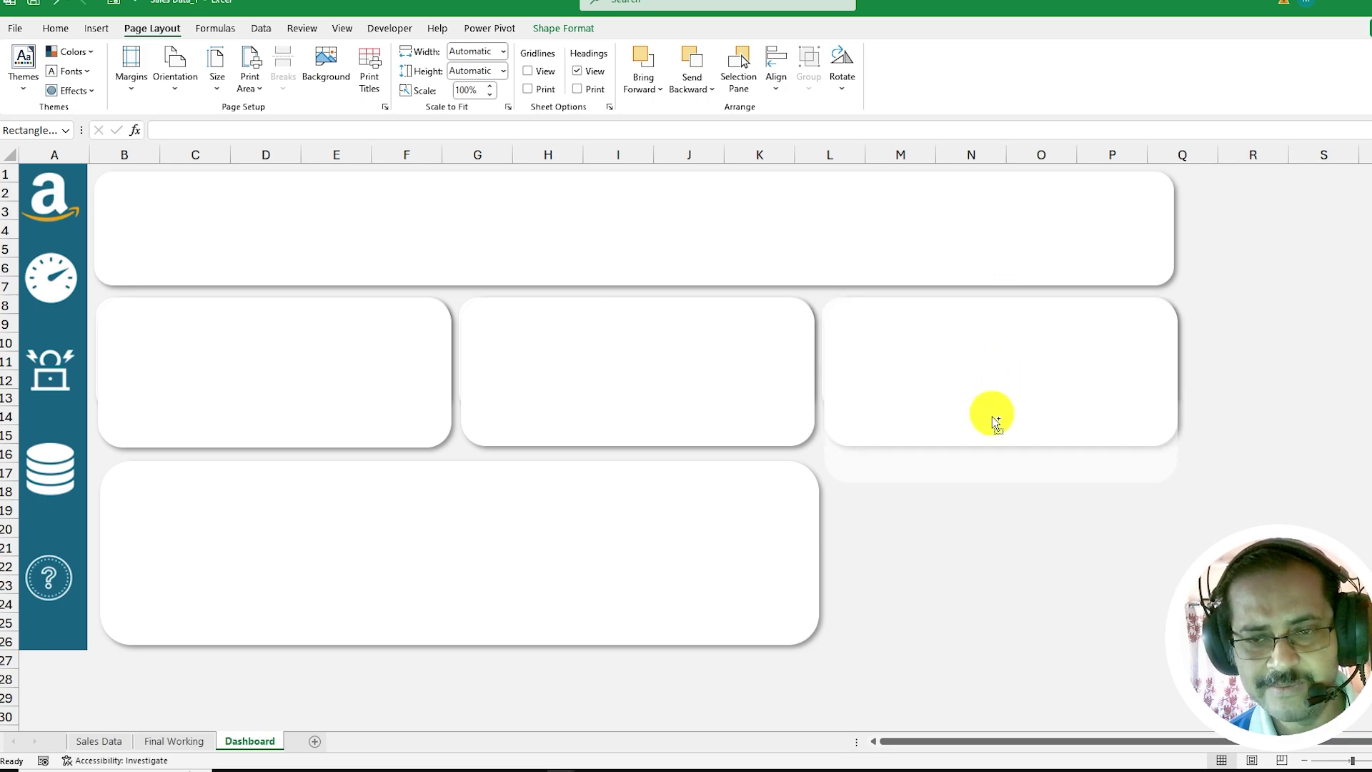
drag(999, 500, 1005, 643)
- Align the tops of the wide card and the narrower card beside it in the lowest row
click(576, 541)
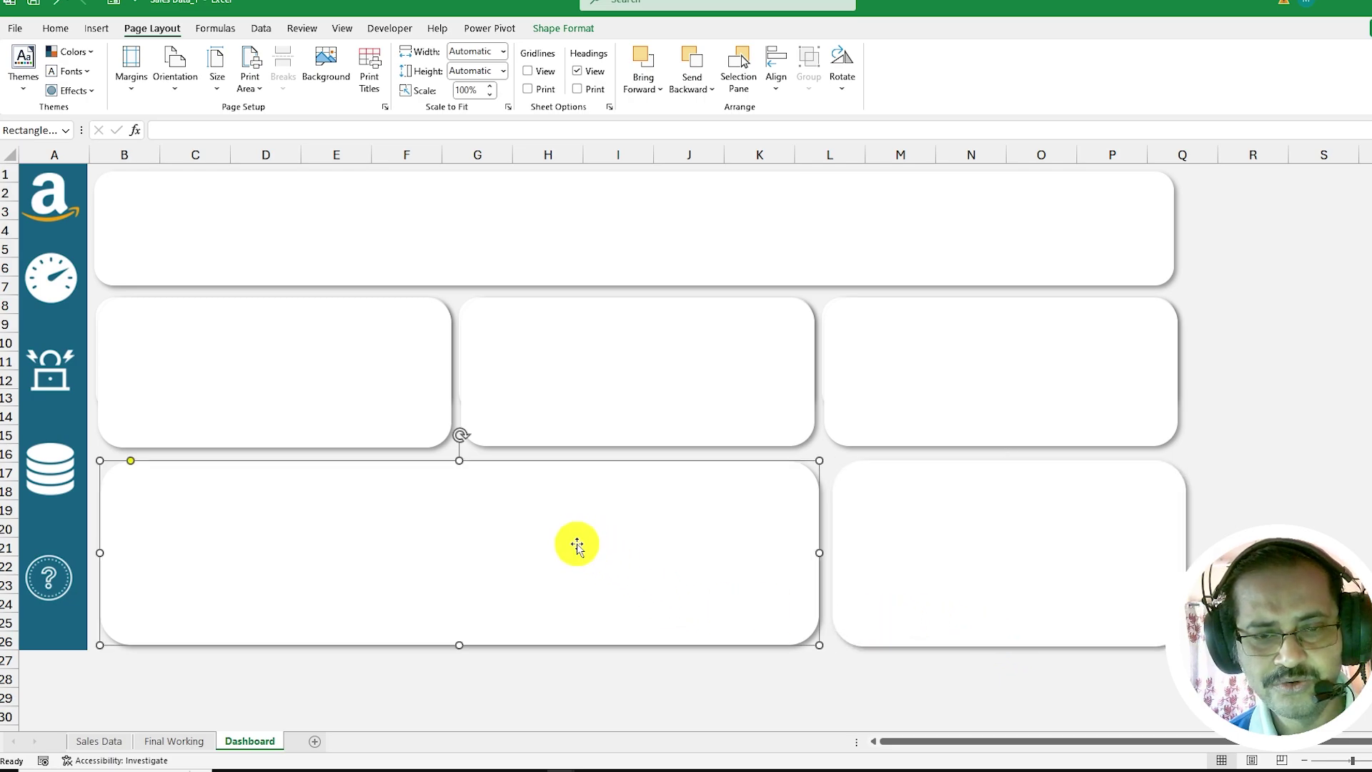
shift+click(996, 563)
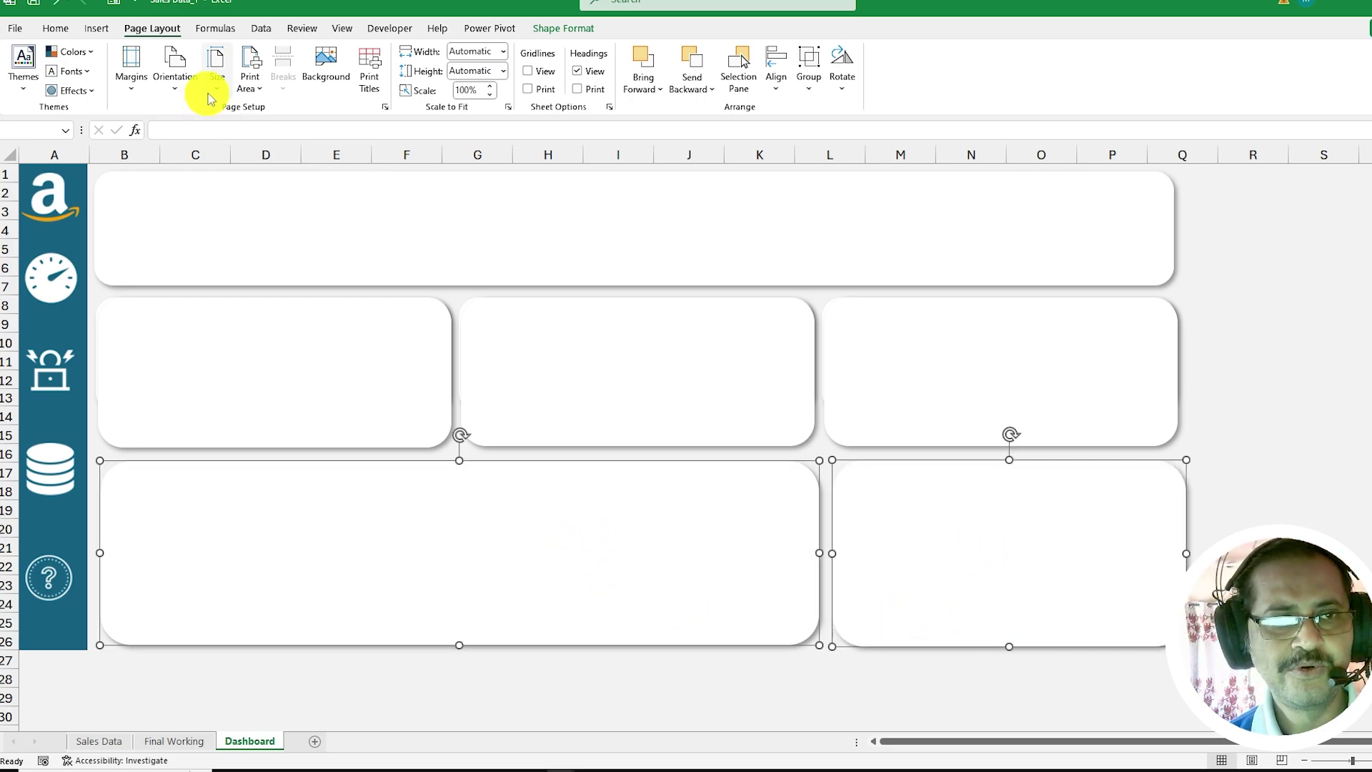
click(777, 84)
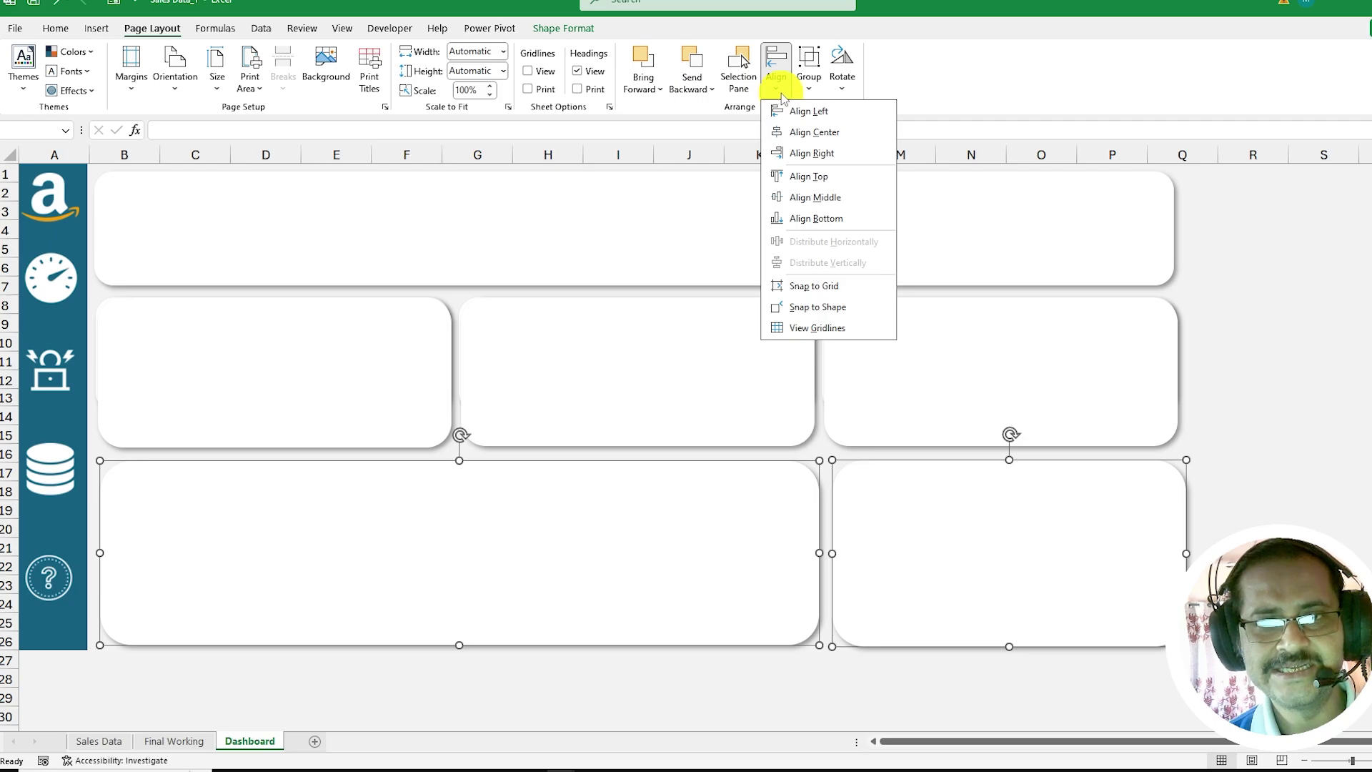
click(810, 179)
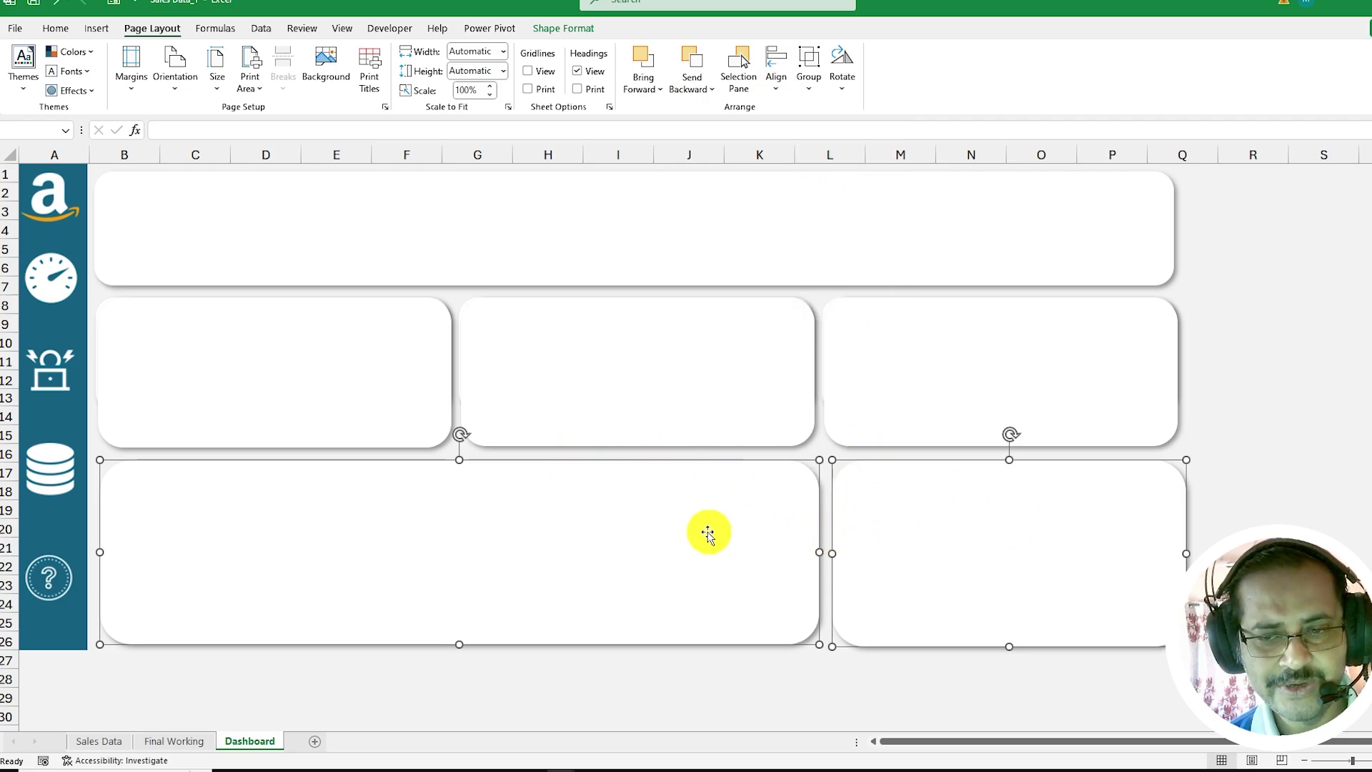
click(554, 675)
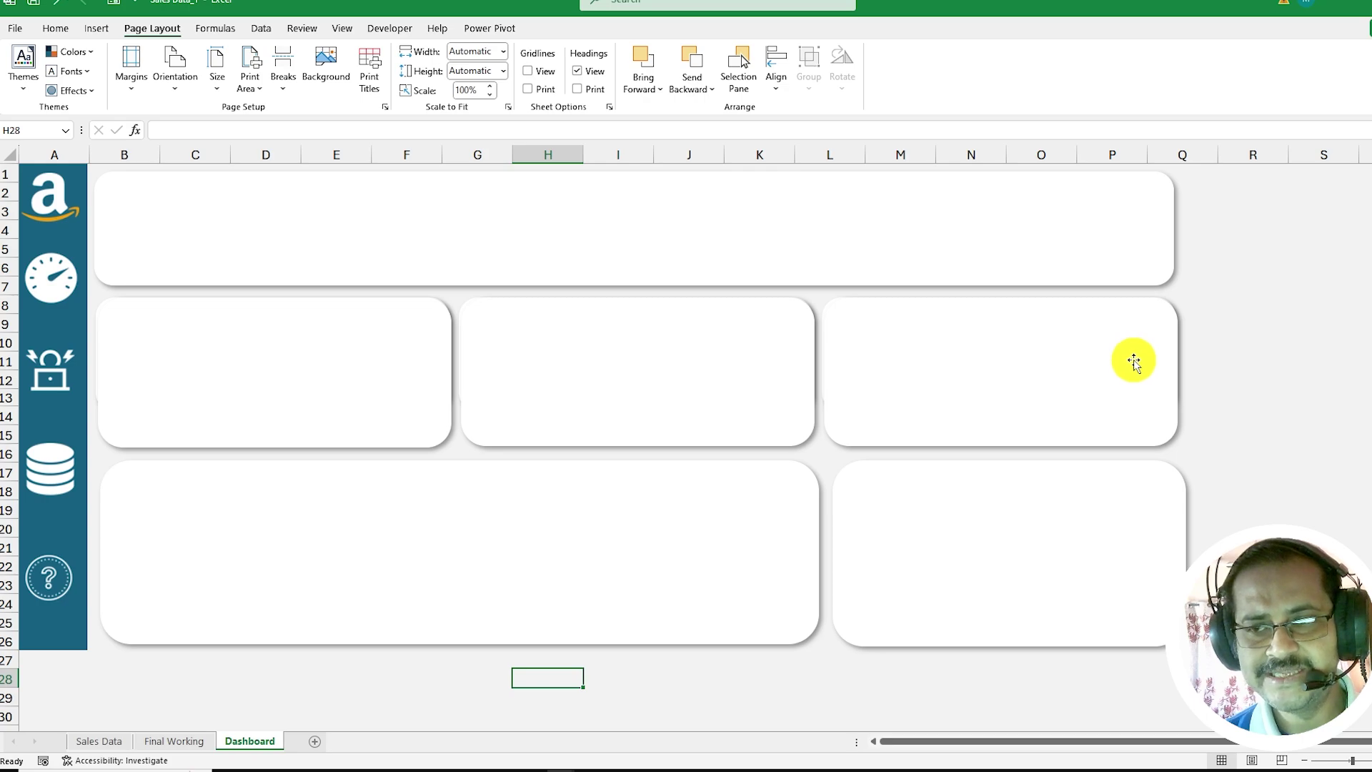
- Place a copy of the third card beside the banner, narrow it to about column T, and extend it down to row 26
click(1134, 361)
drag(1134, 361, 1366, 232)
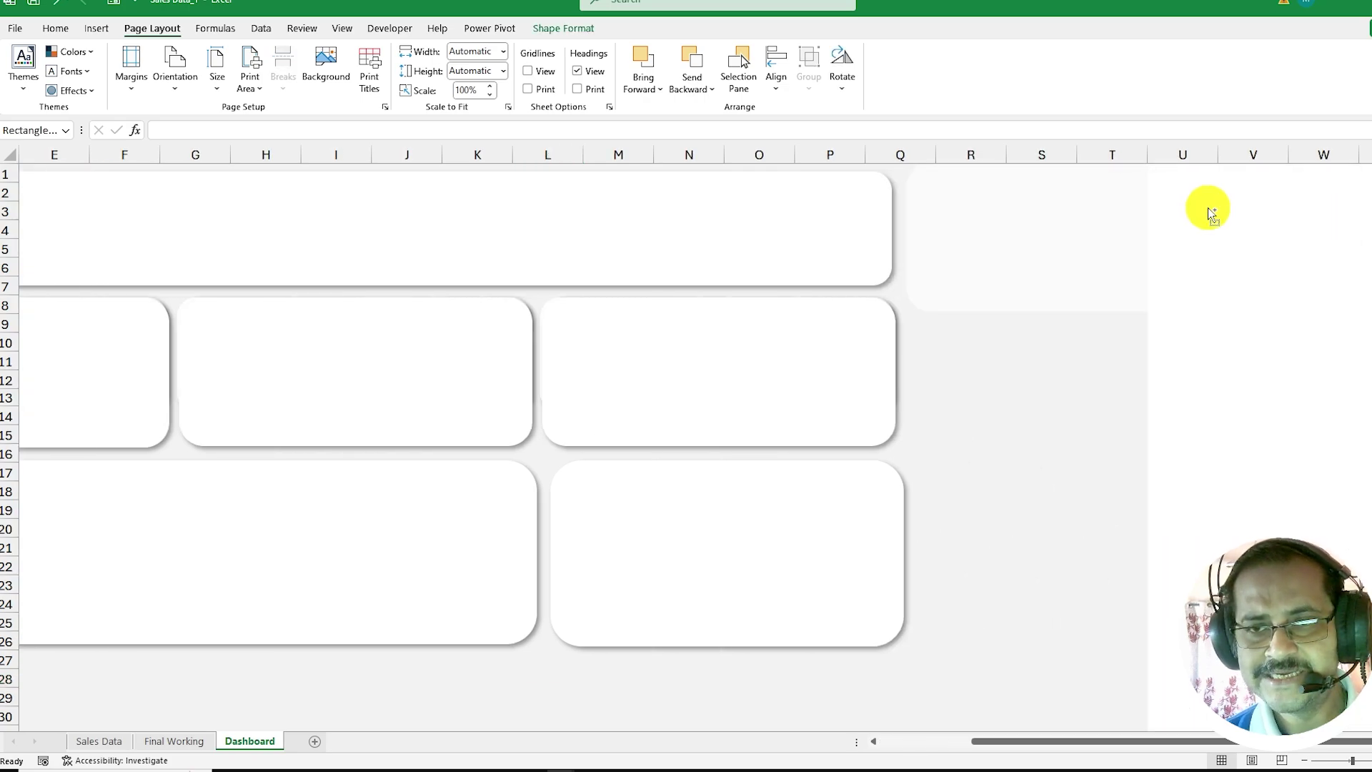
drag(1208, 208, 1153, 228)
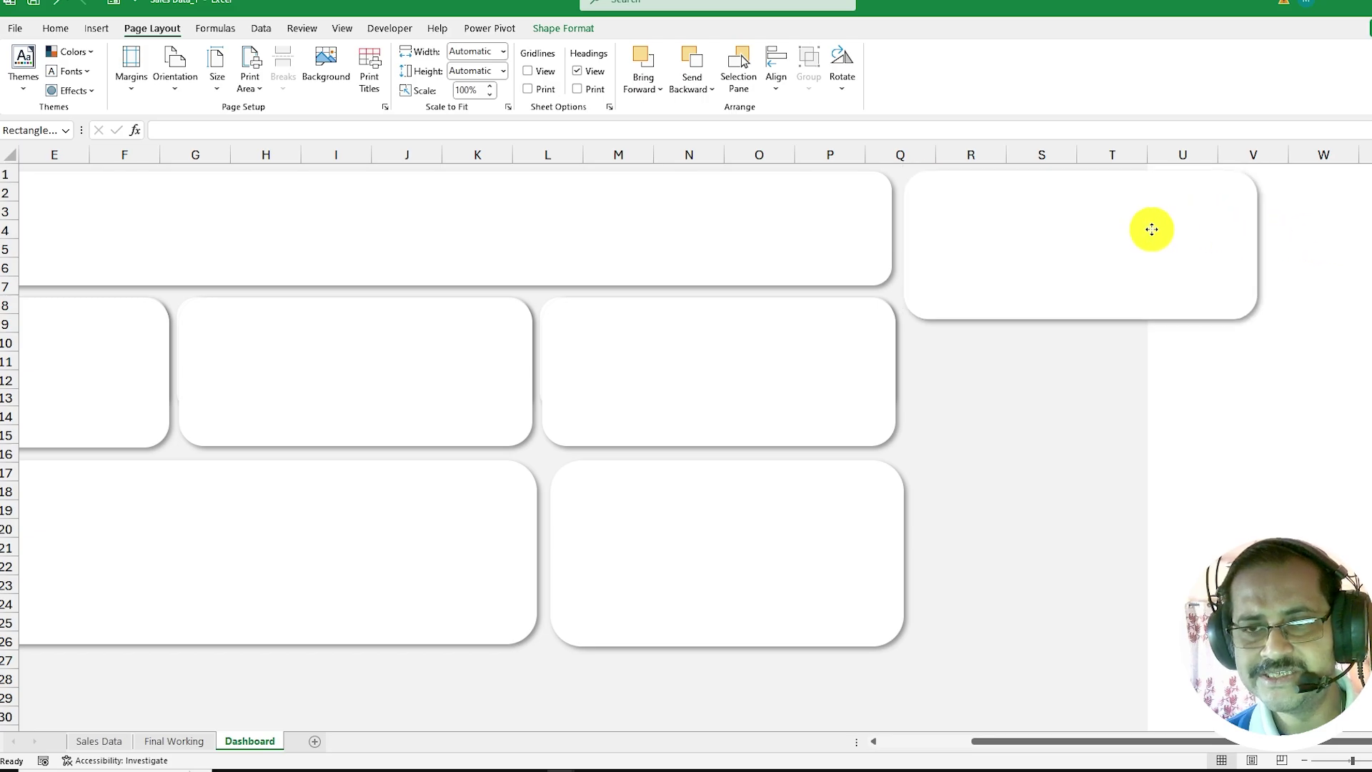
drag(1257, 245, 1131, 239)
scroll(1214, 278, left, 3)
drag(1302, 316, 1312, 507)
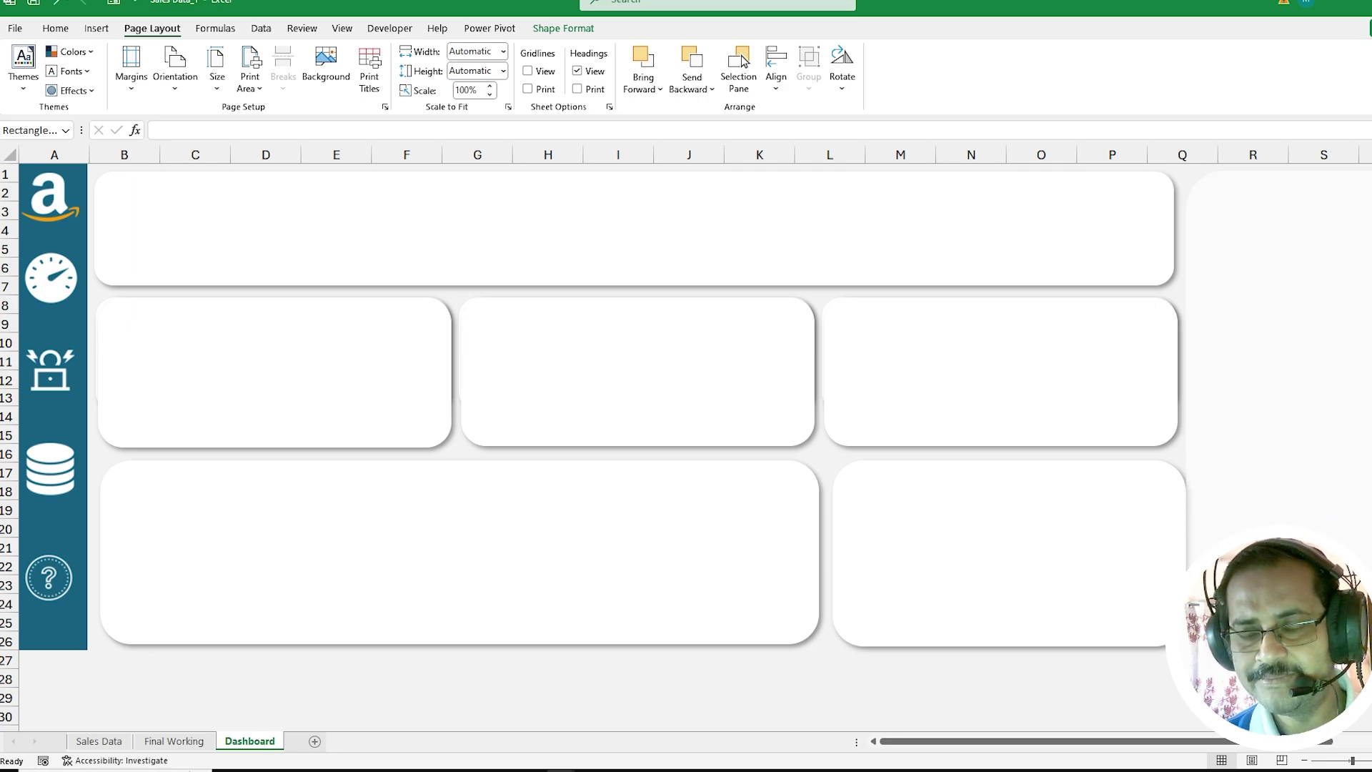
- Adjust the tall card's horizontal position and trim the banner and the two cards beneath its far end to a common edge beside it
click(1065, 682)
click(1243, 579)
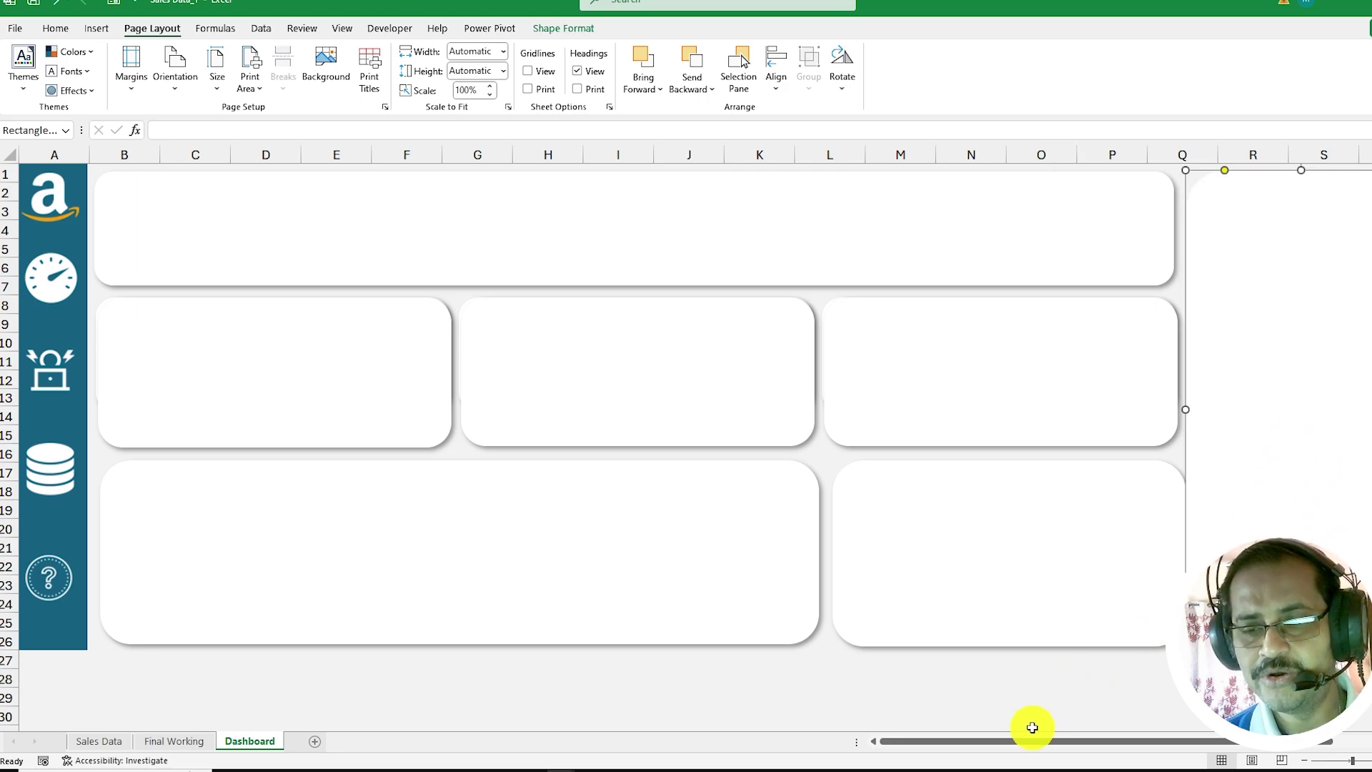
drag(1042, 741, 1093, 741)
key(Right)
key(Right)
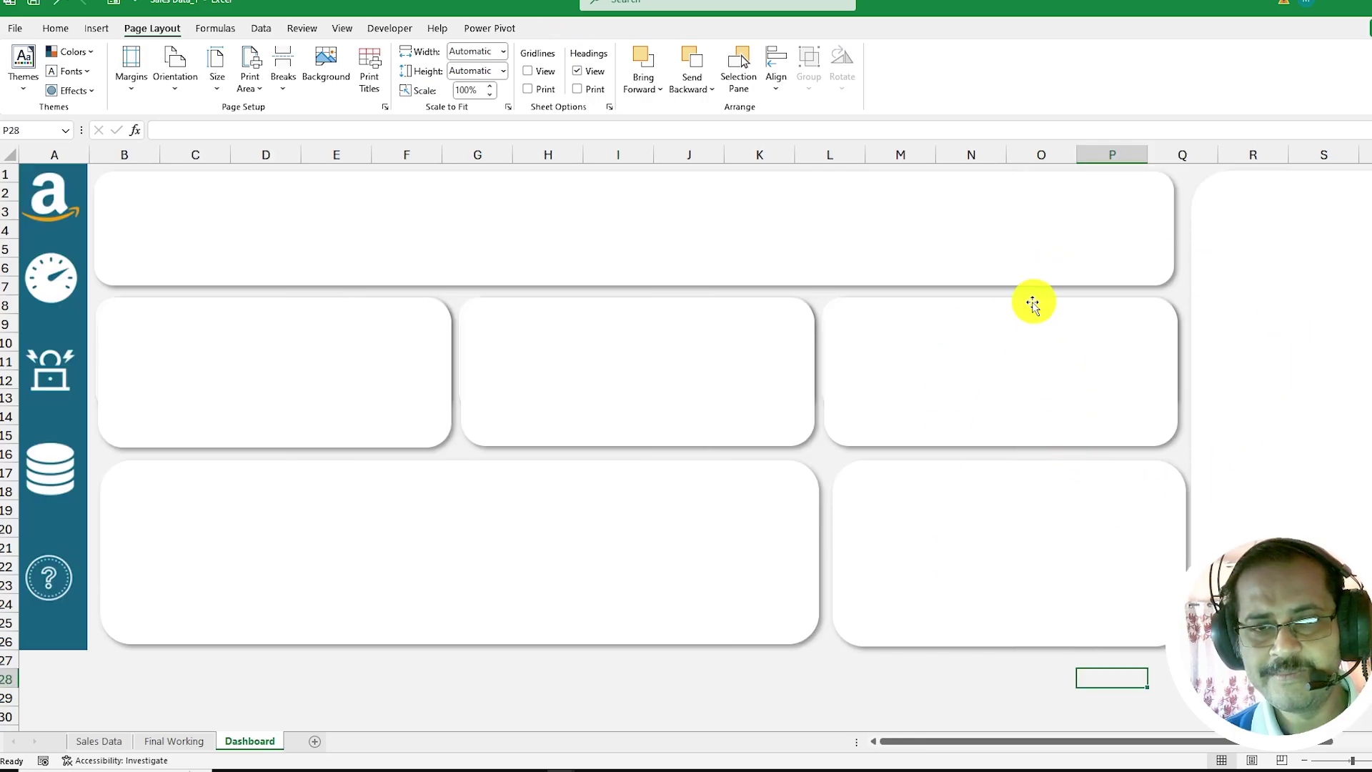
click(424, 675)
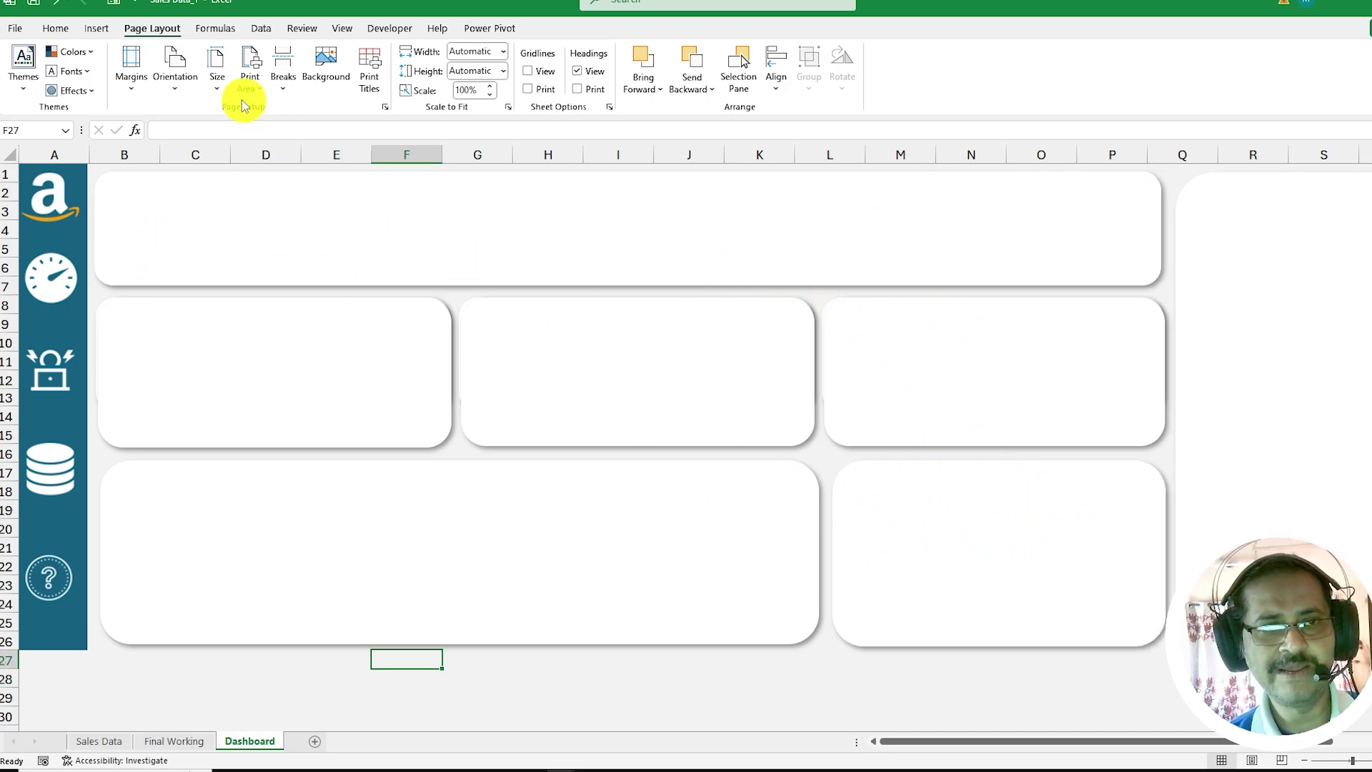
- Insert a text box across the banner reading "Amazon Sales Dashboard 2025" and set its font size to 40
click(87, 29)
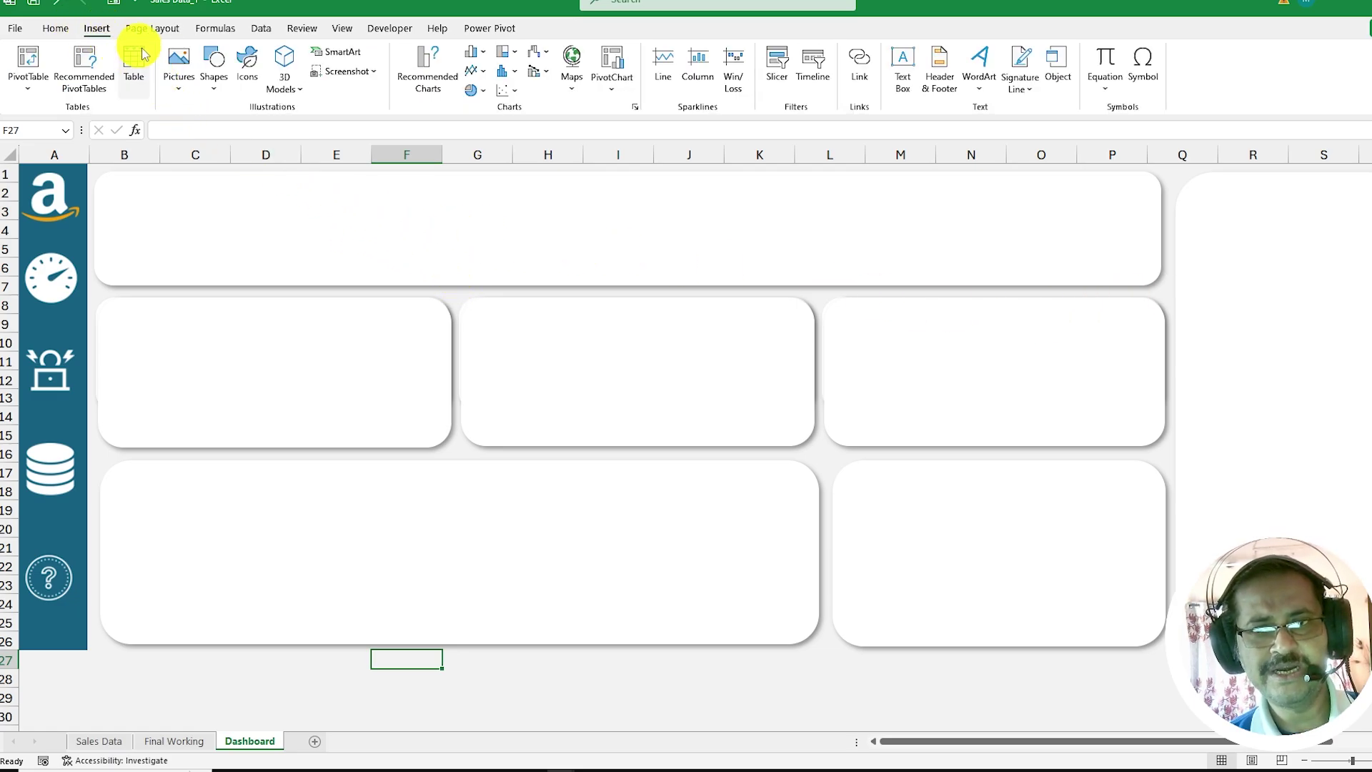
click(903, 71)
drag(112, 191, 1095, 264)
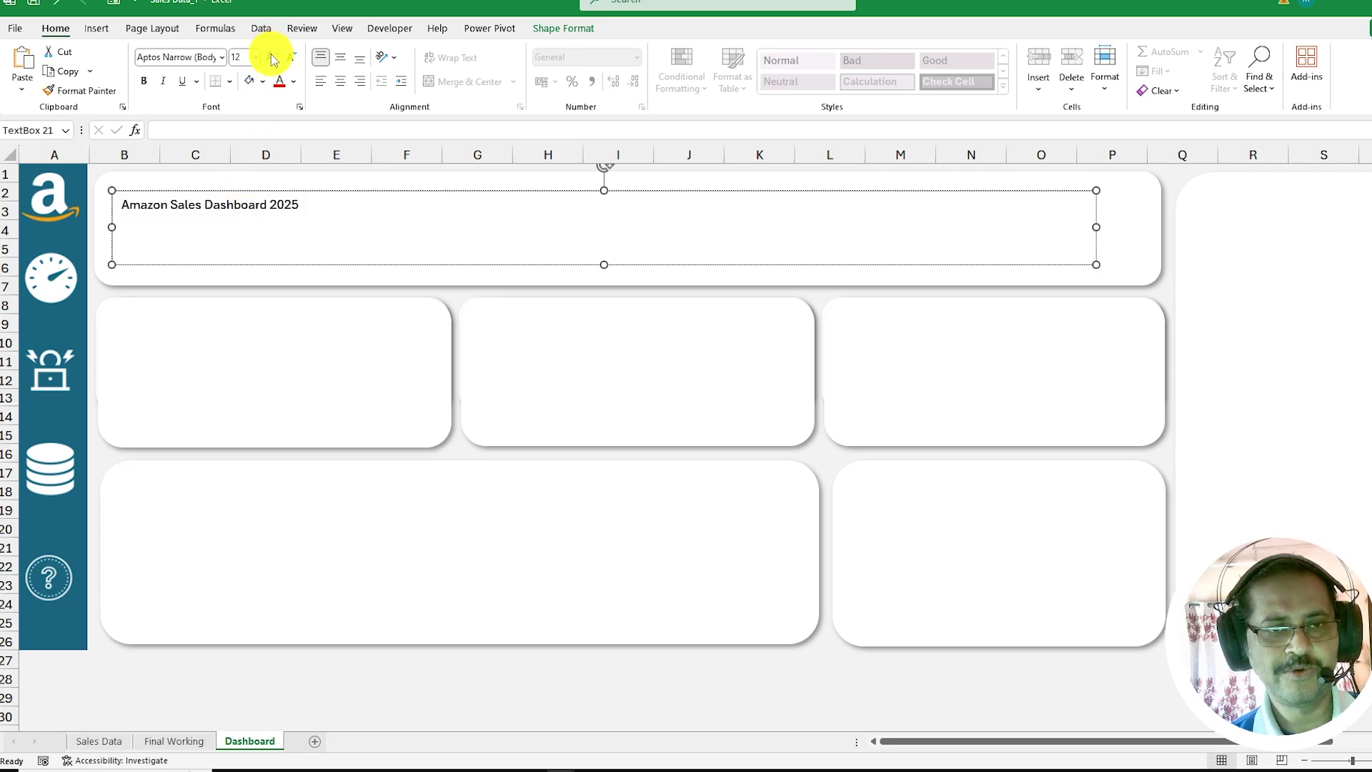
click(275, 190)
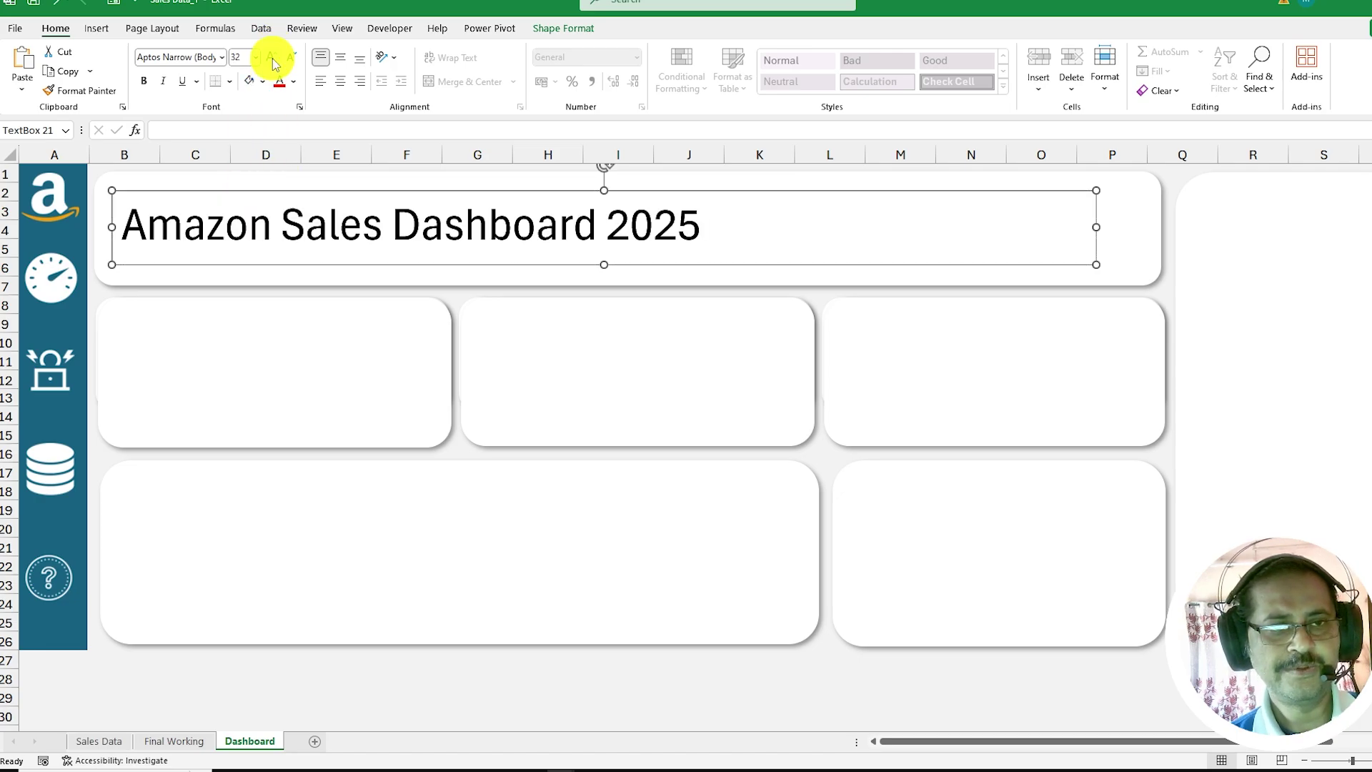
click(273, 60)
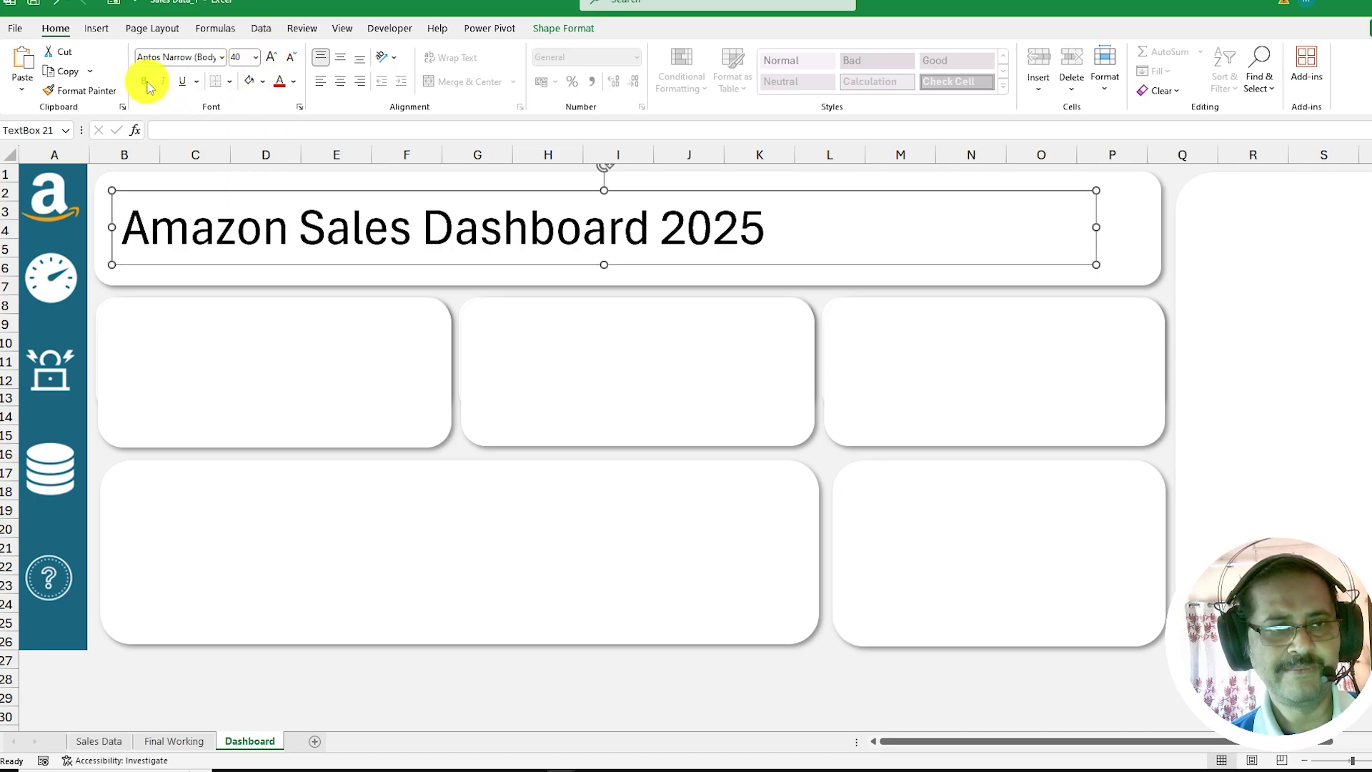
- Make the dashboard title bold and dark teal, and remove the outline of its text box
click(145, 82)
click(294, 83)
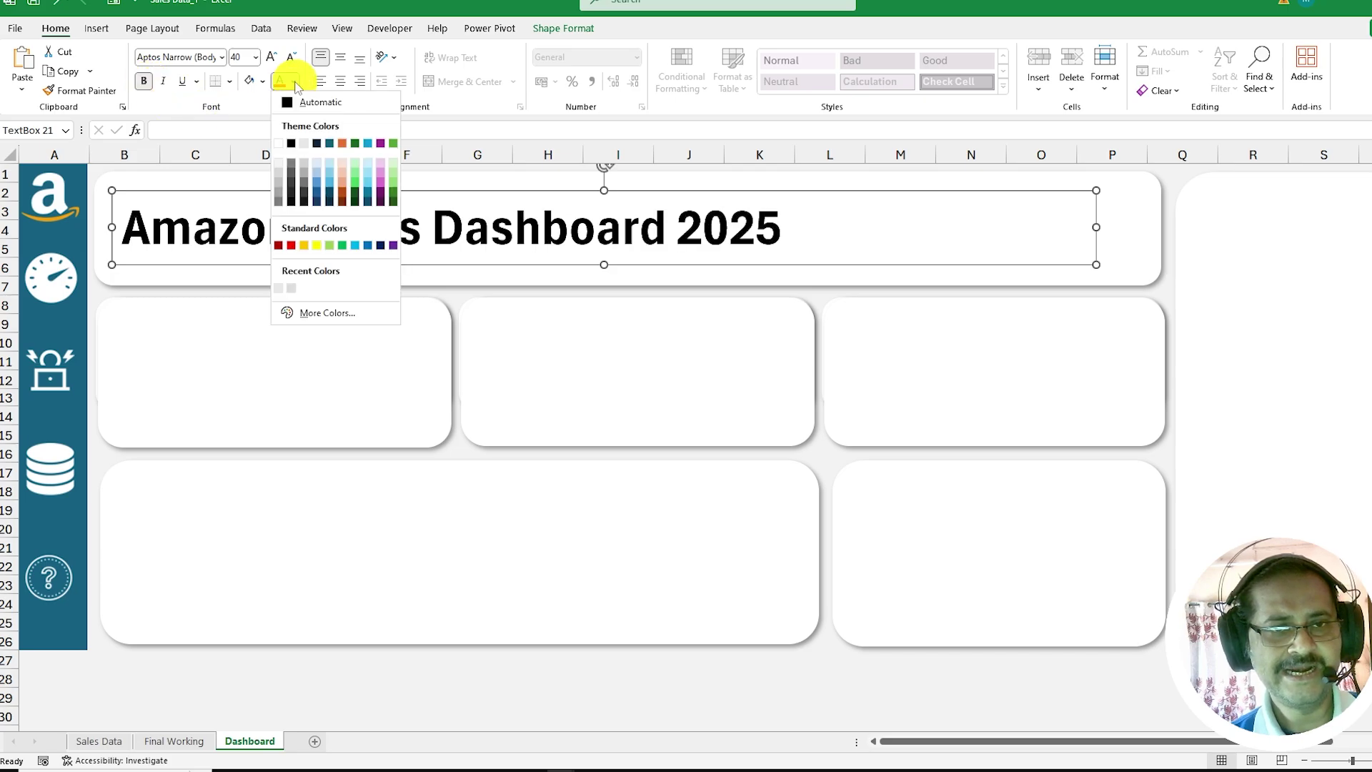
click(328, 142)
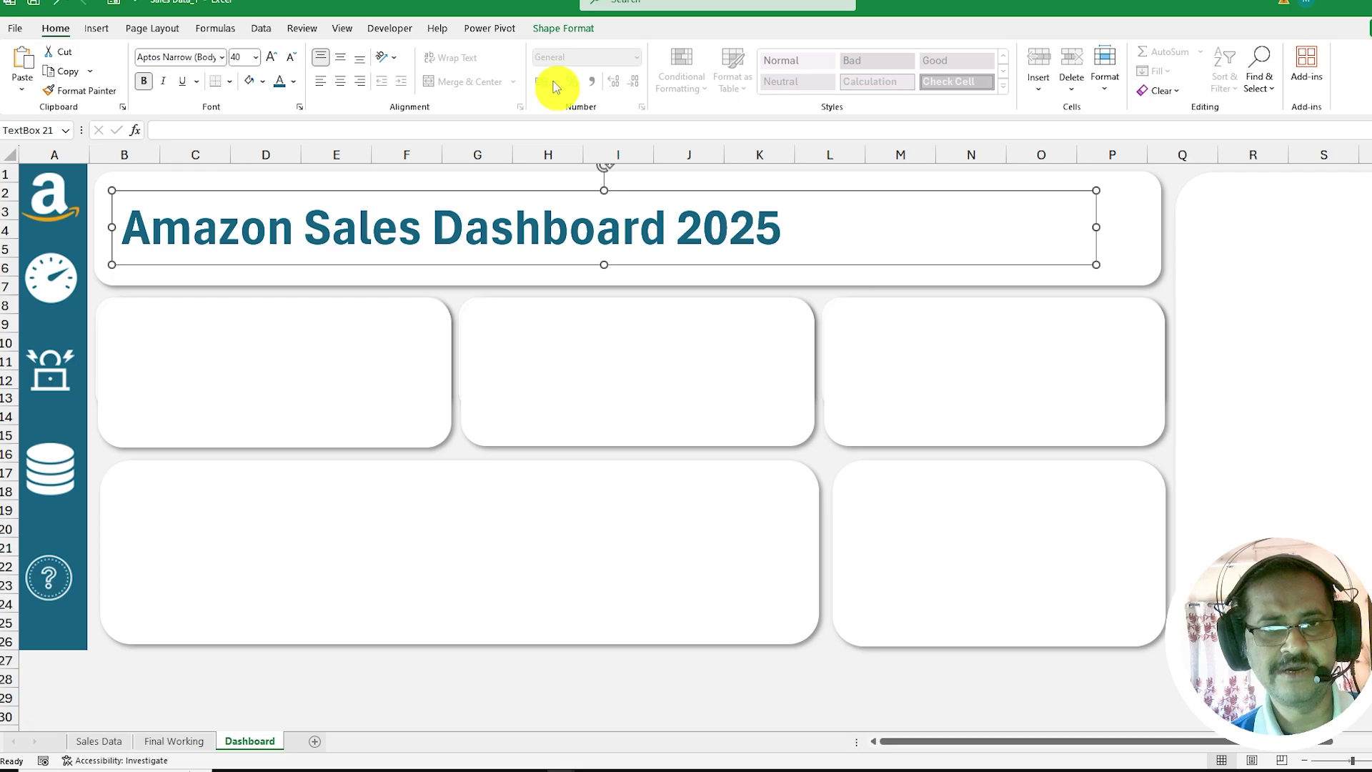
click(564, 28)
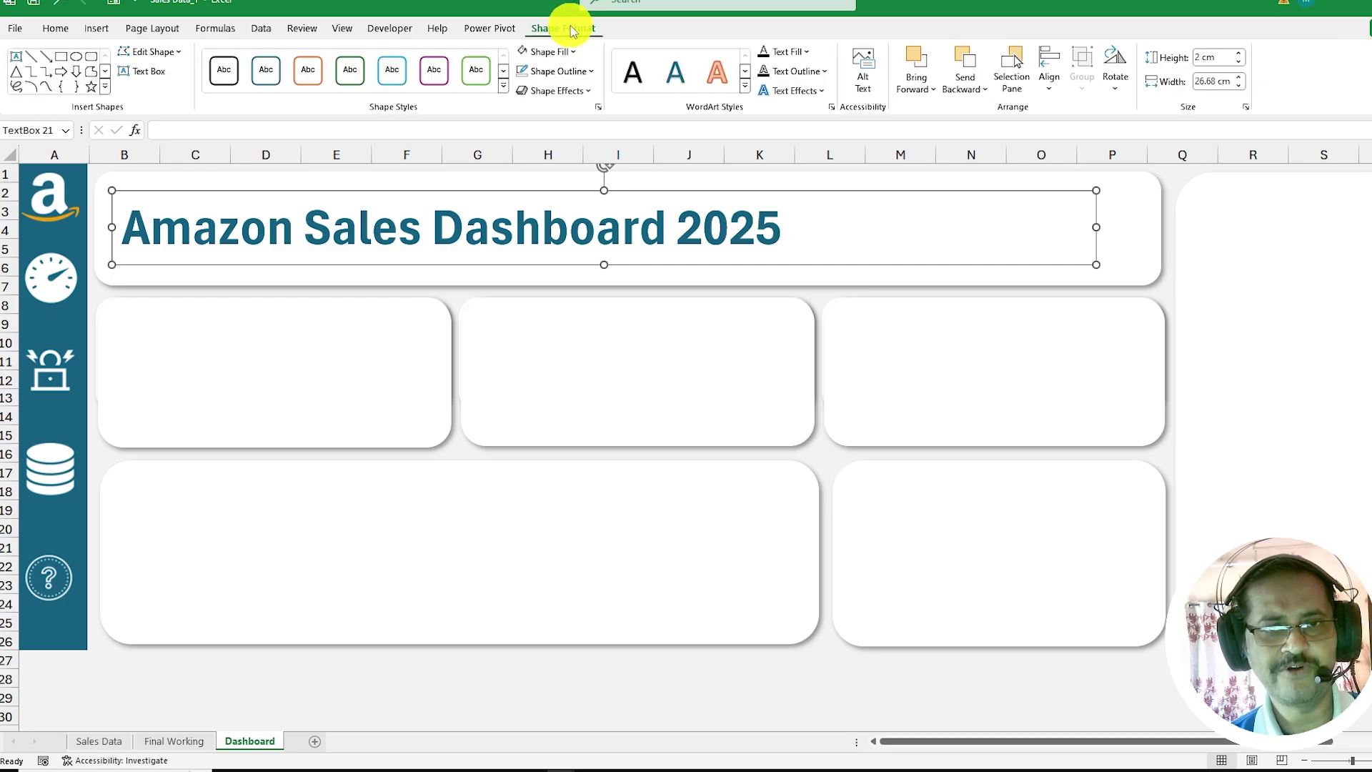
click(590, 71)
click(564, 309)
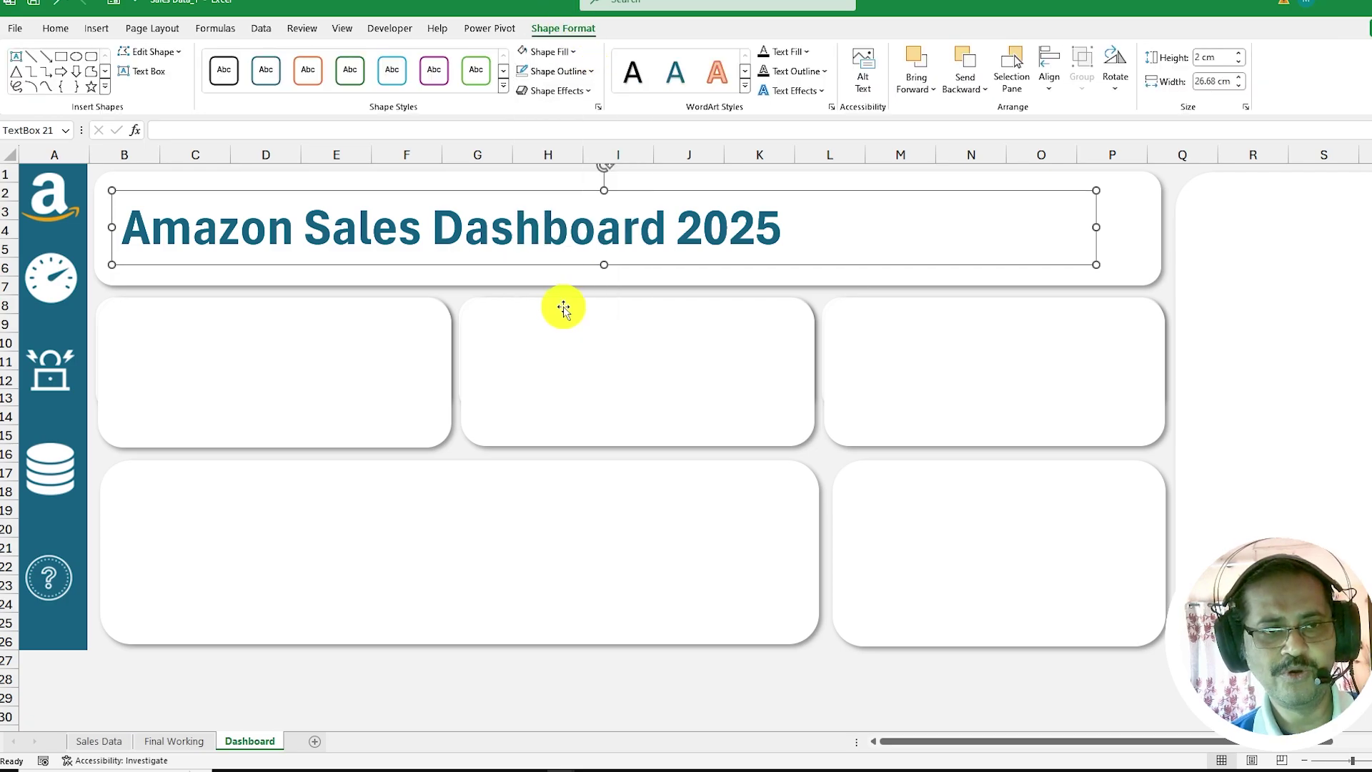
click(1125, 246)
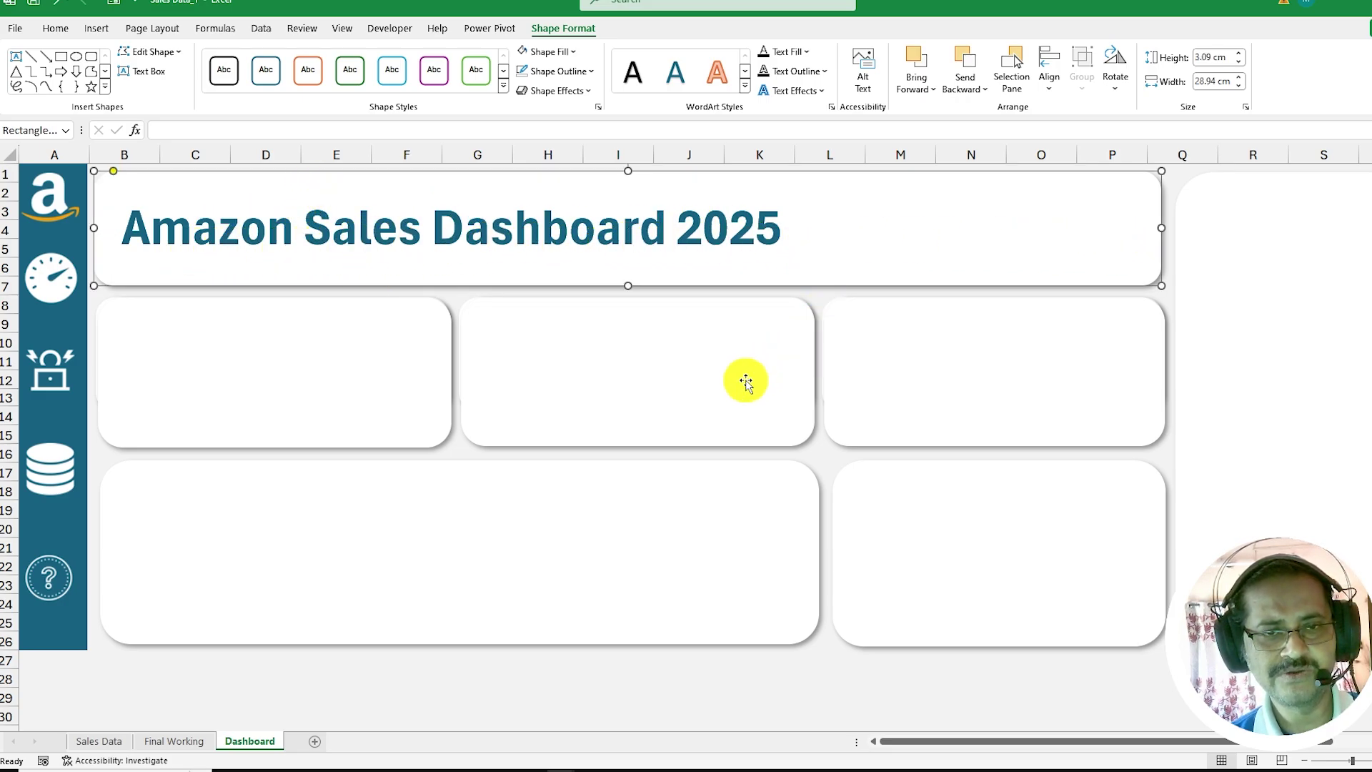
click(637, 377)
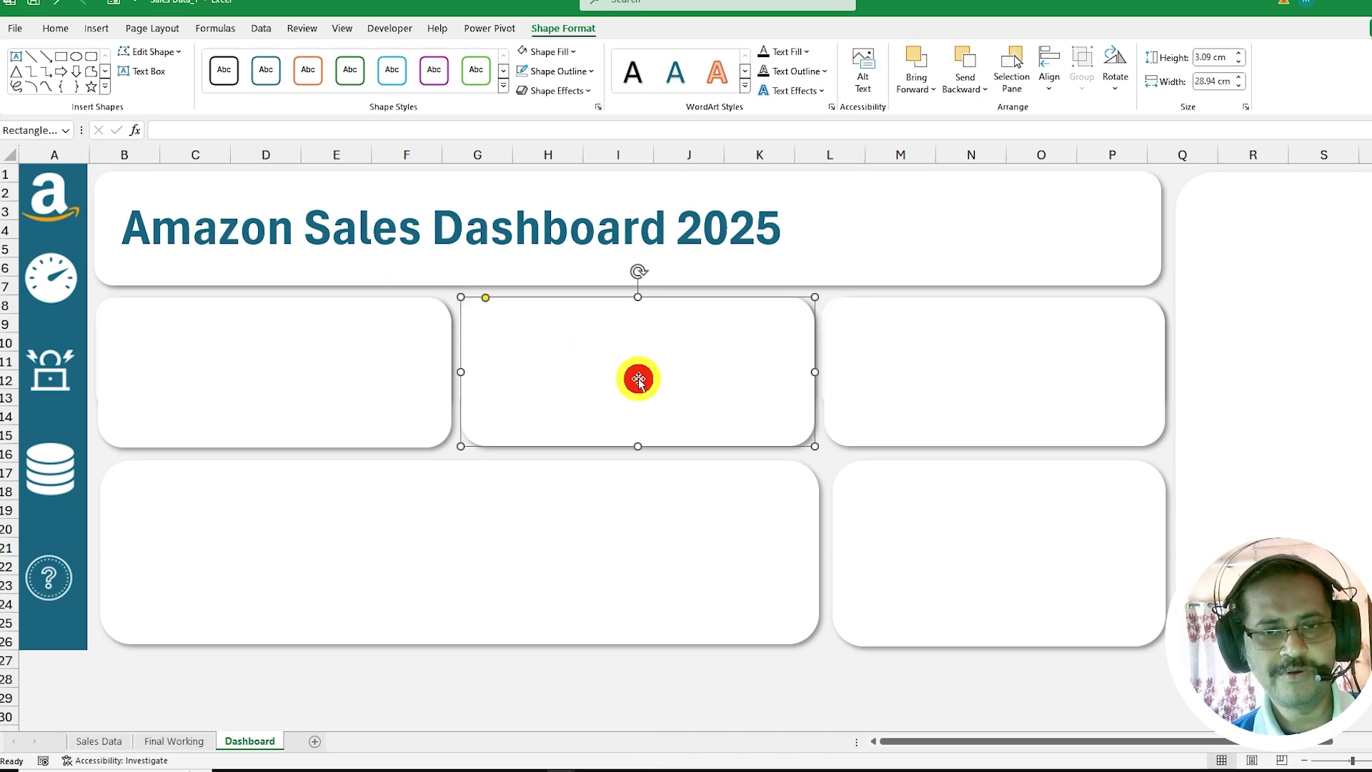
click(307, 390)
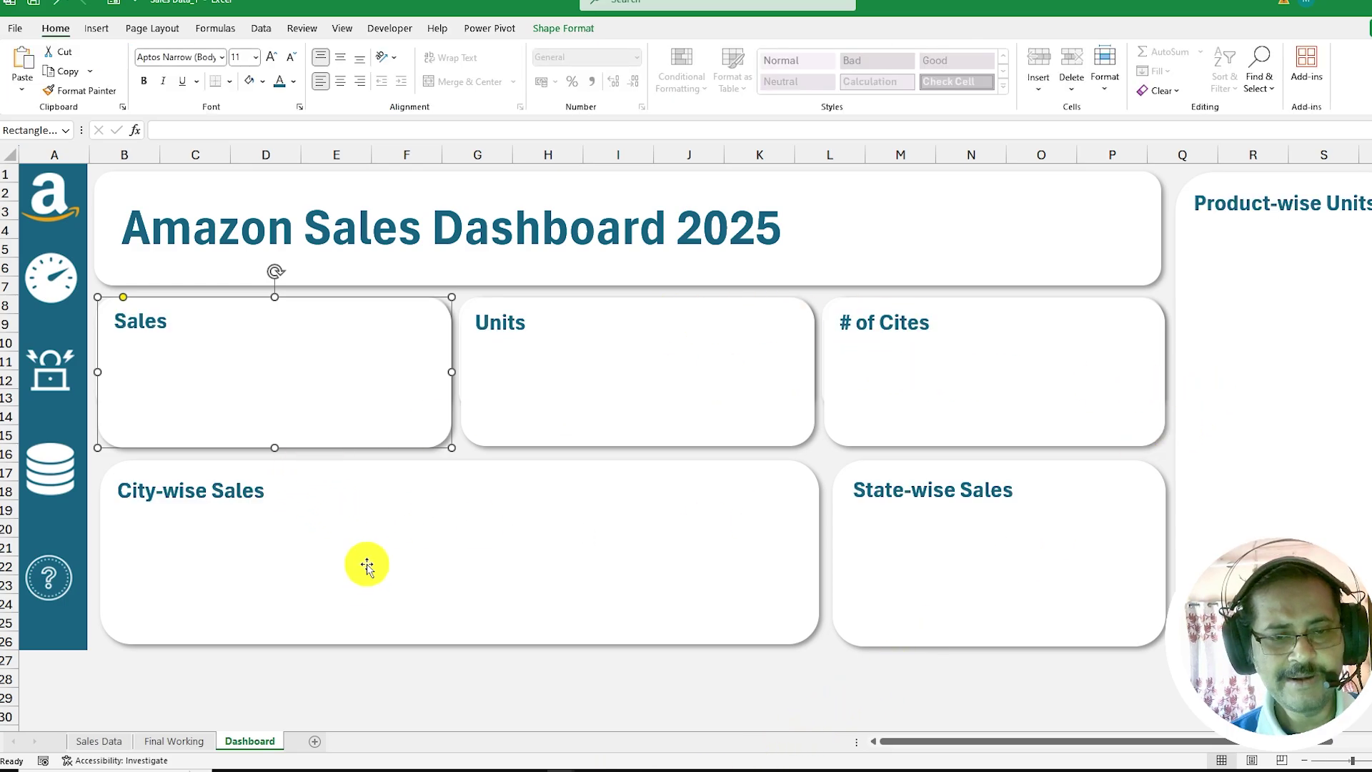
click(367, 565)
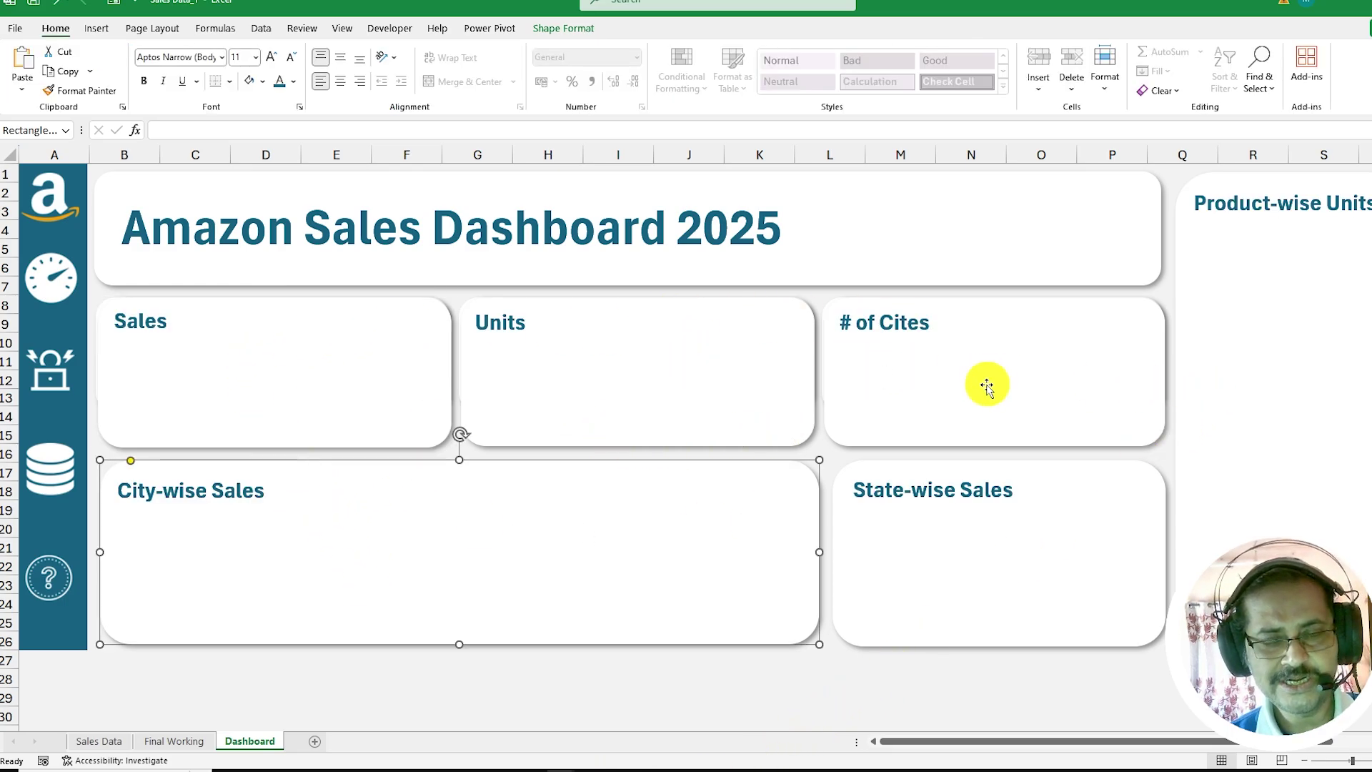
click(176, 743)
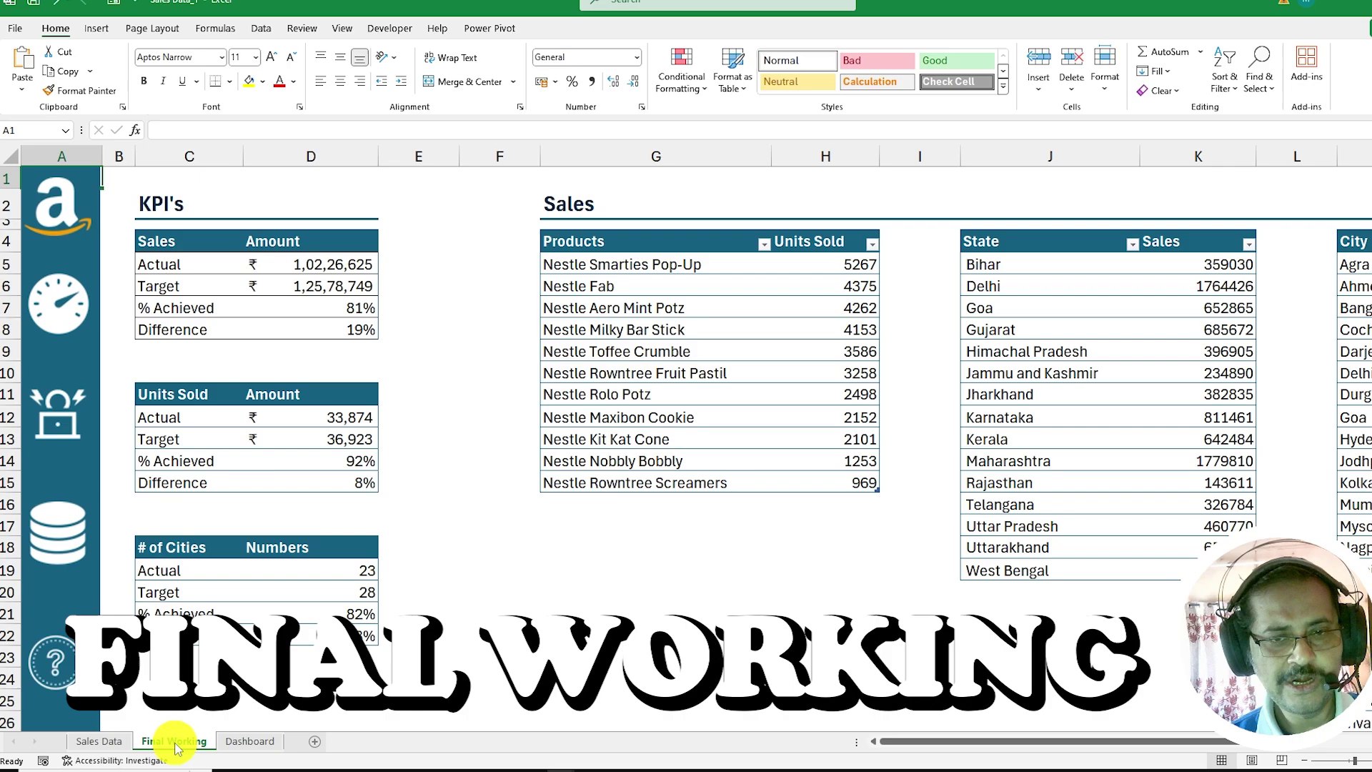
click(251, 741)
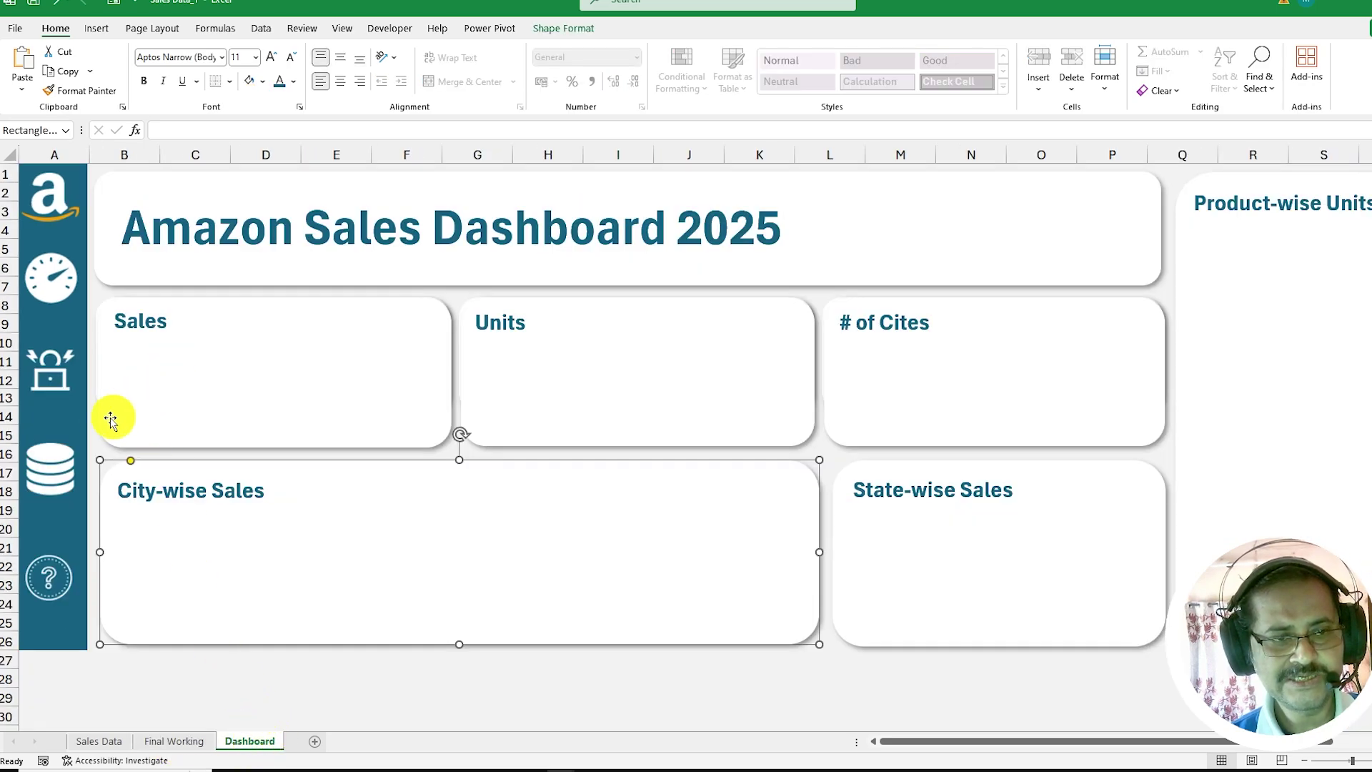
- Select the Products and Units Sold table, including its header row, on the Final Working sheet
click(57, 376)
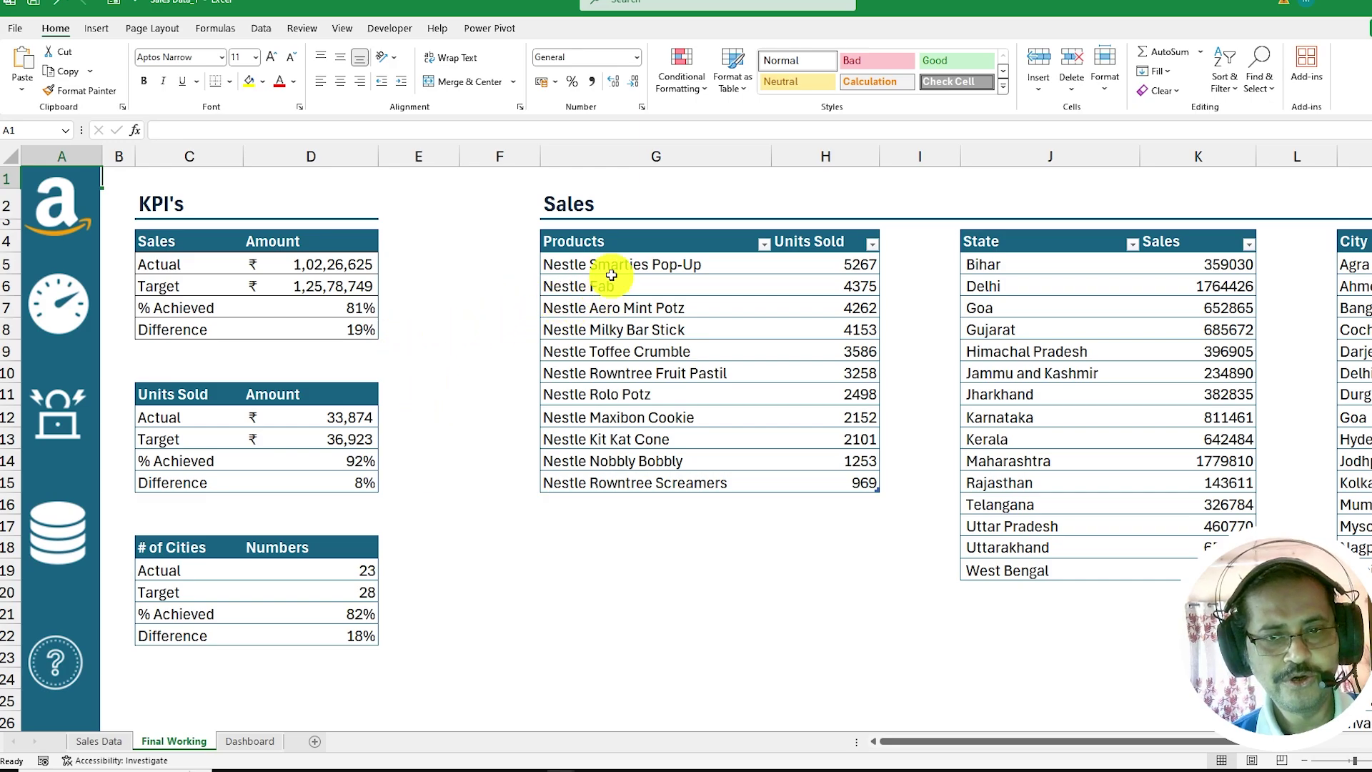
drag(568, 244, 826, 478)
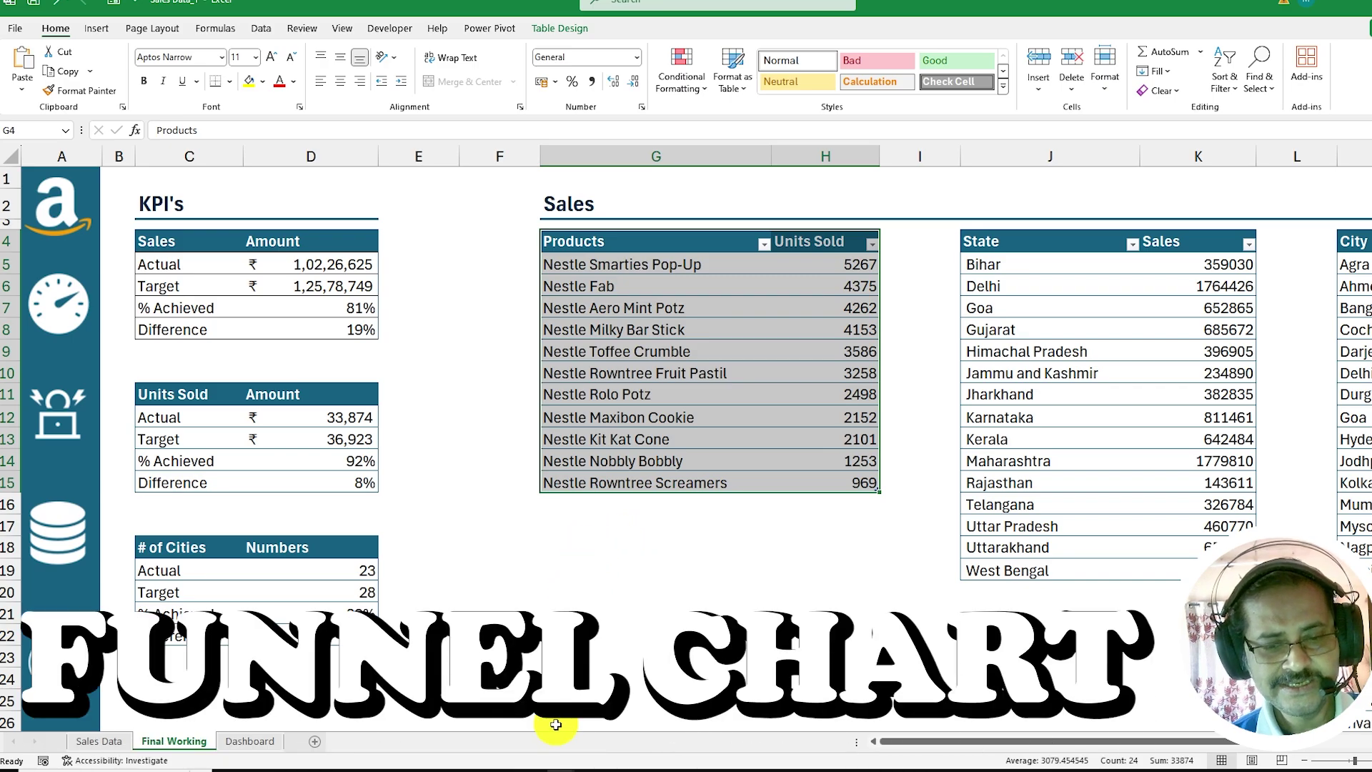
click(100, 29)
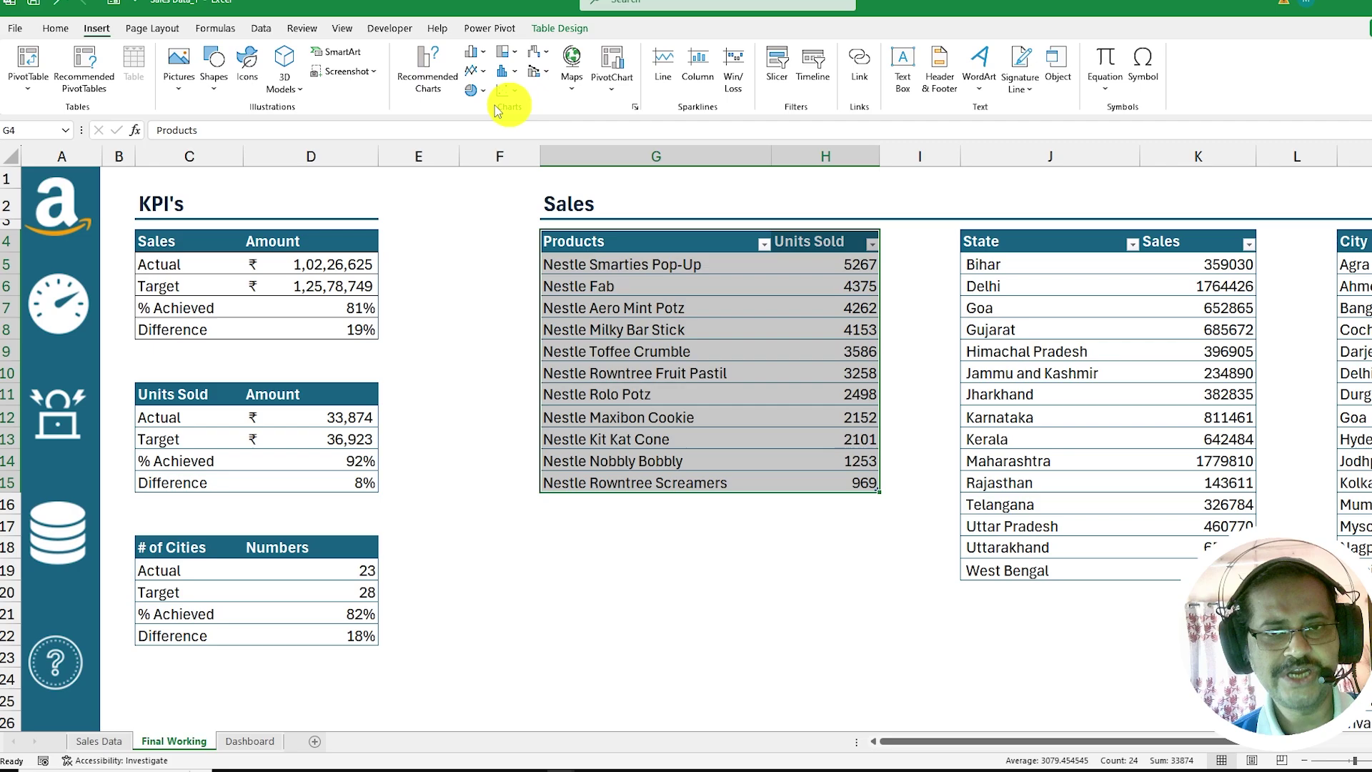
click(634, 107)
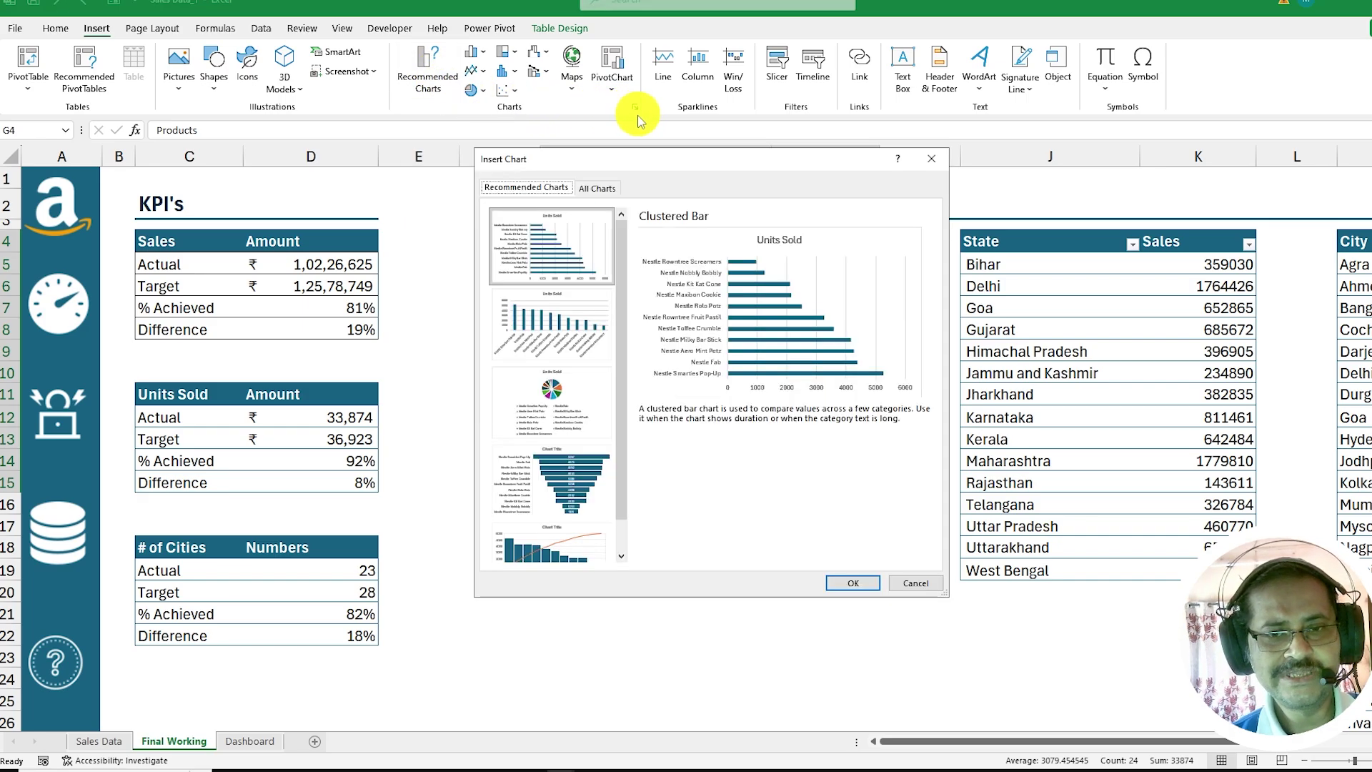
click(601, 189)
click(530, 523)
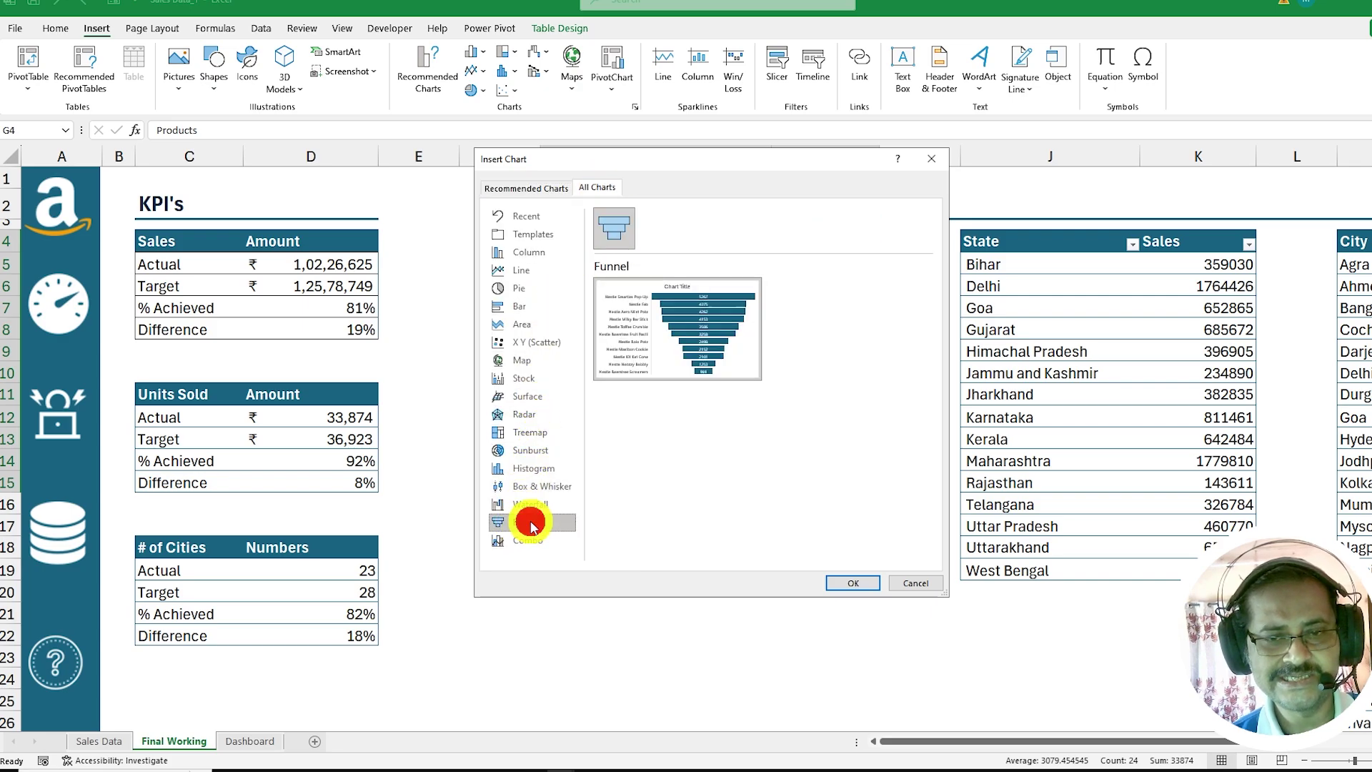
click(918, 581)
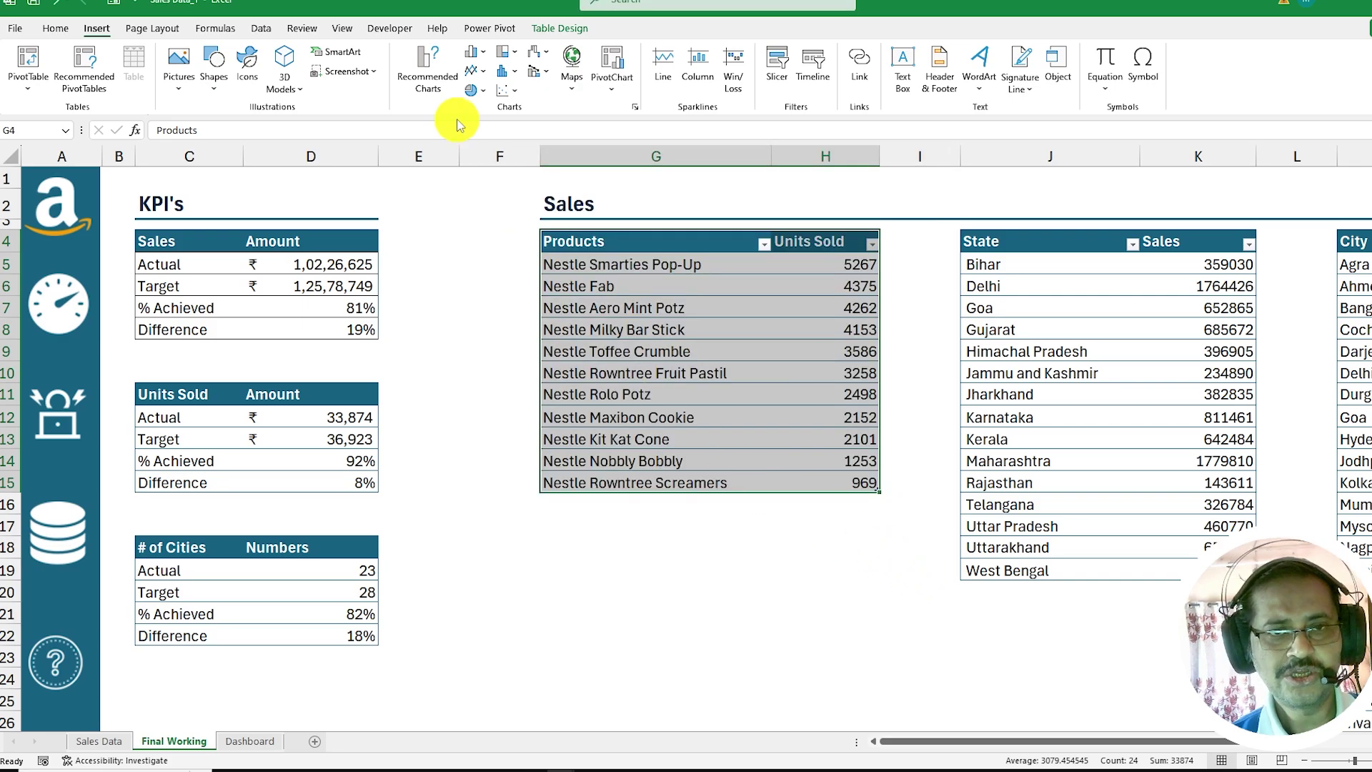
- Insert a Funnel chart from the selected Products and Units Sold table
click(439, 70)
click(557, 496)
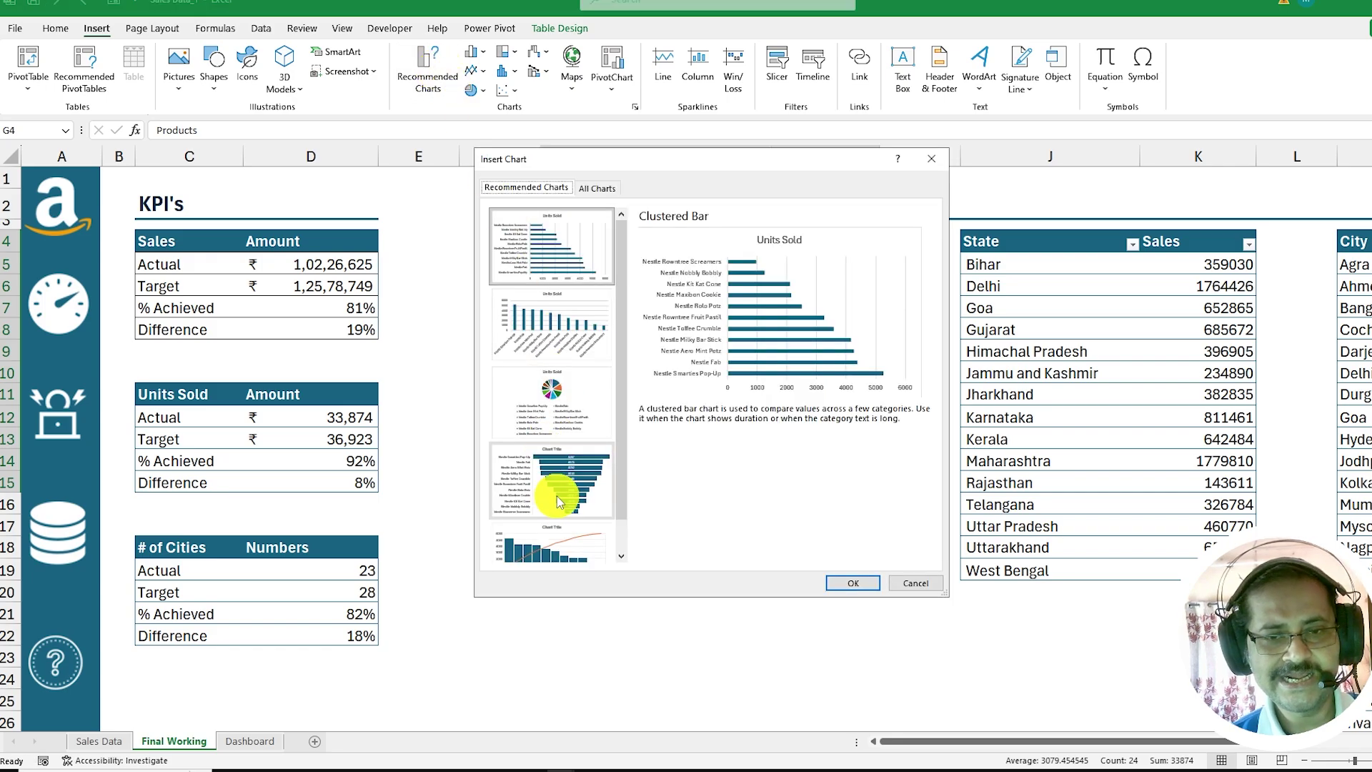
click(597, 187)
click(525, 522)
mouse_move(666, 355)
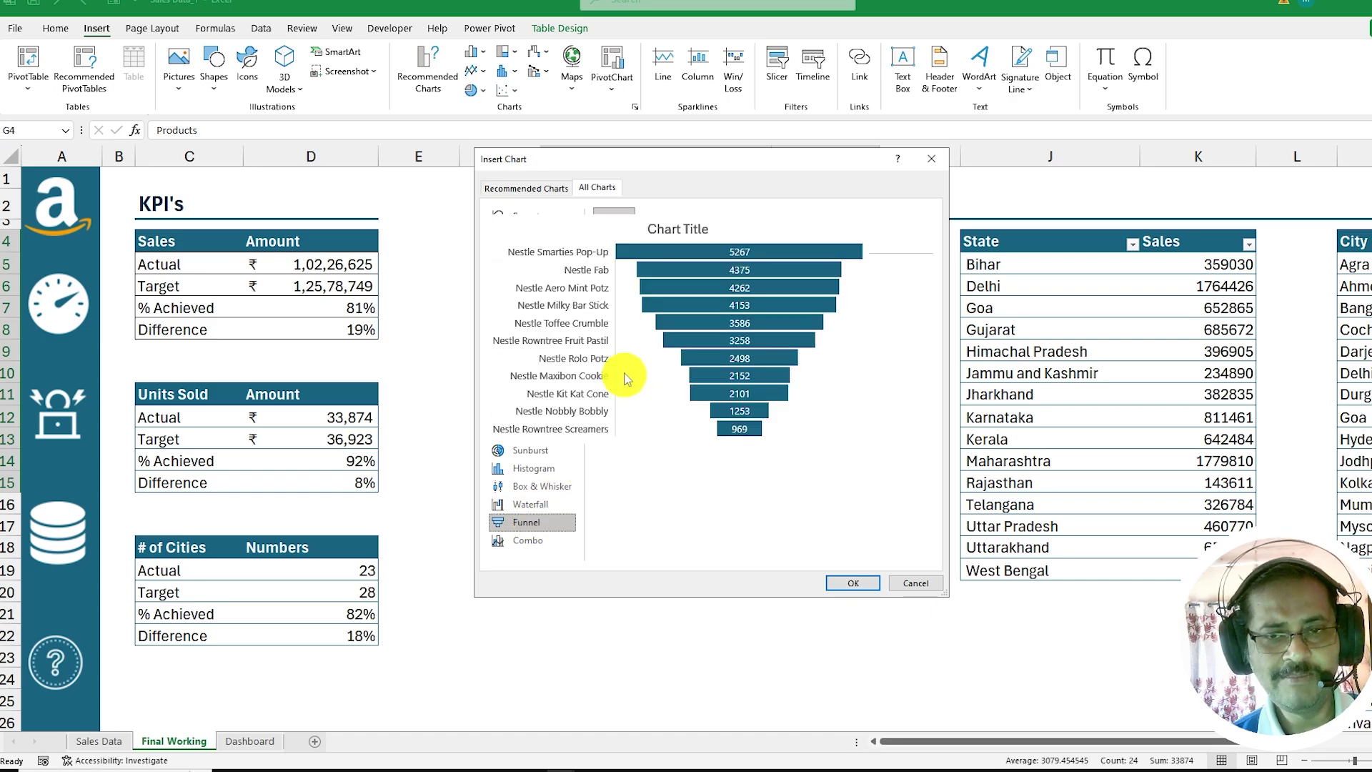
click(863, 584)
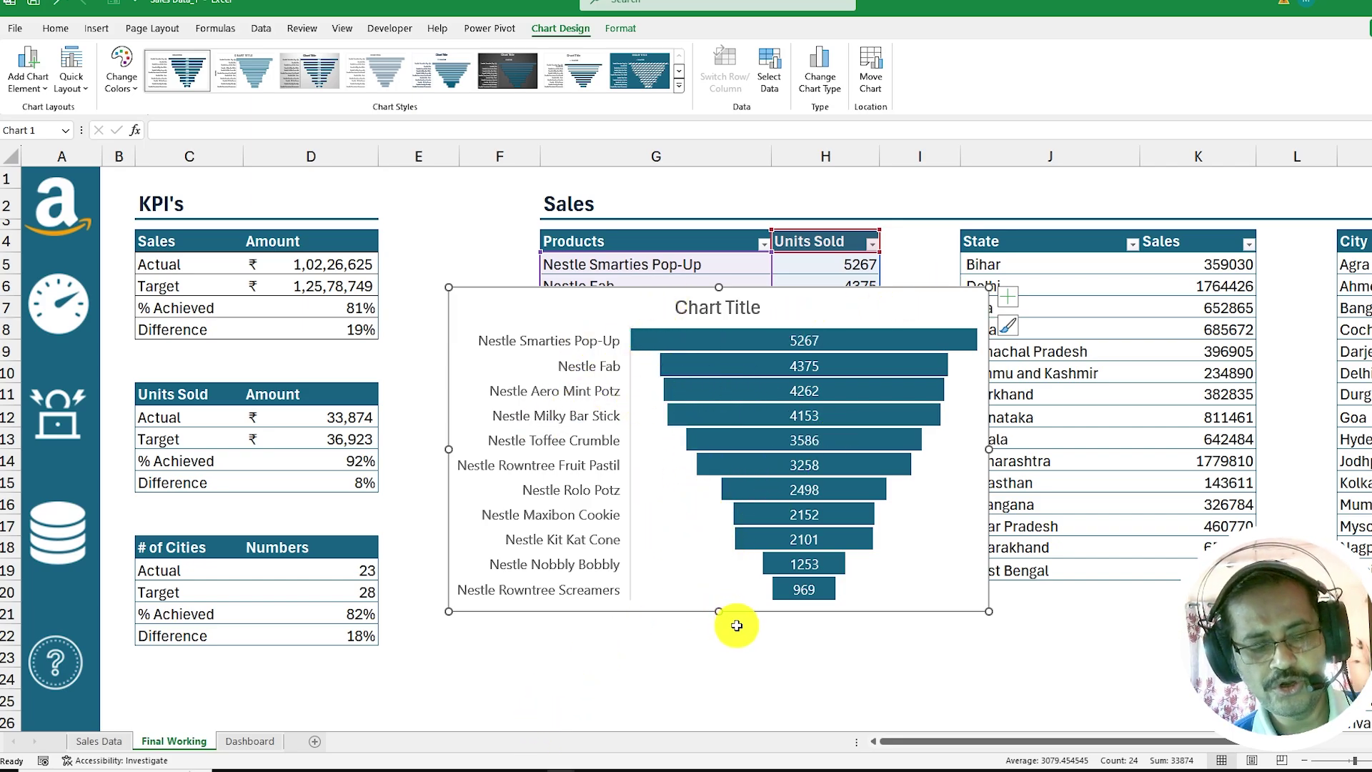
- Cut the funnel chart from the Final Working sheet and paste it onto the Dashboard sheet, clear of the navigation sidebar
key(Delete)
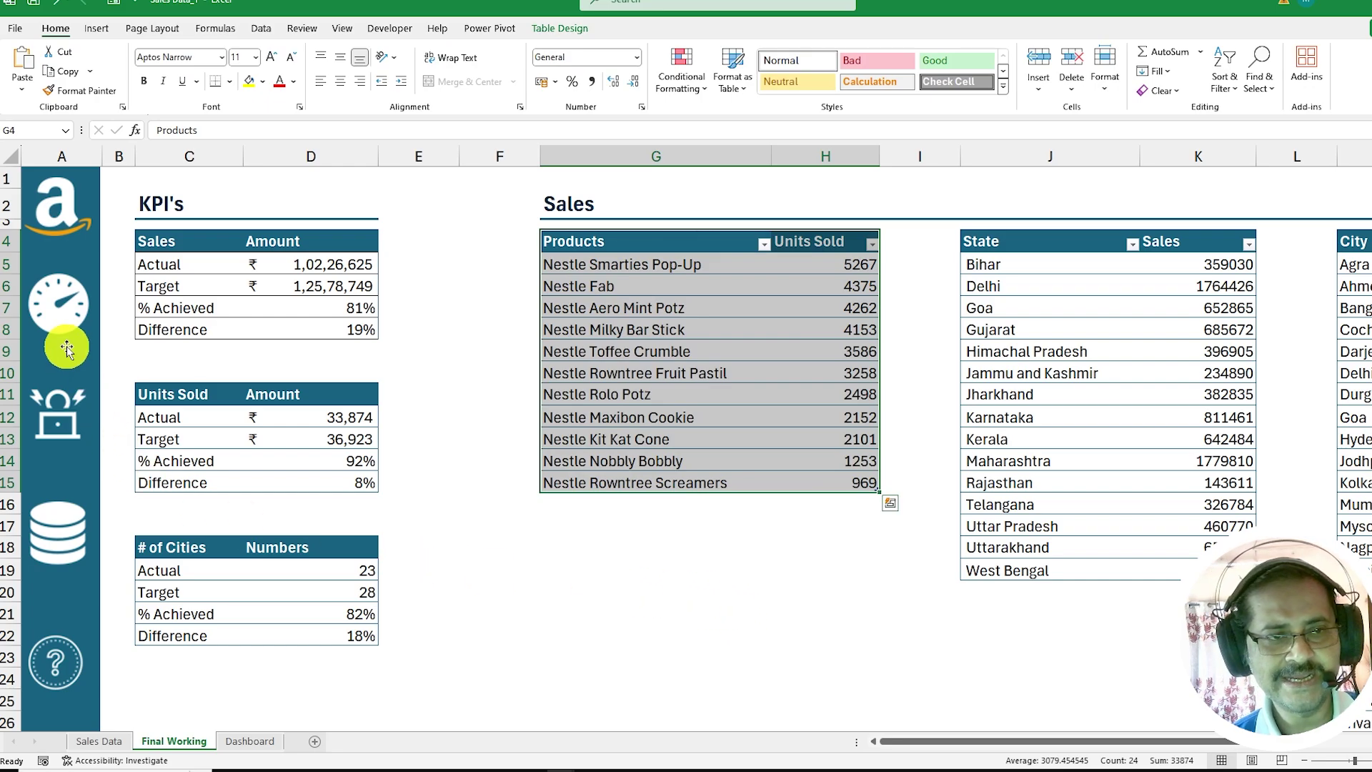
click(61, 303)
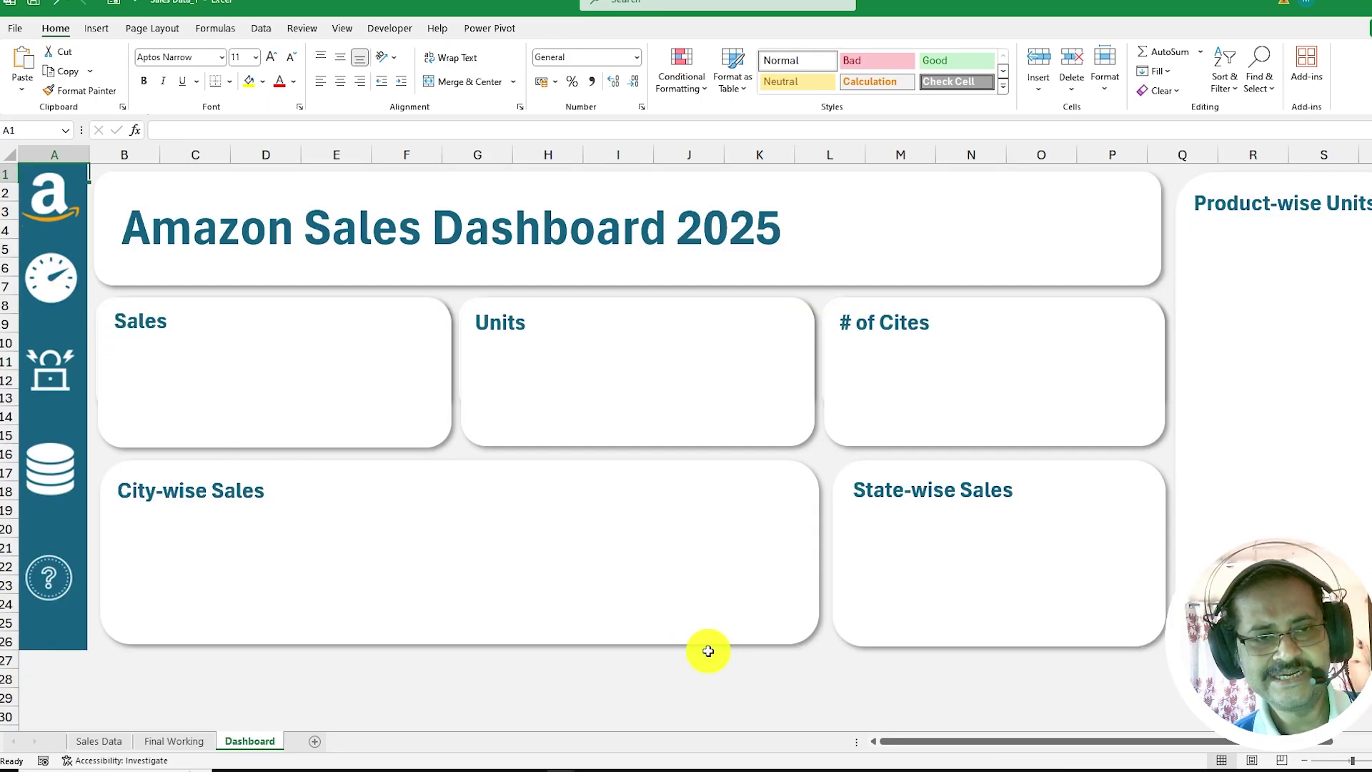
key(ctrl+v)
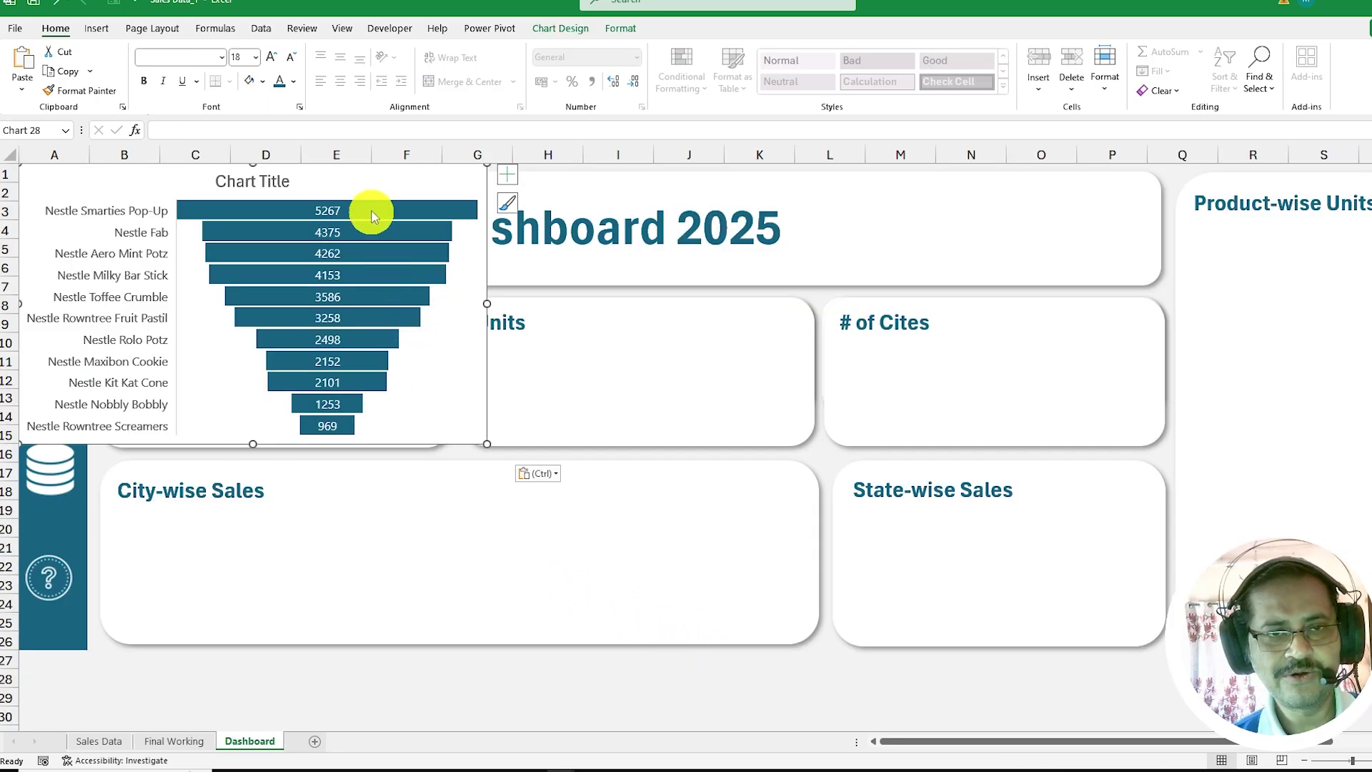
drag(485, 185, 683, 292)
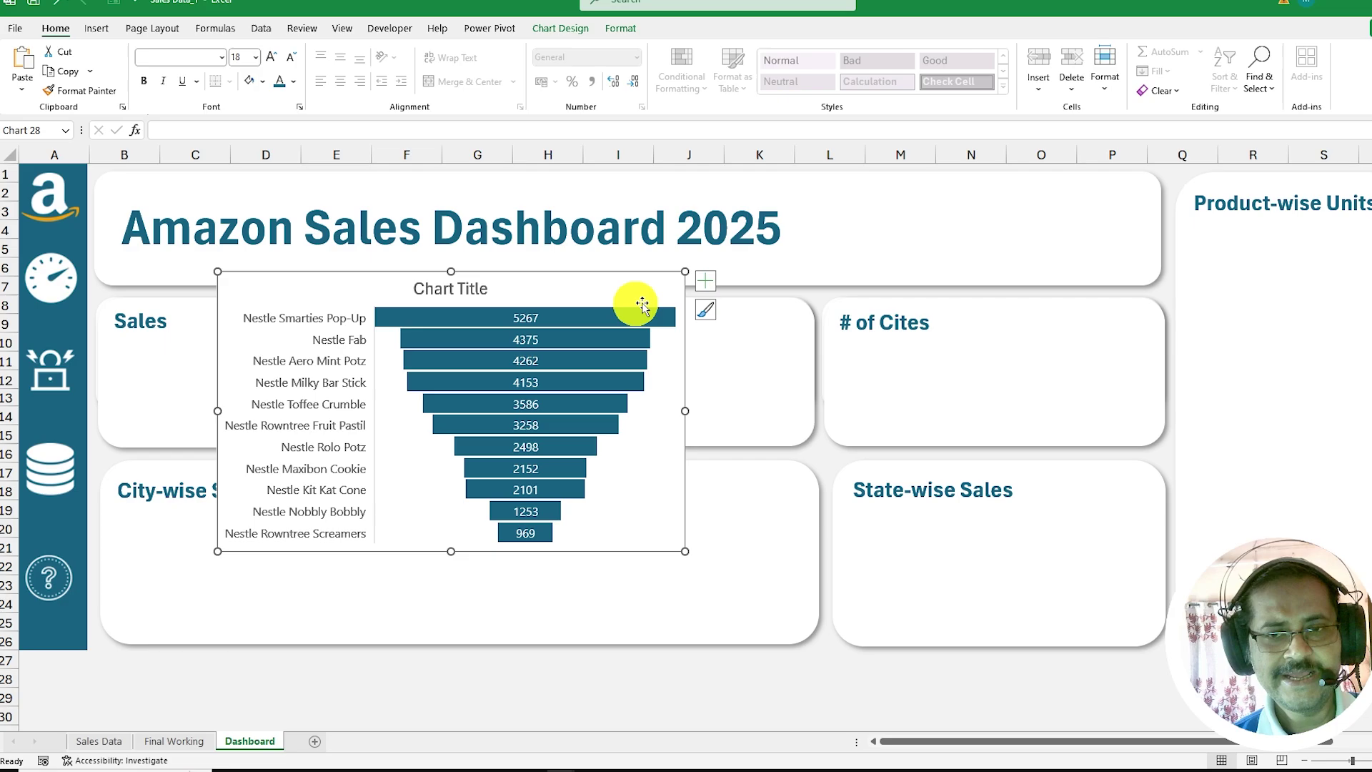
- Remove the axes and the chart title from the funnel chart, keeping only the data labels
click(707, 282)
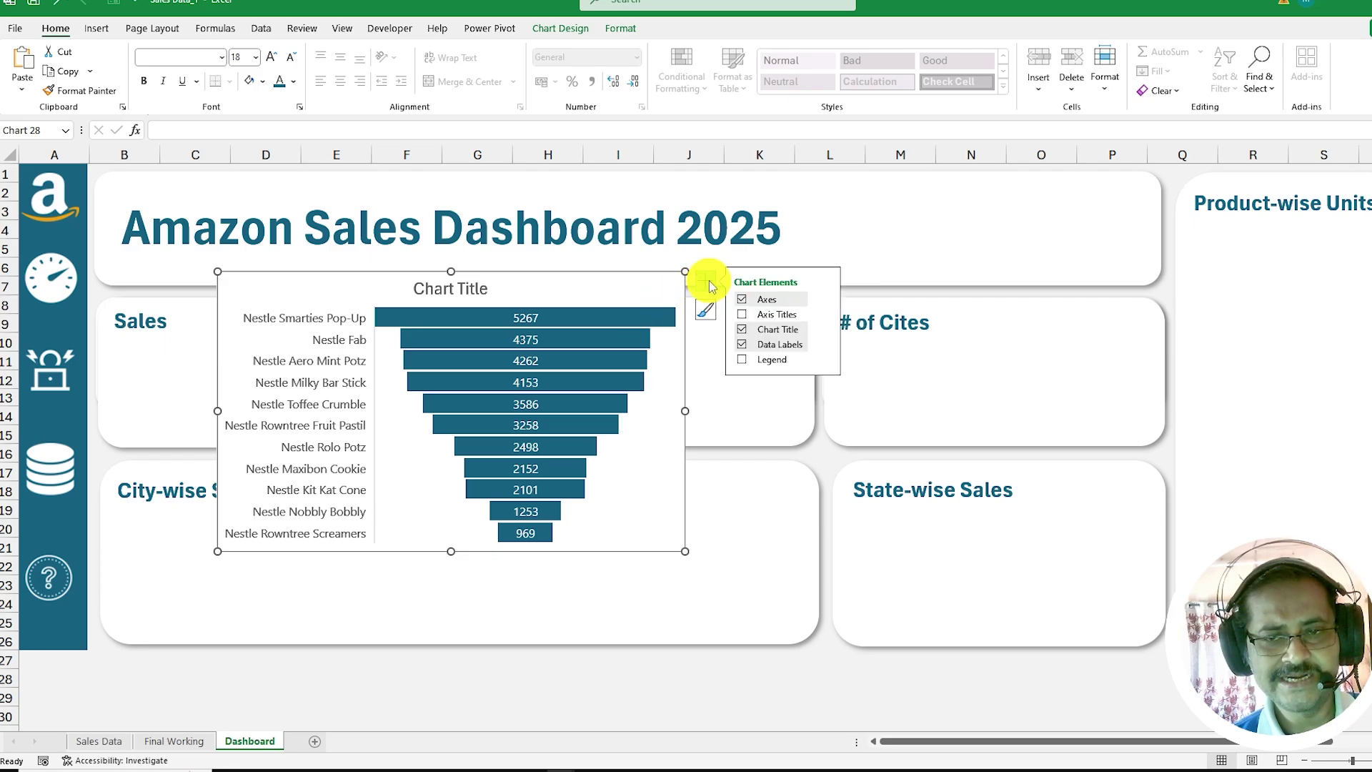
click(742, 300)
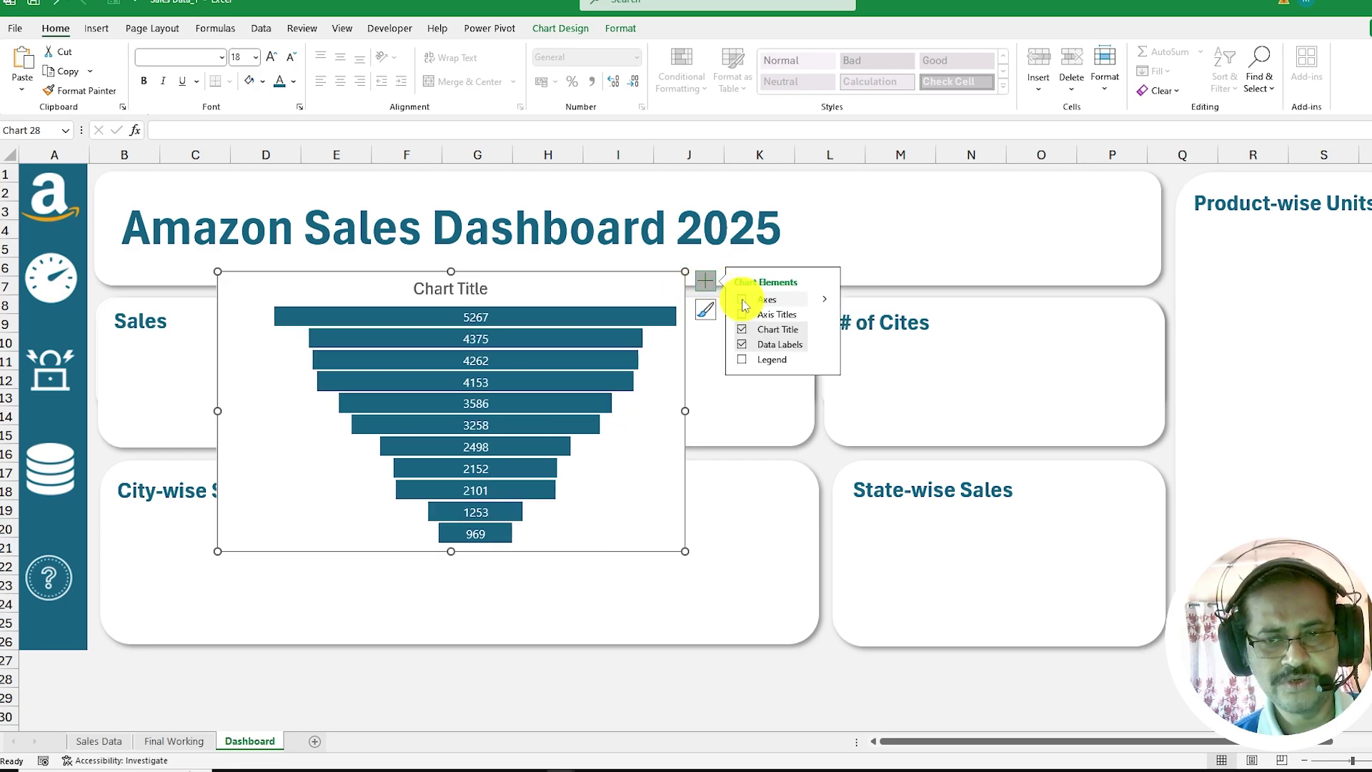
click(741, 329)
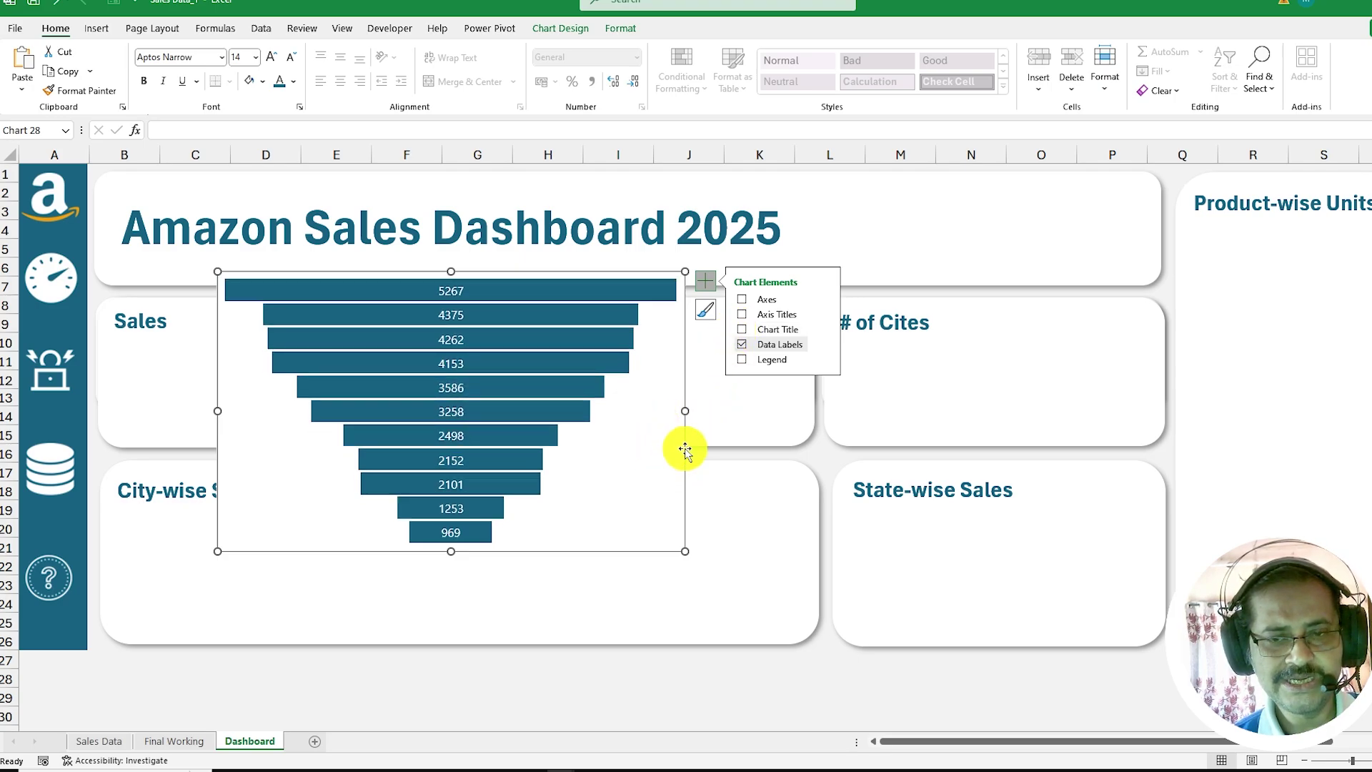
- Shift the funnel chart across the dashboard and set its background to No Fill
drag(684, 449, 772, 450)
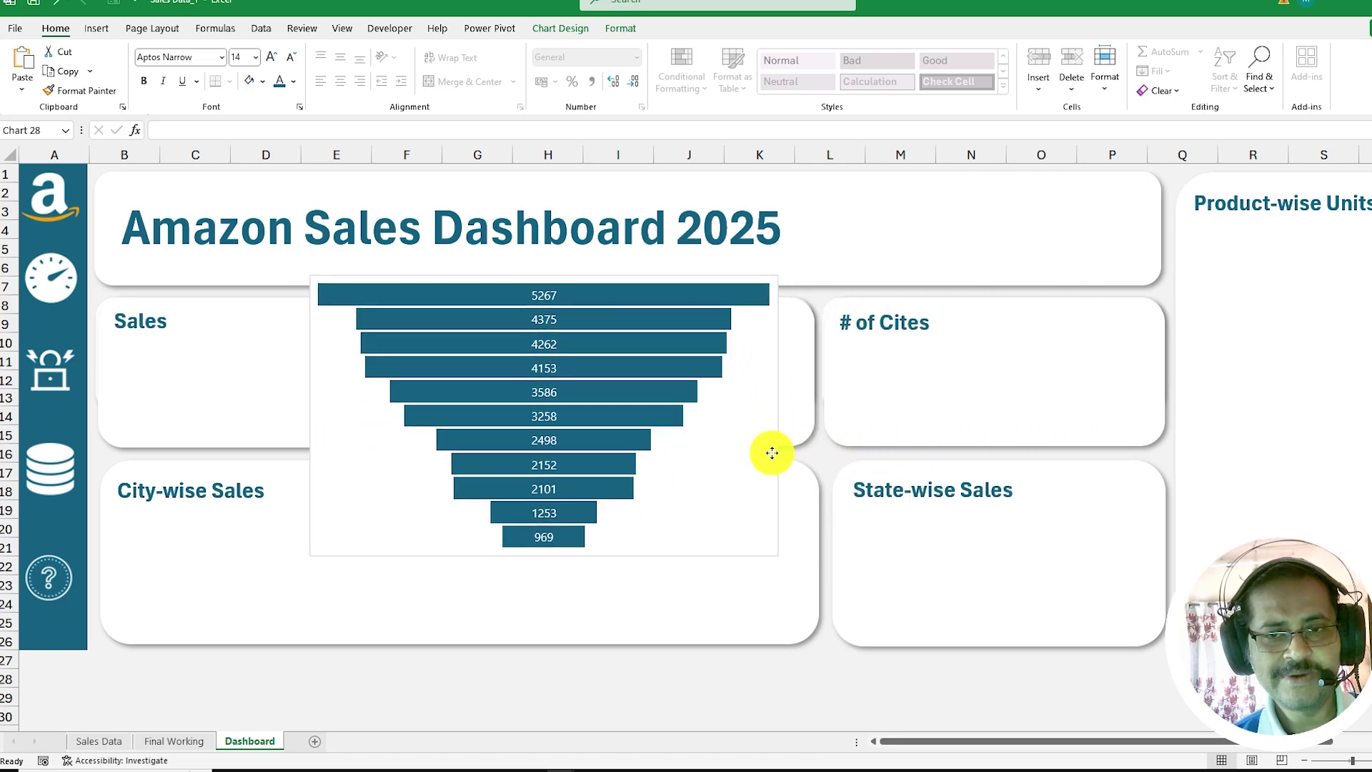
click(628, 32)
click(610, 52)
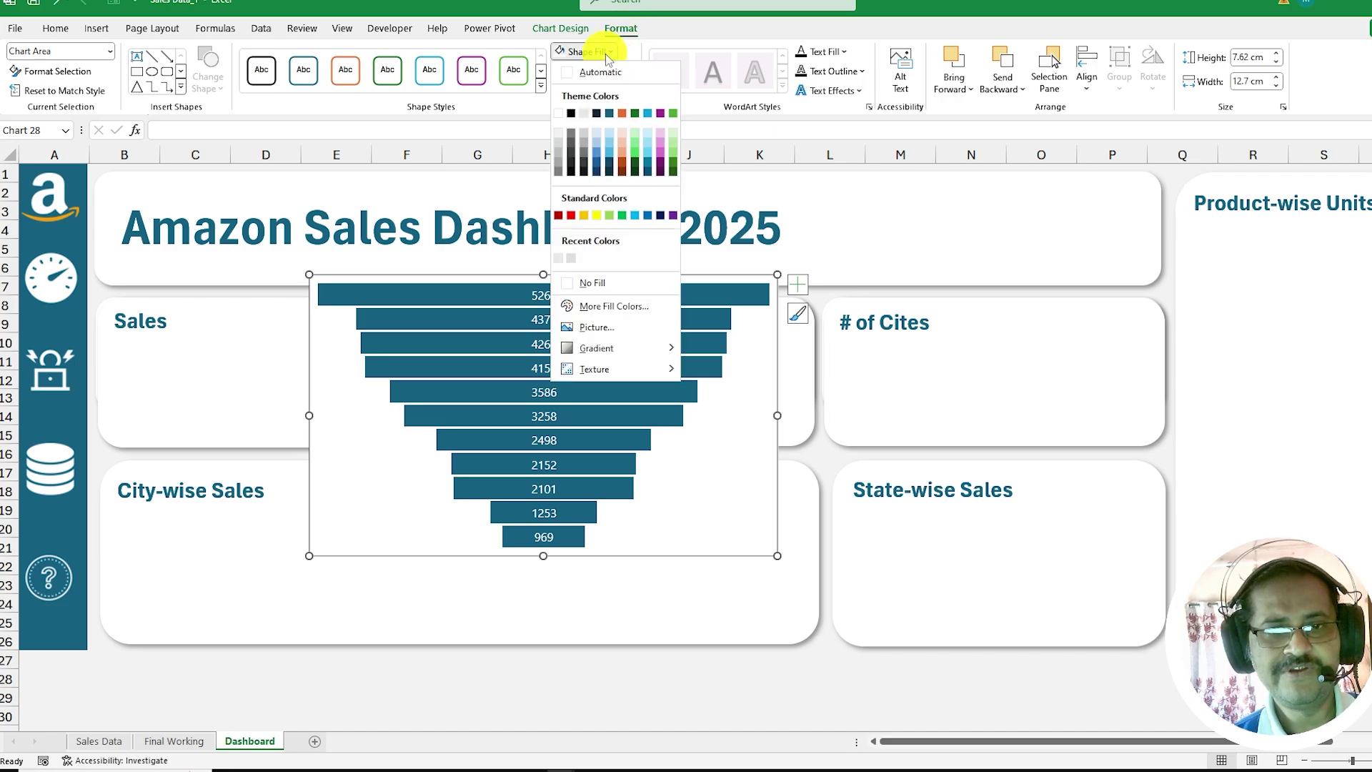
click(587, 280)
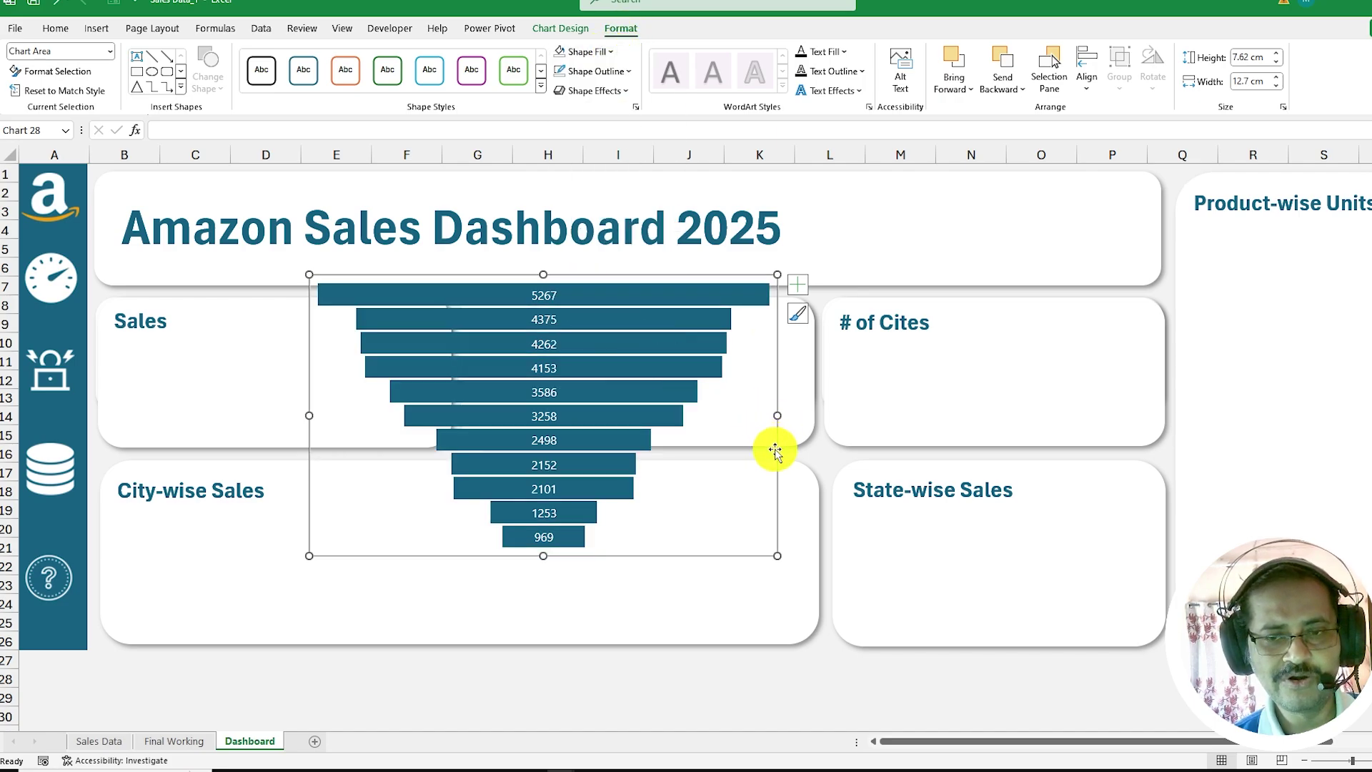
- Narrow the funnel chart to about 6.35 cm and place it under the Product-wise Units heading
drag(774, 449, 952, 457)
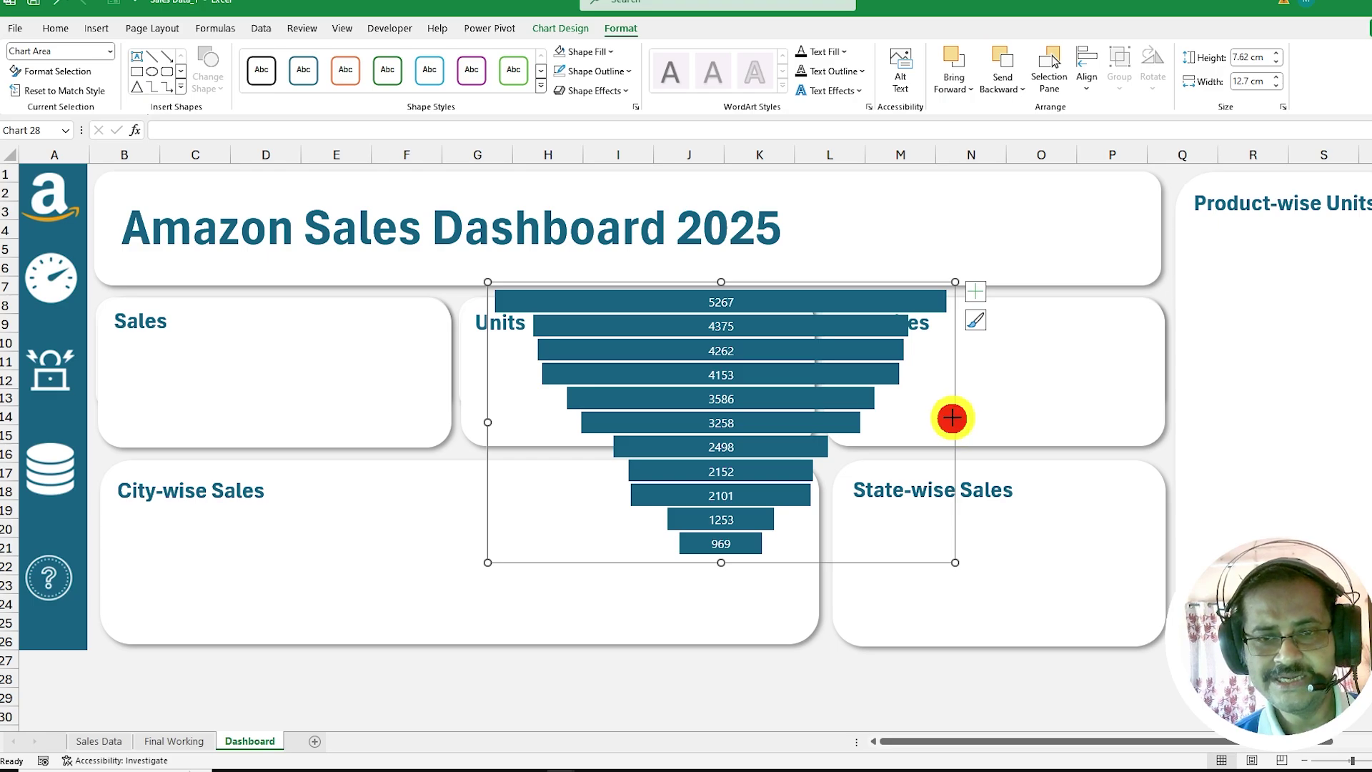
drag(952, 418, 721, 418)
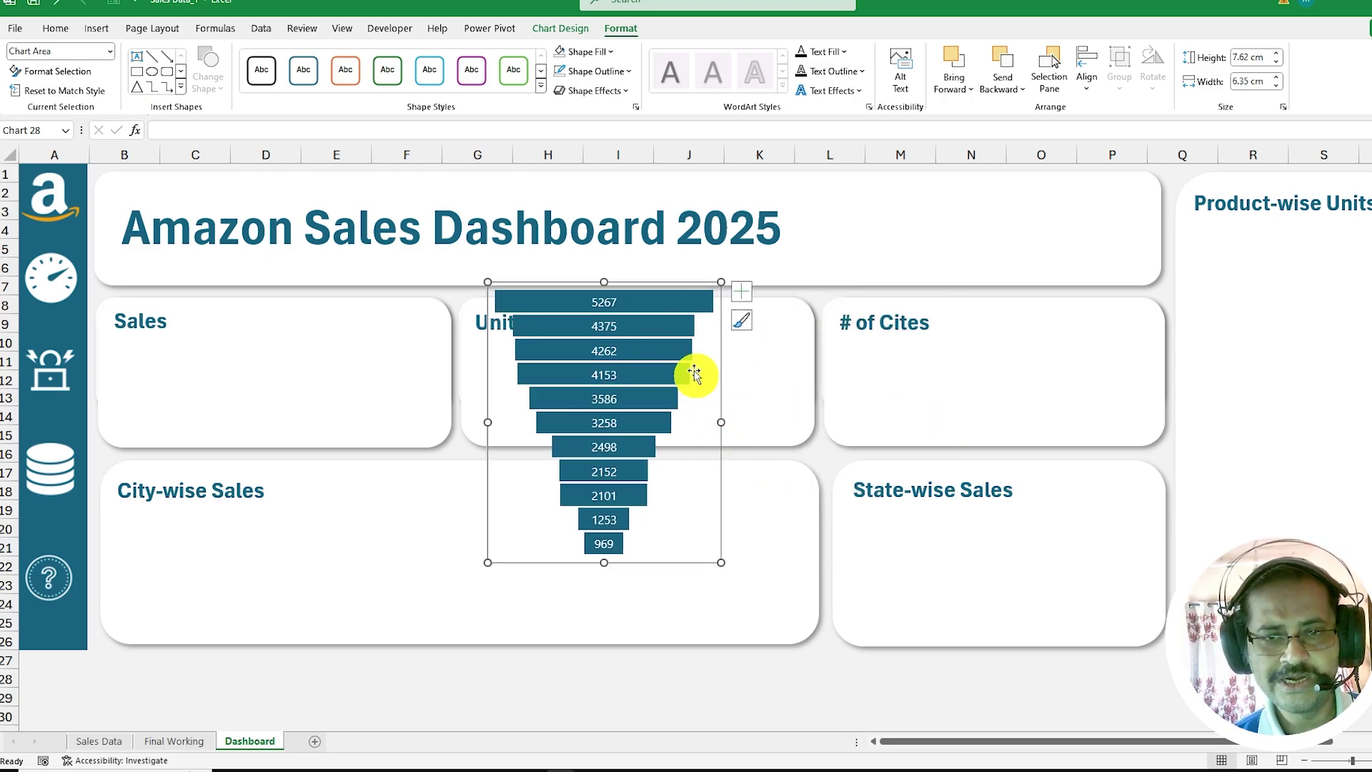
drag(668, 286, 1341, 214)
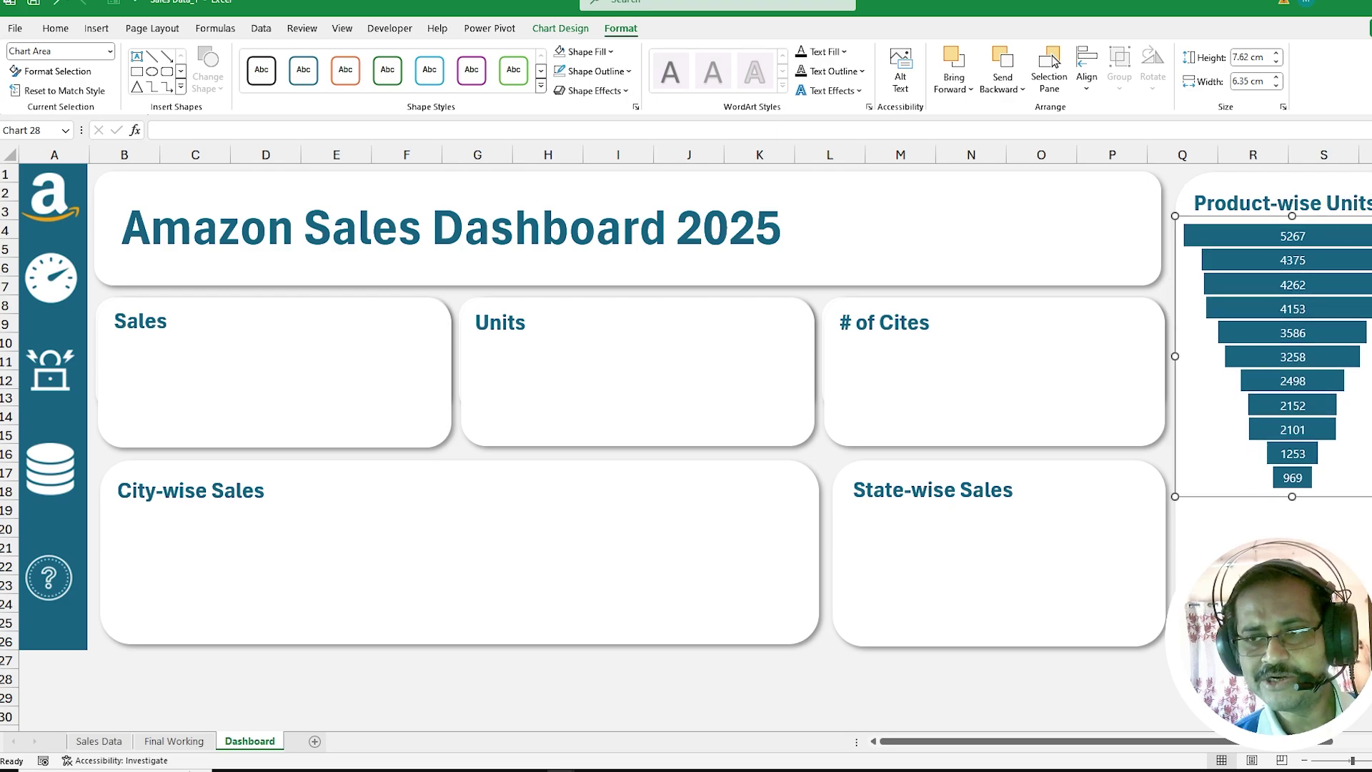
- Resize the funnel chart to about 5.86 cm wide and 11.32 cm high to fit the Product-wise Units card
drag(1371, 354, 1361, 356)
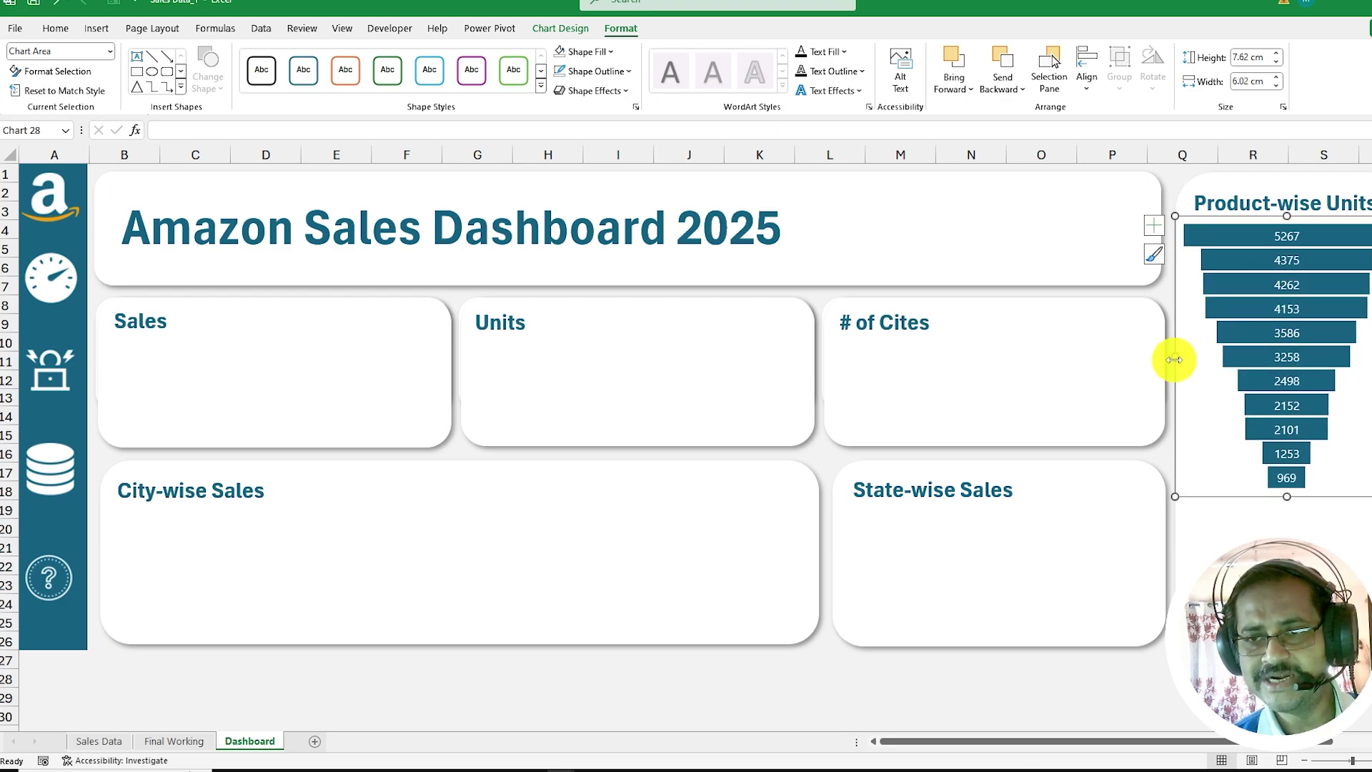
drag(1174, 356, 1183, 356)
drag(1289, 496, 1290, 518)
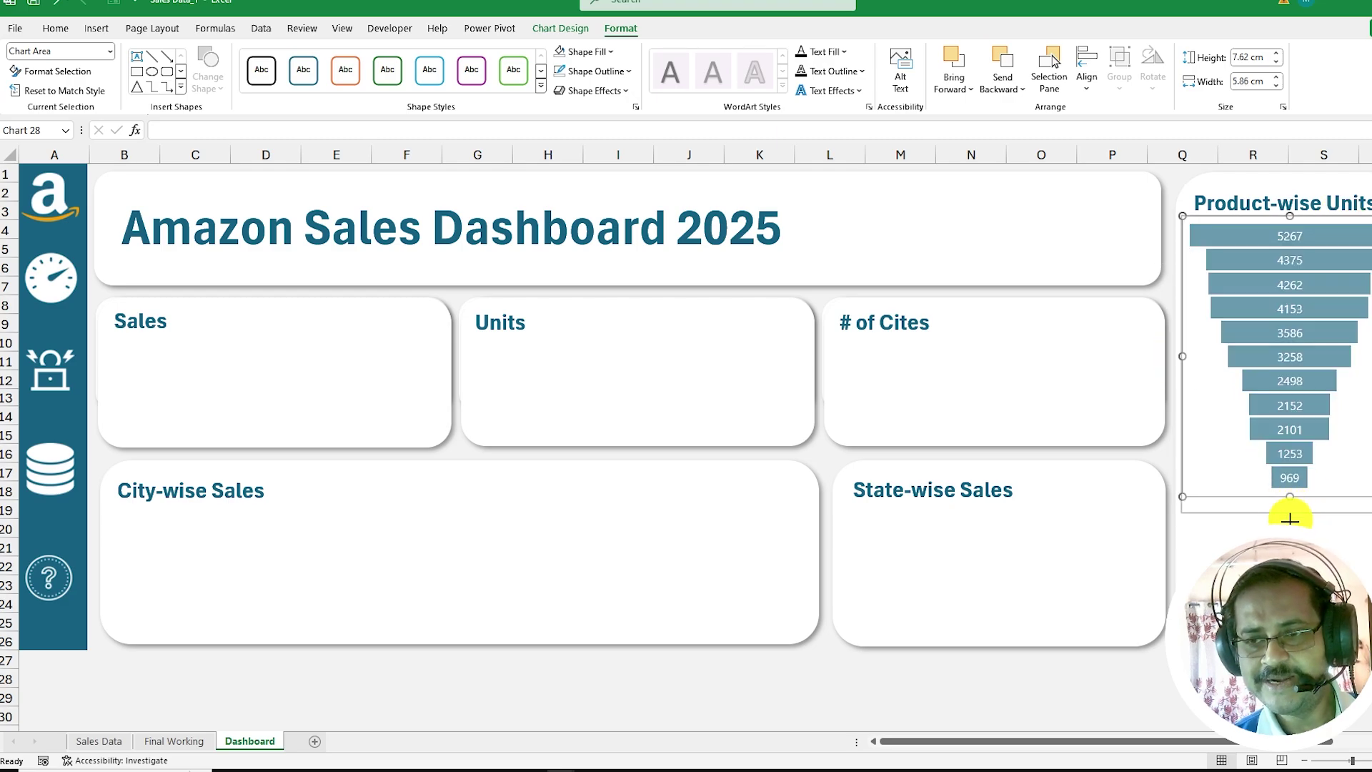
drag(1290, 621, 1289, 629)
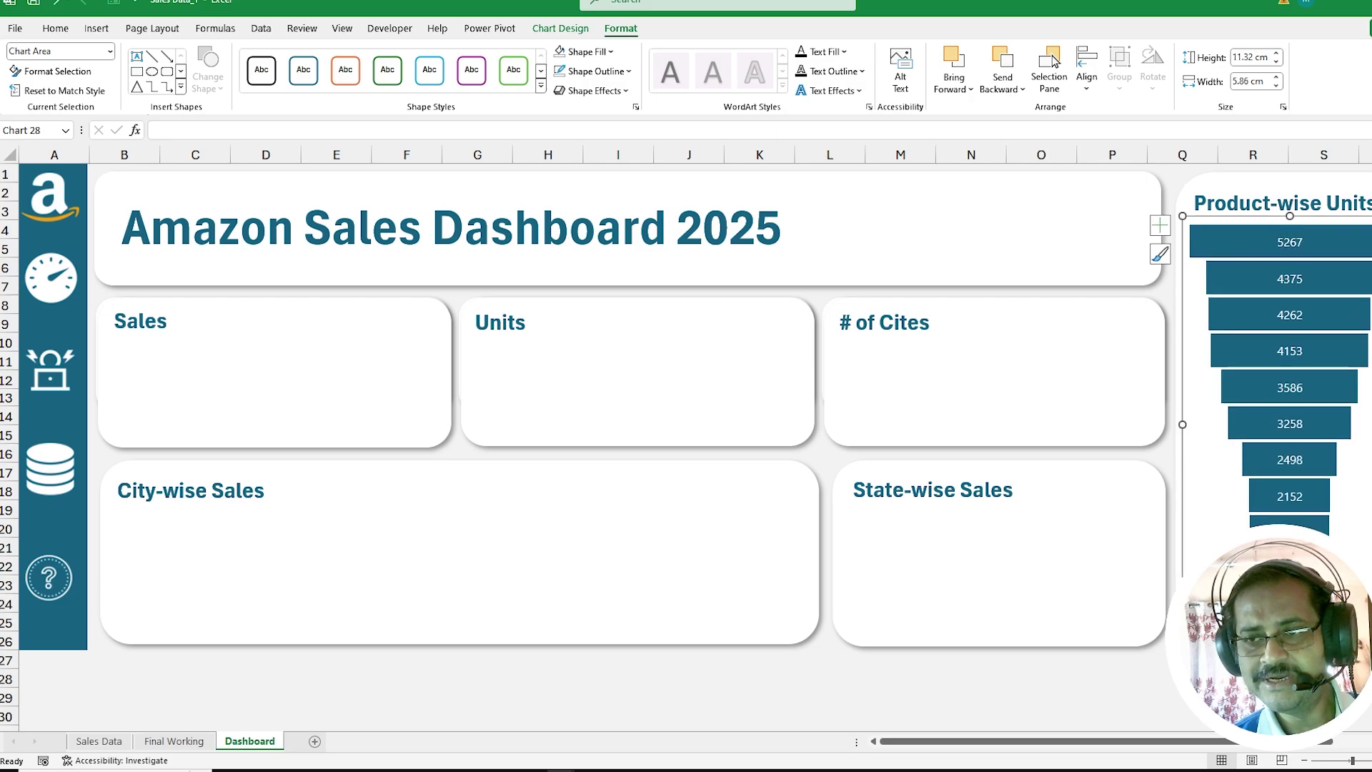
- Remove the outline from the product-wise units funnel chart by setting it to No Outline
click(861, 657)
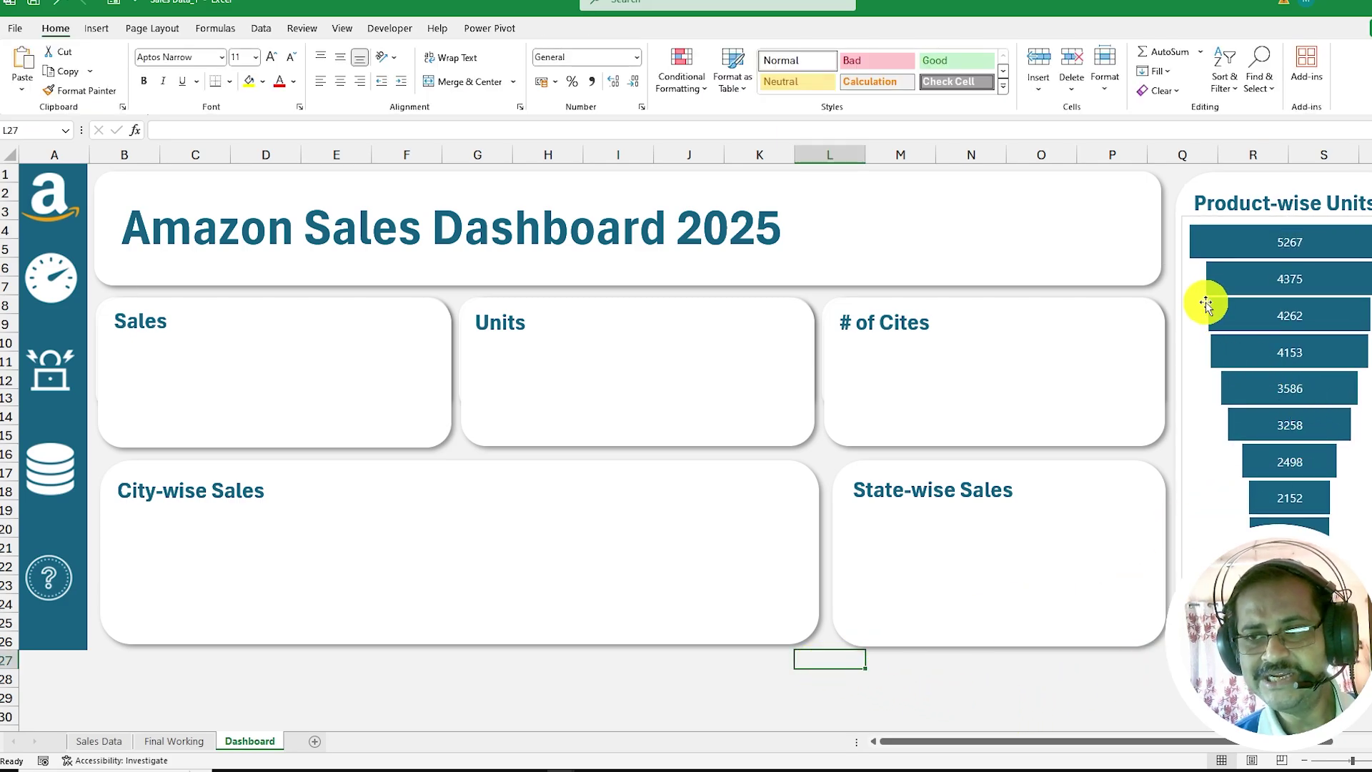
click(1367, 219)
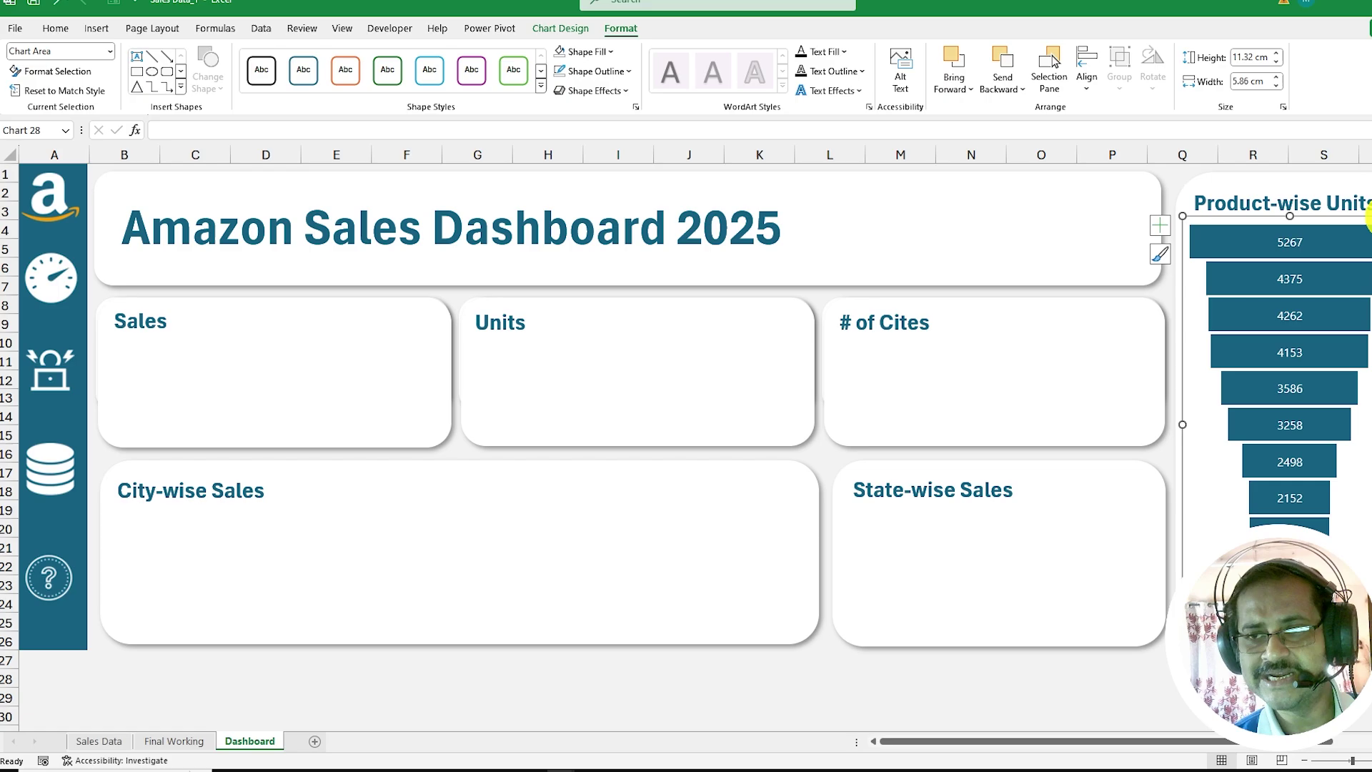
click(626, 74)
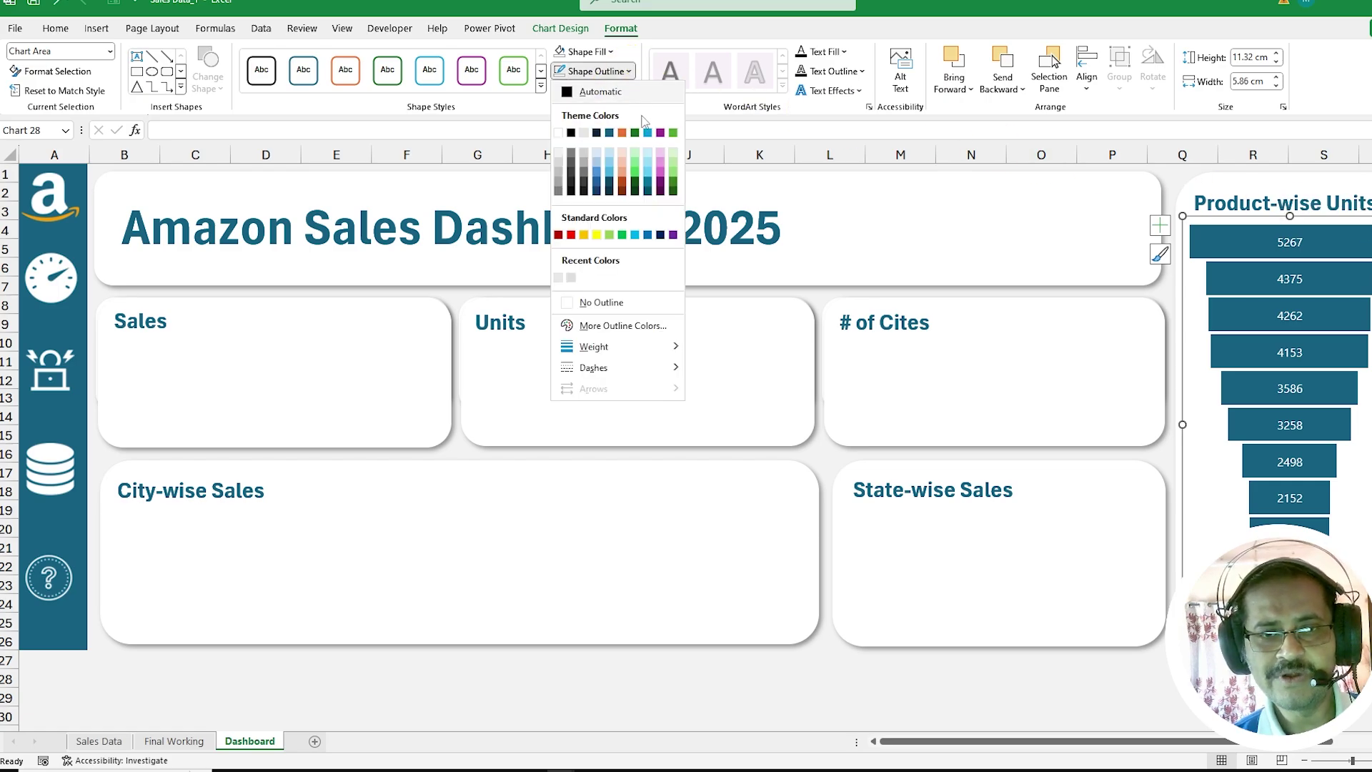
click(589, 305)
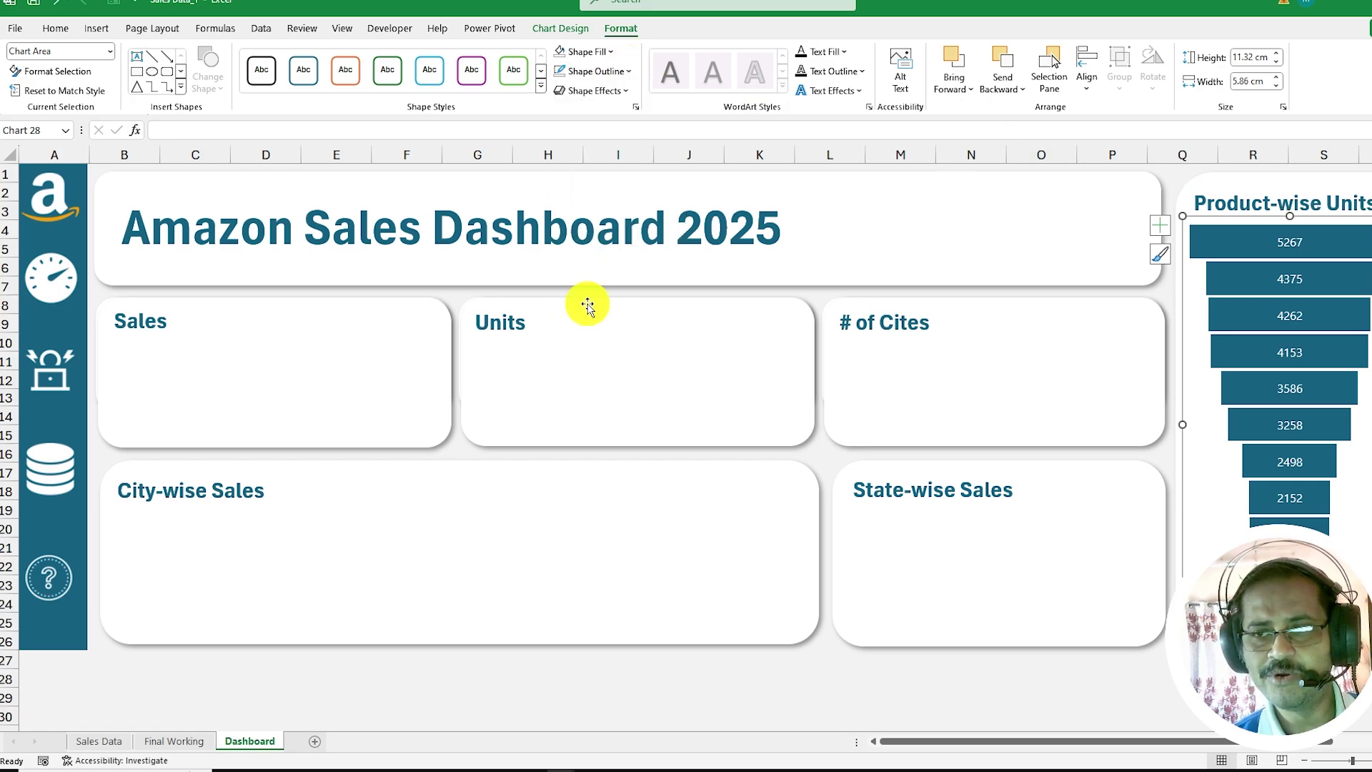
click(841, 651)
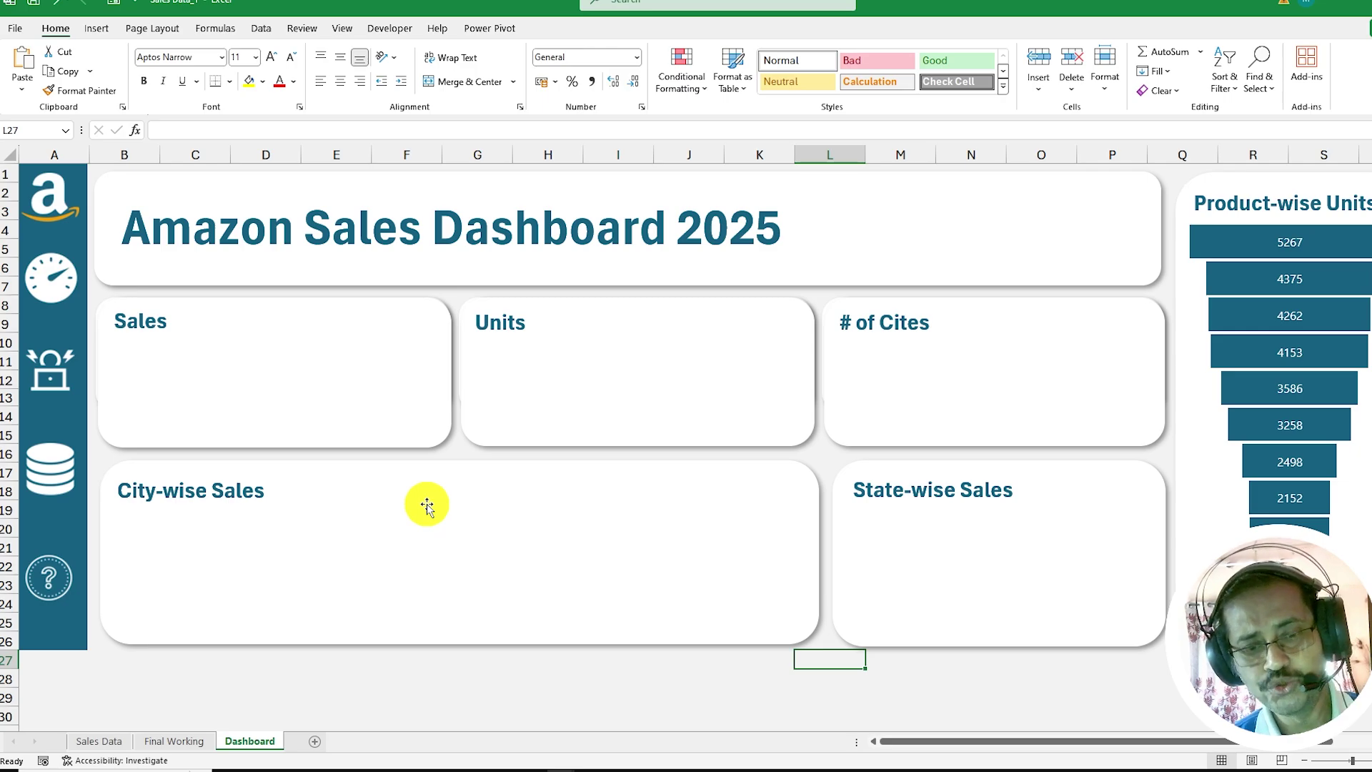
- Insert a Filled Map chart from the State and Sales table, including headers, on the Final Working sheet
click(62, 372)
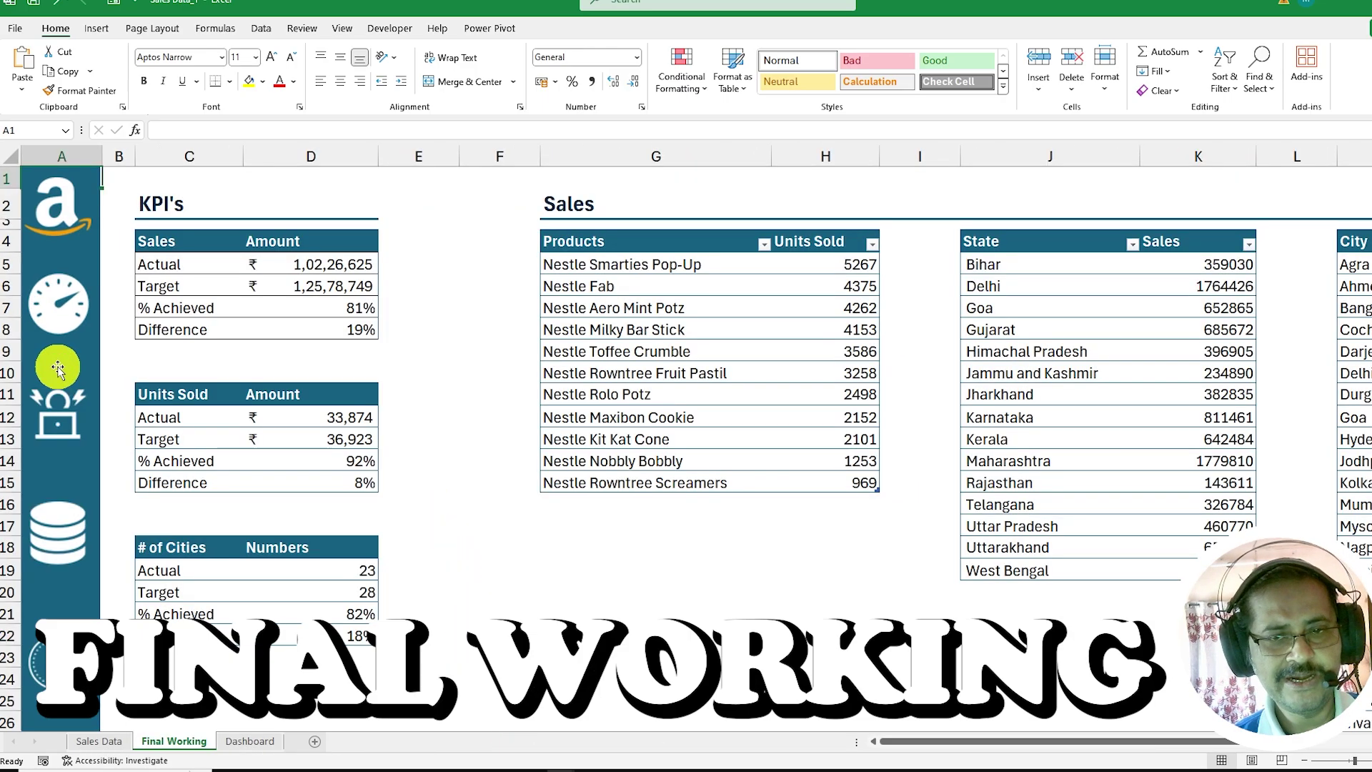
scroll(686, 449, right, 1)
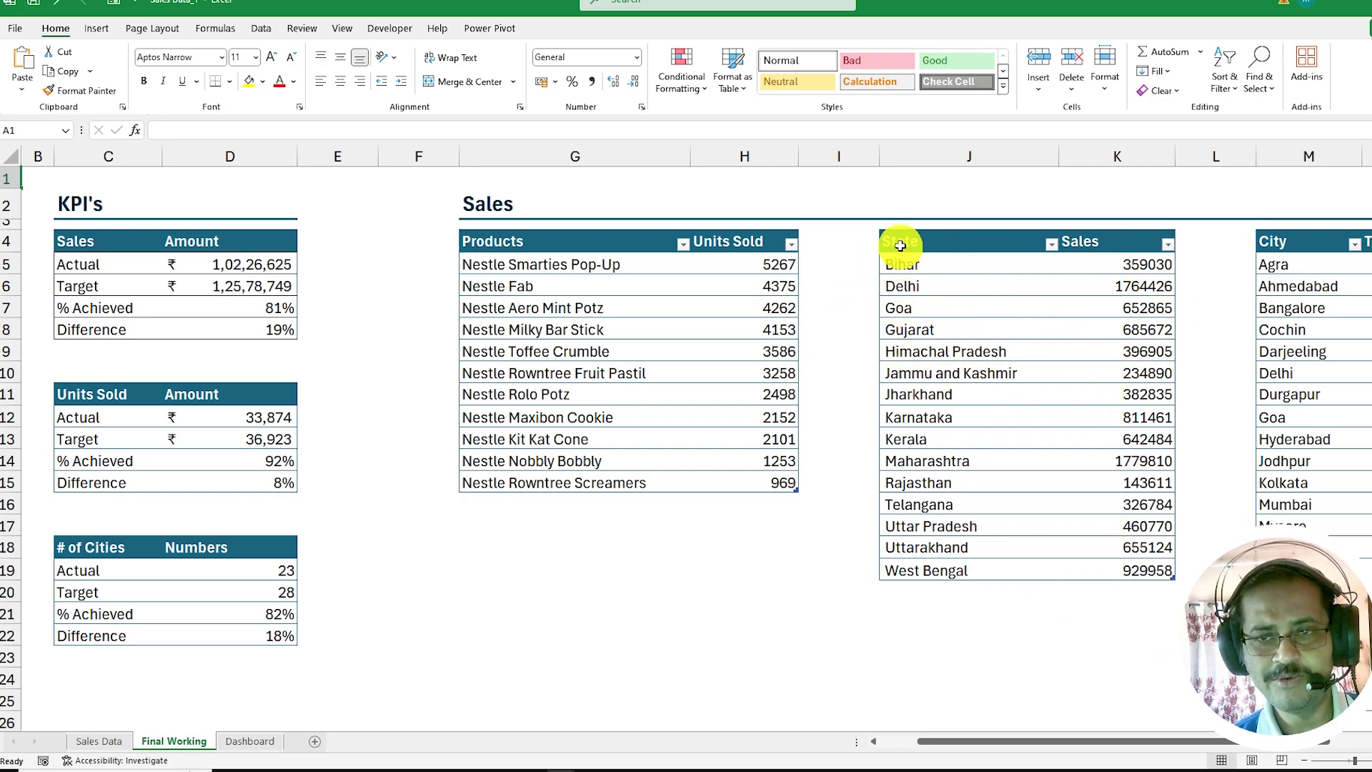
drag(893, 243, 1153, 572)
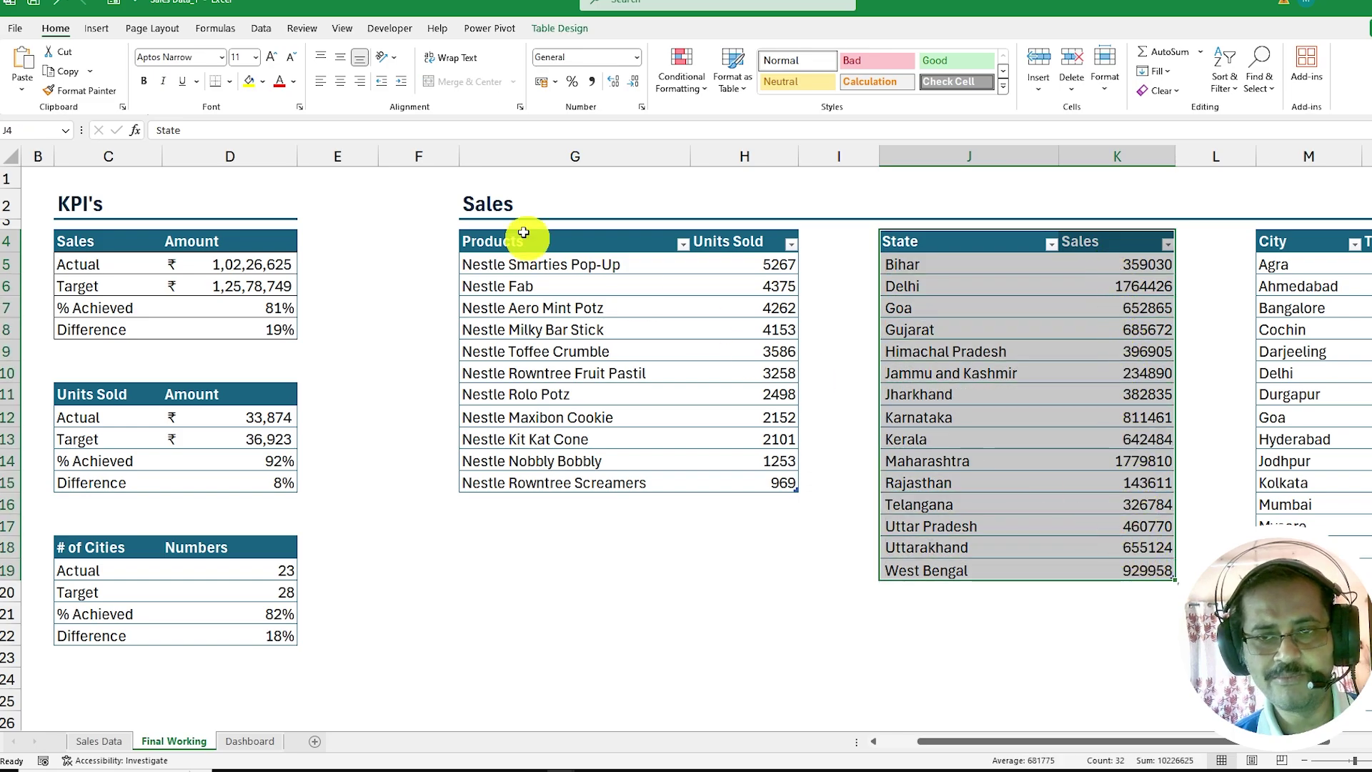
click(97, 32)
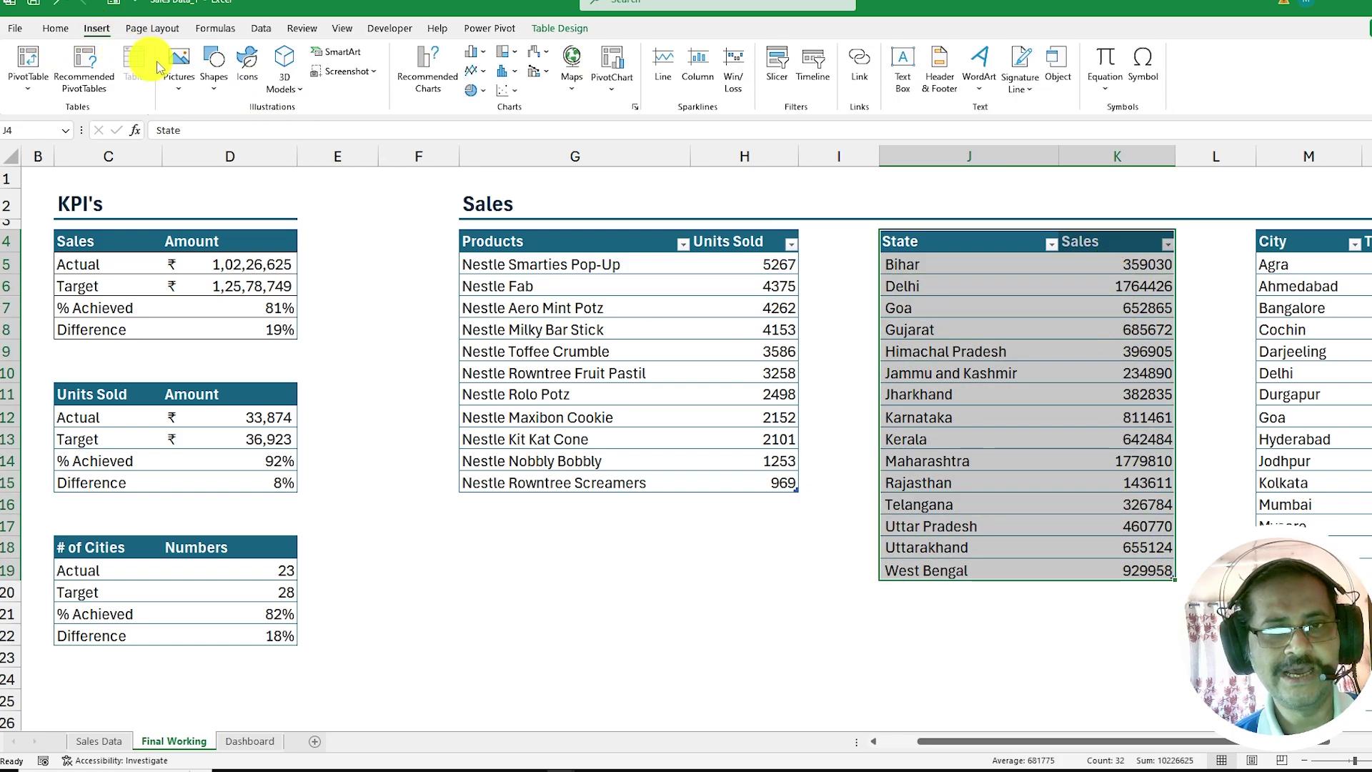
click(636, 108)
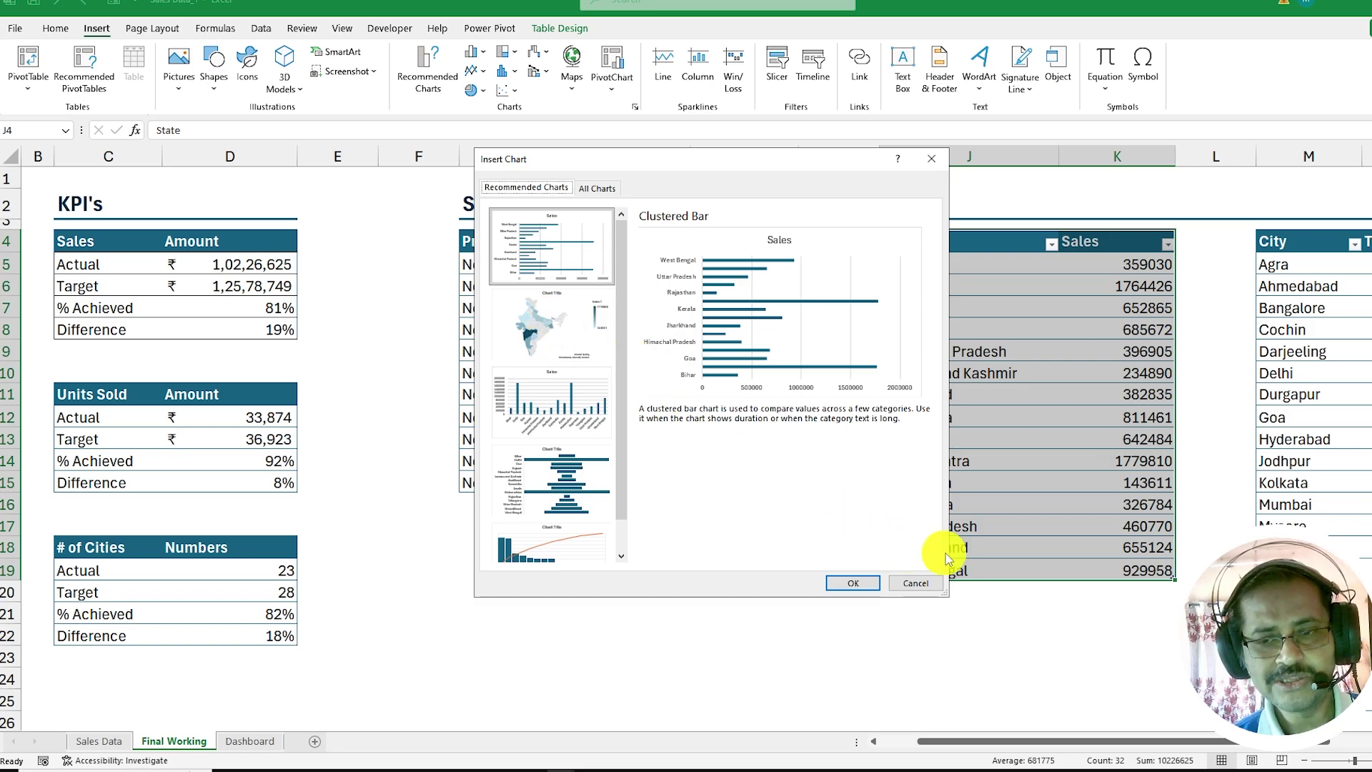
click(917, 583)
click(572, 90)
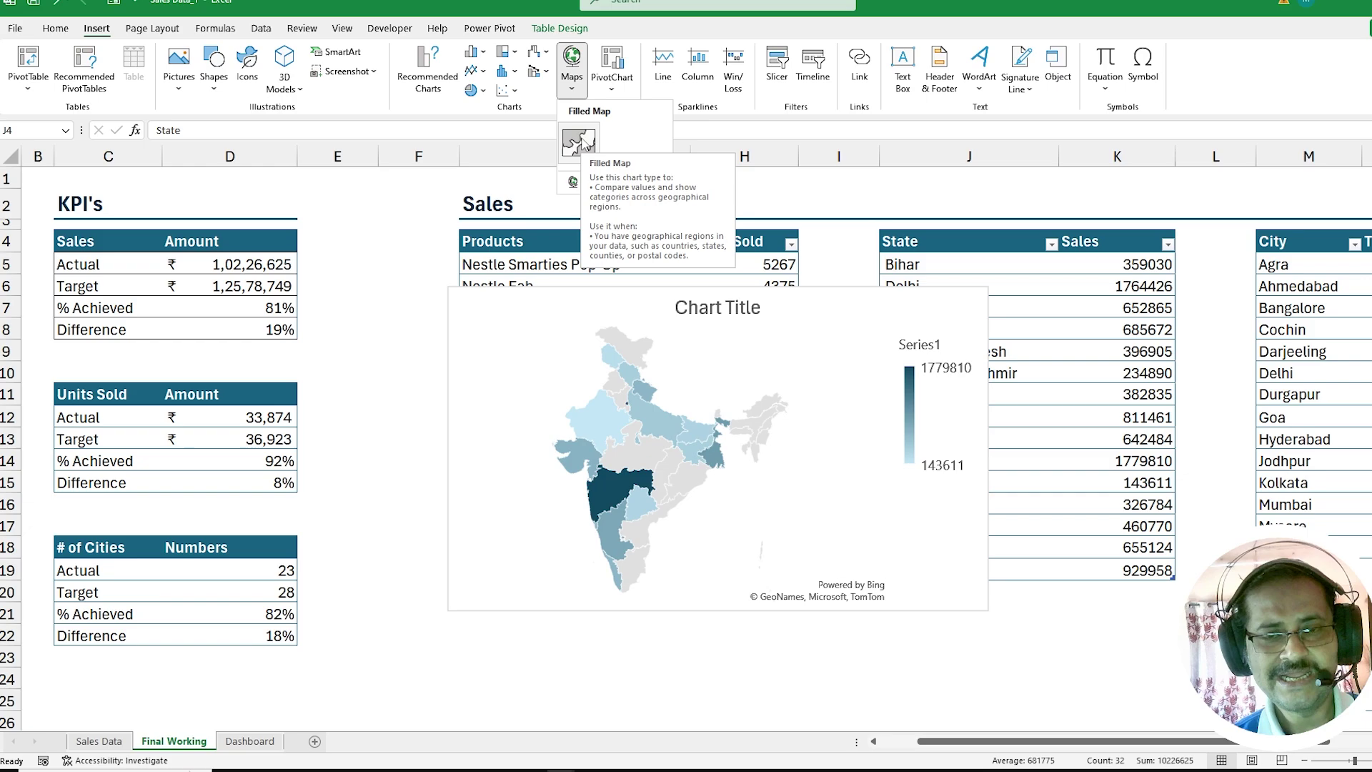
click(585, 143)
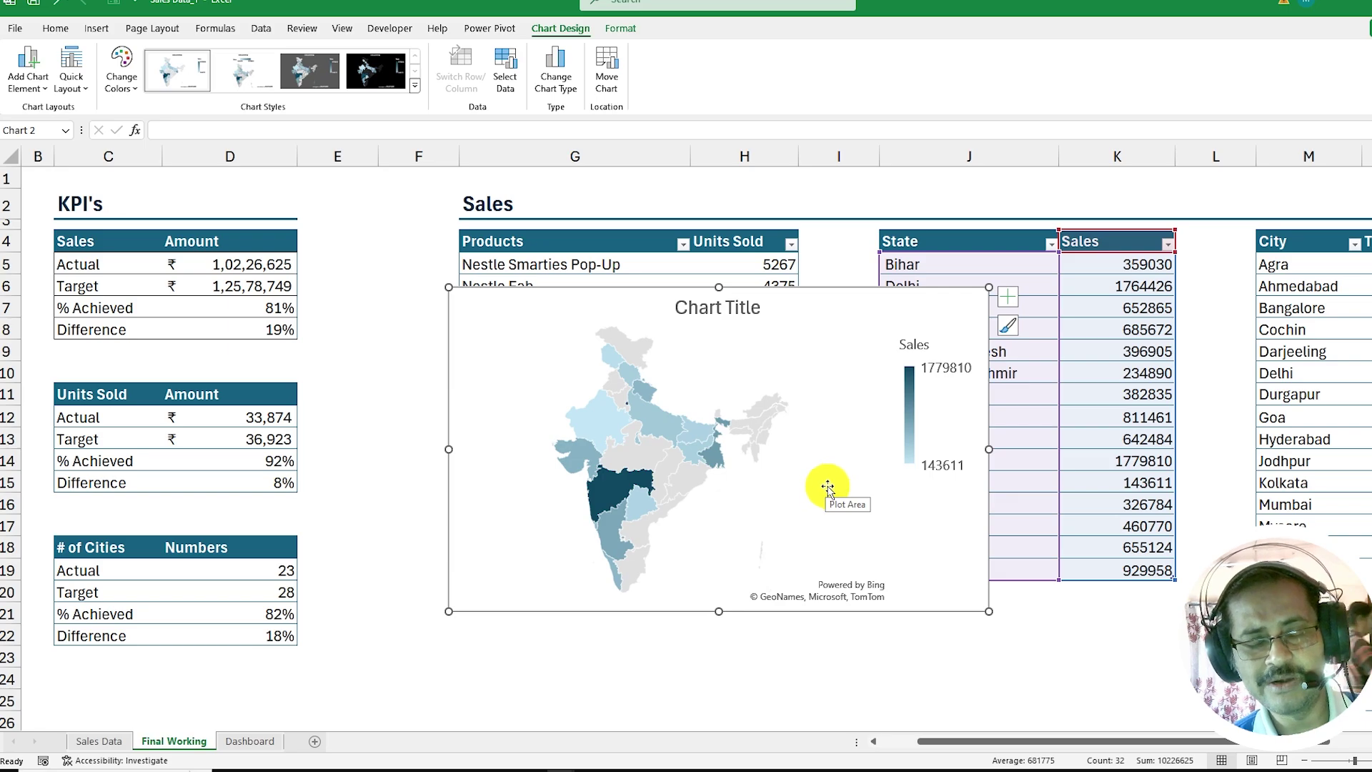
- Cut the map chart from Final Working, paste it into the Dashboard sheet and shift it towards the middle cards
key(ctrl+x)
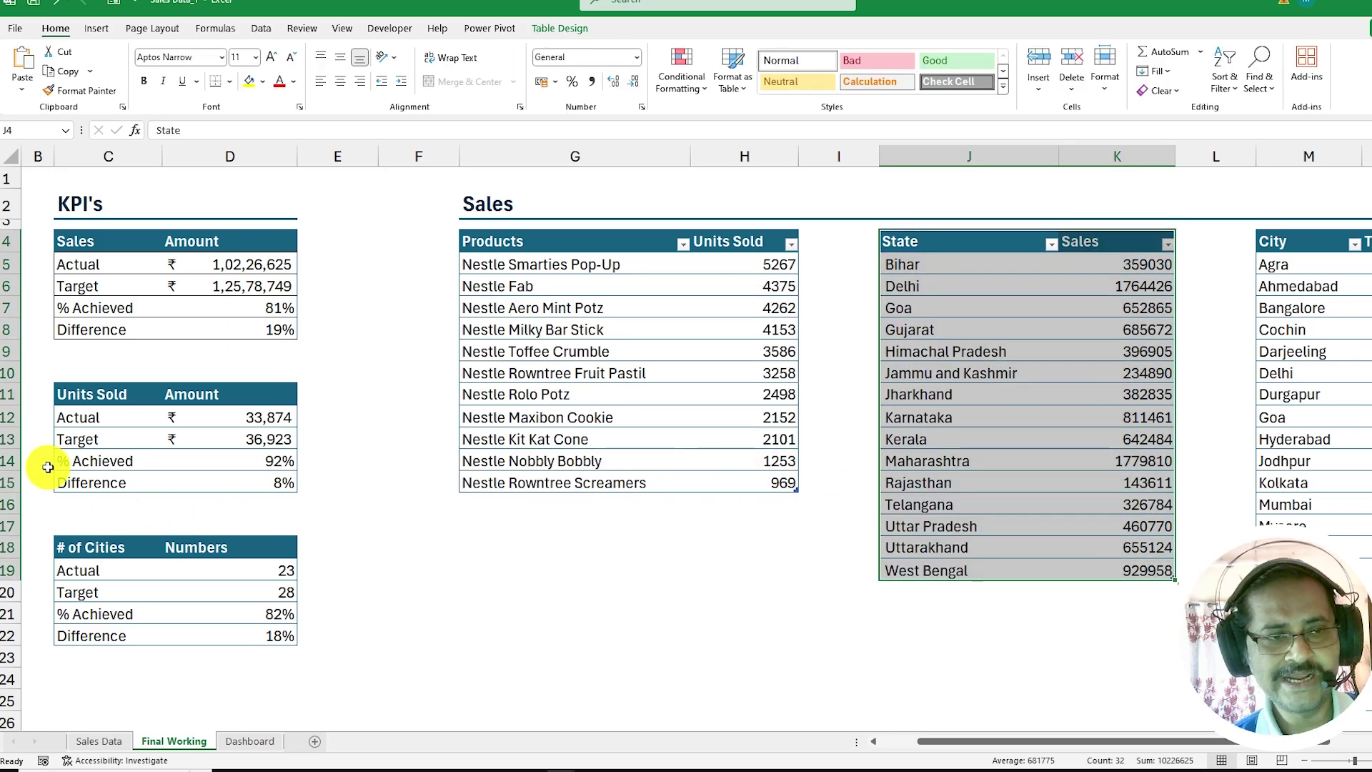
drag(982, 742, 858, 735)
click(249, 741)
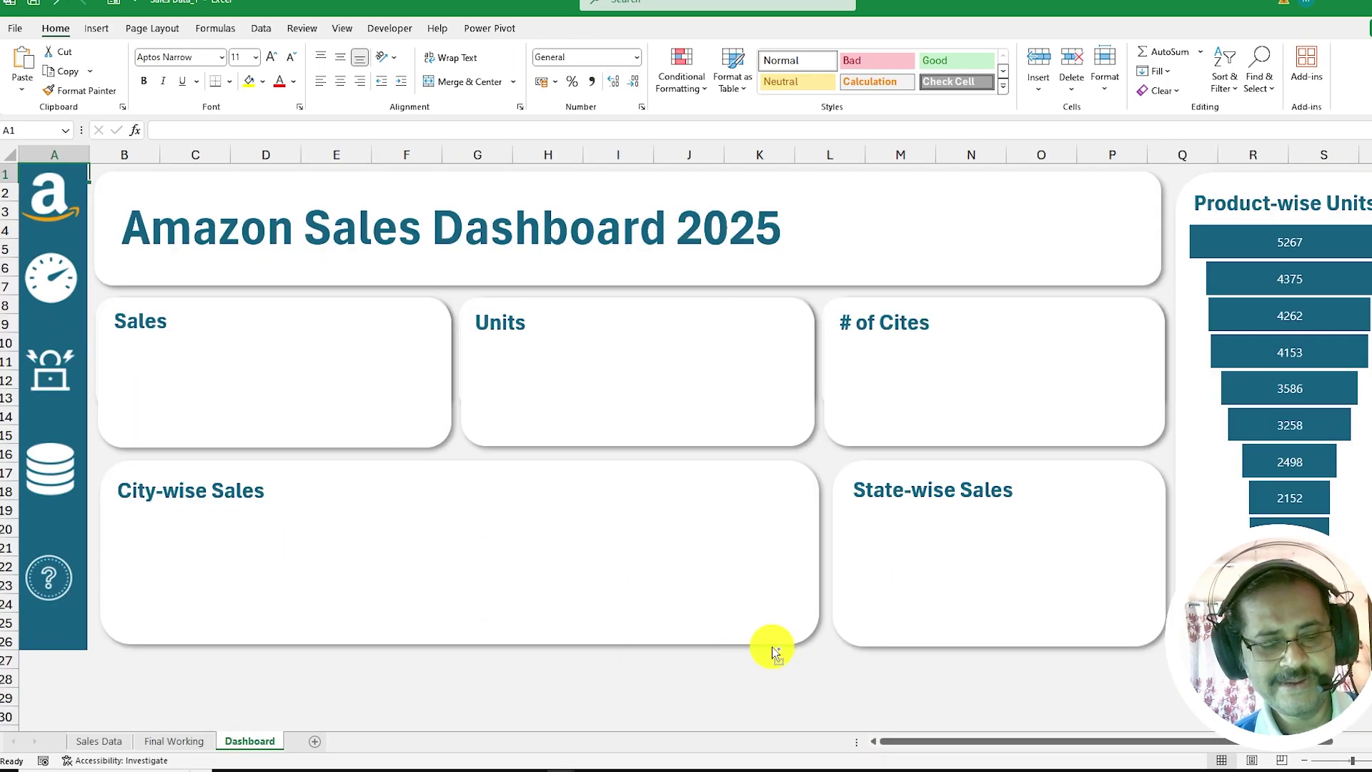
key(ctrl+v)
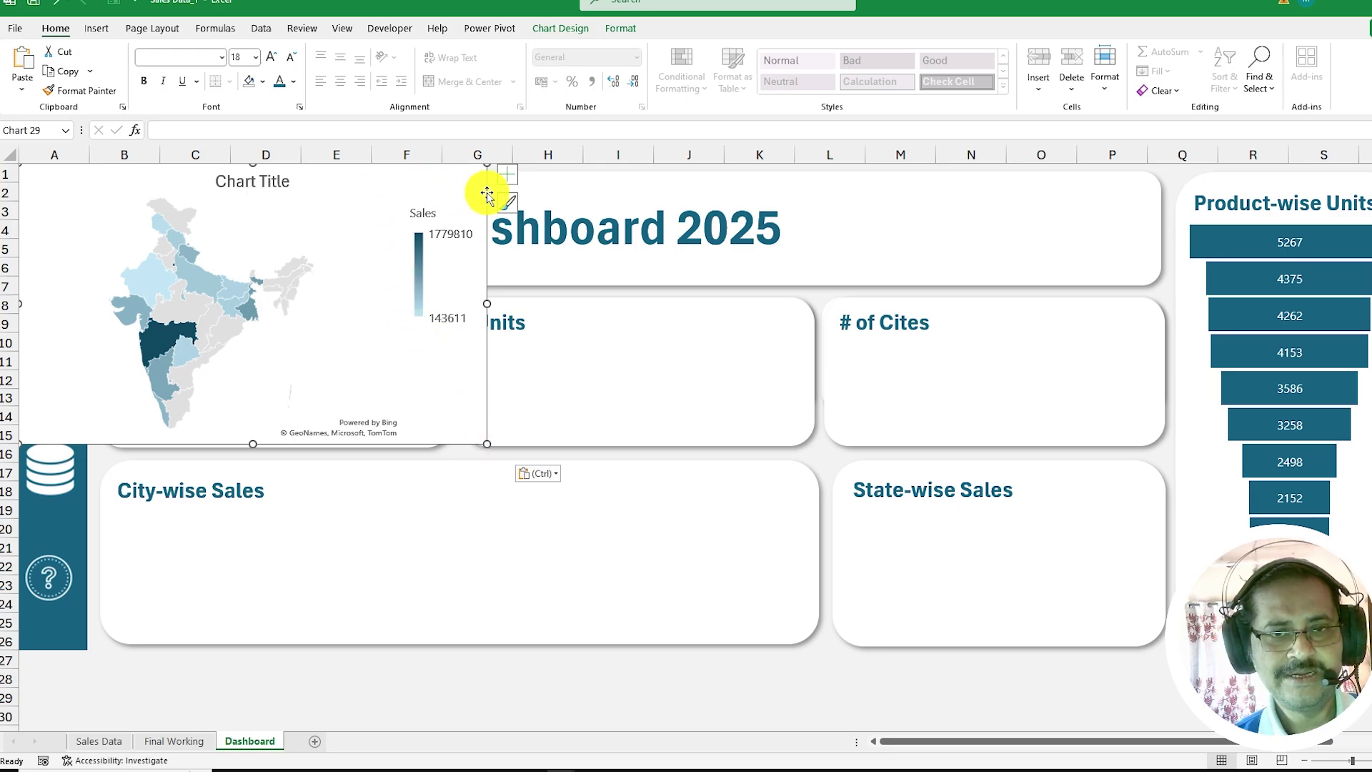
drag(484, 190, 769, 298)
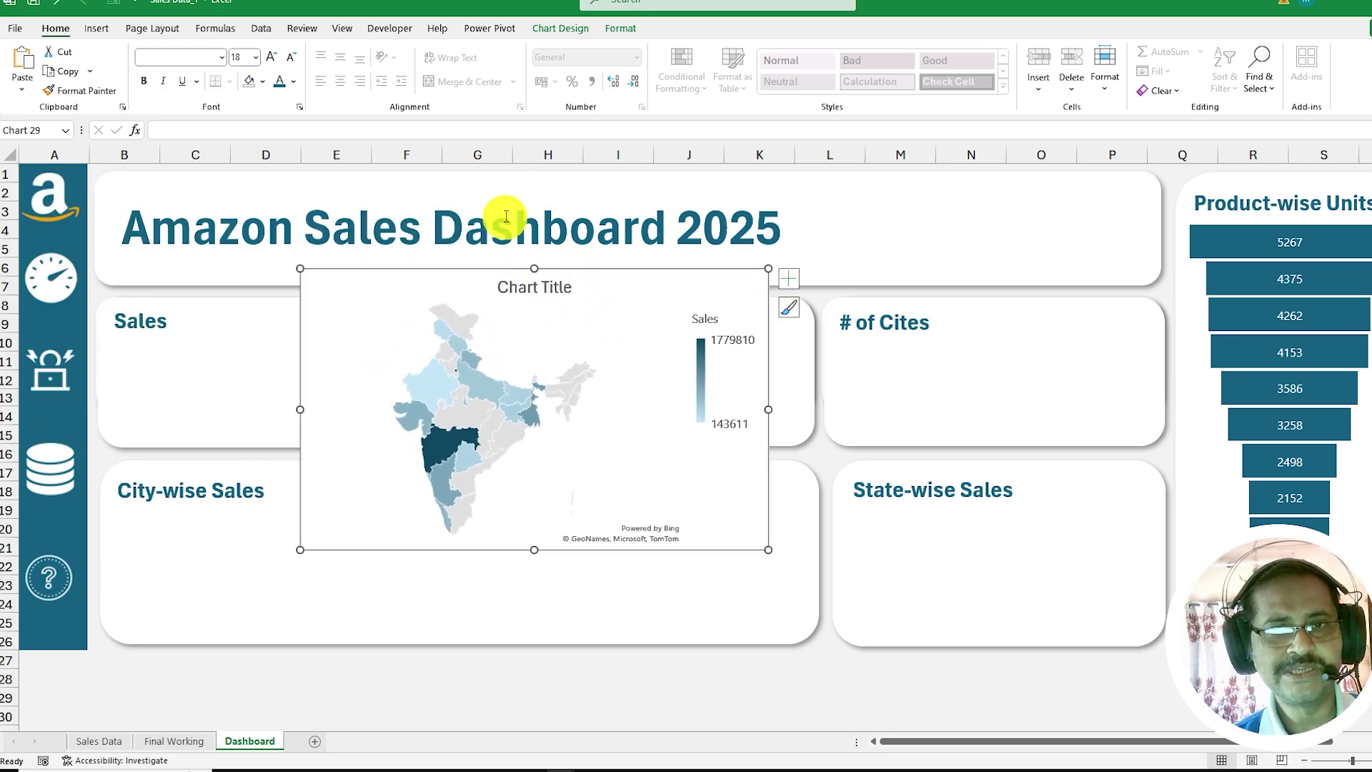
- Remove the map chart's title and legend and narrow the chart to about 7.06 cm
click(791, 283)
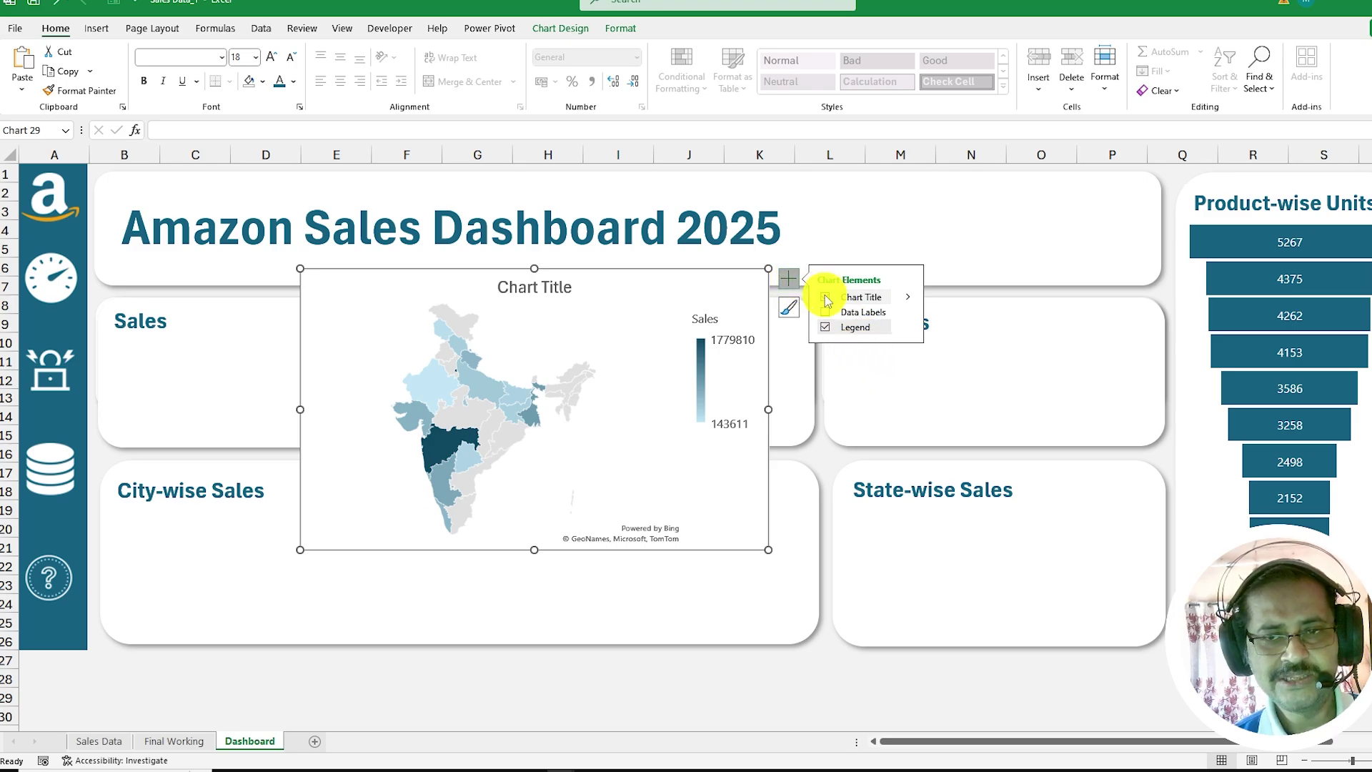
click(826, 297)
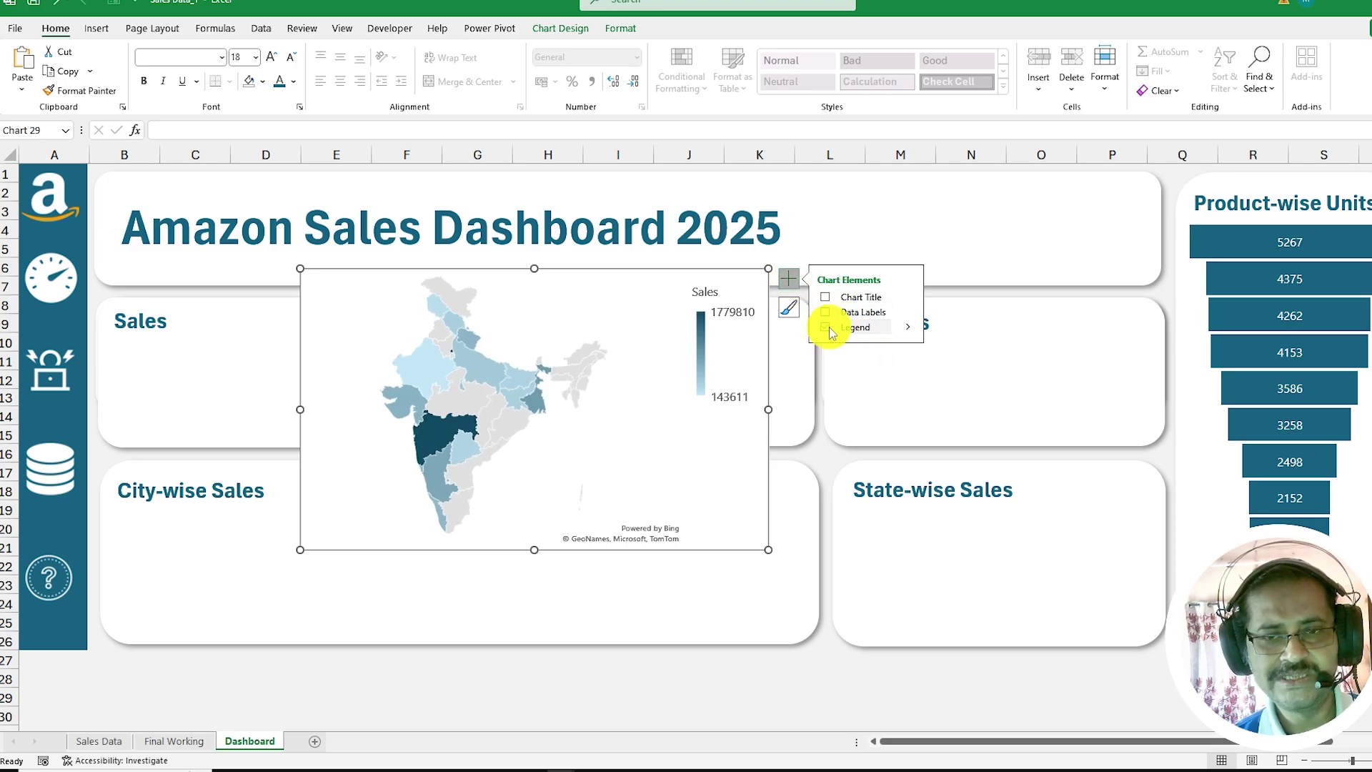
click(827, 328)
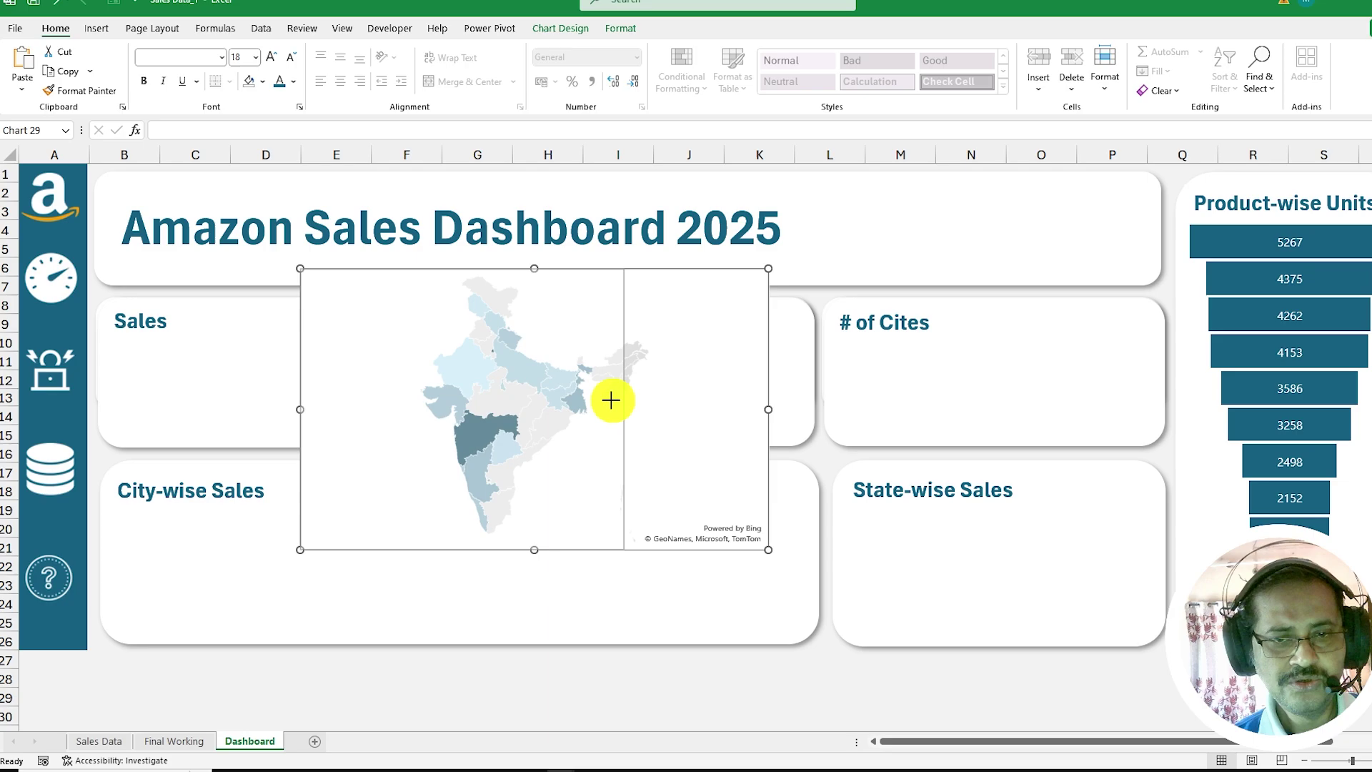
drag(611, 400, 561, 392)
- Set the map chart's background to No Fill and its border to No Outline
click(620, 29)
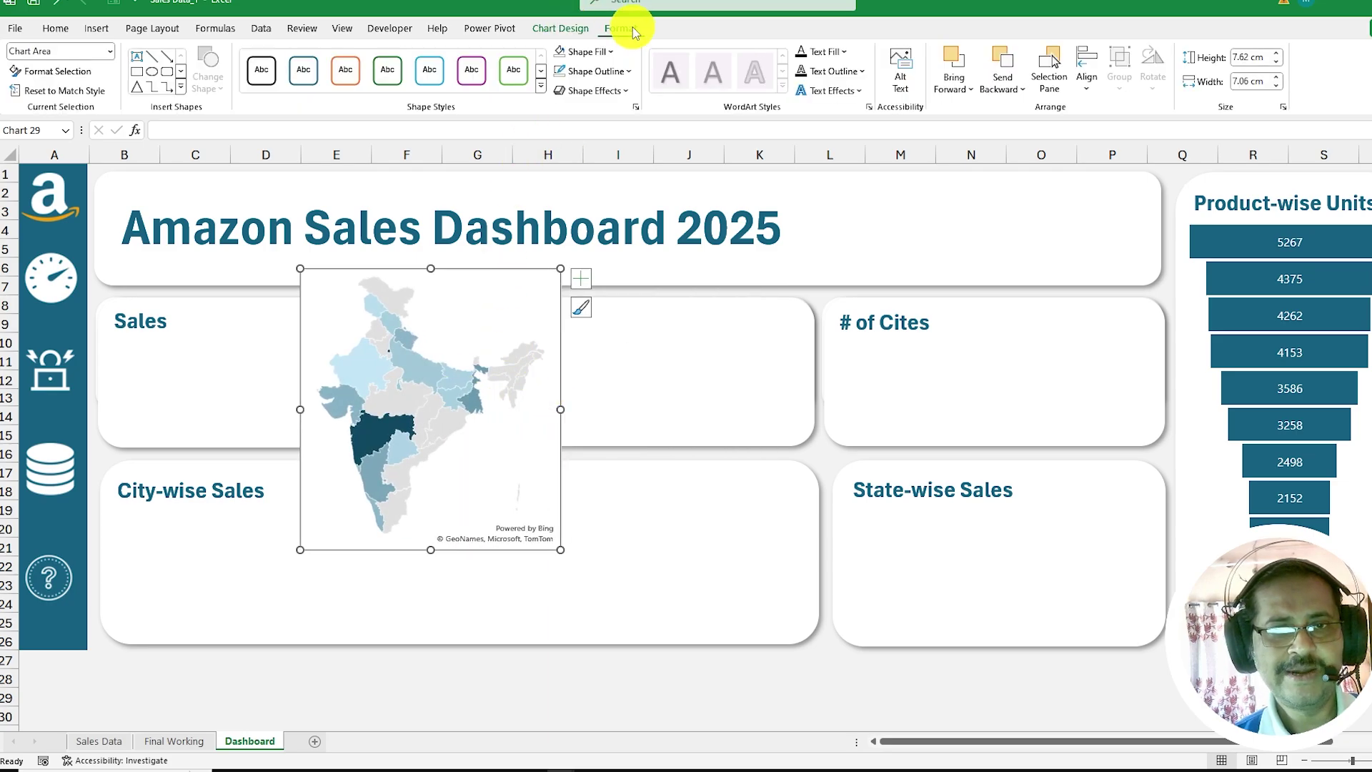
click(610, 53)
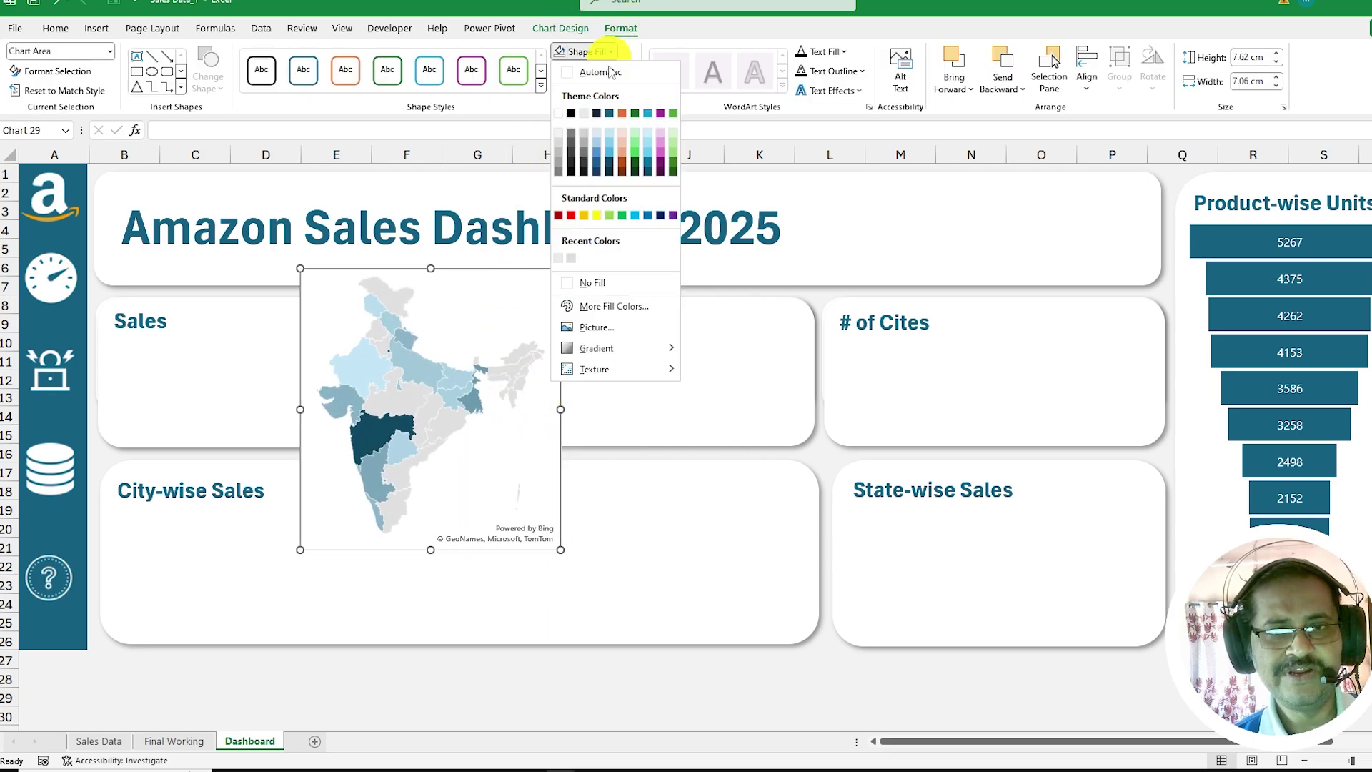
click(593, 282)
click(597, 71)
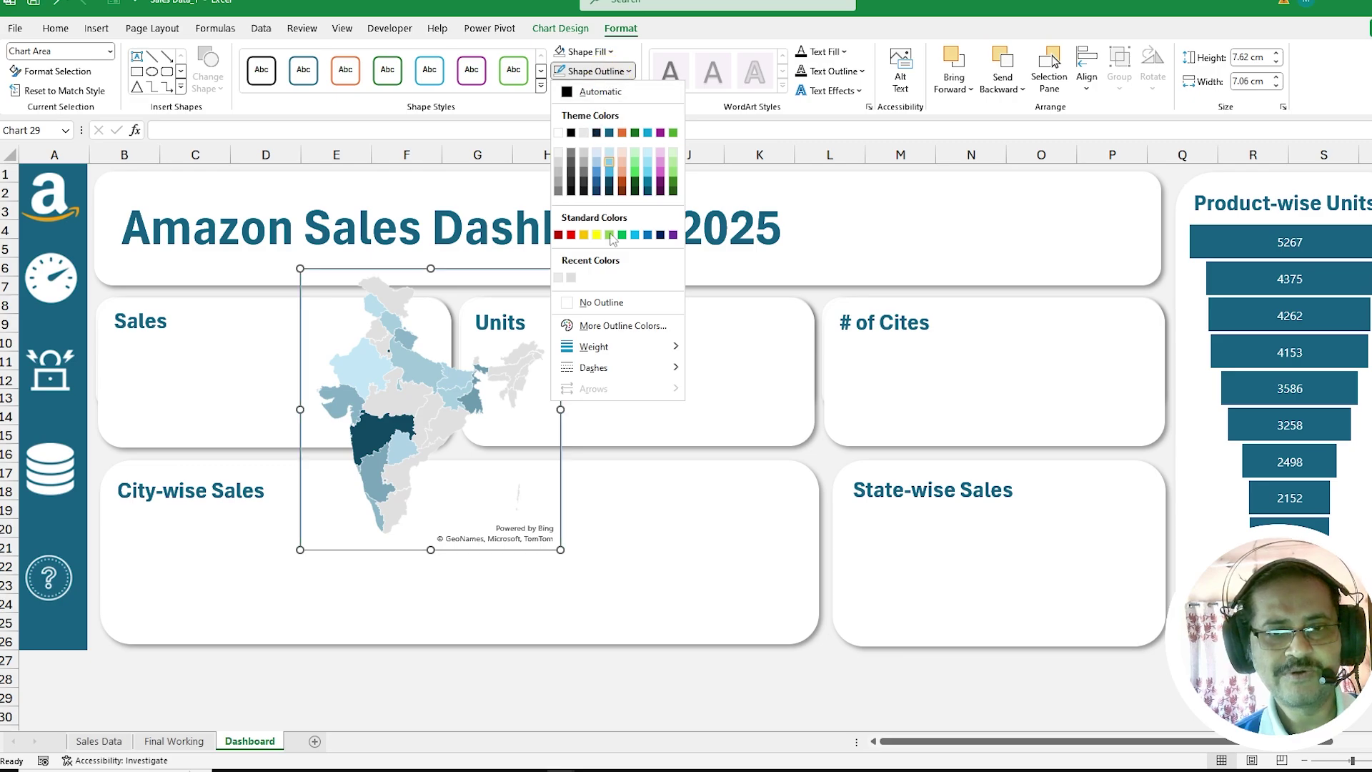
click(597, 306)
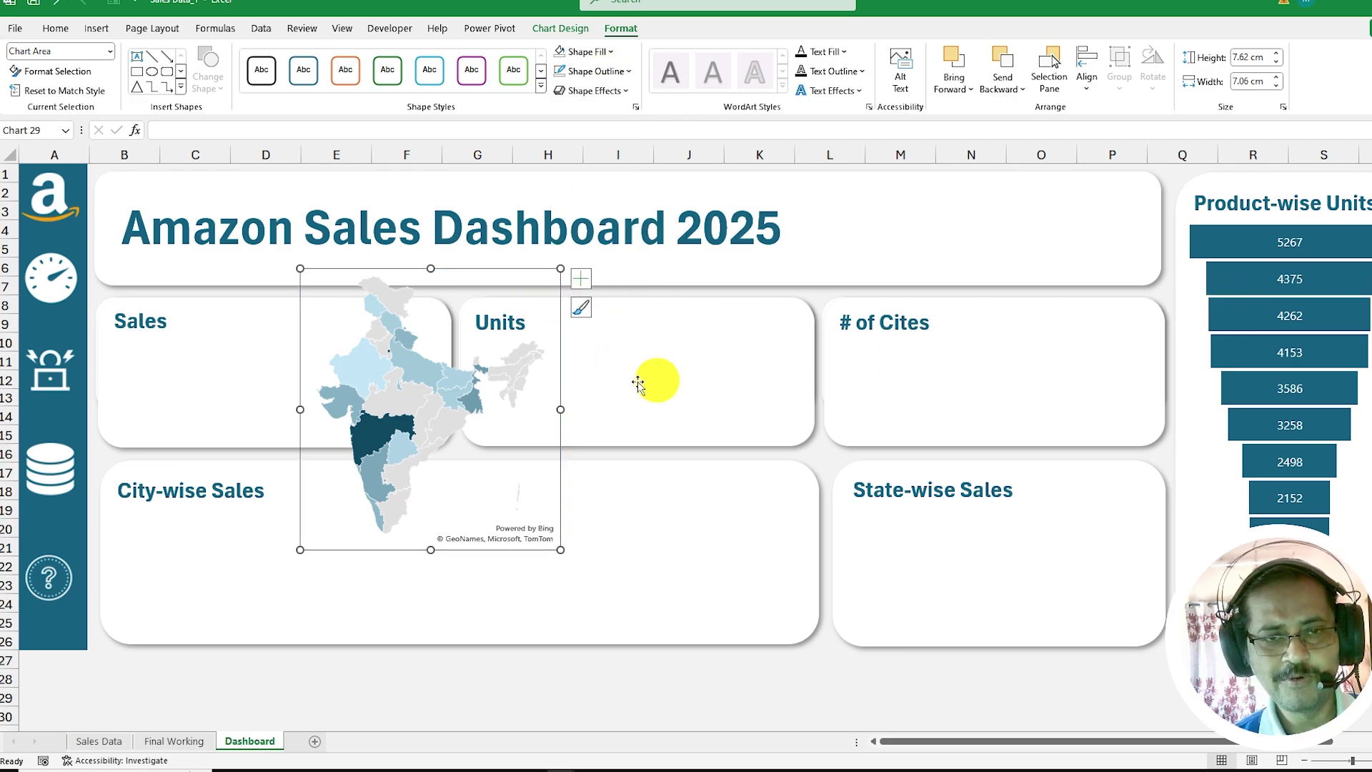
- Shrink the map chart to about 3.83 cm high and 3.64 cm wide and place it inside the State-wise Sales card
drag(560, 268, 444, 390)
drag(414, 450, 1078, 501)
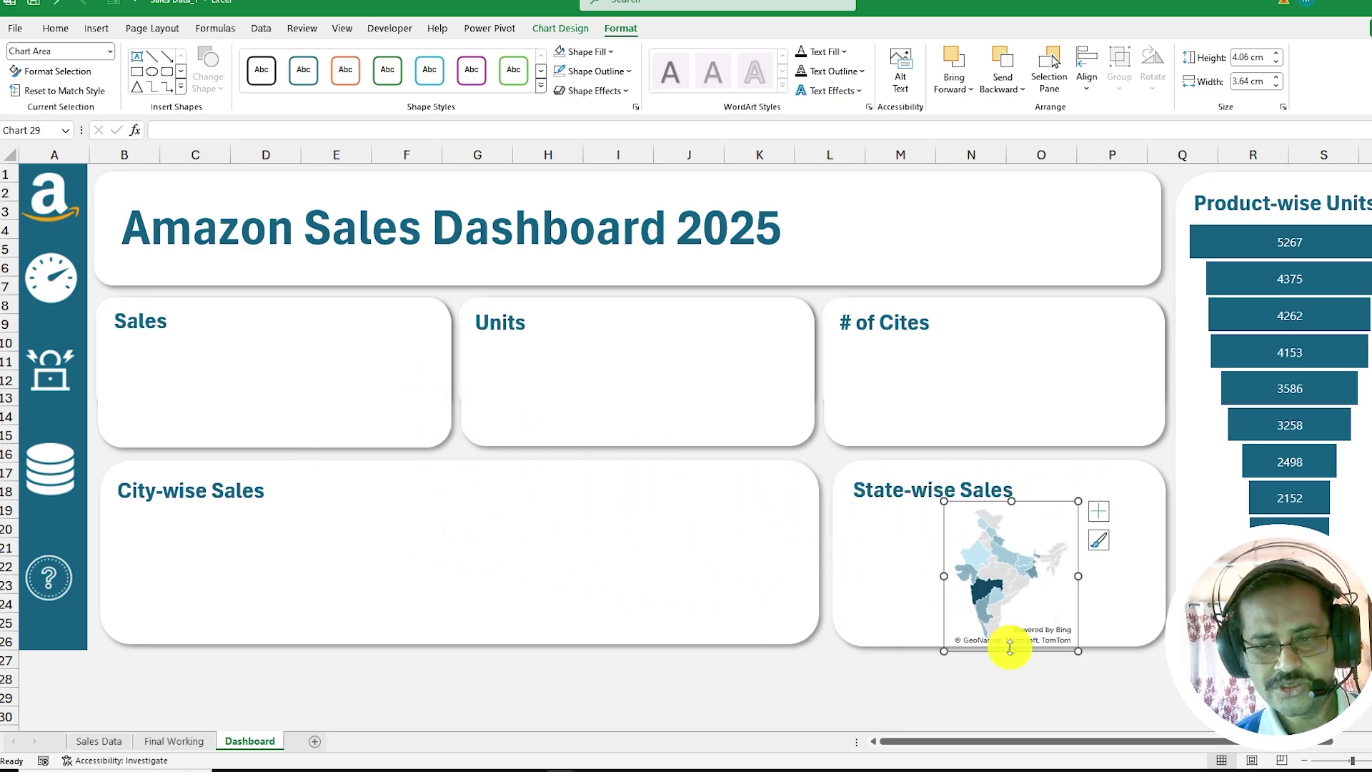
drag(1011, 641, 1011, 633)
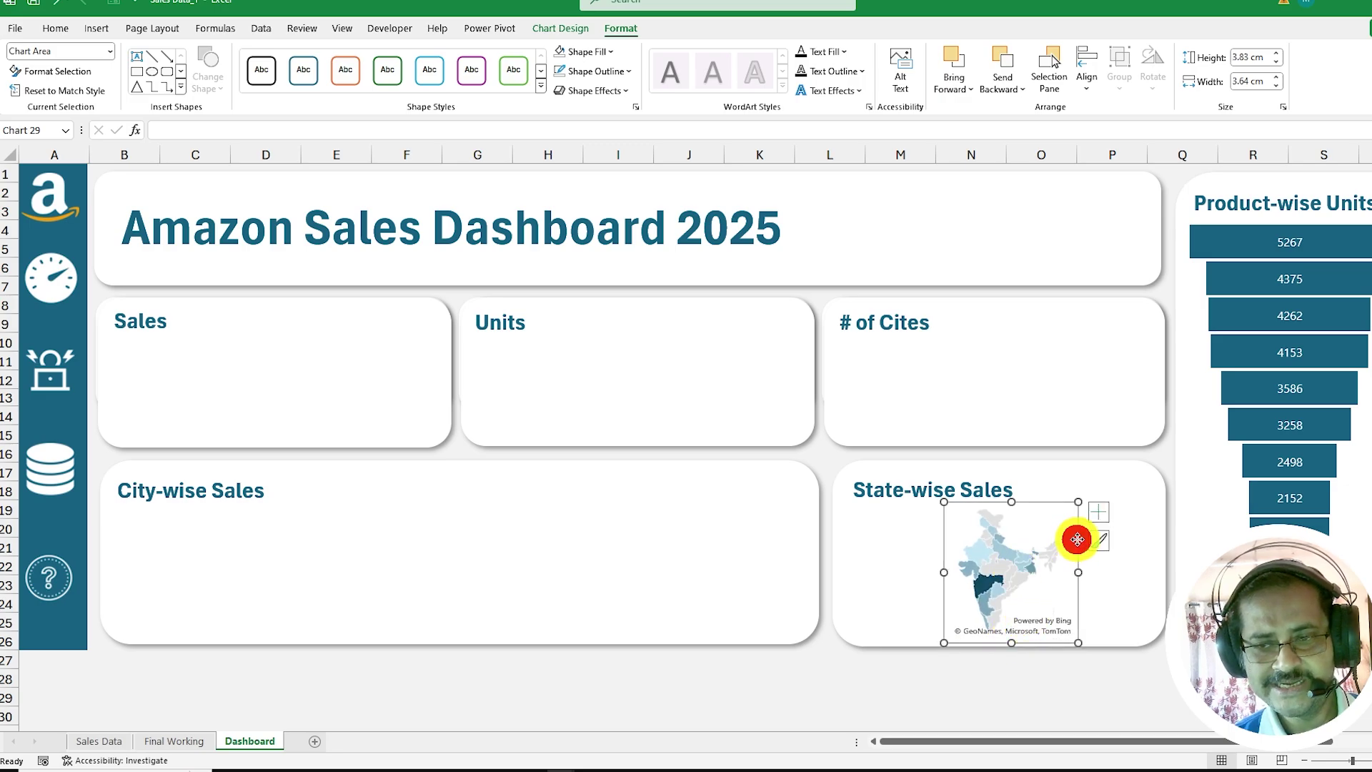
drag(1077, 539, 1083, 537)
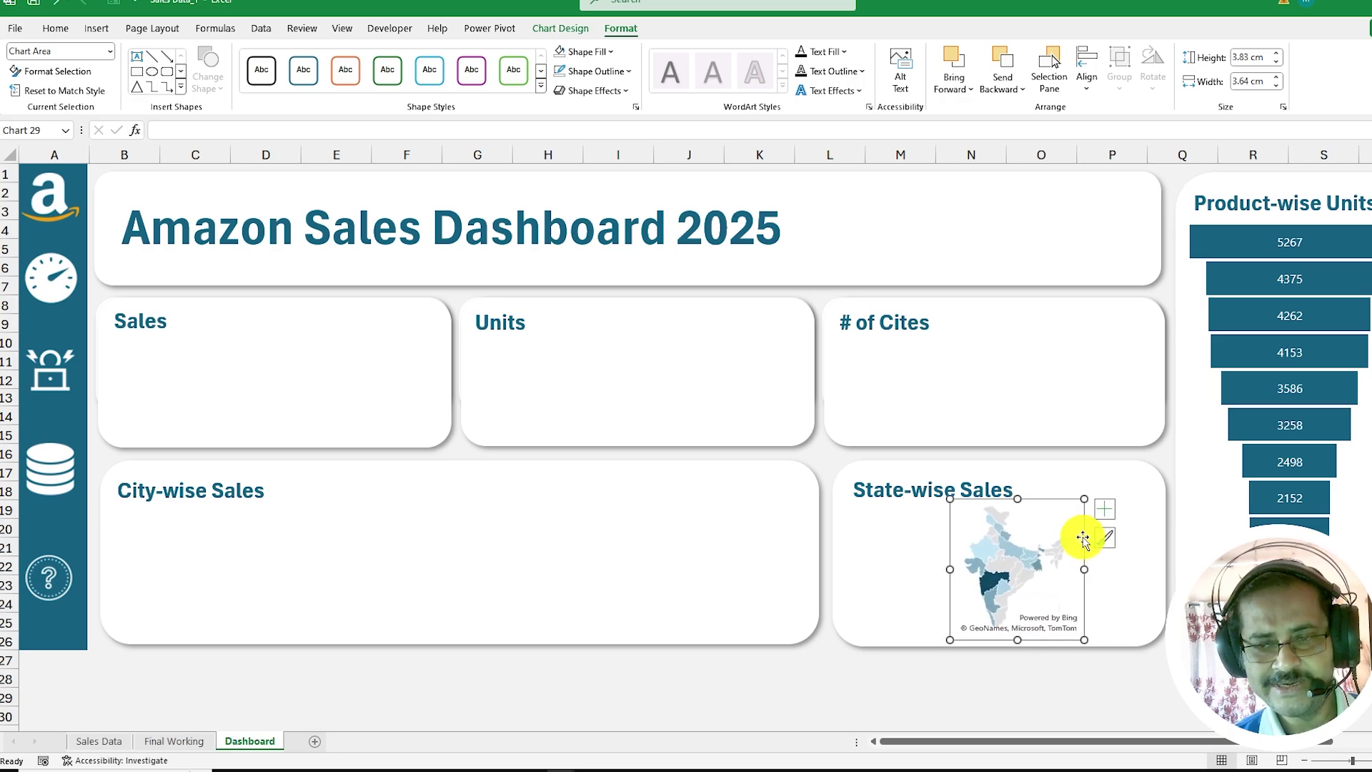
click(800, 676)
click(477, 659)
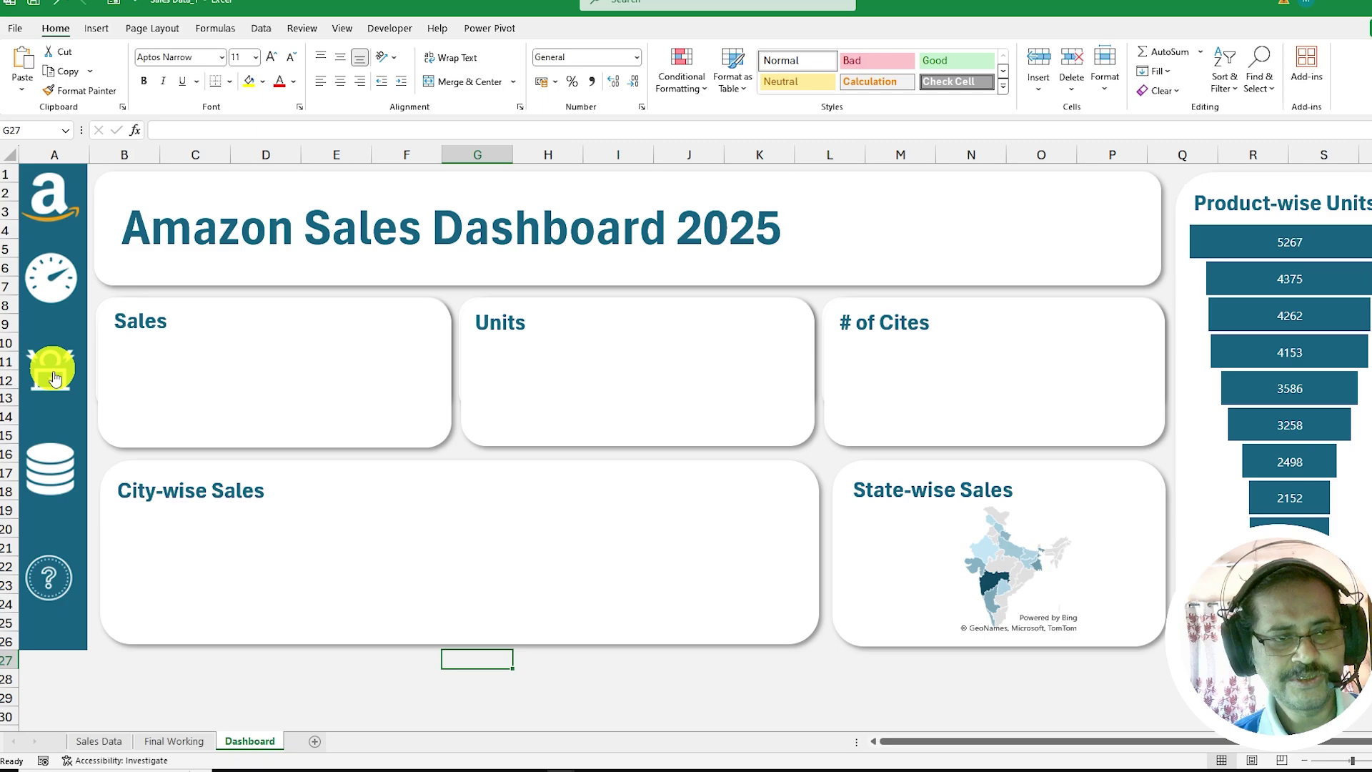
- Insert a 2-D line chart with markers from the City and Total Sales table on the Final Working sheet
click(53, 373)
drag(1189, 742, 1293, 747)
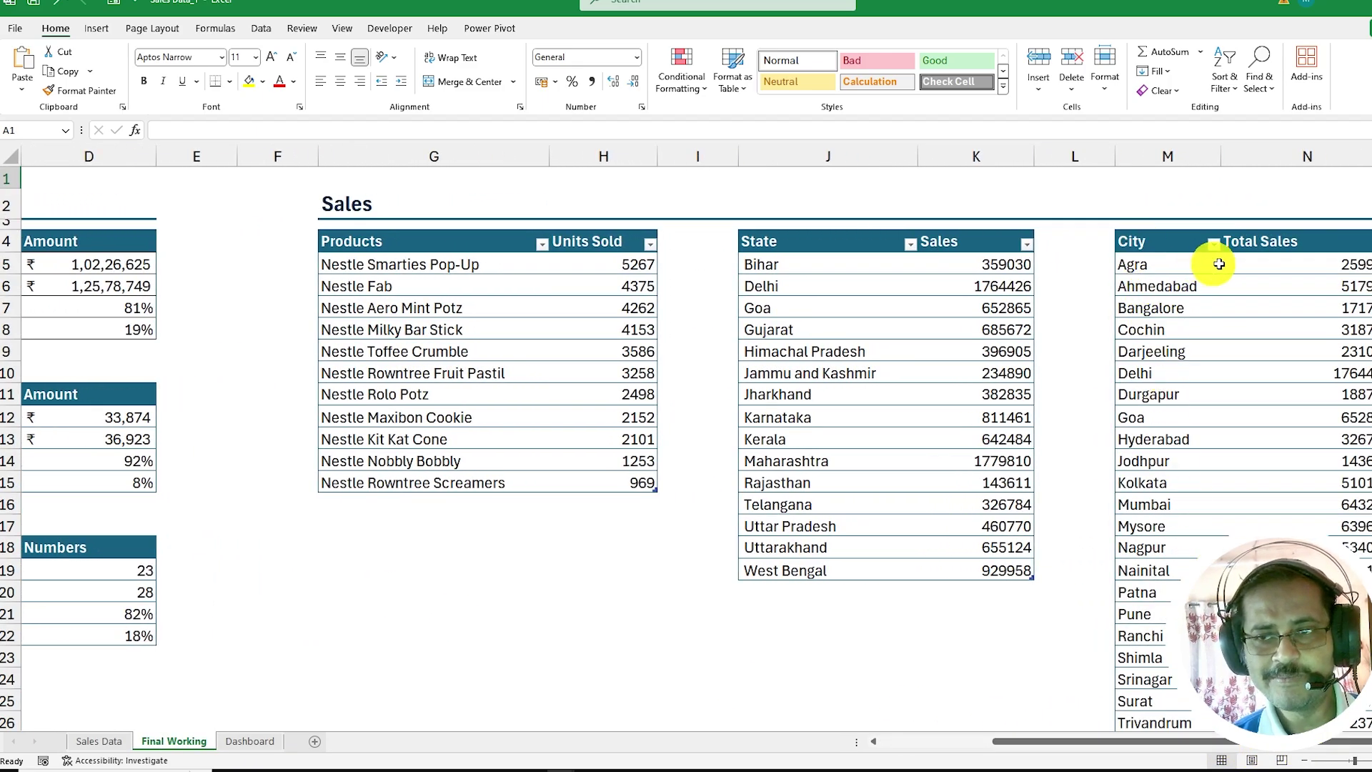
drag(1135, 245, 1336, 683)
scroll(696, 447, up, 1)
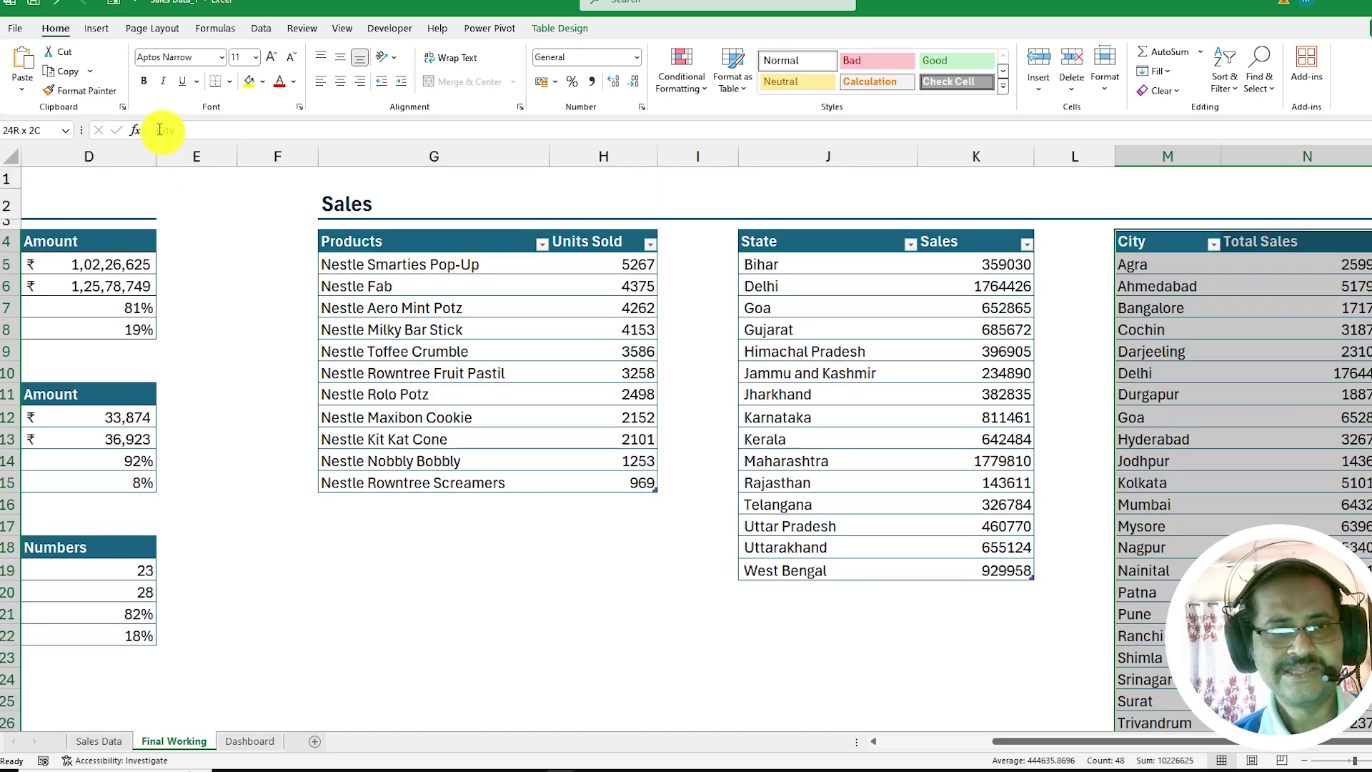
click(97, 29)
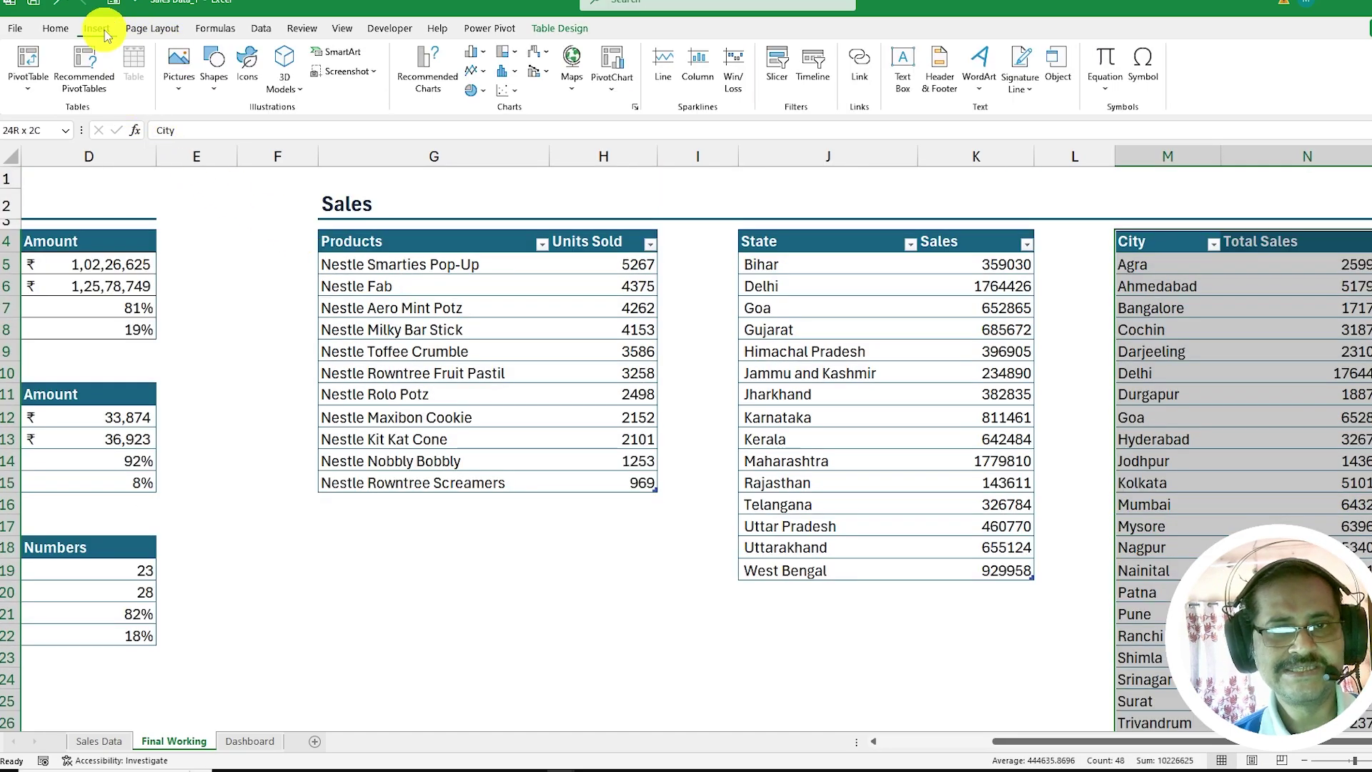
click(484, 74)
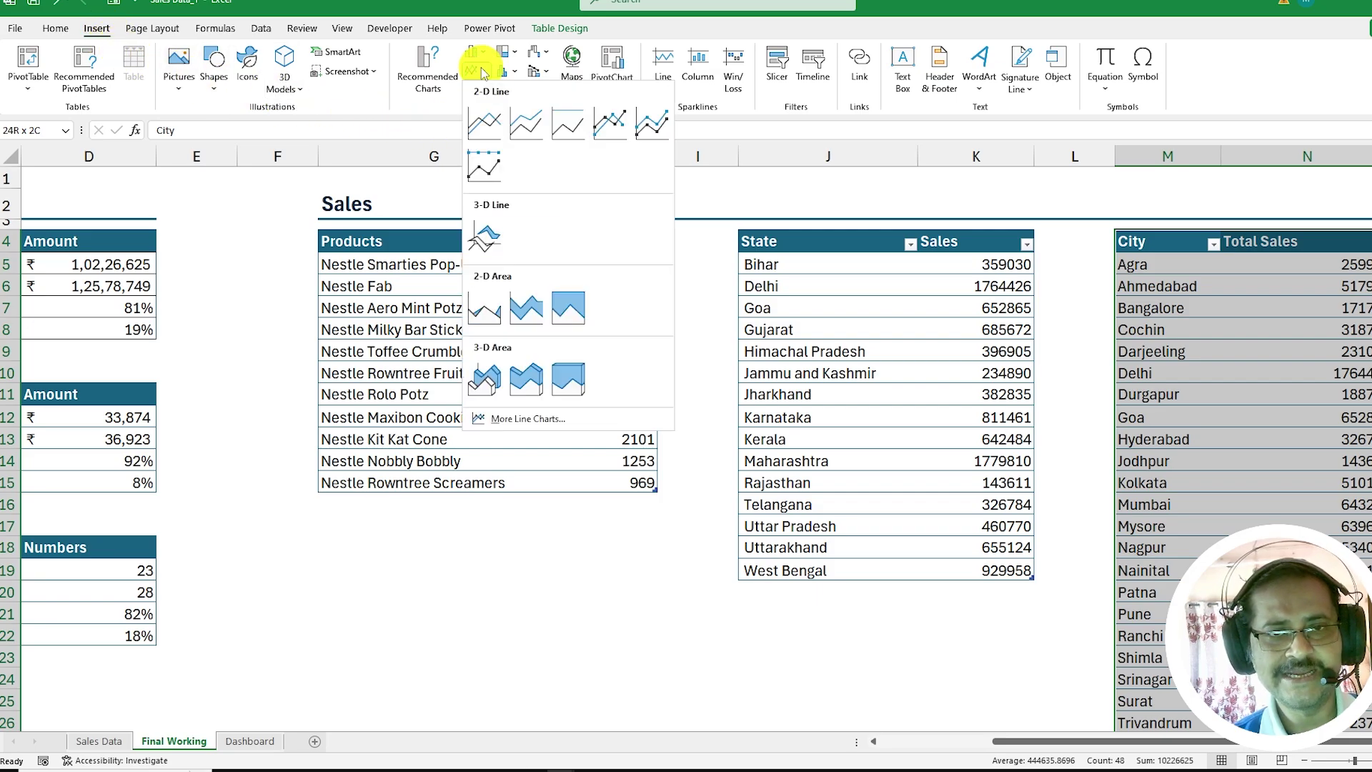
click(612, 123)
- Cut the city sales line chart, paste it into the Dashboard sheet and shift it over the middle cards
key(ctrl+x)
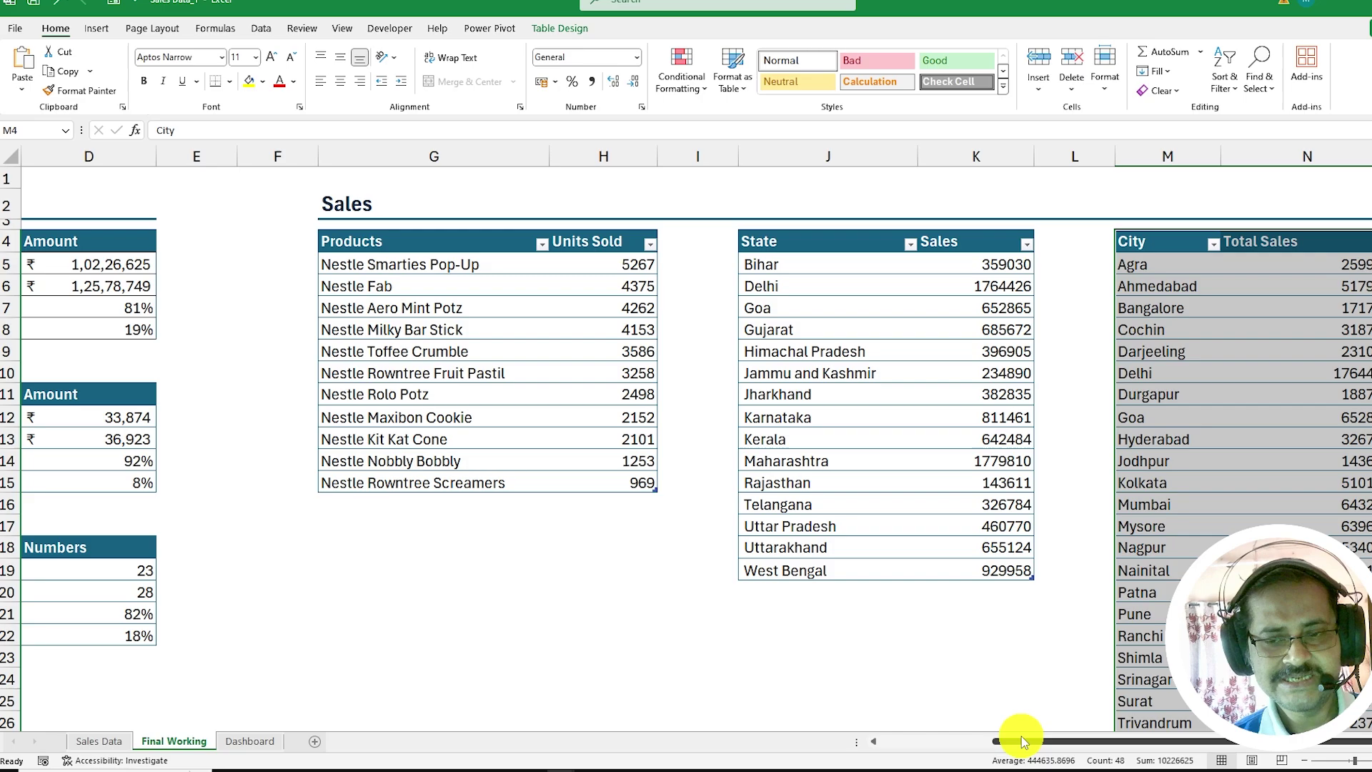
drag(1022, 741, 904, 744)
key(ctrl+Page_Down)
key(ctrl+v)
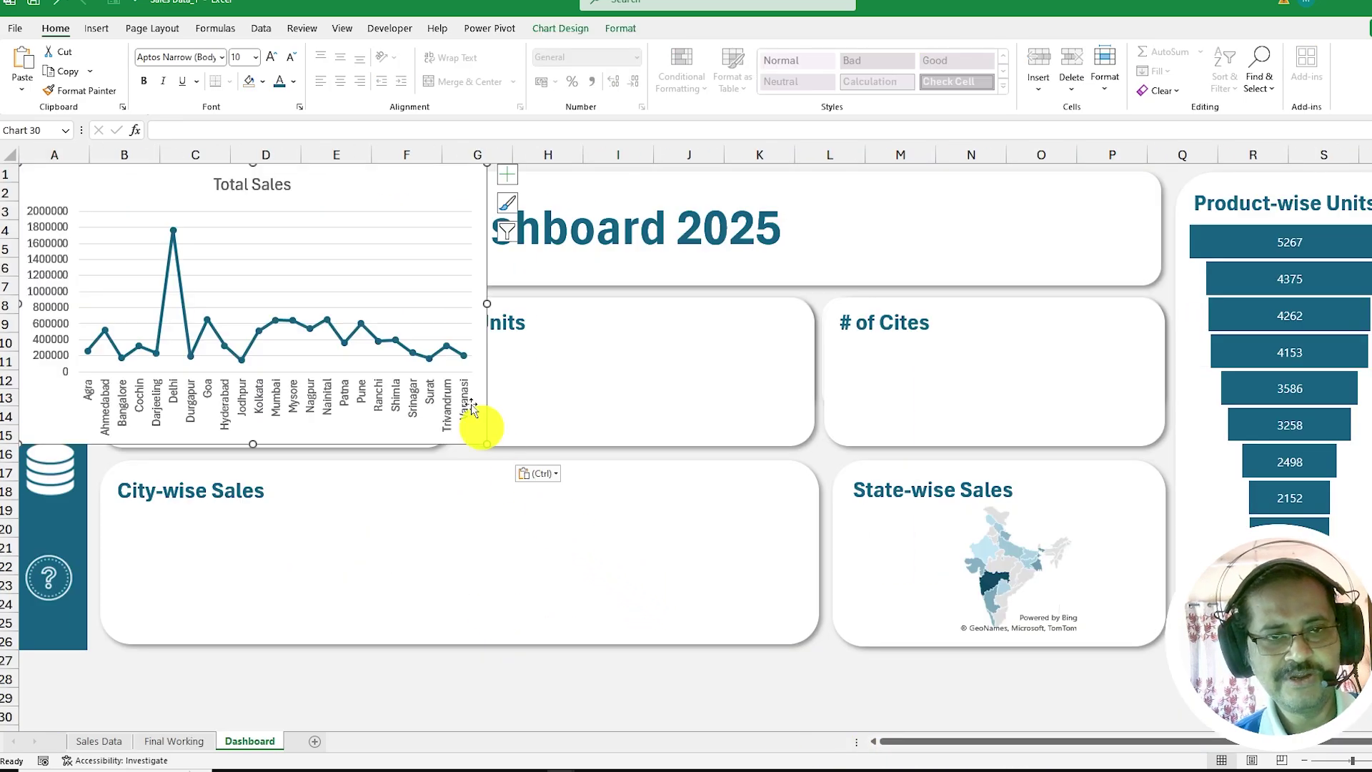
drag(493, 208, 727, 296)
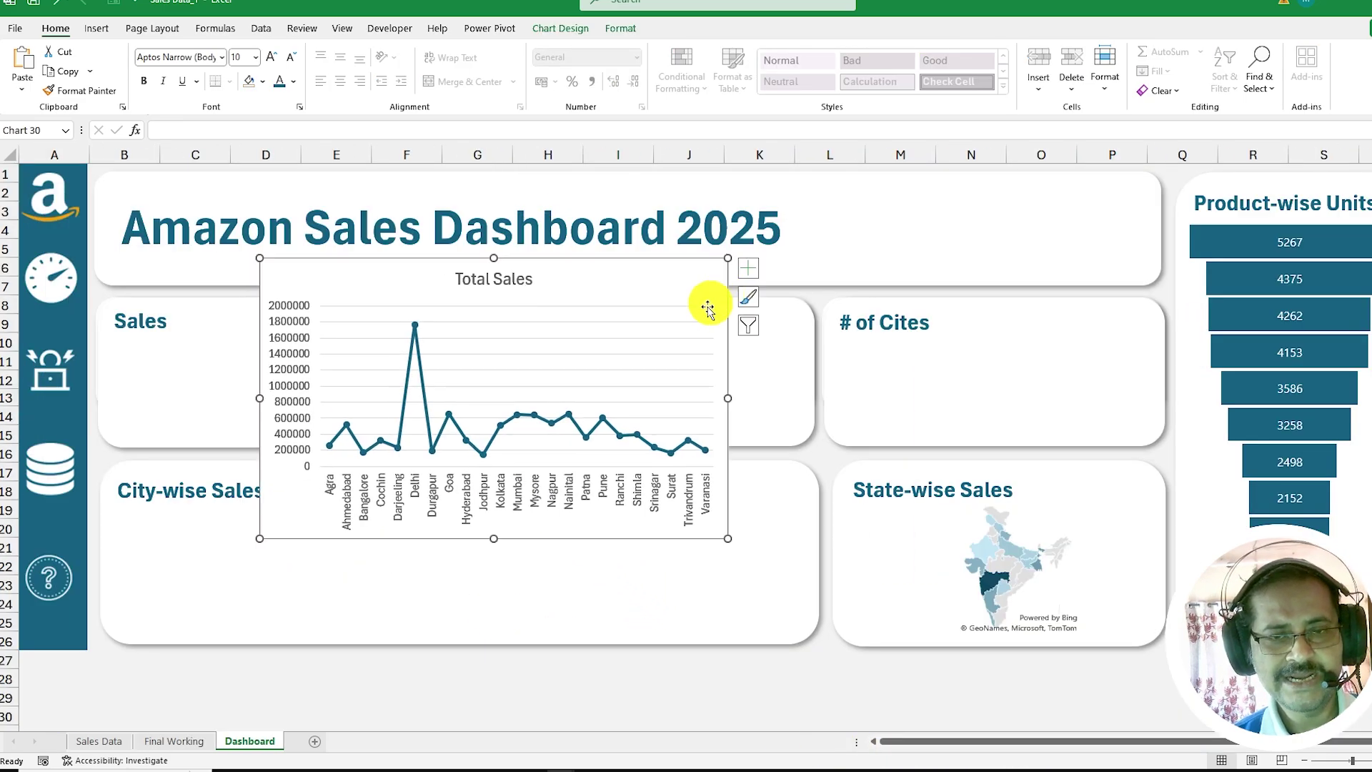
- Remove the chart title and gridlines from the city sales line chart on the Dashboard sheet
click(748, 271)
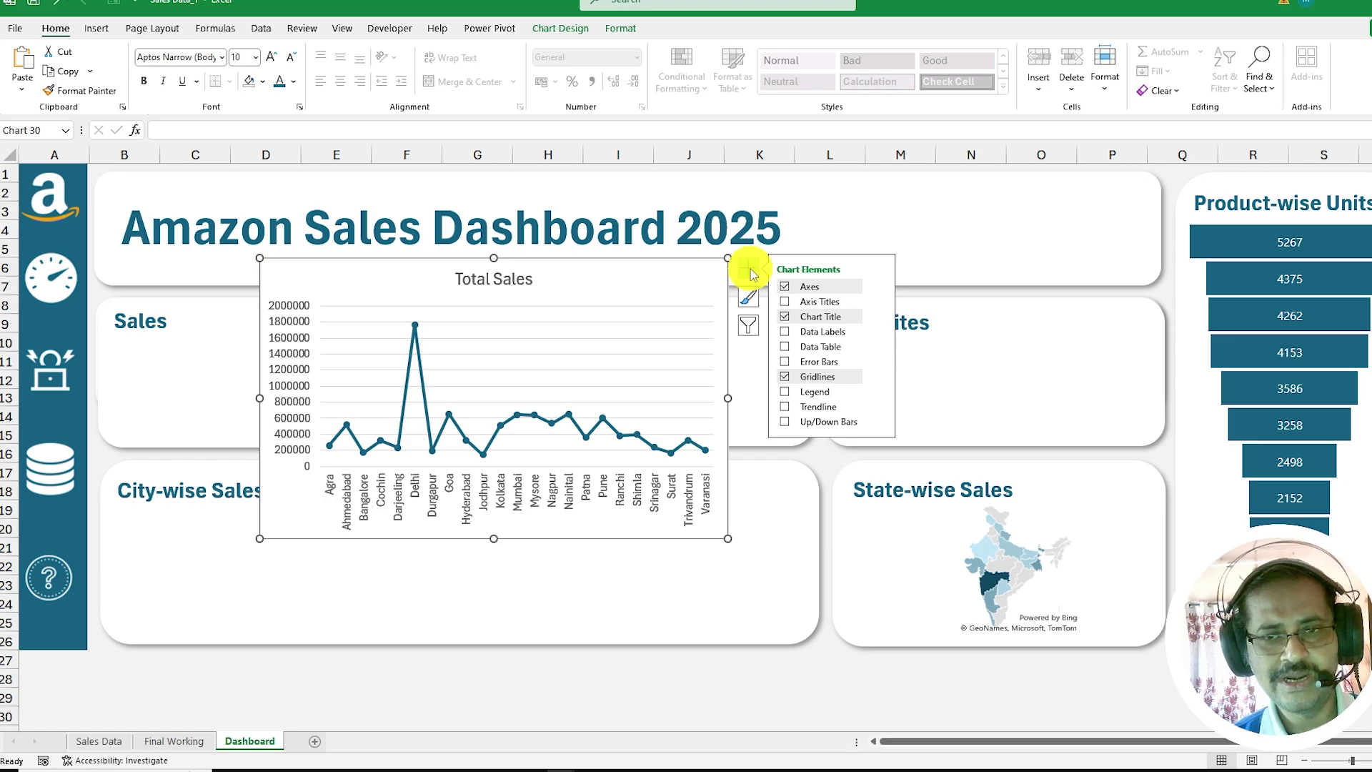
click(786, 318)
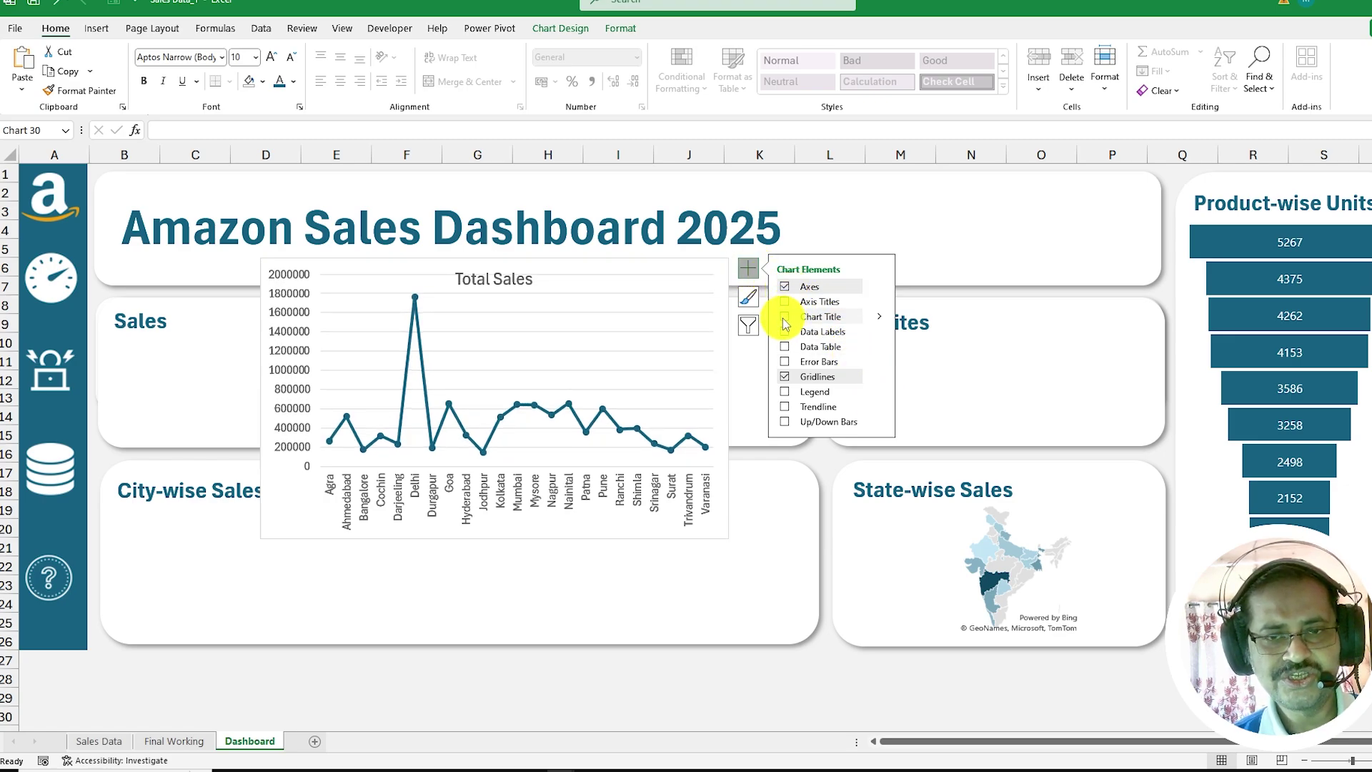
click(785, 378)
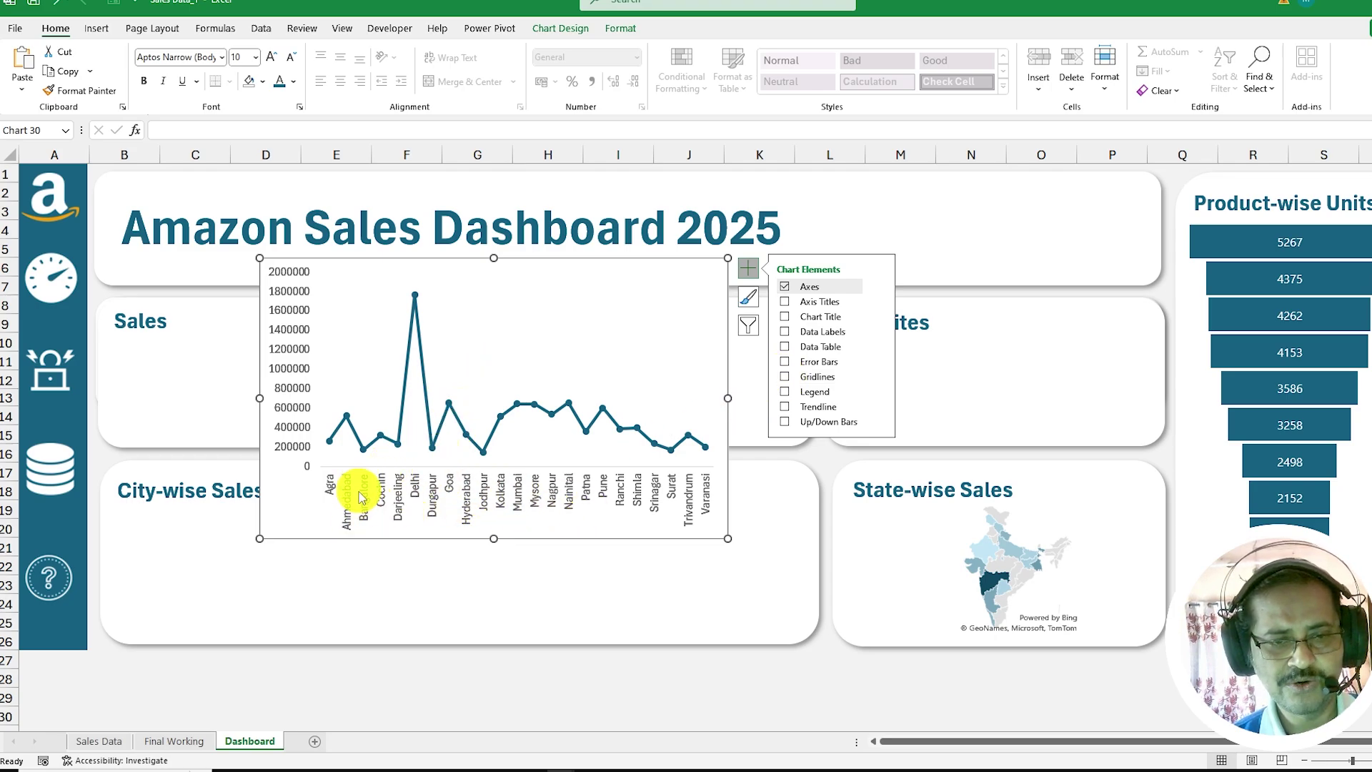
- Set the line chart's background to No Fill and its border to No Outline
click(568, 30)
click(619, 30)
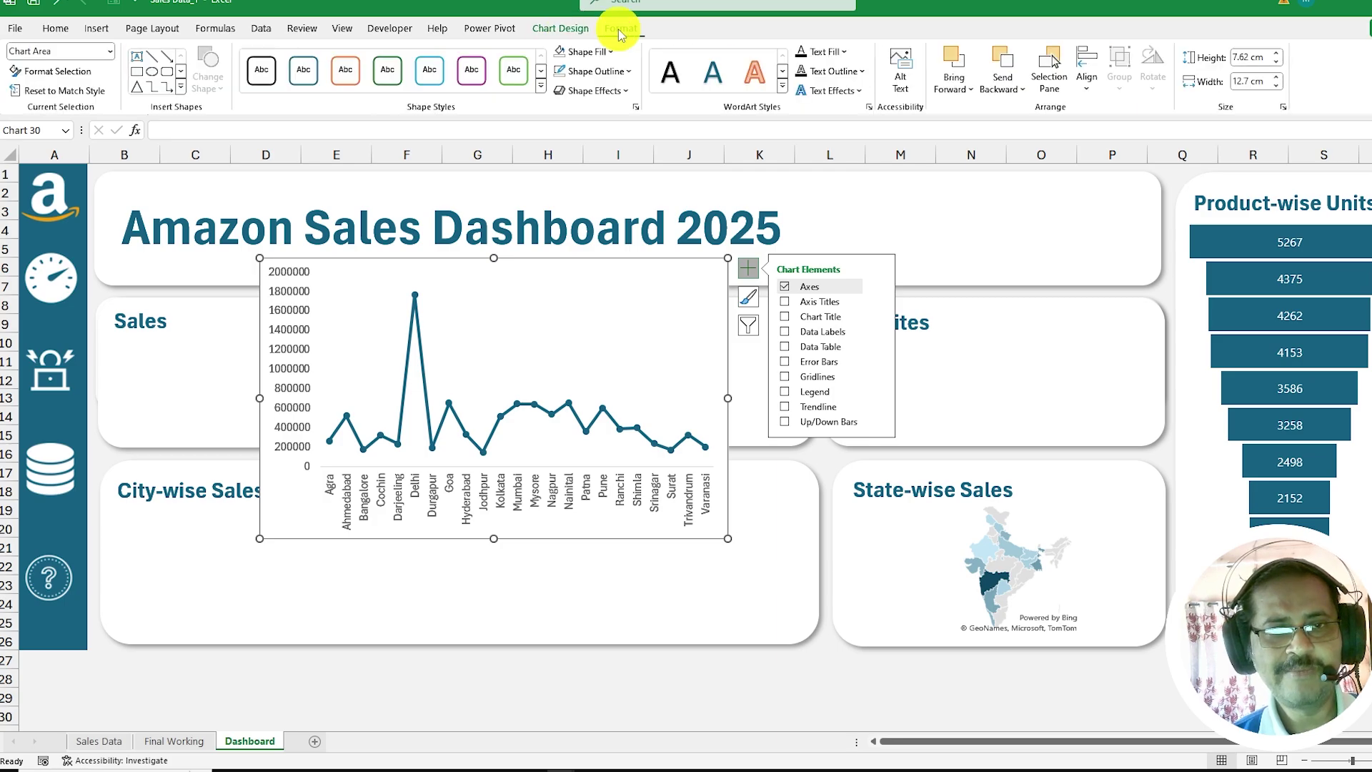
click(623, 55)
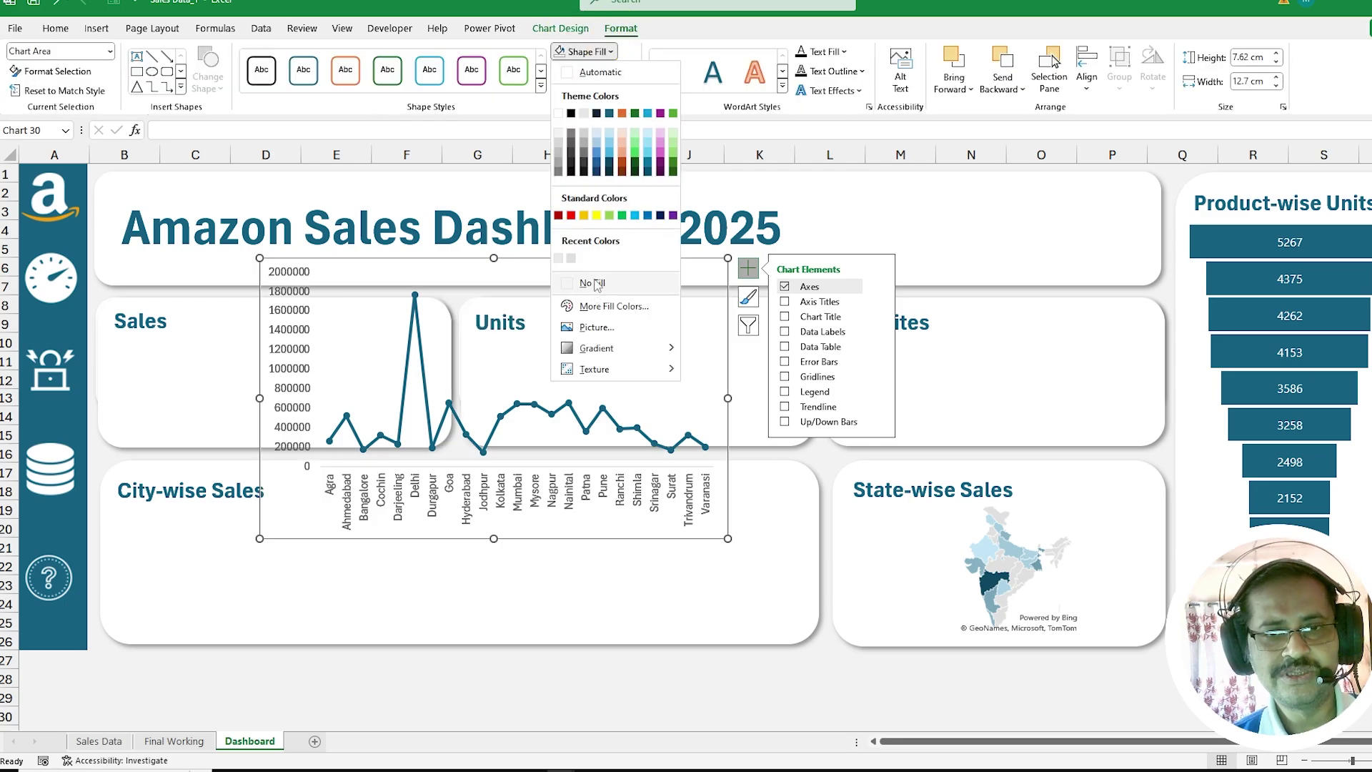
click(591, 280)
click(617, 72)
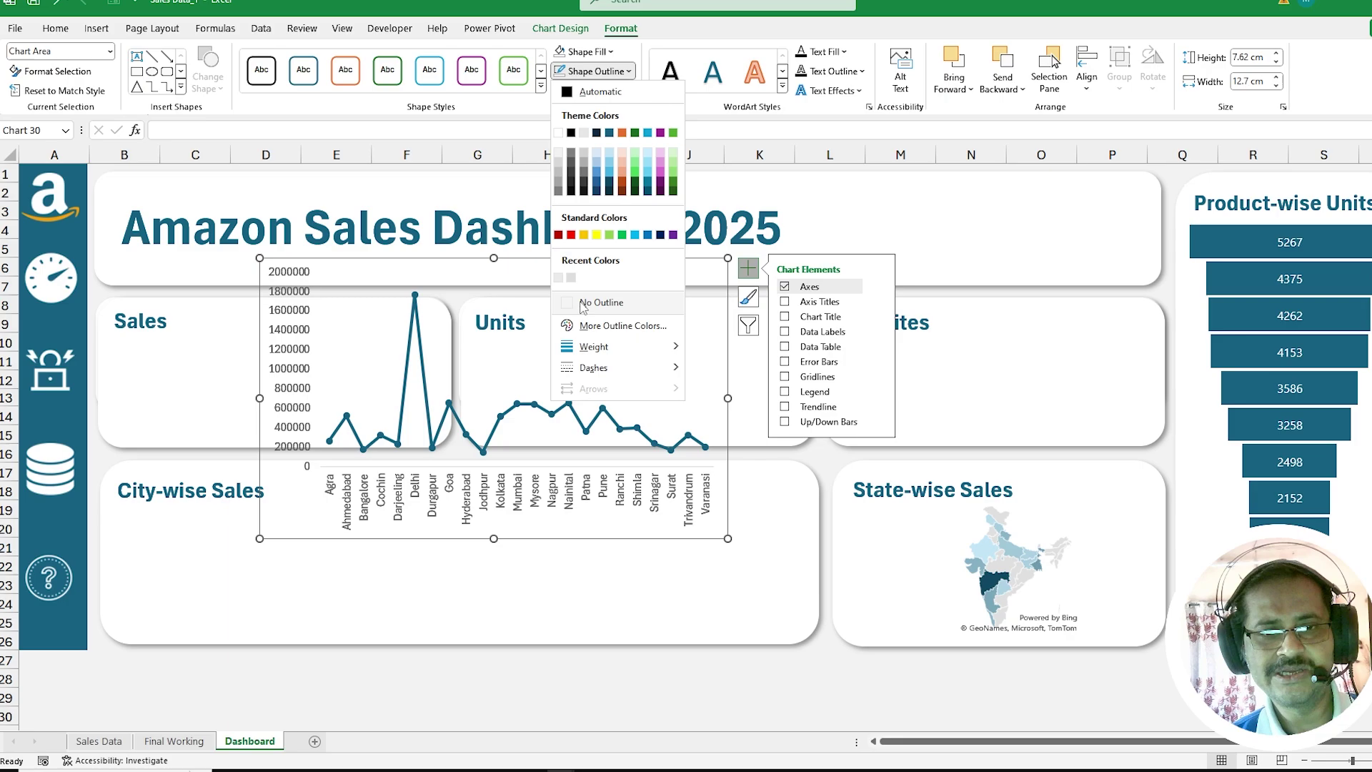
click(601, 302)
- Reduce the line chart's height, move it into the City-wise Sales card below the heading and widen it to span the card
drag(490, 256, 506, 392)
drag(621, 392, 468, 493)
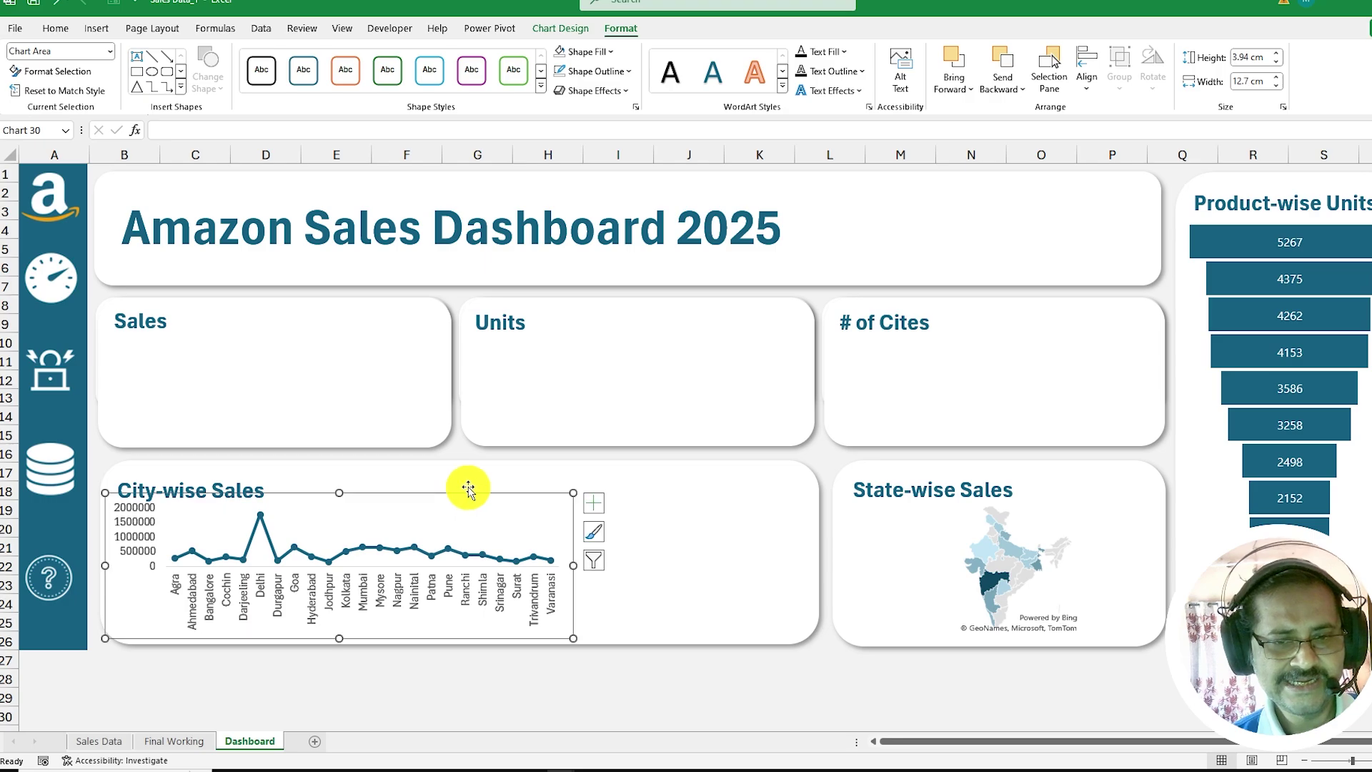
drag(343, 490, 337, 504)
drag(573, 569, 798, 587)
click(546, 677)
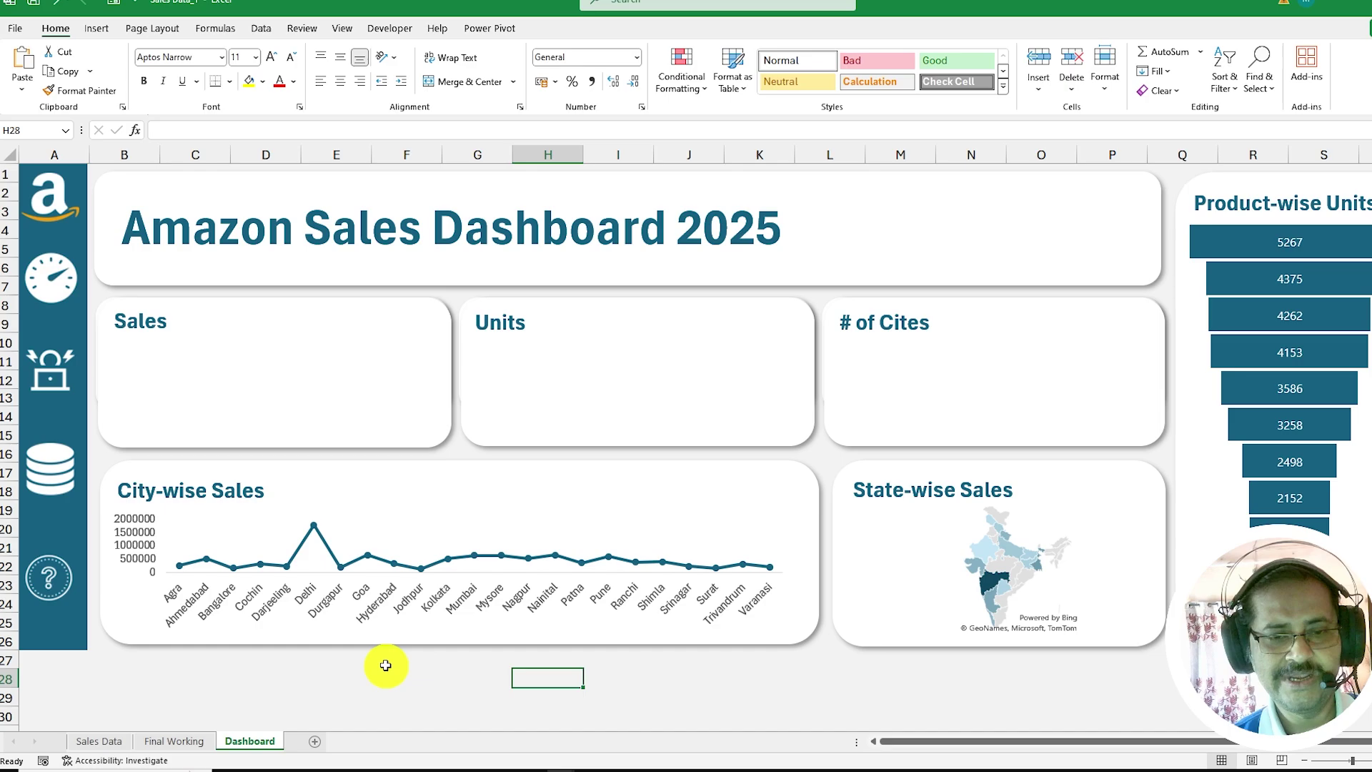
- Insert a doughnut chart from the Sales KPI's % Achieved and Difference rows (C7:D8) on the Final Working sheet
click(55, 285)
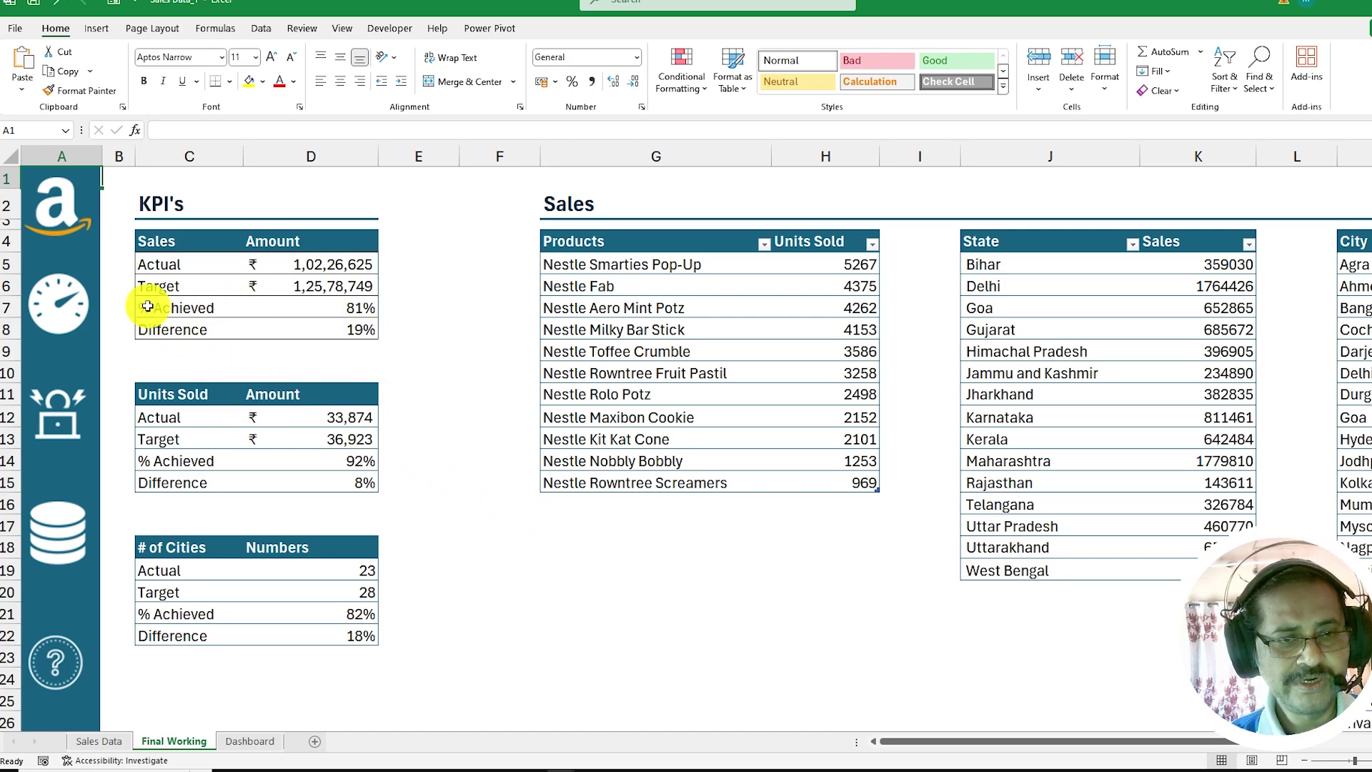
drag(147, 306, 306, 328)
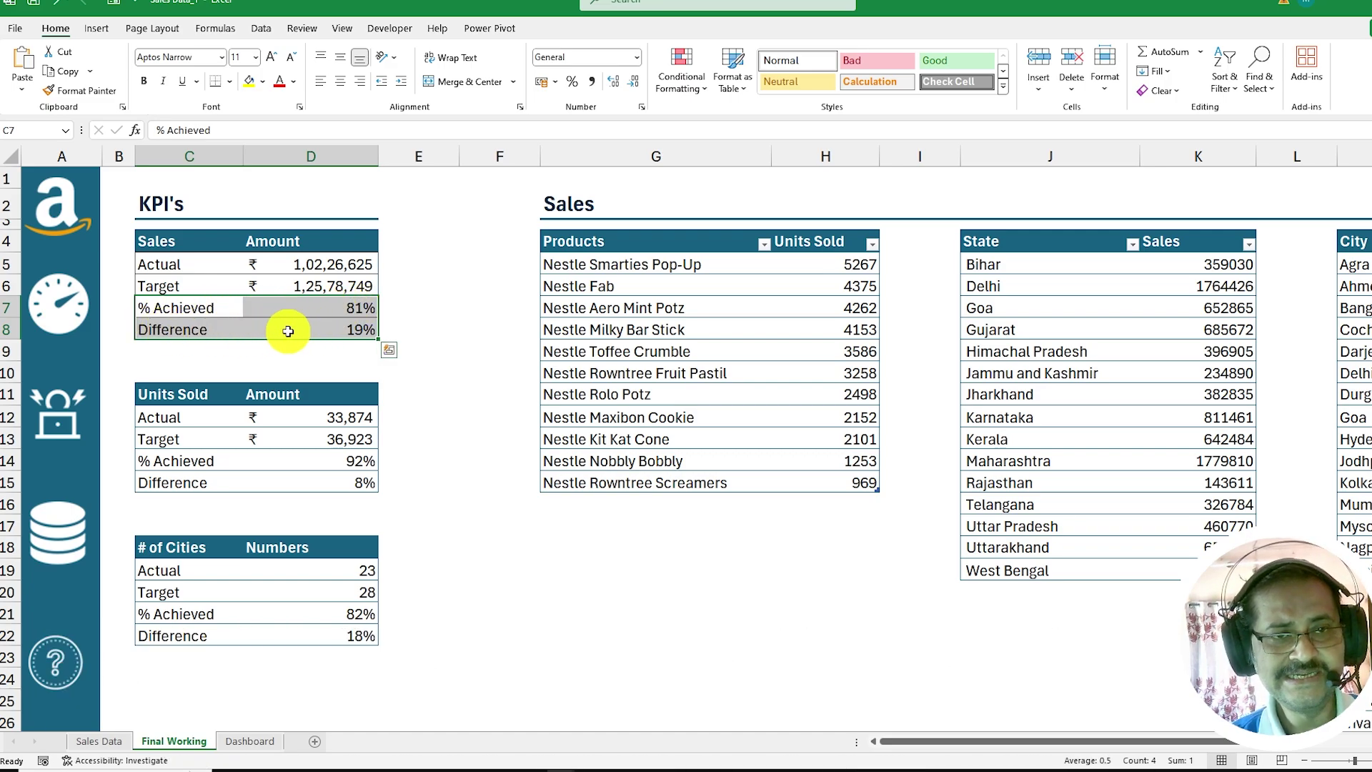
click(100, 32)
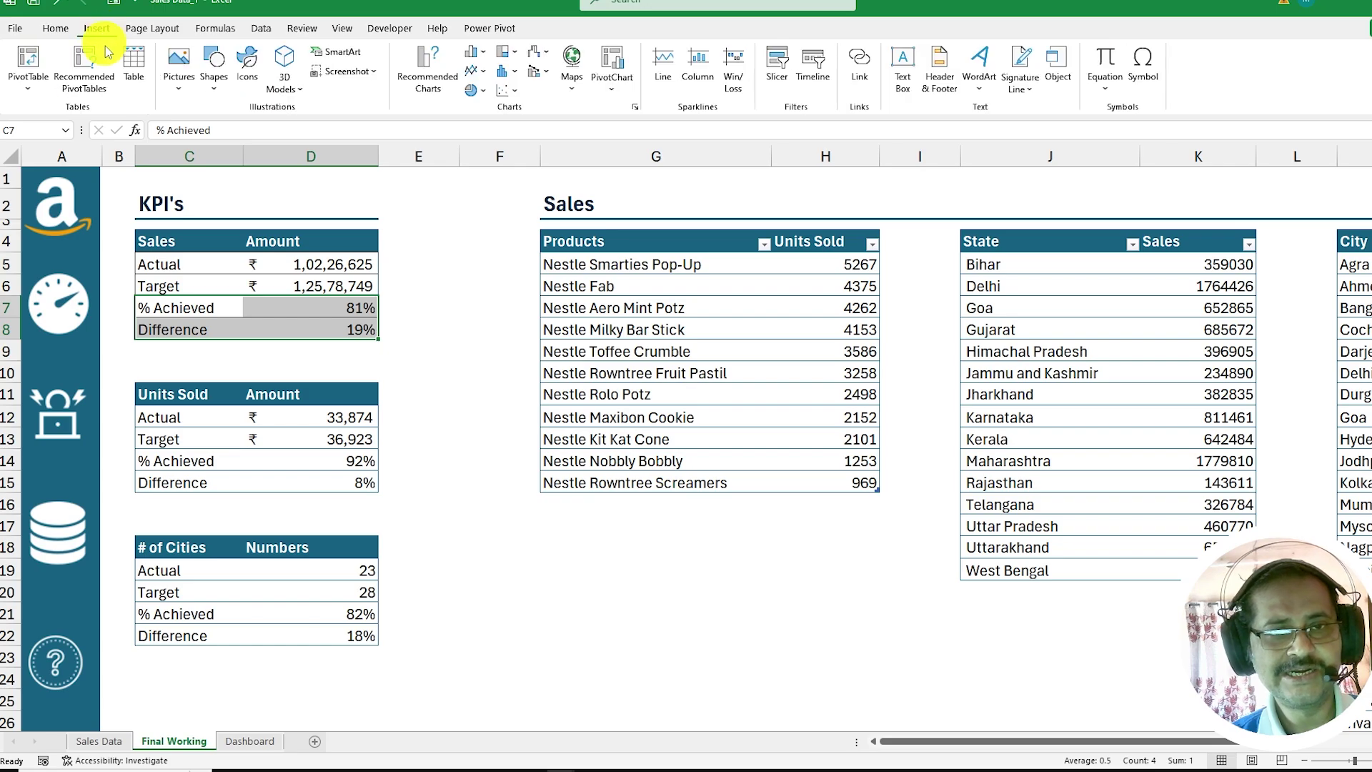
click(483, 95)
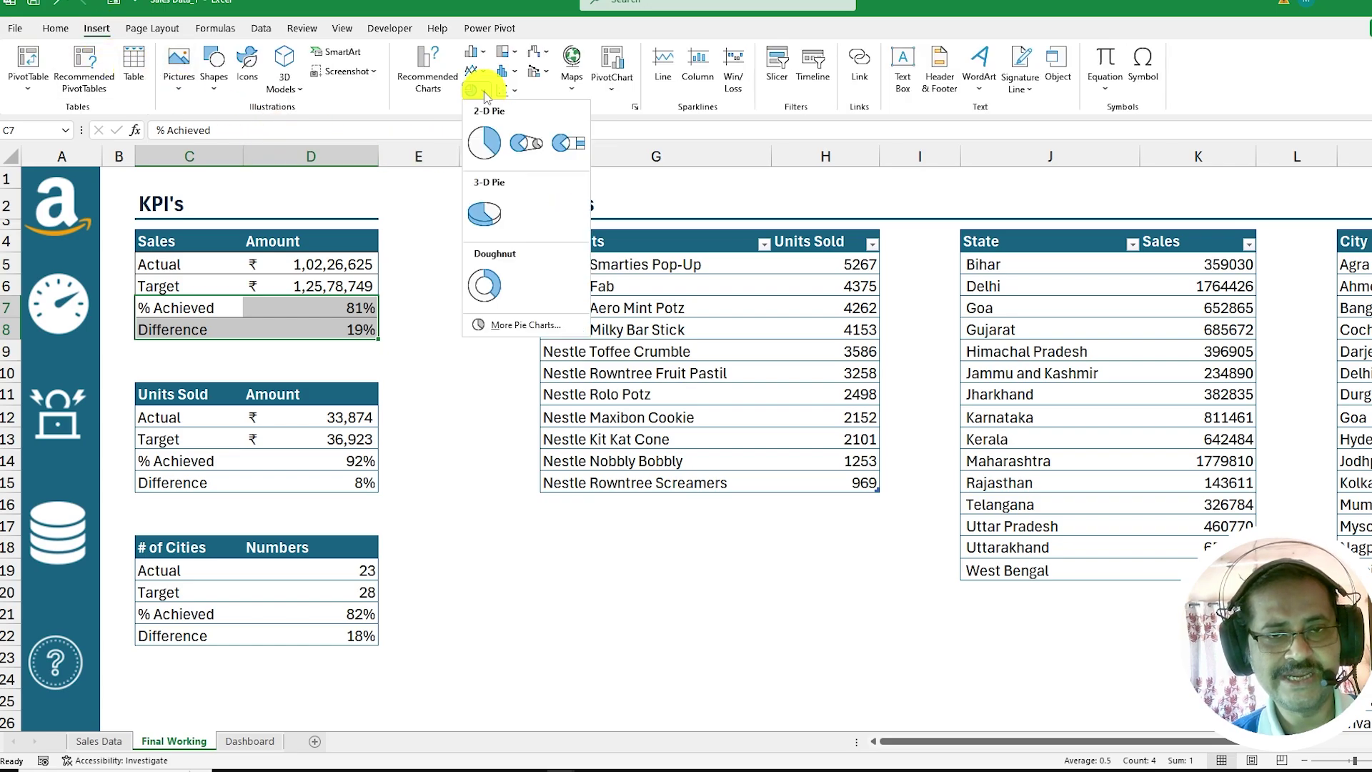
click(495, 288)
key(Escape)
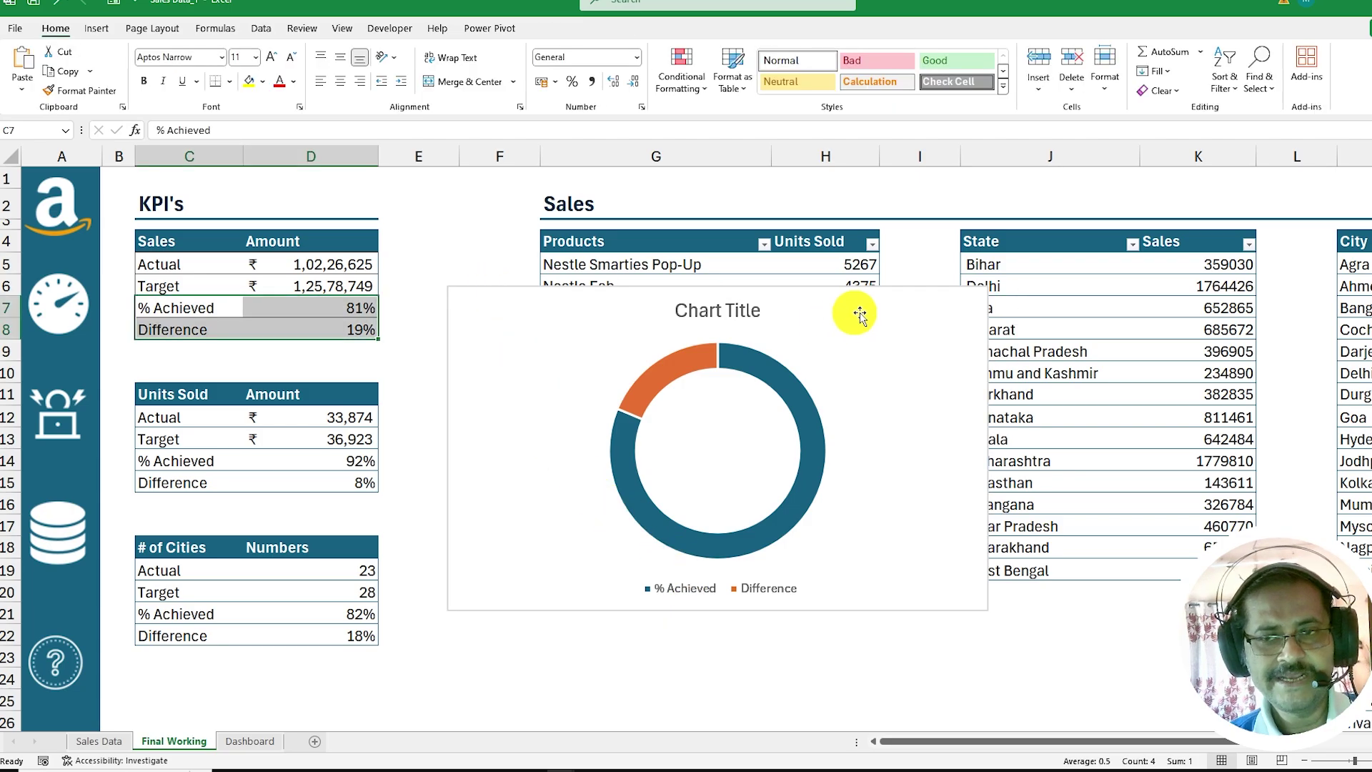
- Remove the chart title and legend from the sales doughnut chart
click(923, 306)
click(1007, 296)
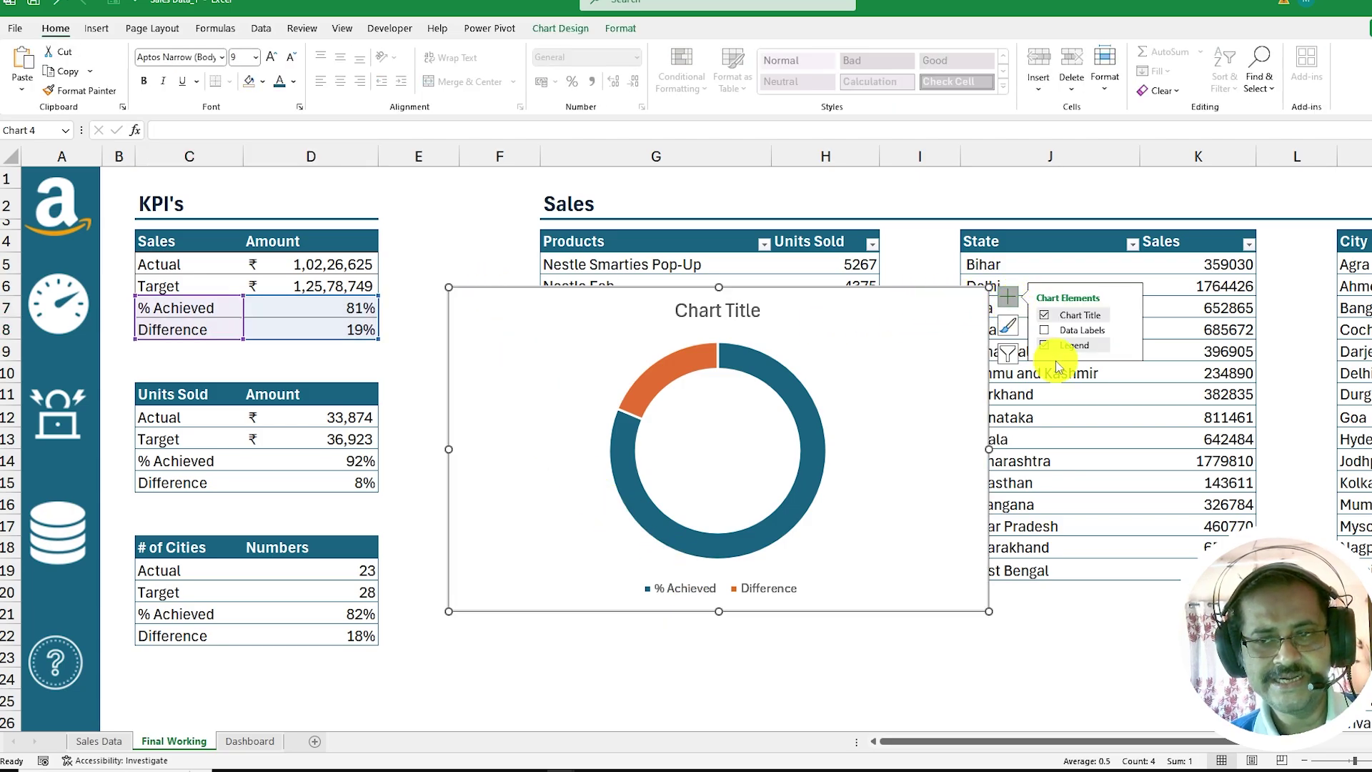
click(1043, 314)
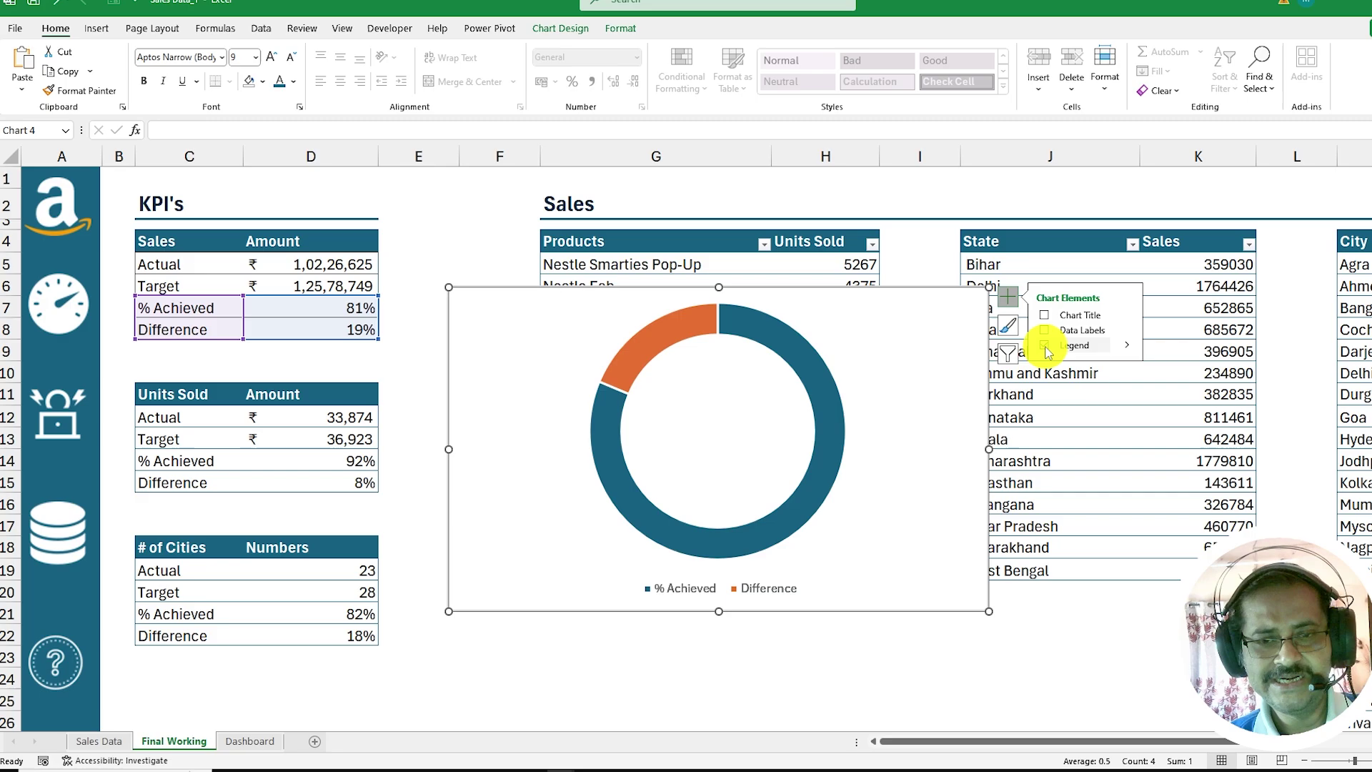
click(1043, 346)
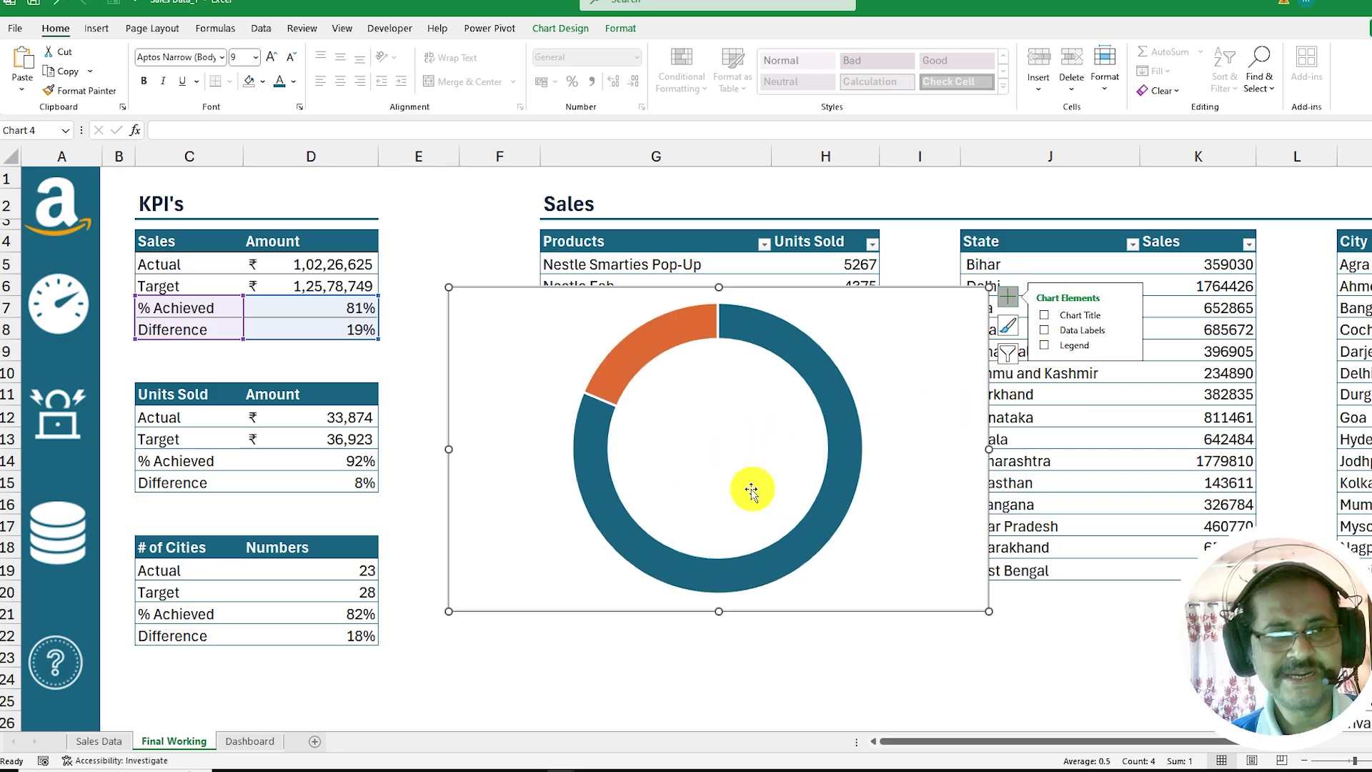
- Add a text box in the doughnut's hole and link it to the sales % Achieved cell with ='Final Working'!$D$7
click(97, 28)
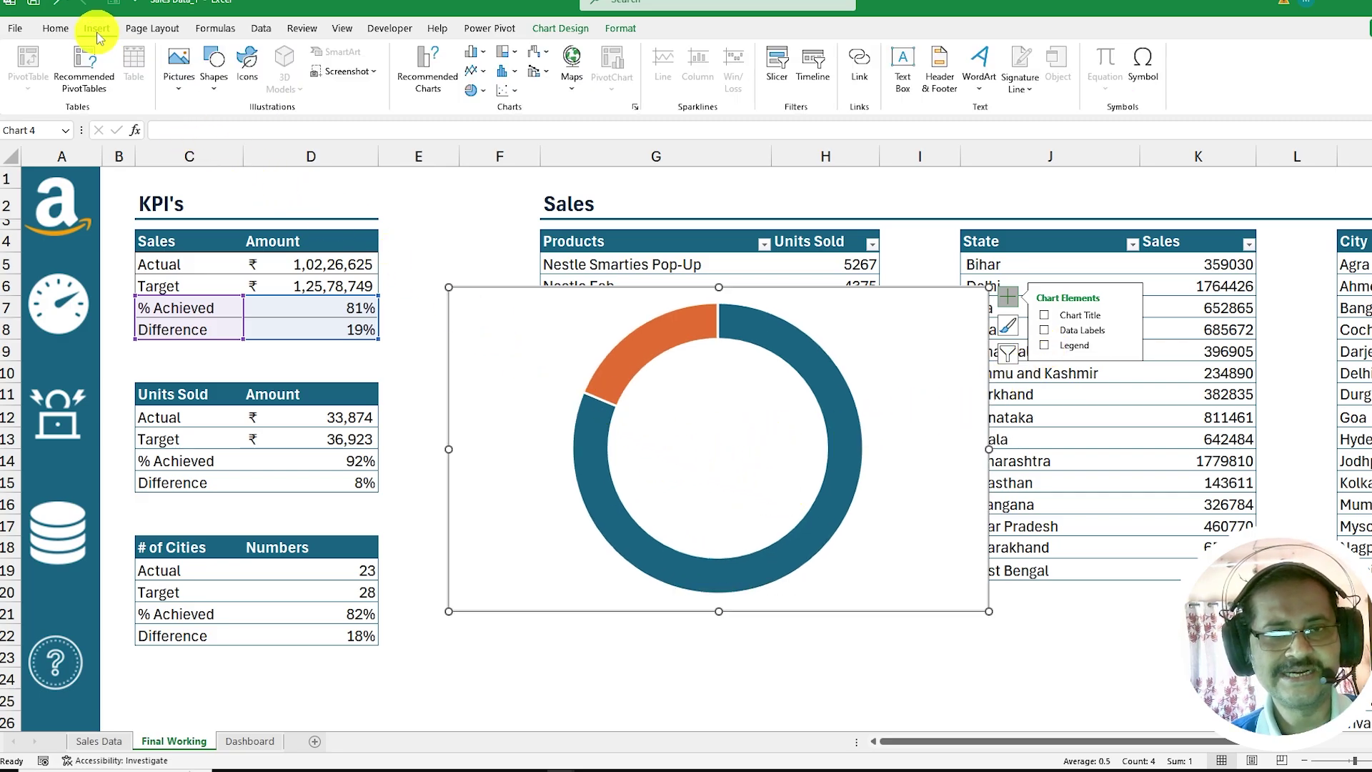
click(902, 68)
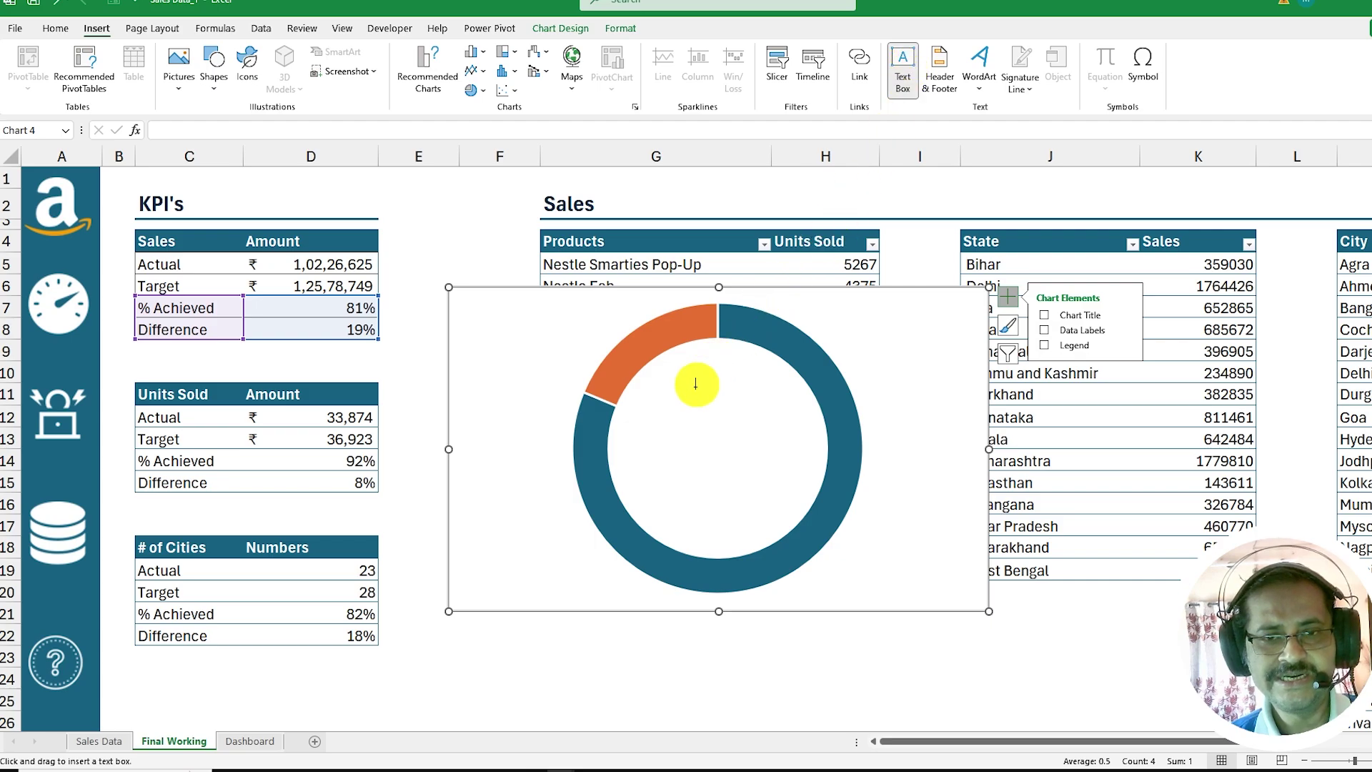
drag(637, 397, 803, 499)
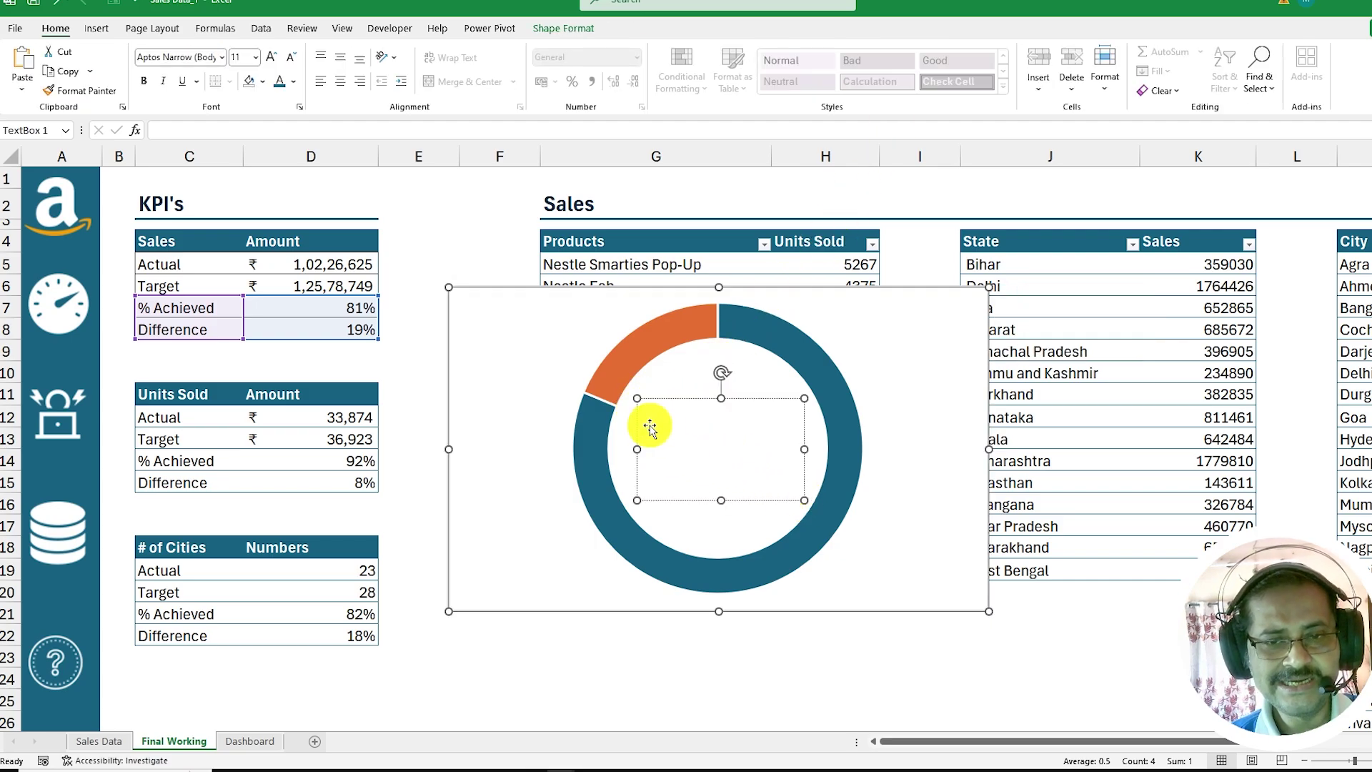
click(166, 130)
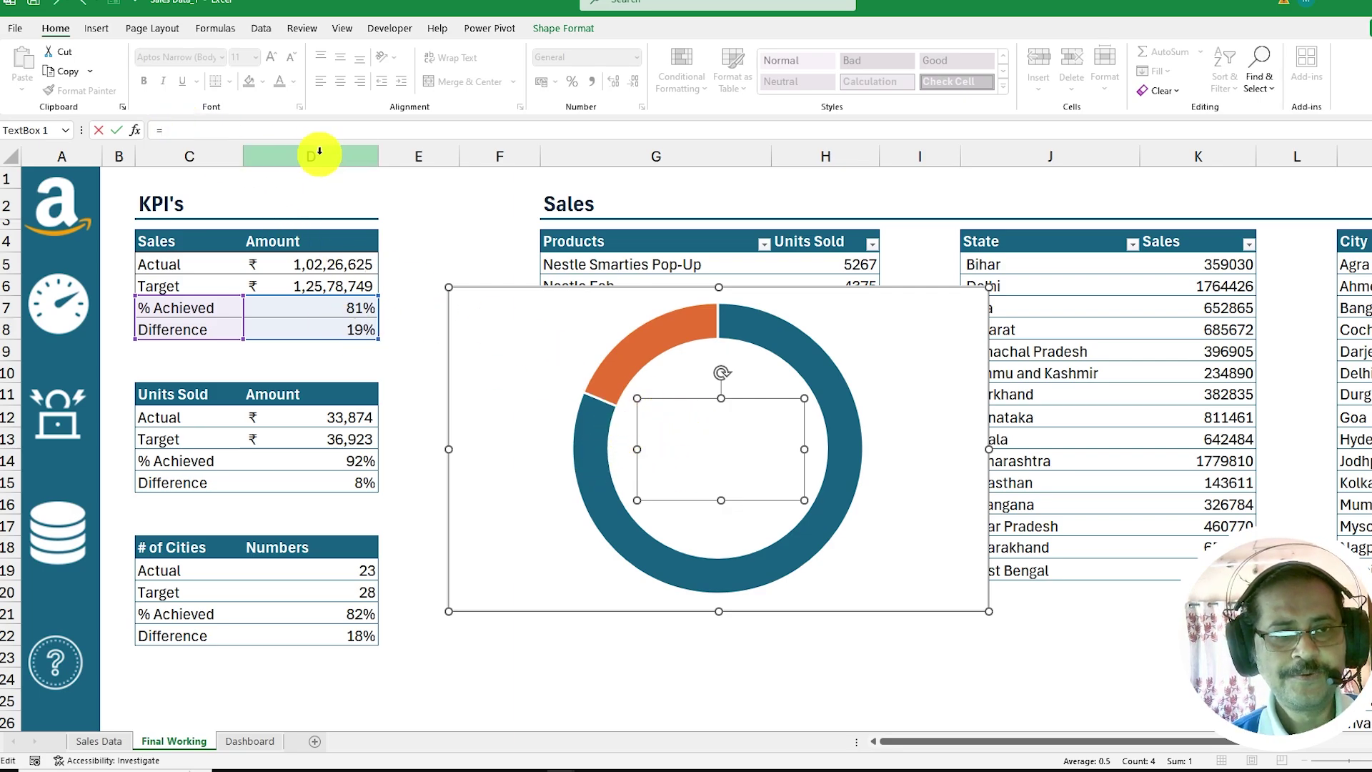
click(315, 309)
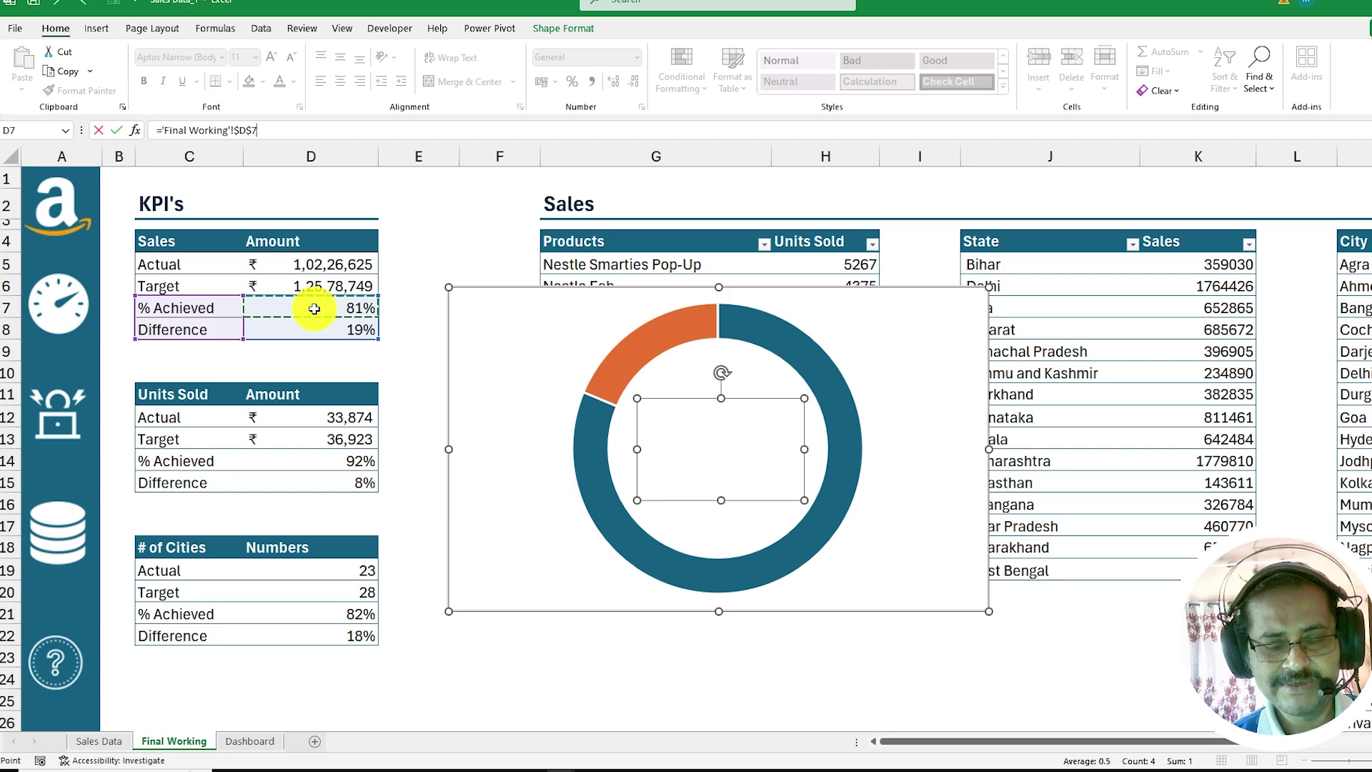
key(Return)
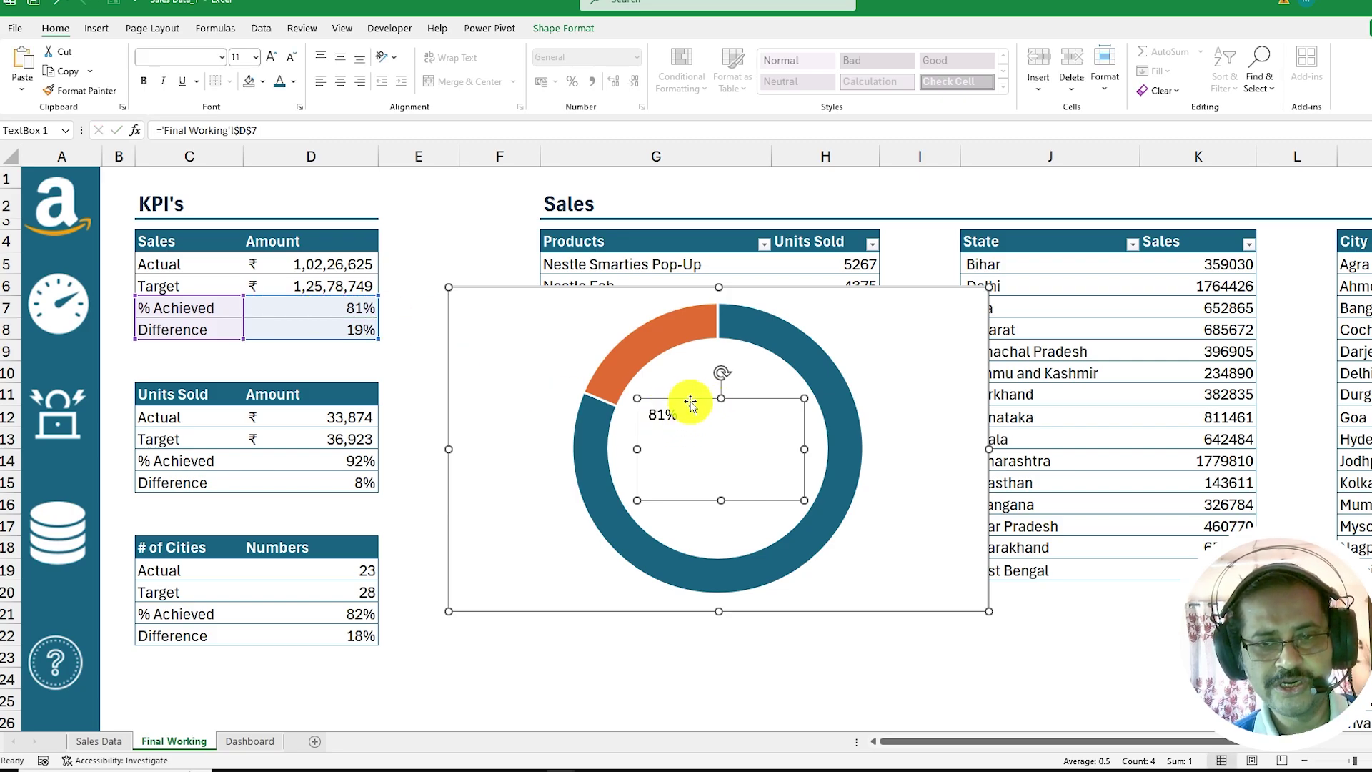
- Format the linked percentage as bold 16 pt dark teal text centred both ways, and shift the chart up beside the KPI tables
click(697, 421)
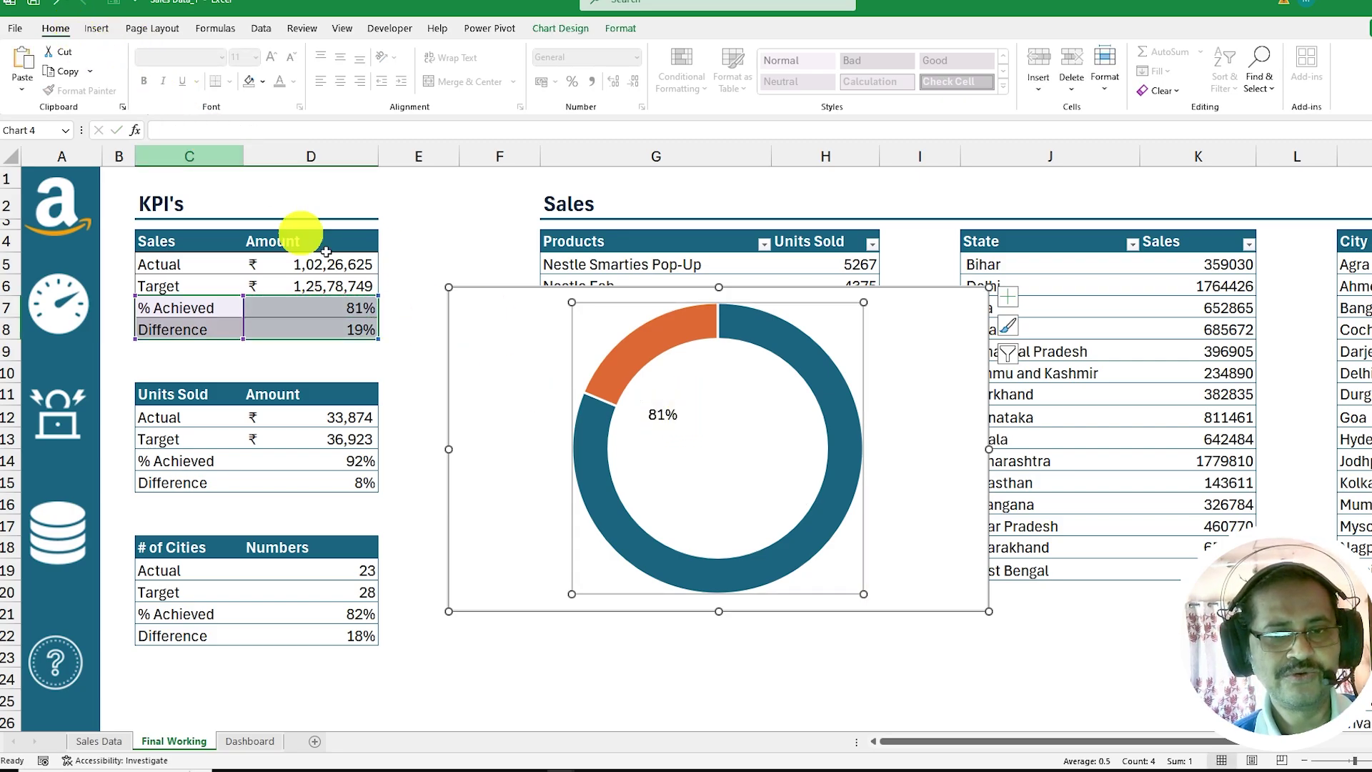
click(652, 418)
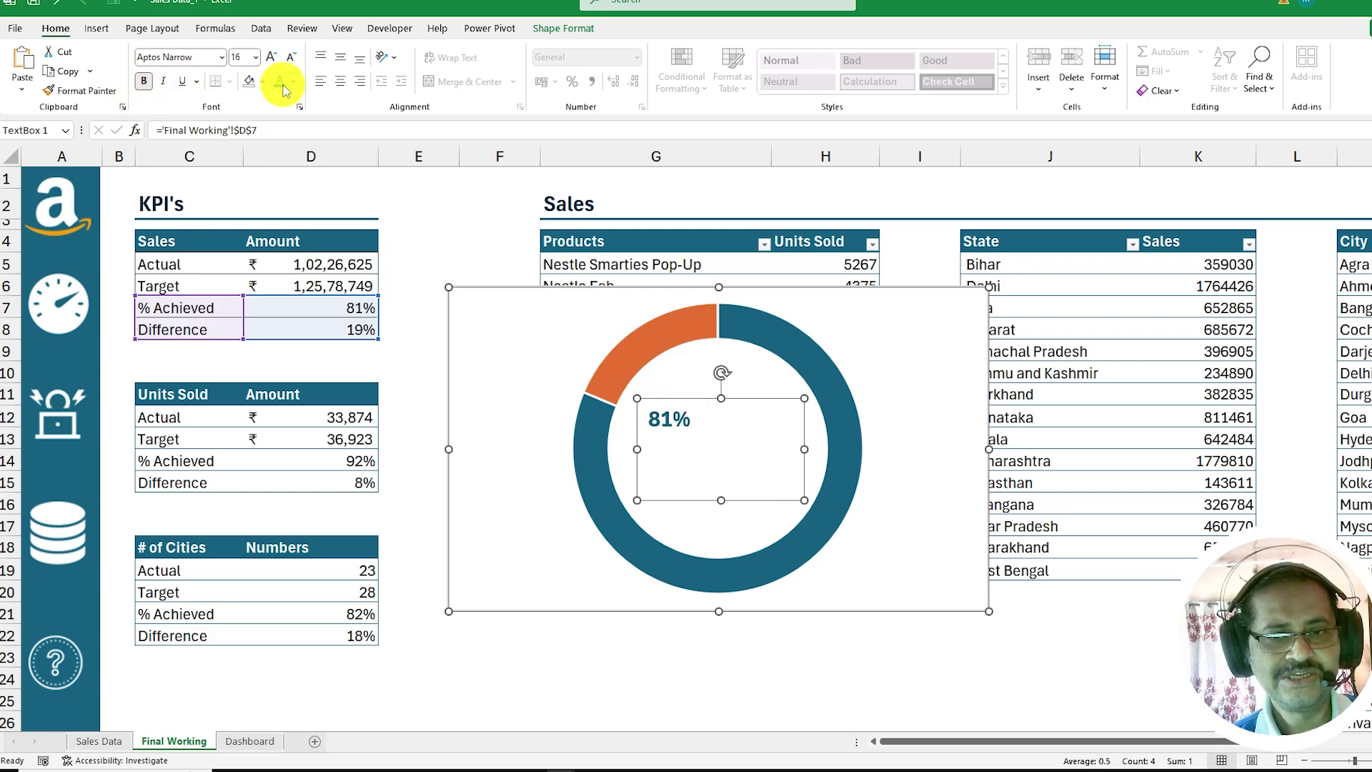
click(343, 84)
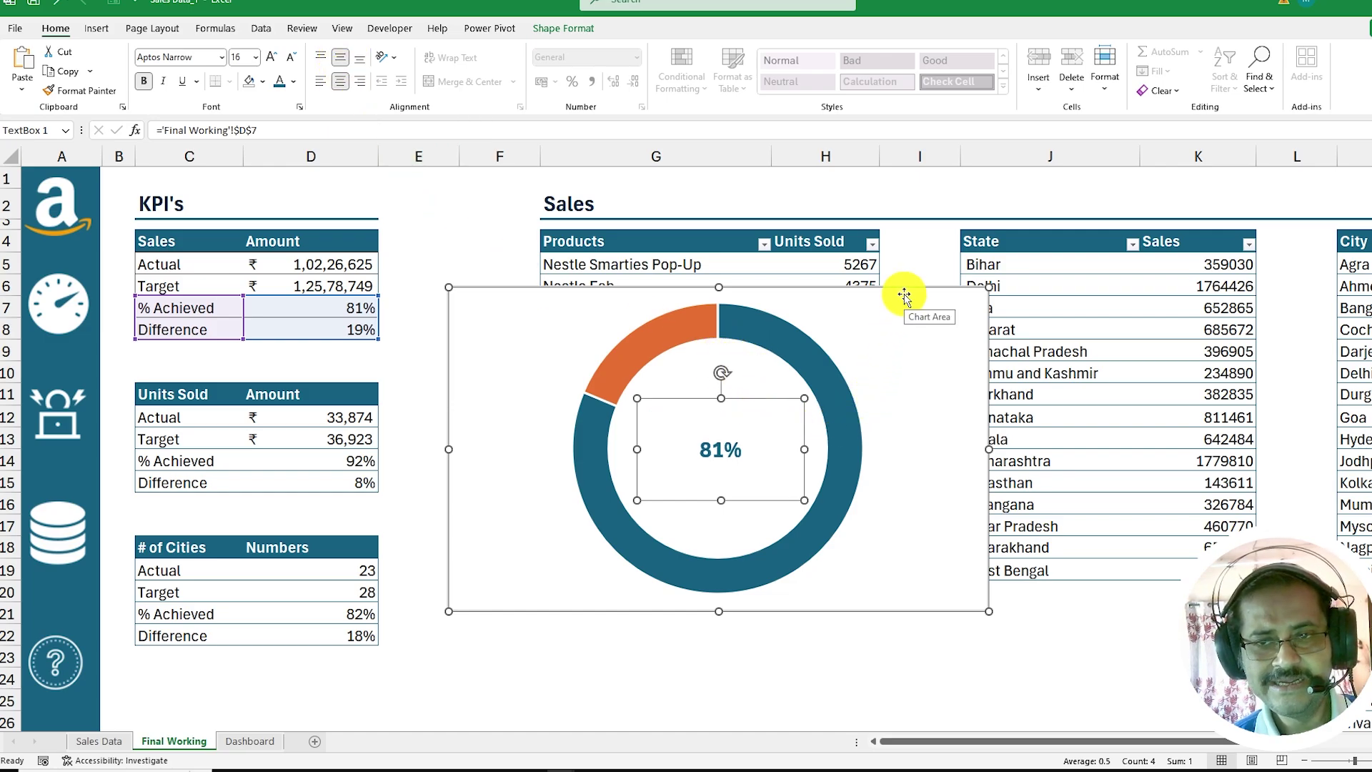
click(898, 374)
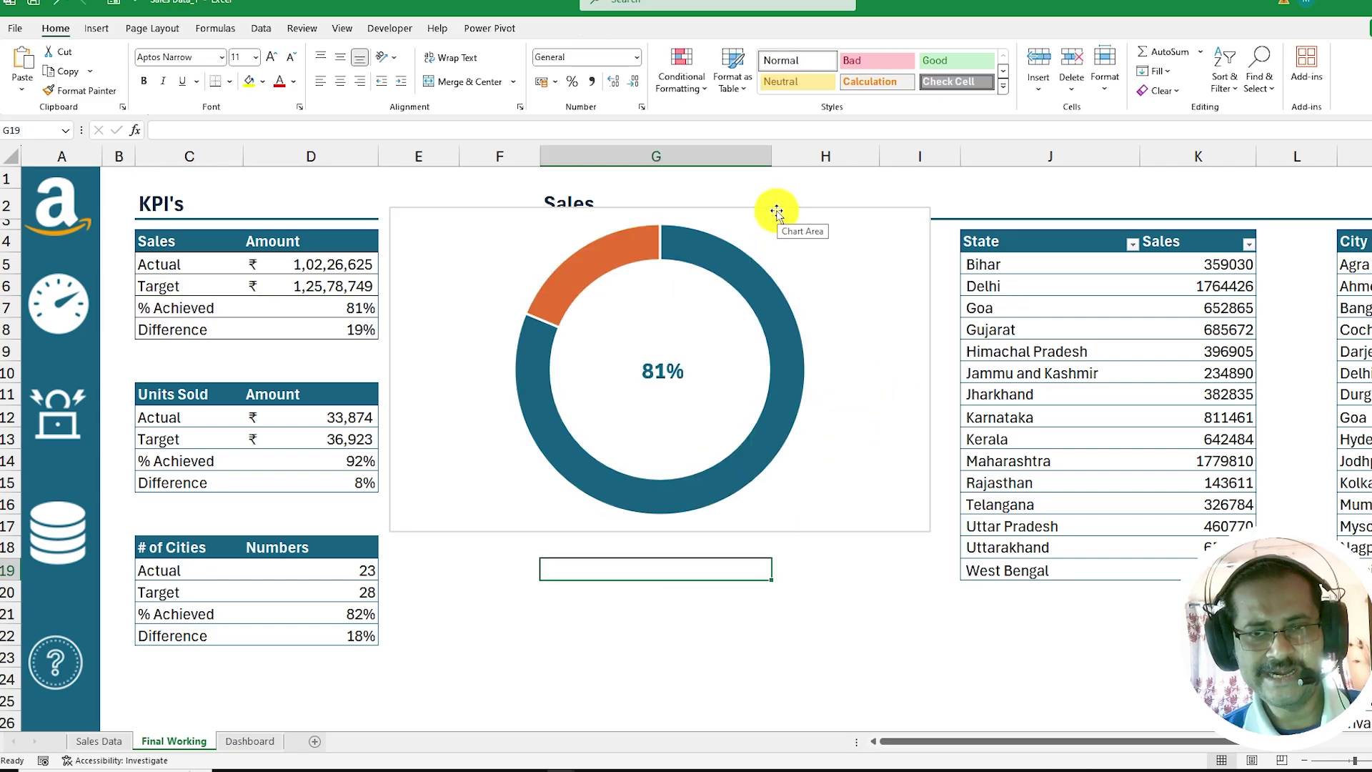
- Set the sales doughnut series' hole size to 63% and close the formatting options
click(778, 211)
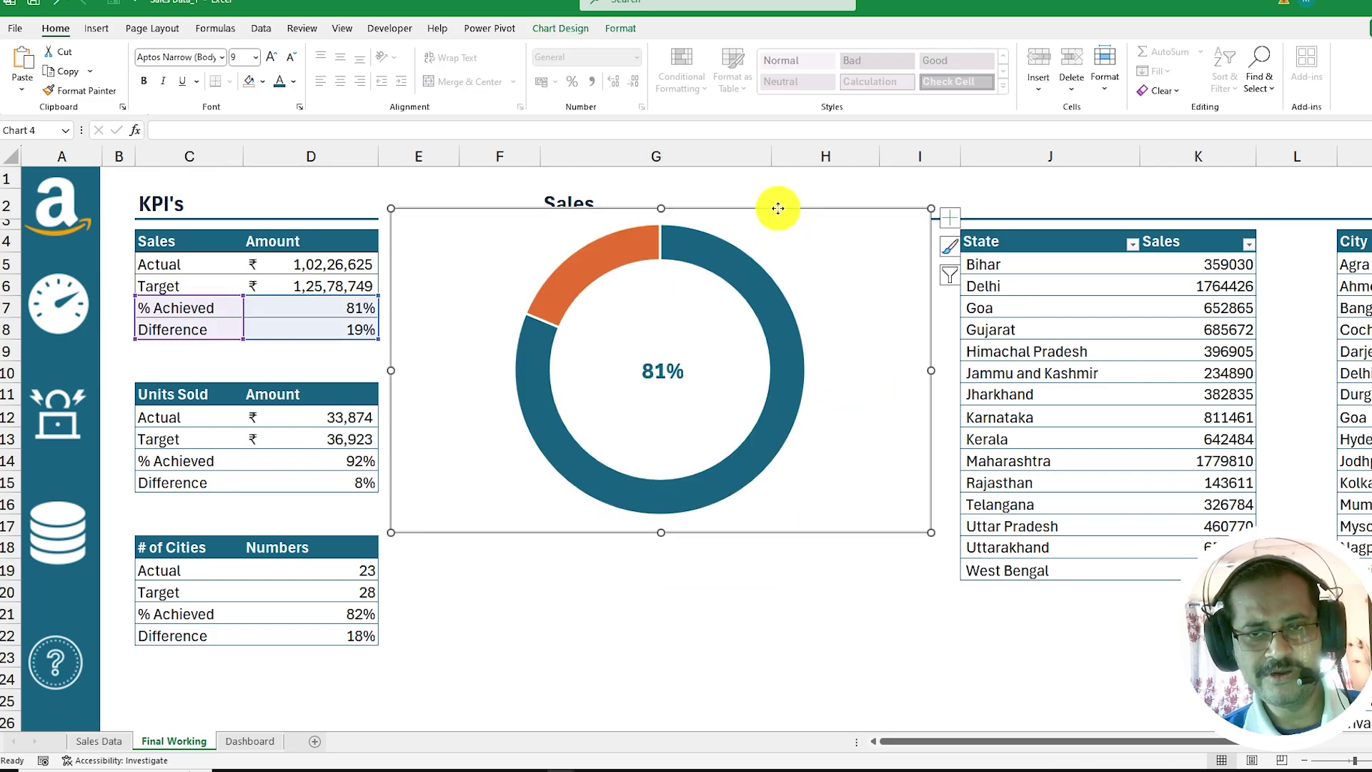
right_click(778, 208)
click(857, 646)
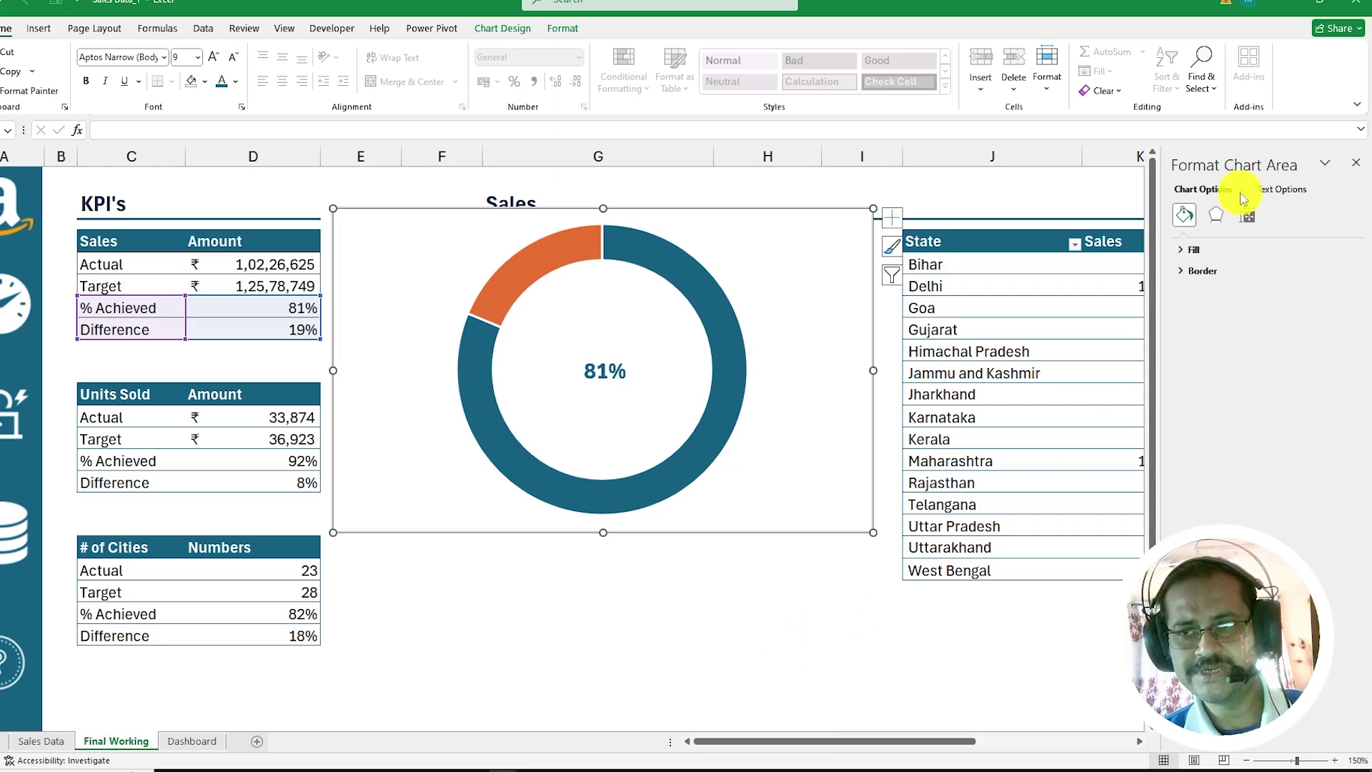
click(1244, 196)
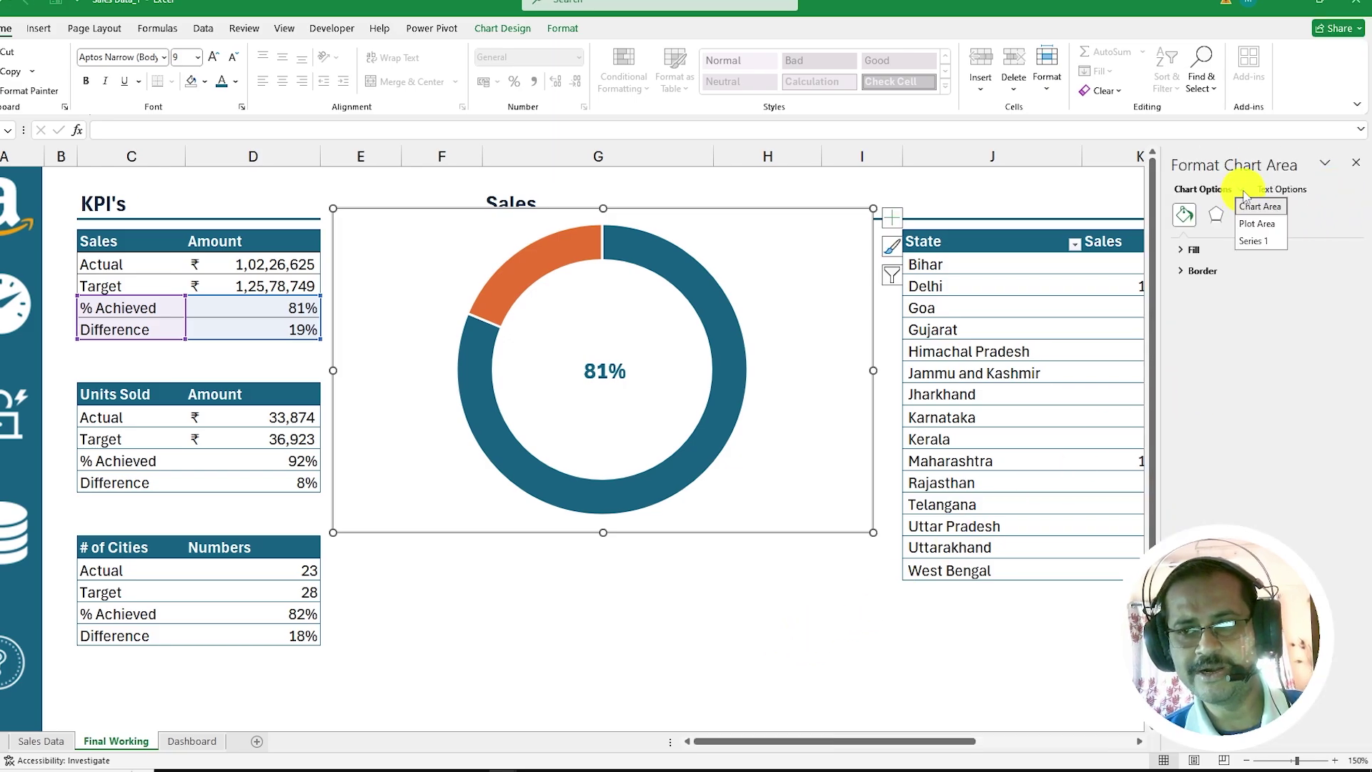
click(1258, 241)
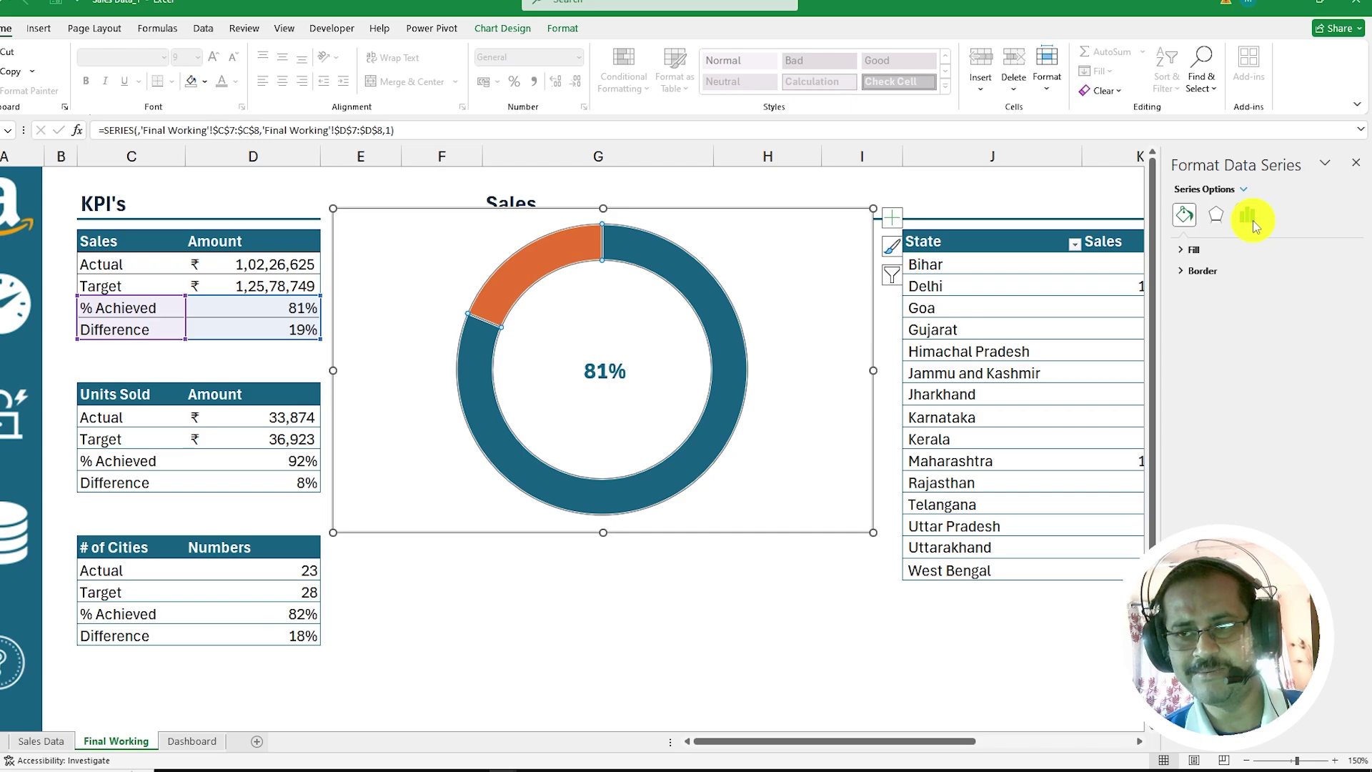
click(1248, 216)
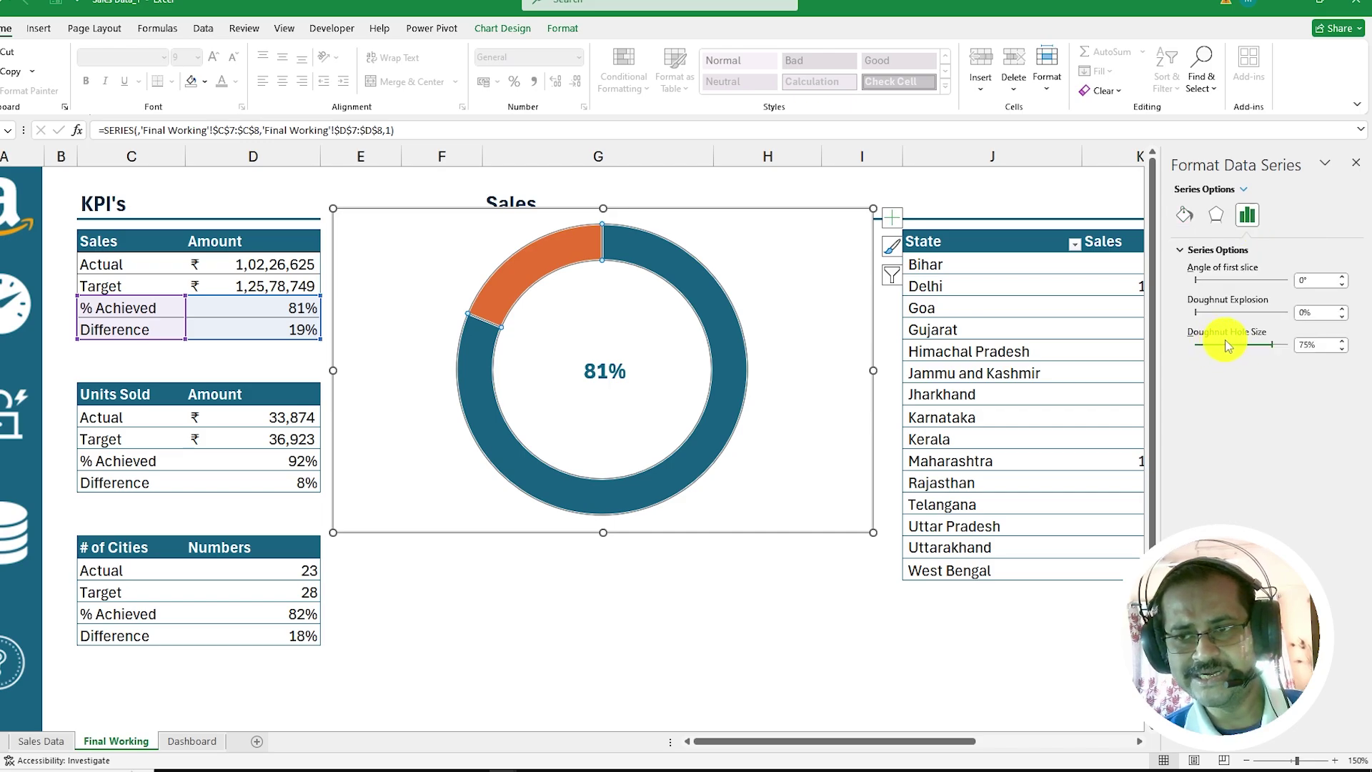
click(1321, 347)
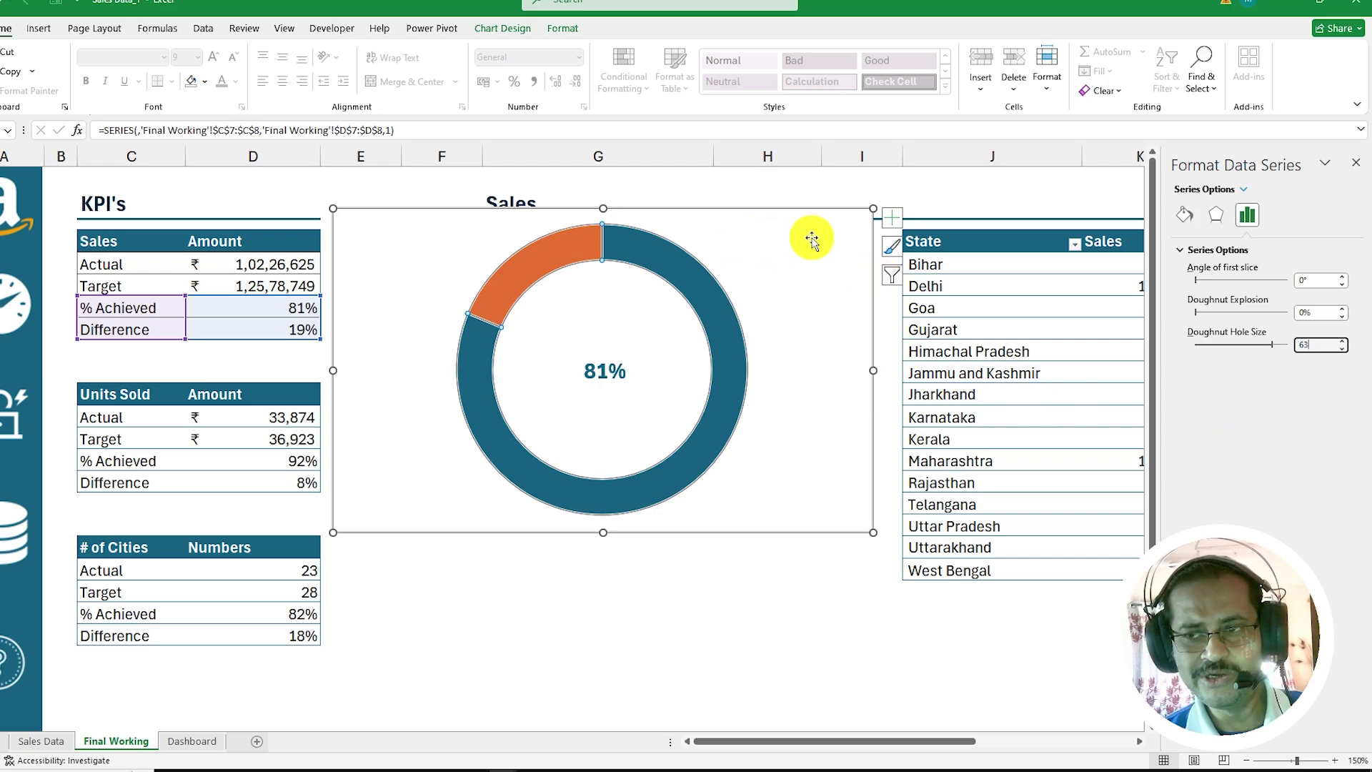
key(Return)
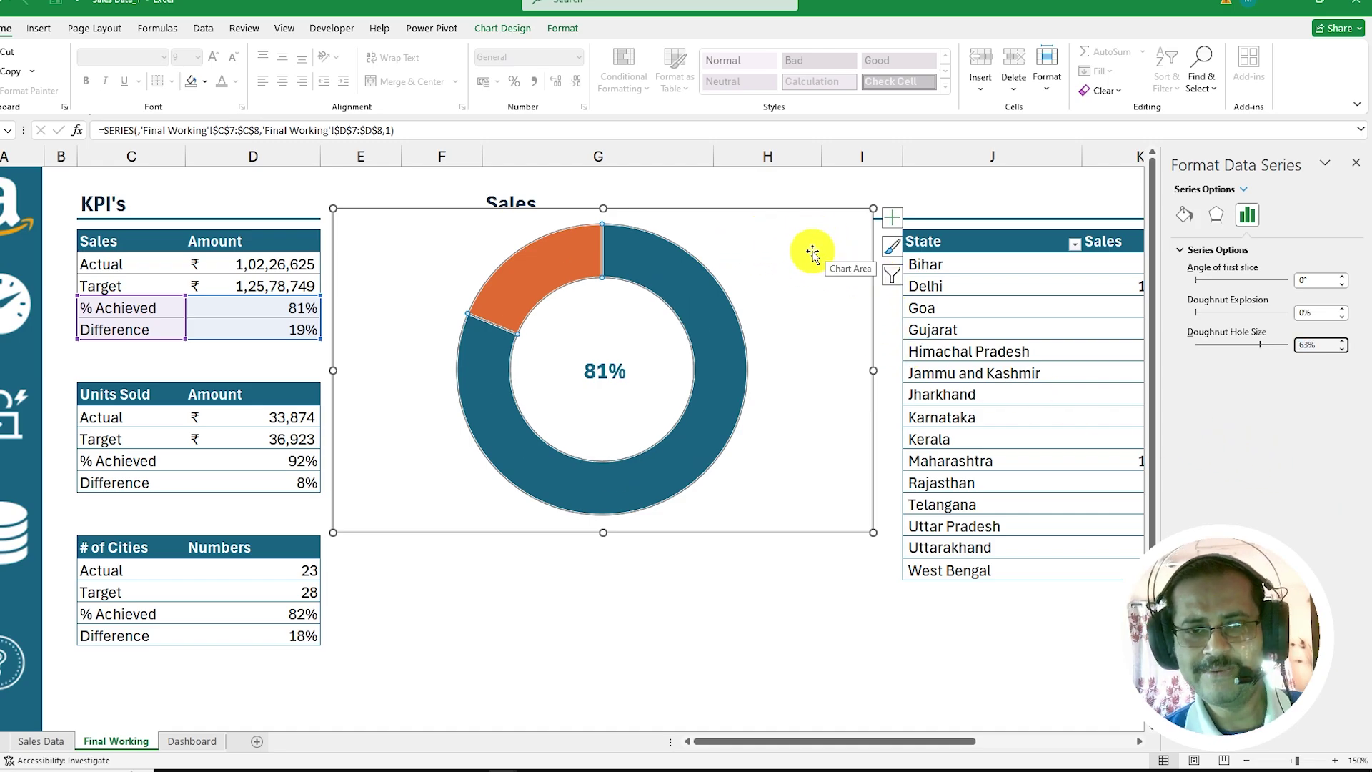
click(1355, 165)
click(683, 572)
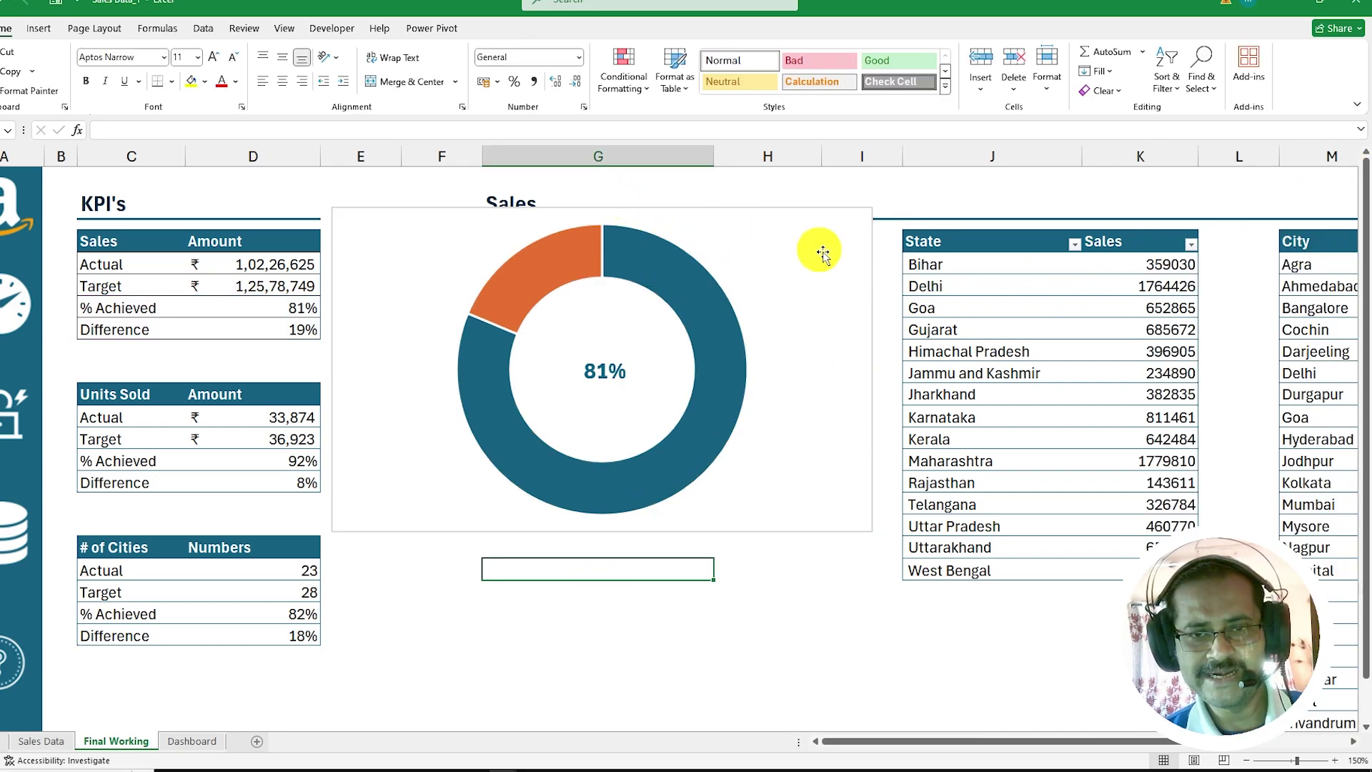
click(756, 215)
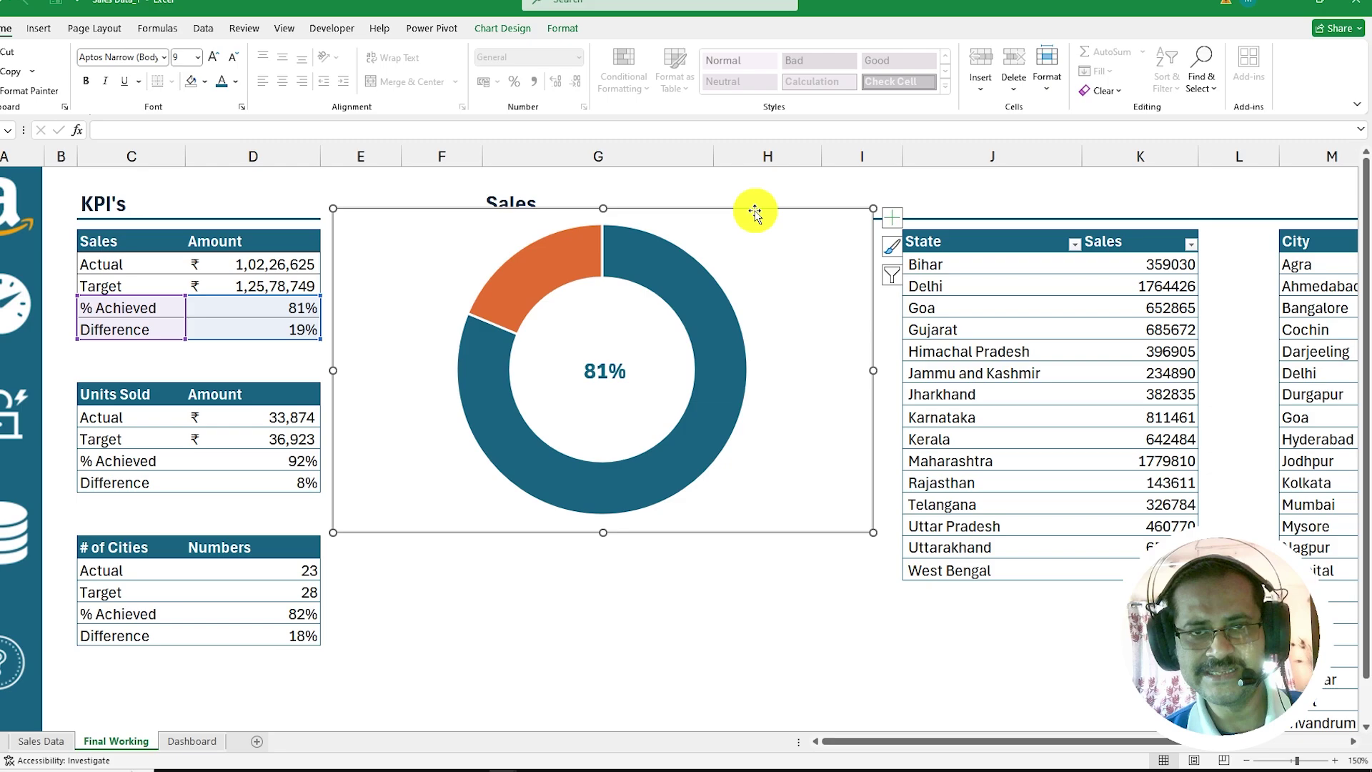
- Remove the outline and fill from the sales doughnut chart and shrink it to 5.2 cm high by 4.8 cm wide
click(561, 29)
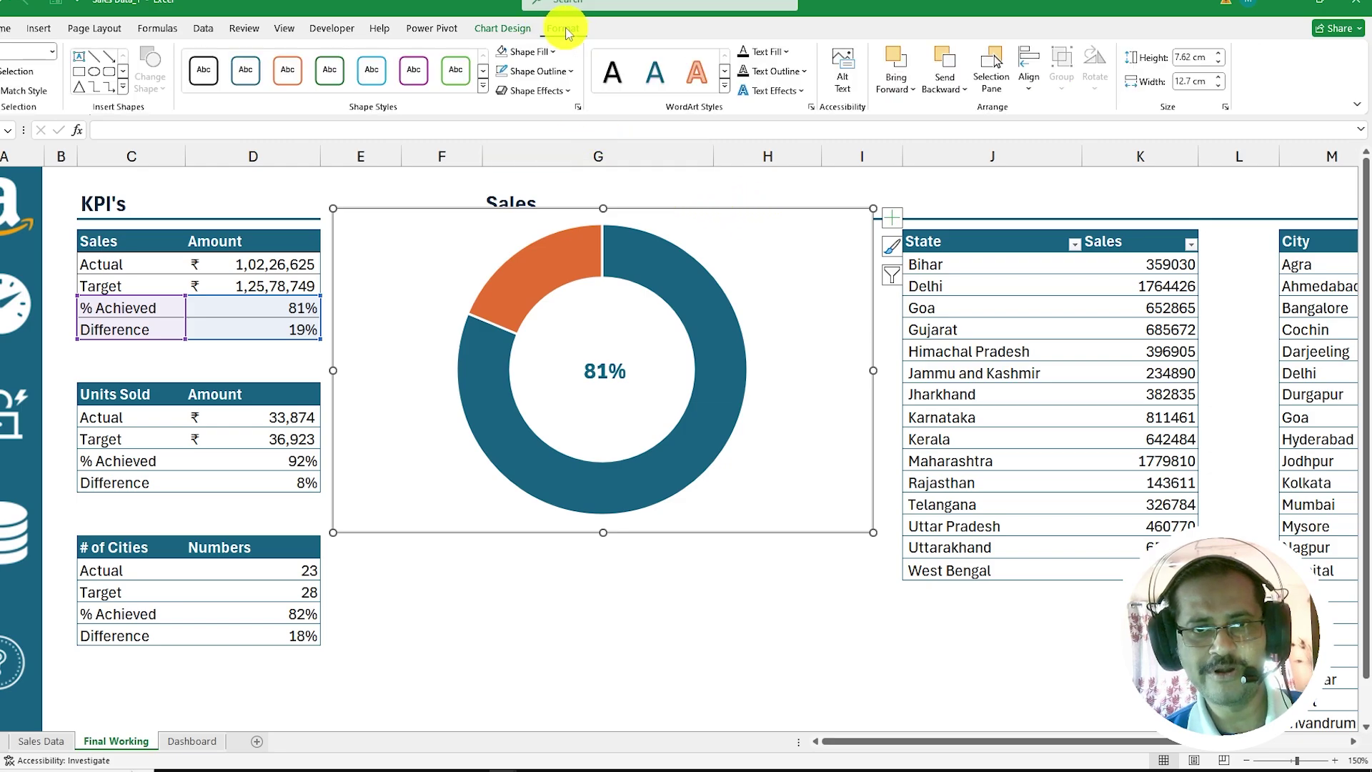
click(565, 70)
click(522, 302)
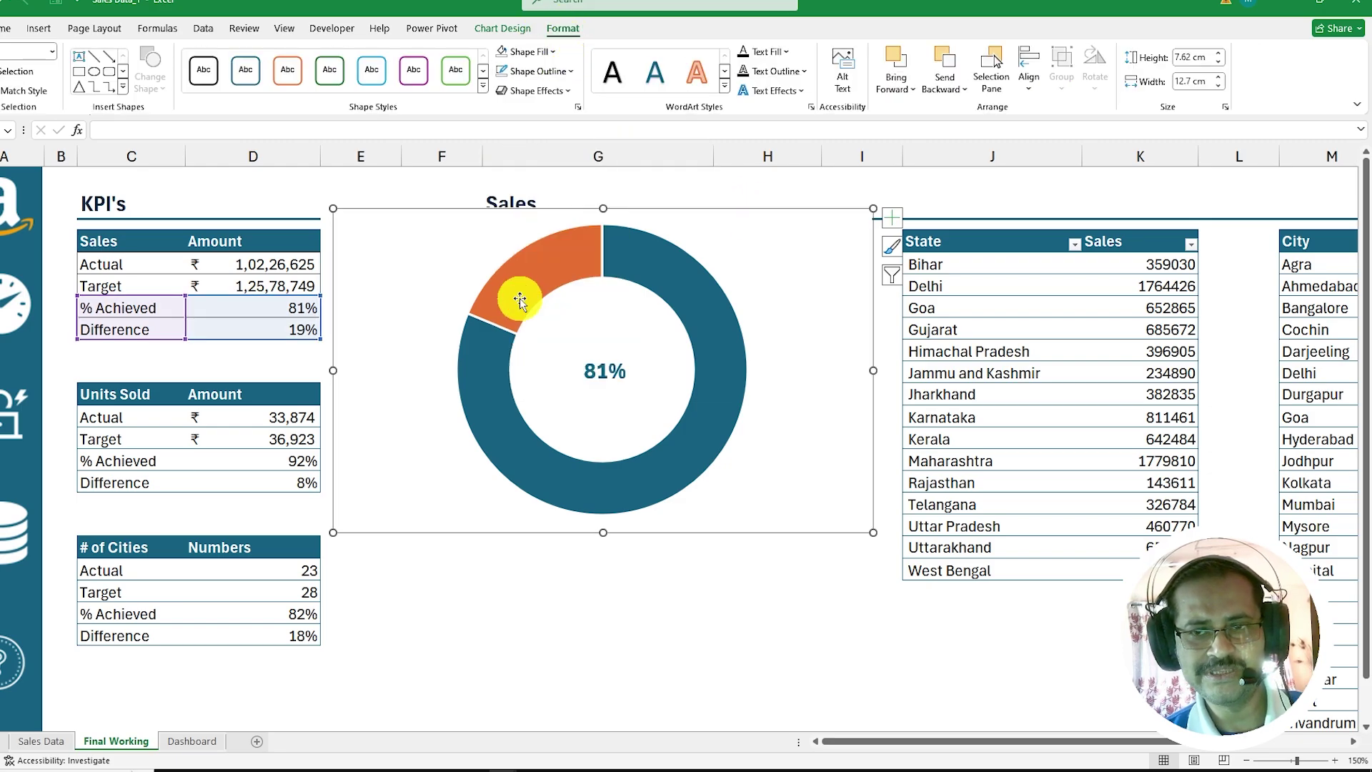
click(615, 614)
click(754, 235)
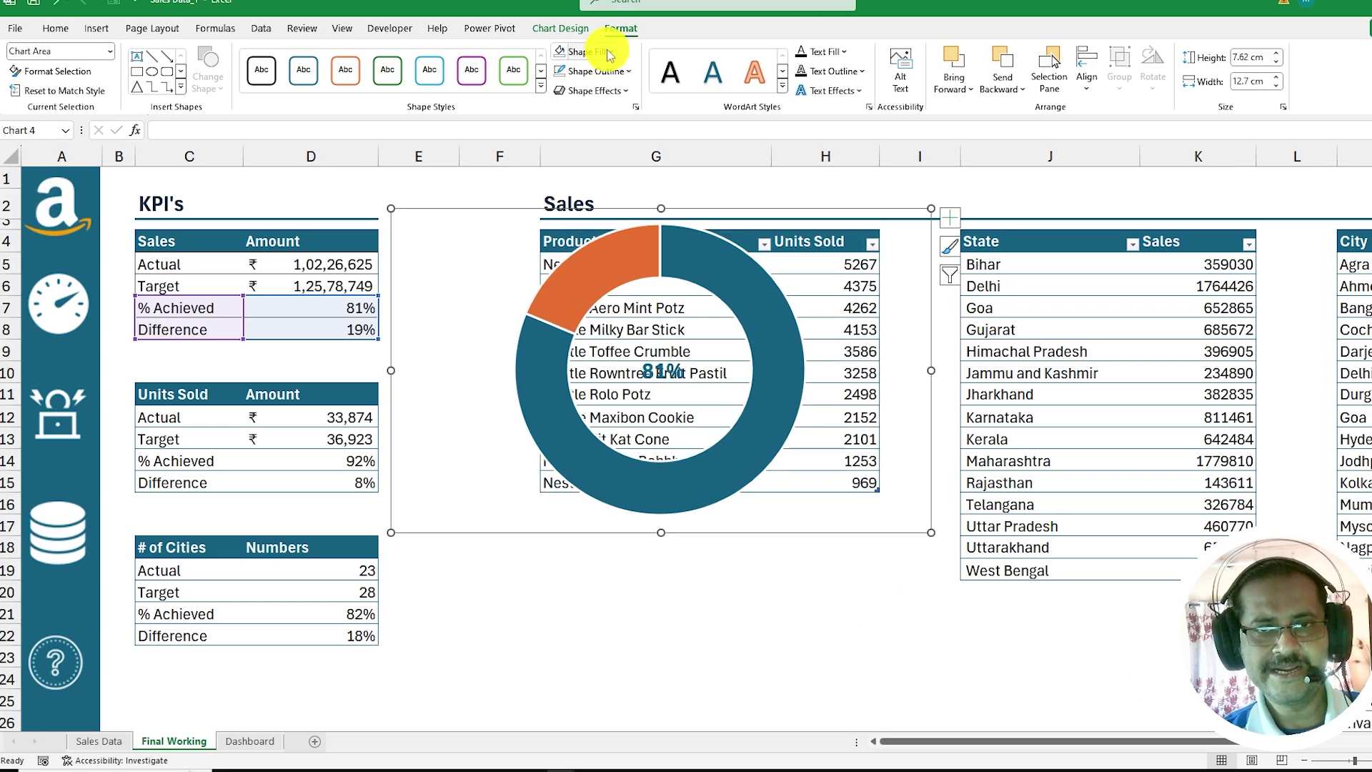
click(550, 53)
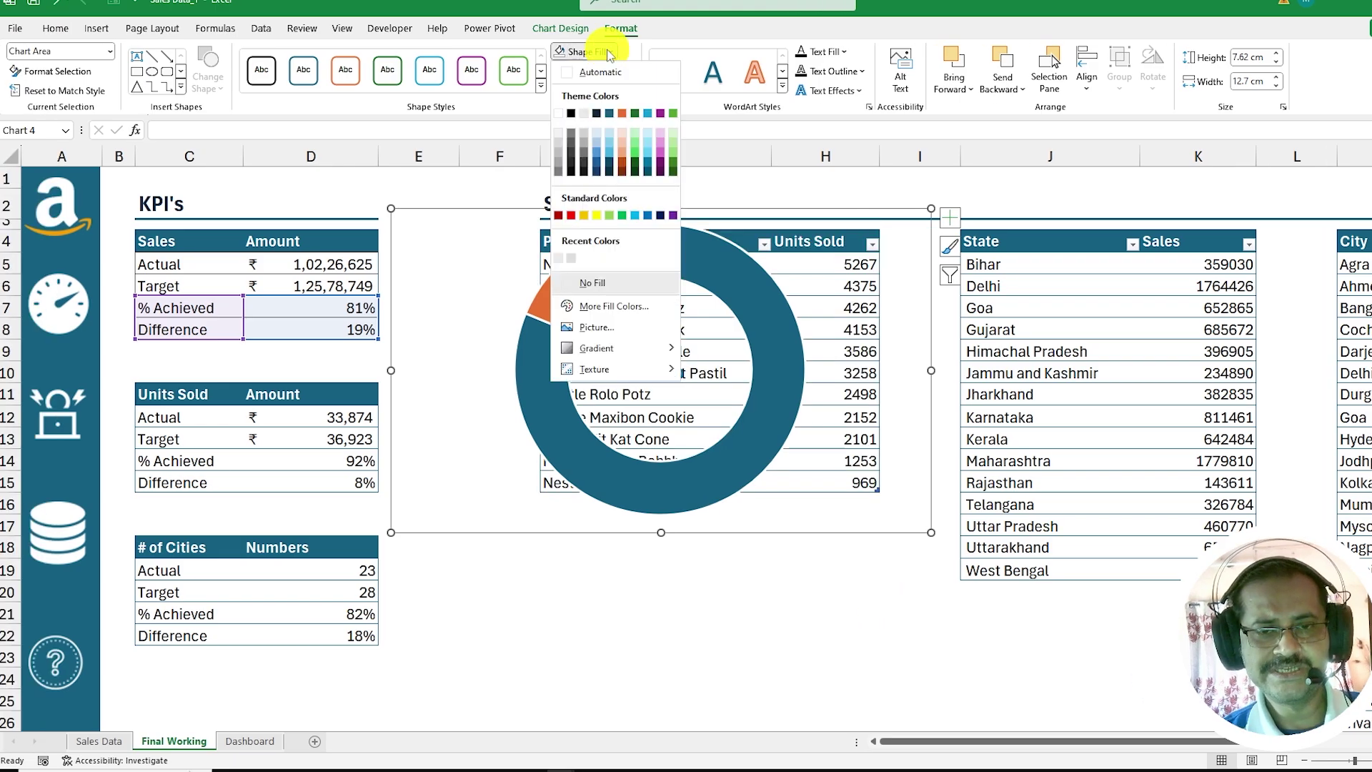
click(593, 283)
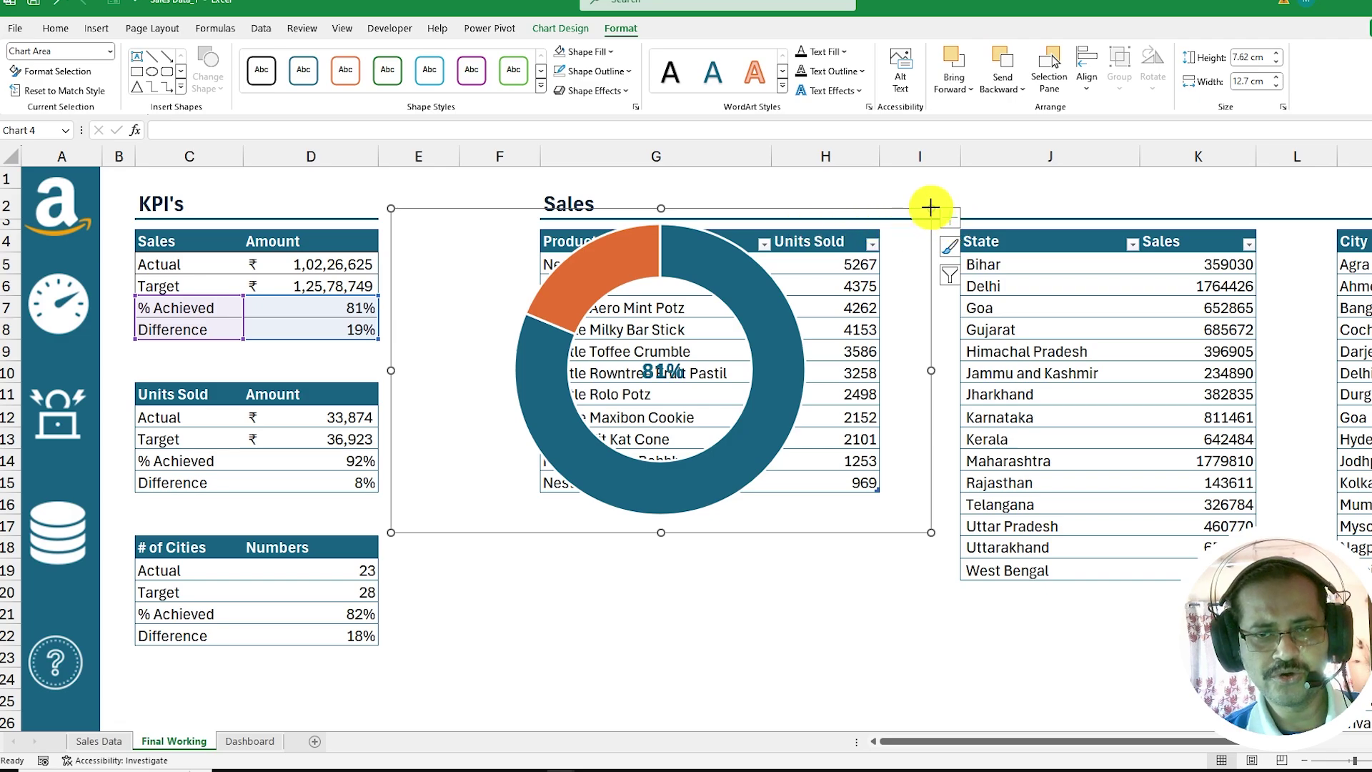
drag(931, 207, 511, 201)
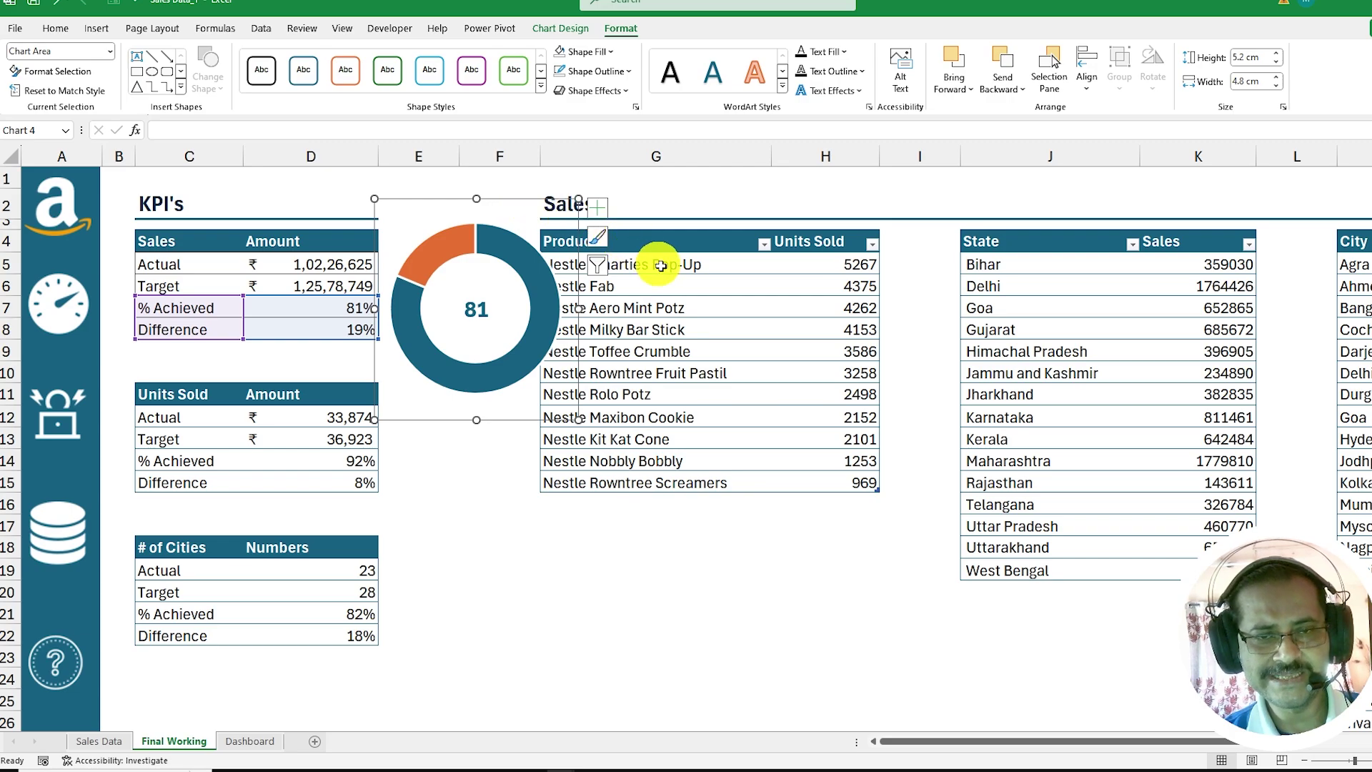
- Paste two copies of the sales doughnut chart onto the Final Working sheet, one below the products table and one over the state table
click(579, 524)
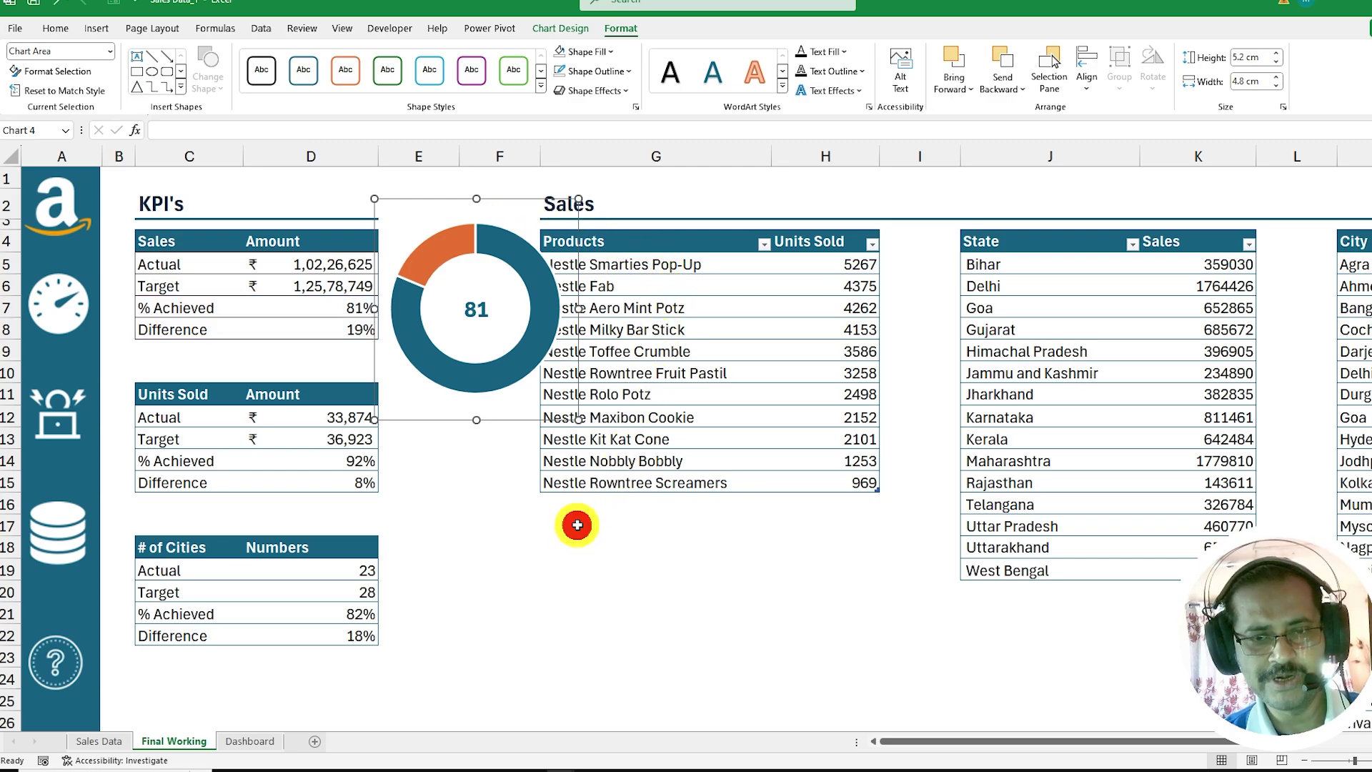
key(ctrl+v)
click(827, 551)
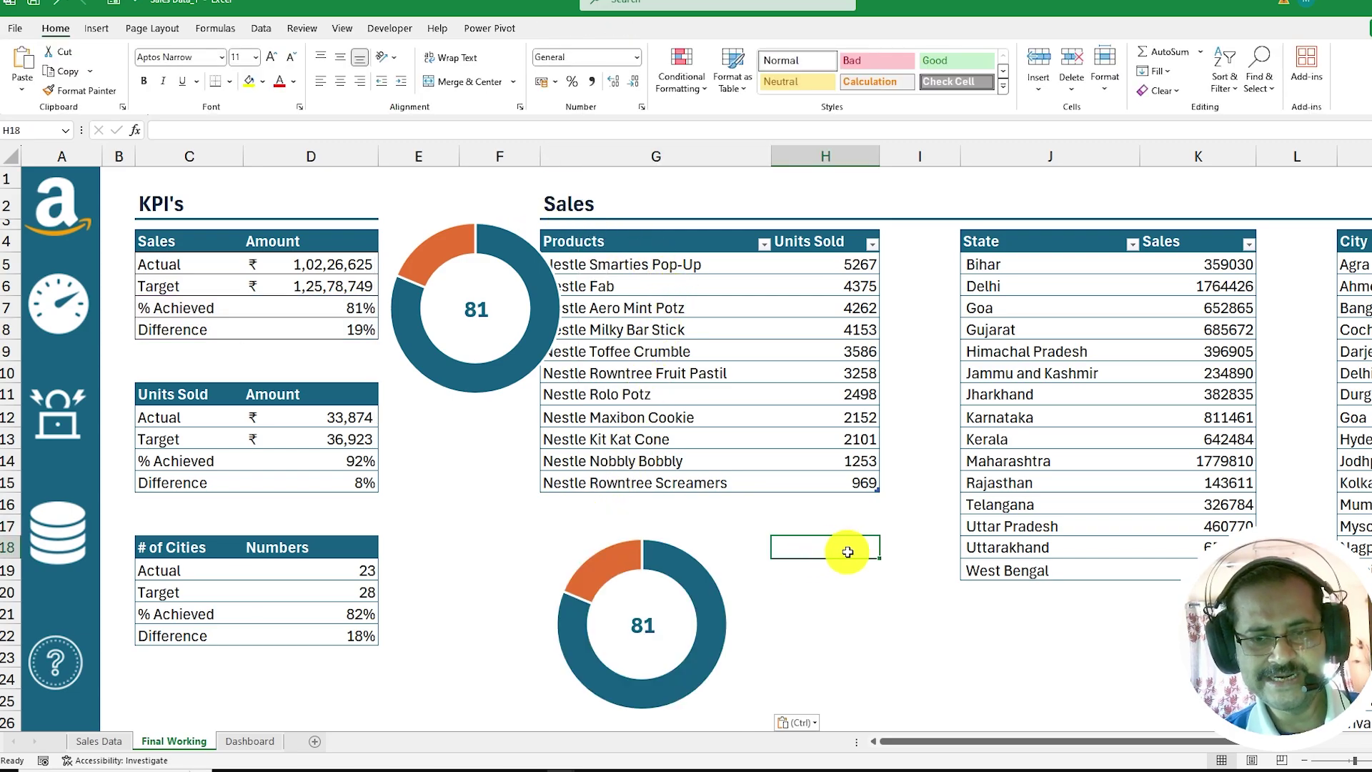
click(925, 284)
key(ctrl+v)
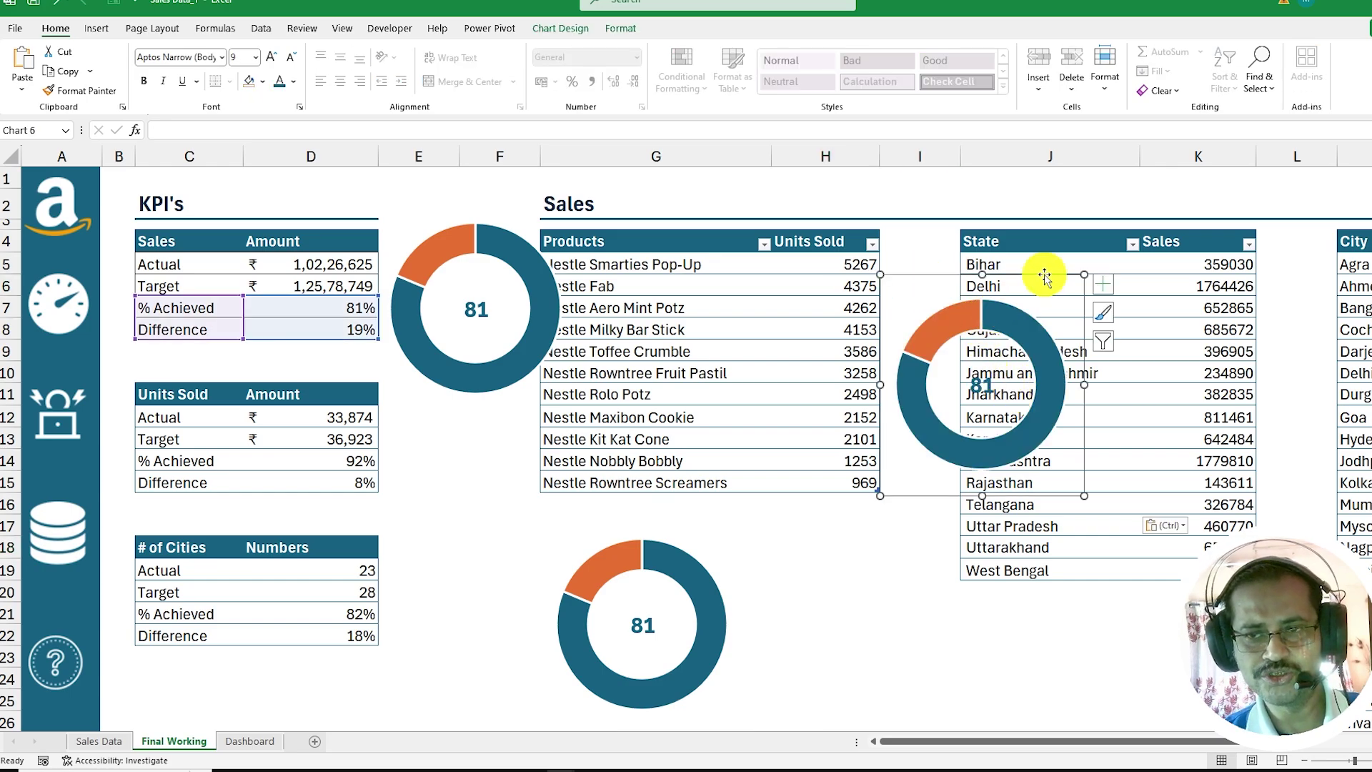
click(847, 547)
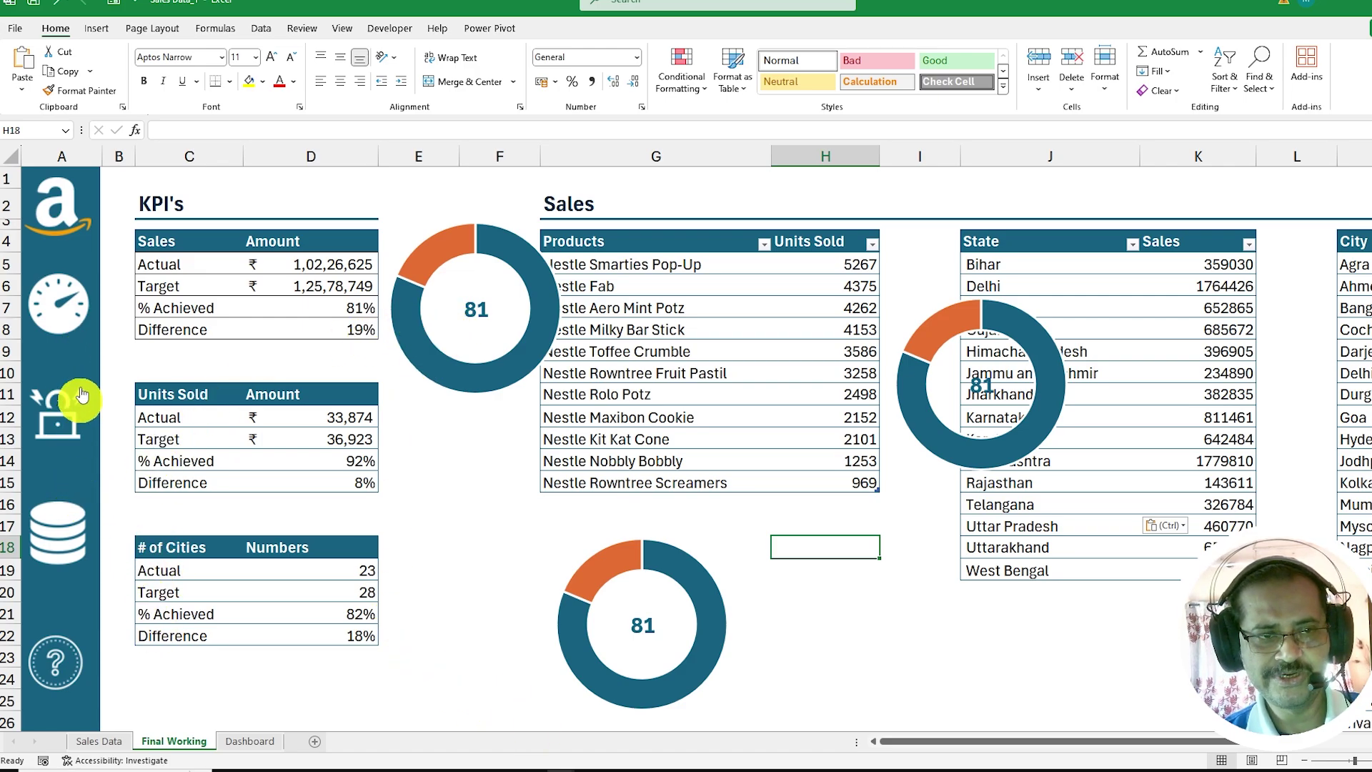
- Cut the original sales doughnut from Final Working and paste it into the Sales card on the Dashboard sheet
click(68, 315)
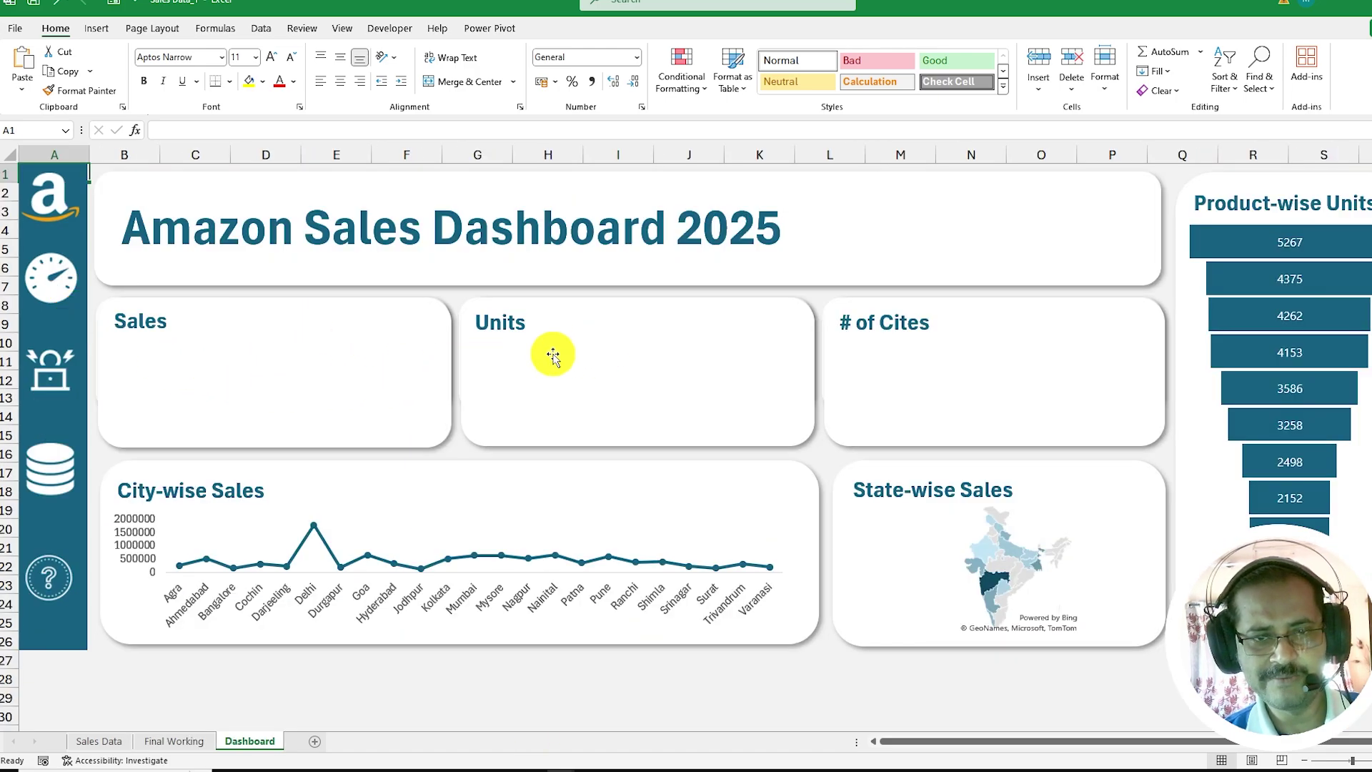
click(52, 371)
click(519, 224)
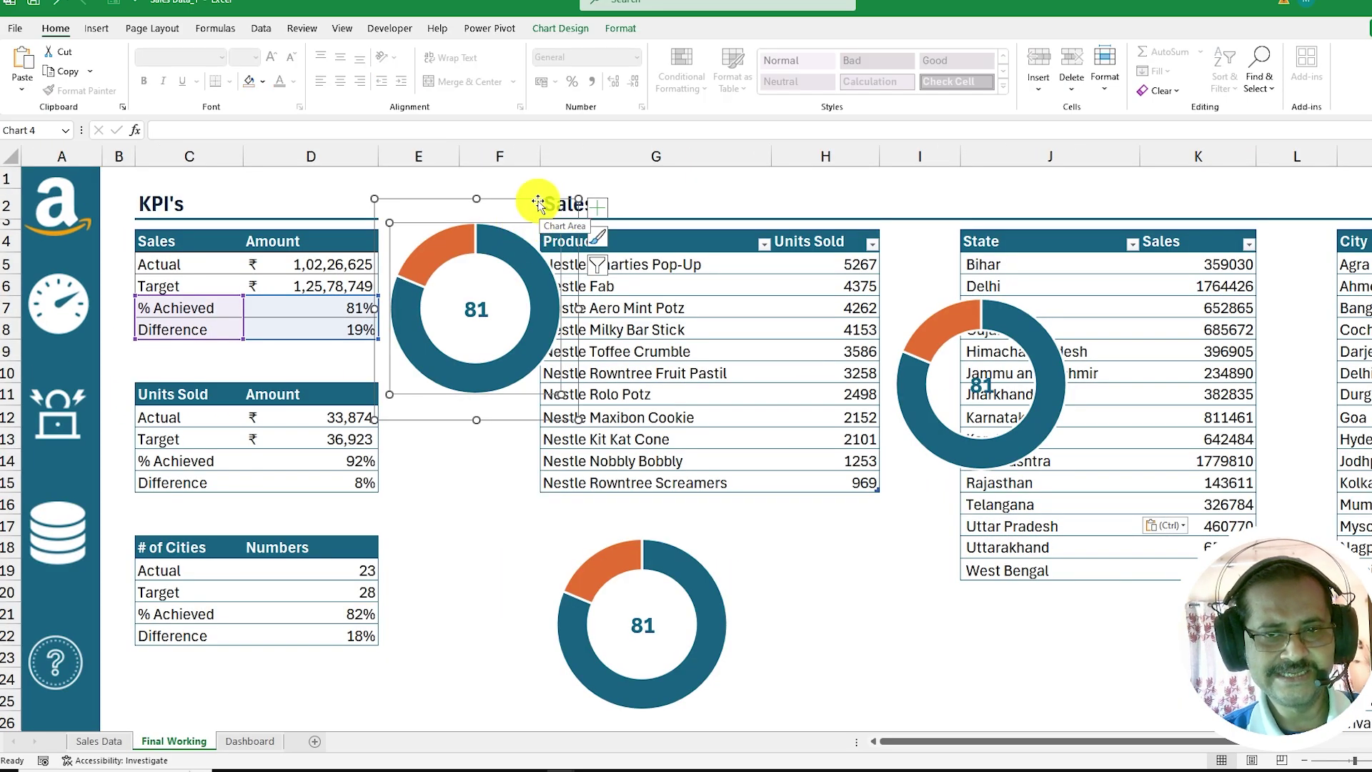
key(Delete)
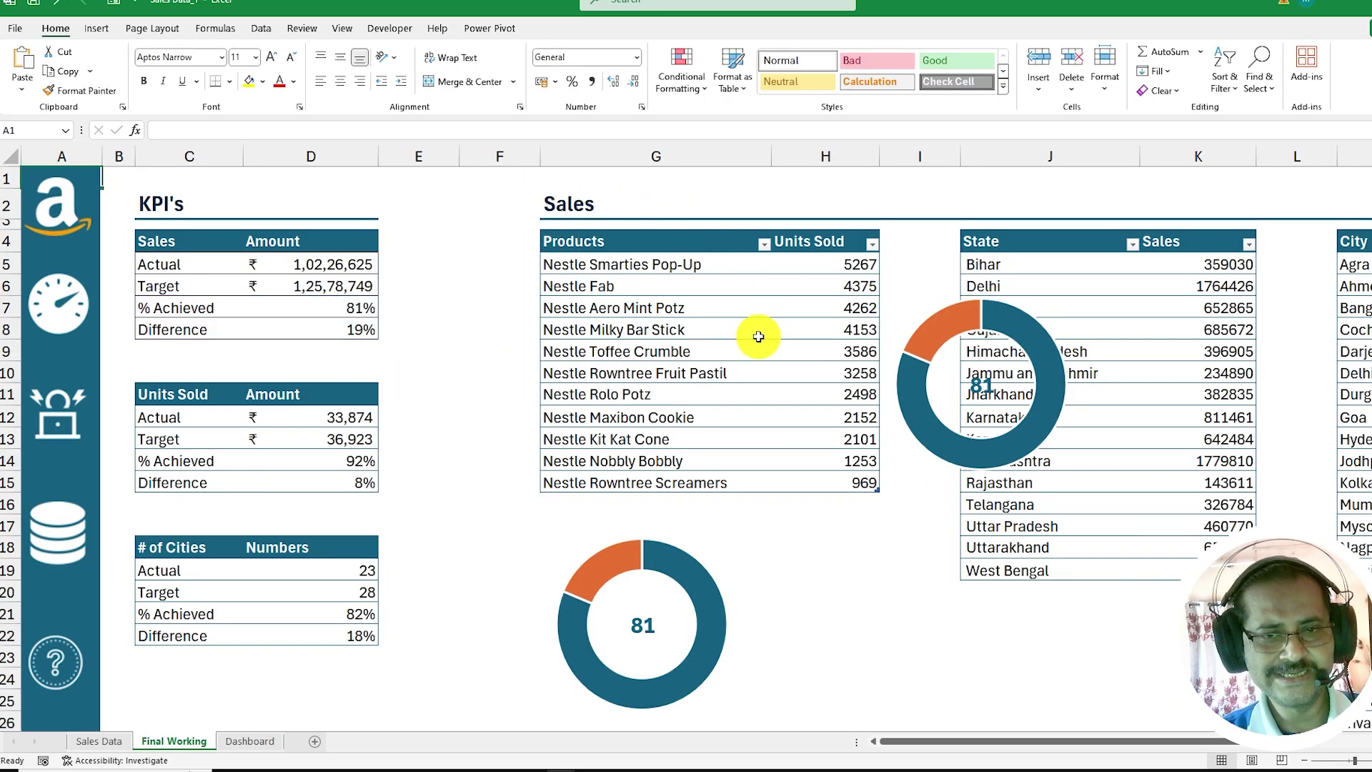
click(58, 304)
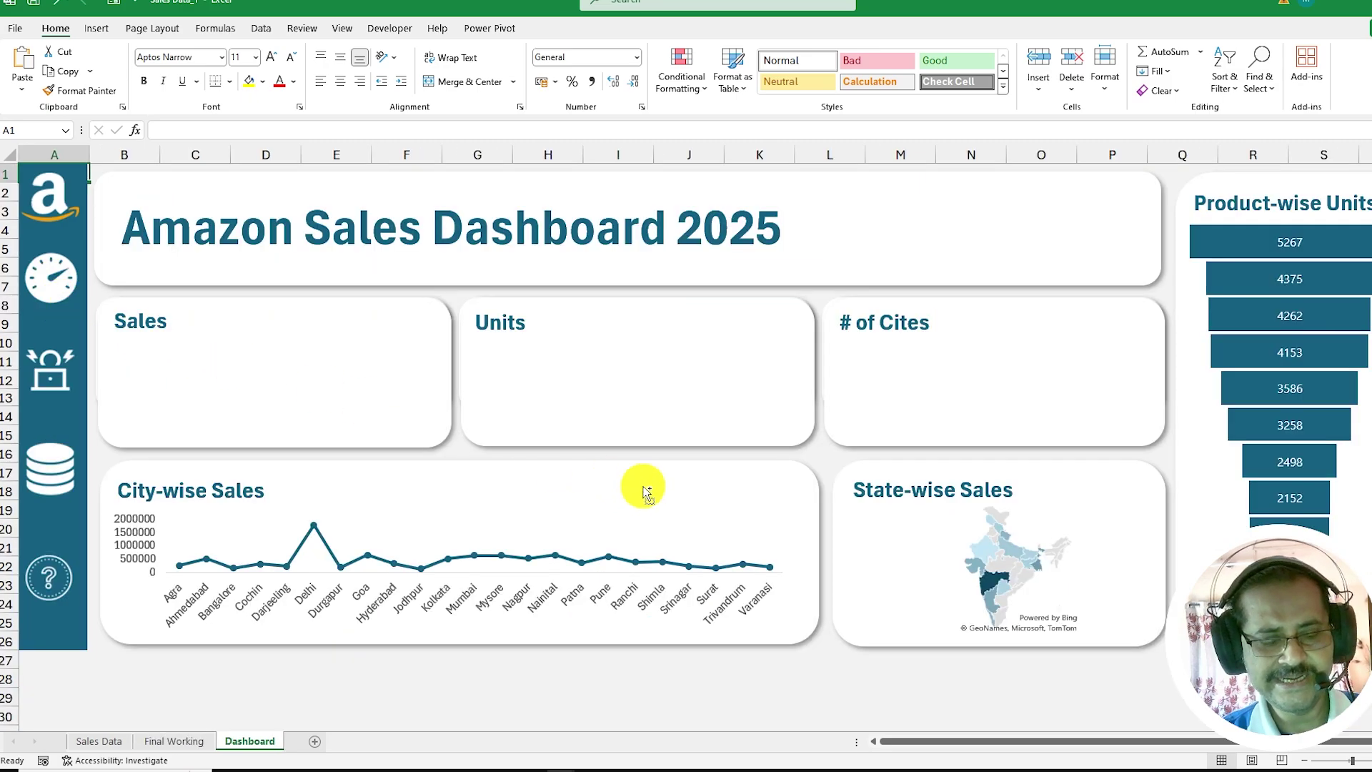
key(ctrl+v)
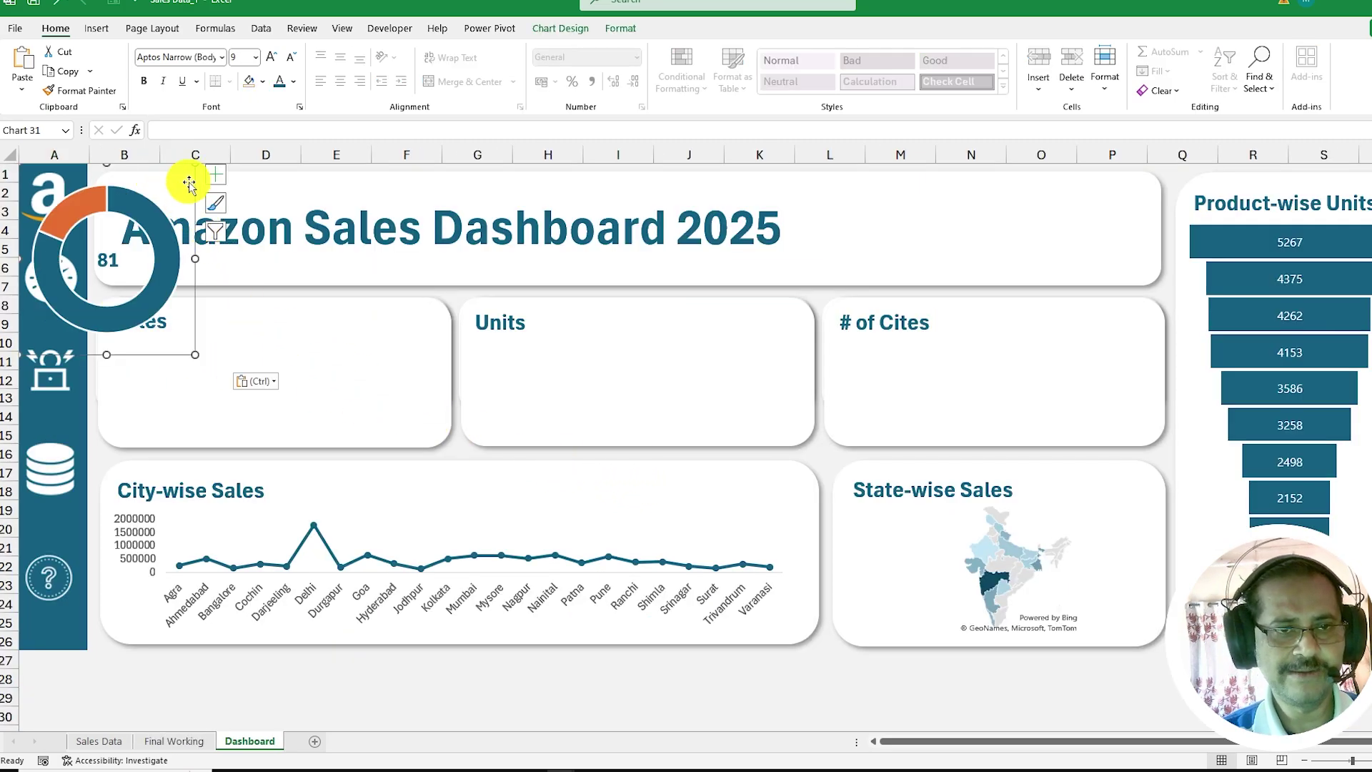
drag(194, 186, 393, 300)
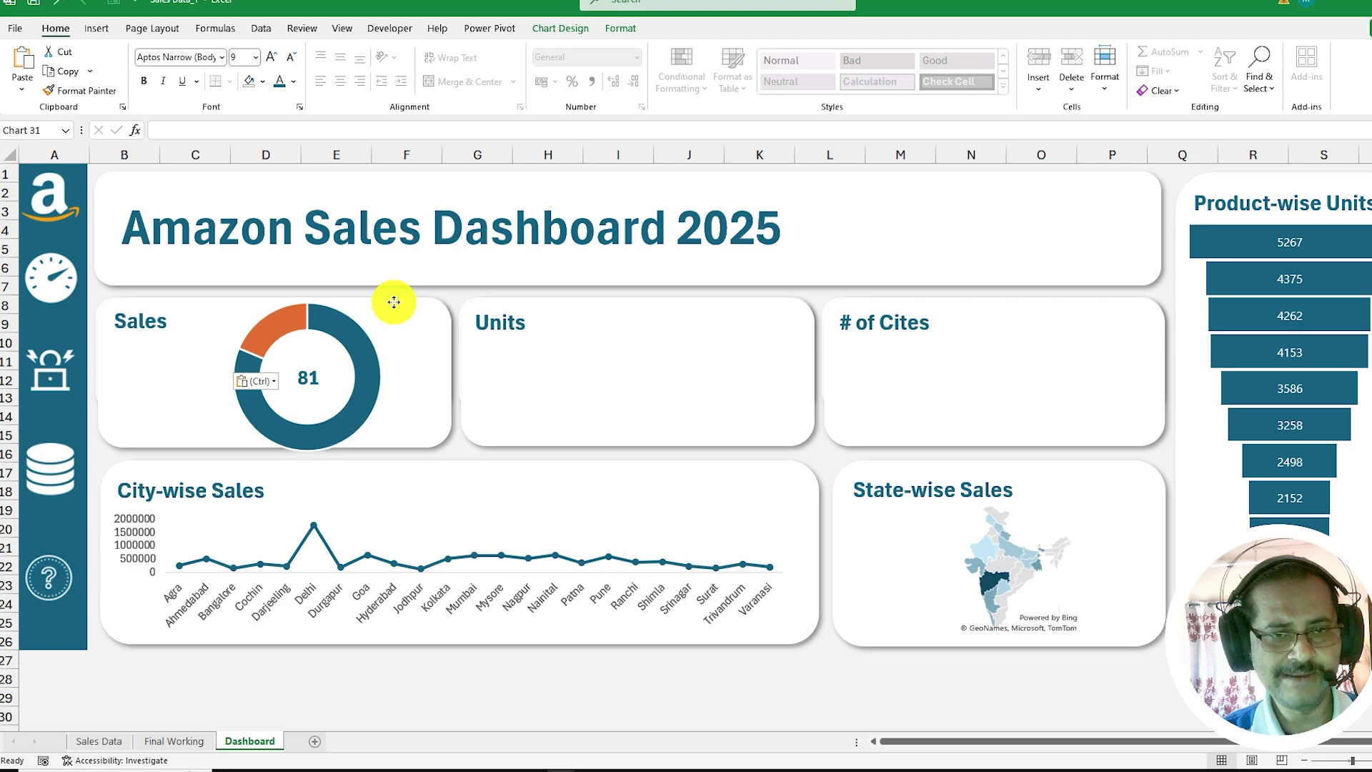
- Shrink the sales doughnut to fit inside the Sales card and shift it towards the card's right side
drag(396, 468, 389, 453)
drag(390, 278, 386, 289)
click(547, 677)
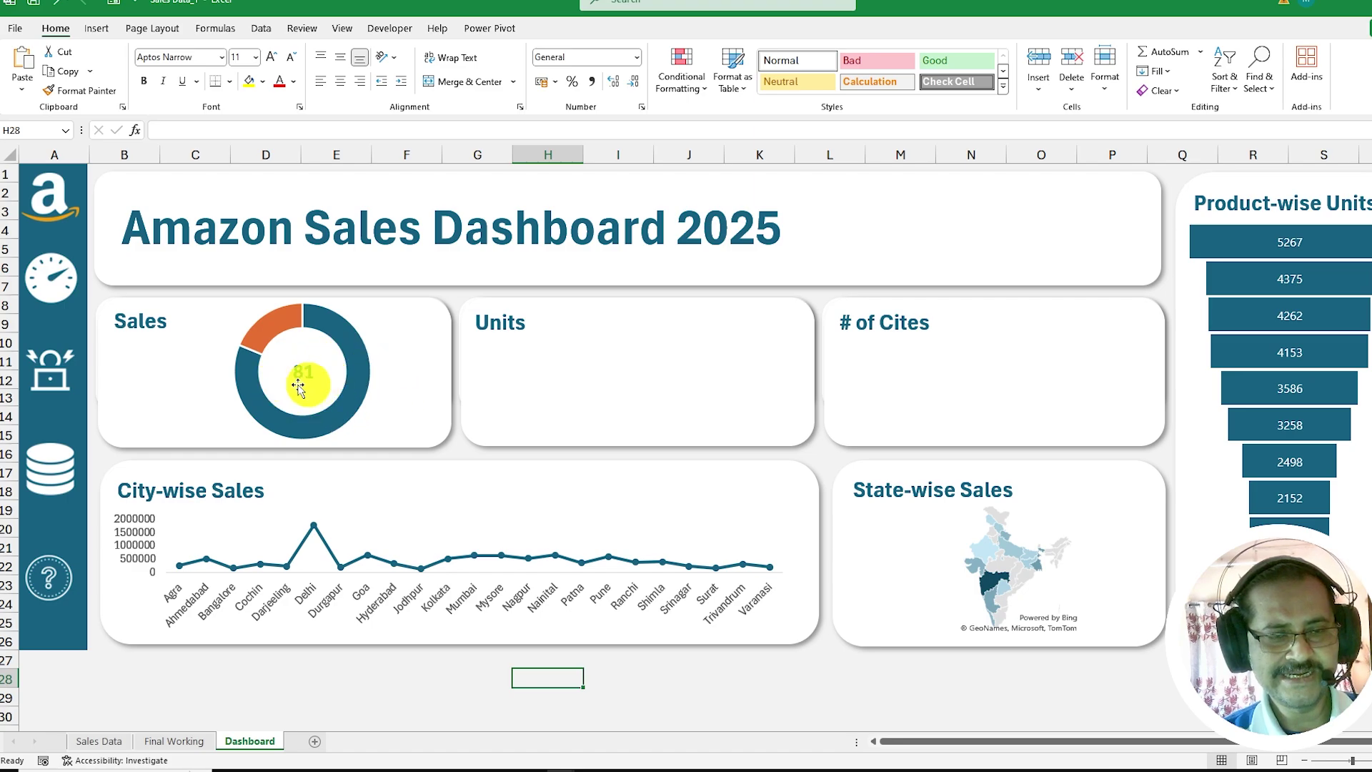
click(315, 429)
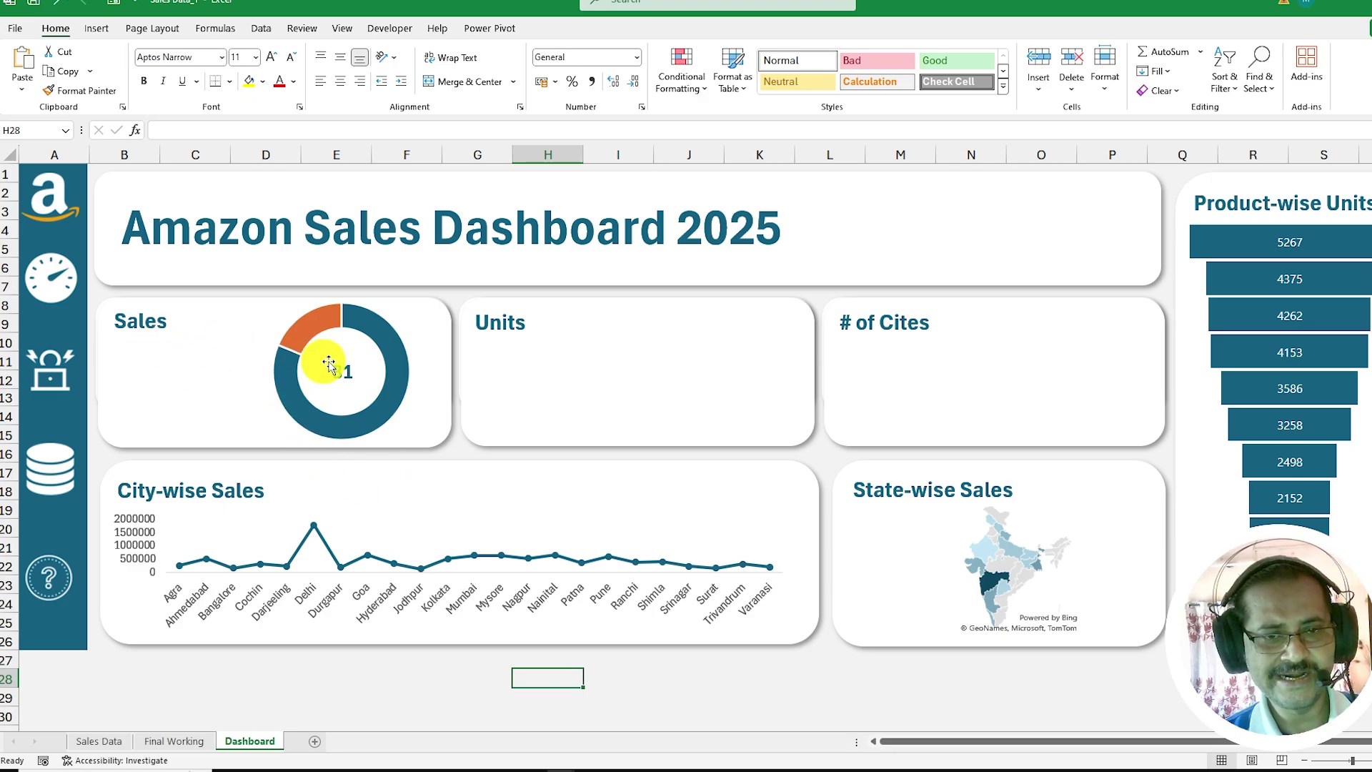
- On the Final Working sheet, move the doughnut copy below the products table up beside the KPI tables
click(60, 373)
click(717, 525)
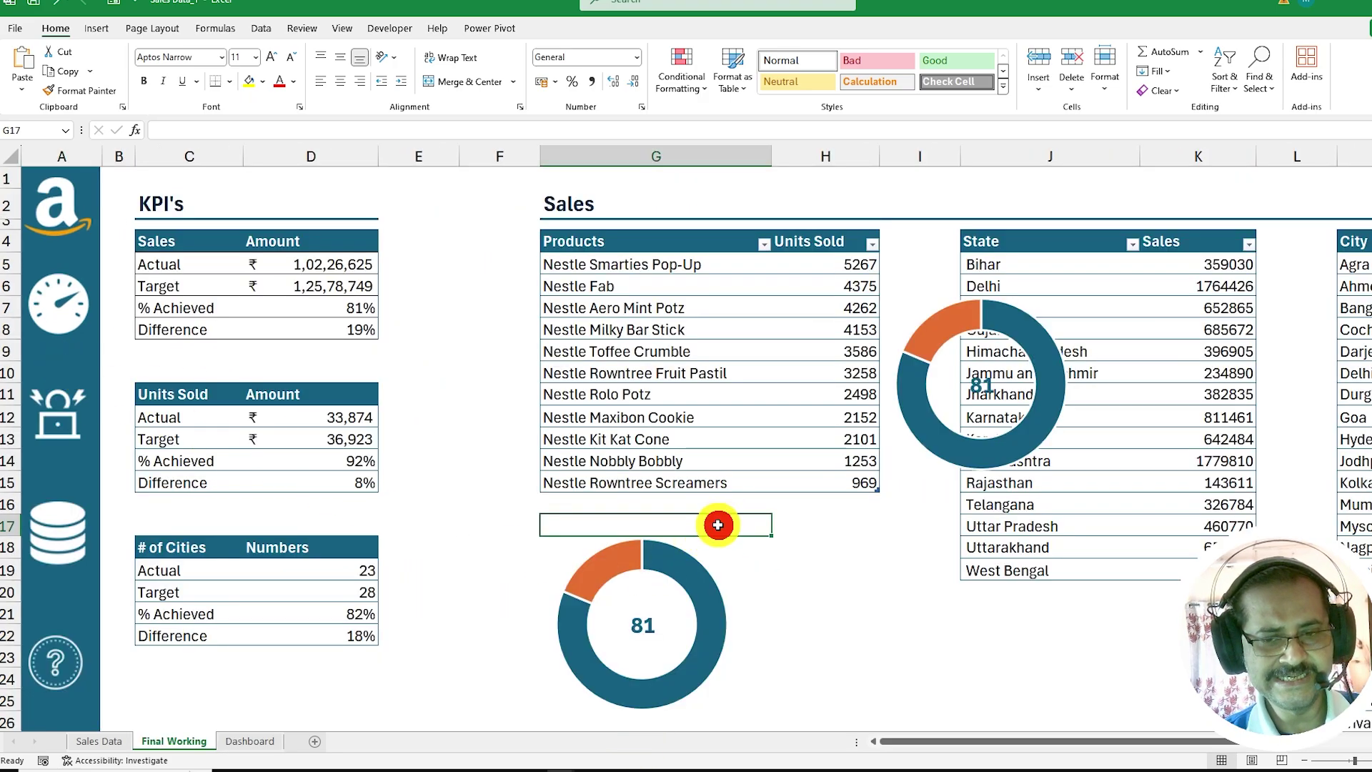
click(719, 543)
drag(726, 514, 568, 233)
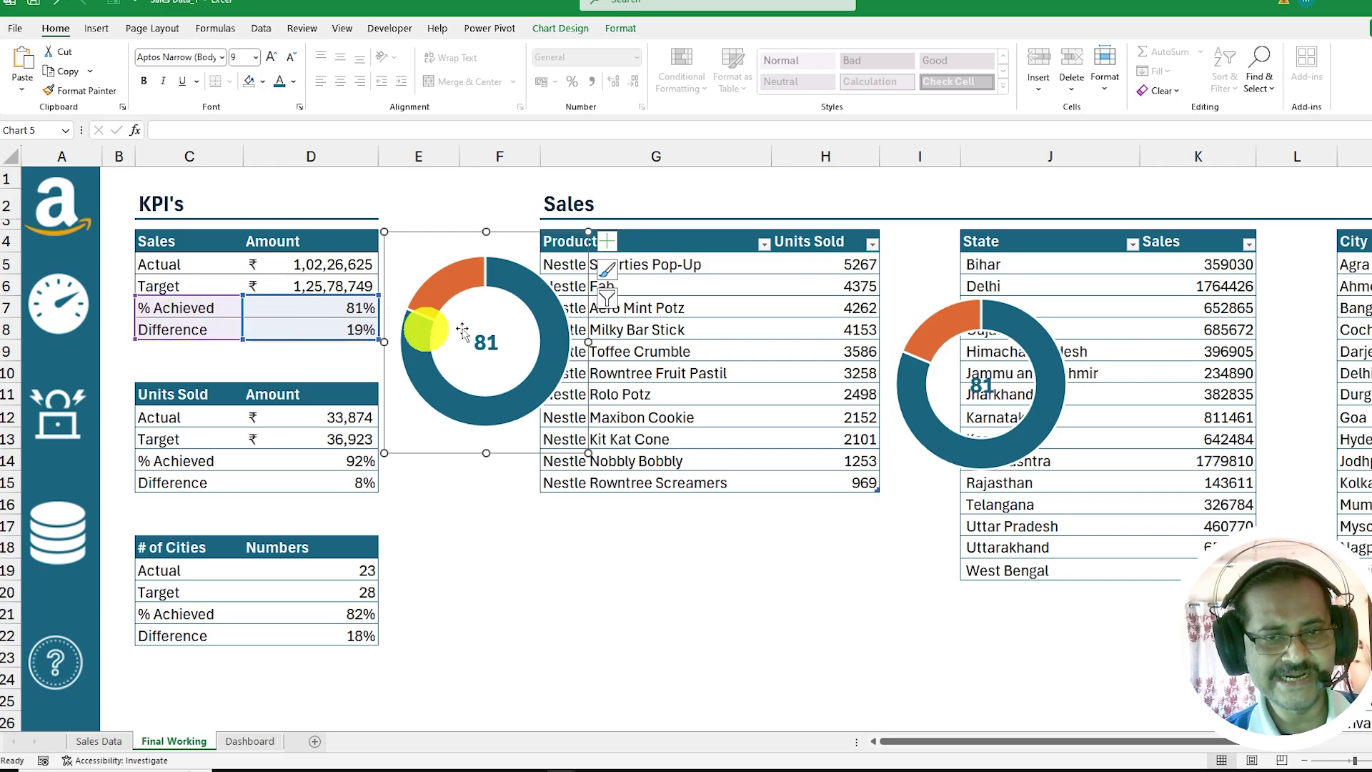
- Shift this doughnut's source range to the Units Sold % Achieved and Difference rows, C14:D15
click(491, 290)
click(533, 290)
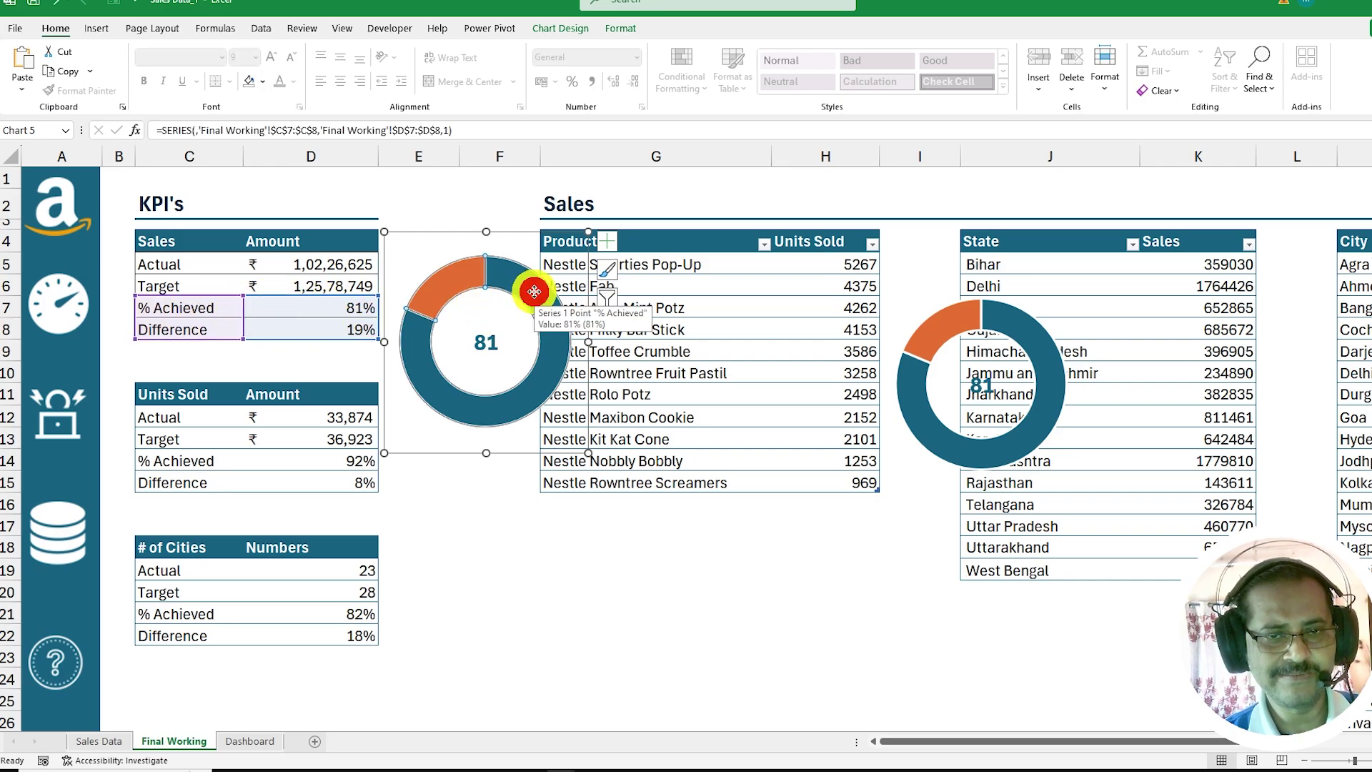
click(461, 231)
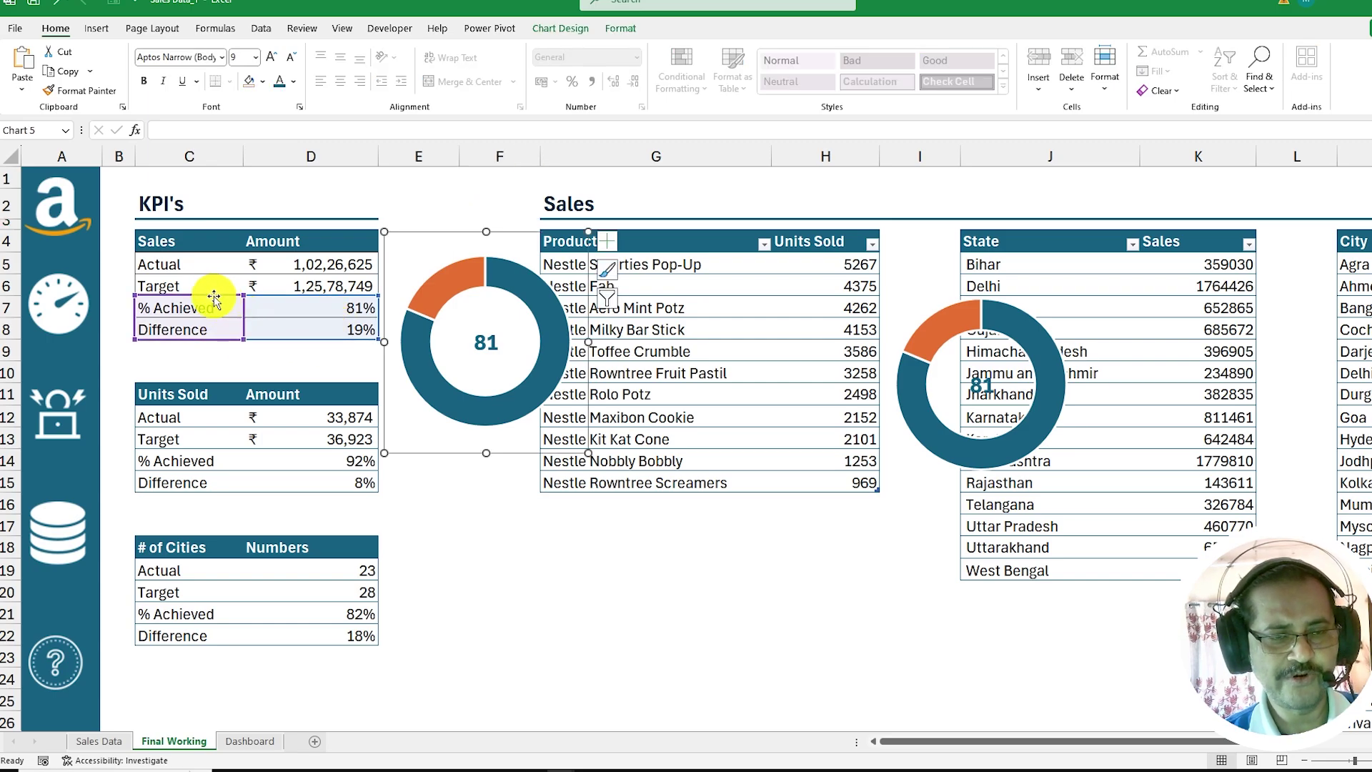
drag(218, 309, 224, 467)
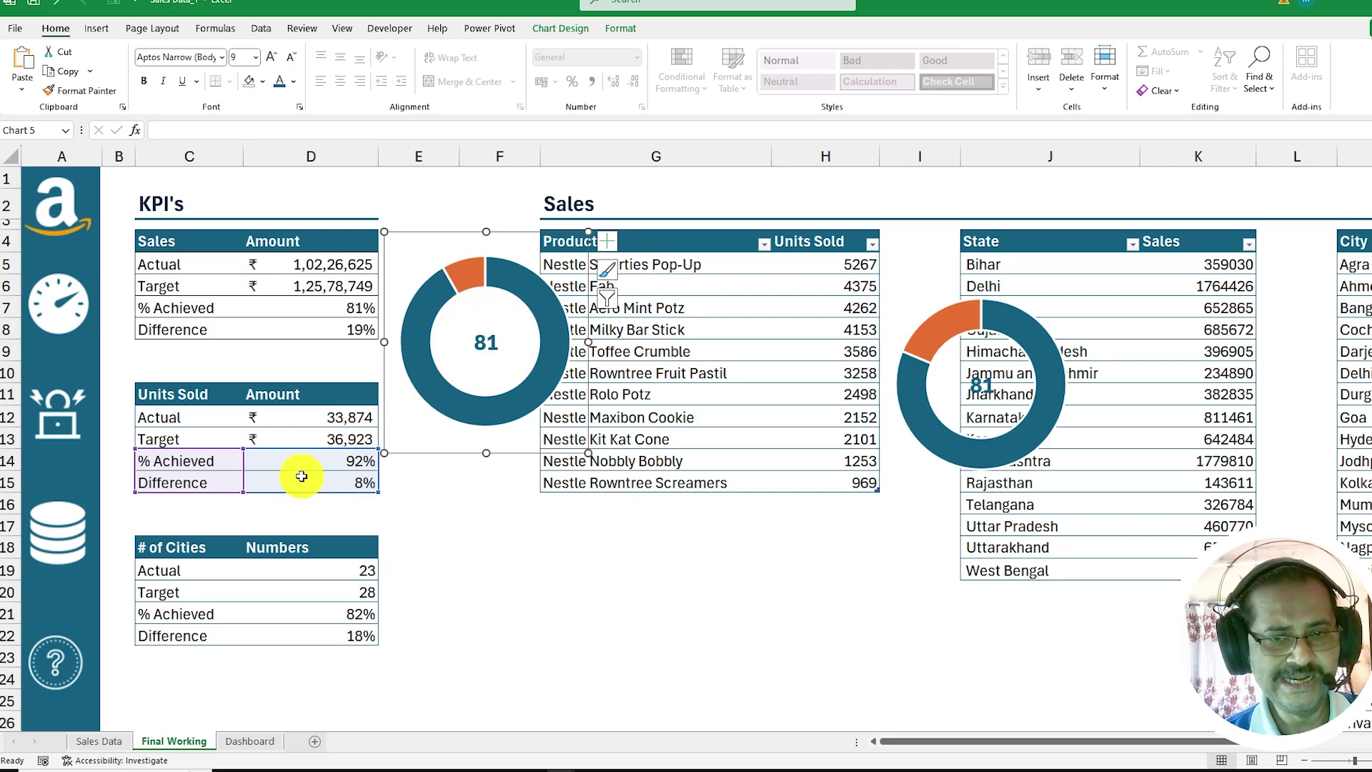
- Relink the text box in the Units Sold doughnut to its % Achieved cell with ='Final Working'!$D$14
click(483, 346)
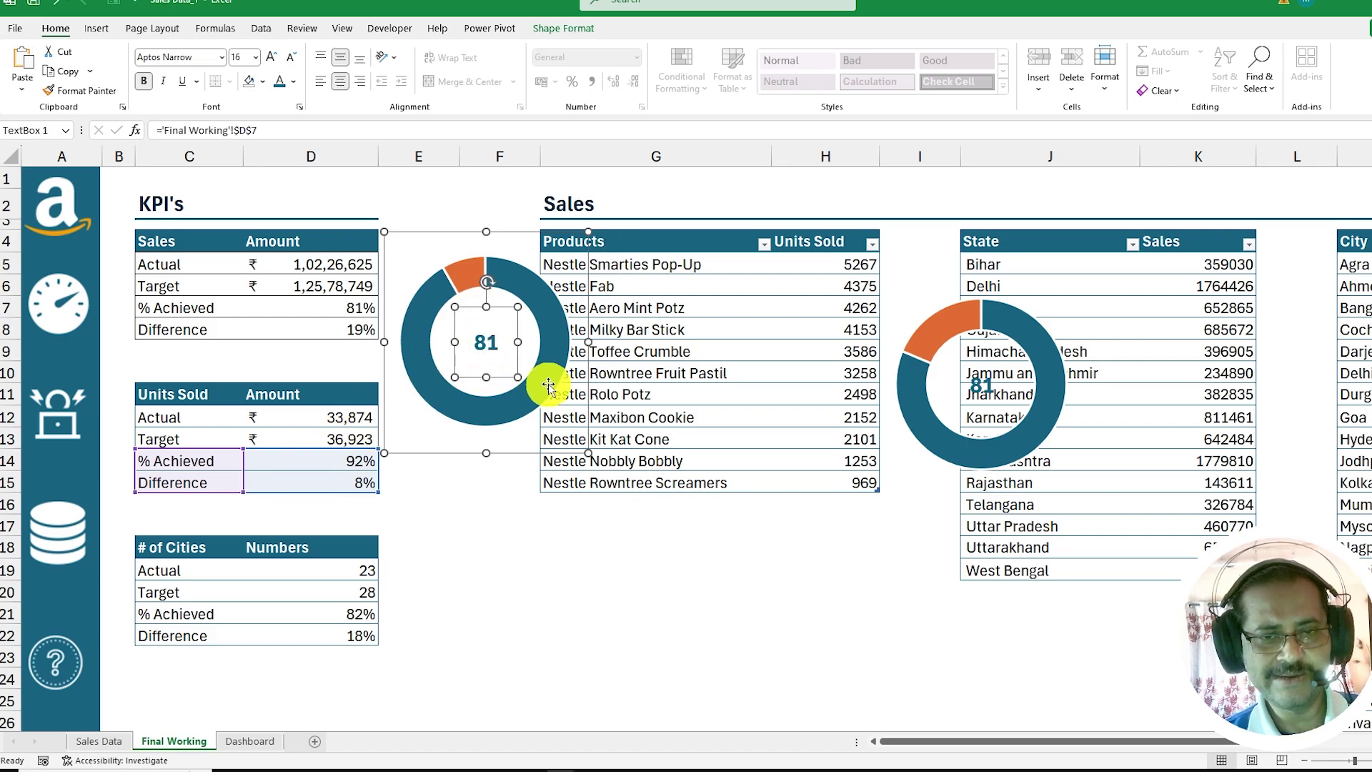
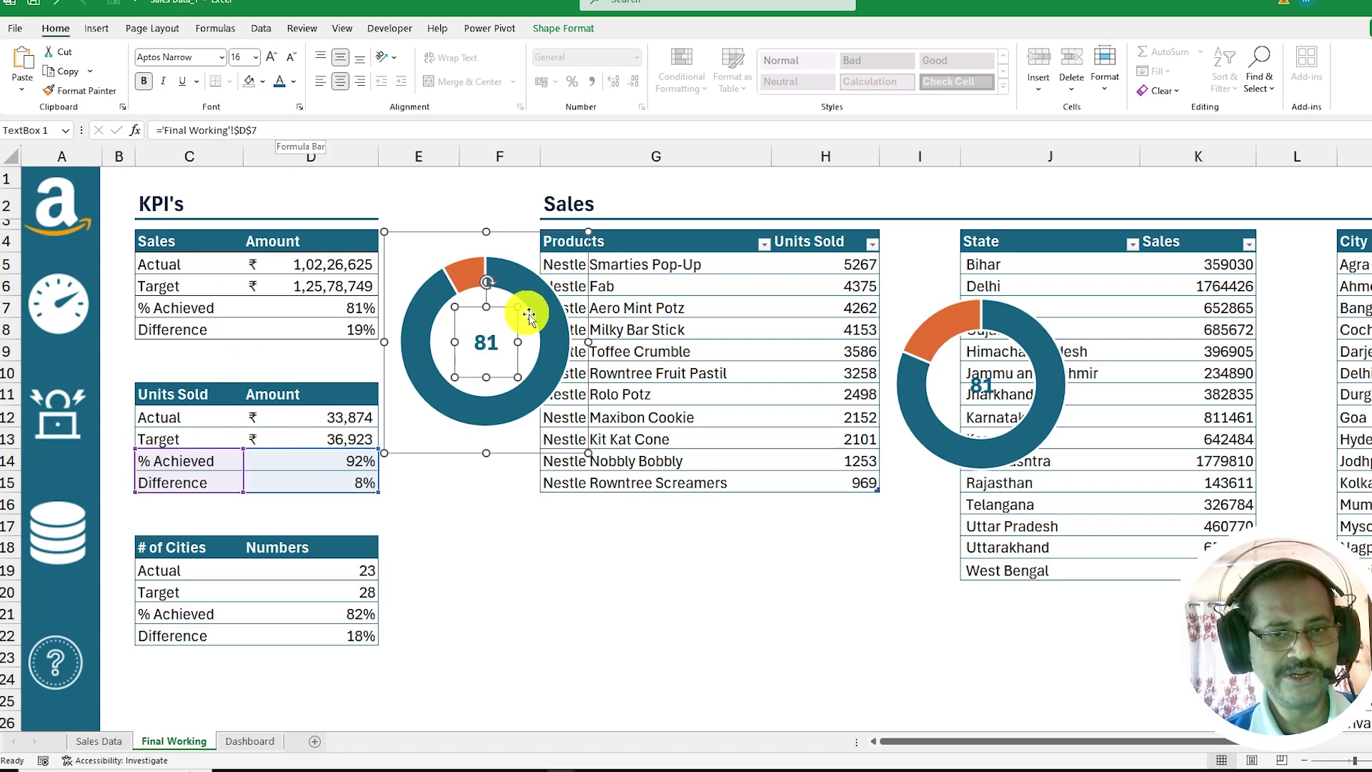
click(261, 130)
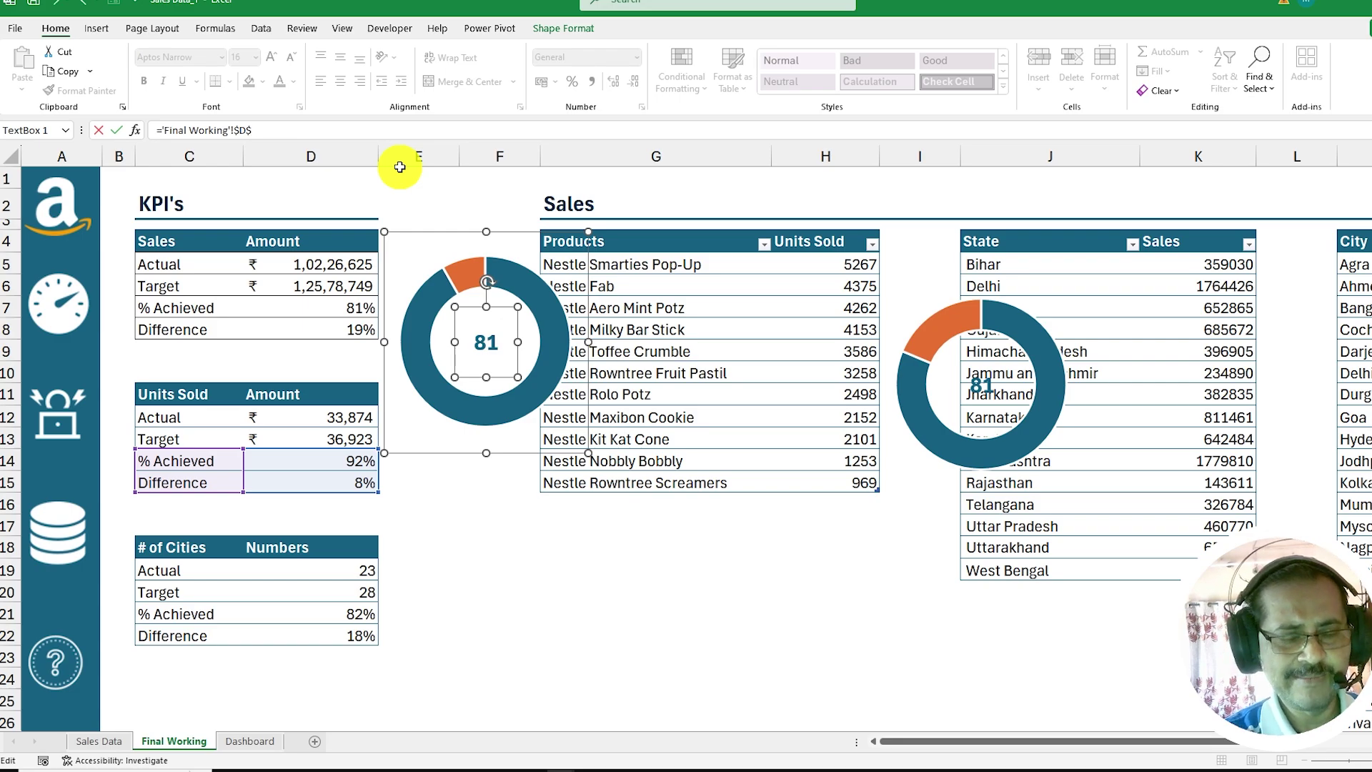
key(Return)
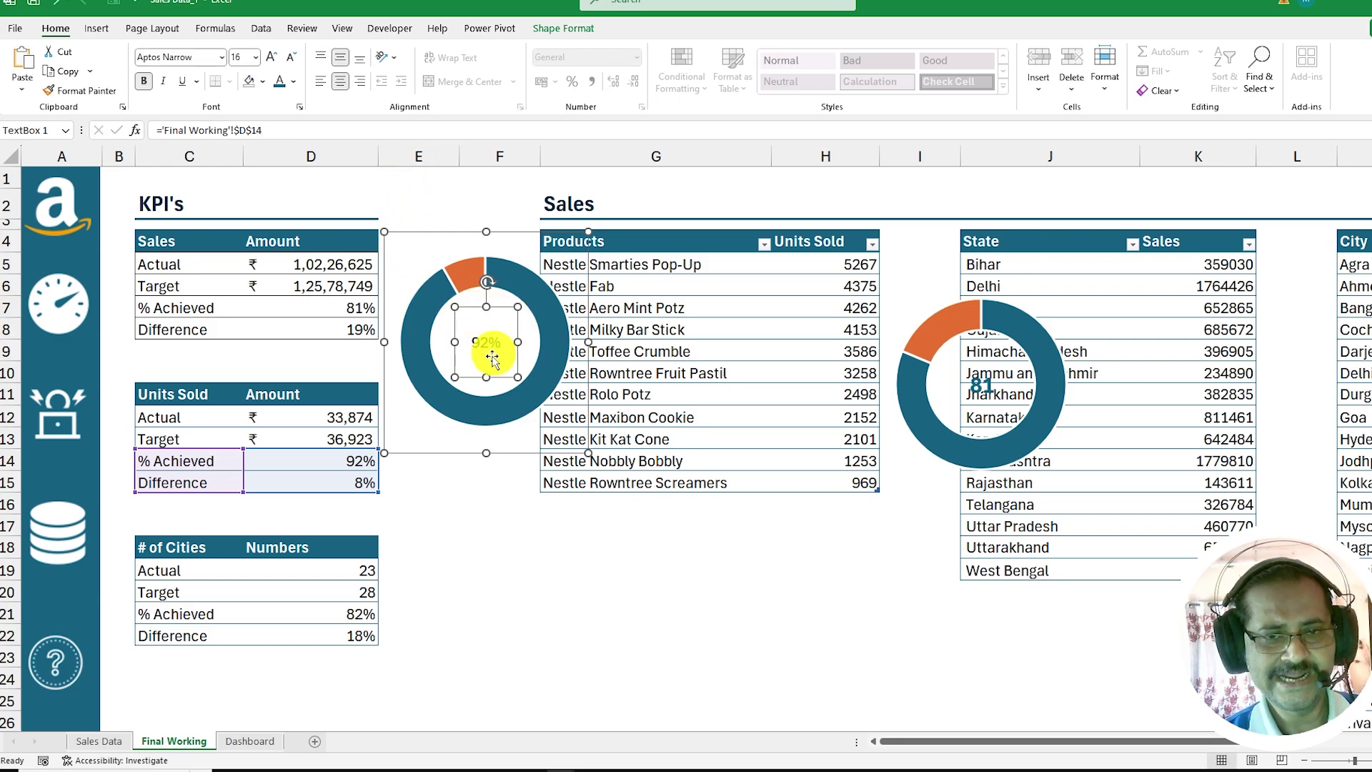
click(490, 235)
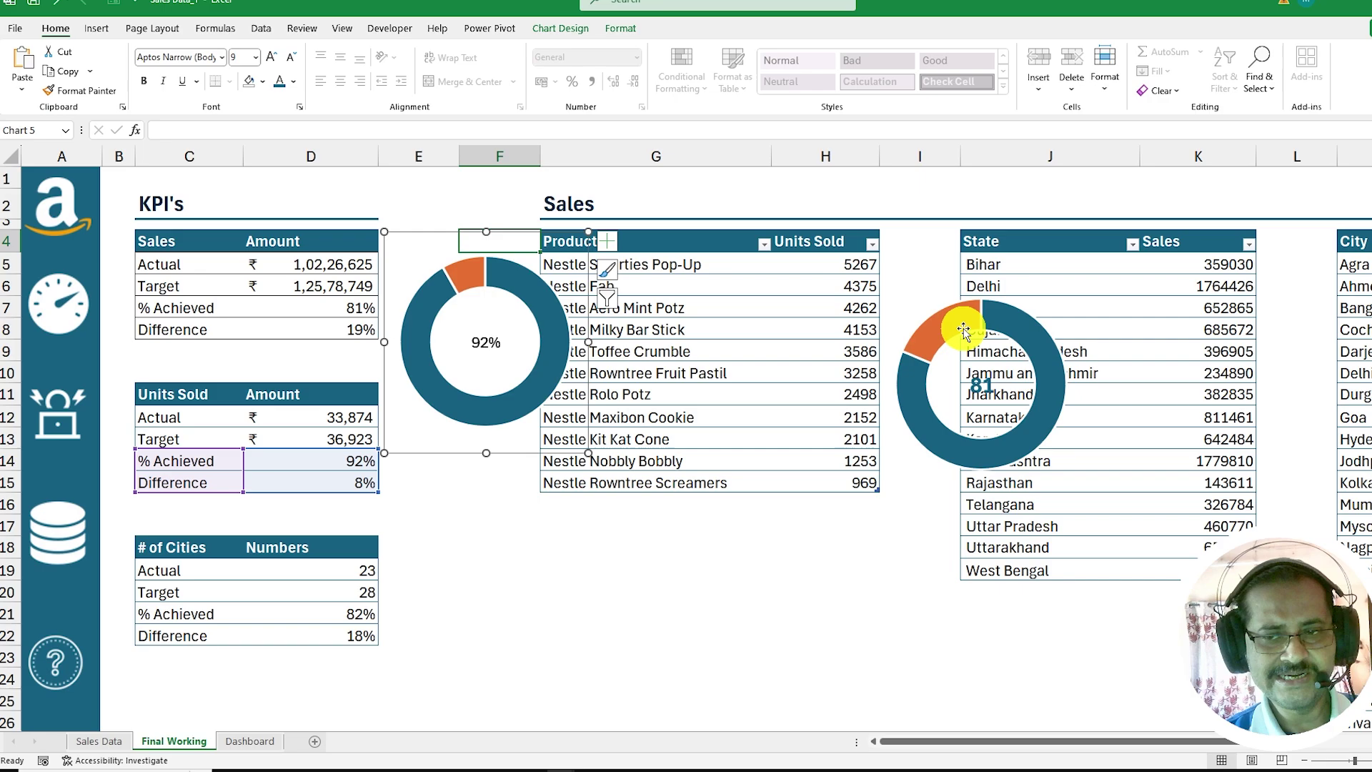
- Copy the text formatting from the other doughnut's percentage onto the Units Sold percentage and widen its text box to fit the whole value
click(986, 386)
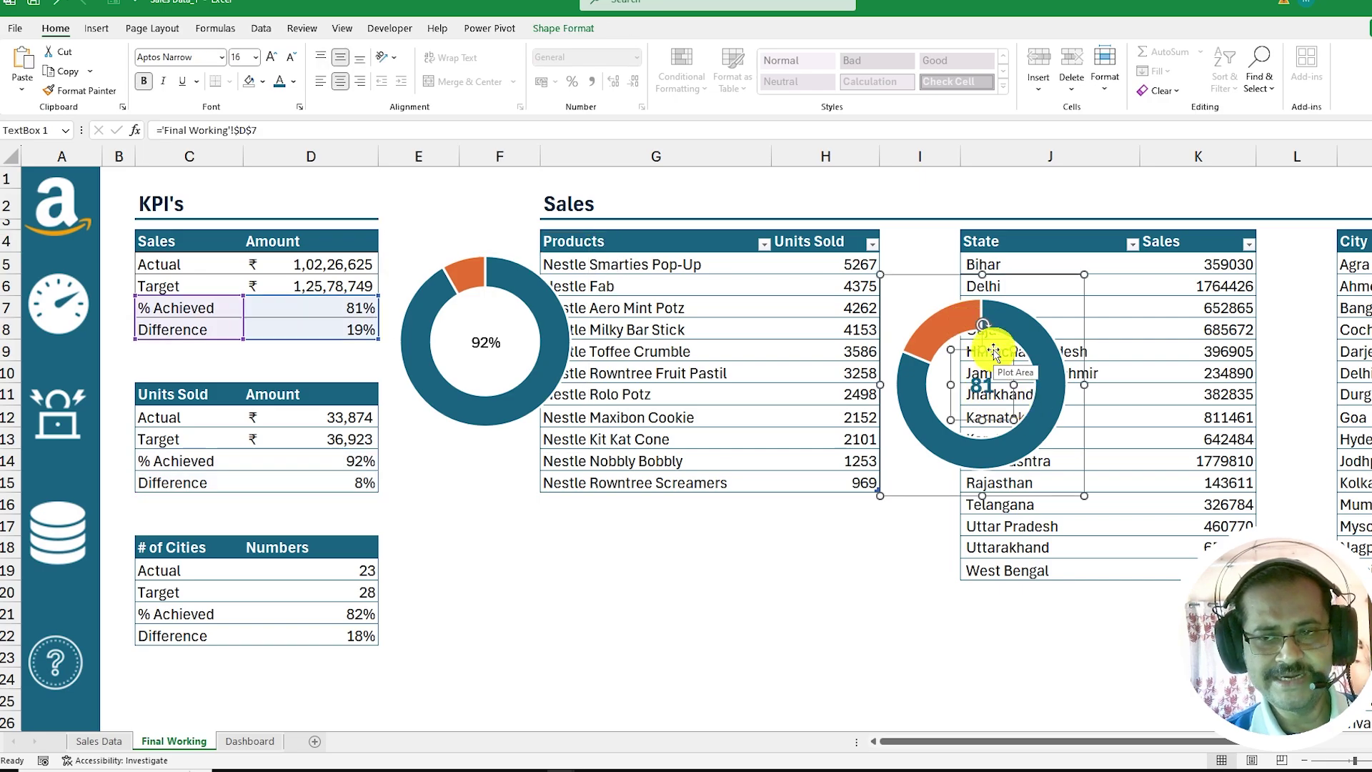
click(54, 91)
click(482, 341)
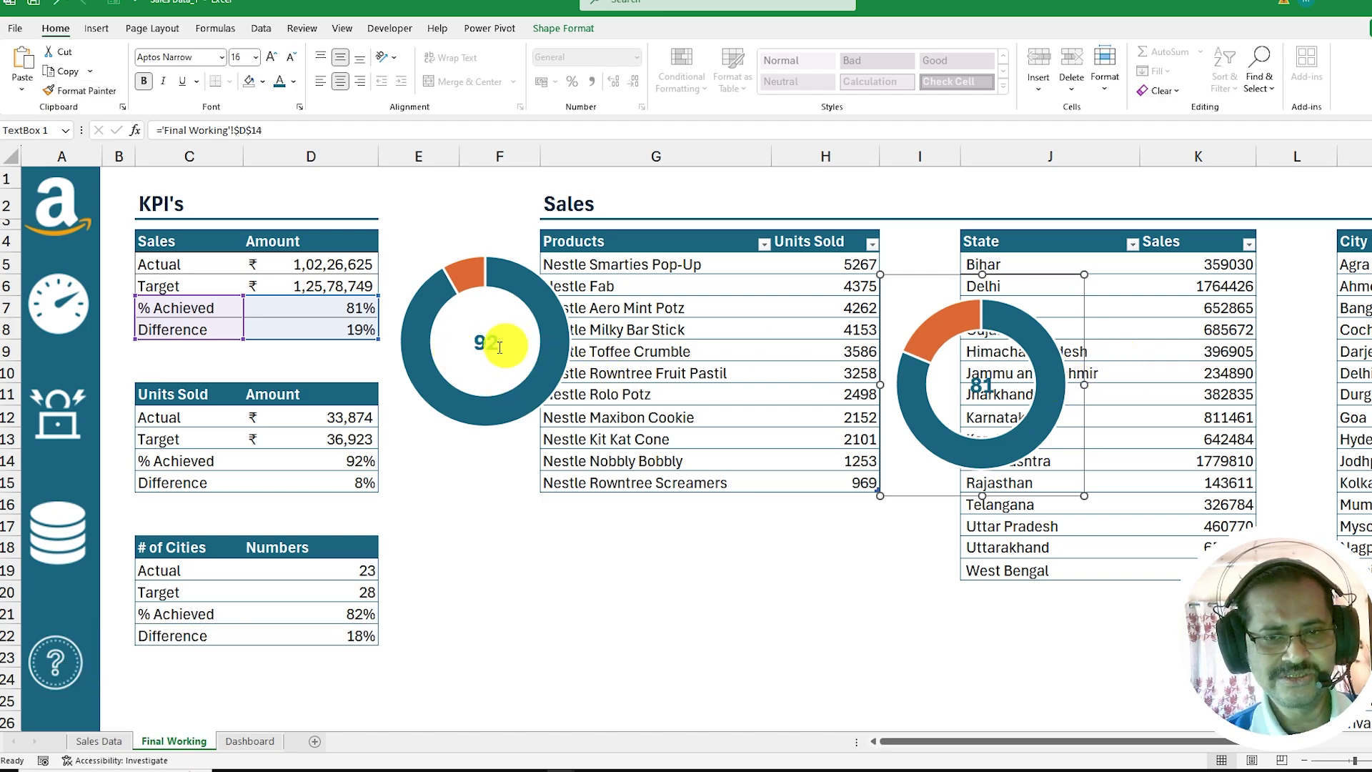
click(512, 345)
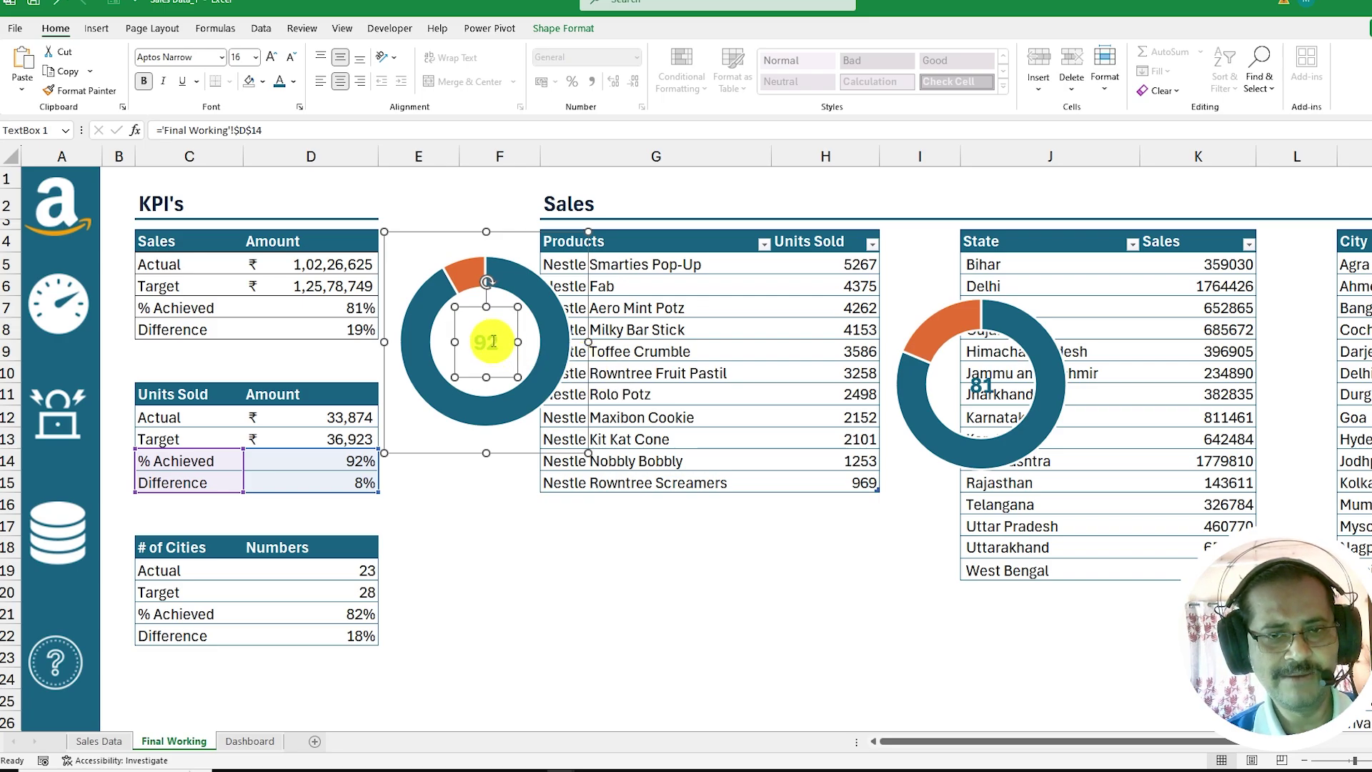
drag(518, 343, 527, 343)
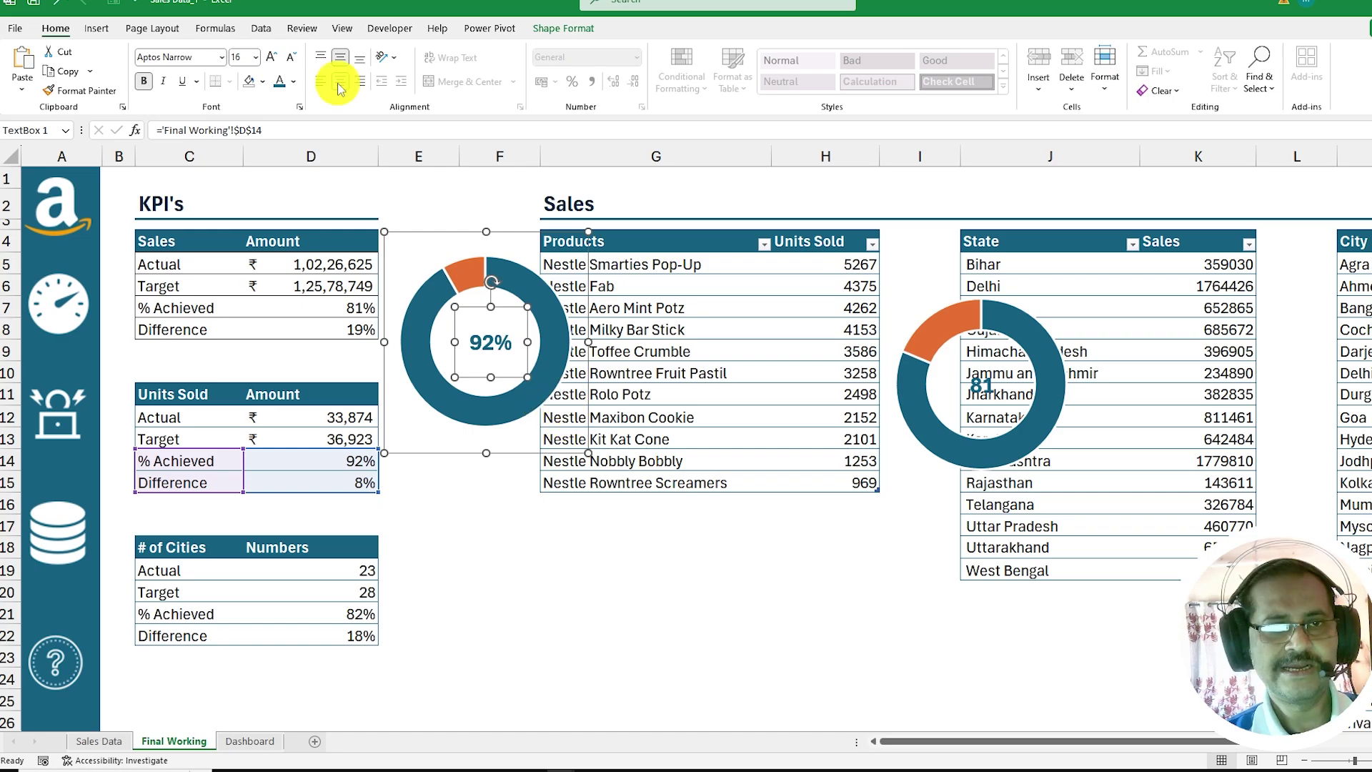
click(336, 58)
- Widen the text box in the remaining doughnut copy so its percentage sign fits
click(974, 383)
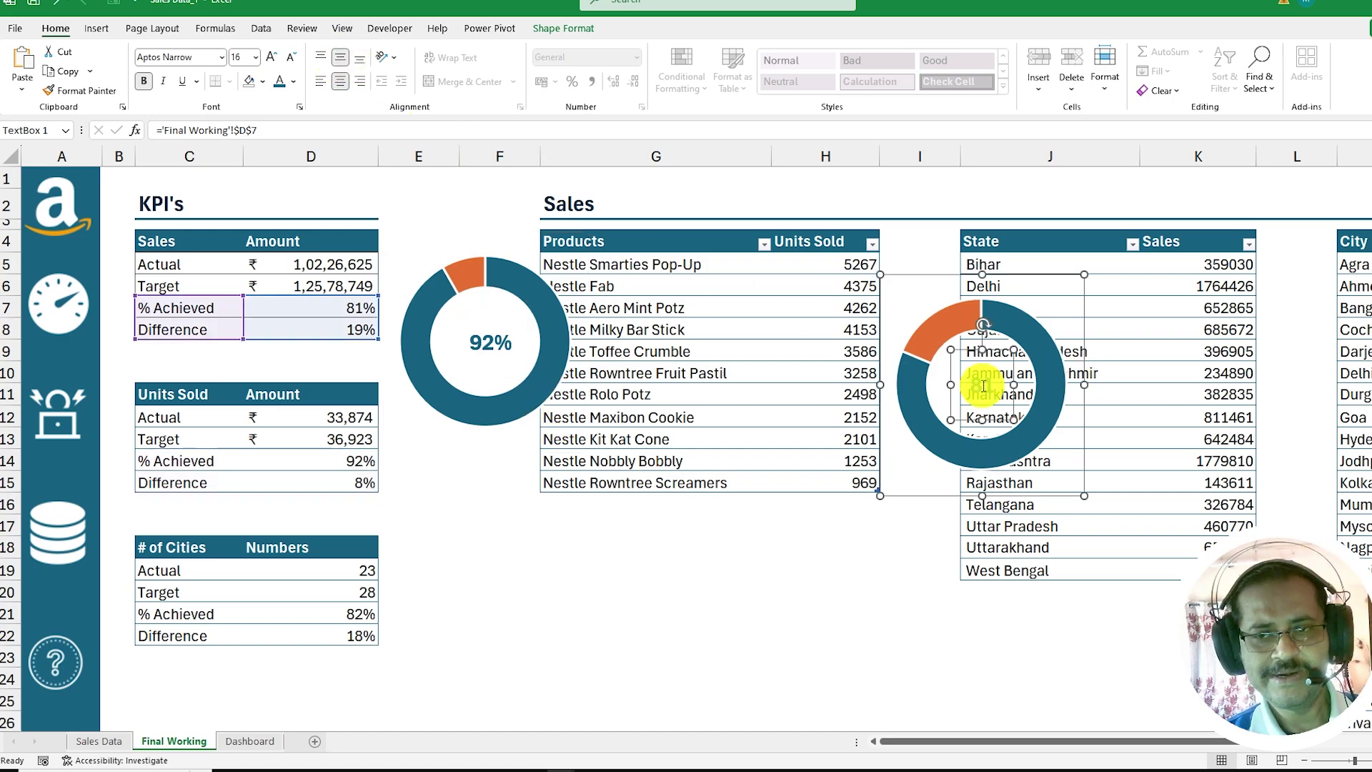
click(995, 386)
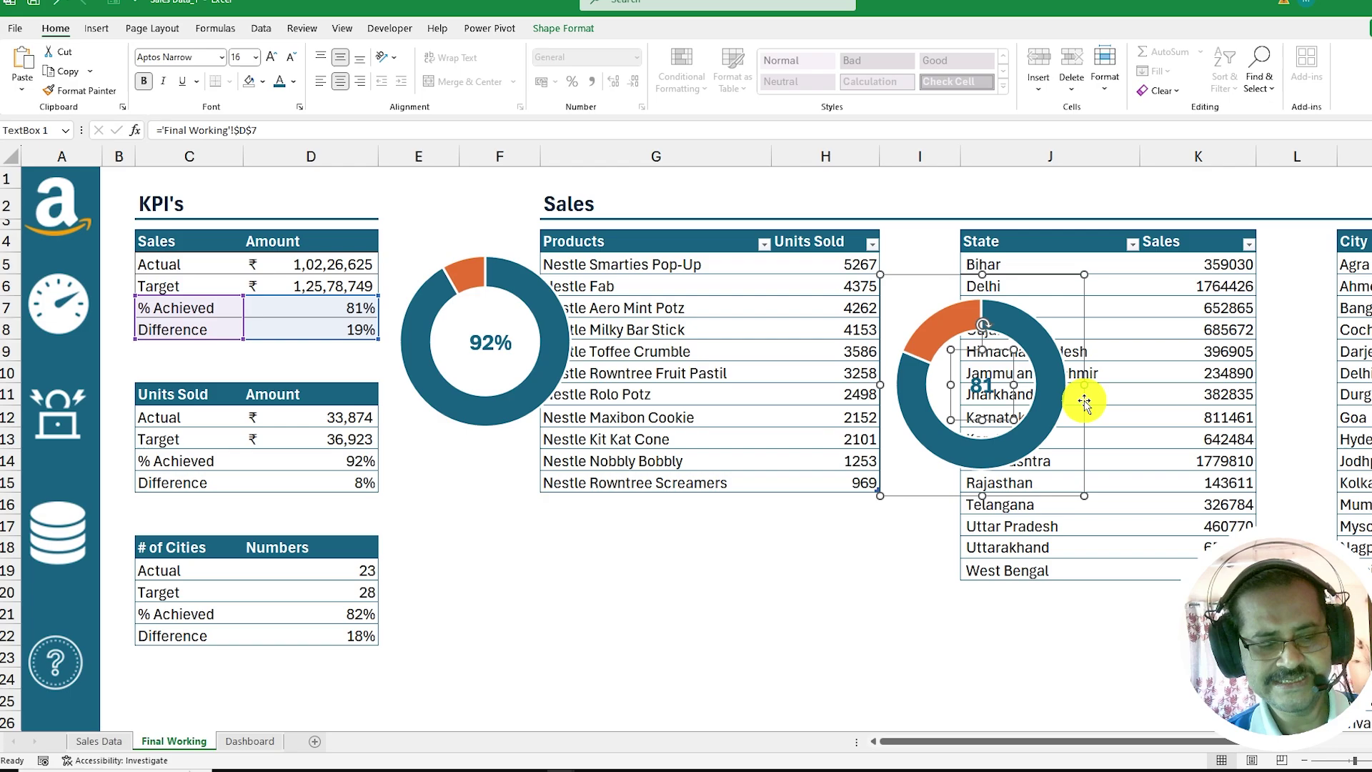
click(656, 566)
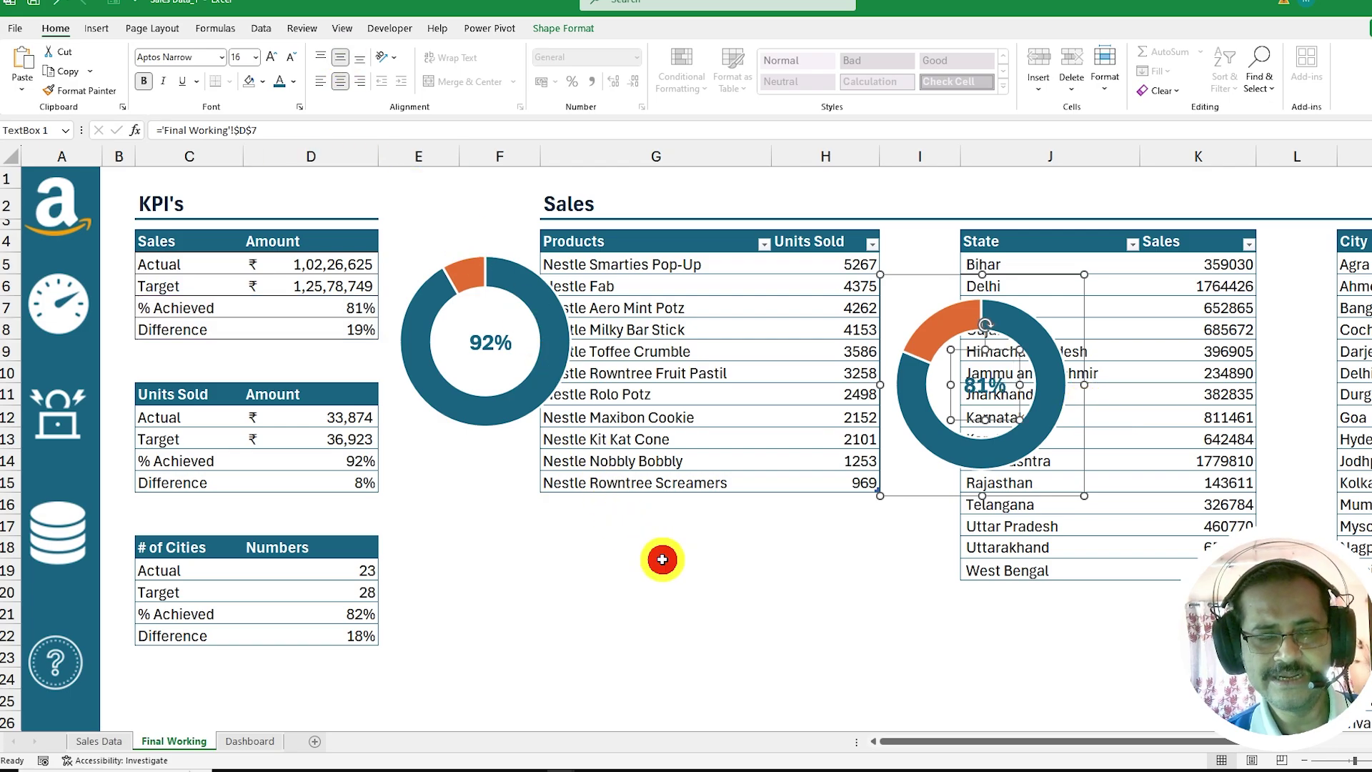
- On the Dashboard sheet, widen the percentage text box in the Sales doughnut so the whole value fits
click(56, 308)
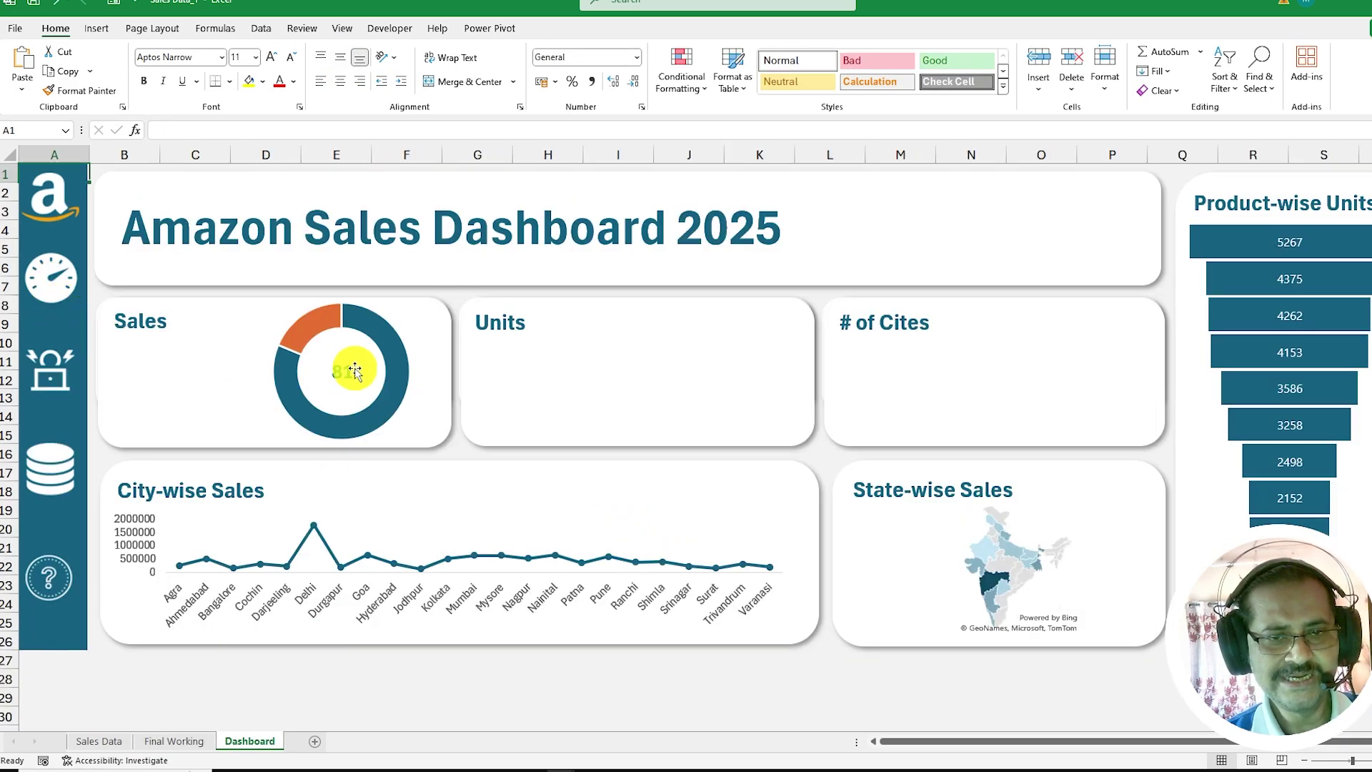
click(340, 373)
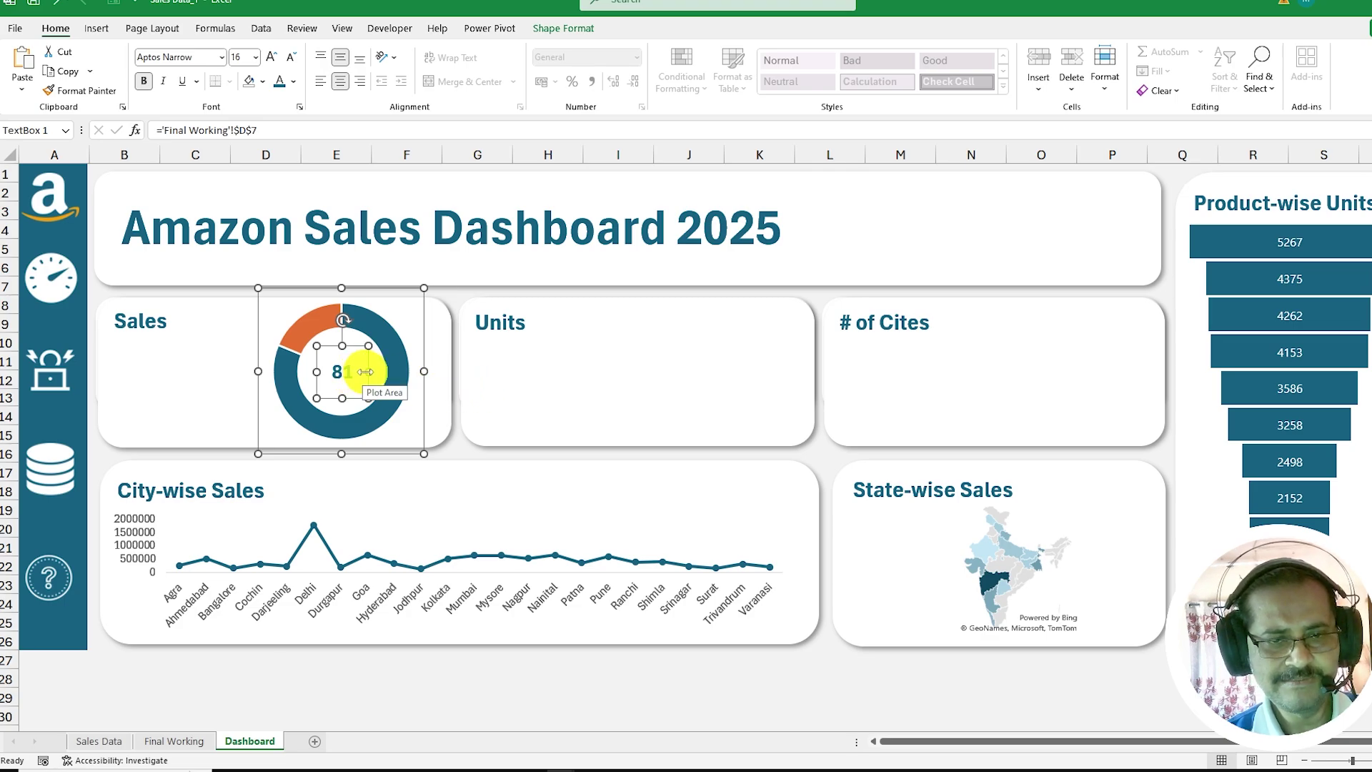
drag(366, 372, 375, 372)
click(422, 659)
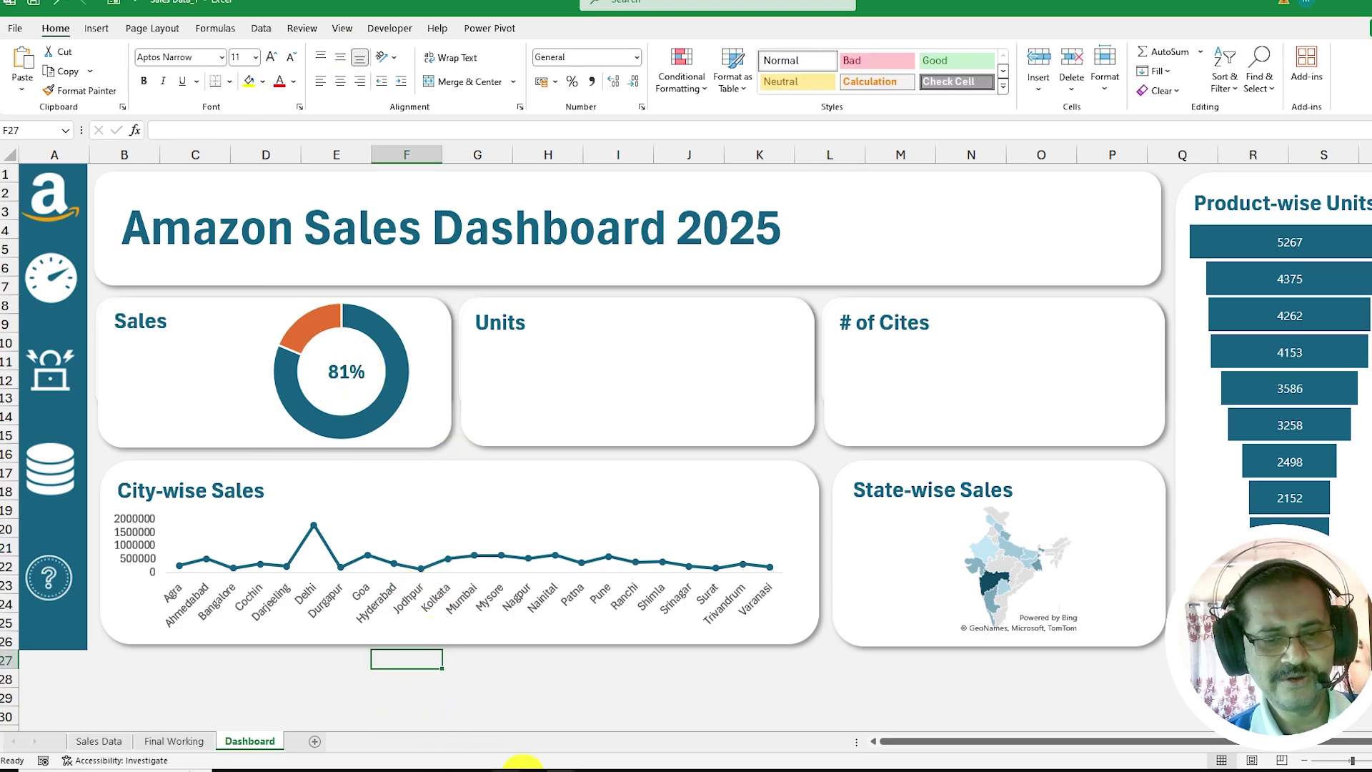
- Move the Units Sold doughnut from the Final Working sheet to the Dashboard and fit it inside the Units card
key(ctrl+Page_Up)
click(529, 236)
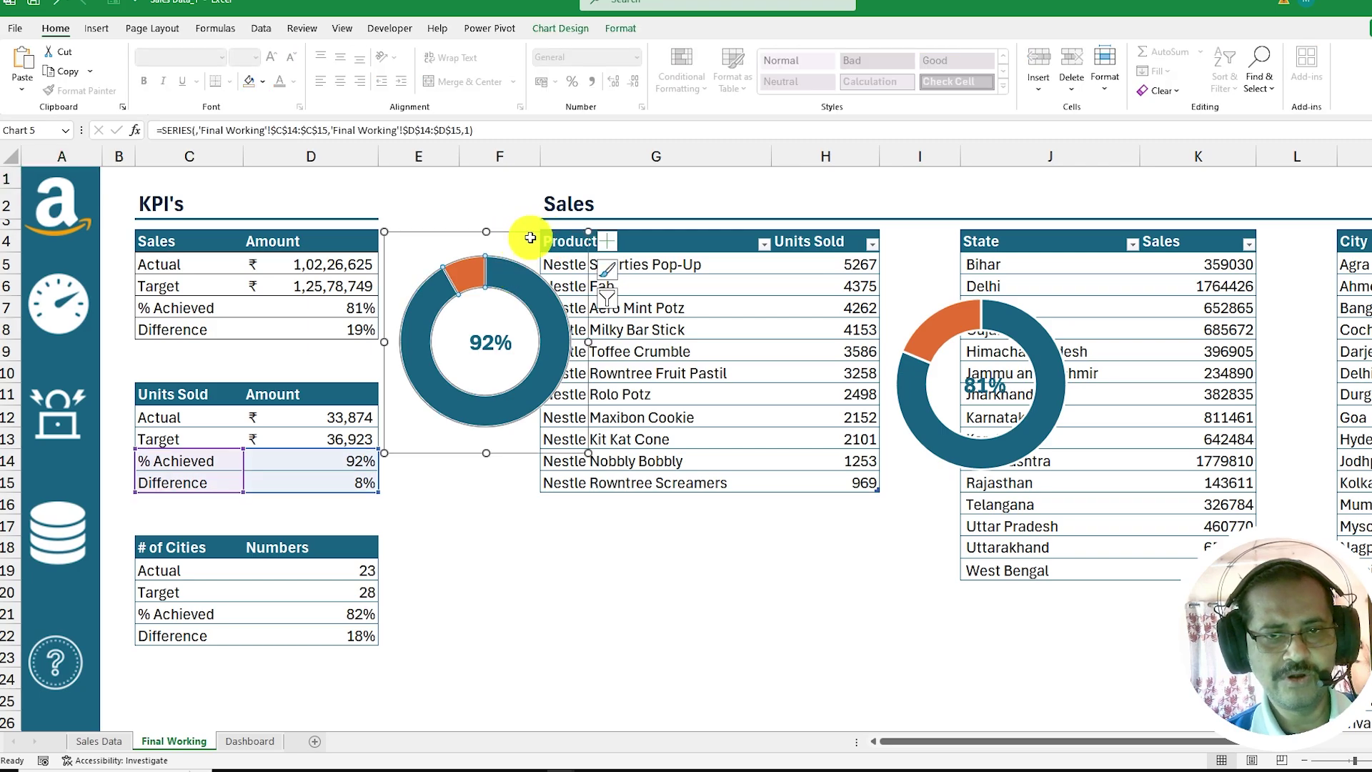
key(ctrl+x)
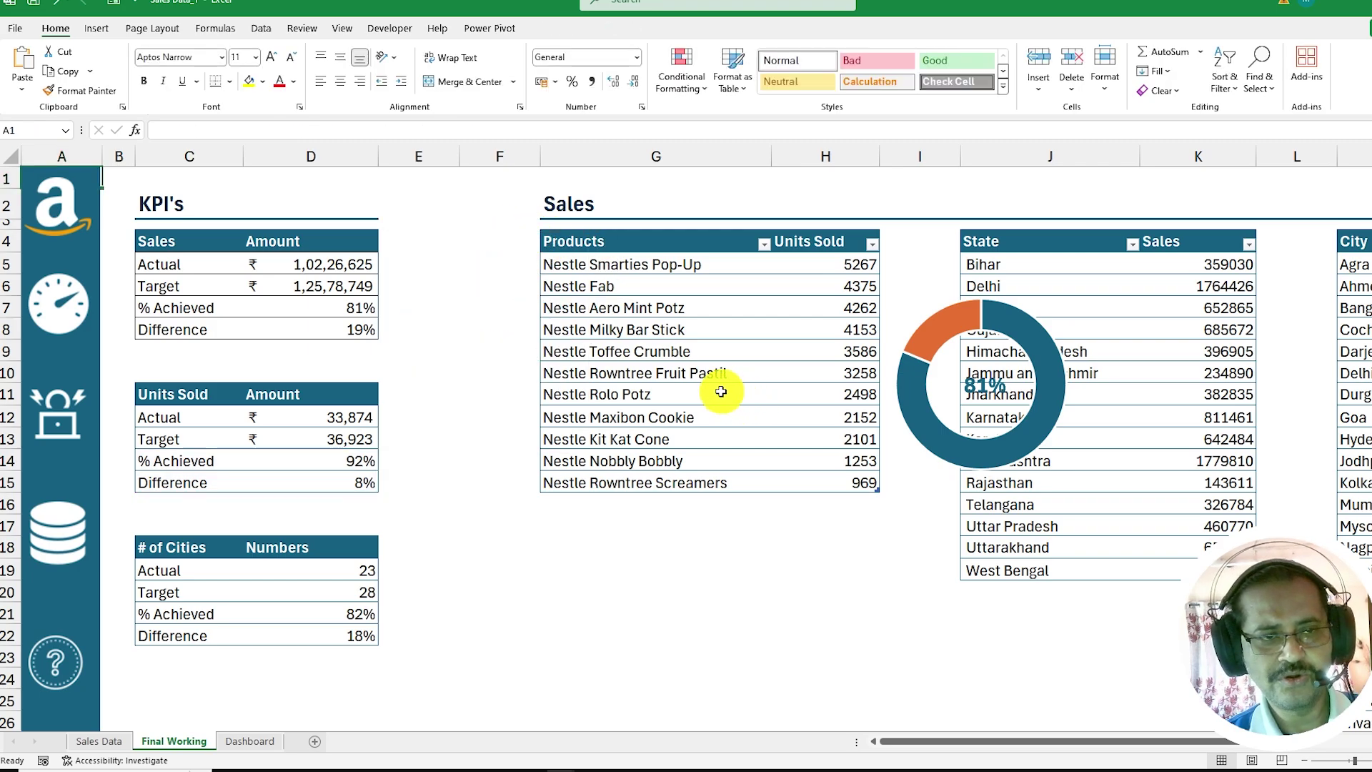
click(64, 301)
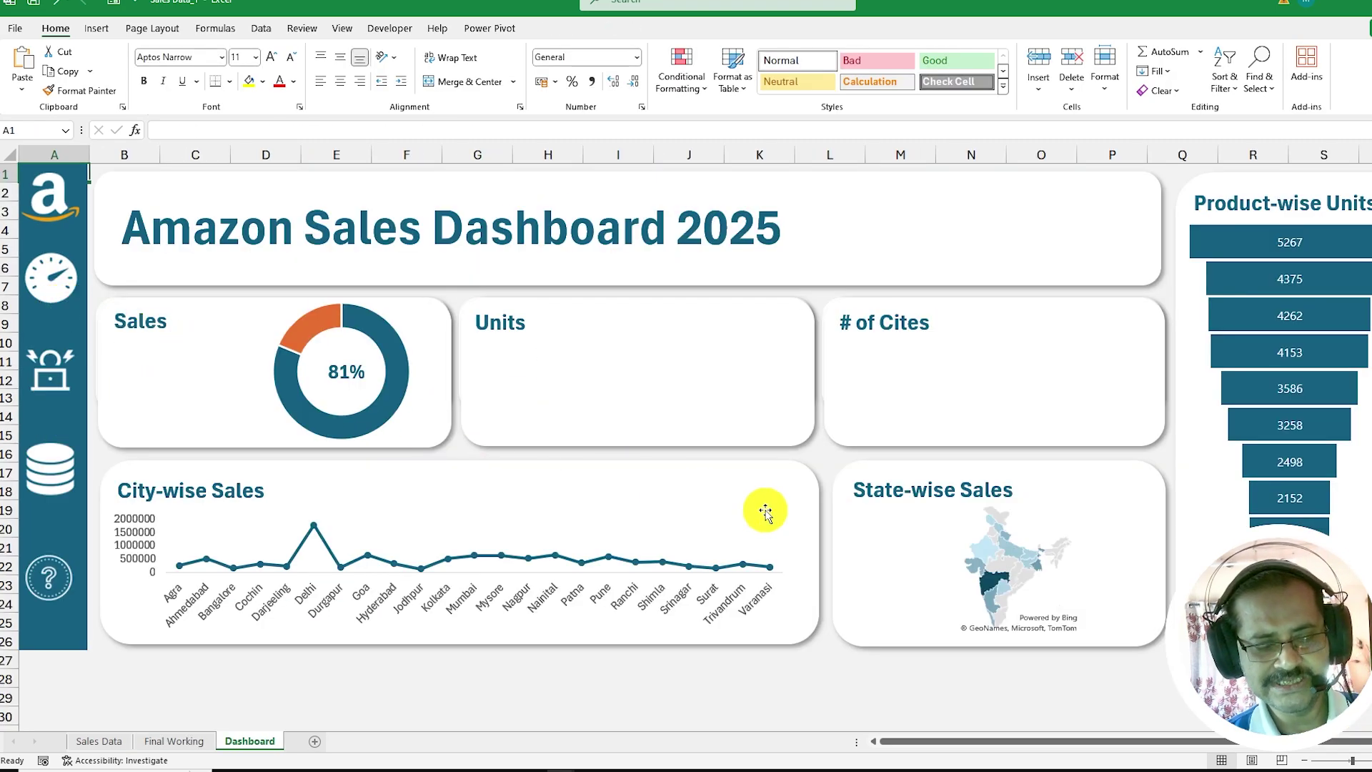
key(ctrl+v)
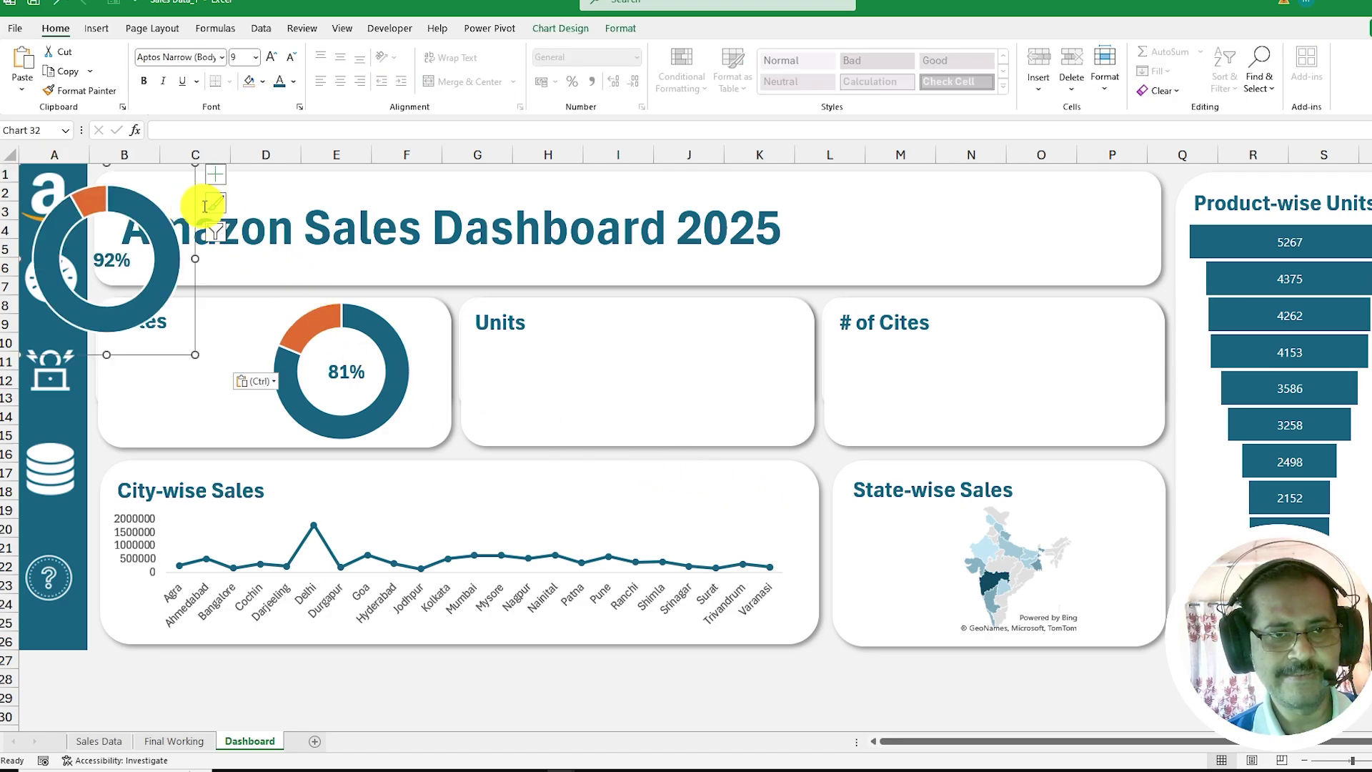
drag(198, 204, 787, 284)
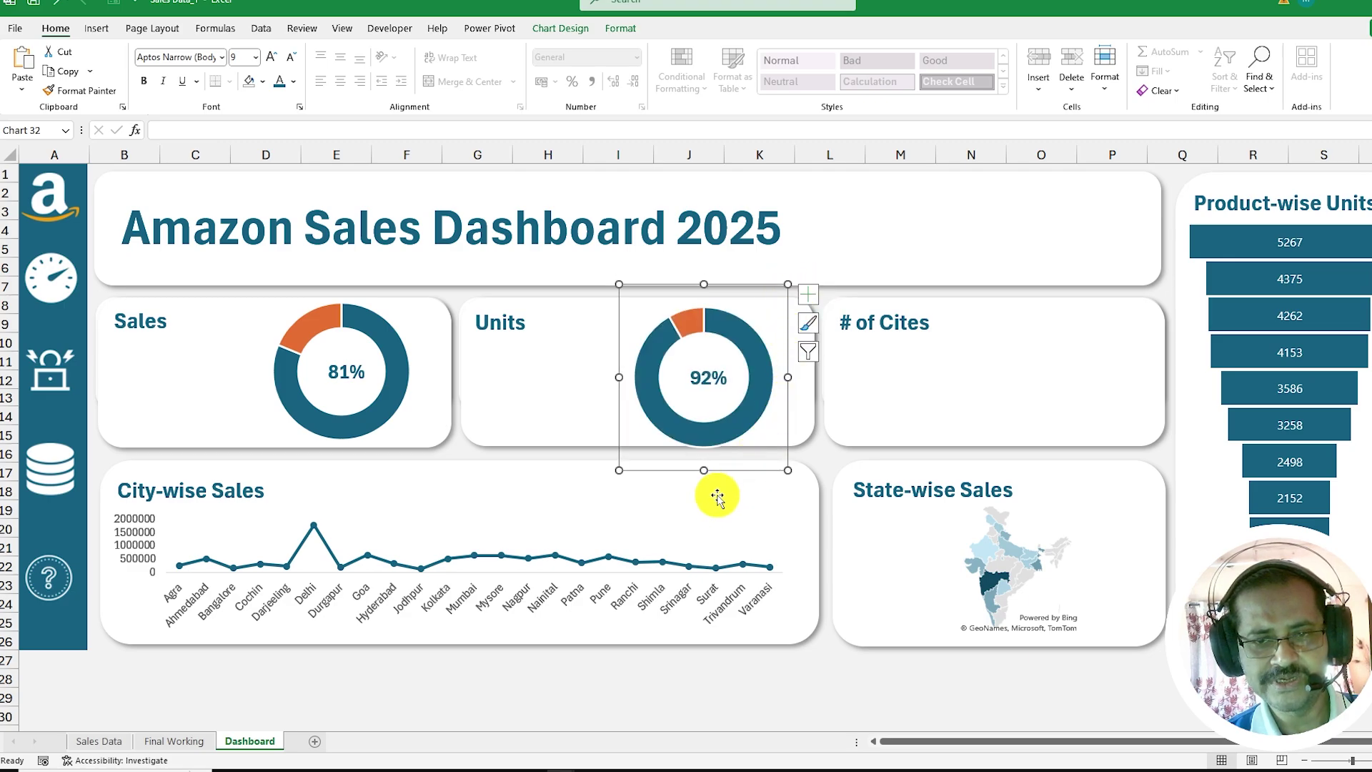
drag(787, 467, 792, 451)
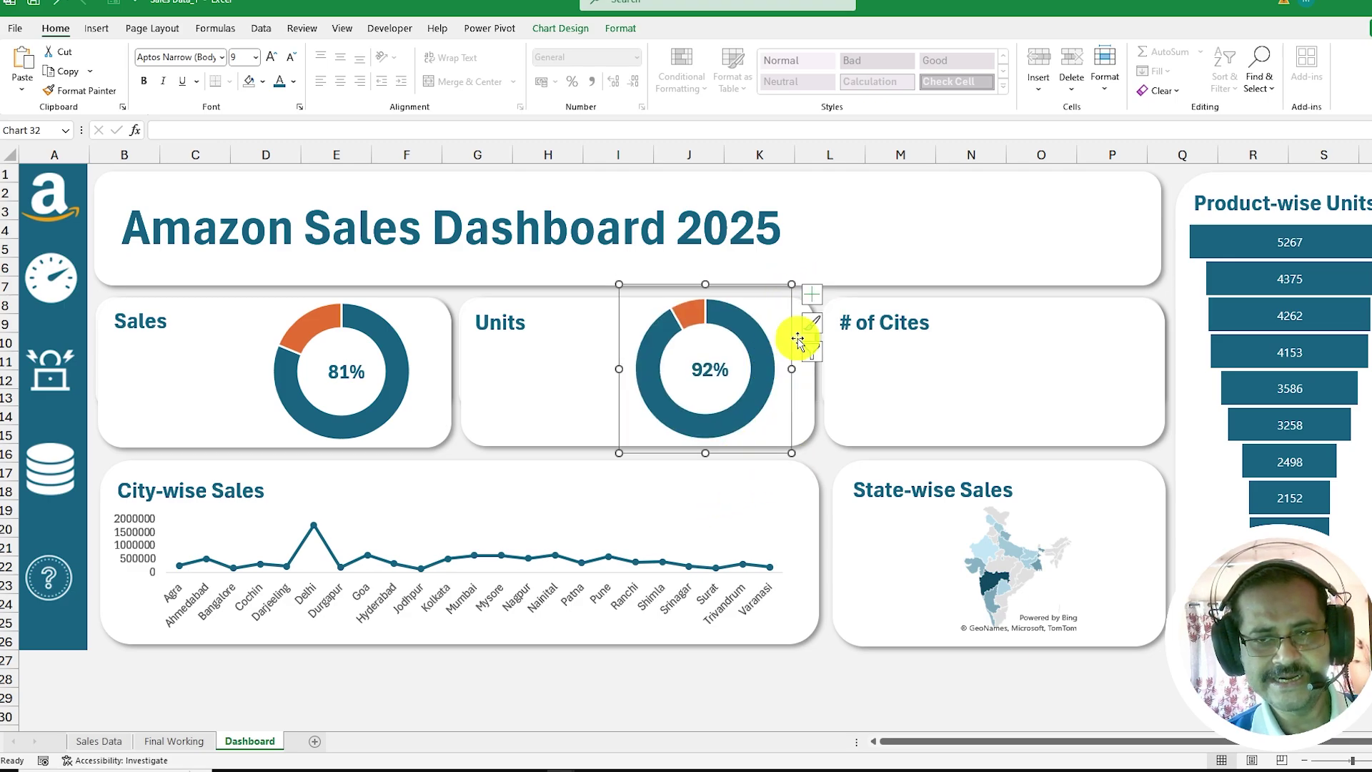
drag(793, 340, 804, 340)
key(Escape)
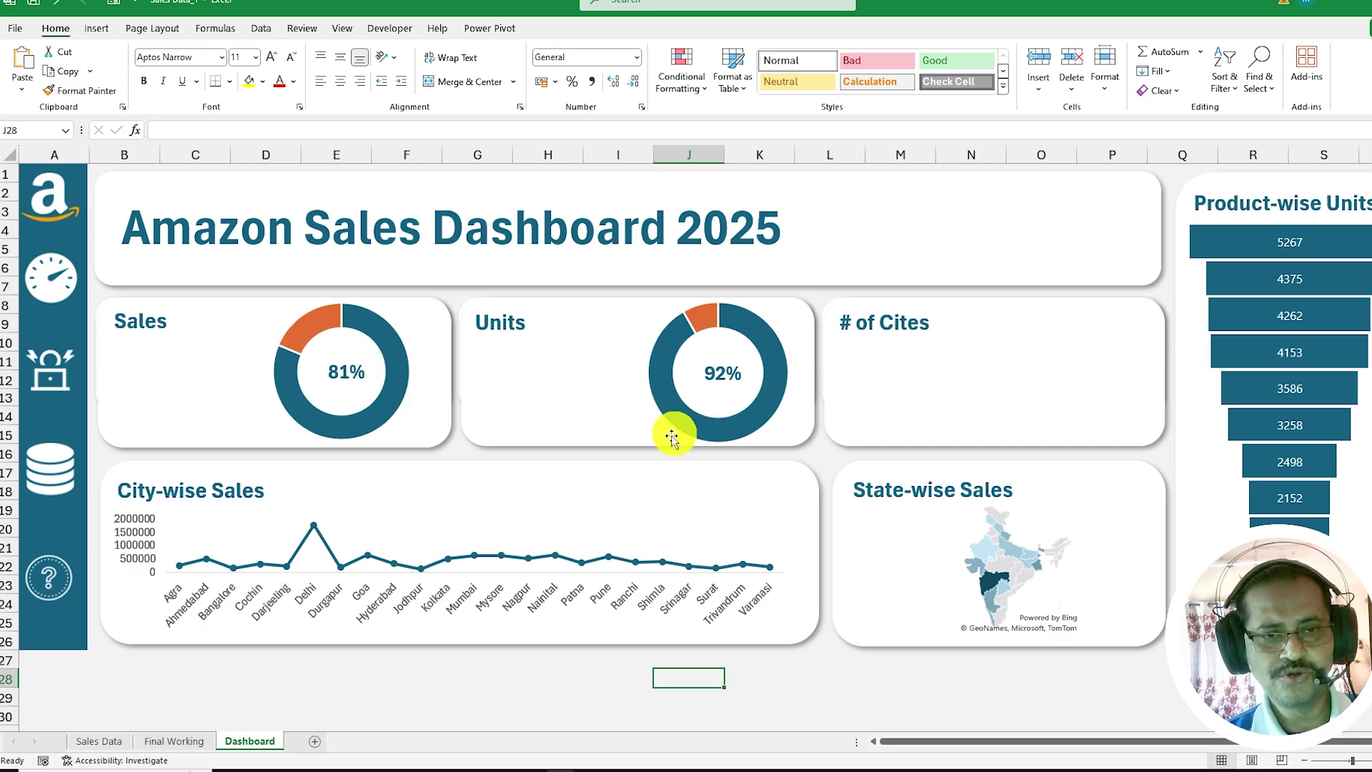
- Match the Units doughnut to the Sales doughnut's size by setting its height and width to 4.5 cm
click(388, 329)
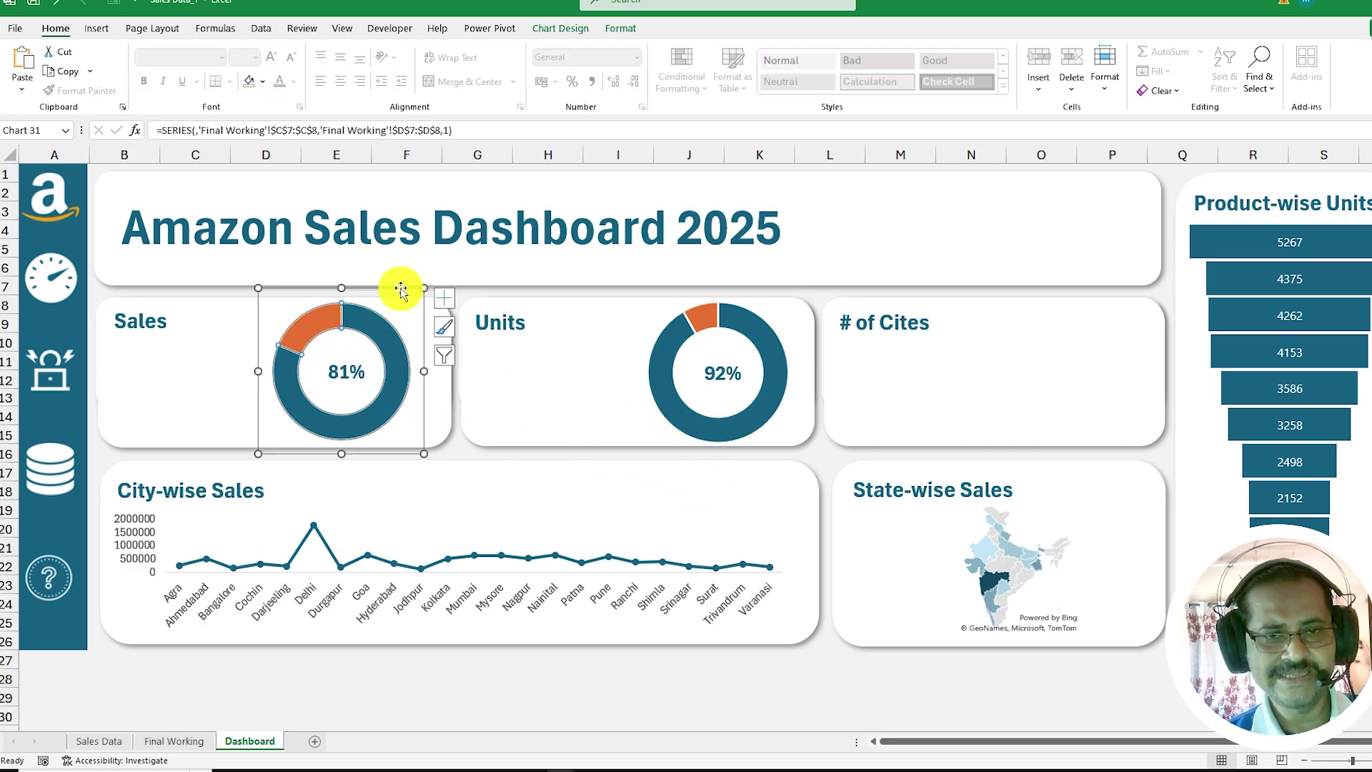
click(620, 30)
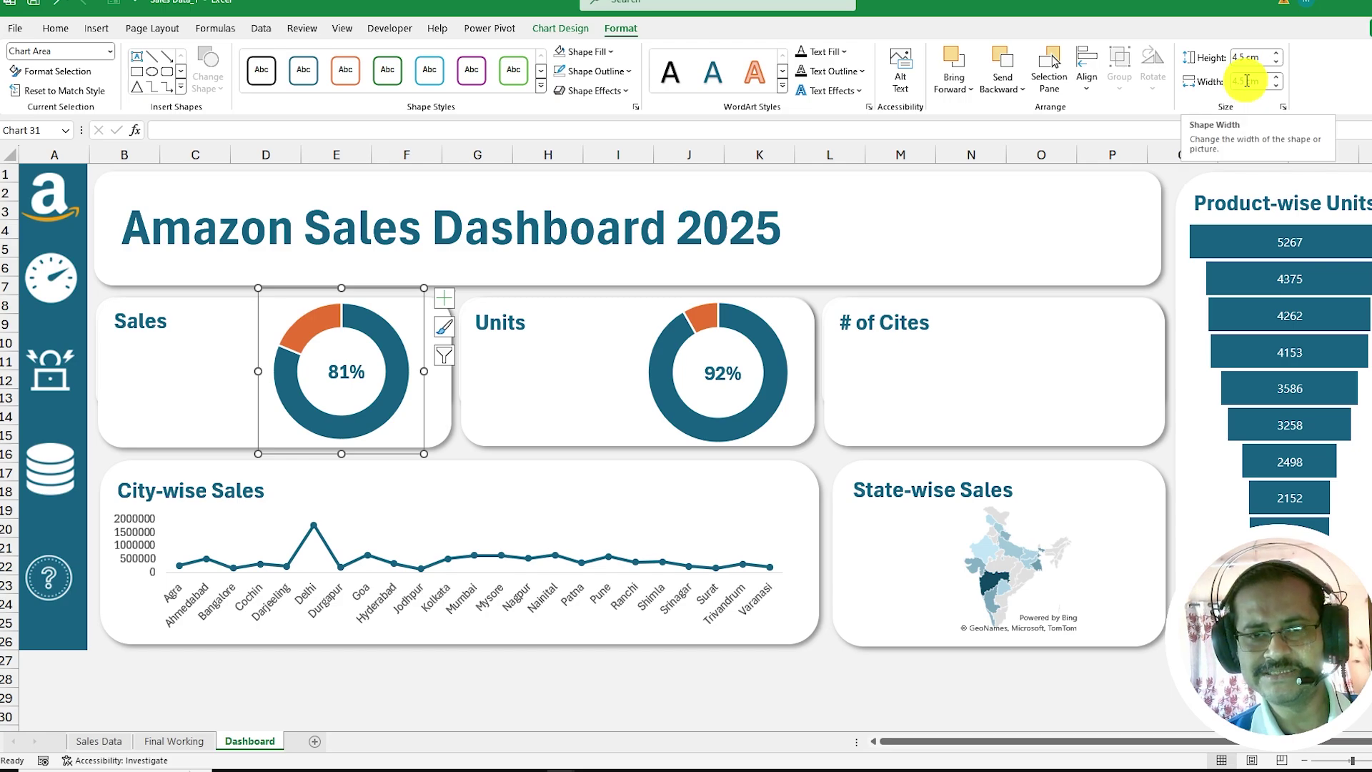
click(757, 315)
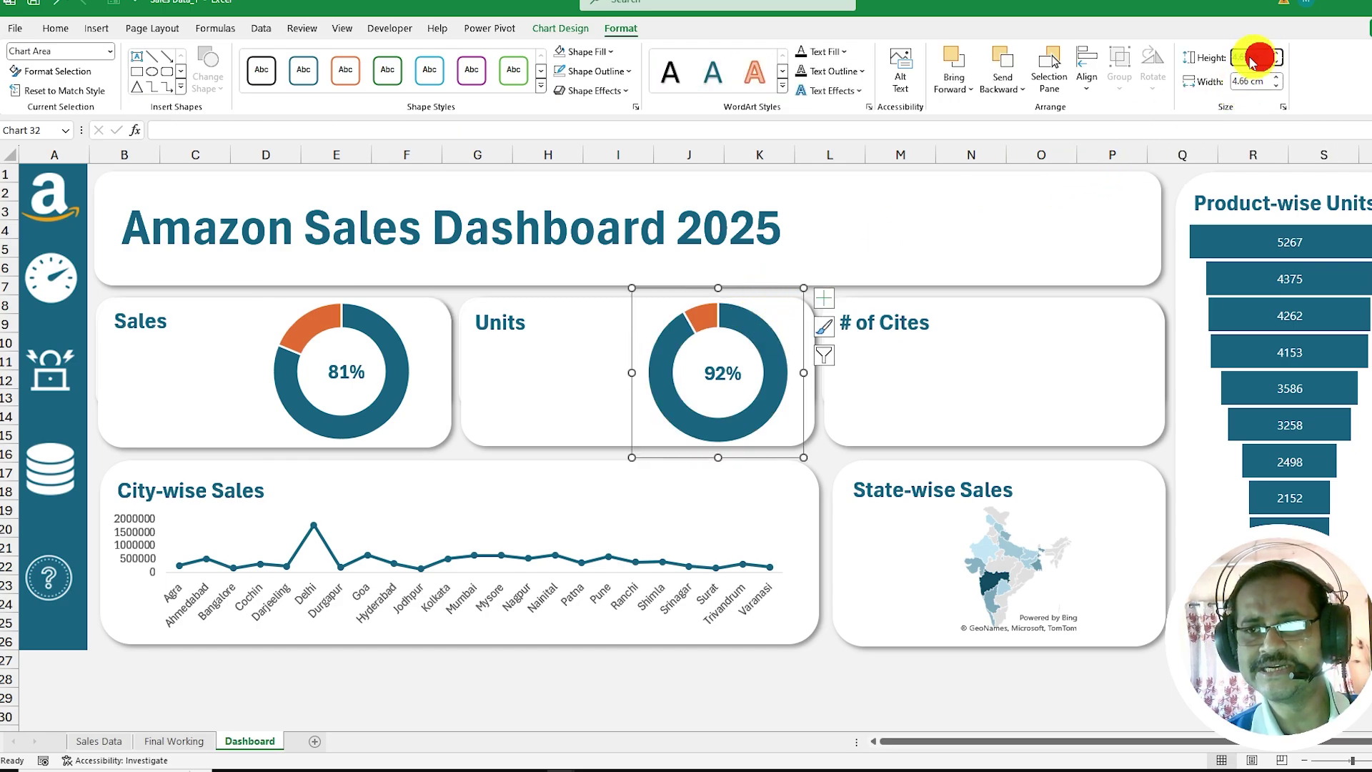
click(1252, 60)
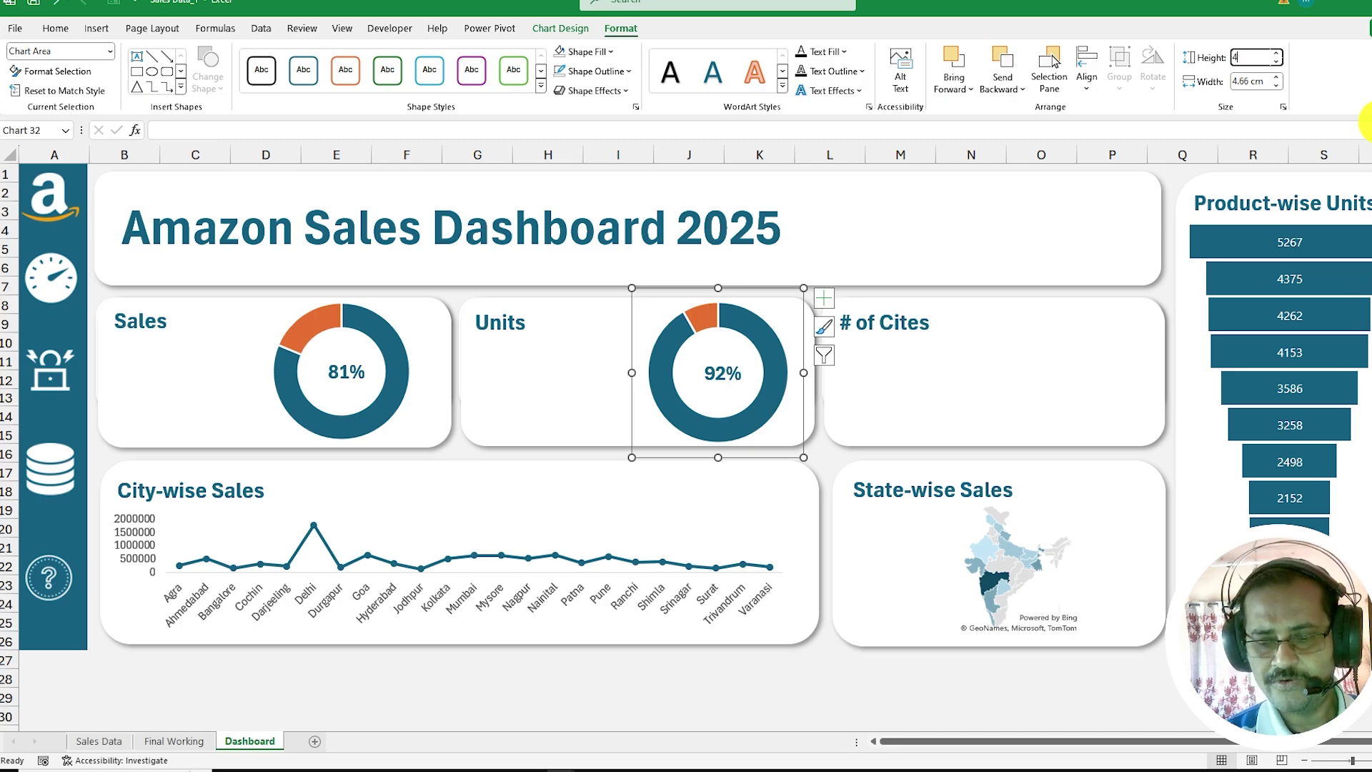
key(Tab)
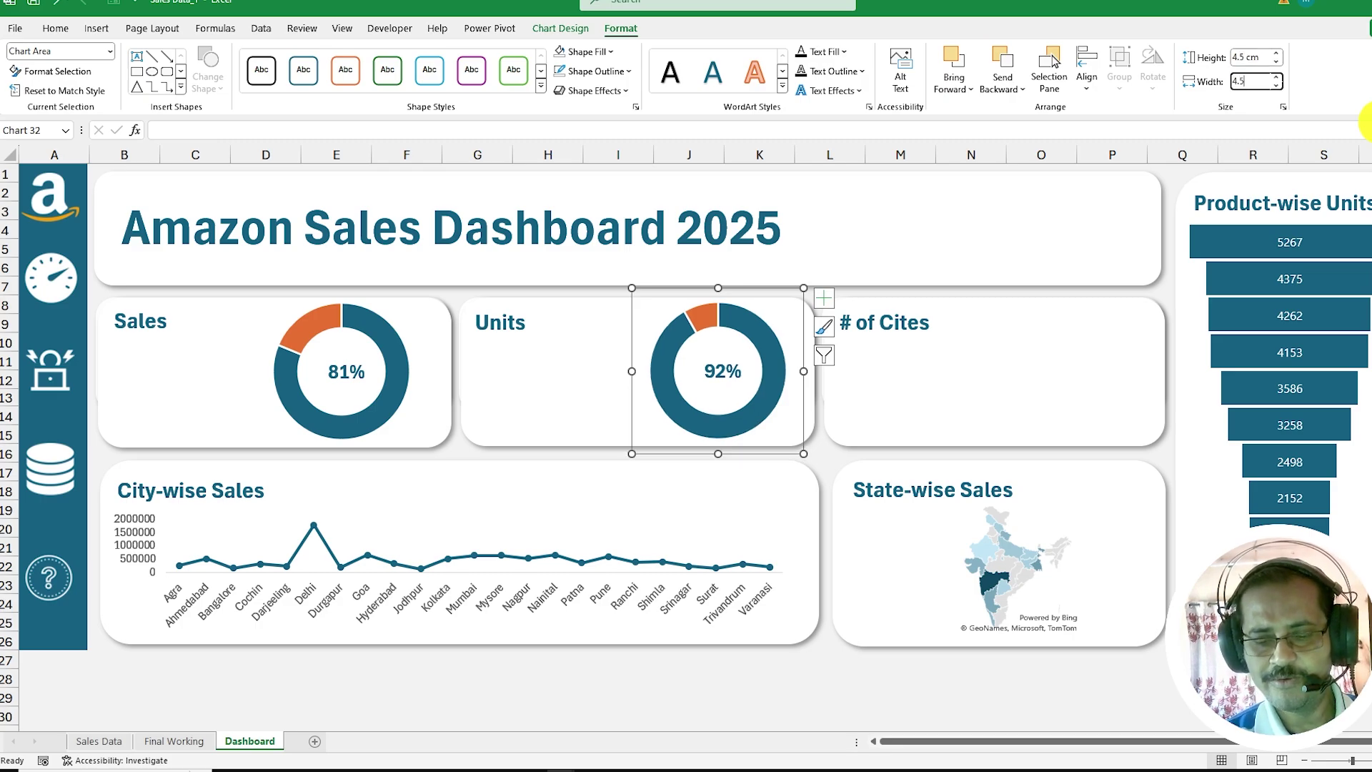
text(4.5)
key(Return)
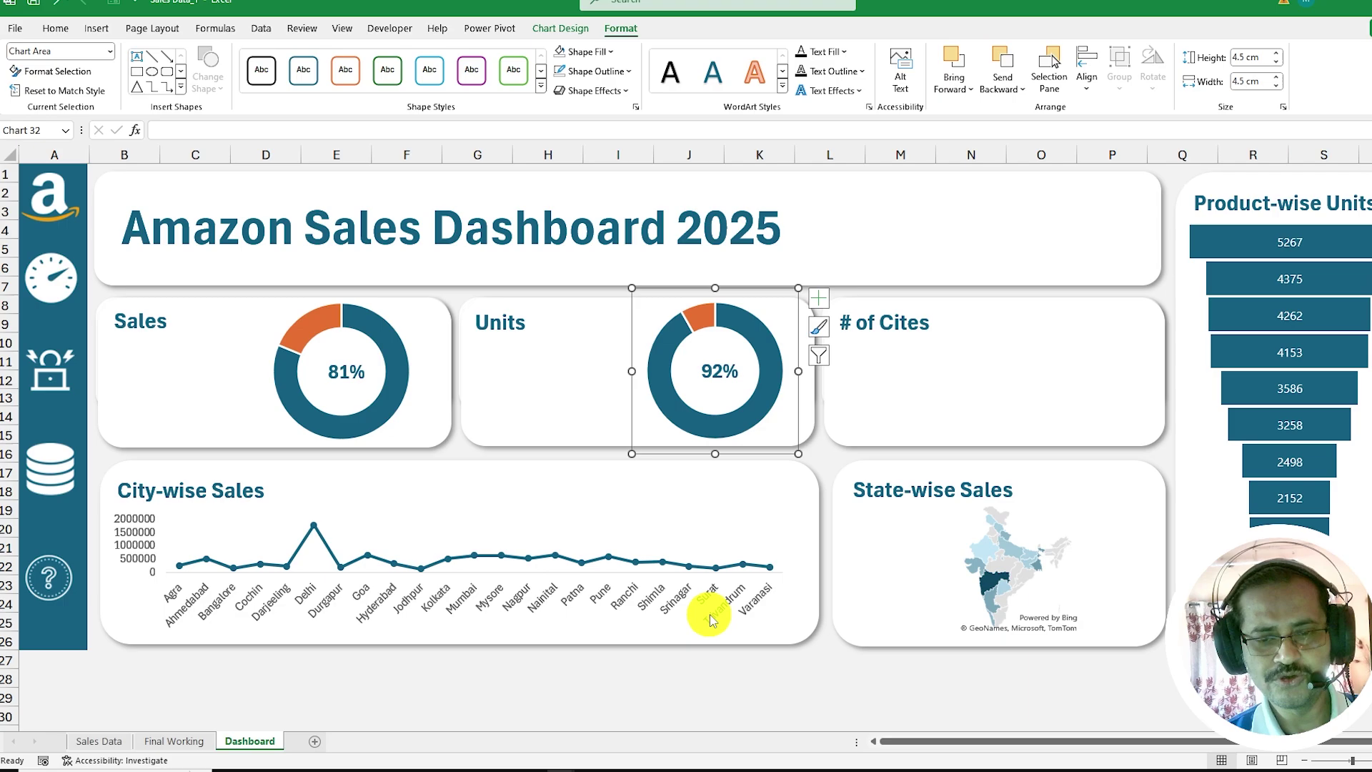
key(Escape)
- On Final Working, place the remaining doughnut beside the KPI tables and shift its source to the # of Cities % Achieved and Difference rows, C21:D22
click(63, 291)
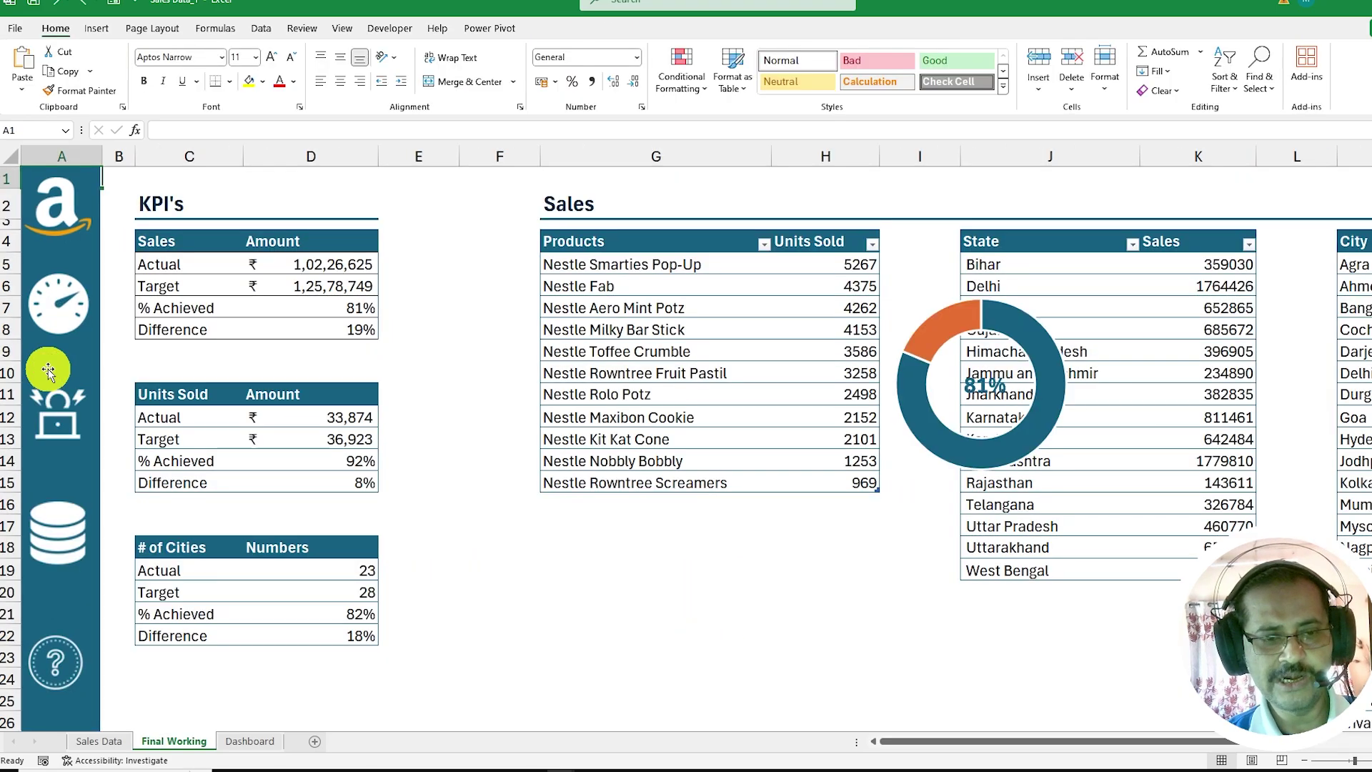
click(1047, 302)
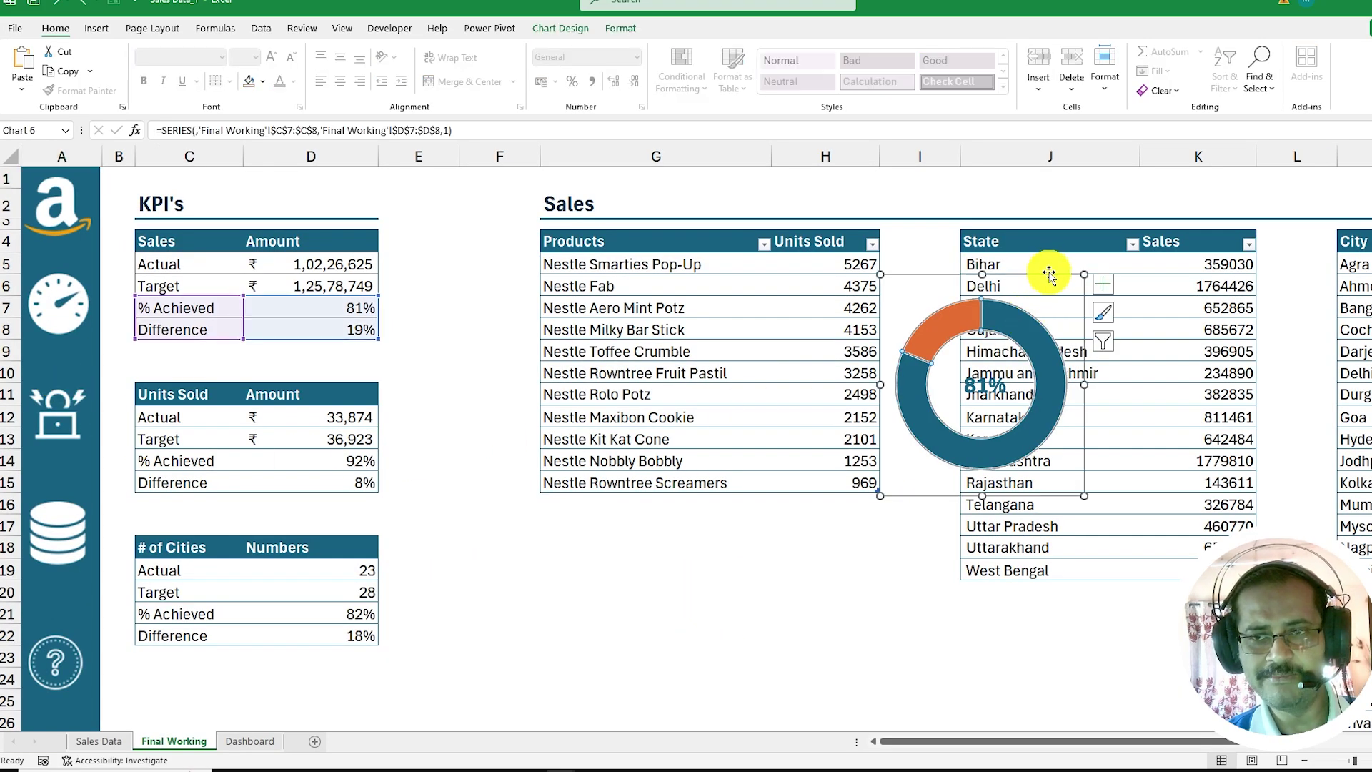
drag(1050, 269, 550, 222)
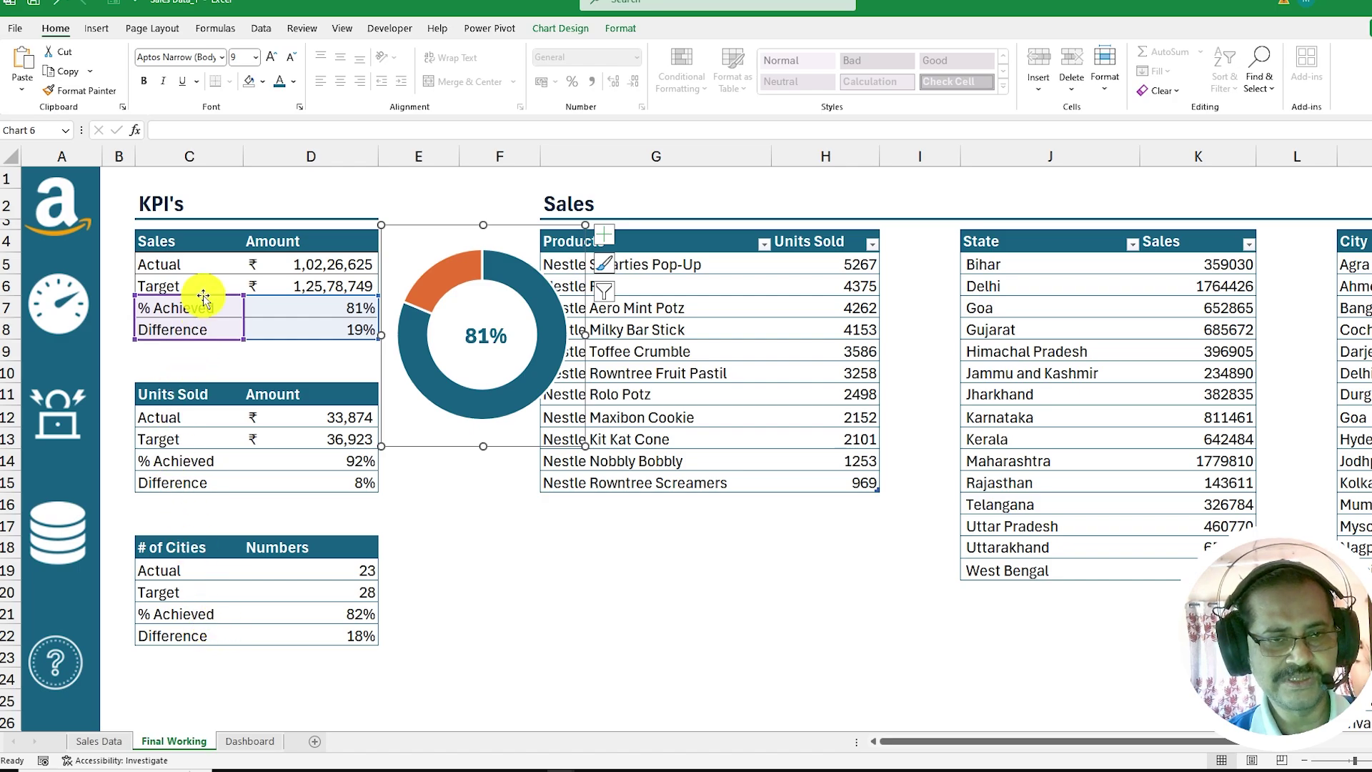
drag(203, 295, 193, 618)
- Relink the doughnut's percentage text box to the # of Cities % Achieved cell with ='Final Working'!$D$21
click(493, 306)
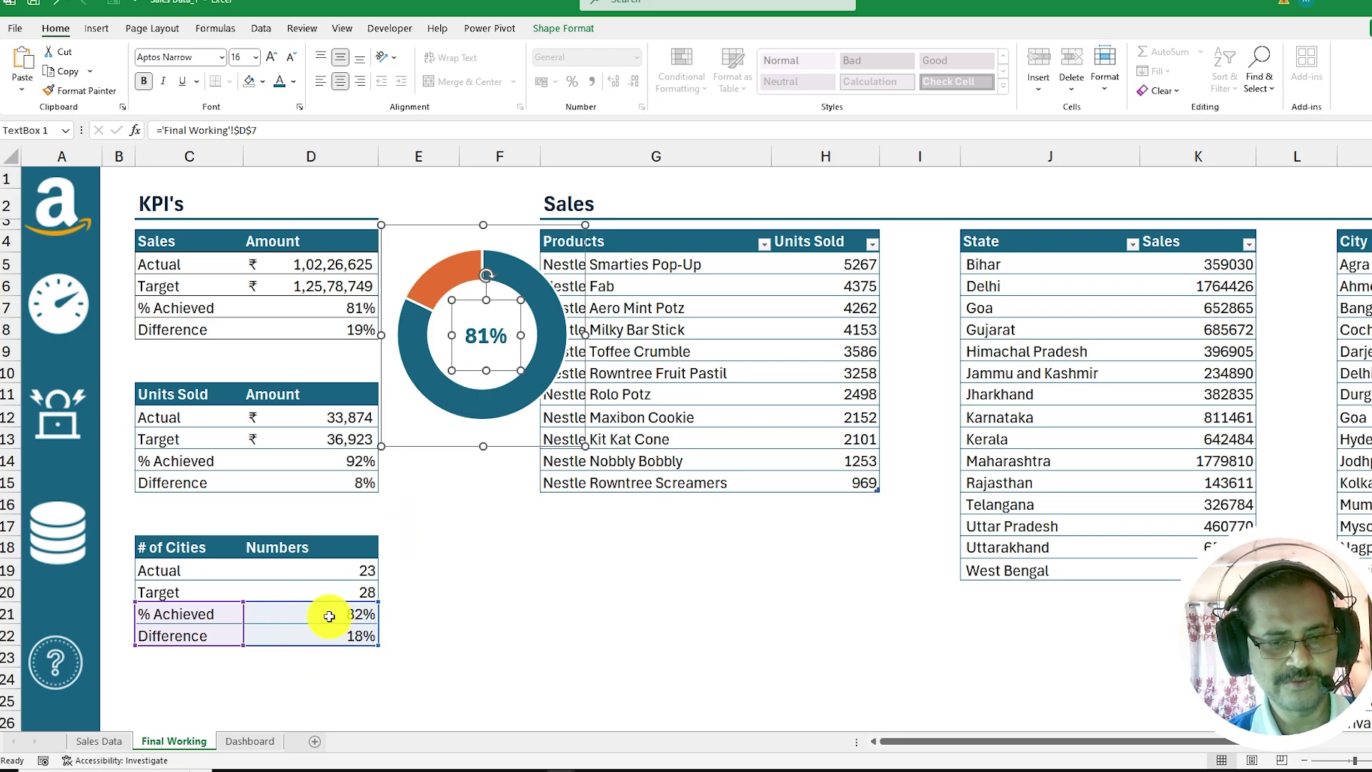
click(400, 134)
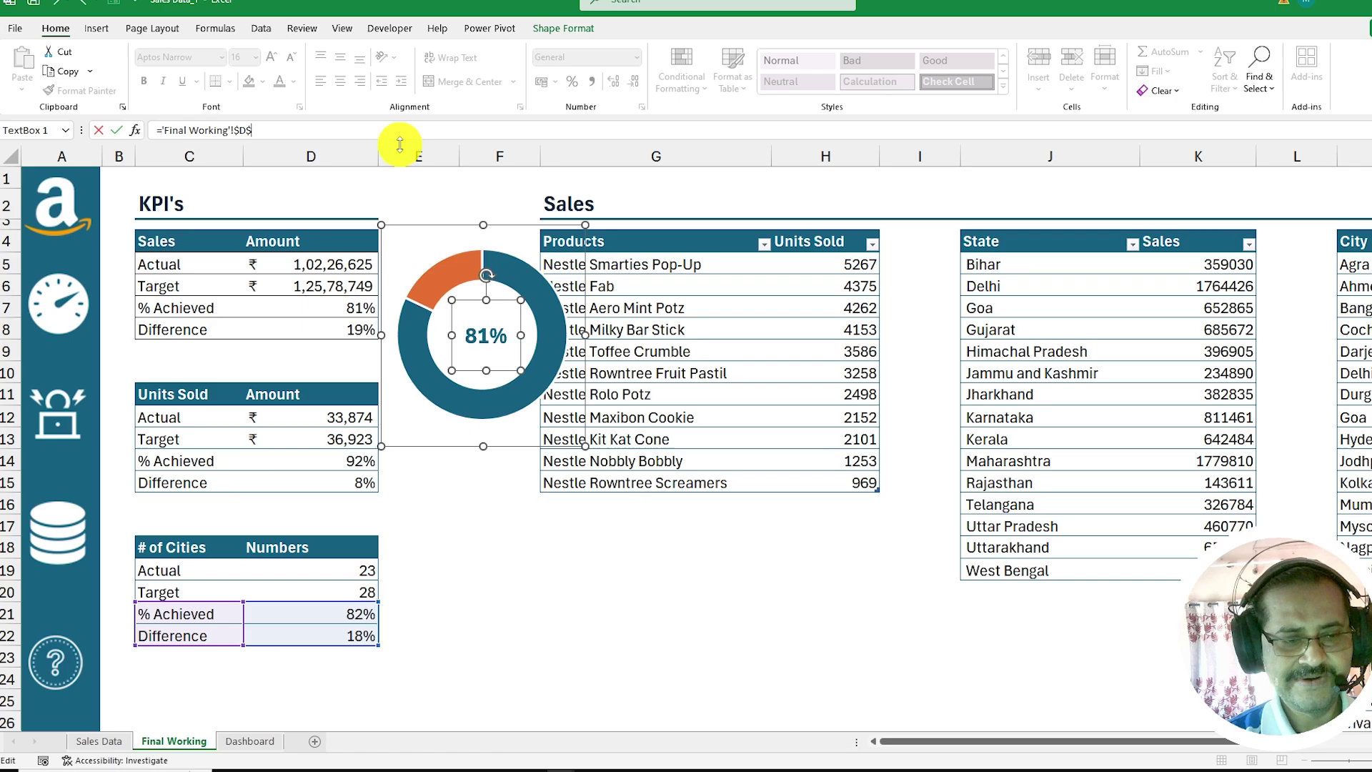
key(Return)
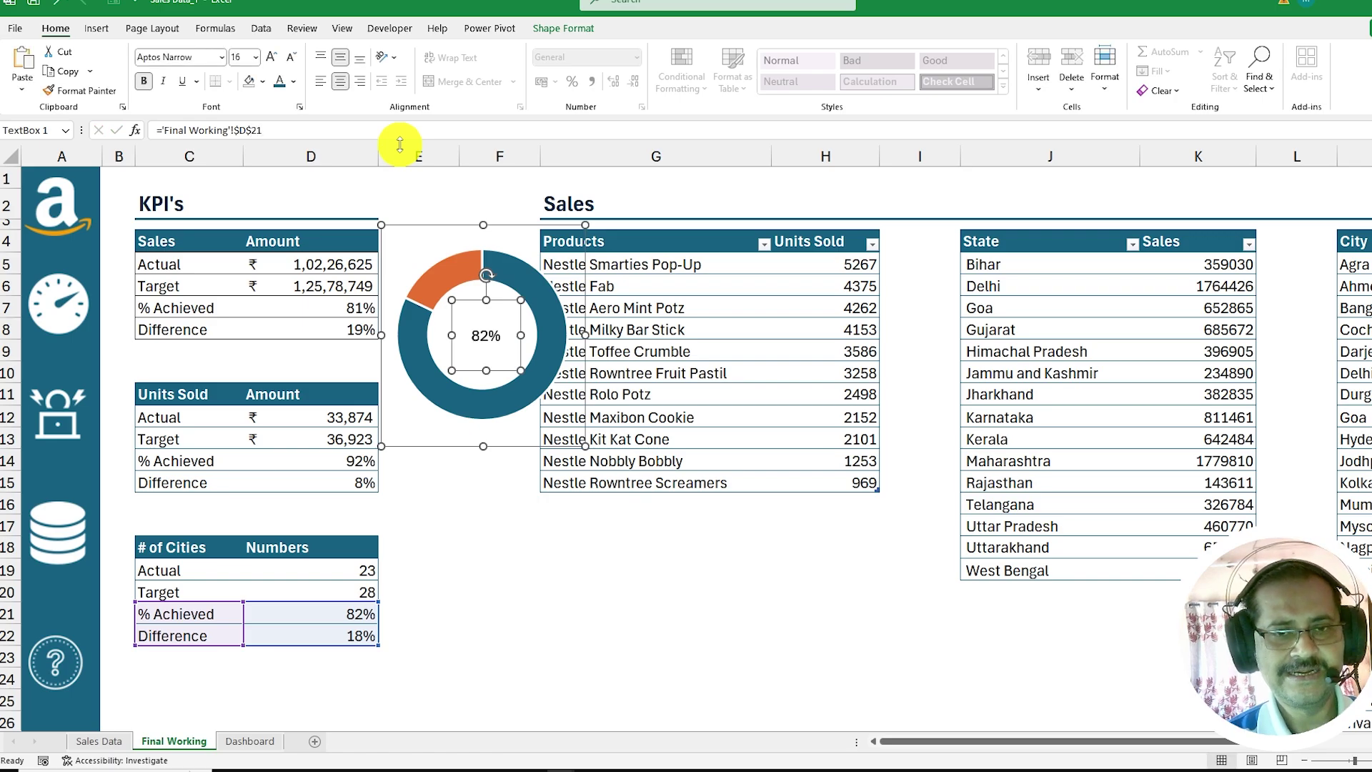
- Move the # of Cities doughnut from Final Working to the Dashboard and place it over the # of Cites card
key(Escape)
click(838, 484)
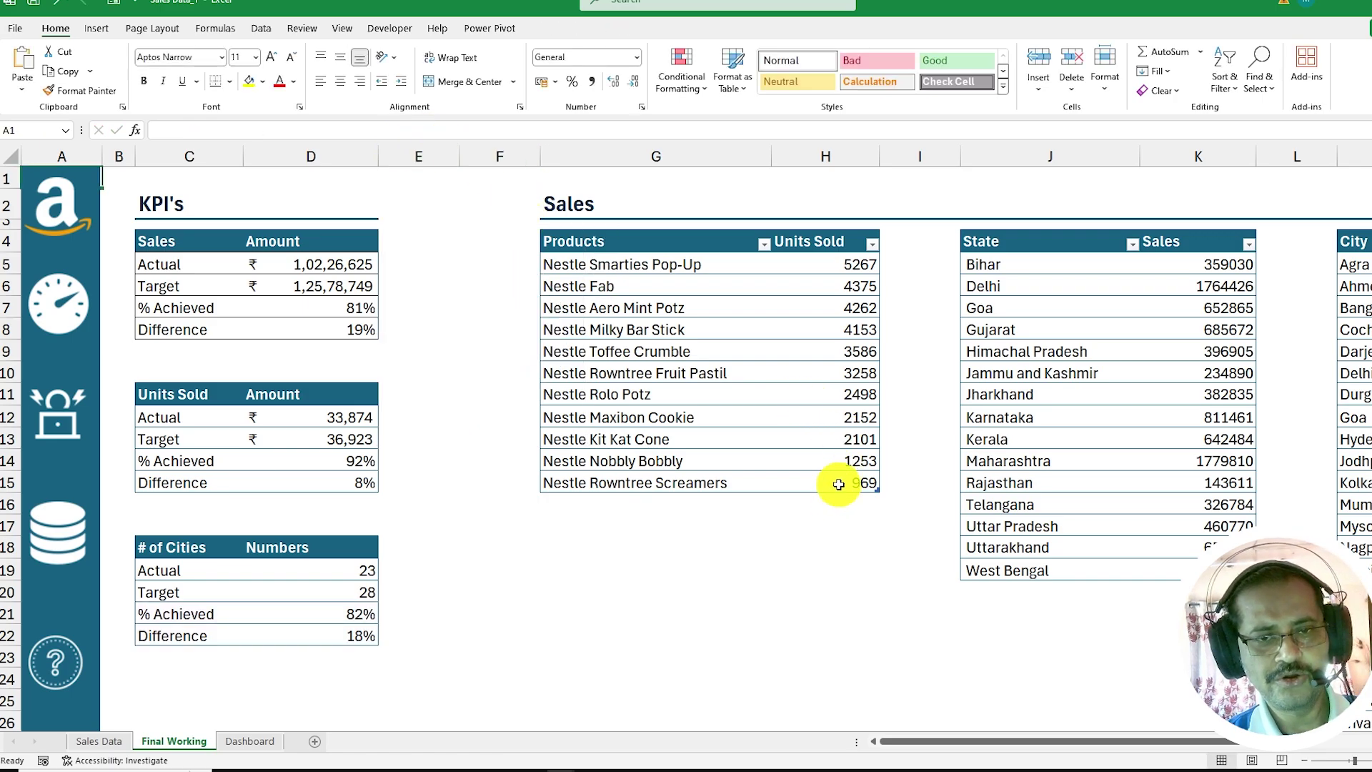
click(51, 314)
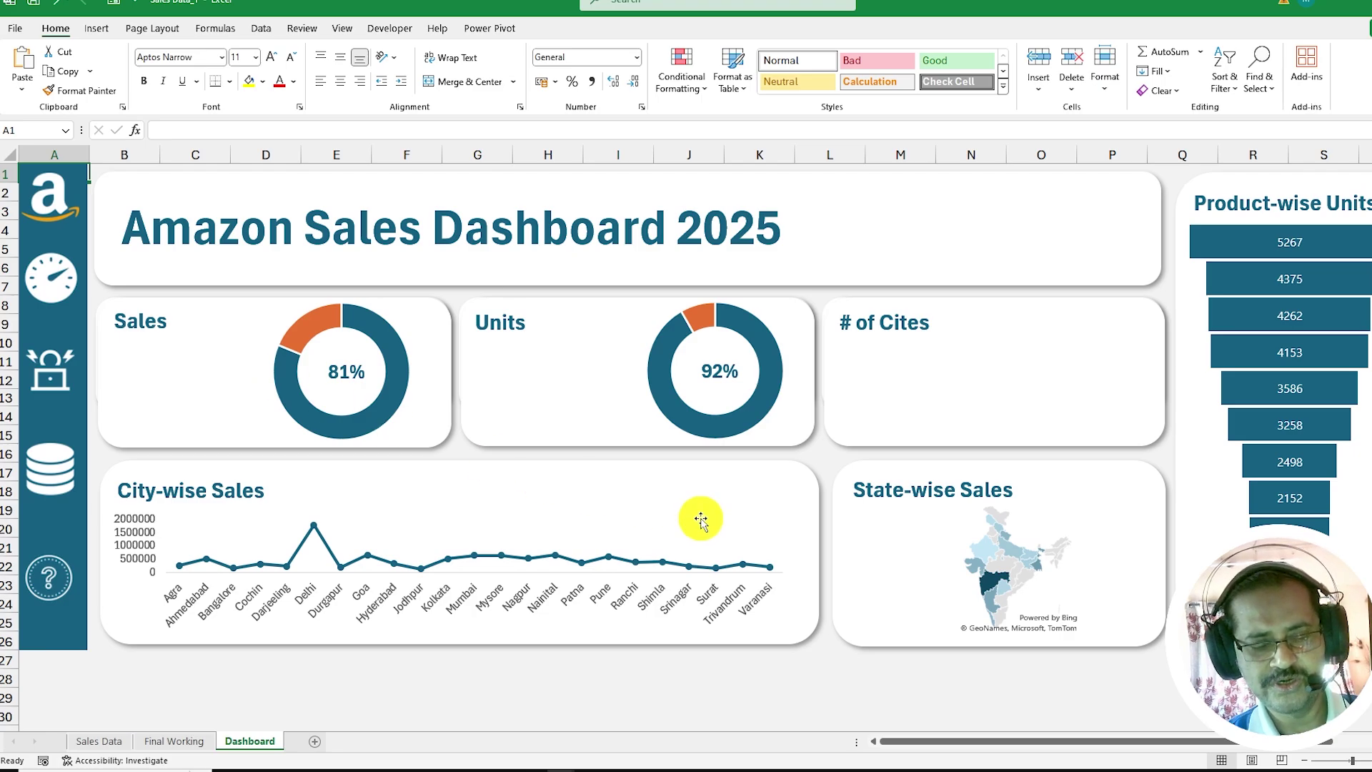
key(ctrl+v)
drag(193, 193, 1116, 312)
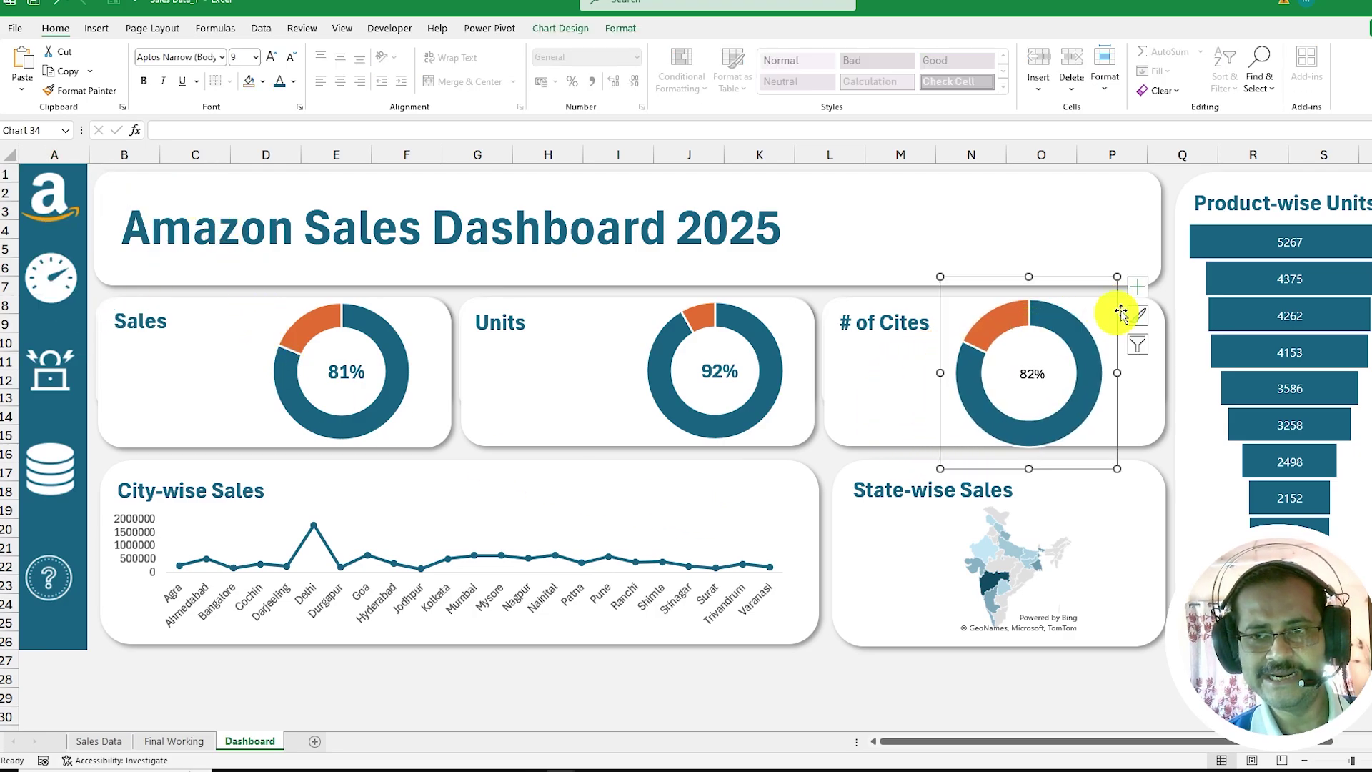
- Set the cities doughnut's height and width to 4.5 cm and align it inside its card like the other doughnuts
click(626, 33)
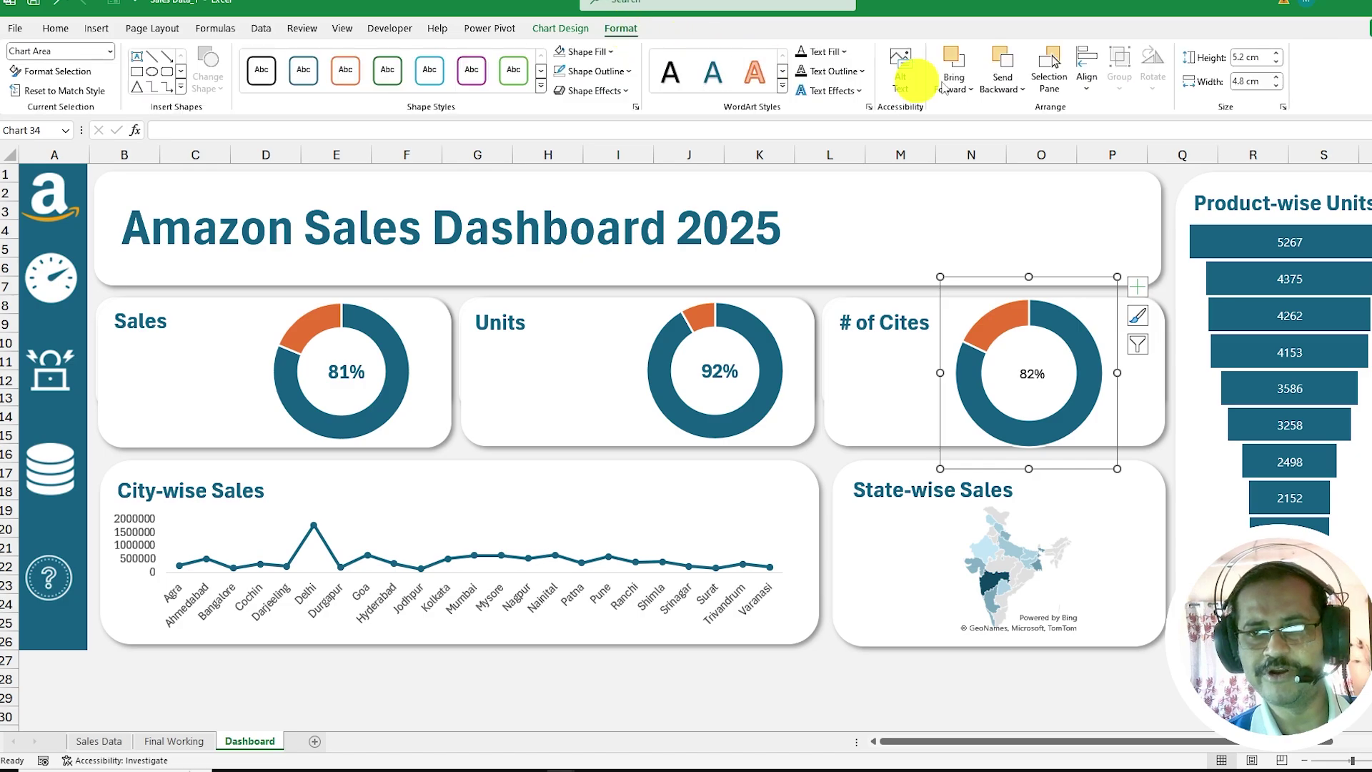
drag(1261, 58, 1234, 54)
text(4.5)
key(Tab)
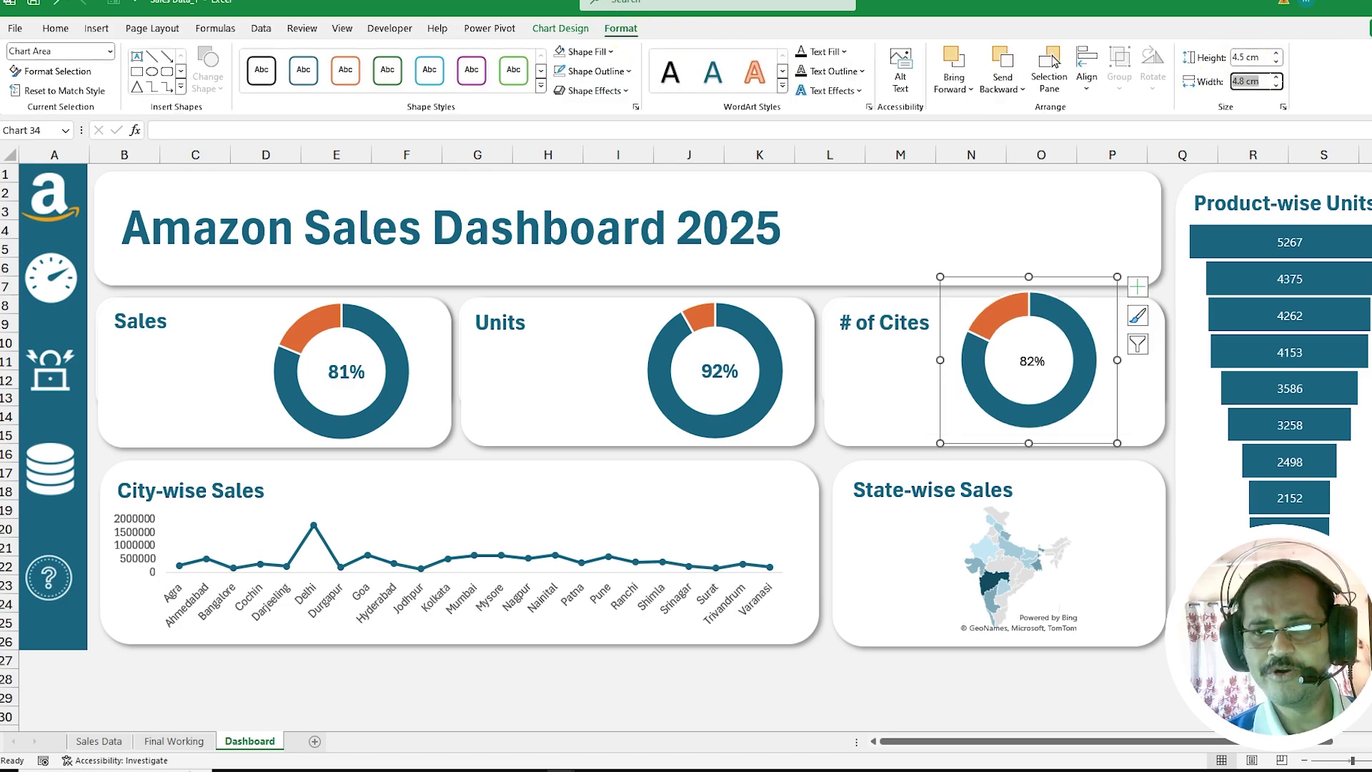
text(4.5)
key(Return)
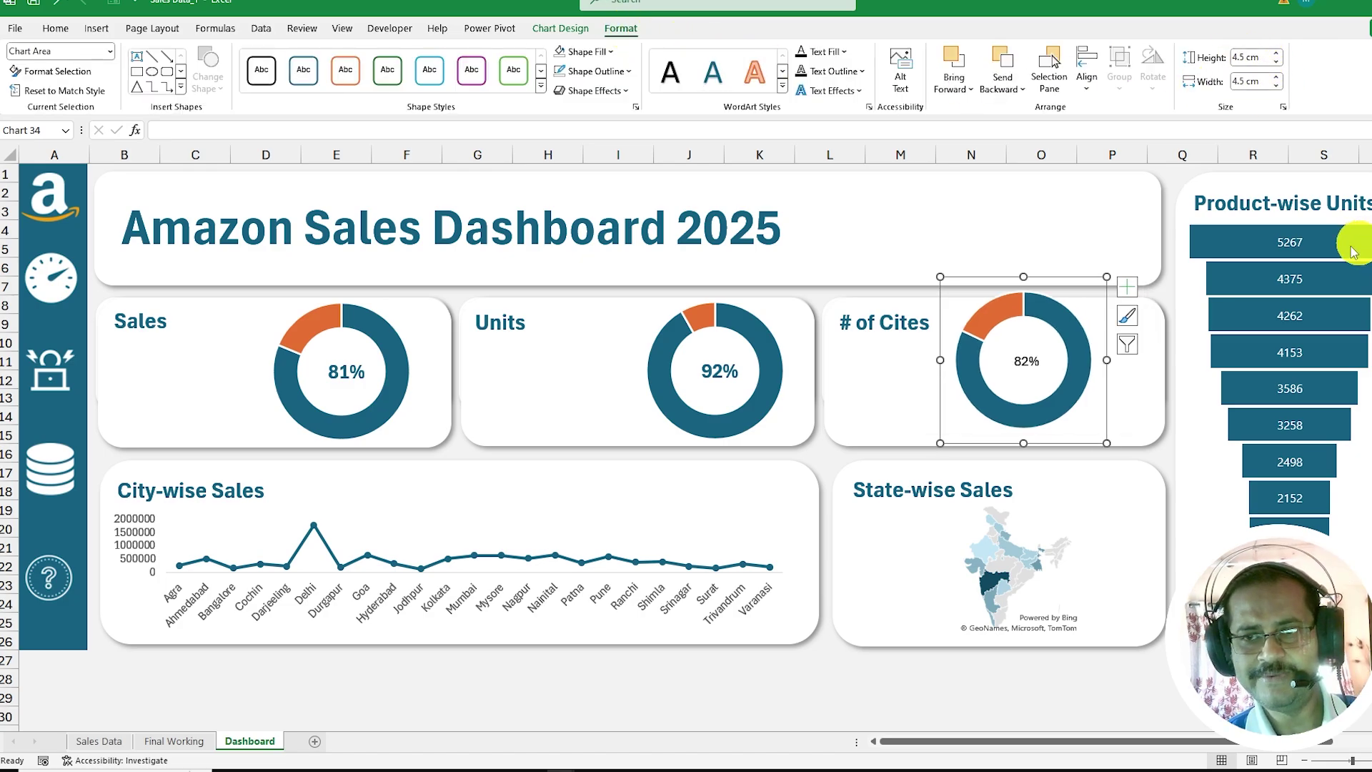
drag(1106, 386, 1154, 397)
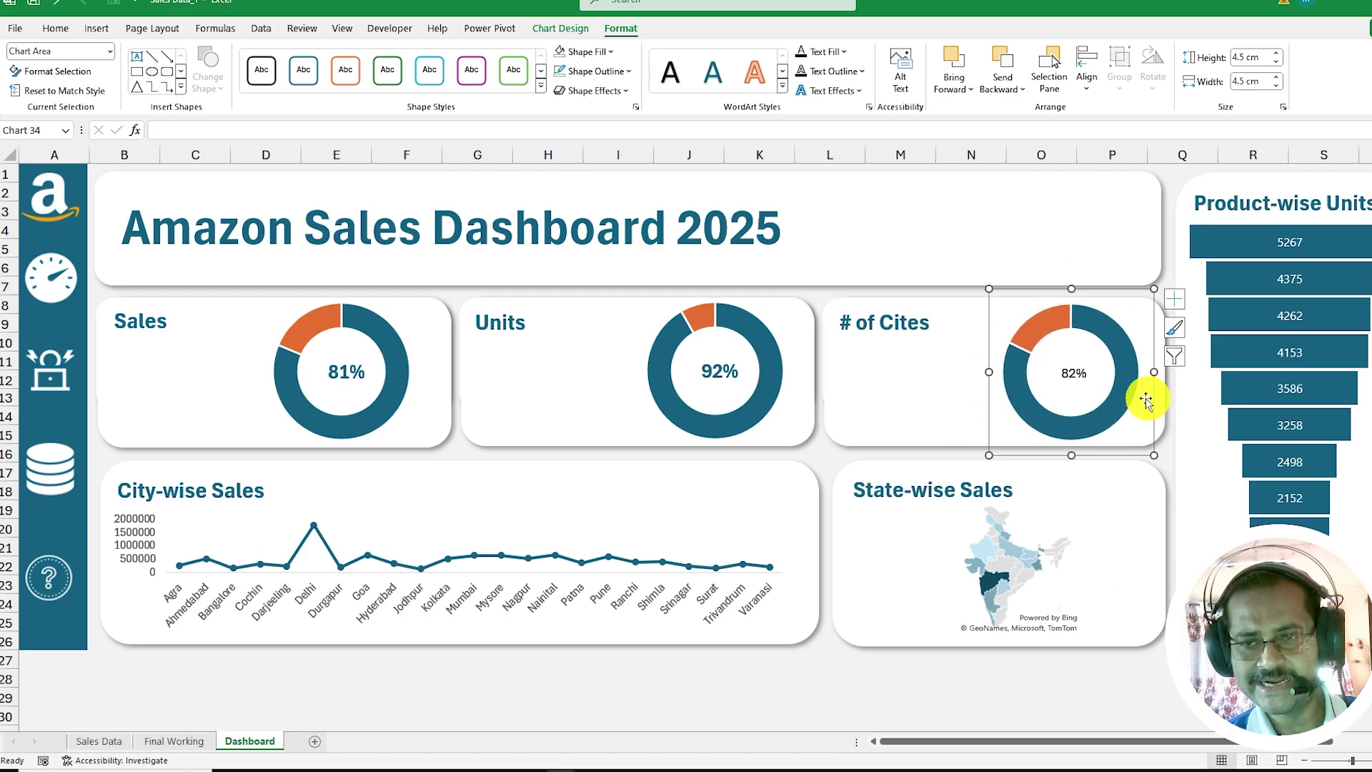
- Copy the text formatting from the Units doughnut's percentage onto the cities doughnut's percentage
click(715, 368)
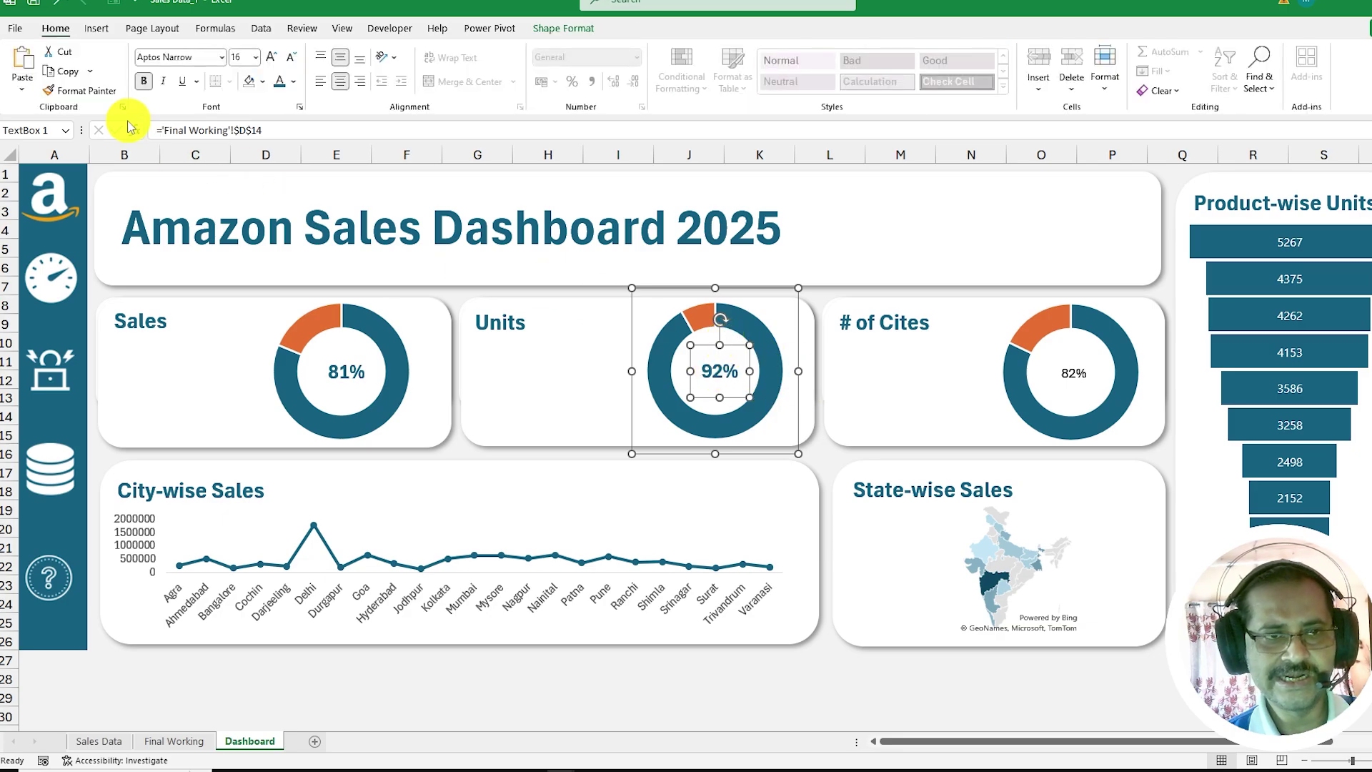
click(81, 90)
click(1067, 374)
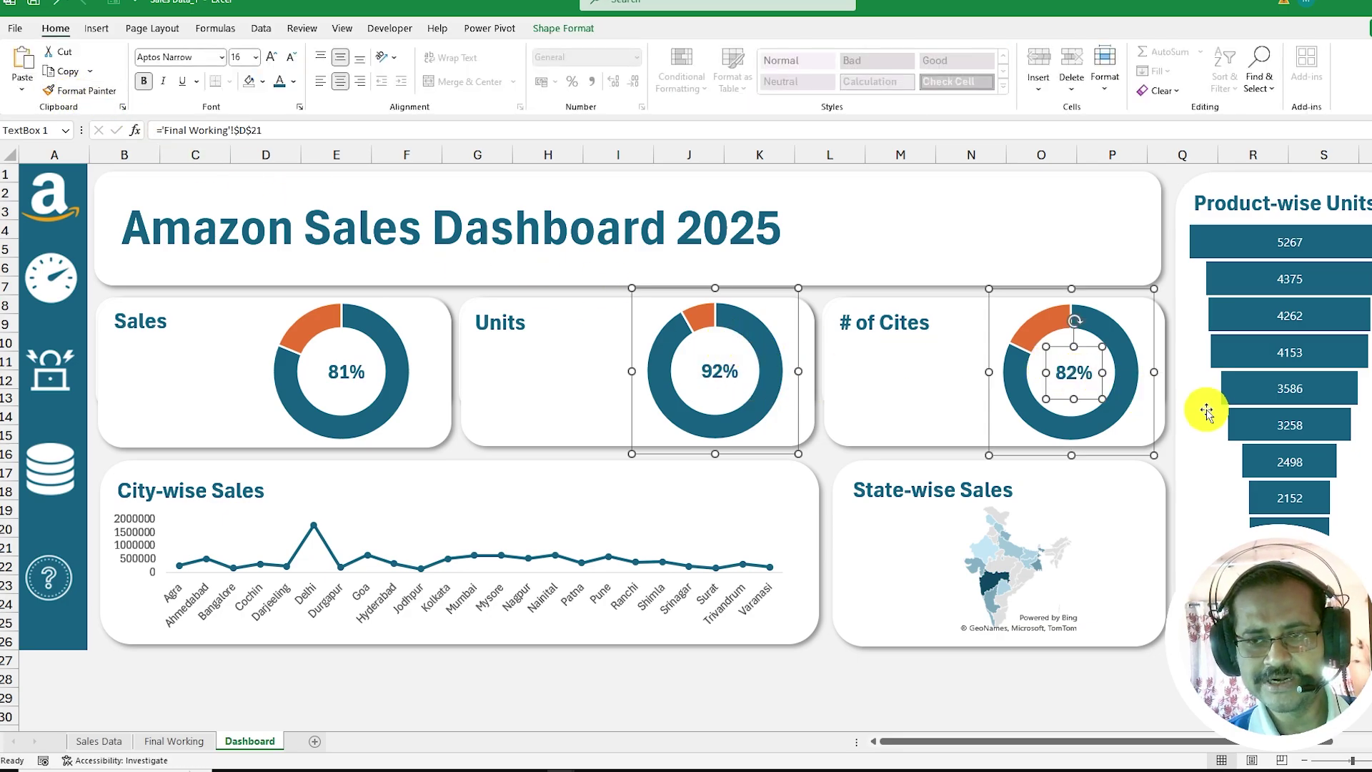
click(605, 671)
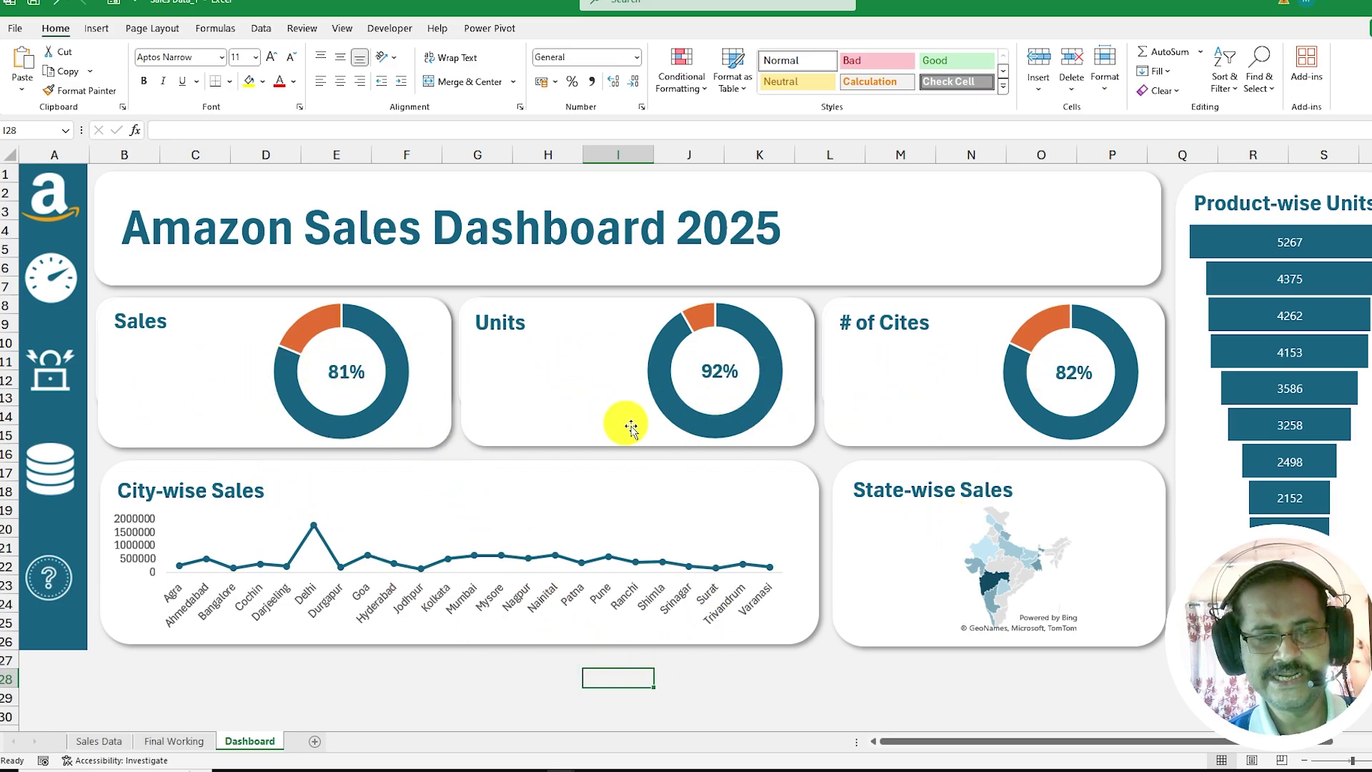
- Place a copy of the Sales heading text box directly below the original in the Sales card and open its text for editing
click(168, 334)
click(379, 677)
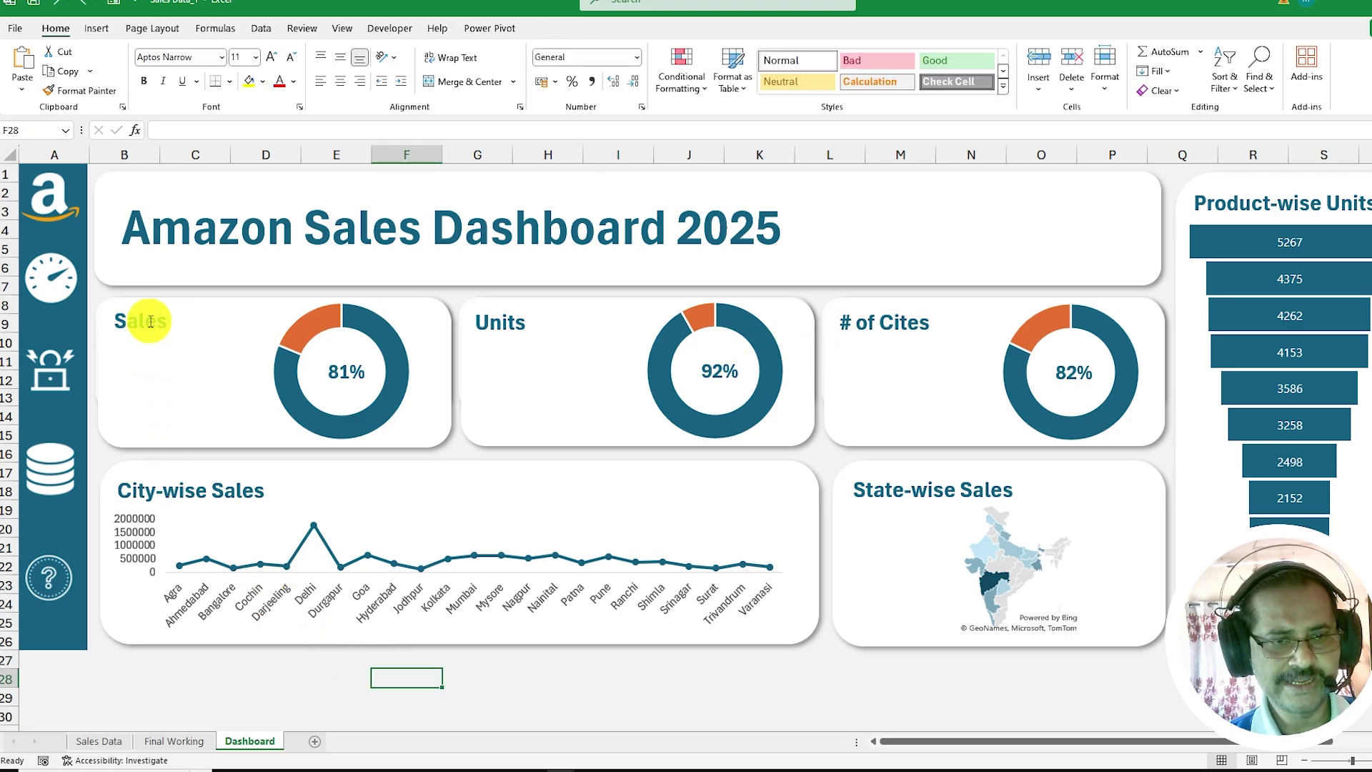
click(150, 322)
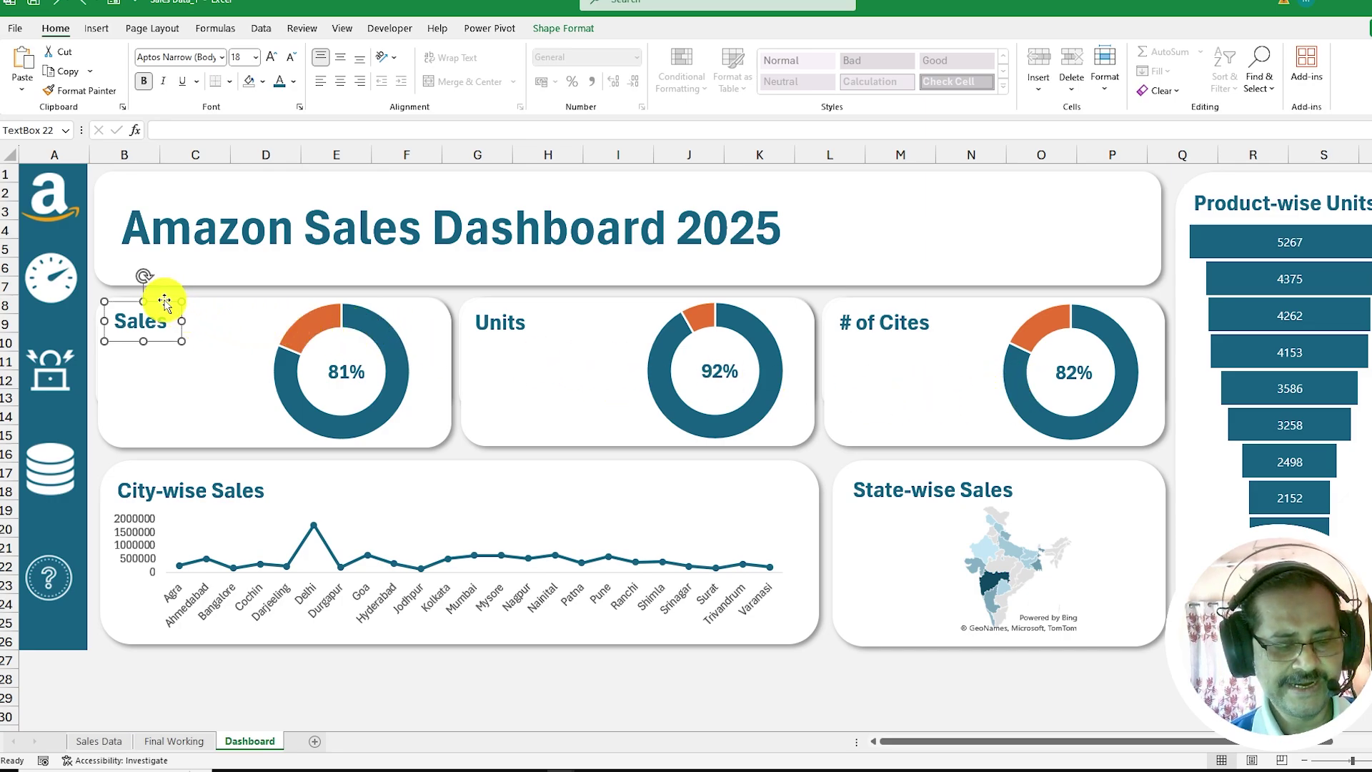
drag(157, 301, 157, 361)
click(170, 372)
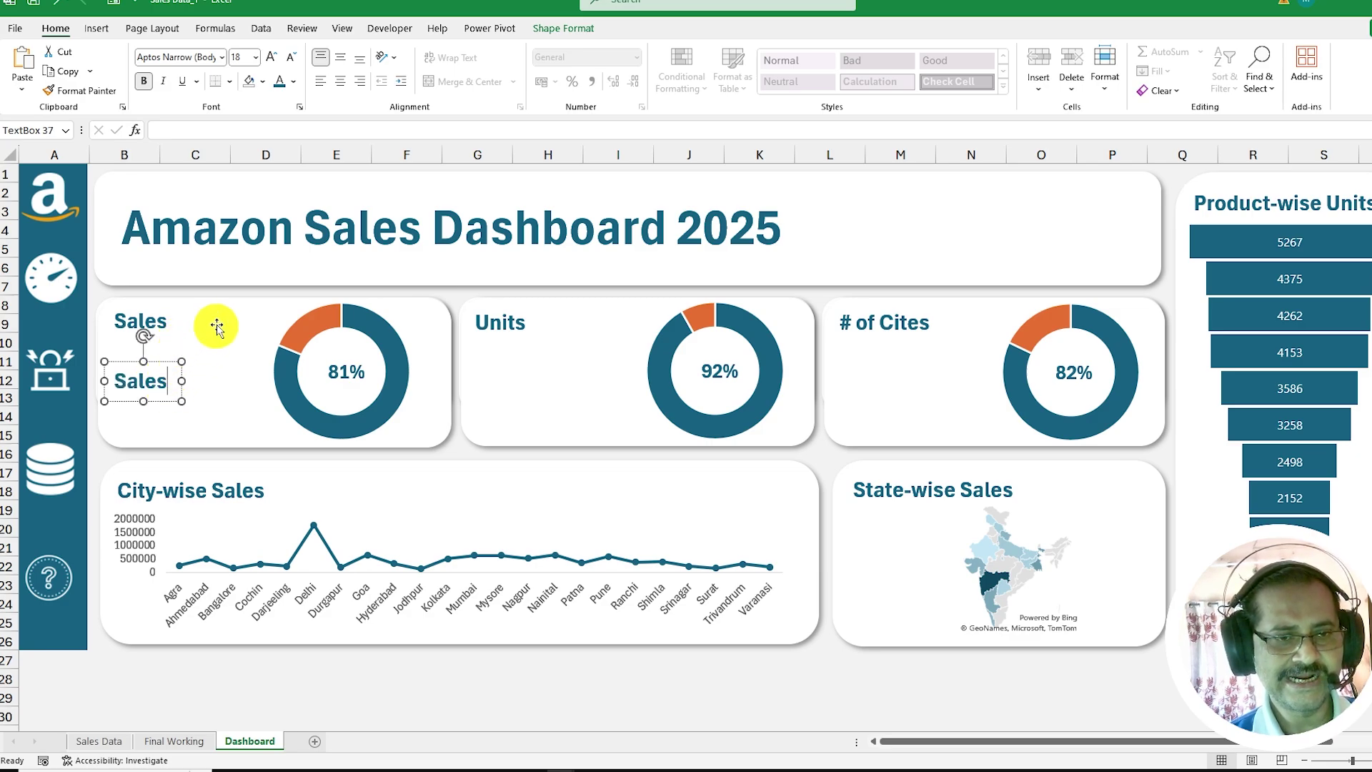
- Link the copied text box in the Sales card to the actual sales cell ='Final Working'!D5 and widen it to fit the amount
click(204, 129)
text(=)
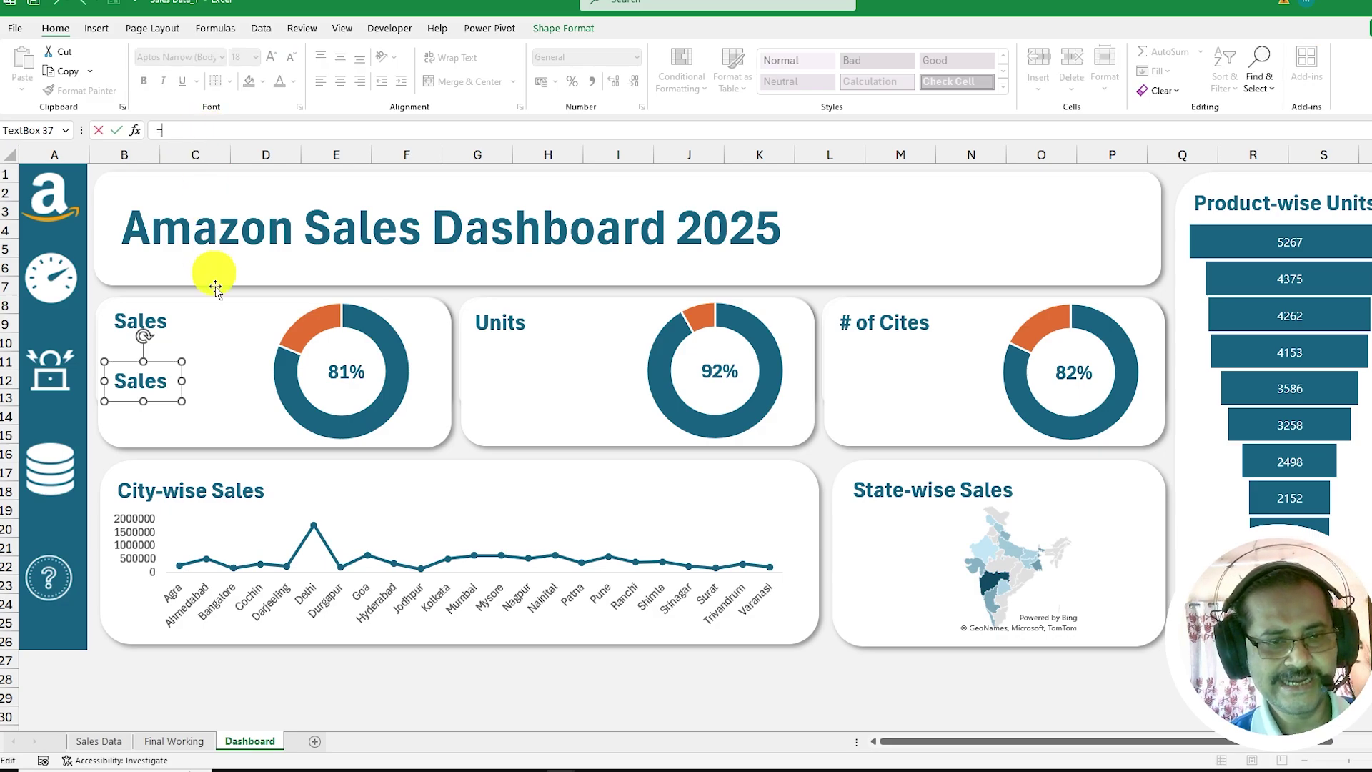
click(173, 741)
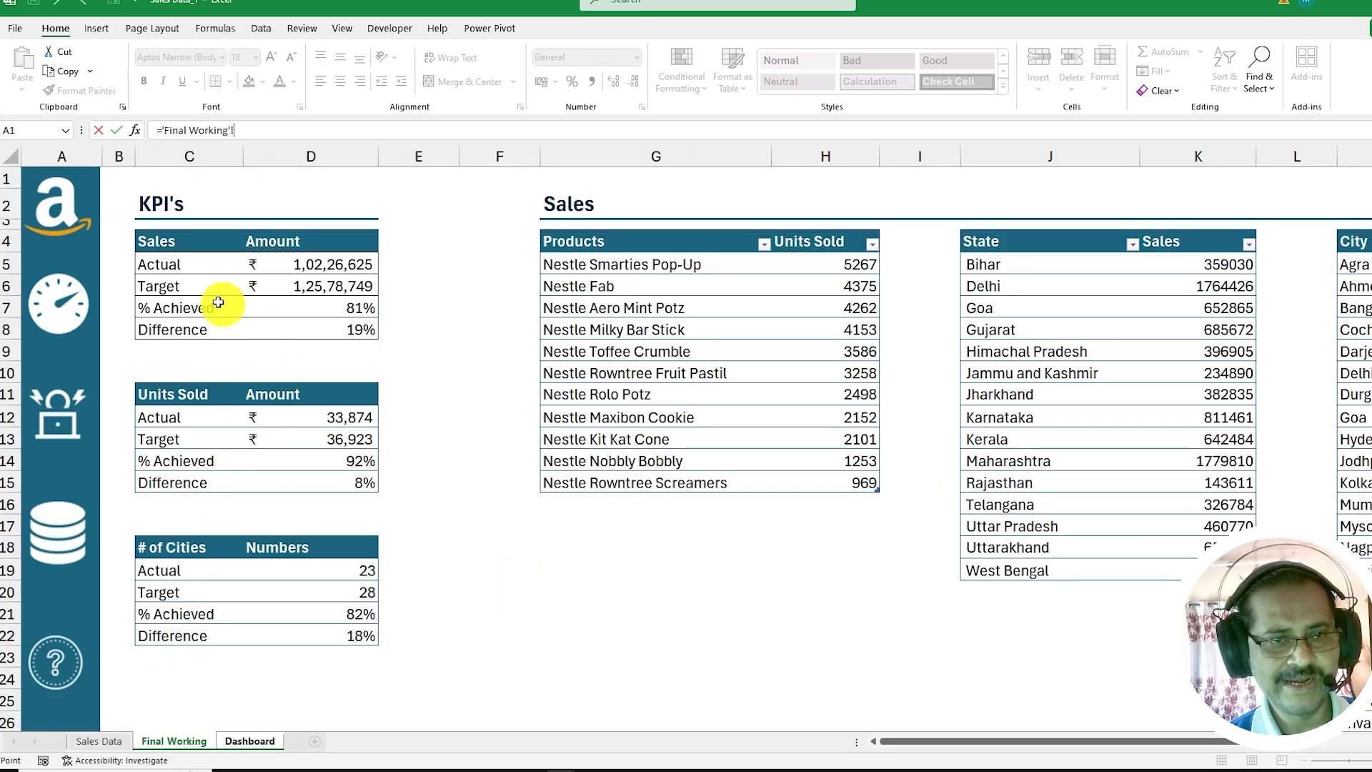
click(328, 266)
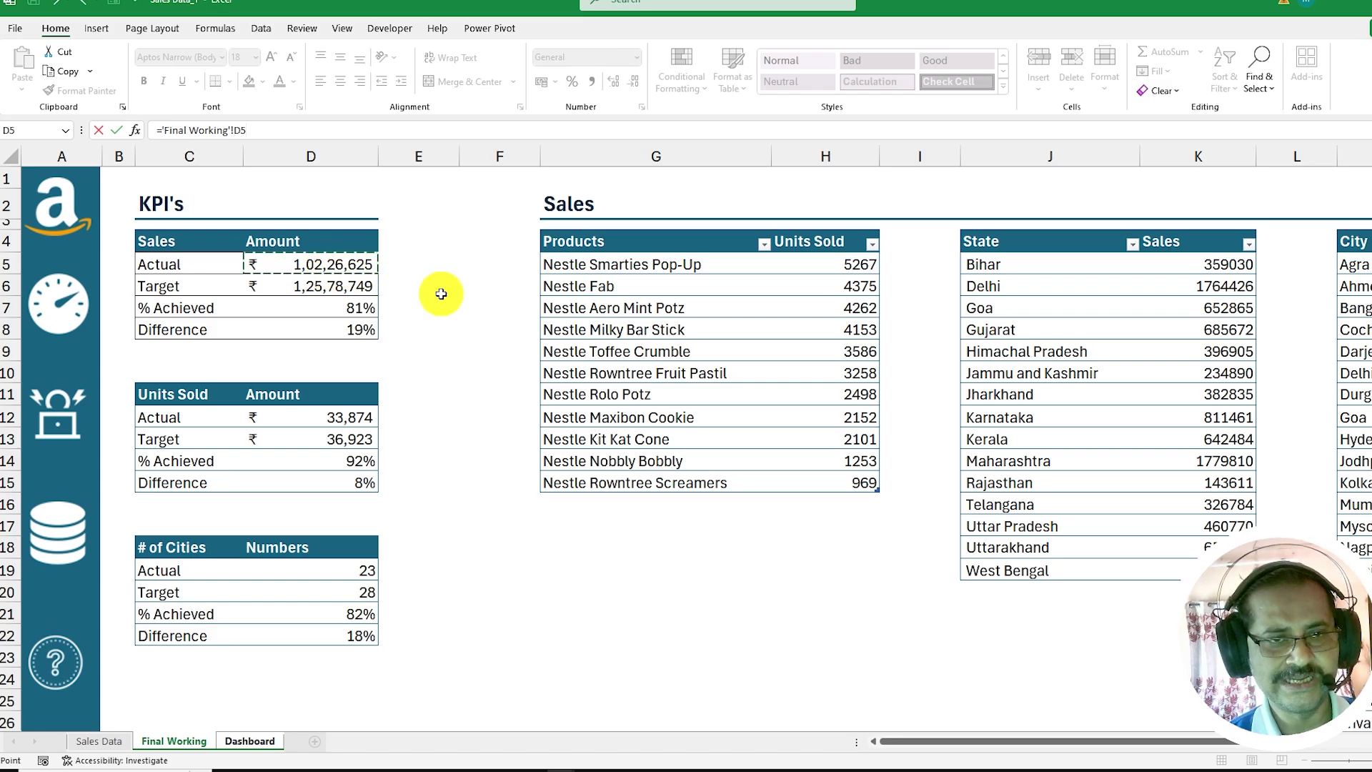
key(Return)
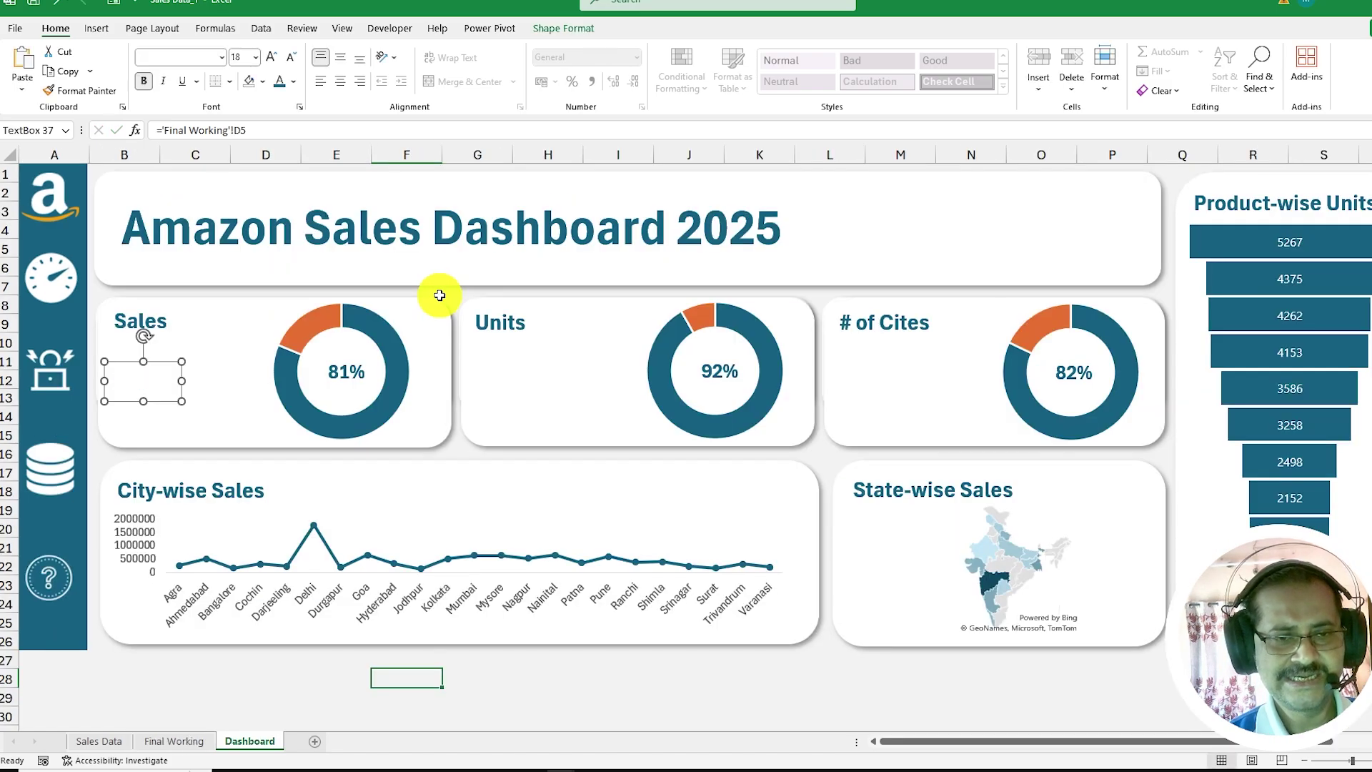
click(180, 379)
click(236, 381)
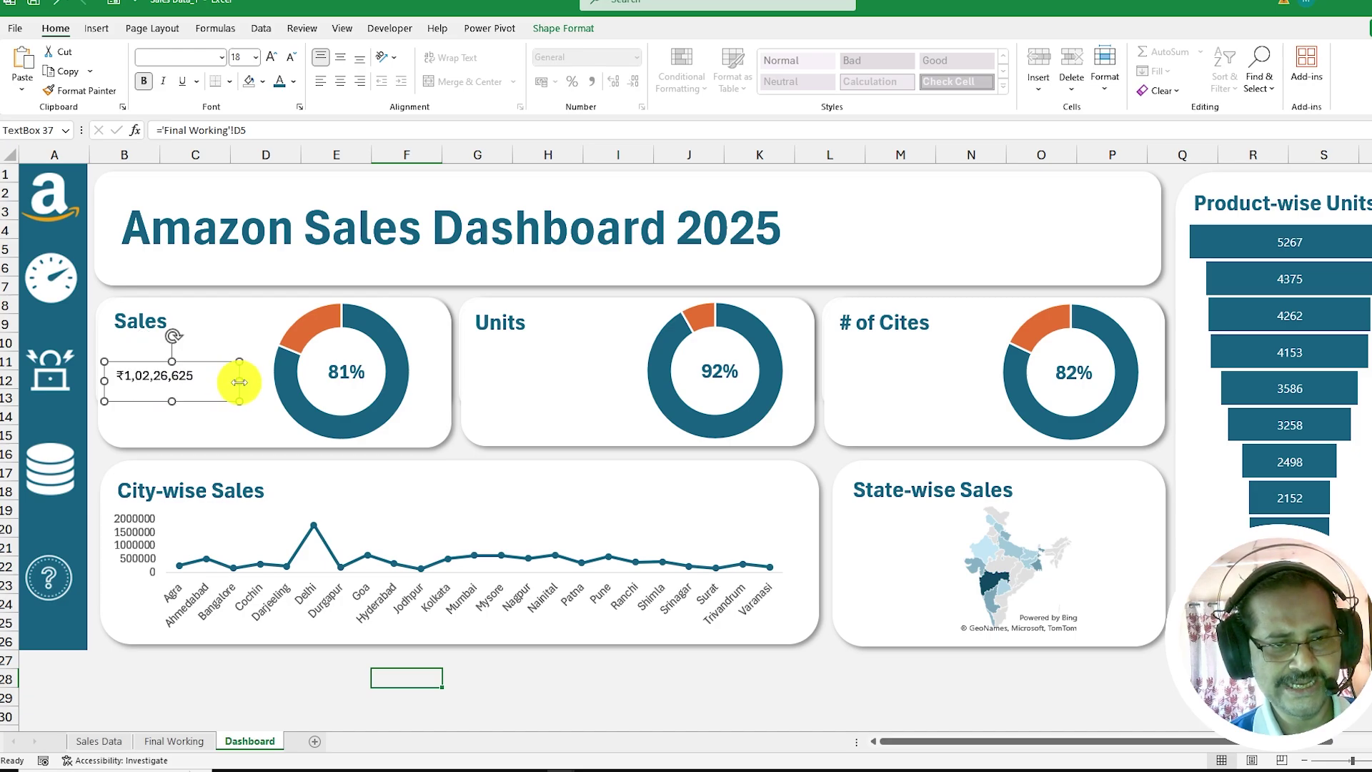
- Copy the Sales heading's text formatting onto the linked sales amount below it
click(150, 321)
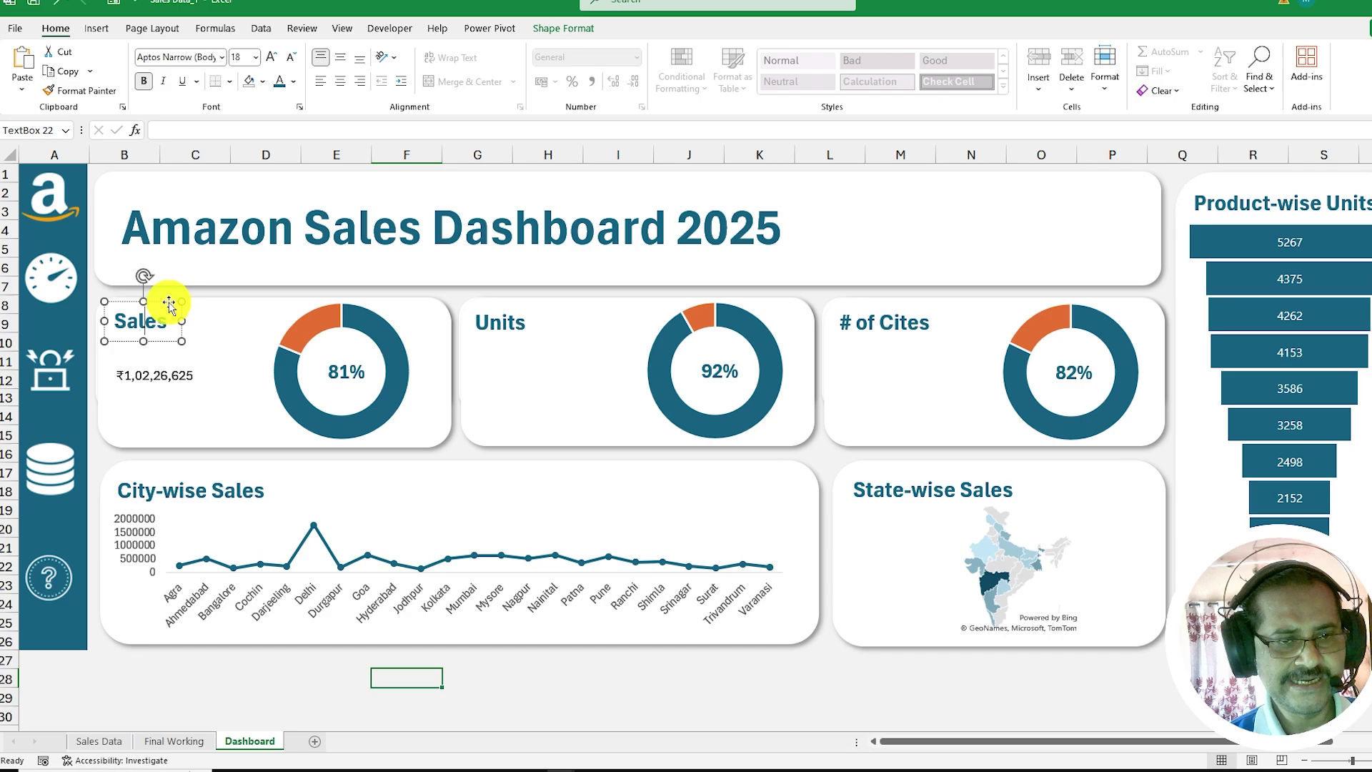
click(106, 93)
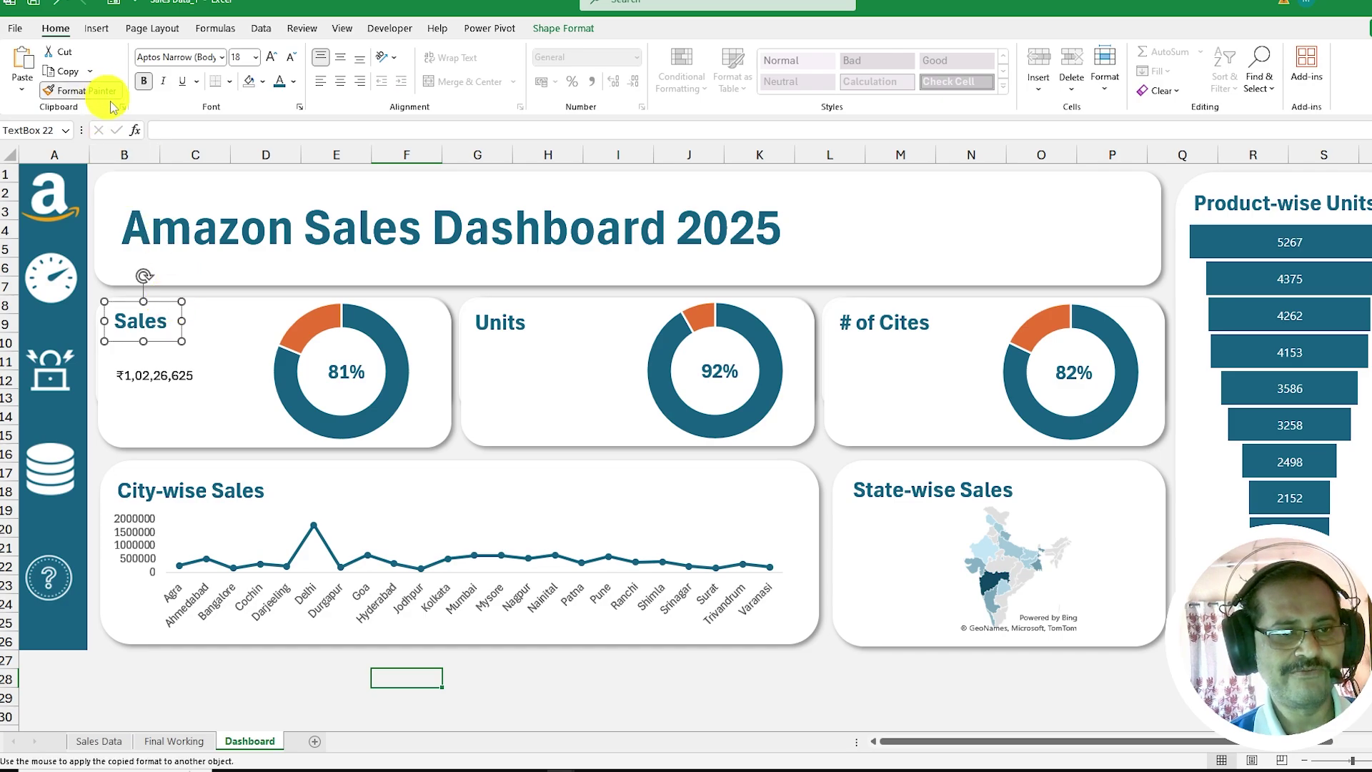
click(144, 377)
drag(239, 379, 211, 383)
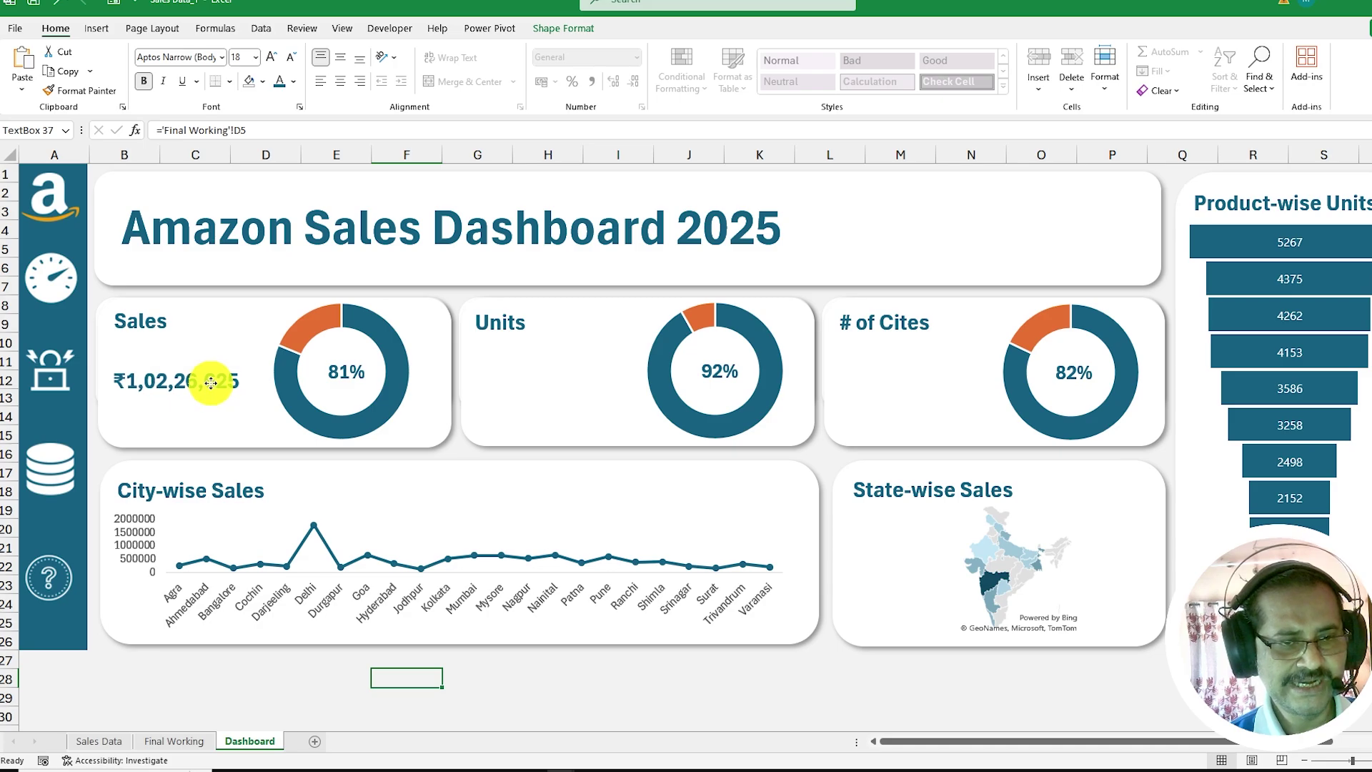
click(385, 672)
click(293, 657)
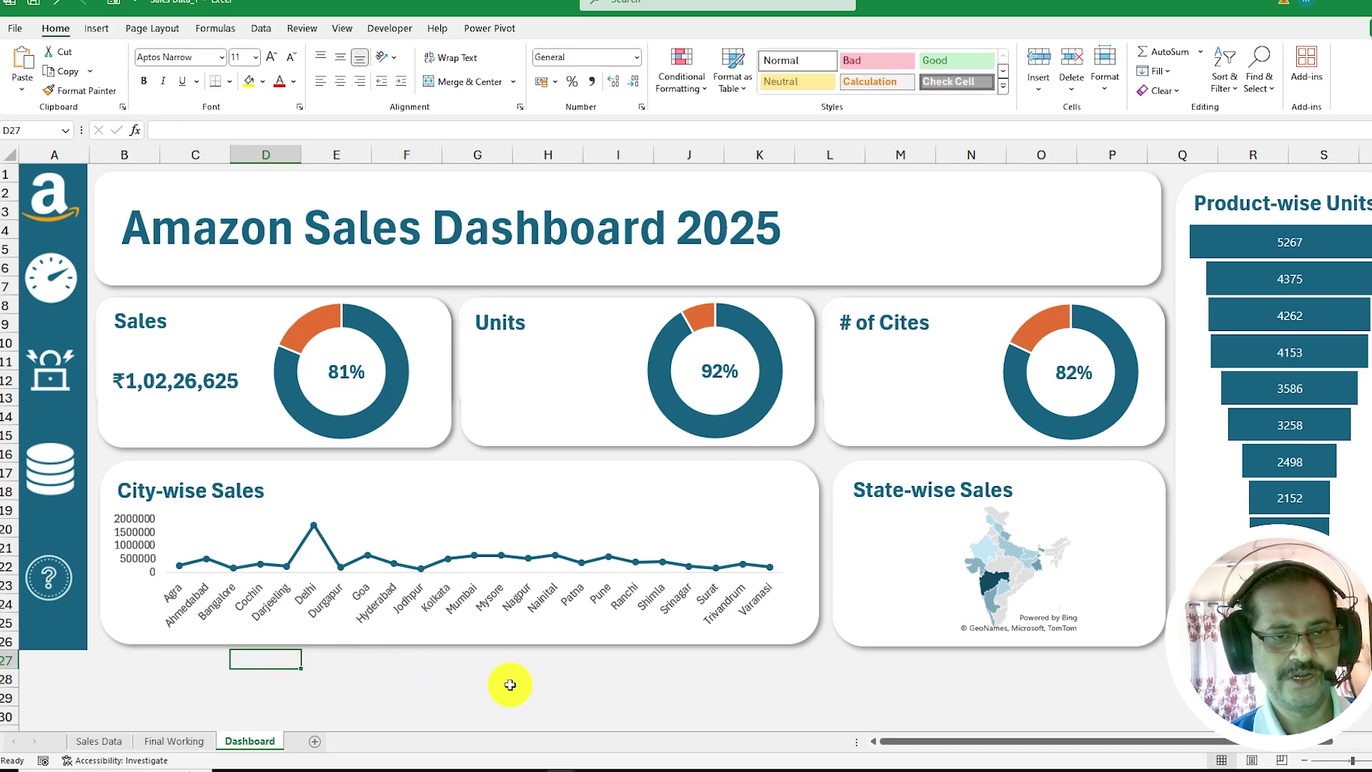
- Place a copy of the Units heading below the original and link it to the actual units cell ='Final Working'!D12
click(511, 323)
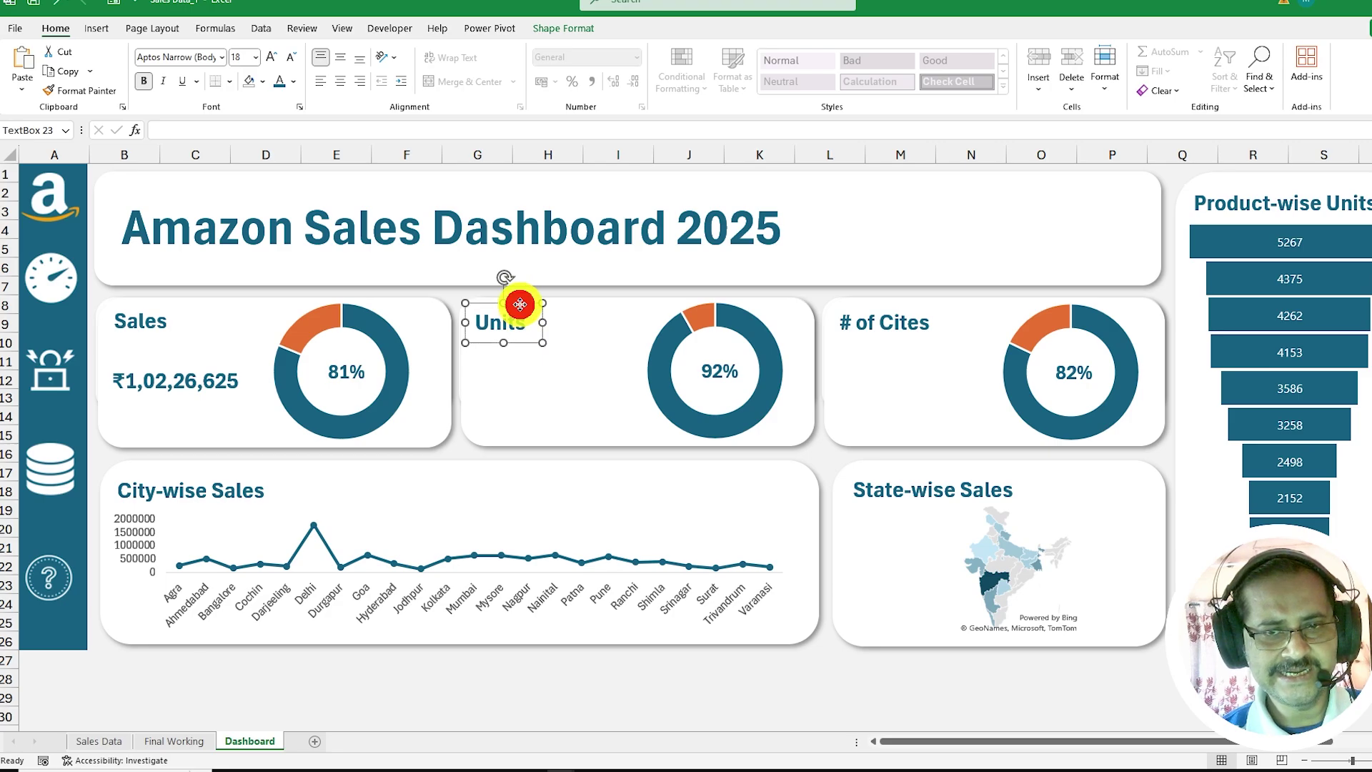
drag(520, 302, 521, 361)
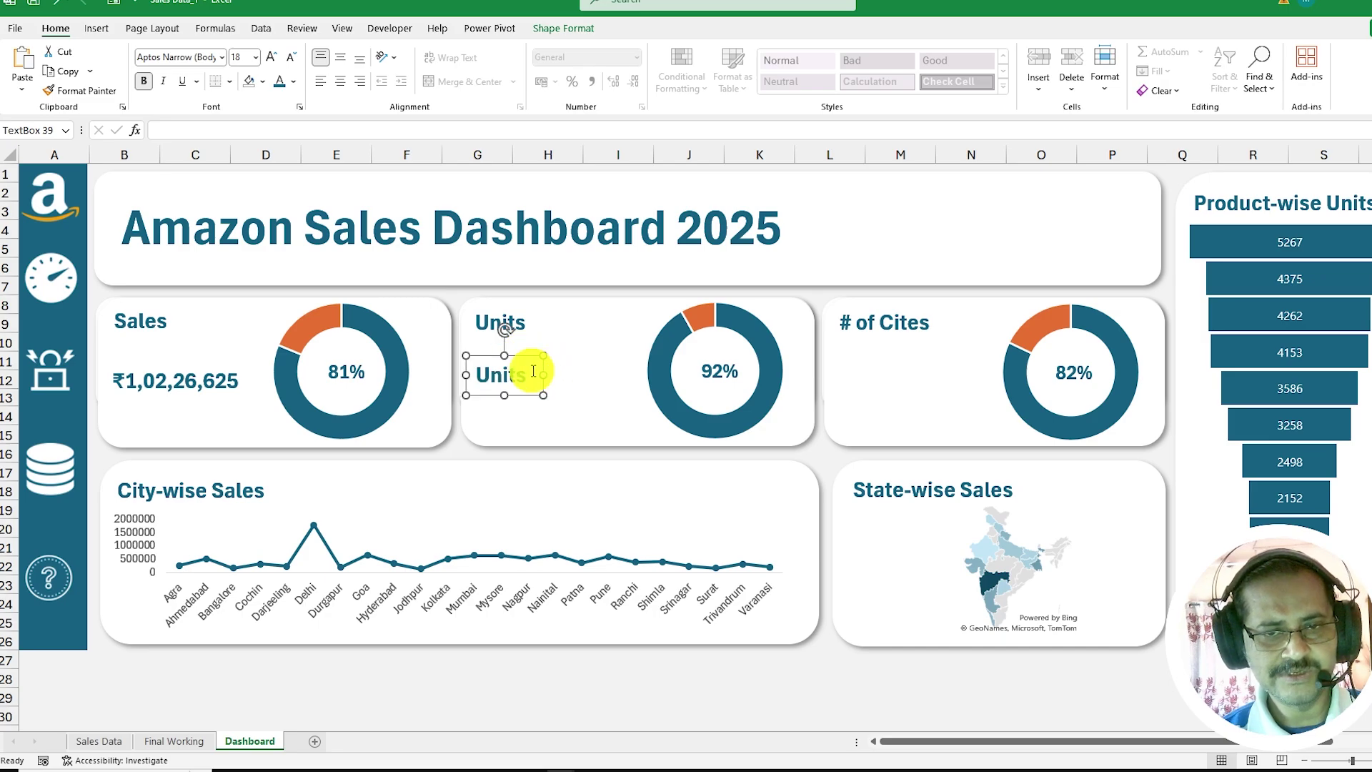
click(230, 128)
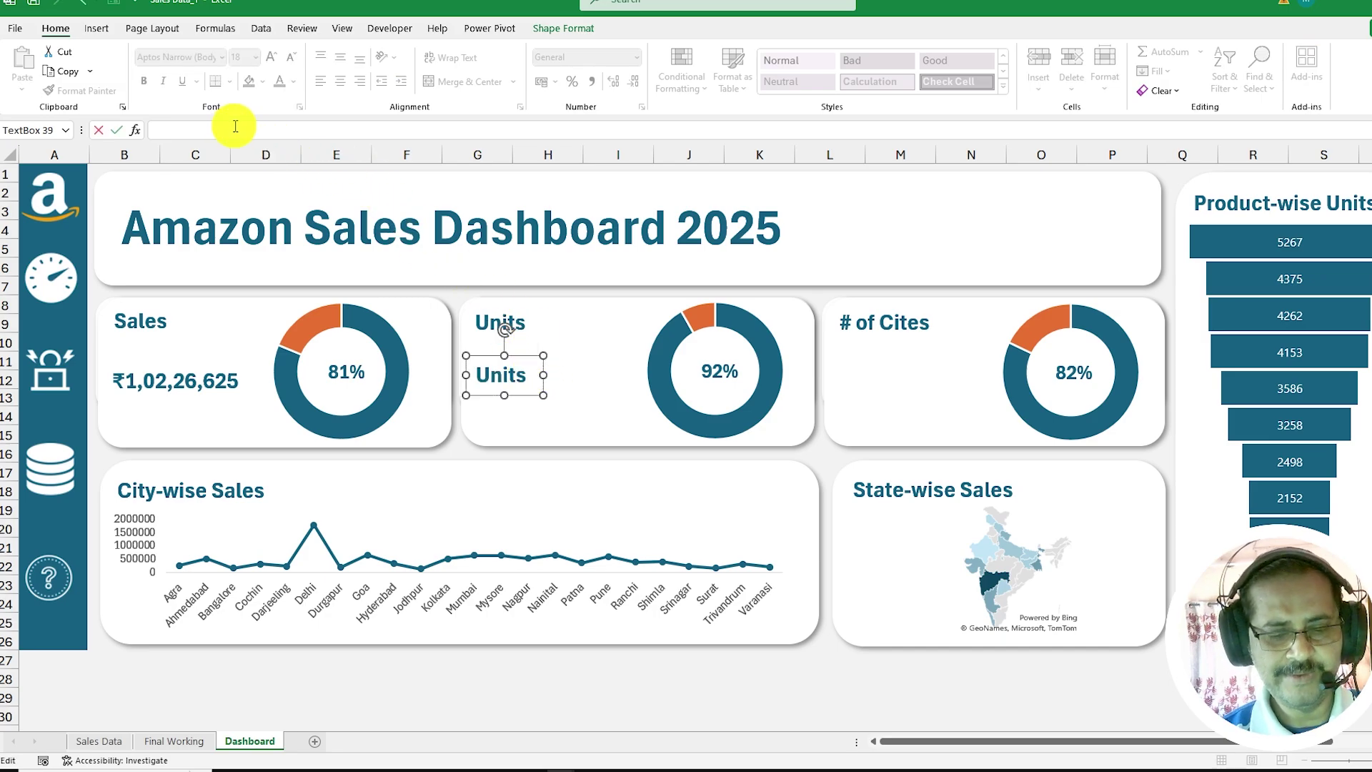
click(173, 741)
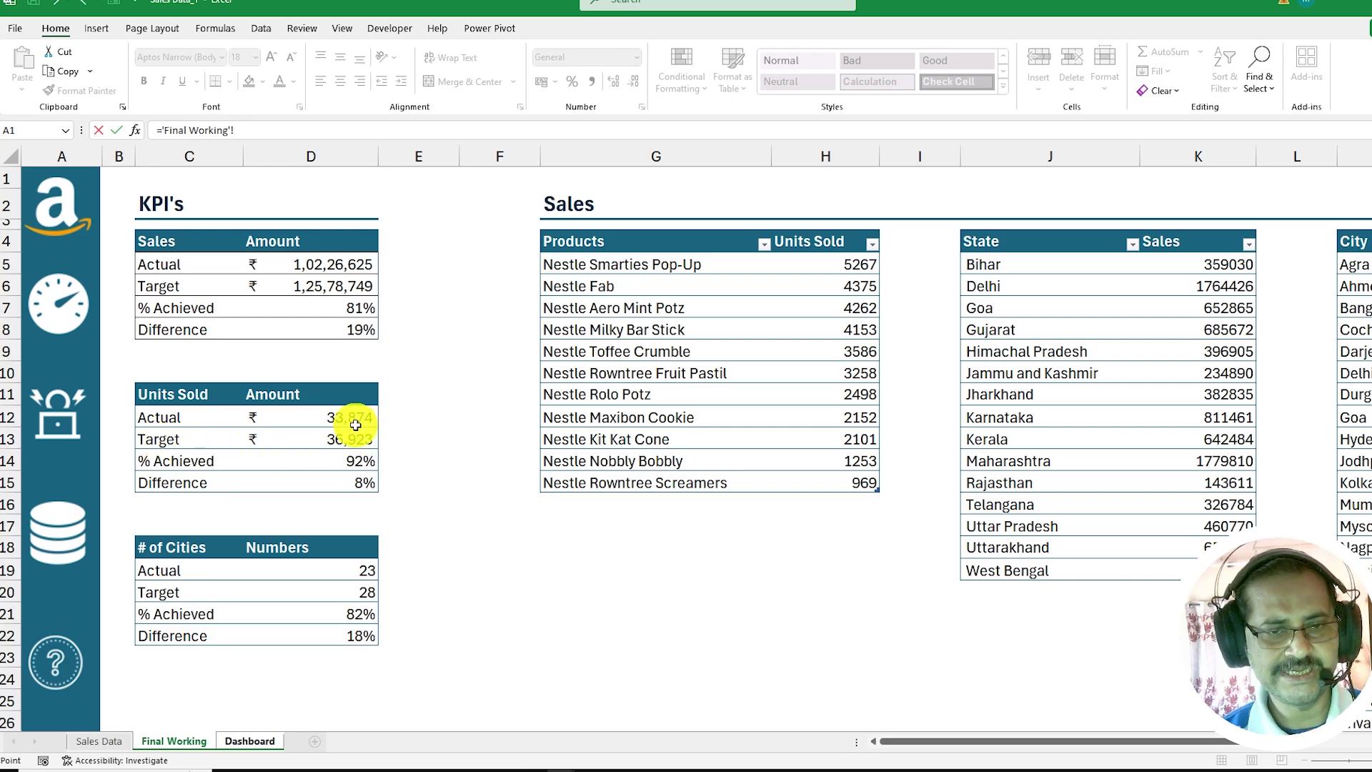
key(Return)
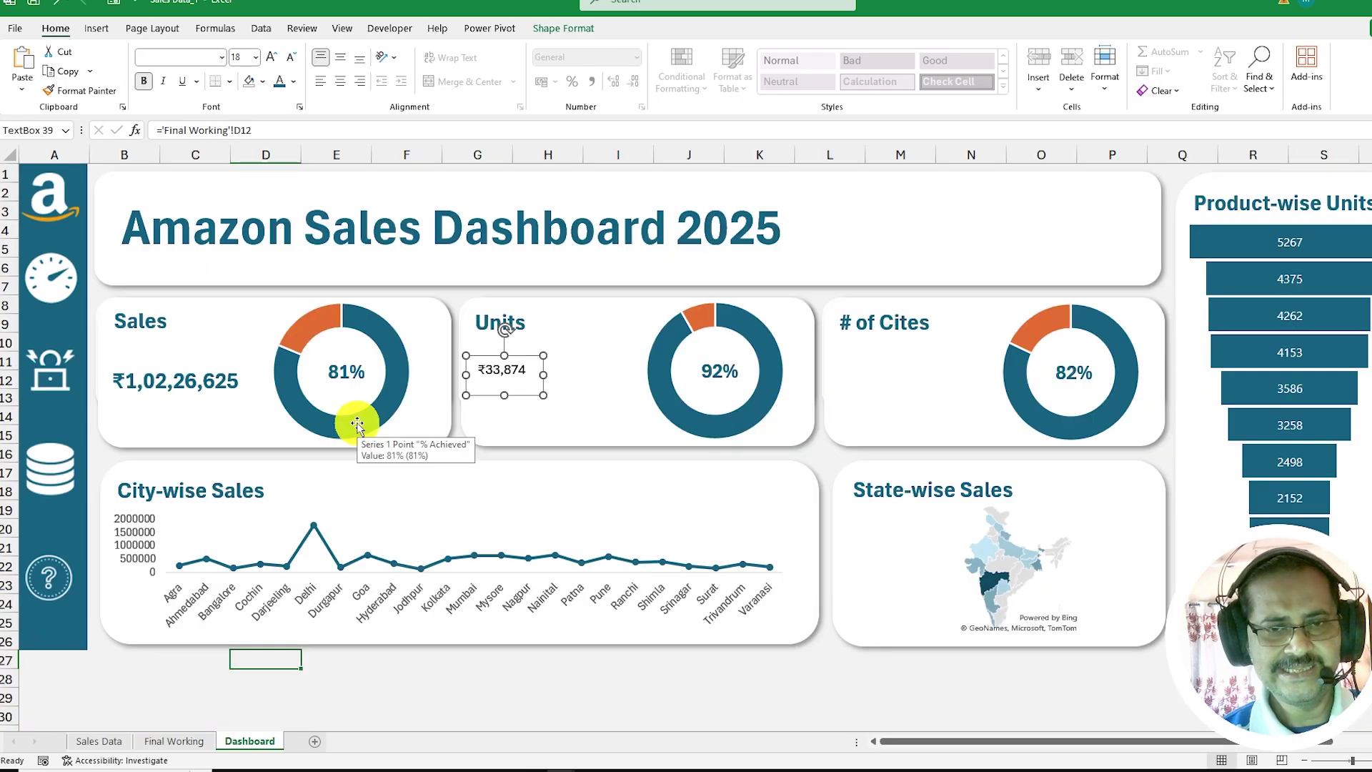
- Copy the Units heading's formatting onto the linked units value, widen its text box, and align it under the heading
click(495, 325)
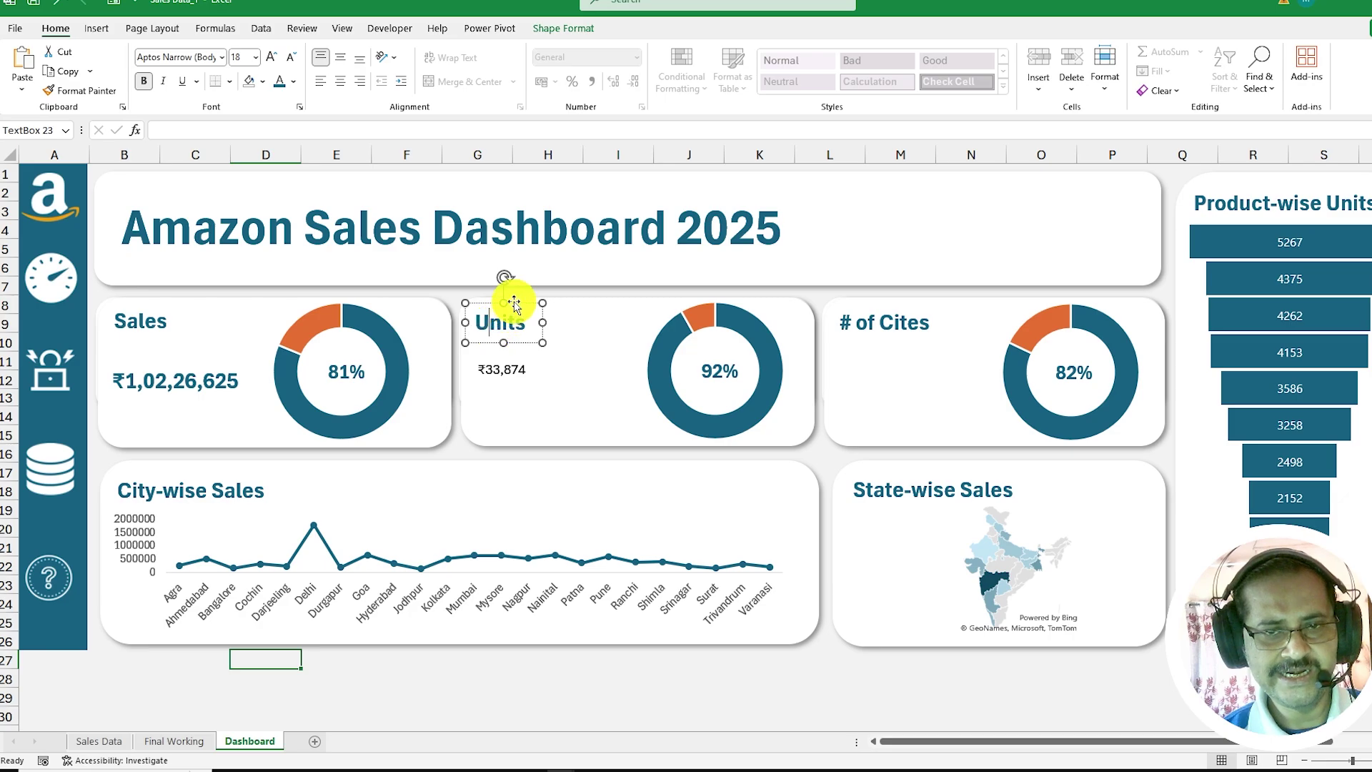
click(76, 93)
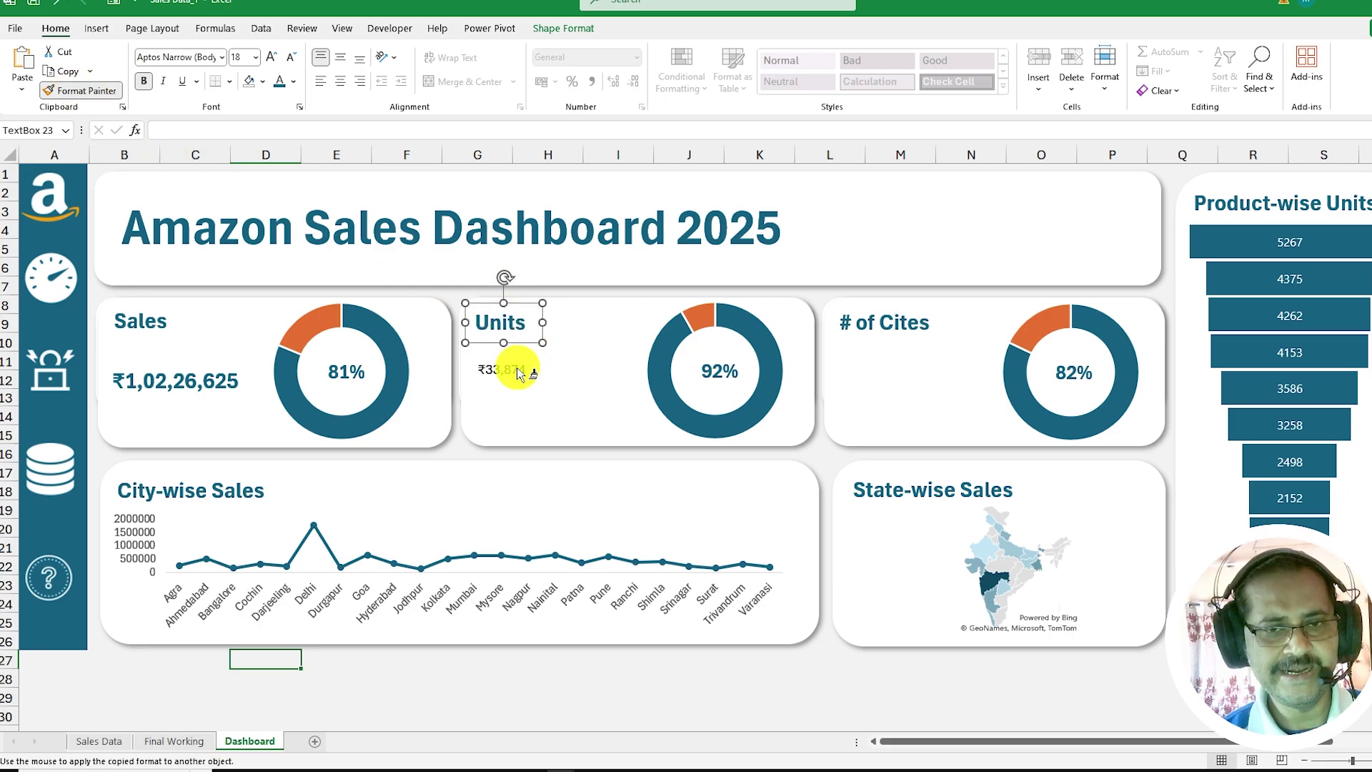
click(514, 368)
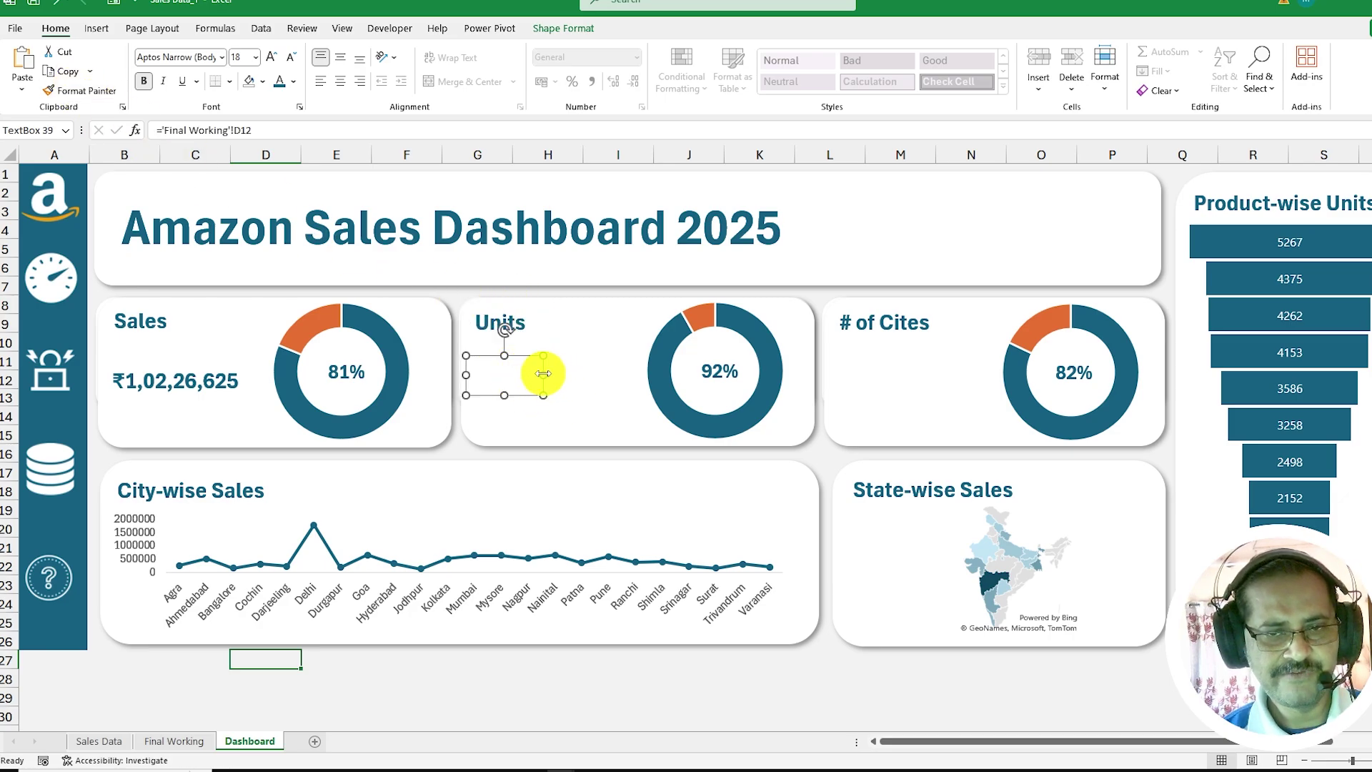
drag(543, 373, 578, 373)
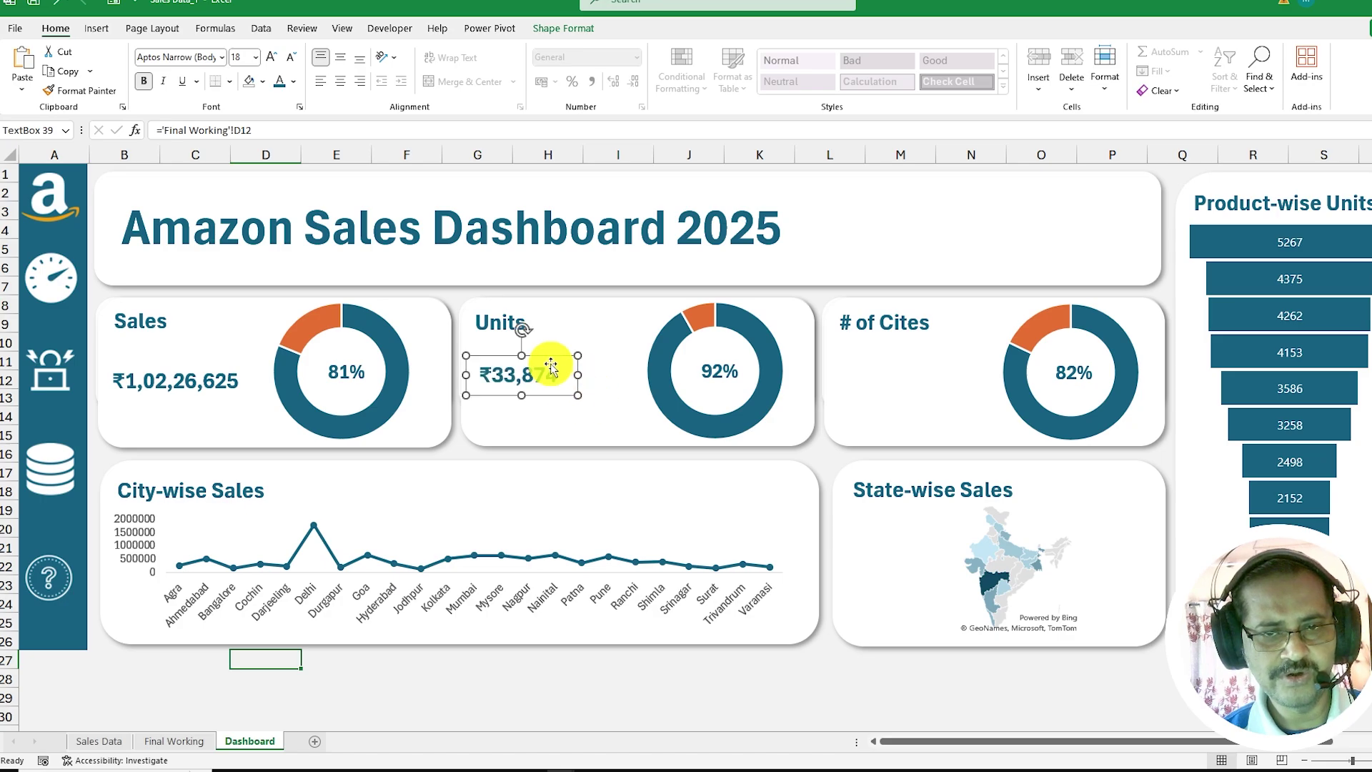
key(Escape)
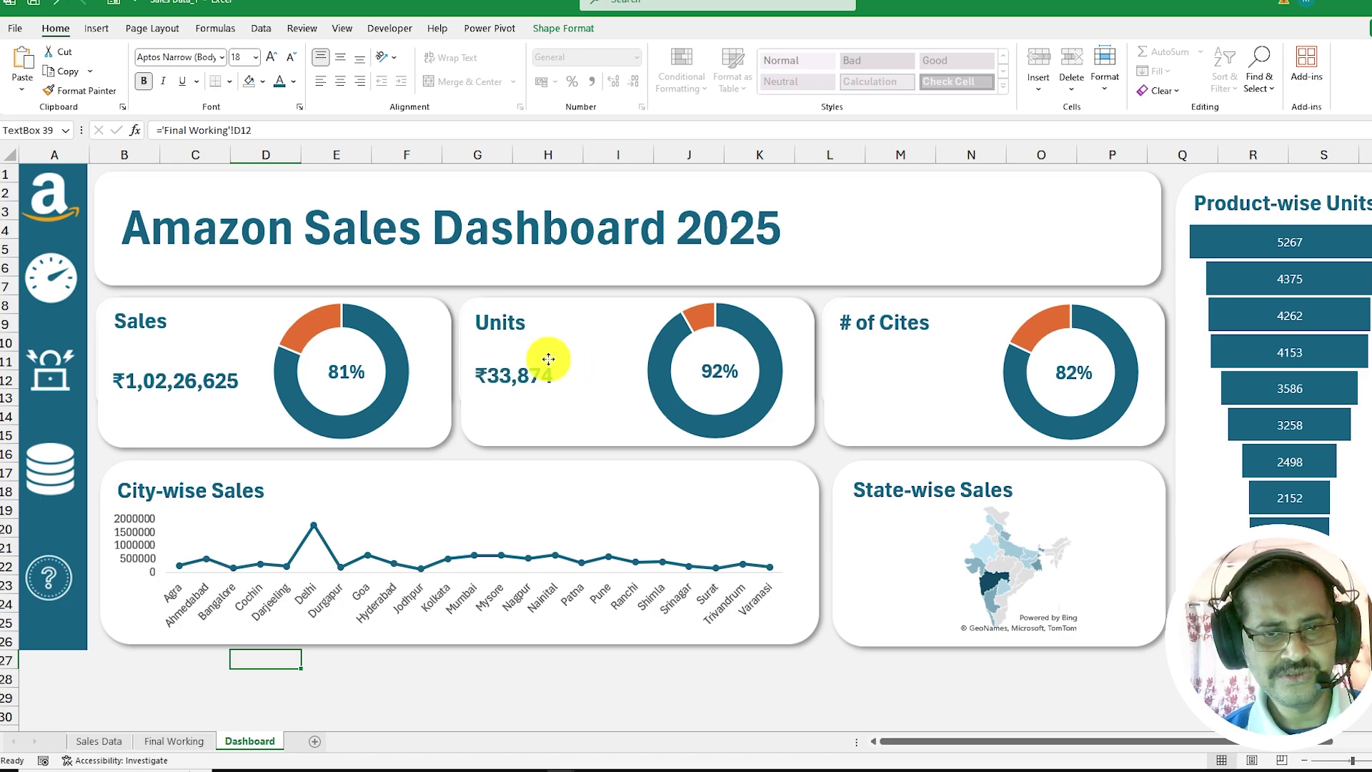
click(507, 677)
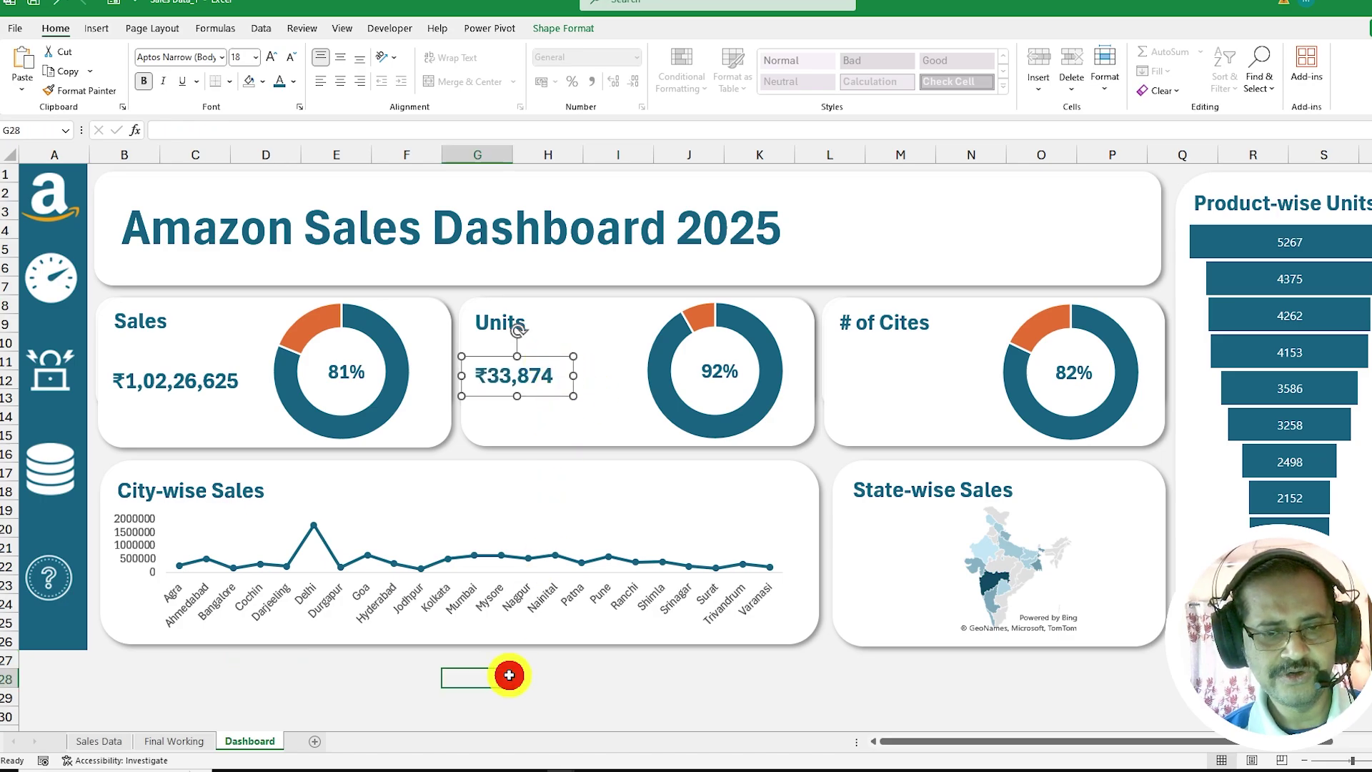
- Place a copy of the # of Cites heading below the original and link it to the actual cities cell ='Final Working'!D19
click(919, 325)
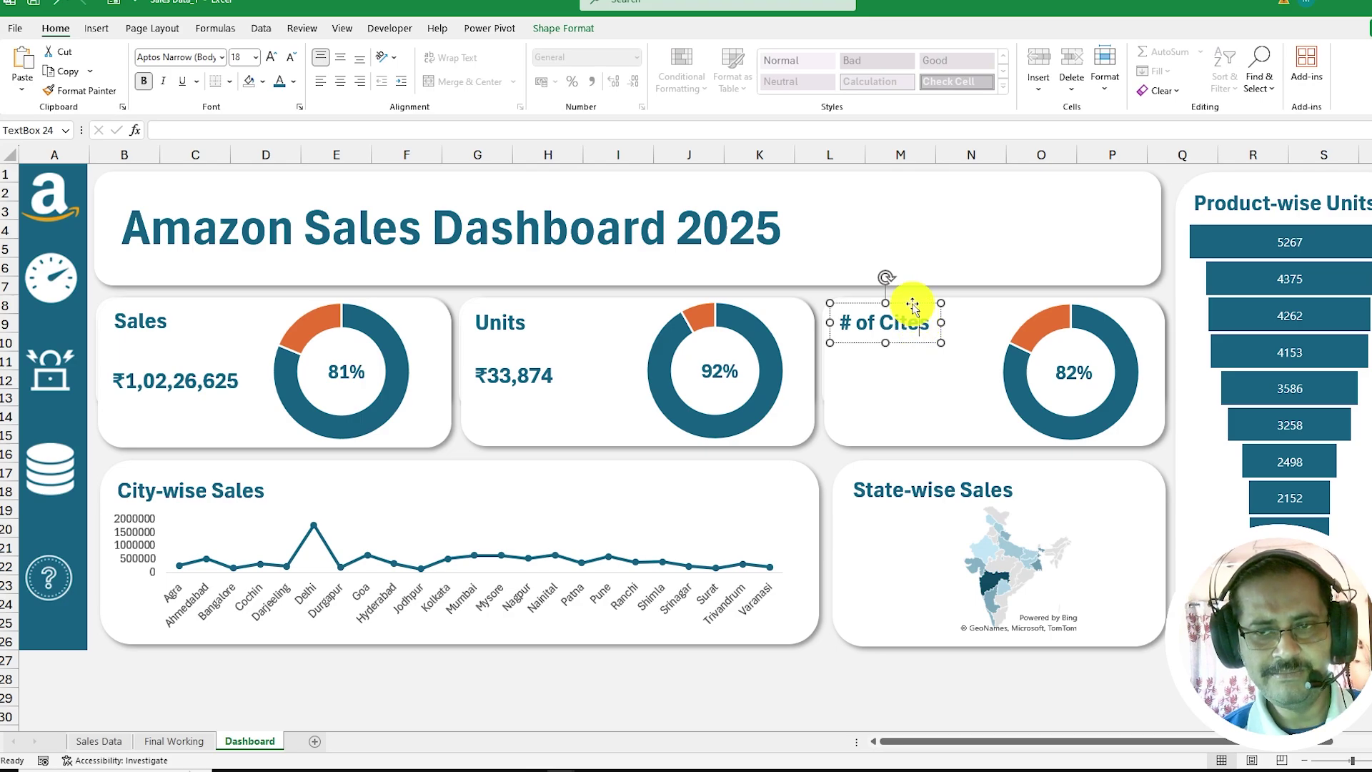
drag(924, 311, 921, 353)
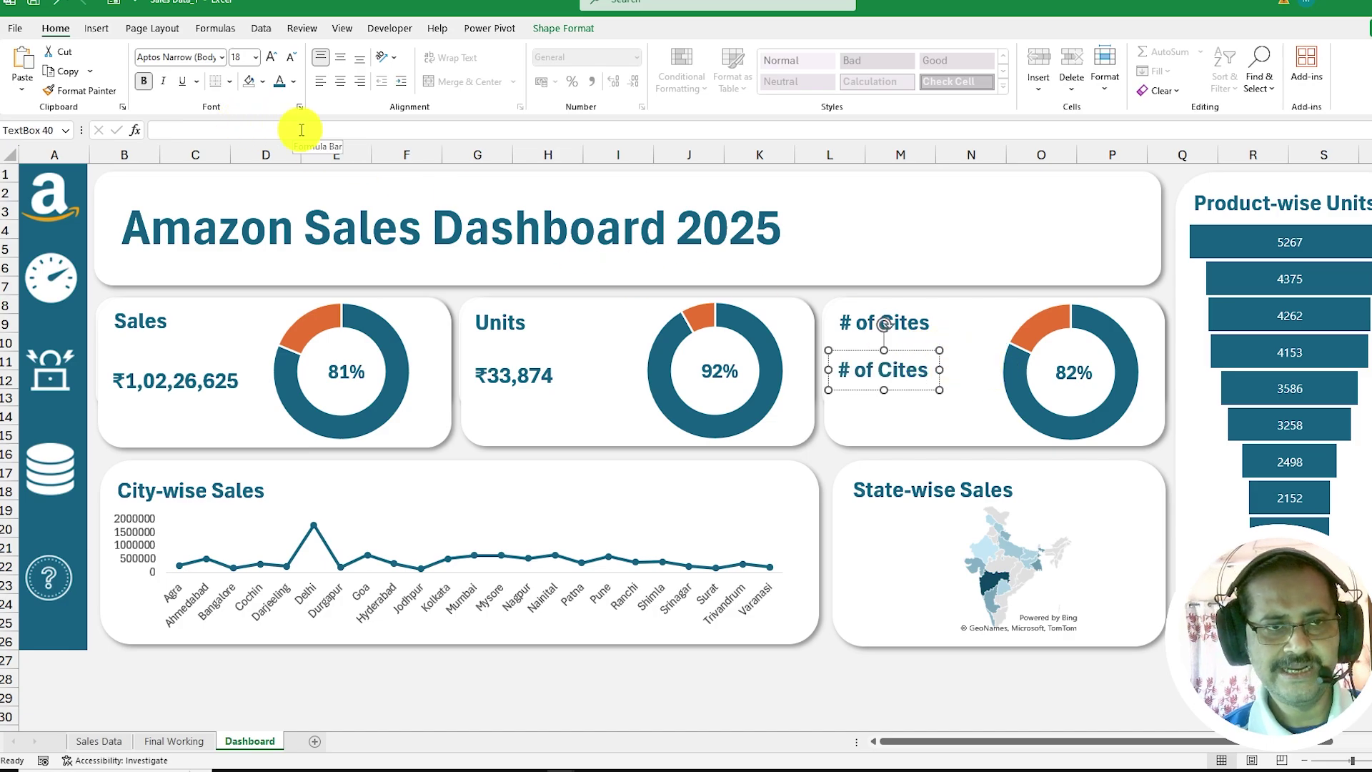
click(193, 130)
text(=)
click(171, 740)
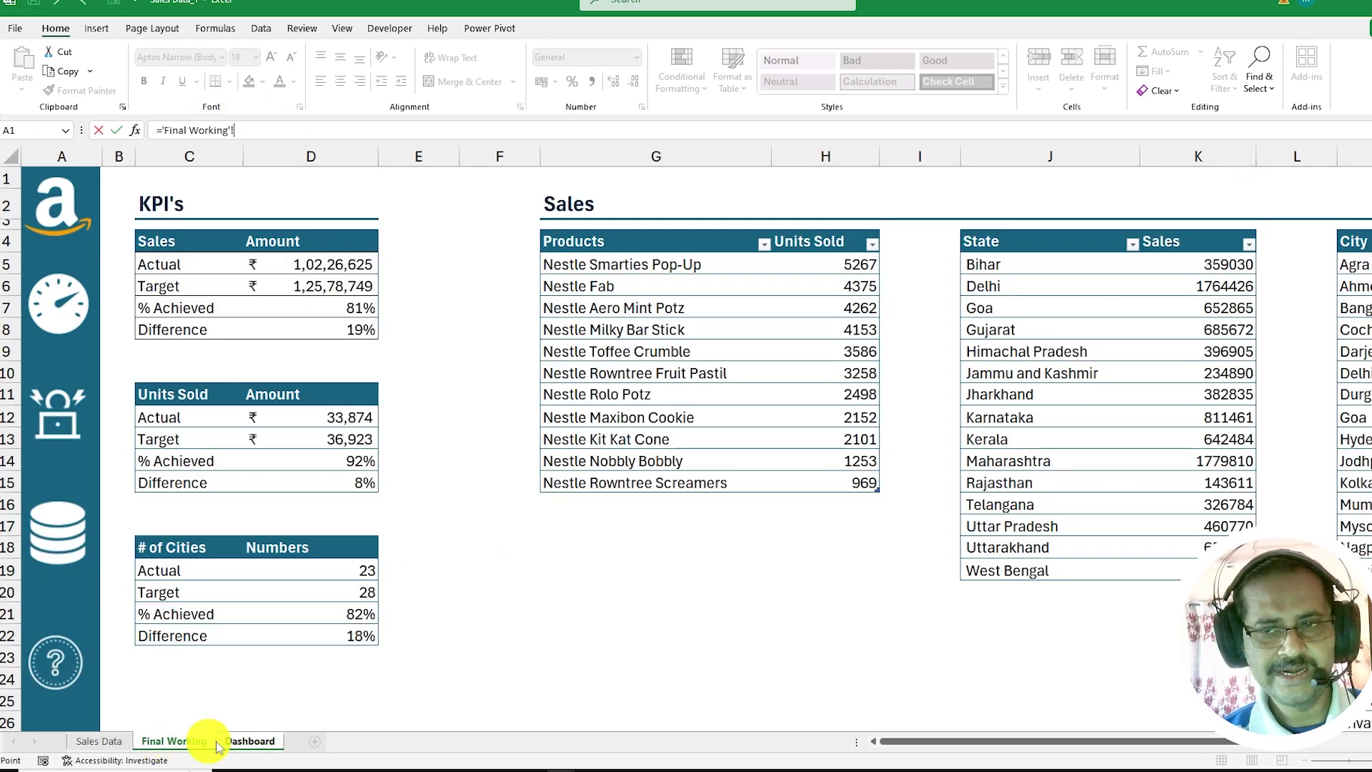
click(335, 570)
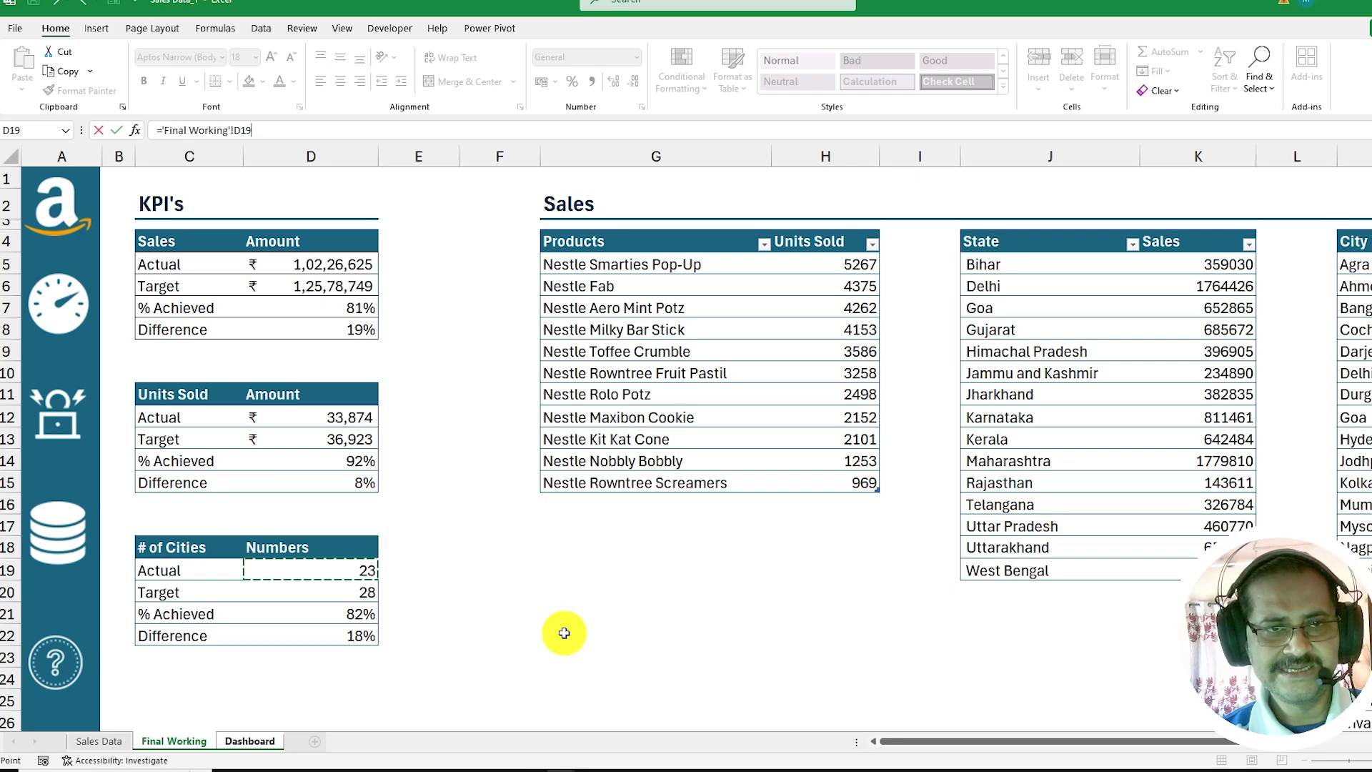
key(Return)
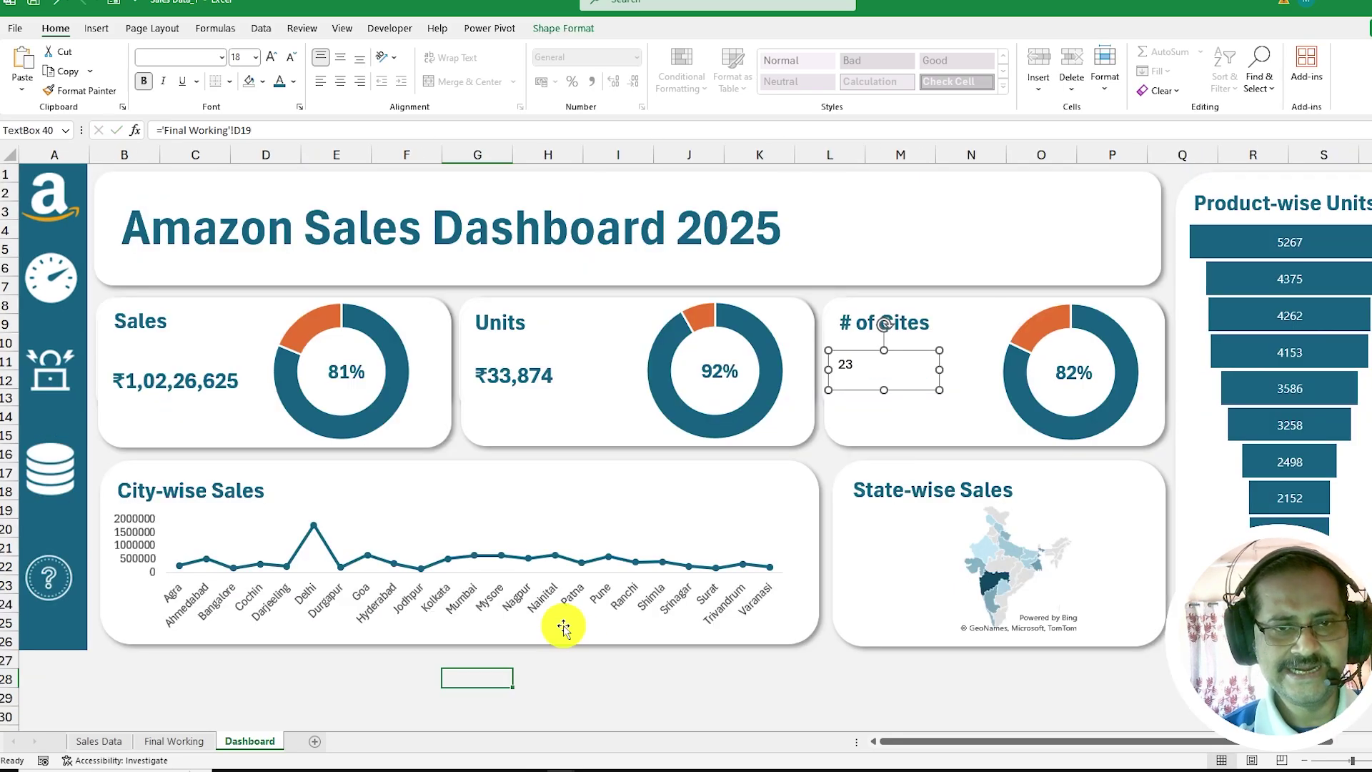
- Copy the # of Cites heading's formatting onto the linked cities value and align it under the heading
click(892, 322)
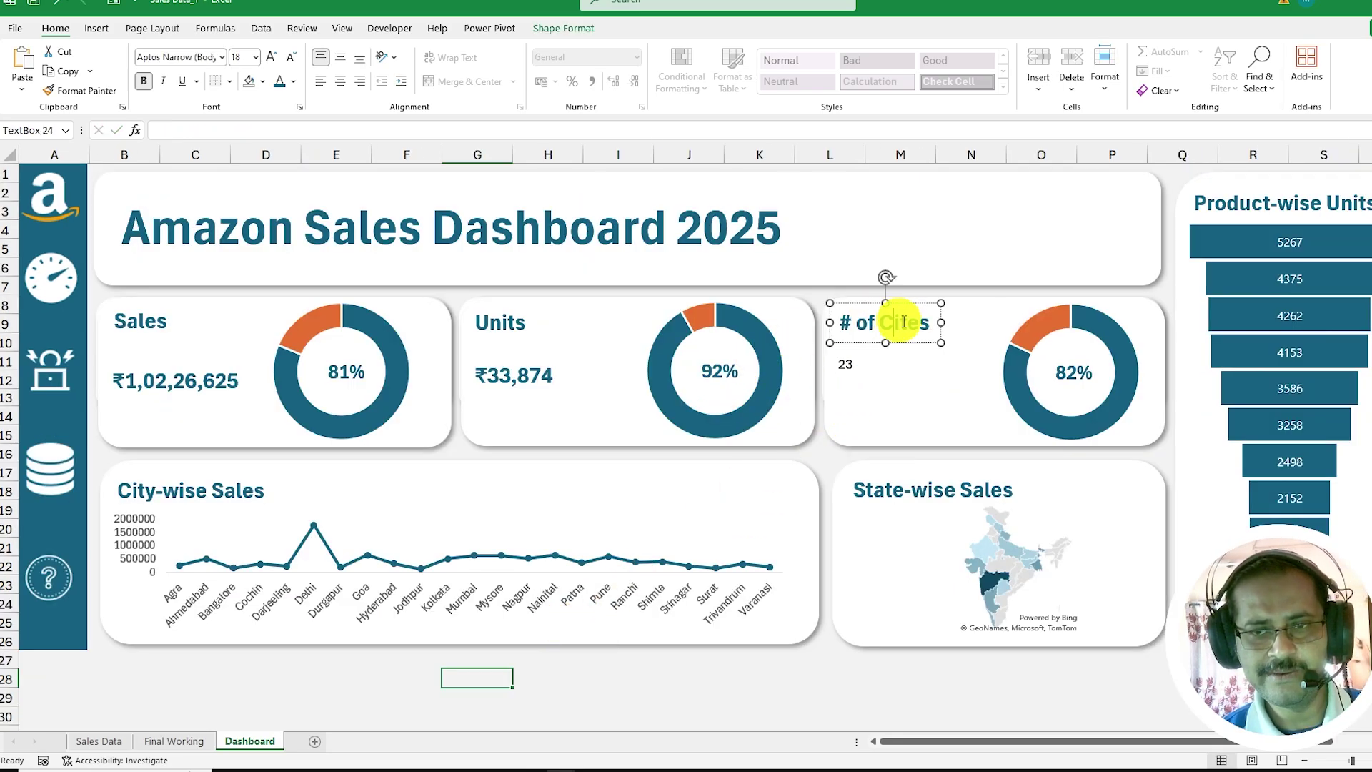
click(80, 91)
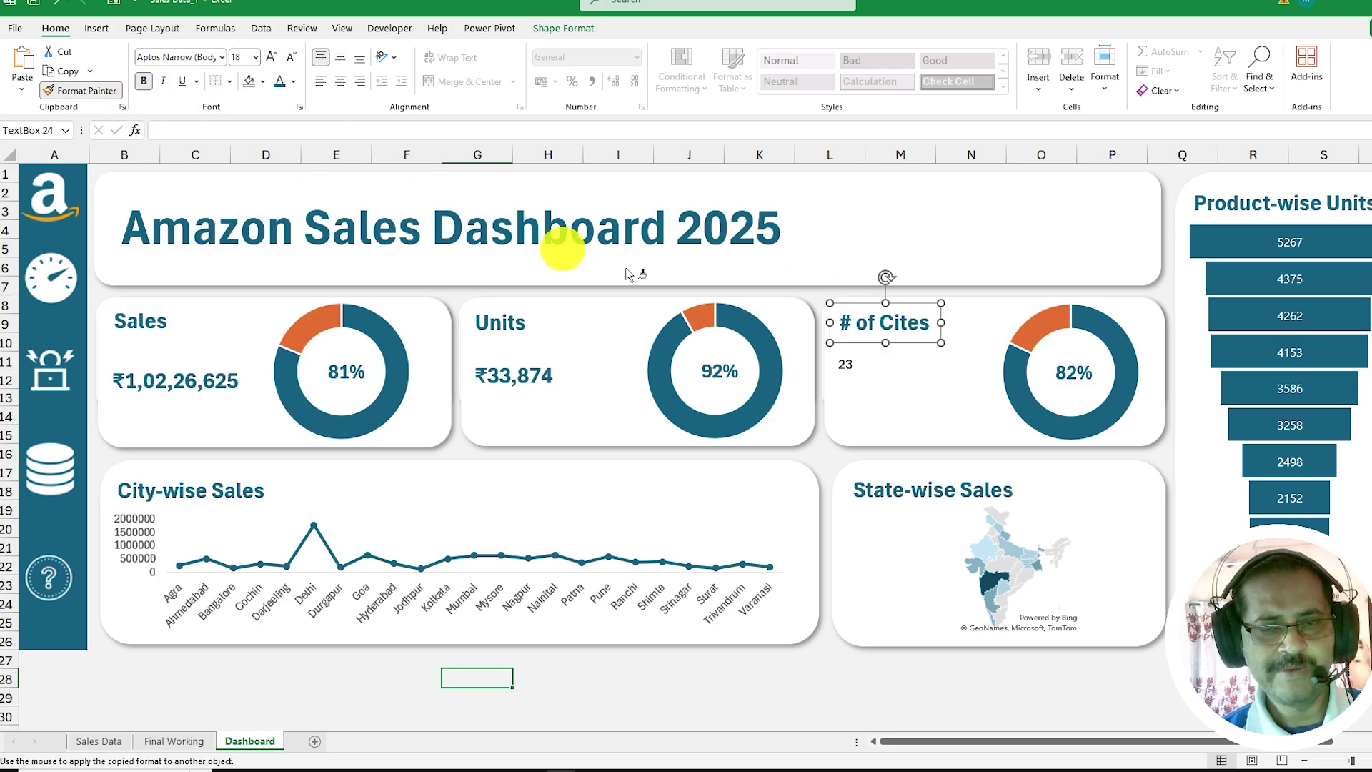
click(843, 368)
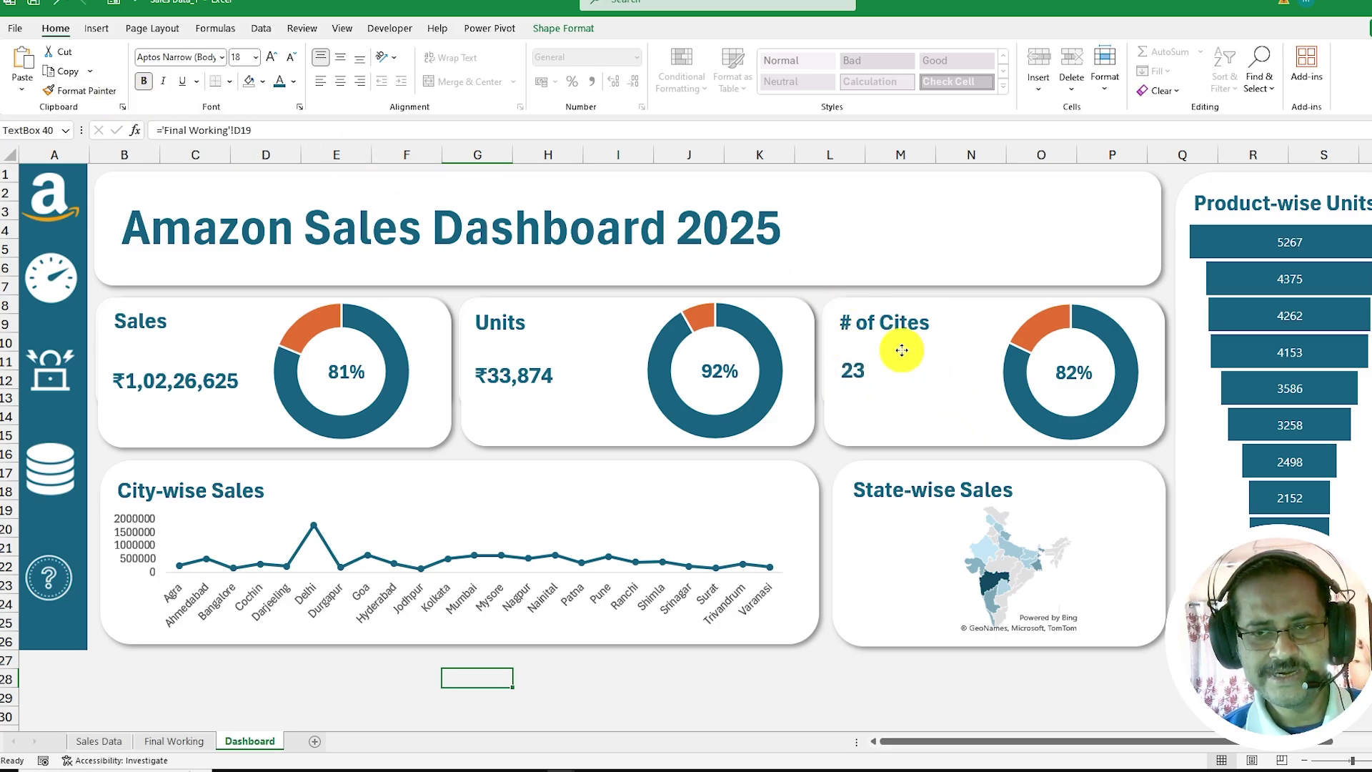
click(552, 661)
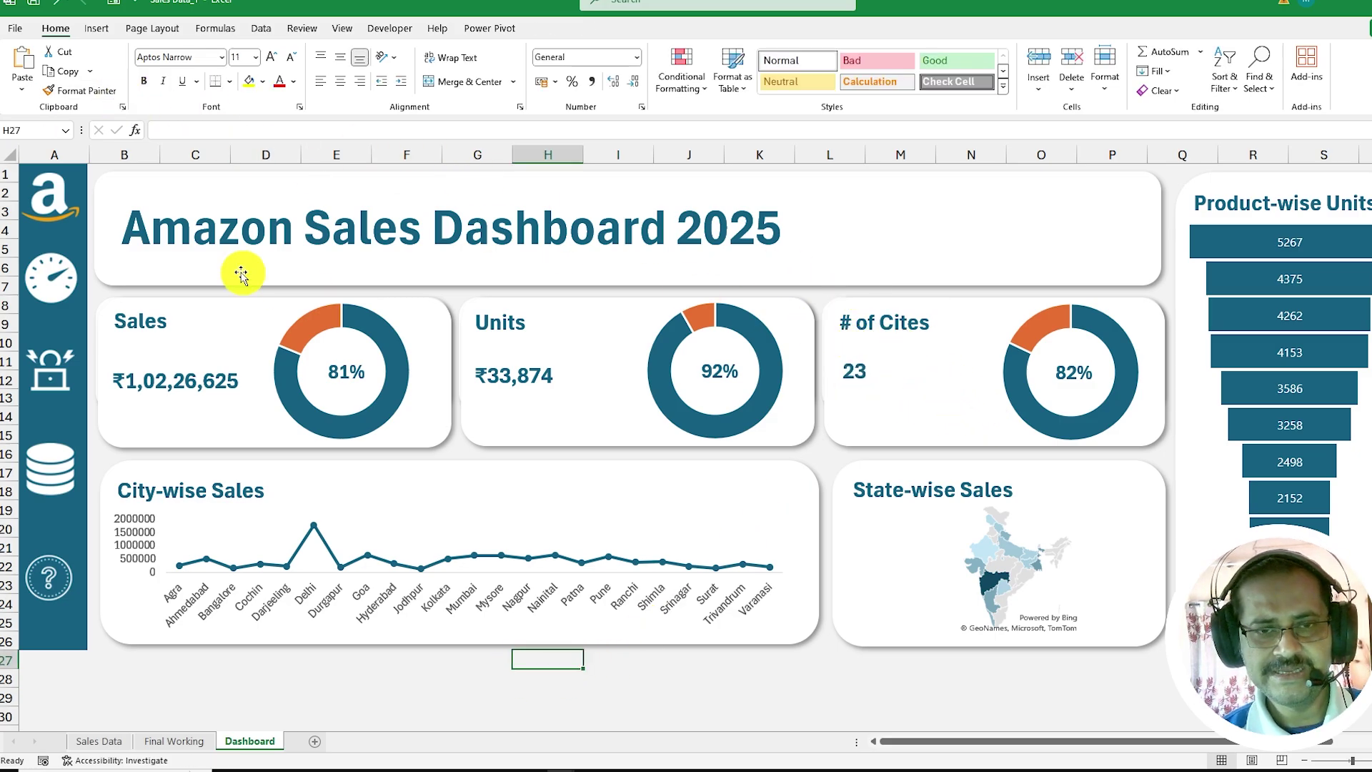